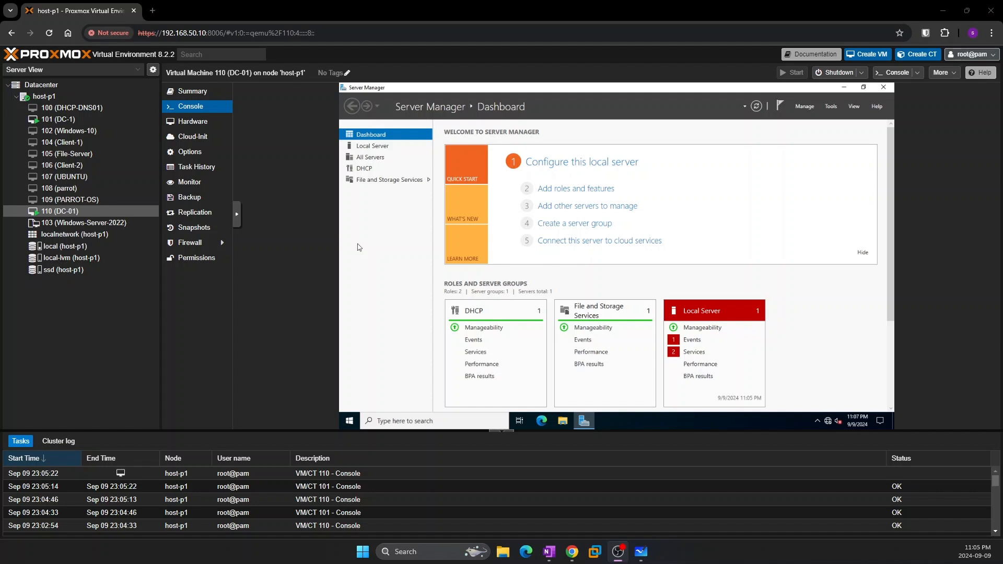
Show VM 101 (DC-1)'s console full screen in Proxmox VE
{"action": "left_click", "coordinate": [58, 119]}
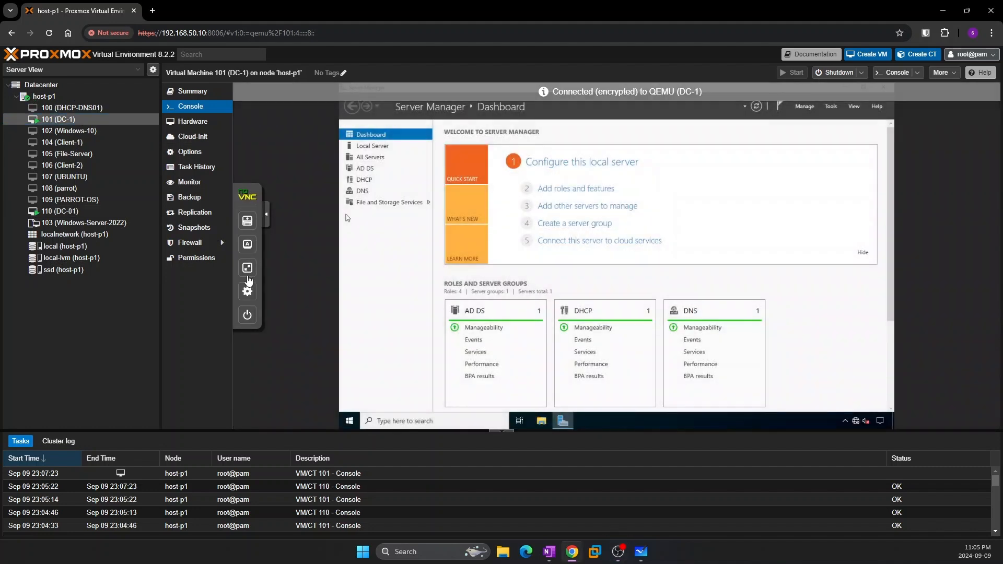
{"action": "left_click", "coordinate": [248, 268]}
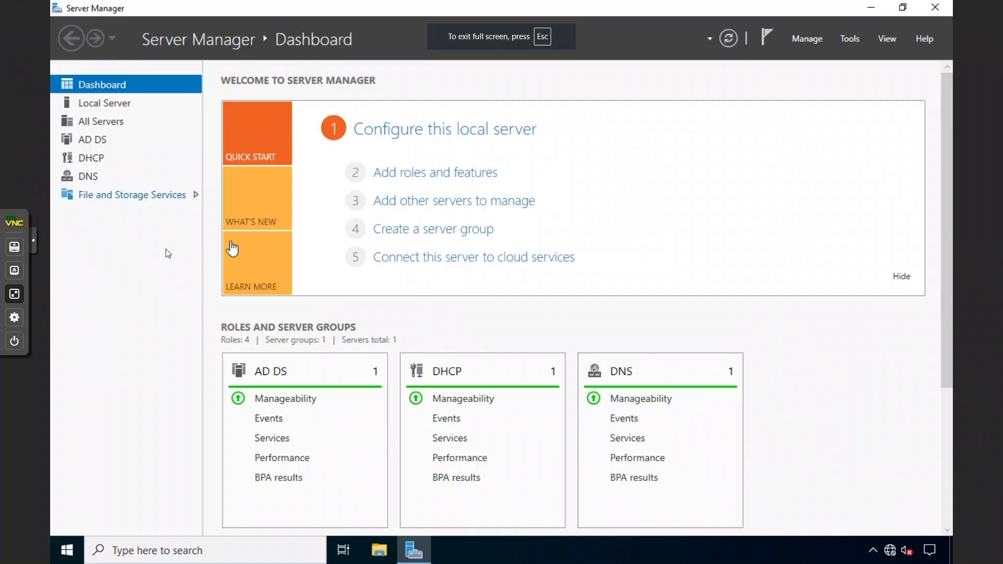
View DC-1's Local Server properties: sharma.local at 192.168.20.10
{"action": "left_click", "coordinate": [123, 106]}
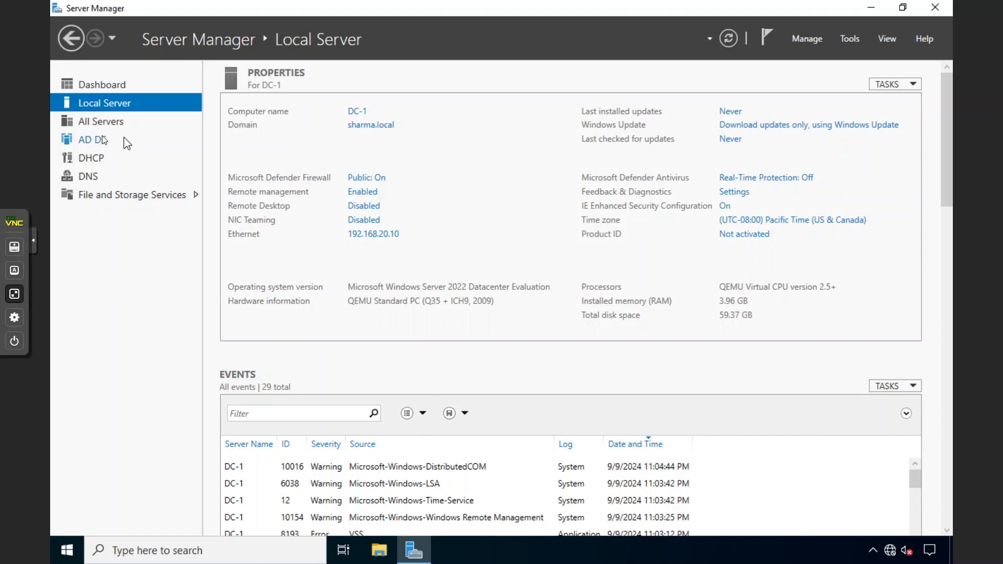
View the DHCP role page for DC-1 at 192.168.20.10
{"action": "left_click", "coordinate": [92, 155]}
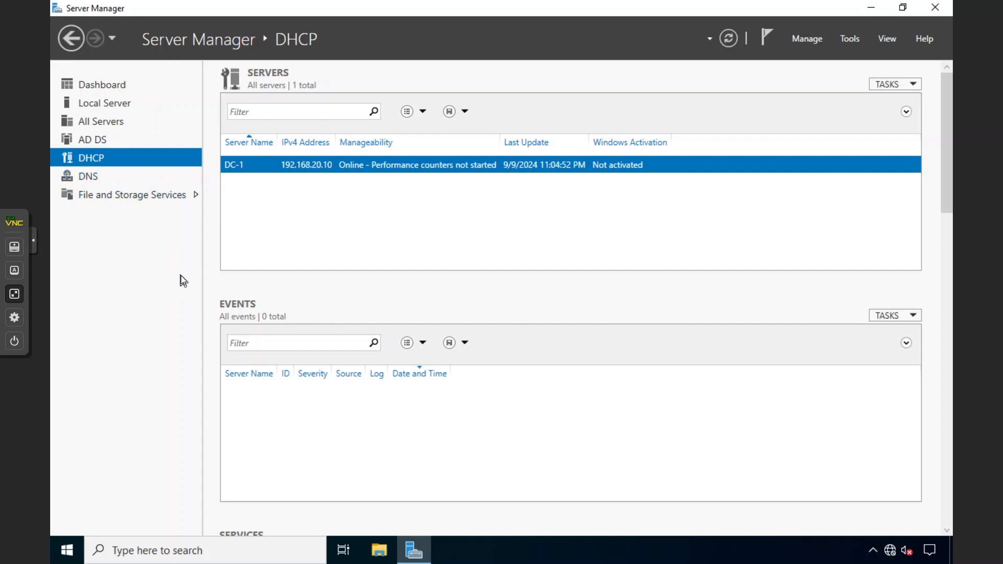
{"action": "left_click", "coordinate": [74, 538]}
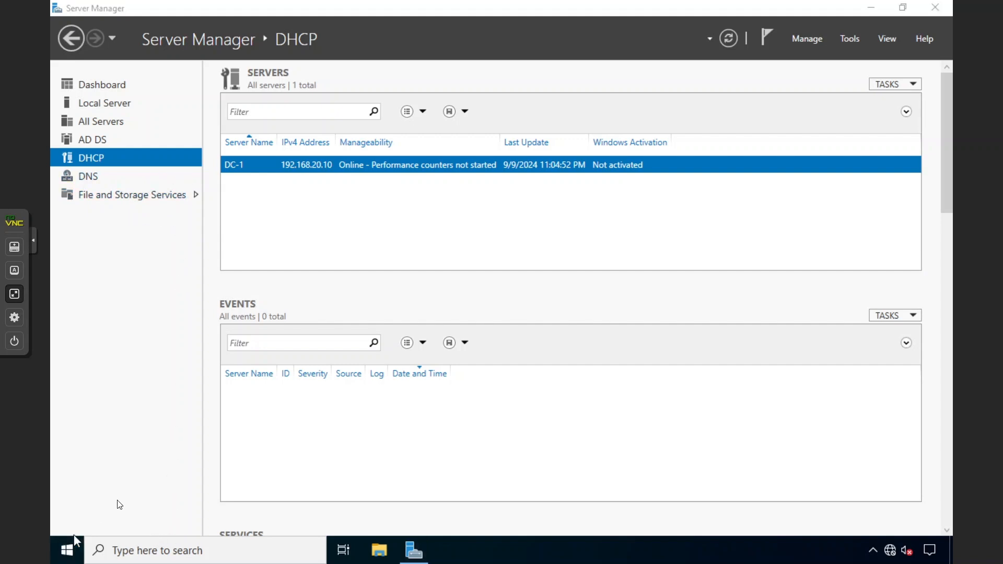
{"action": "type", "text": "SERV"}
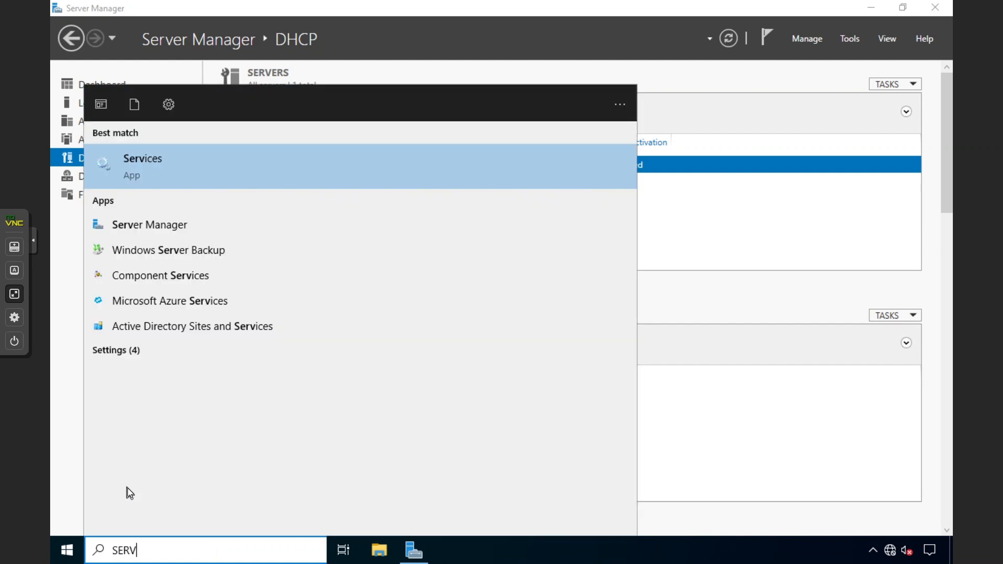
{"action": "key", "text": "Return"}
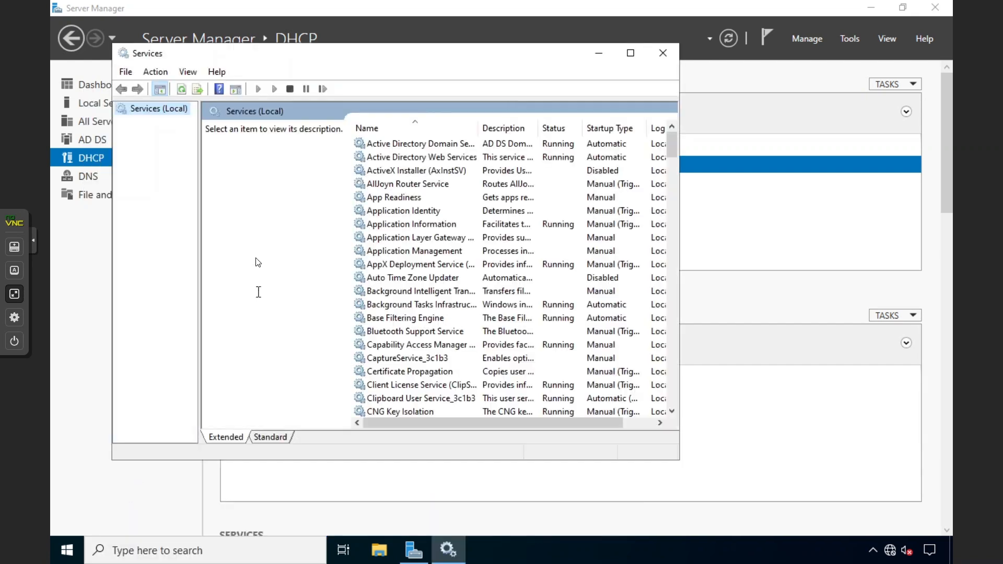
{"action": "left_click", "coordinate": [402, 256]}
{"action": "key", "text": "d"}
{"action": "key", "text": "d"}
{"action": "key", "text": "d"}
{"action": "key", "text": "d"}
{"action": "key", "text": "d"}
{"action": "key", "text": "d"}
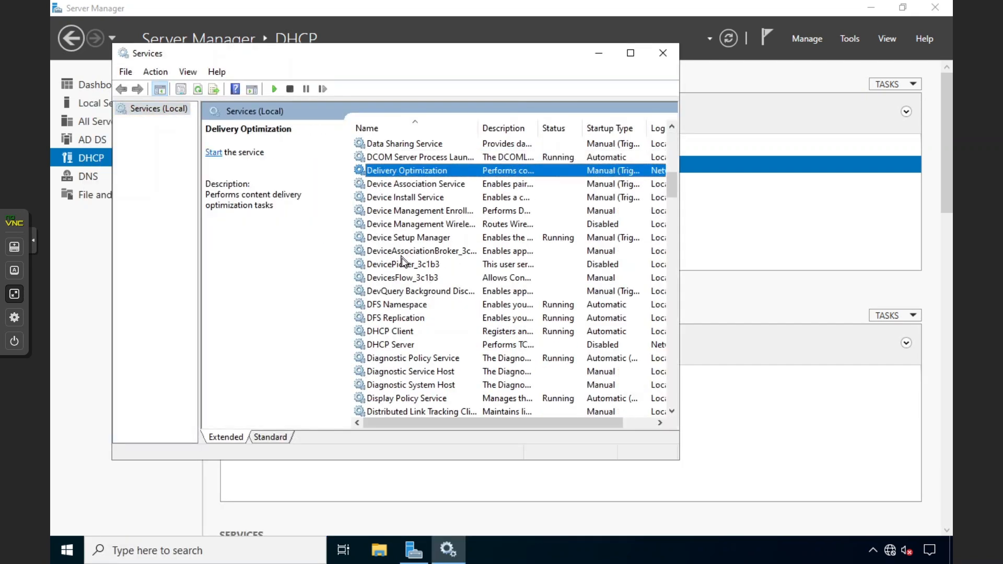
{"action": "key", "text": "d"}
{"action": "left_click", "coordinate": [403, 345]}
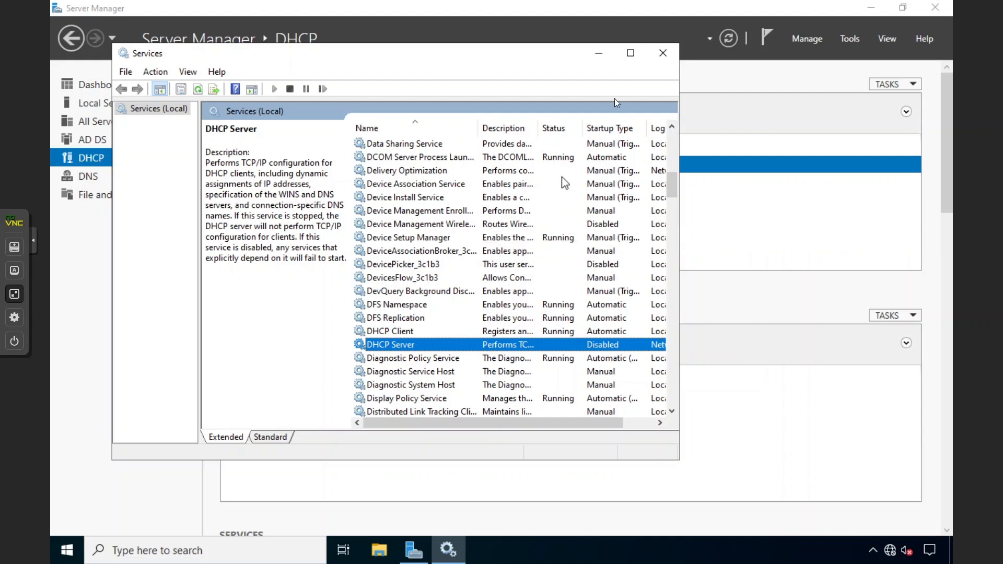
{"action": "left_click", "coordinate": [660, 54]}
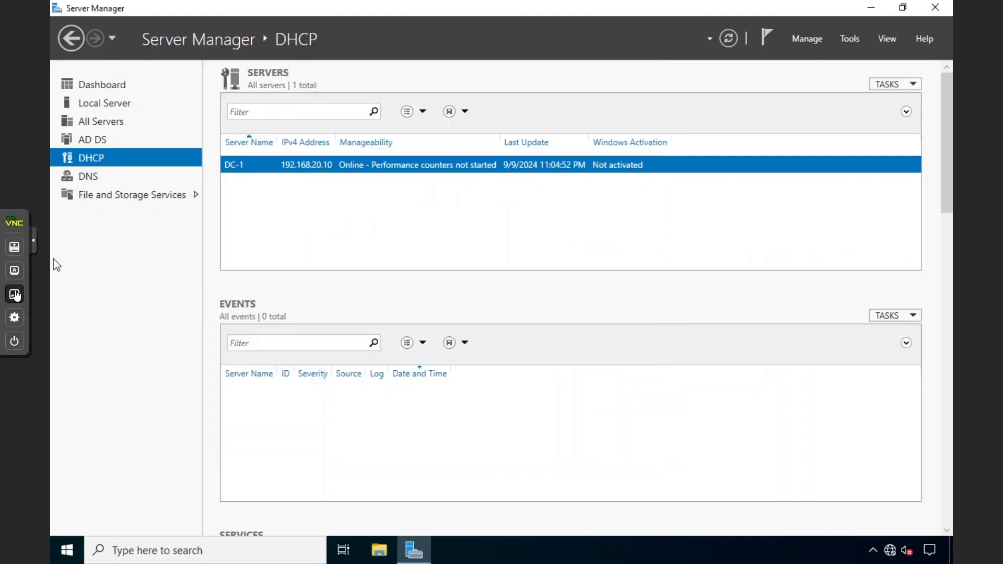
{"action": "left_click", "coordinate": [14, 293]}
Glance at VM 110 (DC-01)'s console, then return to VM 101 (DC-1)
{"action": "left_click", "coordinate": [77, 212]}
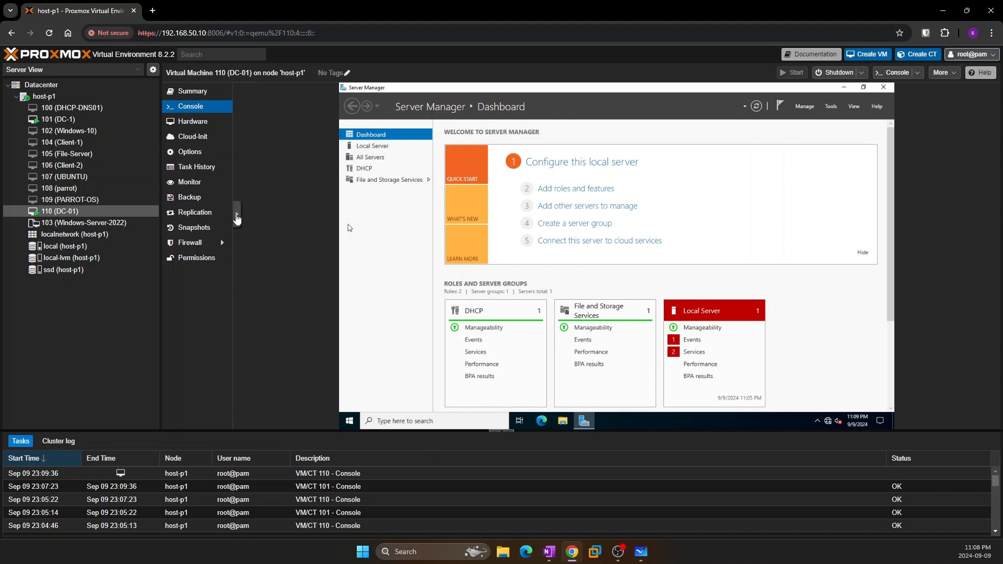
{"action": "left_click", "coordinate": [103, 120]}
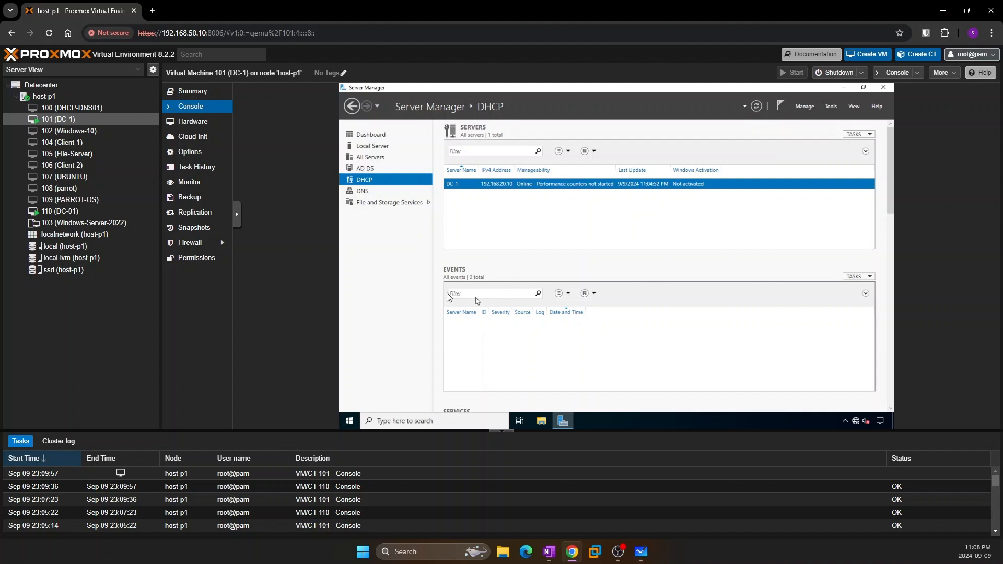
Sketch a server box labelled 2012 with GUI written beside it and crossed out
{"action": "left_click", "coordinate": [639, 551]}
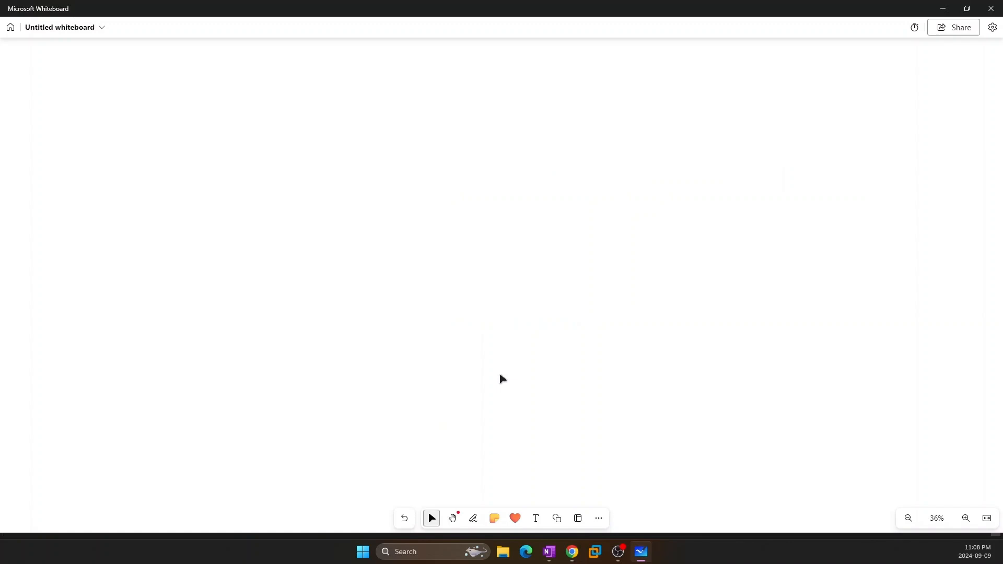
{"action": "left_click_drag", "start_coordinate": [137, 125], "coordinate": [125, 246]}
{"action": "mouse_move", "coordinate": [144, 227]}
{"action": "left_mouse_down"}
{"action": "mouse_move", "coordinate": [137, 235]}
{"action": "mouse_move", "coordinate": [177, 242]}
{"action": "left_mouse_up"}
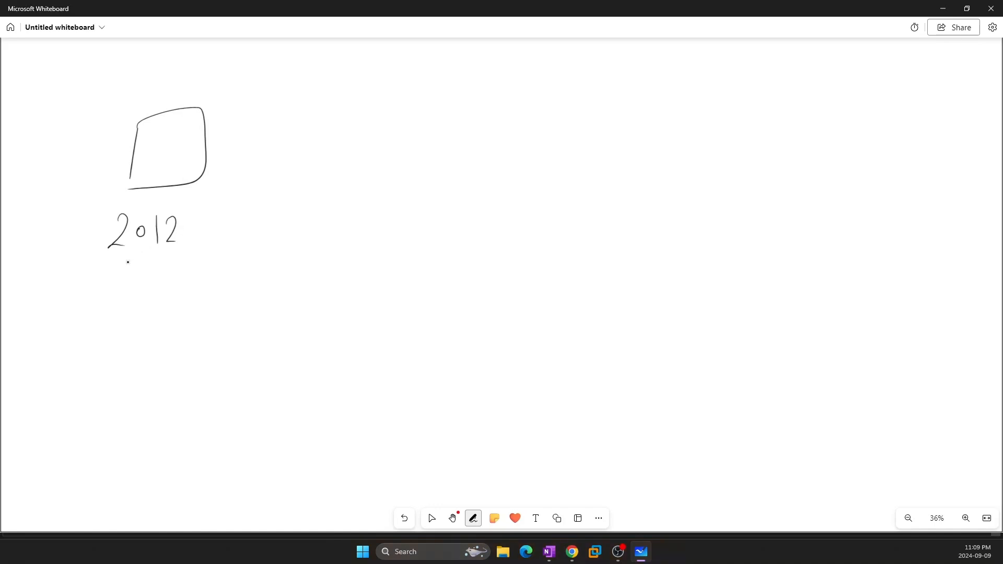
{"action": "left_click_drag", "start_coordinate": [115, 264], "coordinate": [184, 252]}
{"action": "mouse_move", "coordinate": [258, 173]}
{"action": "left_mouse_down"}
{"action": "mouse_move", "coordinate": [273, 207]}
{"action": "mouse_move", "coordinate": [324, 177]}
{"action": "left_mouse_up"}
{"action": "left_click_drag", "start_coordinate": [319, 178], "coordinate": [325, 202]}
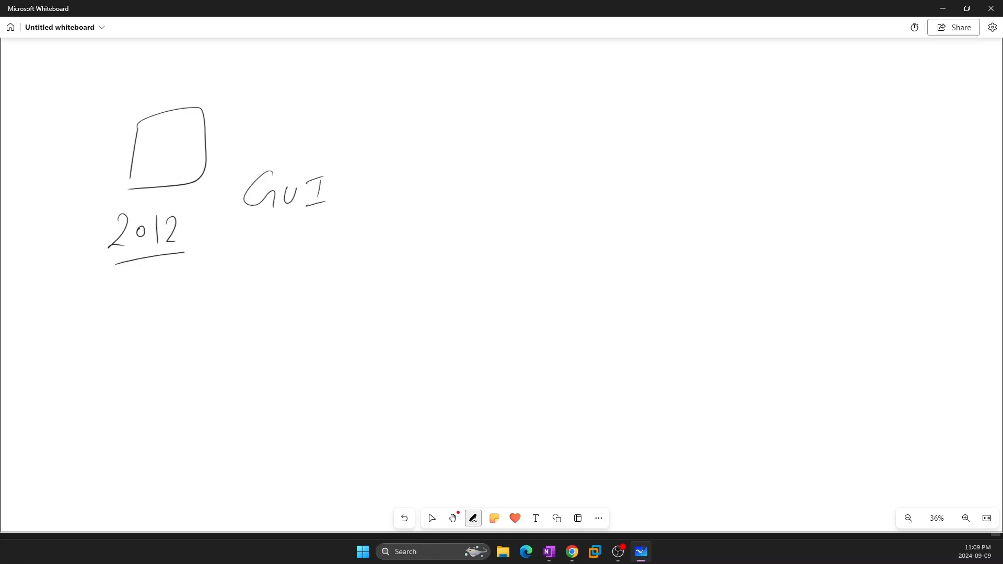
{"action": "left_click_drag", "start_coordinate": [258, 155], "coordinate": [305, 230]}
{"action": "left_click_drag", "start_coordinate": [307, 165], "coordinate": [257, 244]}
Sketch a second server box labelled 2012 and underlined 2012R2
{"action": "mouse_move", "coordinate": [537, 150]}
{"action": "left_mouse_down"}
{"action": "mouse_move", "coordinate": [531, 191]}
{"action": "mouse_move", "coordinate": [601, 200]}
{"action": "mouse_move", "coordinate": [537, 205]}
{"action": "mouse_move", "coordinate": [535, 242]}
{"action": "mouse_move", "coordinate": [544, 243]}
{"action": "left_mouse_up"}
{"action": "mouse_move", "coordinate": [556, 233]}
{"action": "left_mouse_down"}
{"action": "mouse_move", "coordinate": [551, 241]}
{"action": "mouse_move", "coordinate": [556, 233]}
{"action": "left_mouse_up"}
{"action": "mouse_move", "coordinate": [564, 225]}
{"action": "left_mouse_down"}
{"action": "mouse_move", "coordinate": [563, 244]}
{"action": "mouse_move", "coordinate": [607, 245]}
{"action": "mouse_move", "coordinate": [617, 224]}
{"action": "mouse_move", "coordinate": [626, 245]}
{"action": "left_mouse_up"}
{"action": "left_click_drag", "start_coordinate": [637, 233], "coordinate": [653, 246]}
{"action": "left_click_drag", "start_coordinate": [656, 226], "coordinate": [686, 249]}
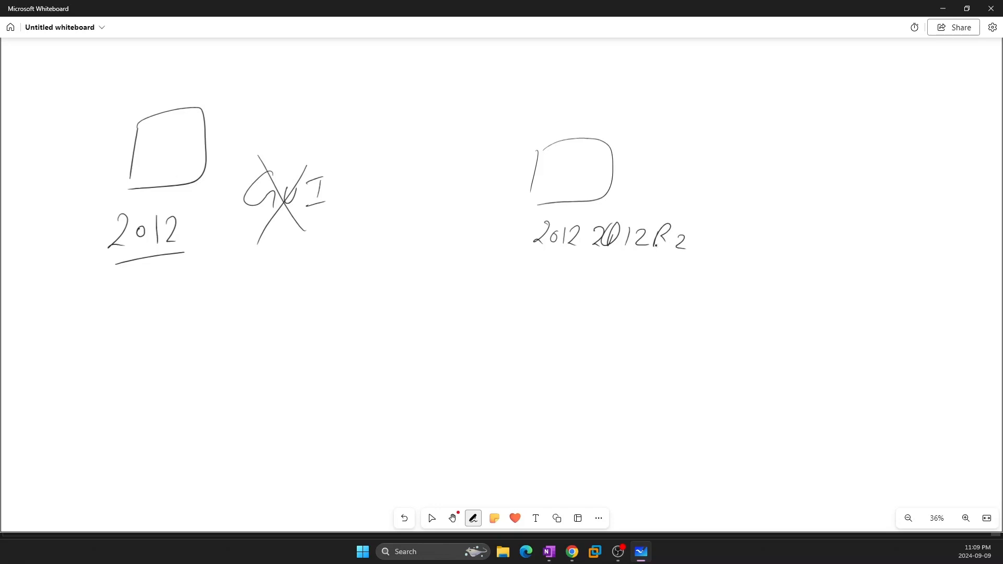
{"action": "left_click_drag", "start_coordinate": [604, 251], "coordinate": [676, 254]}
Draw an arrow from the second box to GUI, adding an arrowhead at right
{"action": "left_click_drag", "start_coordinate": [583, 146], "coordinate": [625, 133]}
{"action": "mouse_move", "coordinate": [630, 127]}
{"action": "left_mouse_down"}
{"action": "mouse_move", "coordinate": [654, 138]}
{"action": "mouse_move", "coordinate": [641, 146]}
{"action": "left_mouse_up"}
{"action": "mouse_move", "coordinate": [684, 127]}
{"action": "left_mouse_down"}
{"action": "mouse_move", "coordinate": [678, 149]}
{"action": "mouse_move", "coordinate": [692, 151]}
{"action": "left_mouse_up"}
{"action": "left_click_drag", "start_coordinate": [707, 141], "coordinate": [741, 136]}
{"action": "left_click_drag", "start_coordinate": [737, 137], "coordinate": [733, 151]}
{"action": "left_click", "coordinate": [432, 518]}
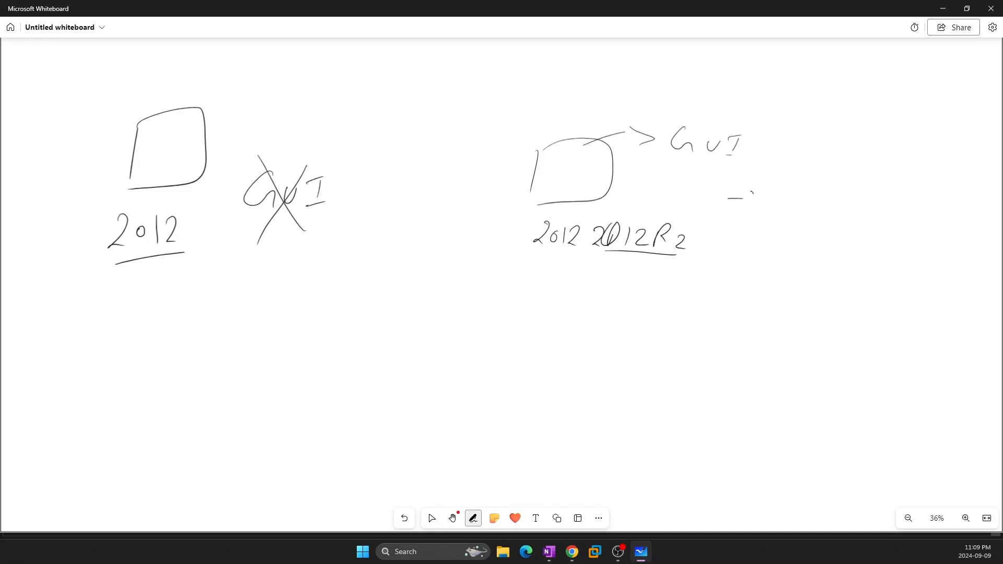
{"action": "mouse_move", "coordinate": [751, 192]}
{"action": "left_mouse_down"}
{"action": "mouse_move", "coordinate": [761, 215]}
{"action": "mouse_move", "coordinate": [777, 207]}
{"action": "left_mouse_up"}
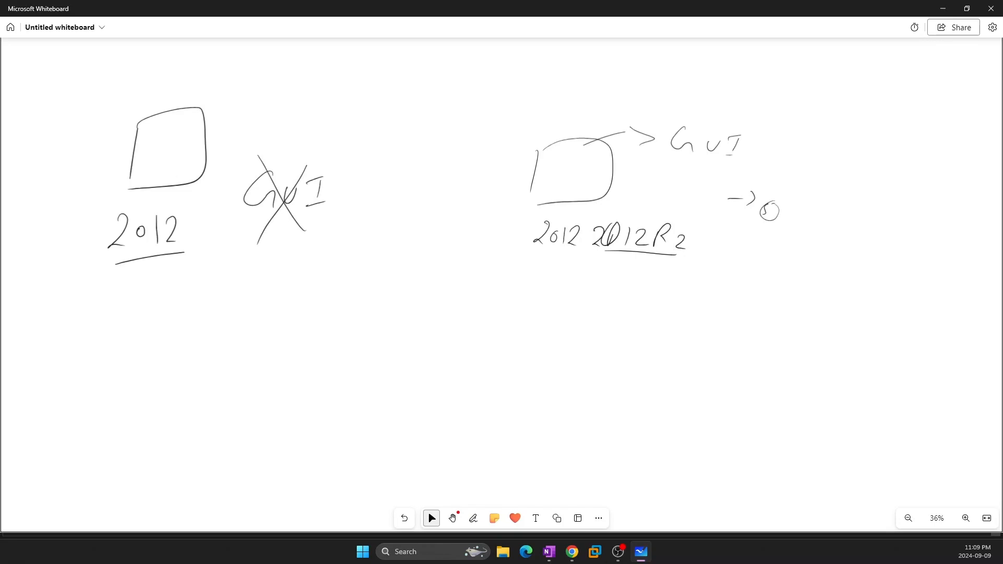
Show VM 110 (DC-01) full screen with its Local Server properties at 192.168.20.13
{"action": "left_click", "coordinate": [942, 9]}
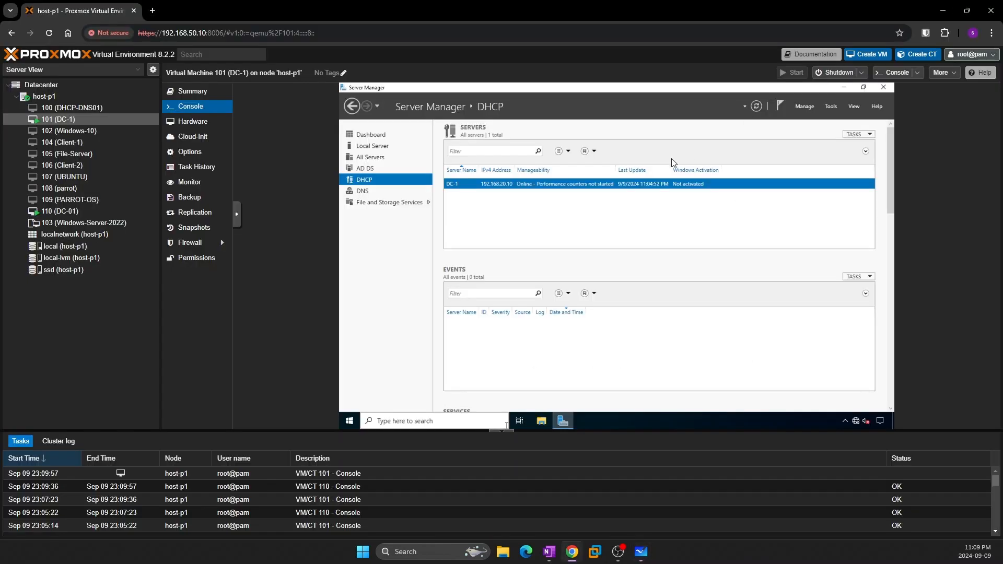
{"action": "left_click", "coordinate": [63, 211]}
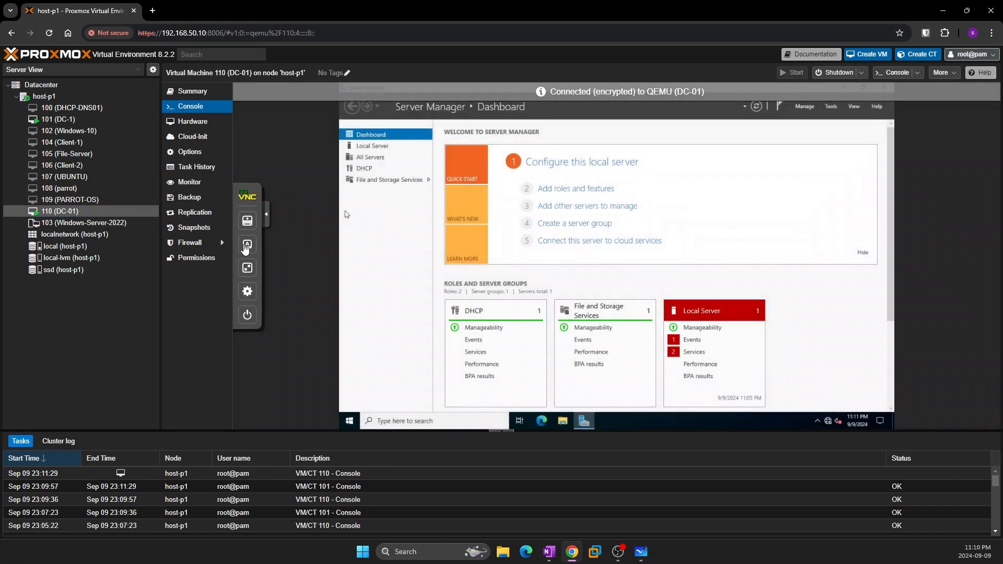
{"action": "left_click", "coordinate": [247, 268]}
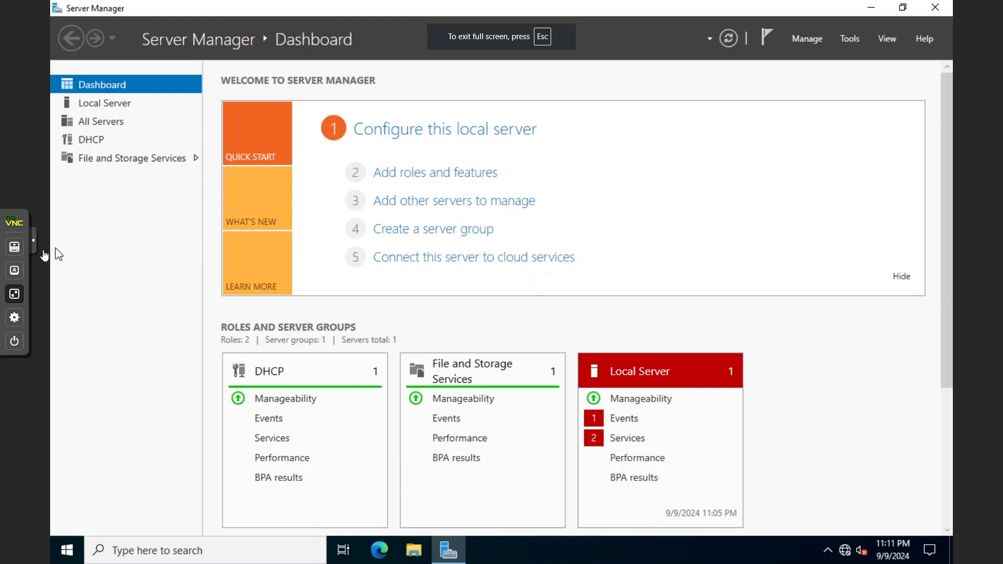
{"action": "left_click", "coordinate": [39, 249]}
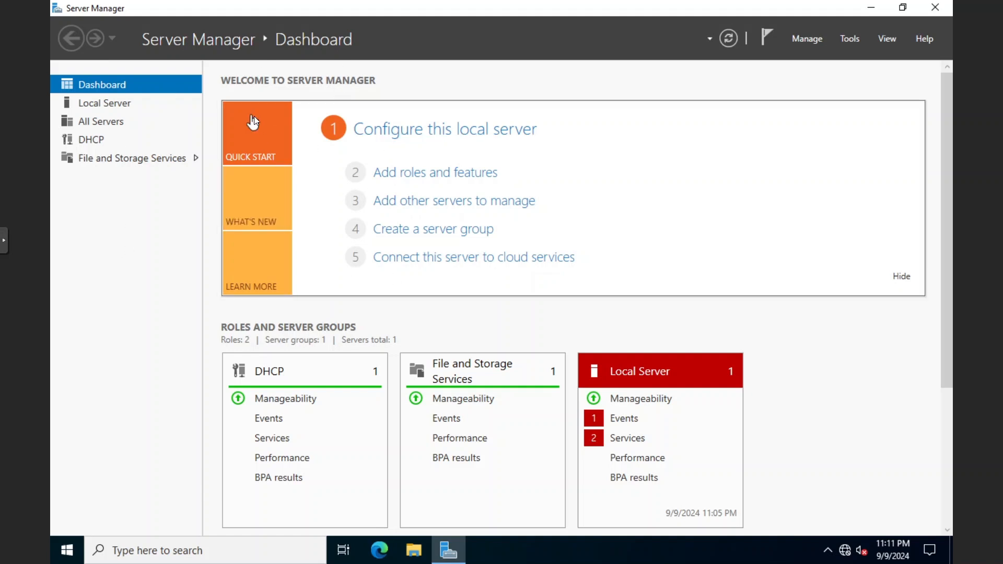
{"action": "left_click", "coordinate": [102, 103]}
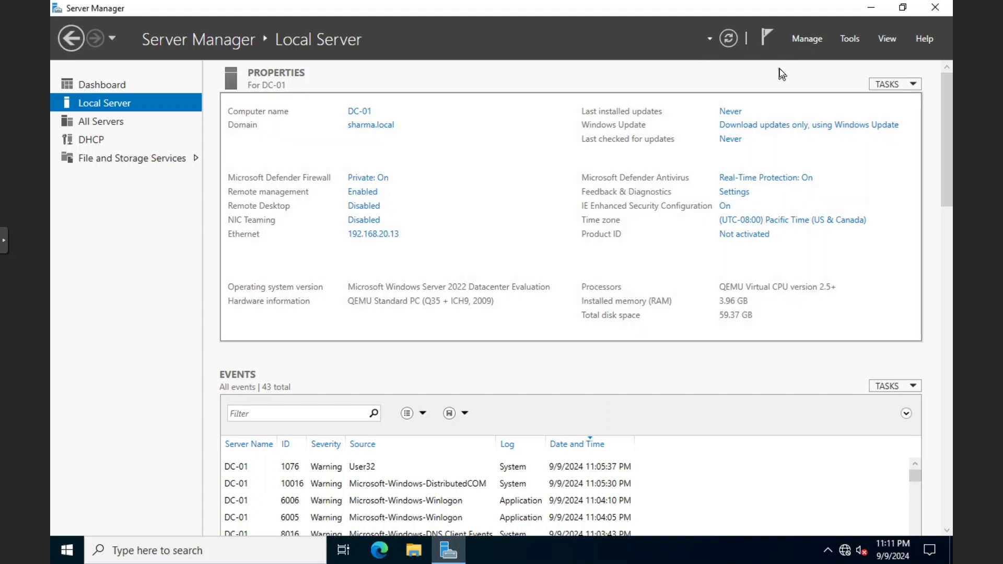
Start a role-based install on DC-01, selecting AD DS and DNS Server with their tools
{"action": "left_click", "coordinate": [806, 44]}
{"action": "left_click", "coordinate": [831, 62]}
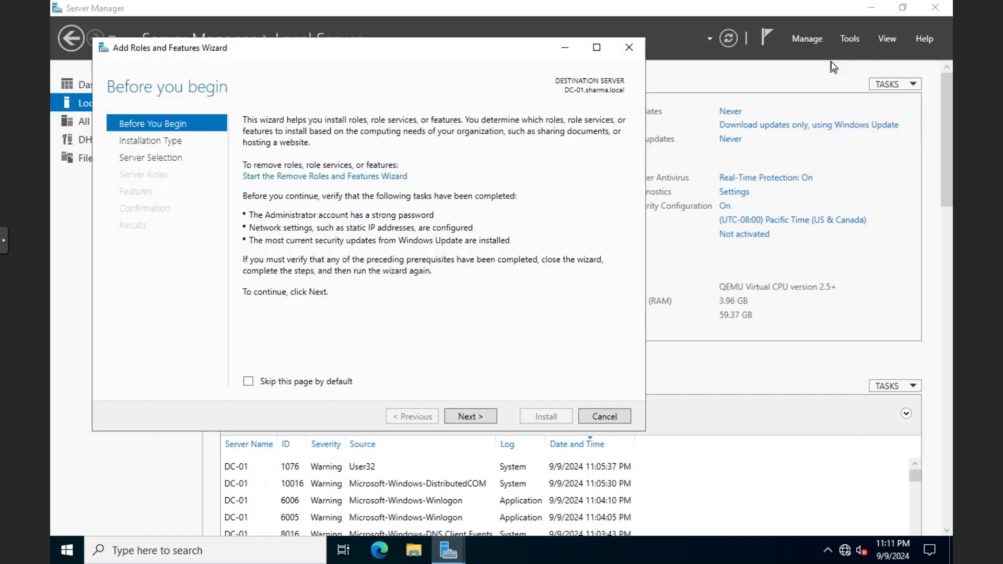
{"action": "left_click", "coordinate": [478, 416]}
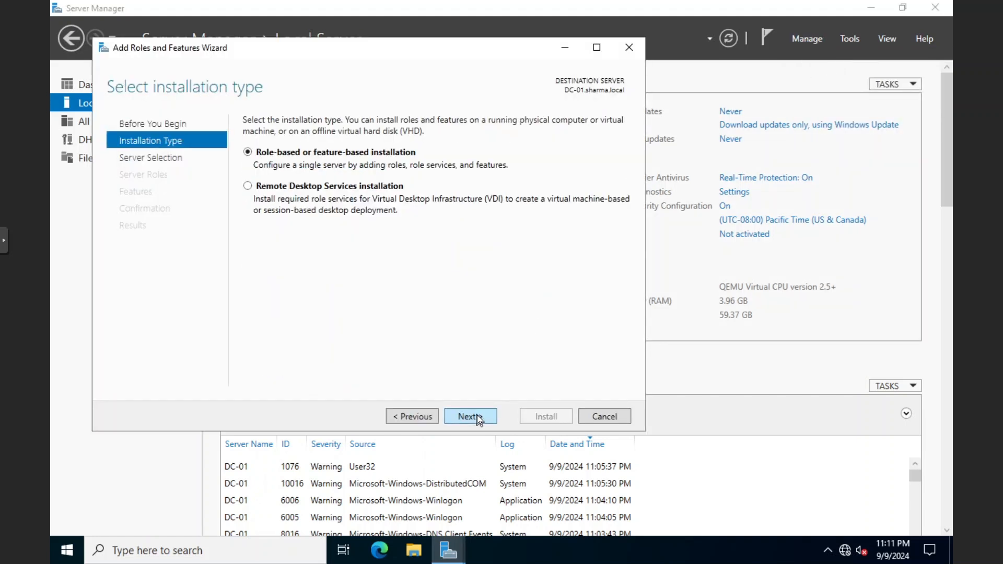
{"action": "left_click", "coordinate": [477, 416]}
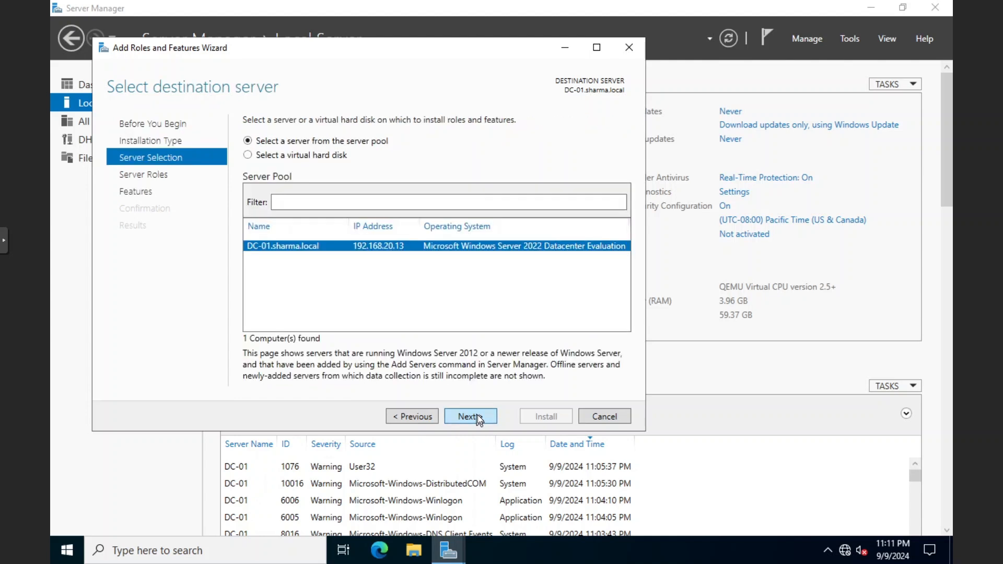
{"action": "left_click", "coordinate": [478, 417]}
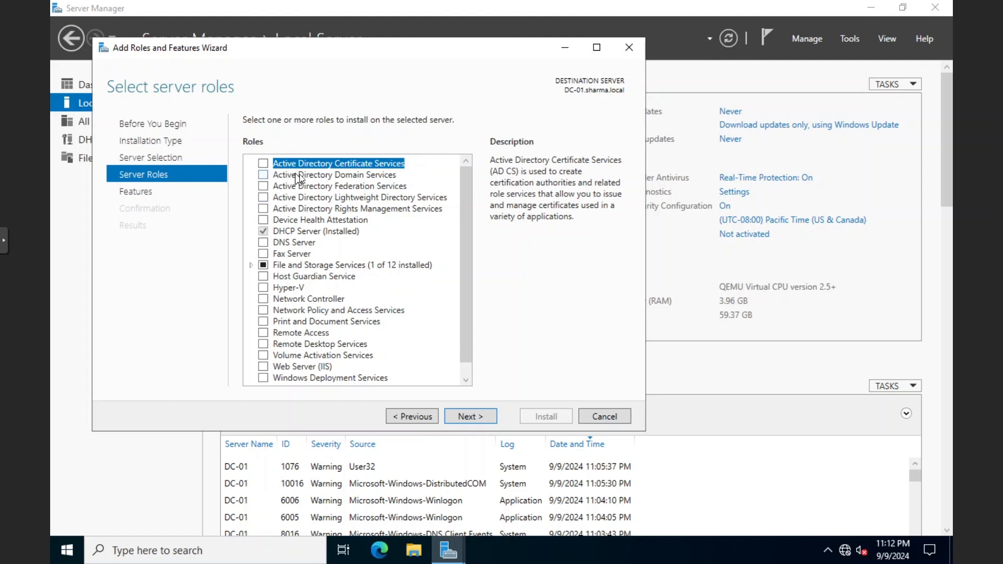
{"action": "left_click", "coordinate": [263, 174]}
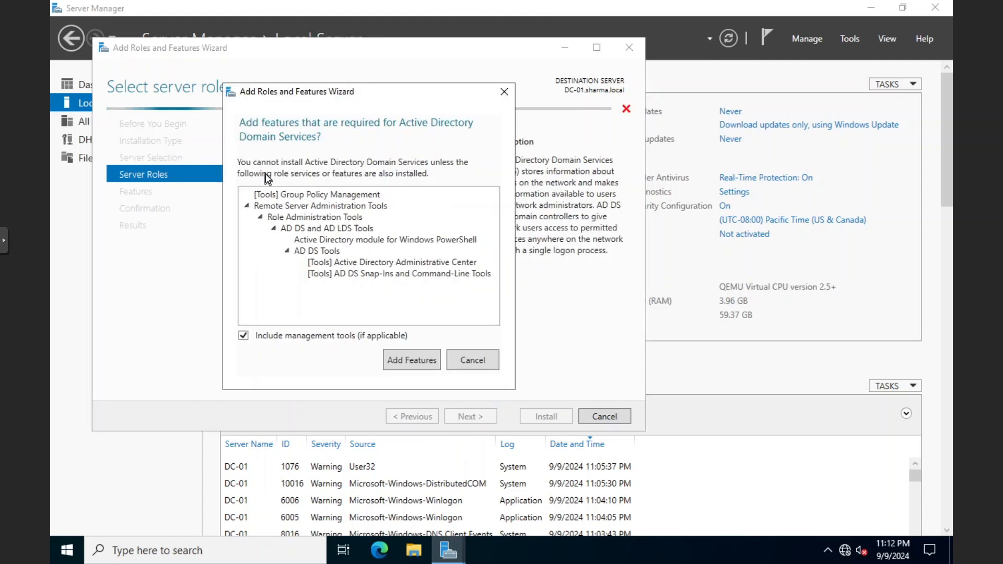
{"action": "left_click", "coordinate": [401, 363]}
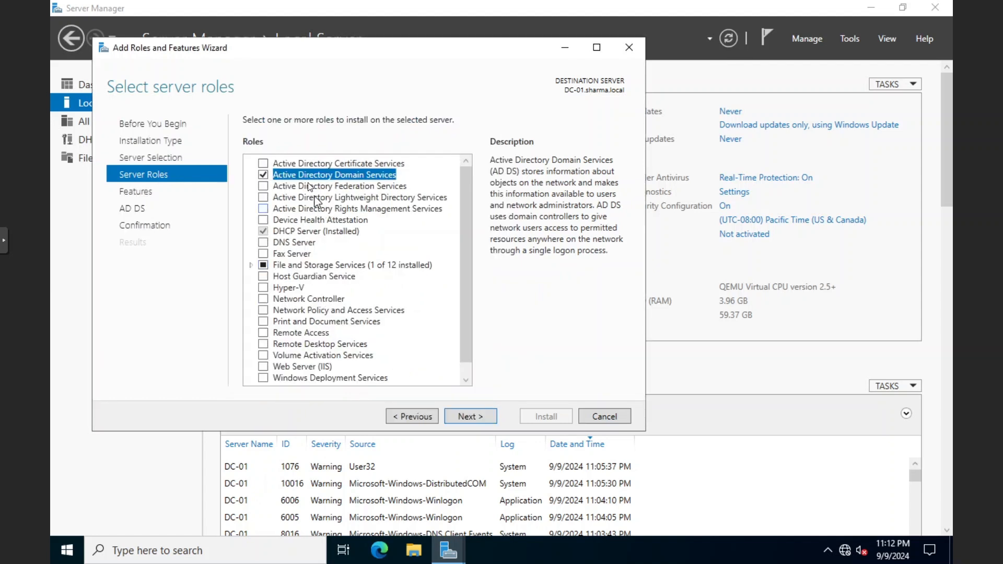
{"action": "left_click", "coordinate": [262, 243]}
{"action": "left_click", "coordinate": [398, 345]}
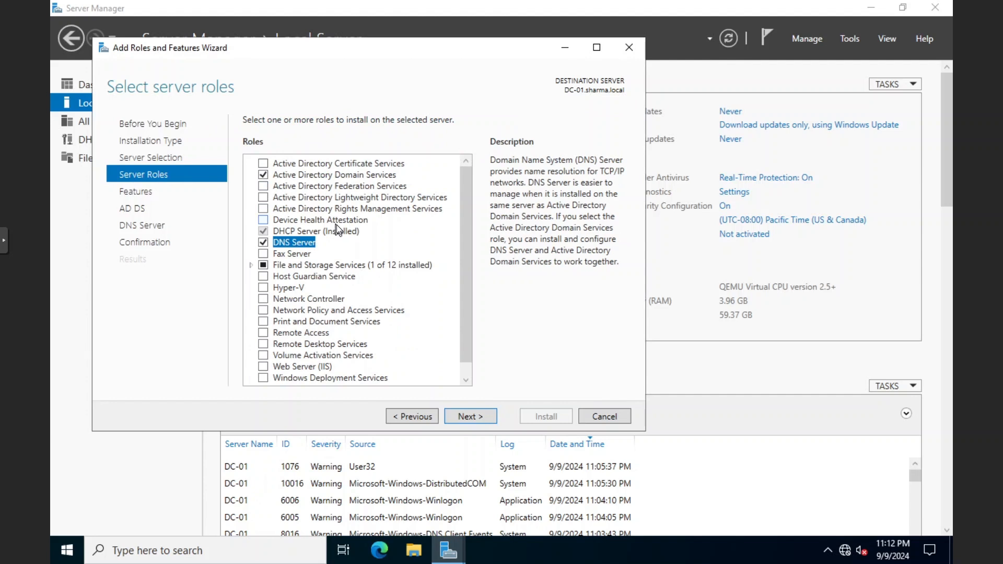
Advance to the confirmation page and allow automatic restart of the destination server
{"action": "left_click", "coordinate": [470, 416]}
{"action": "left_click", "coordinate": [470, 416]}
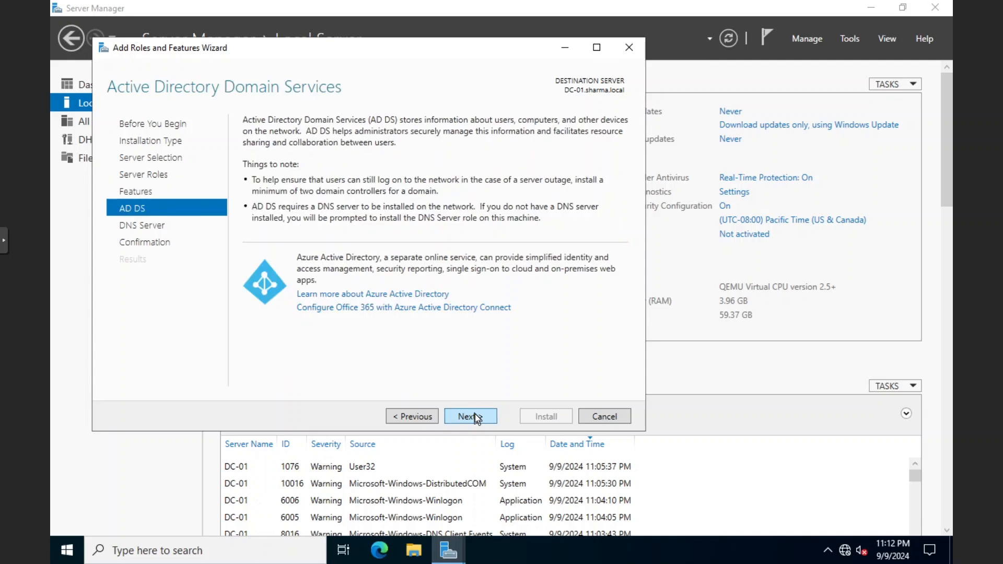
{"action": "left_click", "coordinate": [470, 416]}
{"action": "left_click", "coordinate": [475, 416]}
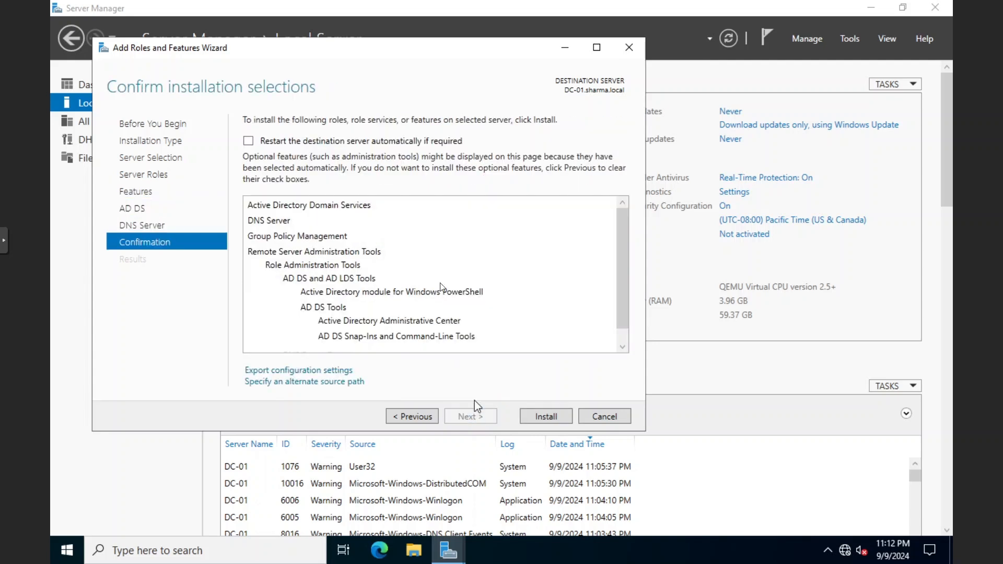
{"action": "left_click", "coordinate": [387, 144]}
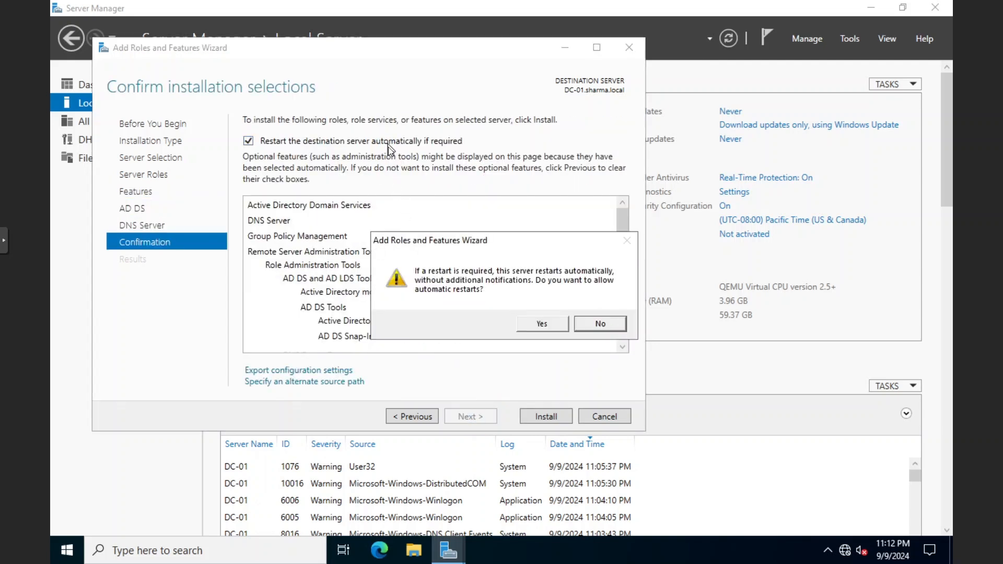
{"action": "left_click", "coordinate": [539, 324]}
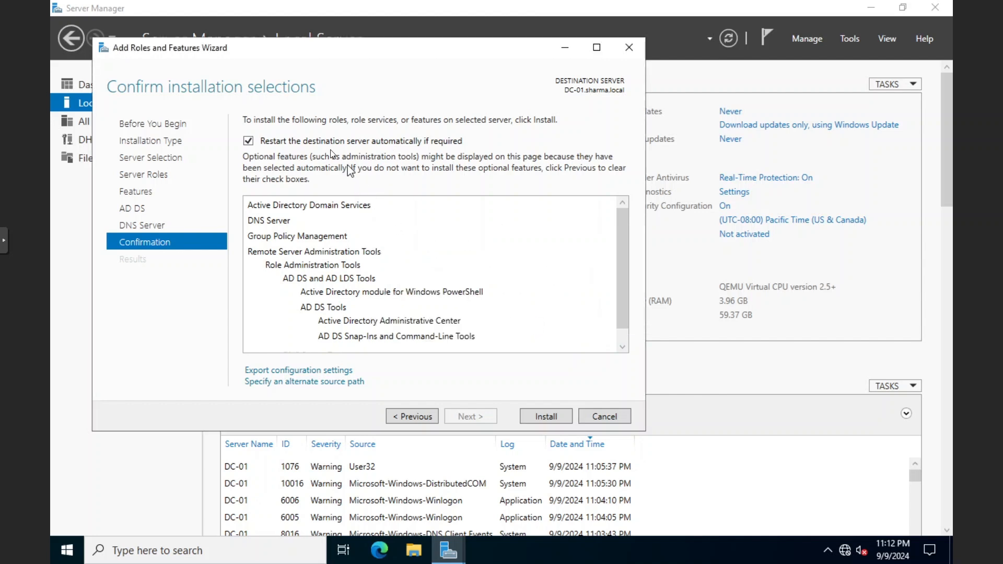
Install AD DS and DNS Server on DC-01.sharma.local
{"action": "left_click", "coordinate": [547, 417]}
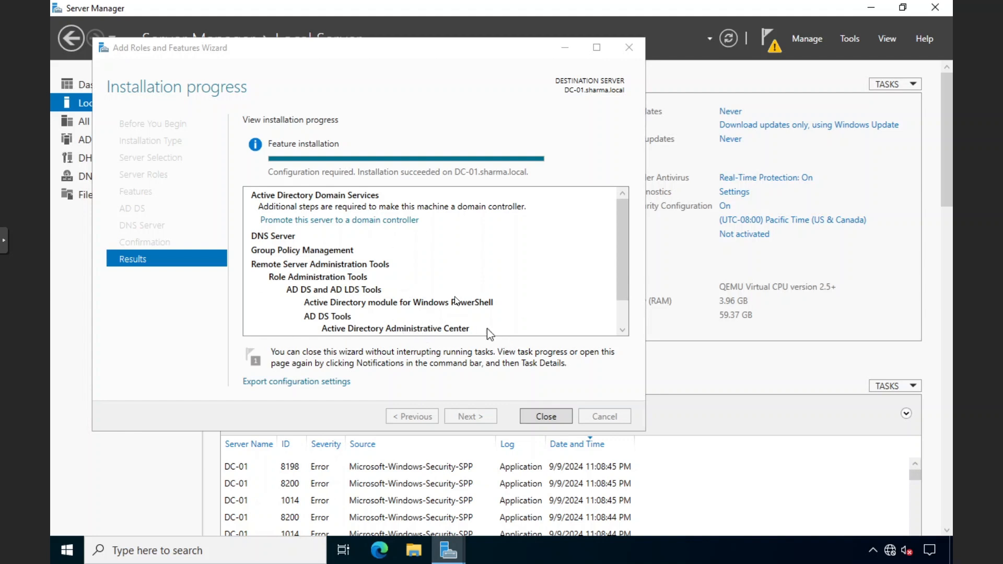
Begin promoting DC-01 as an additional domain controller in existing domain sharma.local
{"action": "left_click", "coordinate": [328, 222]}
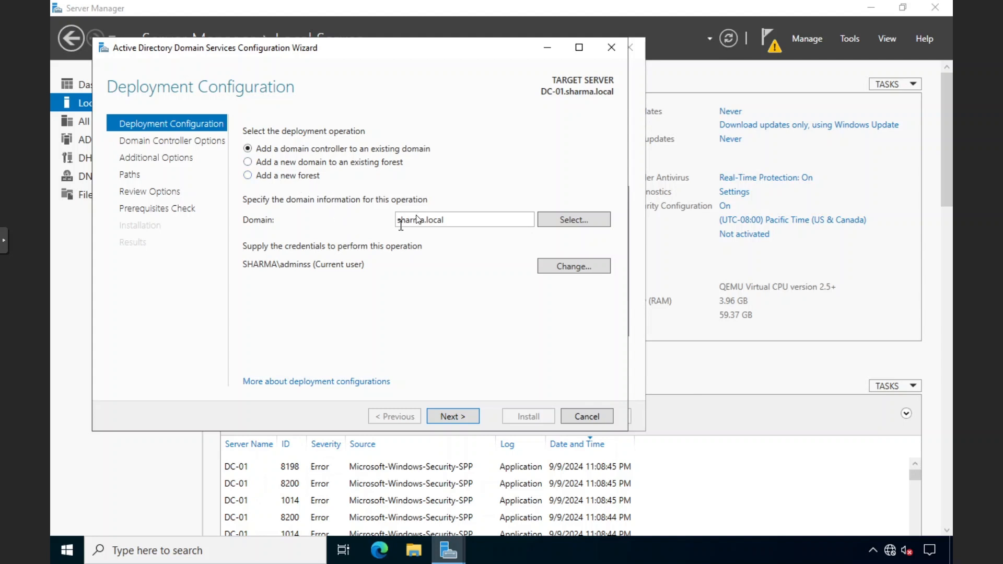
{"action": "left_click_drag", "start_coordinate": [446, 219], "coordinate": [397, 223]}
{"action": "left_click", "coordinate": [371, 221]}
{"action": "left_click", "coordinate": [79, 548]}
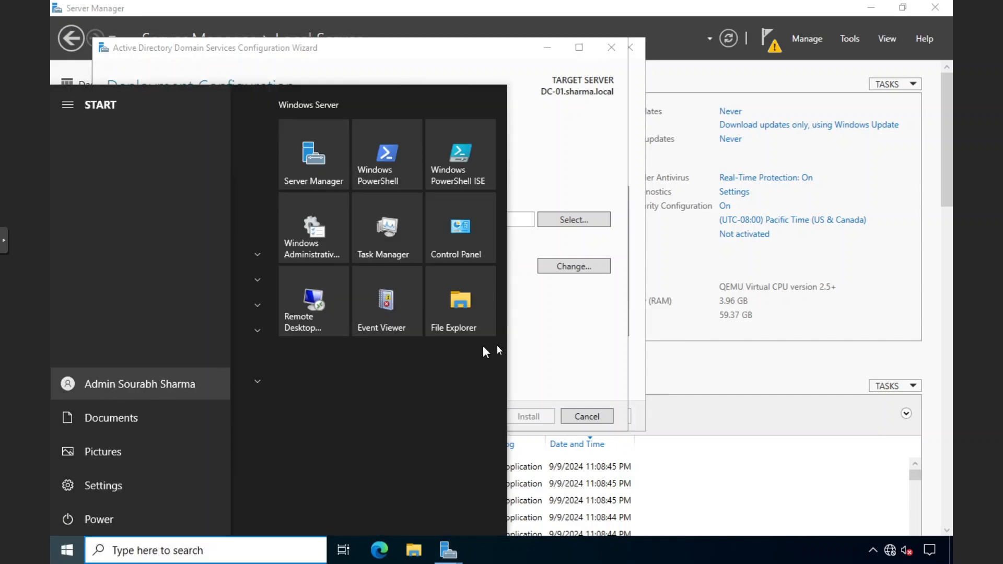
{"action": "left_click", "coordinate": [553, 337]}
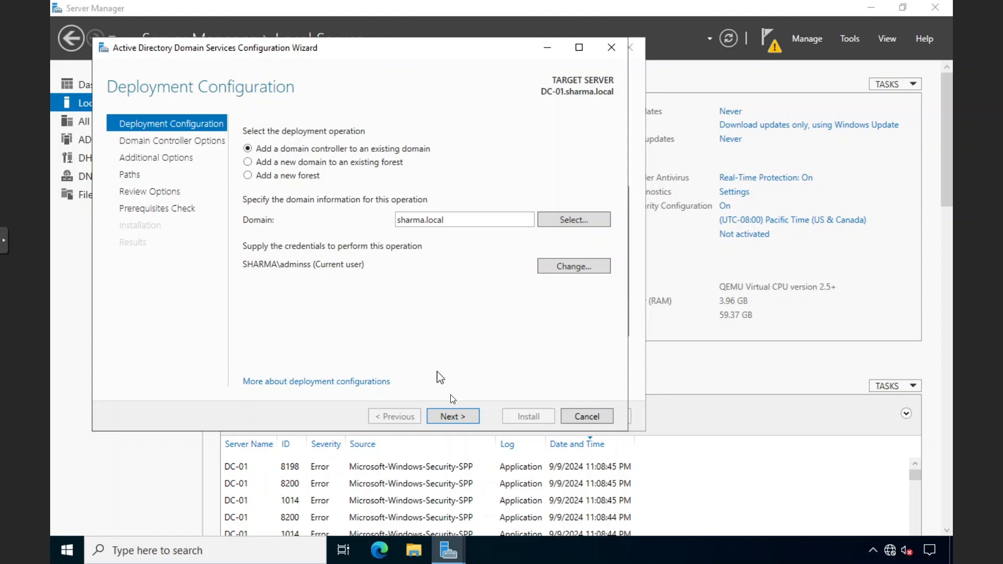
Enter and confirm the DSRM password, keep DNS and Global Catalog, reaching Additional Options
{"action": "left_click", "coordinate": [444, 415]}
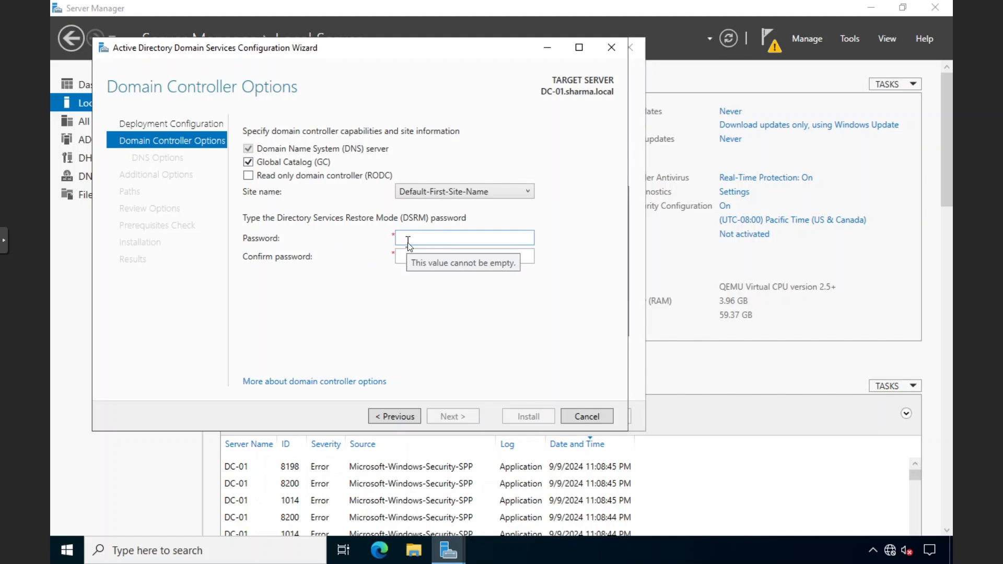
{"action": "type", "text": "••••••"}
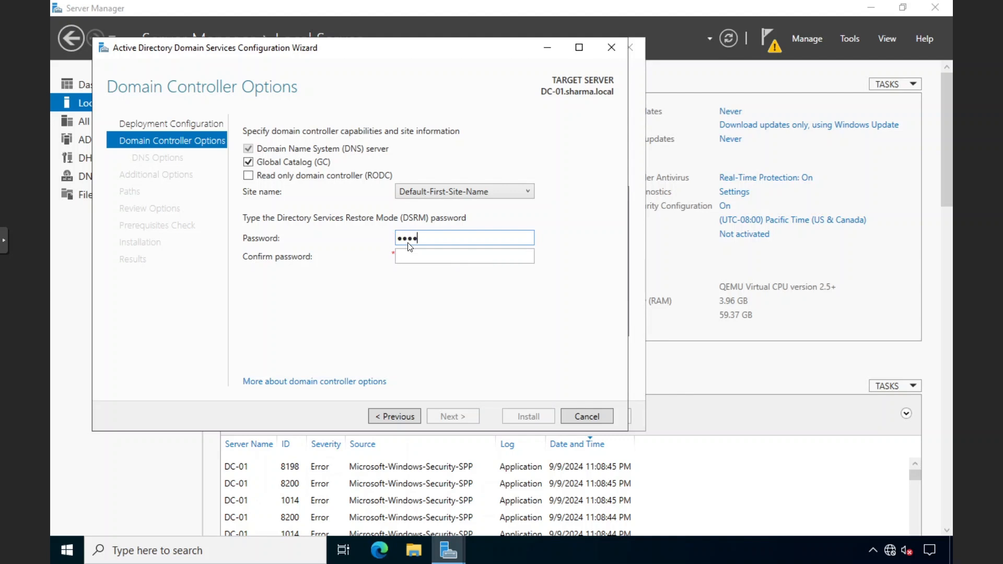
{"action": "type", "text": "••••••"}
{"action": "key", "text": "Tab"}
{"action": "type", "text": "••••••••••"}
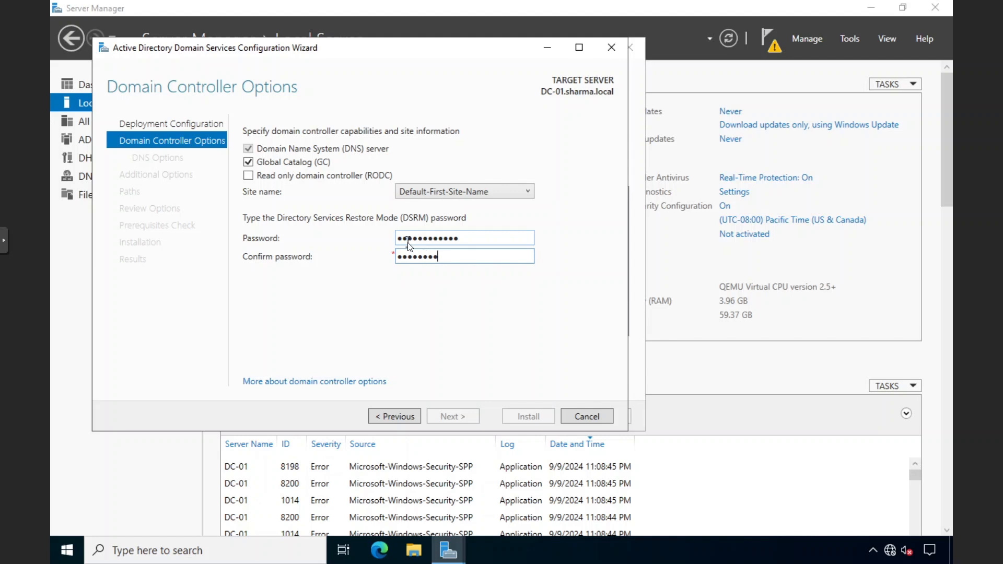
{"action": "type", "text": "••"}
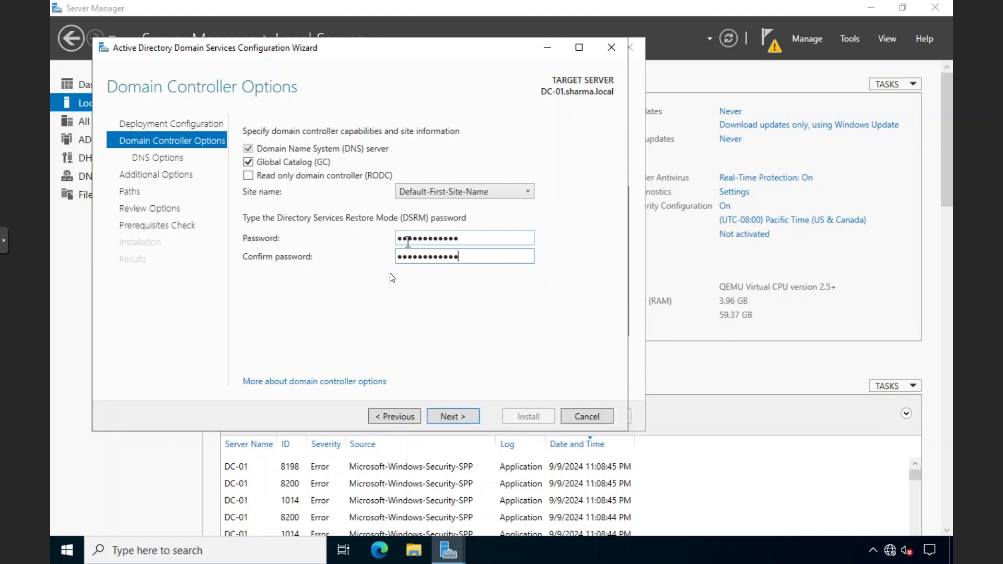
{"action": "left_click", "coordinate": [467, 420]}
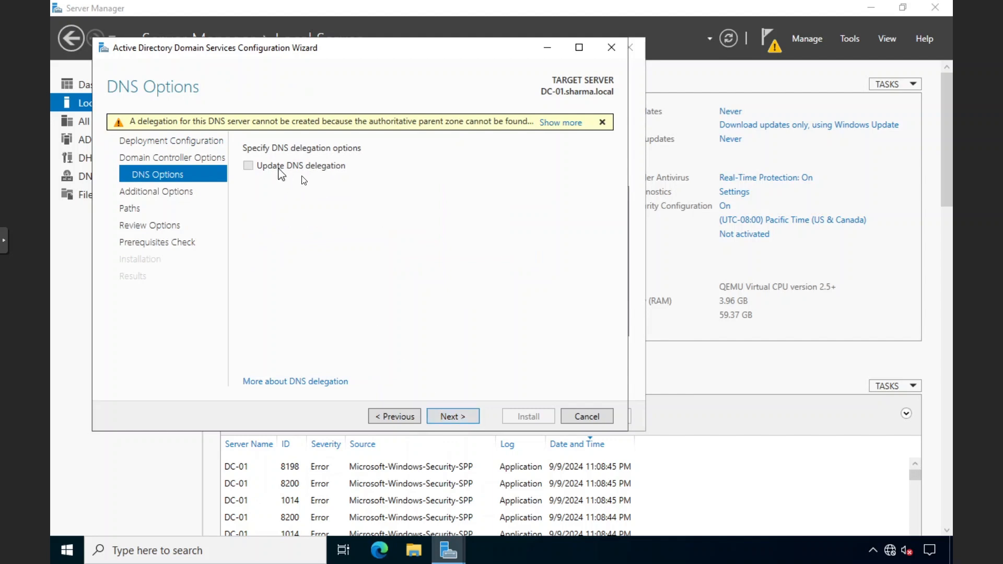
{"action": "left_click", "coordinate": [442, 416]}
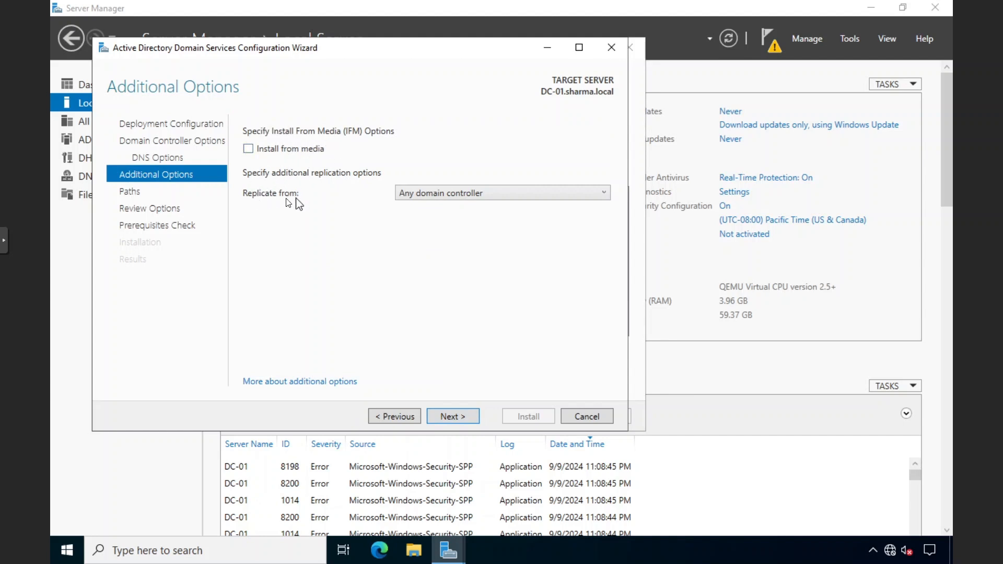
{"action": "left_click", "coordinate": [419, 195]}
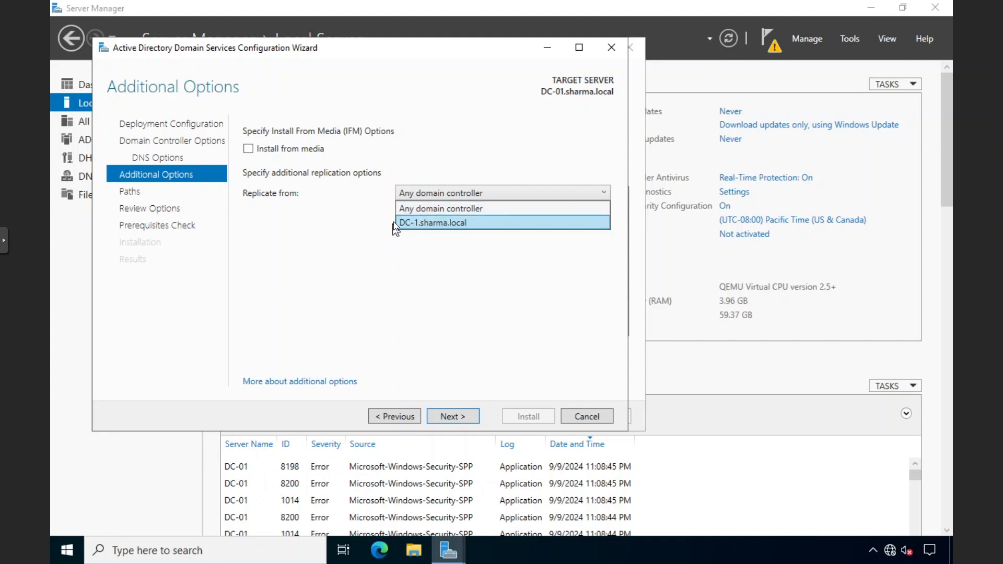
{"action": "left_click", "coordinate": [411, 208]}
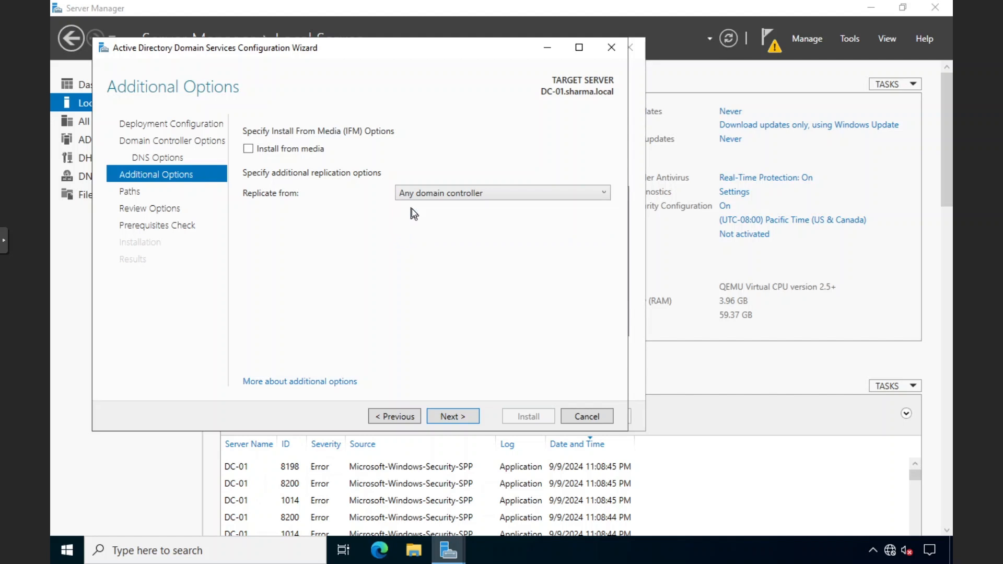
{"action": "left_click", "coordinate": [413, 199]}
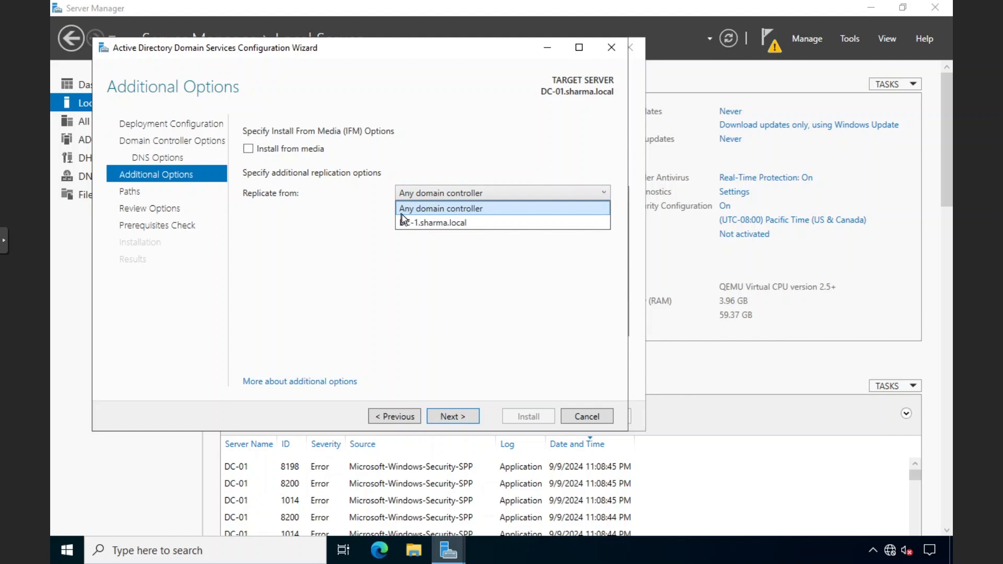
{"action": "left_click", "coordinate": [381, 216]}
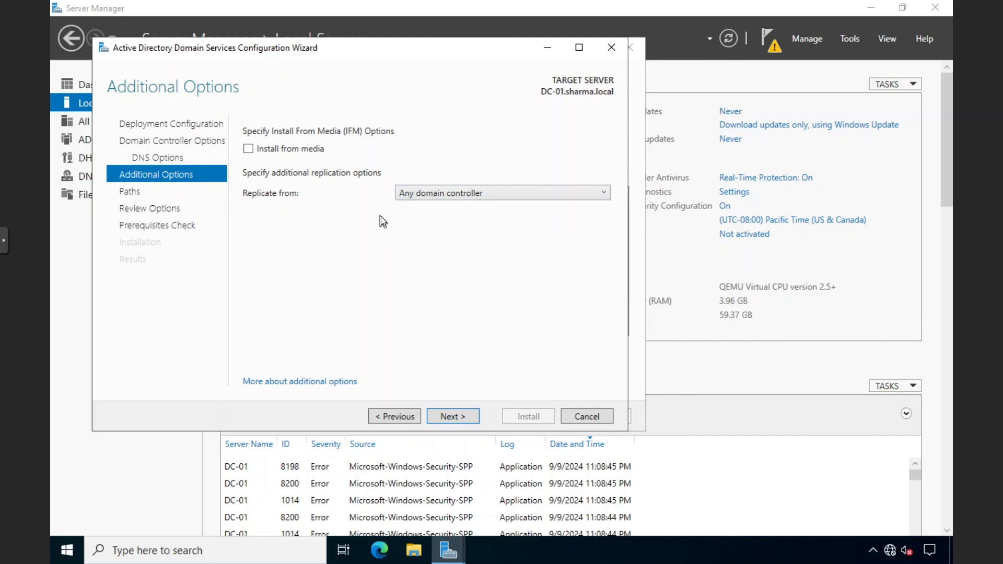
{"action": "left_click", "coordinate": [403, 193]}
{"action": "left_click", "coordinate": [366, 213]}
Switch to Whiteboard, erase all old drawings, and take up the pen
{"action": "key", "text": "alt+Tab"}
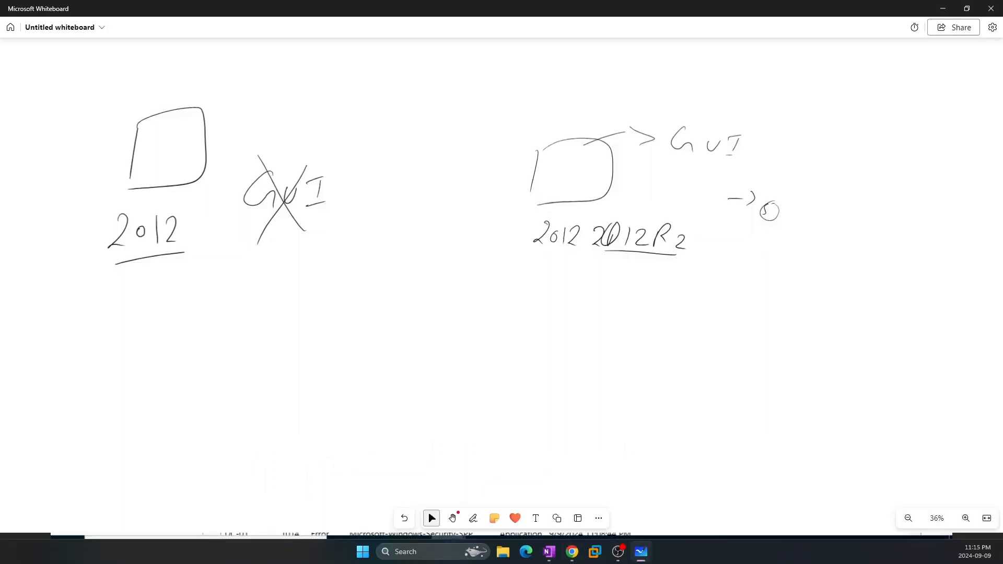
{"action": "key", "text": "ctrl+a"}
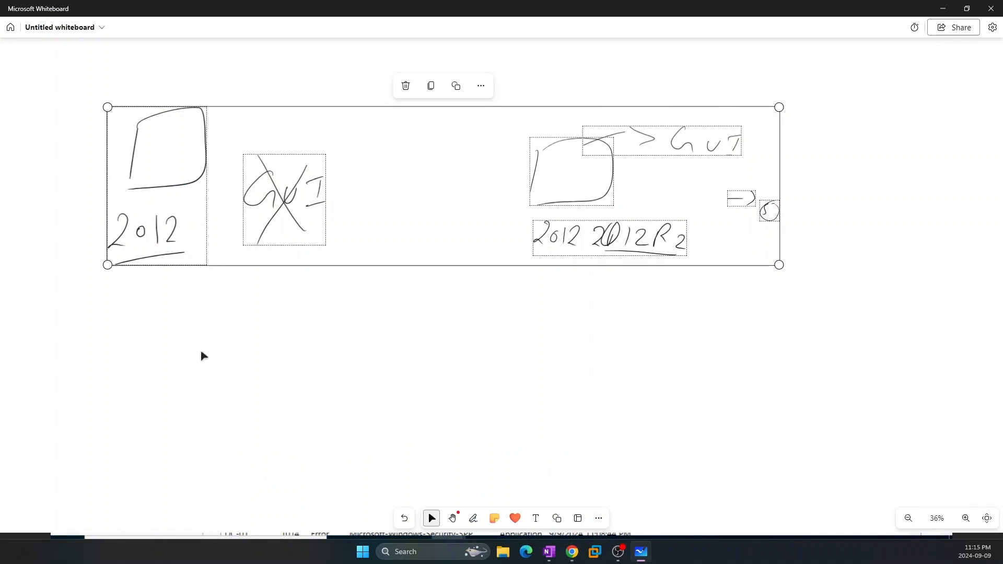
{"action": "key", "text": "Delete"}
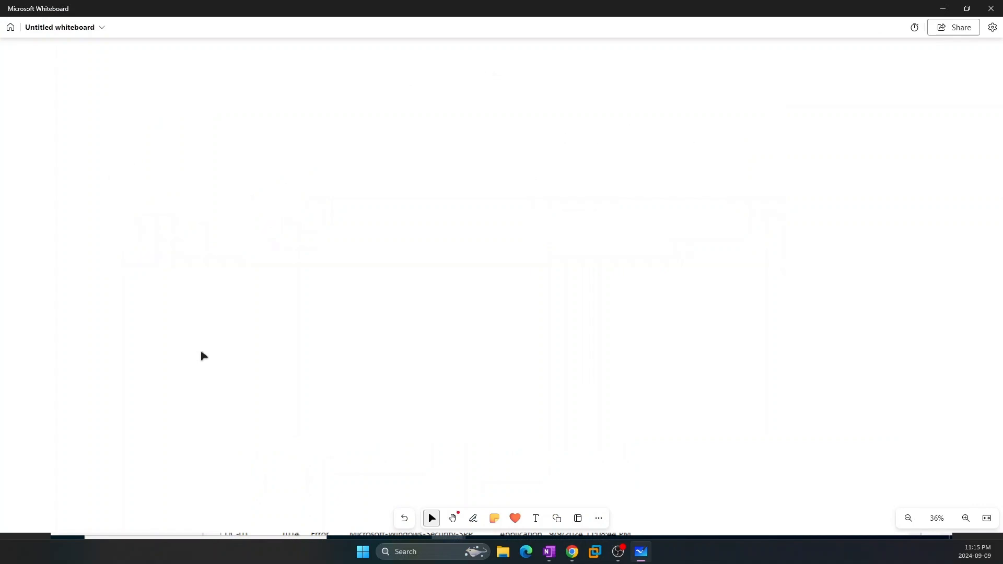
{"action": "key", "text": "p"}
{"action": "key", "text": "Escape"}
{"action": "key", "text": "p"}
Draw two site boxes labelled Punjabi on the left and Goa on the right
{"action": "left_click_drag", "start_coordinate": [121, 178], "coordinate": [125, 322]}
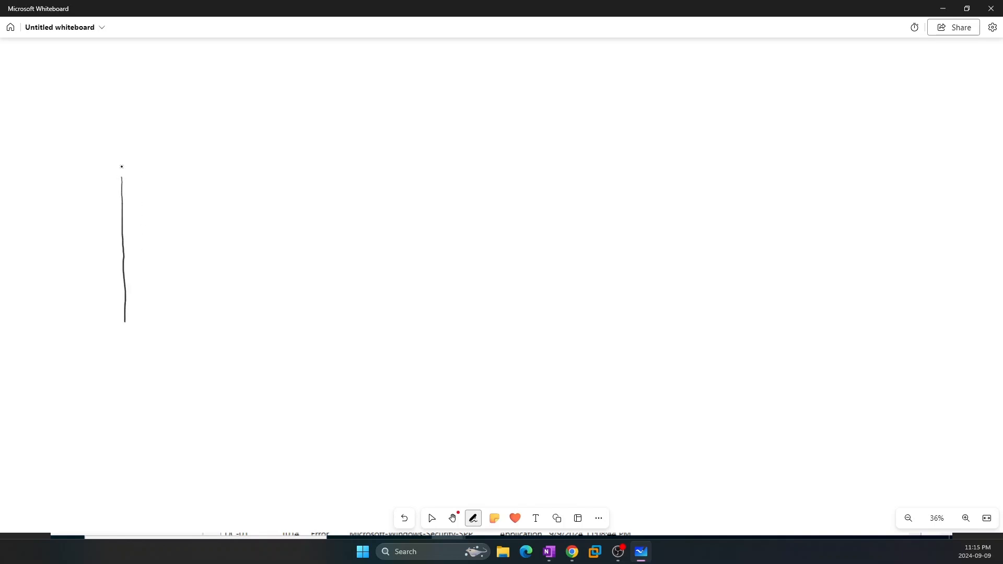
{"action": "mouse_move", "coordinate": [119, 168]}
{"action": "left_mouse_down"}
{"action": "mouse_move", "coordinate": [233, 160]}
{"action": "mouse_move", "coordinate": [235, 330]}
{"action": "mouse_move", "coordinate": [114, 345]}
{"action": "mouse_move", "coordinate": [109, 299]}
{"action": "left_mouse_up"}
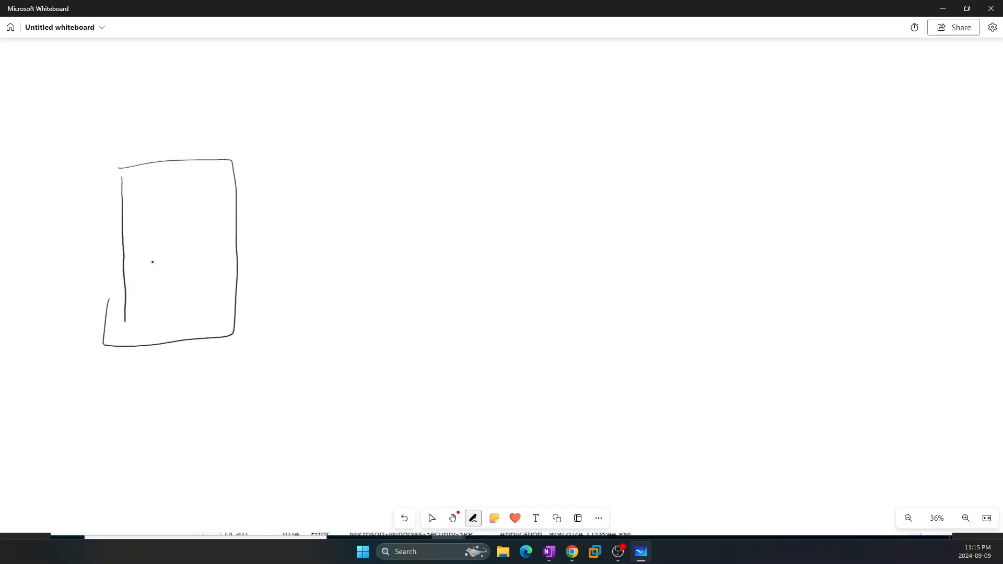
{"action": "mouse_move", "coordinate": [135, 369]}
{"action": "left_mouse_down"}
{"action": "mouse_move", "coordinate": [127, 402]}
{"action": "mouse_move", "coordinate": [168, 399]}
{"action": "mouse_move", "coordinate": [168, 411]}
{"action": "mouse_move", "coordinate": [219, 396]}
{"action": "left_mouse_up"}
{"action": "left_click", "coordinate": [181, 381]}
{"action": "left_click", "coordinate": [221, 373]}
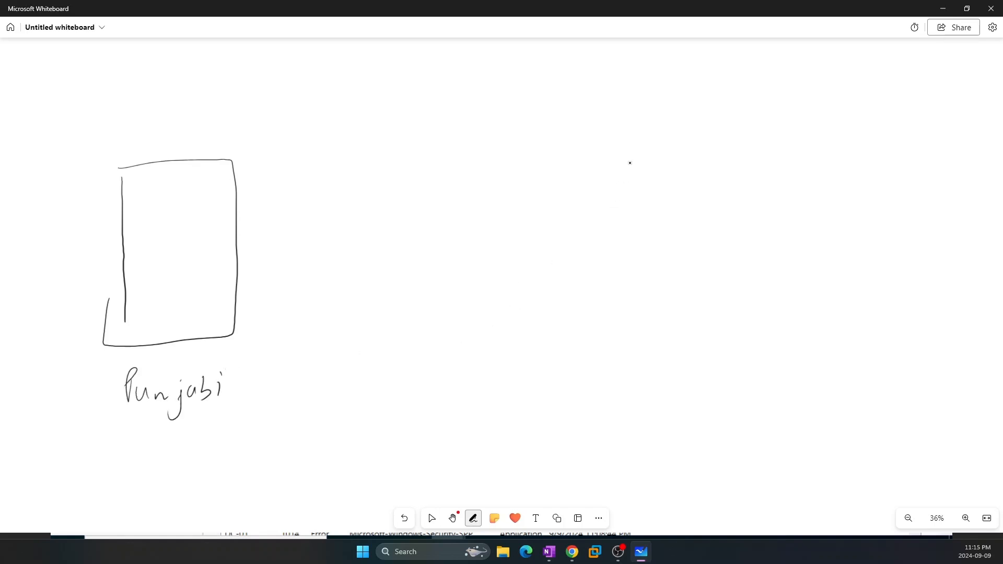
{"action": "mouse_move", "coordinate": [635, 147]}
{"action": "left_mouse_down"}
{"action": "mouse_move", "coordinate": [595, 351]}
{"action": "mouse_move", "coordinate": [722, 134]}
{"action": "mouse_move", "coordinate": [718, 302]}
{"action": "mouse_move", "coordinate": [653, 360]}
{"action": "mouse_move", "coordinate": [595, 357]}
{"action": "mouse_move", "coordinate": [598, 394]}
{"action": "mouse_move", "coordinate": [623, 406]}
{"action": "left_mouse_up"}
{"action": "left_click_drag", "start_coordinate": [640, 396], "coordinate": [656, 406]}
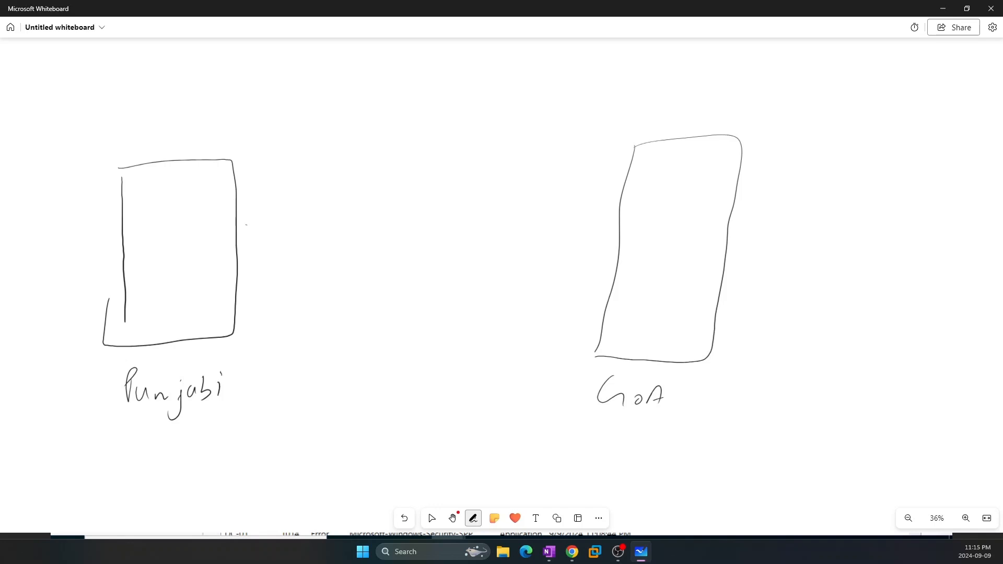
Link the two sites with a double-headed arrow marked with circled X signs
{"action": "left_click_drag", "start_coordinate": [252, 225], "coordinate": [258, 259]}
{"action": "mouse_move", "coordinate": [260, 238]}
{"action": "left_mouse_down"}
{"action": "mouse_move", "coordinate": [245, 259]}
{"action": "mouse_move", "coordinate": [466, 253]}
{"action": "mouse_move", "coordinate": [602, 270]}
{"action": "mouse_move", "coordinate": [606, 260]}
{"action": "mouse_move", "coordinate": [593, 280]}
{"action": "left_mouse_up"}
{"action": "left_click_drag", "start_coordinate": [602, 264], "coordinate": [579, 282]}
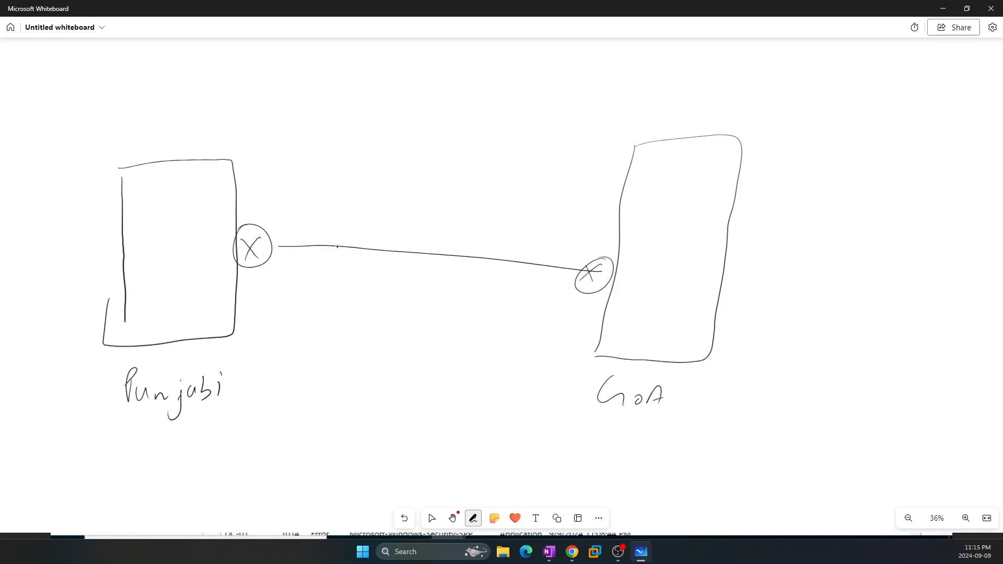
{"action": "mouse_move", "coordinate": [323, 232]}
{"action": "left_mouse_down"}
{"action": "mouse_move", "coordinate": [307, 246]}
{"action": "mouse_move", "coordinate": [318, 253]}
{"action": "left_mouse_up"}
{"action": "left_click_drag", "start_coordinate": [505, 245], "coordinate": [495, 277]}
Sketch server DC1 in Punjabi and servers DC-2 and DC-3 in Goa
{"action": "mouse_move", "coordinate": [150, 191]}
{"action": "left_mouse_down"}
{"action": "mouse_move", "coordinate": [153, 225]}
{"action": "mouse_move", "coordinate": [191, 226]}
{"action": "left_mouse_up"}
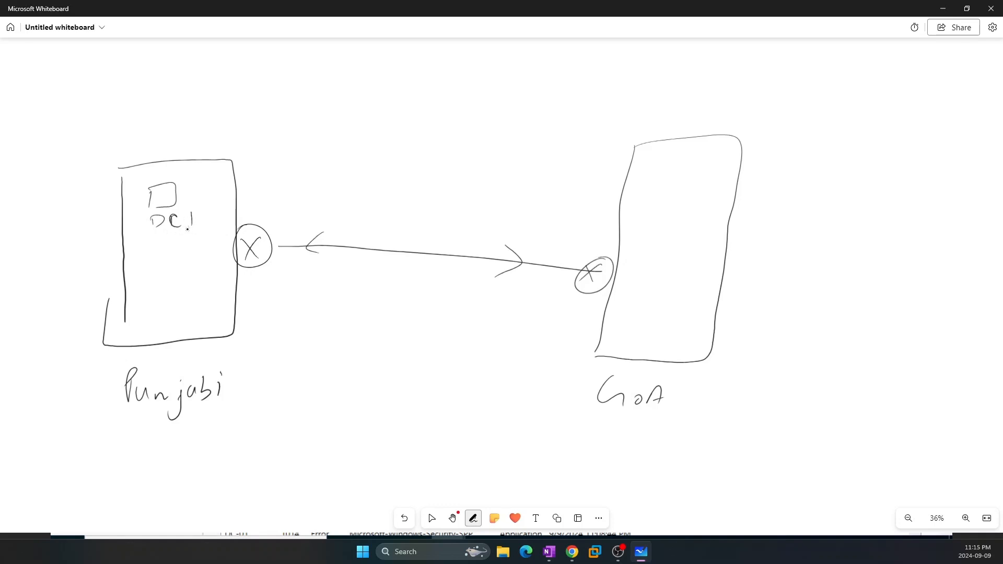
{"action": "left_click_drag", "start_coordinate": [671, 181], "coordinate": [662, 202]}
{"action": "mouse_move", "coordinate": [668, 181]}
{"action": "left_mouse_down"}
{"action": "mouse_move", "coordinate": [688, 173]}
{"action": "mouse_move", "coordinate": [655, 230]}
{"action": "left_mouse_up"}
{"action": "mouse_move", "coordinate": [657, 214]}
{"action": "left_mouse_down"}
{"action": "mouse_move", "coordinate": [657, 227]}
{"action": "mouse_move", "coordinate": [709, 228]}
{"action": "left_mouse_up"}
{"action": "left_click_drag", "start_coordinate": [672, 290], "coordinate": [665, 308]}
{"action": "mouse_move", "coordinate": [671, 285]}
{"action": "left_mouse_down"}
{"action": "mouse_move", "coordinate": [698, 300]}
{"action": "mouse_move", "coordinate": [665, 309]}
{"action": "mouse_move", "coordinate": [644, 340]}
{"action": "left_mouse_up"}
{"action": "mouse_move", "coordinate": [646, 323]}
{"action": "left_mouse_down"}
{"action": "mouse_move", "coordinate": [666, 339]}
{"action": "mouse_move", "coordinate": [695, 333]}
{"action": "mouse_move", "coordinate": [686, 339]}
{"action": "left_mouse_up"}
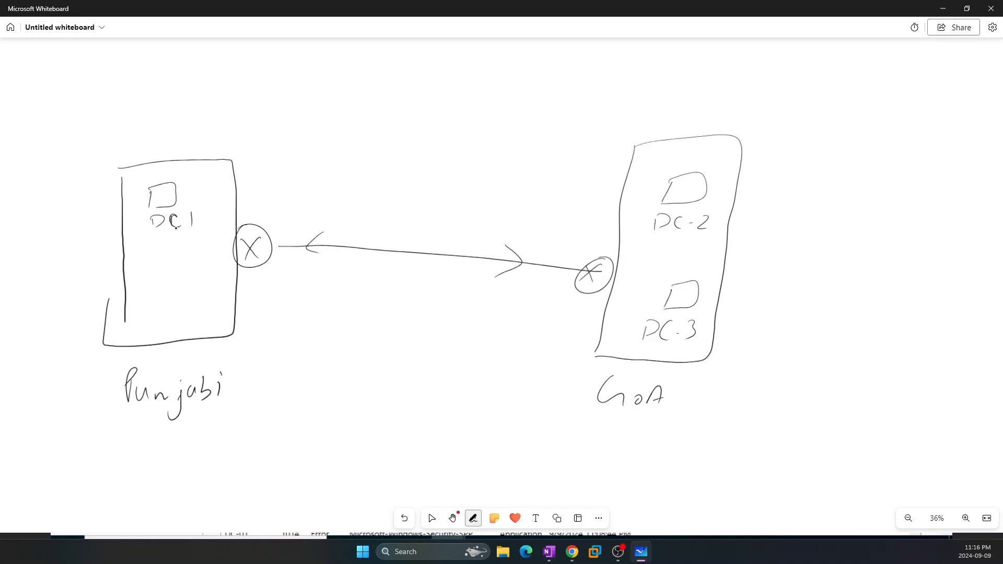
Add a second Punjabi server labelled DC-01
{"action": "mouse_move", "coordinate": [149, 310]}
{"action": "left_mouse_down"}
{"action": "mouse_move", "coordinate": [168, 274]}
{"action": "mouse_move", "coordinate": [146, 342]}
{"action": "mouse_move", "coordinate": [158, 345]}
{"action": "left_mouse_up"}
{"action": "left_click_drag", "start_coordinate": [166, 338], "coordinate": [183, 332]}
{"action": "left_click_drag", "start_coordinate": [194, 321], "coordinate": [196, 333]}
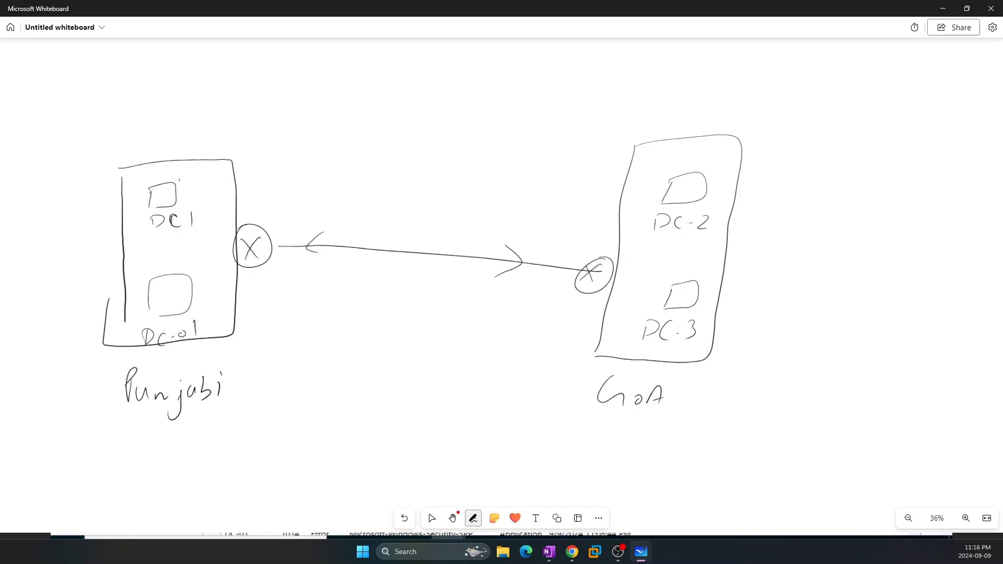
Mark DC1, DC-2 and DC-3 with small circled checks
{"action": "left_click_drag", "start_coordinate": [179, 181], "coordinate": [198, 166]}
{"action": "left_click_drag", "start_coordinate": [673, 171], "coordinate": [685, 166]}
{"action": "left_click_drag", "start_coordinate": [690, 163], "coordinate": [695, 165]}
{"action": "left_click_drag", "start_coordinate": [662, 280], "coordinate": [677, 278]}
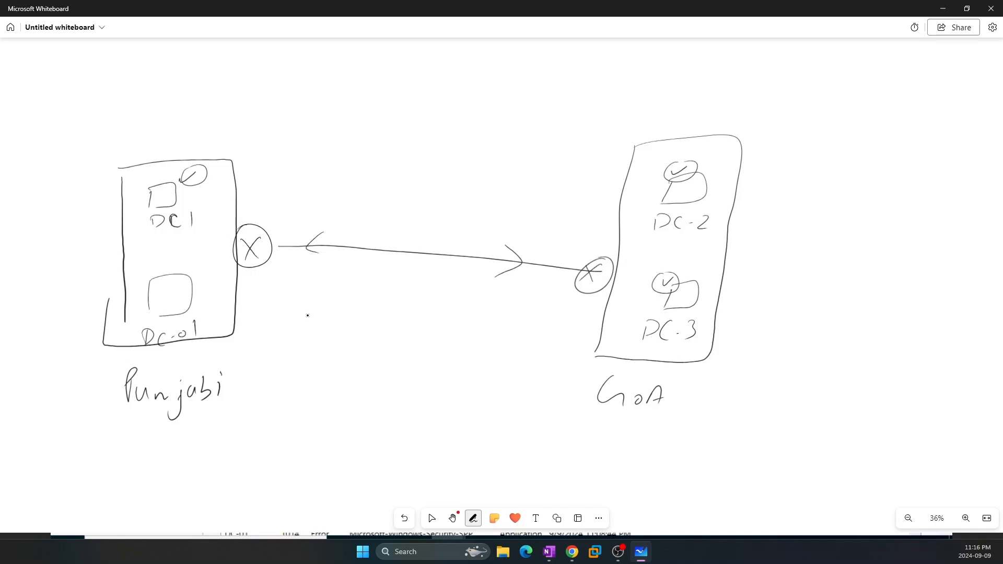
Tick DC-01 and DC1, and write a bracketed 'Any' with a curved arrow at top left
{"action": "left_click", "coordinate": [431, 517]}
{"action": "left_click", "coordinate": [472, 517]}
{"action": "key", "text": "Escape"}
{"action": "left_click_drag", "start_coordinate": [192, 279], "coordinate": [207, 276]}
{"action": "mouse_move", "coordinate": [71, 111]}
{"action": "left_mouse_down"}
{"action": "mouse_move", "coordinate": [76, 93]}
{"action": "mouse_move", "coordinate": [83, 108]}
{"action": "left_mouse_up"}
{"action": "left_click_drag", "start_coordinate": [91, 104], "coordinate": [134, 120]}
{"action": "left_click_drag", "start_coordinate": [144, 180], "coordinate": [158, 178]}
{"action": "left_click_drag", "start_coordinate": [159, 176], "coordinate": [157, 175]}
{"action": "left_click_drag", "start_coordinate": [61, 77], "coordinate": [62, 113]}
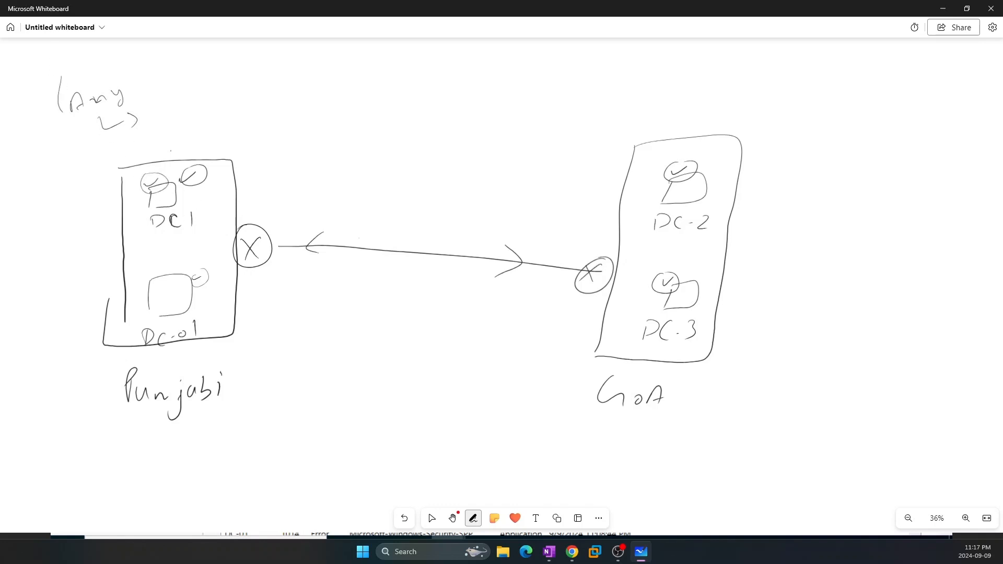
{"action": "left_click_drag", "start_coordinate": [132, 64], "coordinate": [147, 78]}
Write 'Master → FSMO' along the top, then erase everything on the board
{"action": "key", "text": "alt+w"}
{"action": "mouse_move", "coordinate": [243, 98]}
{"action": "left_mouse_down"}
{"action": "mouse_move", "coordinate": [250, 75]}
{"action": "mouse_move", "coordinate": [266, 89]}
{"action": "mouse_move", "coordinate": [298, 90]}
{"action": "left_mouse_up"}
{"action": "left_click_drag", "start_coordinate": [300, 87], "coordinate": [357, 90]}
{"action": "mouse_move", "coordinate": [378, 79]}
{"action": "left_mouse_down"}
{"action": "mouse_move", "coordinate": [378, 93]}
{"action": "mouse_move", "coordinate": [397, 72]}
{"action": "left_mouse_up"}
{"action": "mouse_move", "coordinate": [380, 84]}
{"action": "left_mouse_down"}
{"action": "mouse_move", "coordinate": [442, 88]}
{"action": "mouse_move", "coordinate": [449, 78]}
{"action": "mouse_move", "coordinate": [451, 98]}
{"action": "left_mouse_up"}
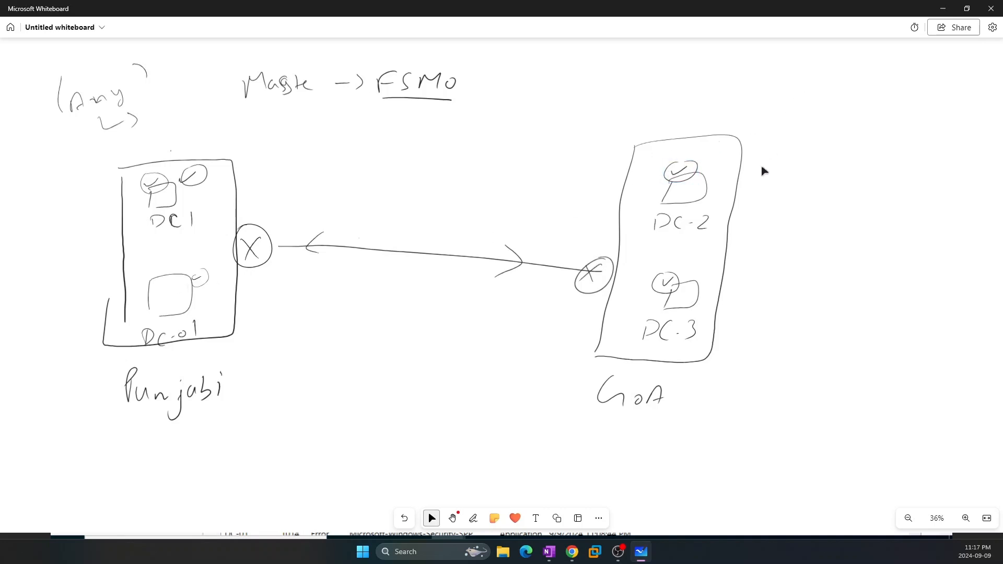
{"action": "key", "text": "ctrl+a"}
{"action": "key", "text": "Delete"}
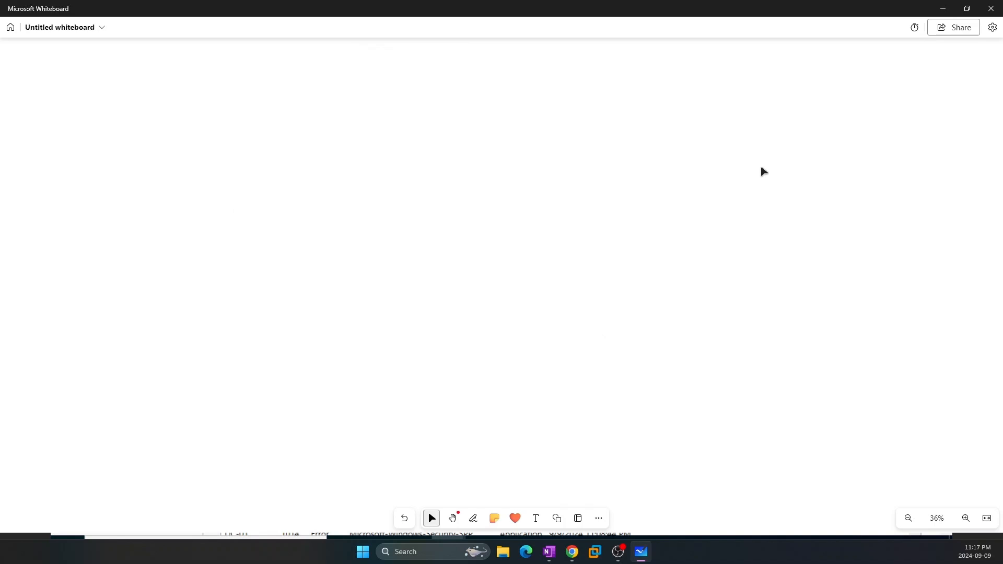
Handwrite 'AD → 5 → FSMO →' across the top of the board
{"action": "mouse_move", "coordinate": [109, 73]}
{"action": "left_mouse_down"}
{"action": "mouse_move", "coordinate": [119, 96]}
{"action": "mouse_move", "coordinate": [118, 88]}
{"action": "left_mouse_up"}
{"action": "left_click_drag", "start_coordinate": [138, 76], "coordinate": [137, 104]}
{"action": "left_click_drag", "start_coordinate": [163, 88], "coordinate": [175, 86]}
{"action": "left_click_drag", "start_coordinate": [174, 78], "coordinate": [176, 96]}
{"action": "left_click_drag", "start_coordinate": [235, 78], "coordinate": [228, 101]}
{"action": "left_click_drag", "start_coordinate": [237, 81], "coordinate": [298, 90]}
{"action": "mouse_move", "coordinate": [306, 85]}
{"action": "left_mouse_down"}
{"action": "mouse_move", "coordinate": [302, 104]}
{"action": "mouse_move", "coordinate": [375, 77]}
{"action": "left_mouse_up"}
{"action": "mouse_move", "coordinate": [361, 92]}
{"action": "left_mouse_down"}
{"action": "mouse_move", "coordinate": [384, 99]}
{"action": "mouse_move", "coordinate": [419, 82]}
{"action": "mouse_move", "coordinate": [422, 98]}
{"action": "left_mouse_up"}
{"action": "left_click_drag", "start_coordinate": [434, 85], "coordinate": [467, 95]}
{"action": "mouse_move", "coordinate": [470, 91]}
{"action": "left_mouse_down"}
{"action": "mouse_move", "coordinate": [468, 104]}
{"action": "mouse_move", "coordinate": [490, 108]}
{"action": "left_mouse_up"}
Complete the chain by writing 'RIP' after the last arrow
{"action": "left_click", "coordinate": [432, 518]}
{"action": "left_click", "coordinate": [473, 517]}
{"action": "mouse_move", "coordinate": [490, 82]}
{"action": "left_mouse_down"}
{"action": "mouse_move", "coordinate": [504, 86]}
{"action": "mouse_move", "coordinate": [503, 108]}
{"action": "mouse_move", "coordinate": [535, 84]}
{"action": "left_mouse_up"}
{"action": "left_click_drag", "start_coordinate": [528, 86], "coordinate": [533, 106]}
{"action": "left_click_drag", "start_coordinate": [547, 94], "coordinate": [548, 109]}
{"action": "left_click_drag", "start_coordinate": [548, 90], "coordinate": [550, 103]}
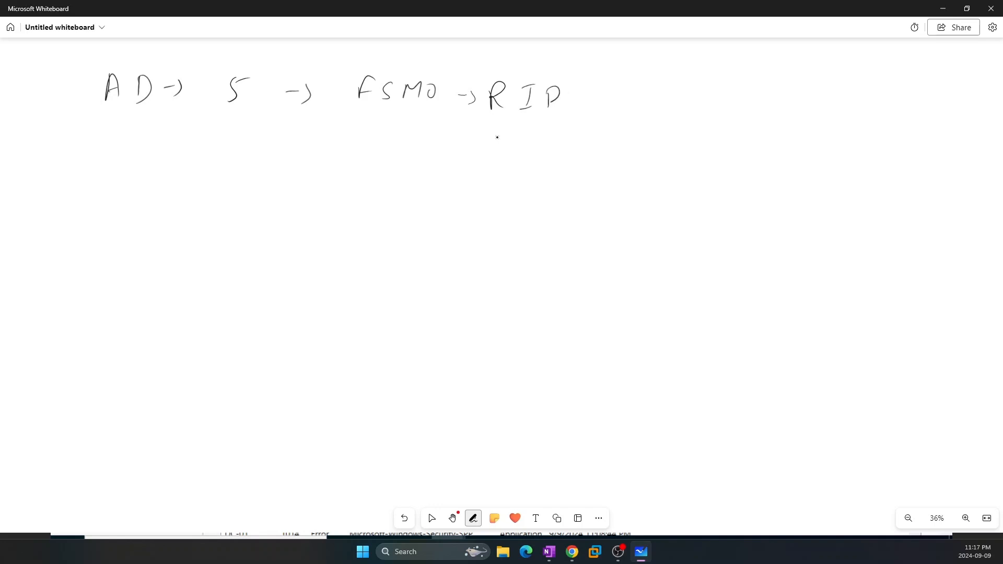
Write an underlined 'Schema' below RIP and leave pen mode
{"action": "left_click_drag", "start_coordinate": [499, 135], "coordinate": [484, 156]}
{"action": "left_click_drag", "start_coordinate": [508, 146], "coordinate": [522, 157]}
{"action": "left_click_drag", "start_coordinate": [529, 153], "coordinate": [536, 157]}
{"action": "left_click_drag", "start_coordinate": [546, 147], "coordinate": [572, 154]}
{"action": "left_click_drag", "start_coordinate": [587, 144], "coordinate": [575, 164]}
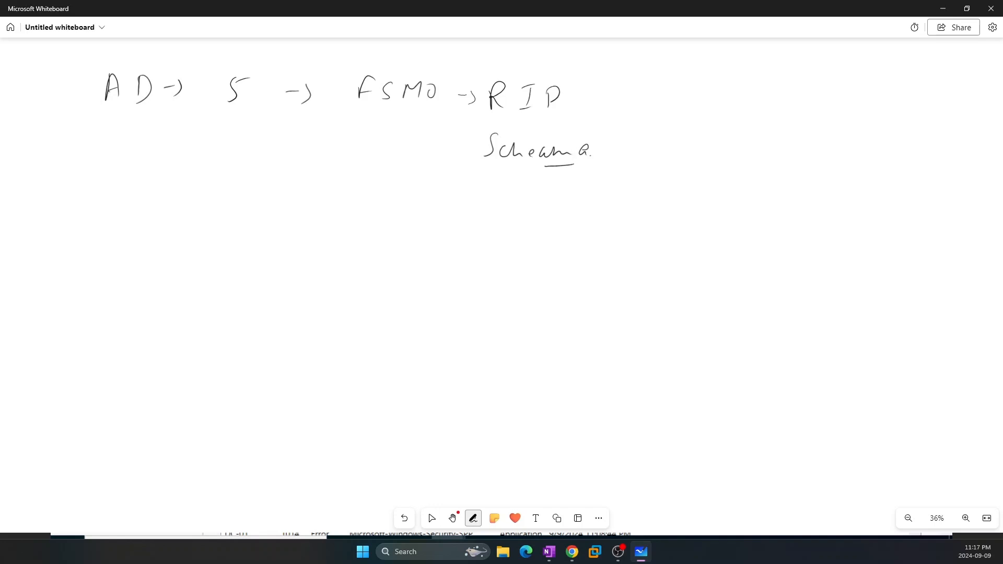
{"action": "key", "text": "Escape"}
Leave Whiteboard and the fullscreen console, and show Google results for 'fsmo roles' in a maximized Chrome window
{"action": "left_click", "coordinate": [948, 9]}
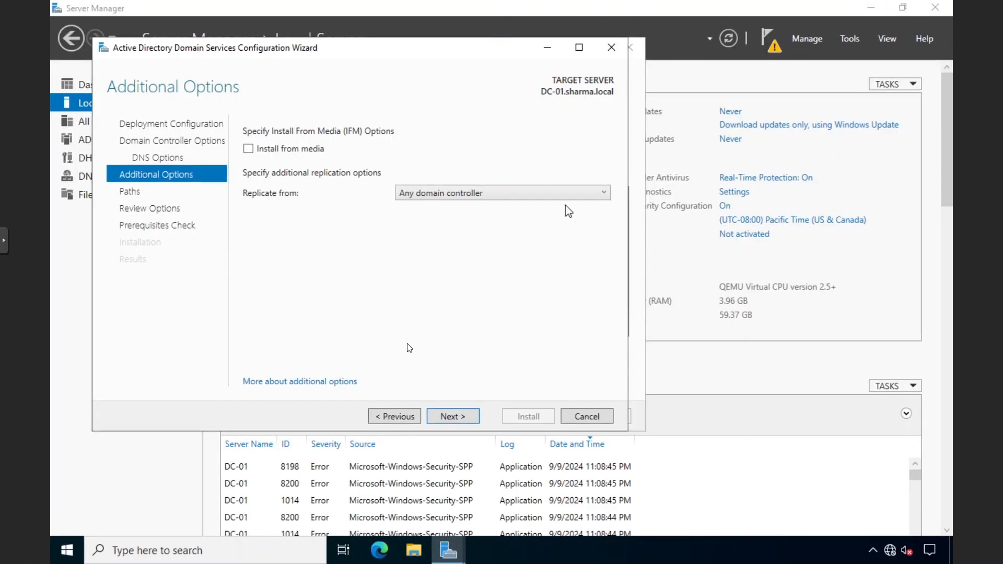
{"action": "left_click", "coordinate": [18, 238]}
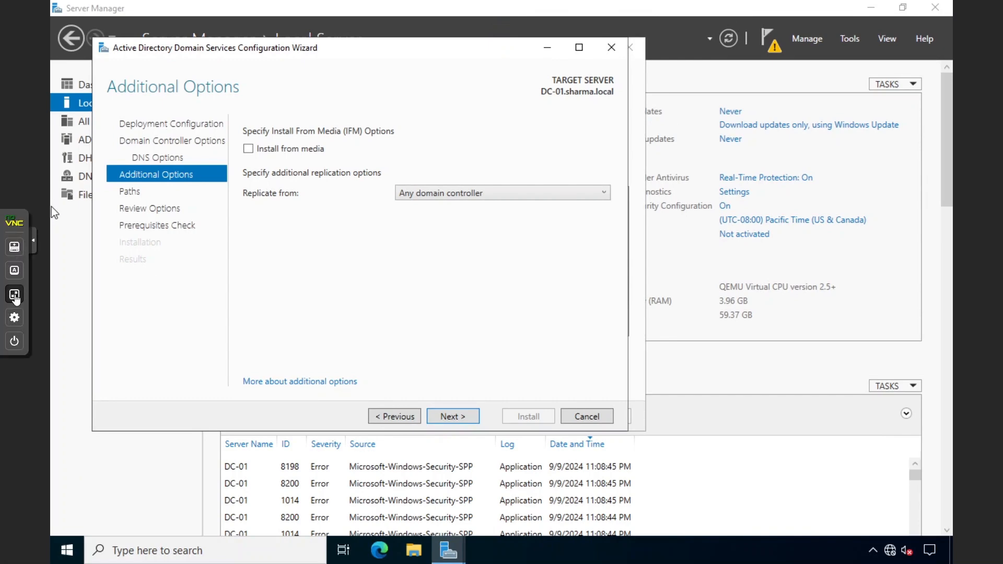
{"action": "left_click", "coordinate": [16, 293]}
{"action": "left_click", "coordinate": [150, 10]}
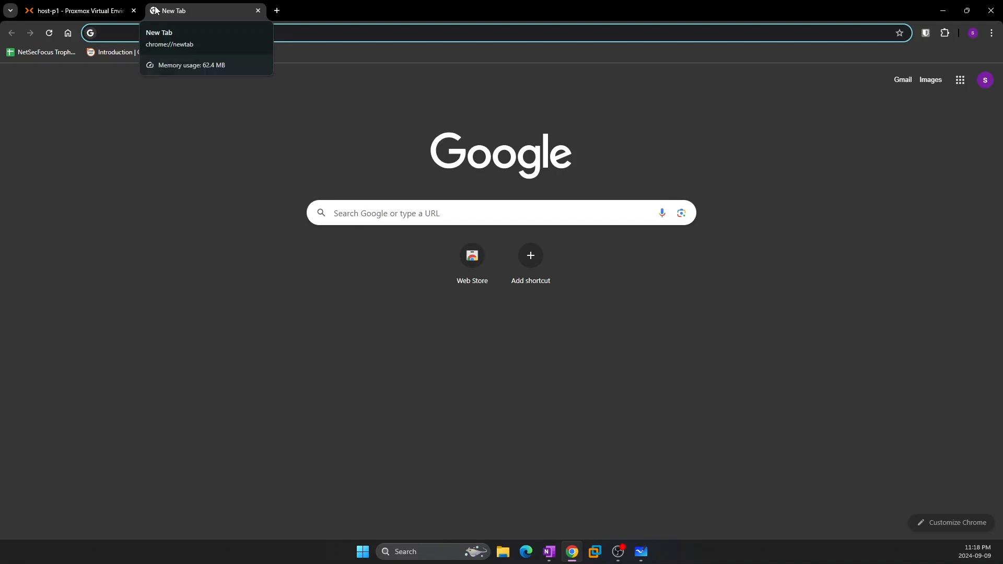
{"action": "left_click_drag", "start_coordinate": [208, 14], "coordinate": [0, 32]}
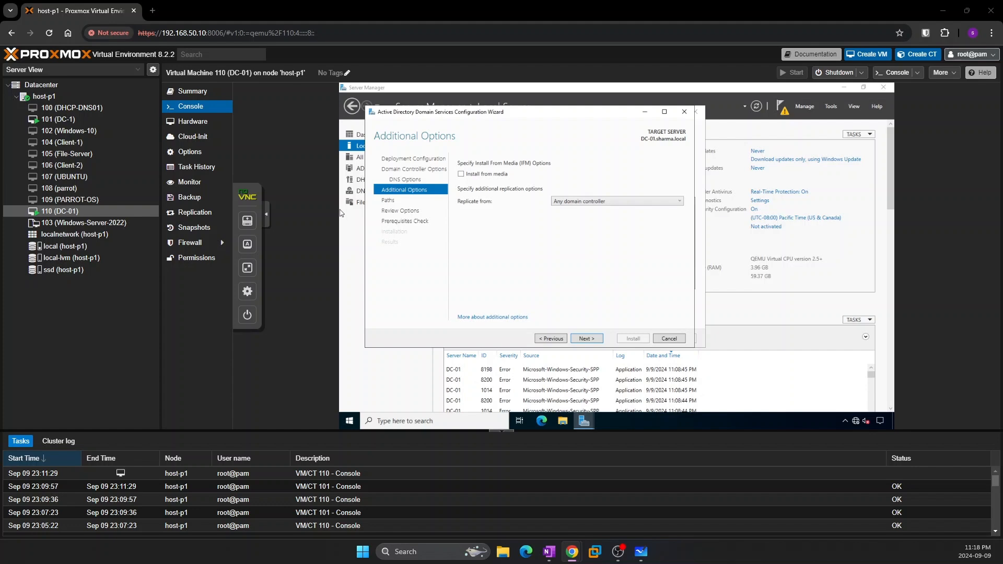
{"action": "left_click_drag", "start_coordinate": [0, 32], "coordinate": [387, 14]}
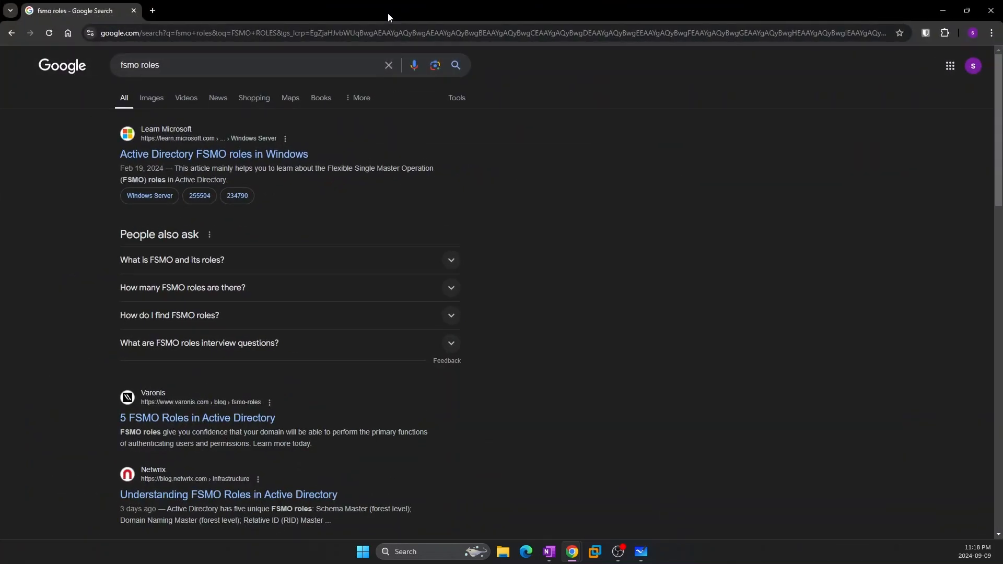
Open Microsoft Learn's Active Directory FSMO roles article and scroll to the roles list
{"action": "left_click", "coordinate": [157, 156]}
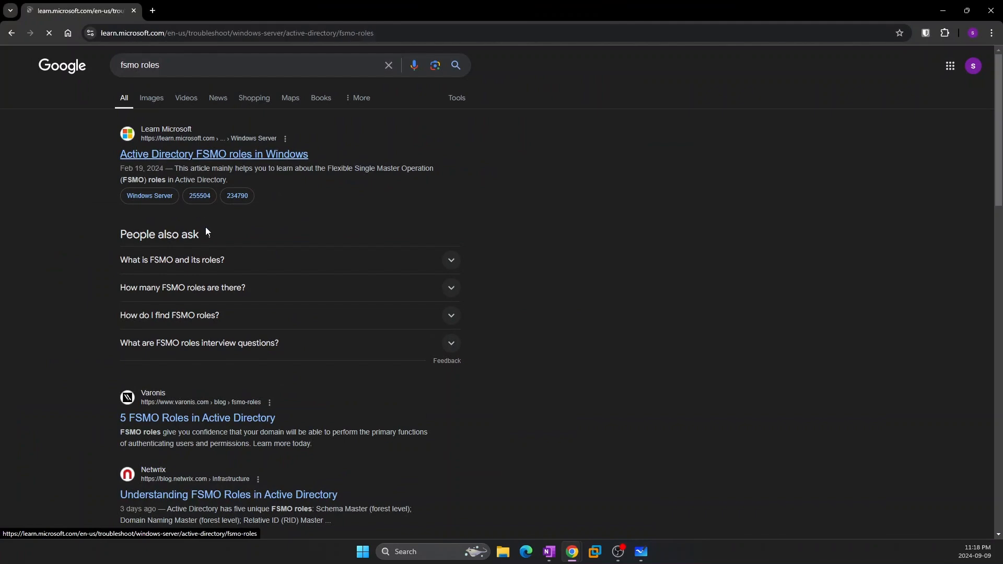
{"action": "scroll", "coordinate": [310, 262], "scroll_direction": "down", "scroll_amount": 6}
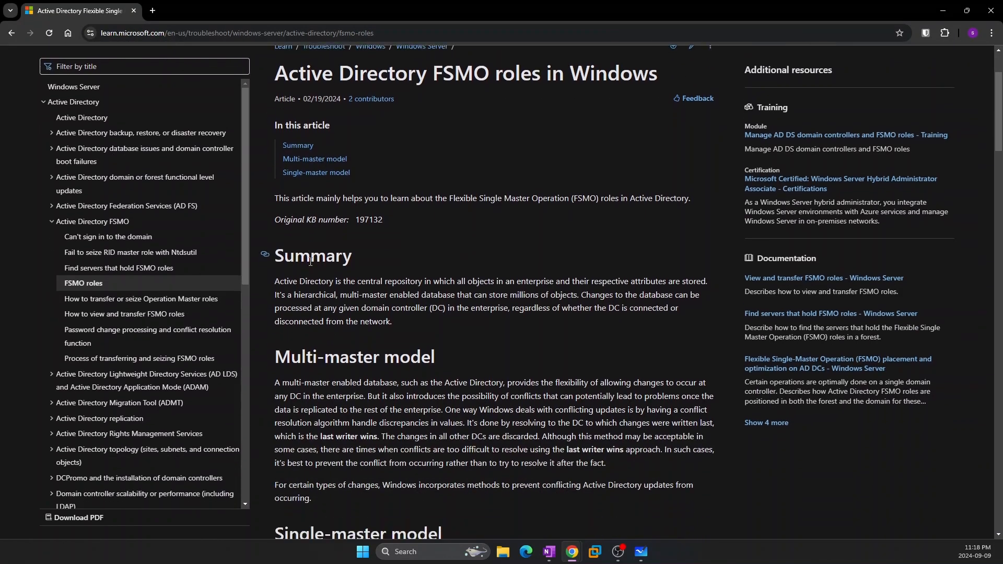
{"action": "scroll", "coordinate": [309, 261], "scroll_direction": "down", "scroll_amount": 9}
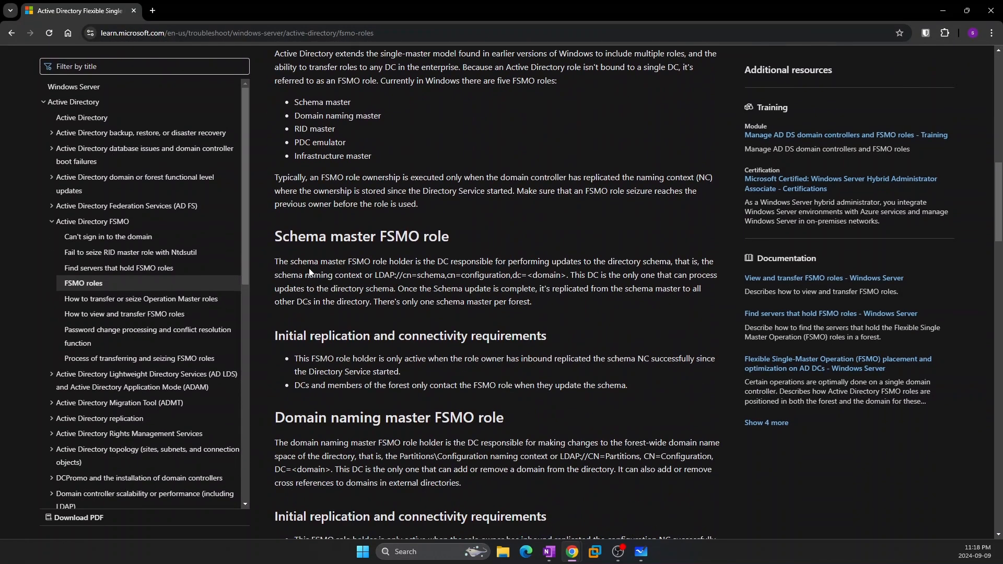
{"action": "scroll", "coordinate": [310, 271], "scroll_direction": "up", "scroll_amount": 7}
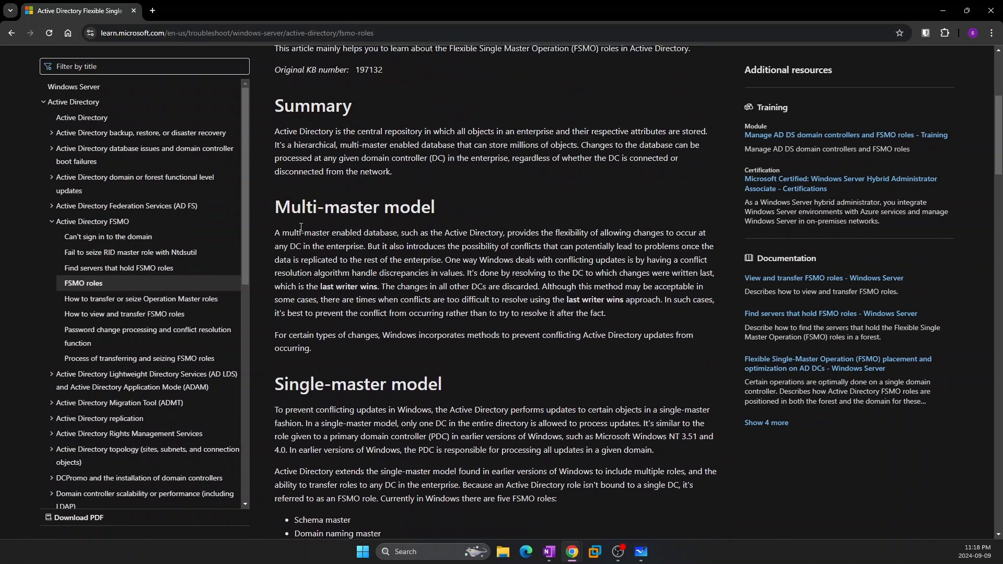
{"action": "scroll", "coordinate": [302, 230], "scroll_direction": "down", "scroll_amount": 3}
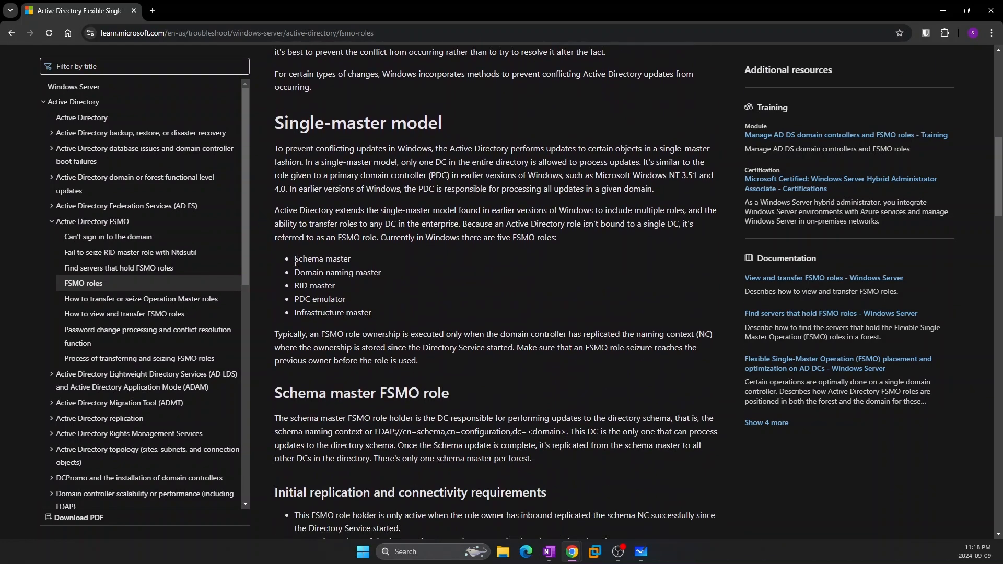
Highlight the role names, Schema master through Infrastructure master, ending with all five selected
{"action": "left_click_drag", "start_coordinate": [293, 264], "coordinate": [357, 261]}
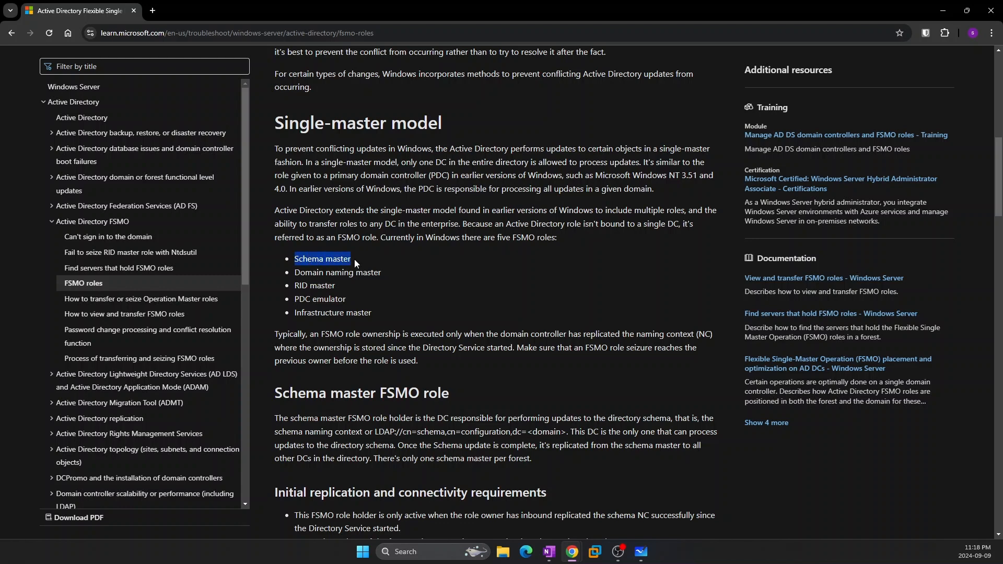
{"action": "left_click", "coordinate": [357, 263]}
{"action": "left_click_drag", "start_coordinate": [295, 277], "coordinate": [378, 276]}
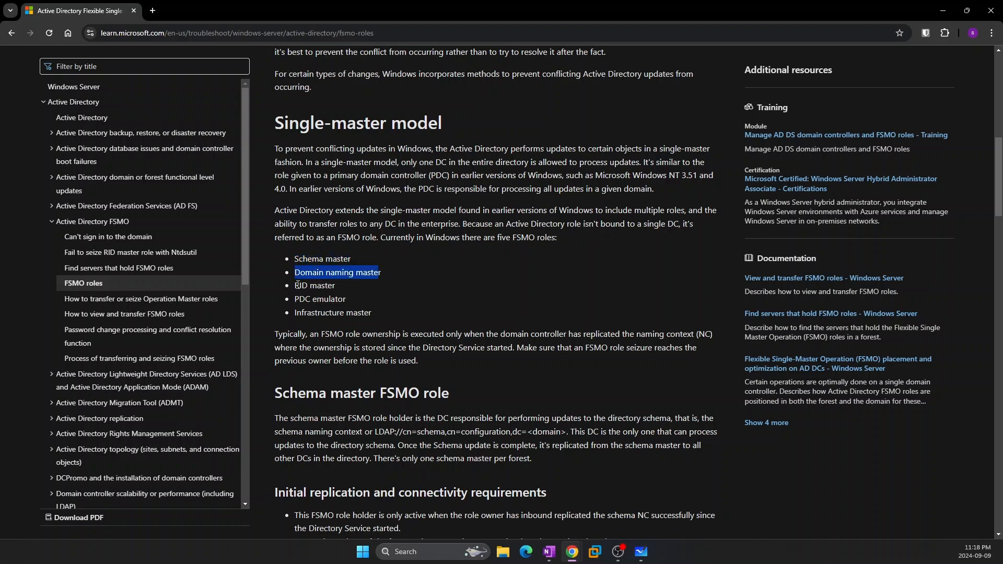
{"action": "mouse_move", "coordinate": [295, 285]}
{"action": "left_mouse_down"}
{"action": "mouse_move", "coordinate": [346, 288]}
{"action": "mouse_move", "coordinate": [346, 304]}
{"action": "mouse_move", "coordinate": [372, 312]}
{"action": "mouse_move", "coordinate": [291, 269]}
{"action": "left_mouse_up"}
{"action": "left_click", "coordinate": [346, 288]}
{"action": "left_click", "coordinate": [372, 312]}
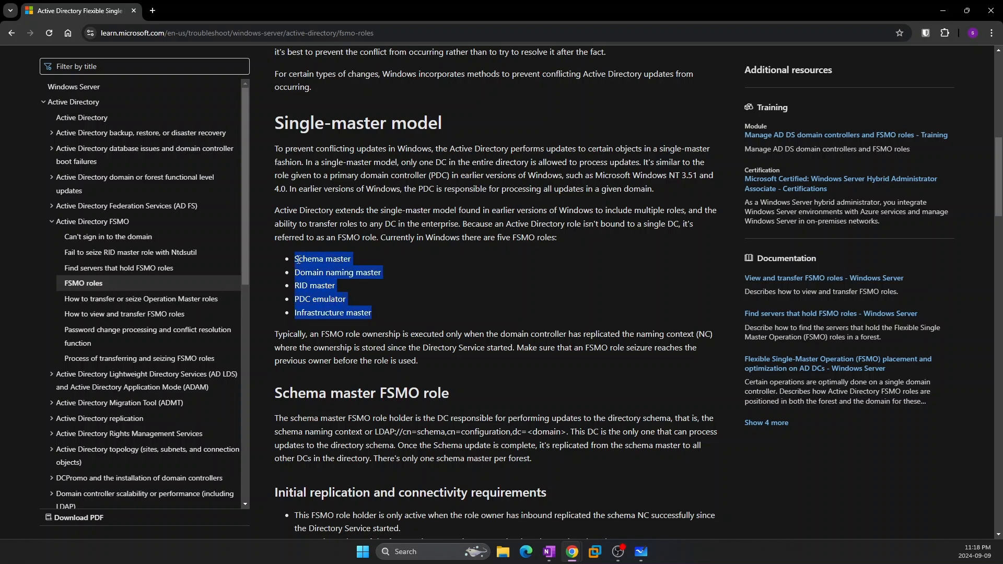
{"action": "left_click", "coordinate": [375, 312]}
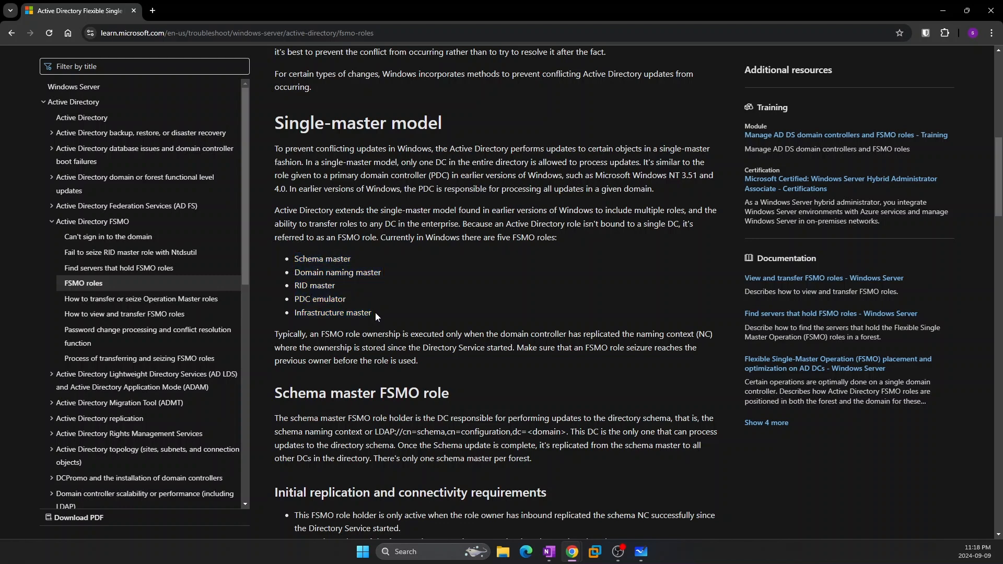
{"action": "left_click_drag", "start_coordinate": [374, 312], "coordinate": [294, 285]}
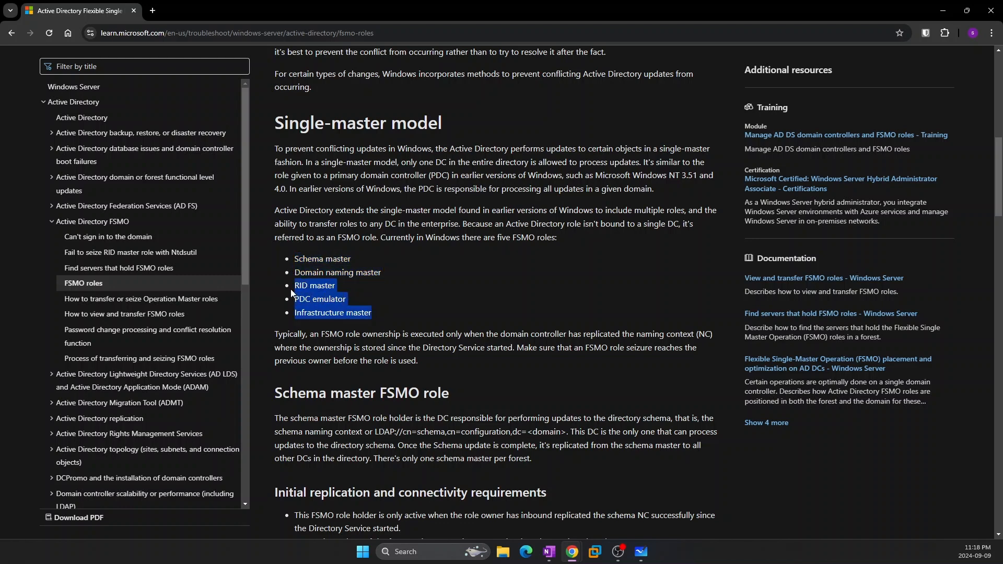
{"action": "left_click", "coordinate": [383, 299]}
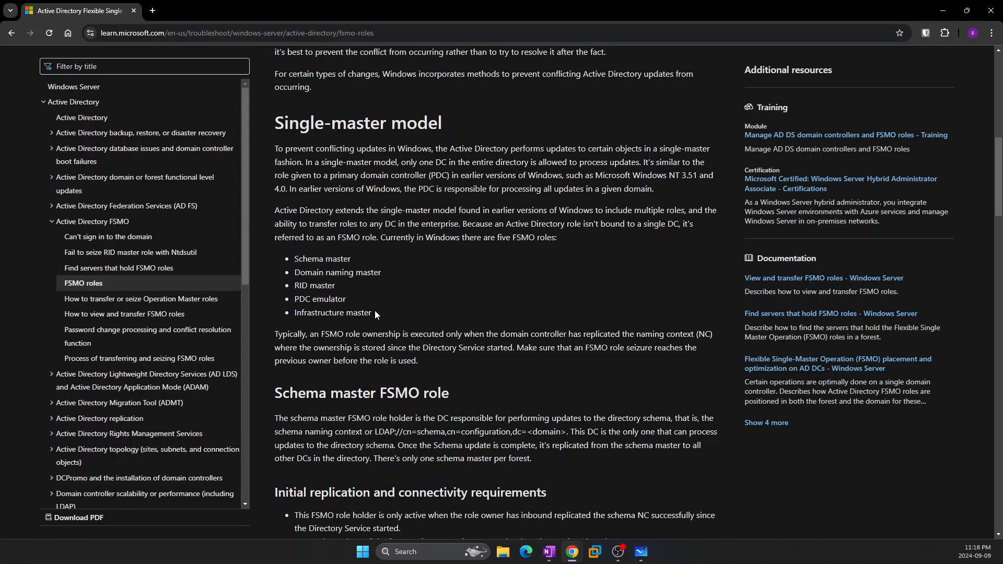
{"action": "left_click_drag", "start_coordinate": [374, 311], "coordinate": [290, 265]}
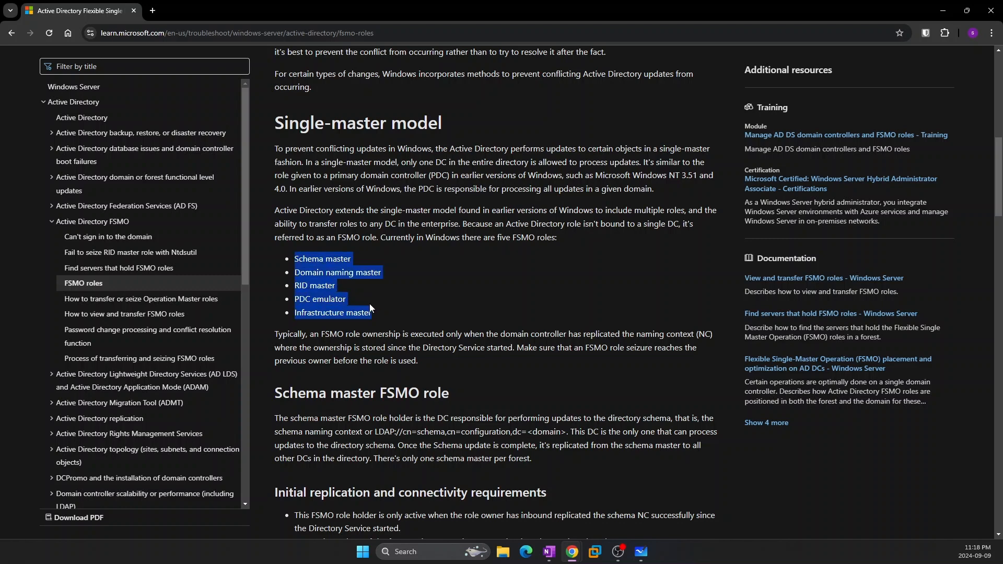
Back in DC-01's wizard, keep replicating from 'Any domain controller' and advance to the Paths page
{"action": "left_click", "coordinate": [136, 14]}
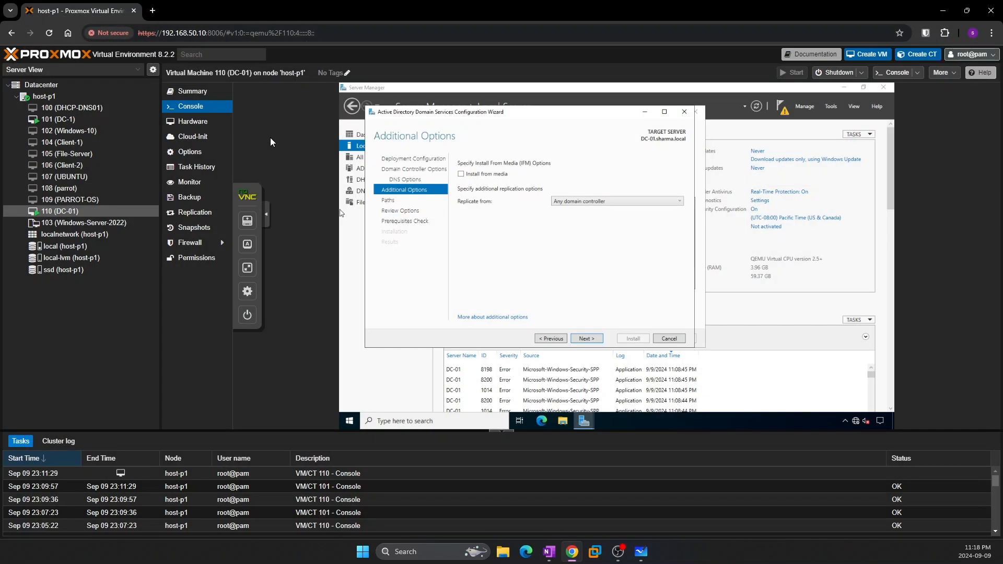
{"action": "left_click", "coordinate": [248, 270]}
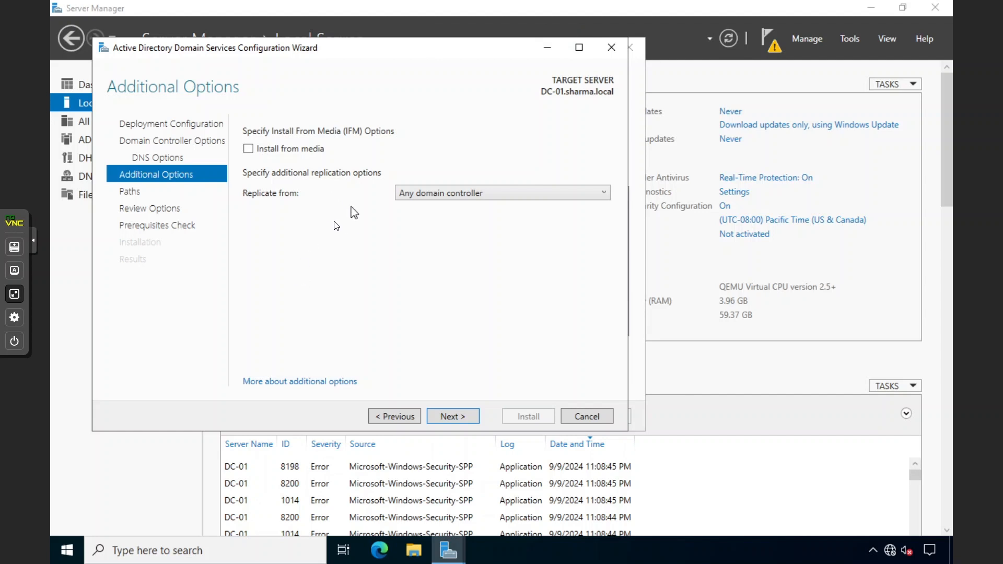
{"action": "left_click", "coordinate": [410, 195]}
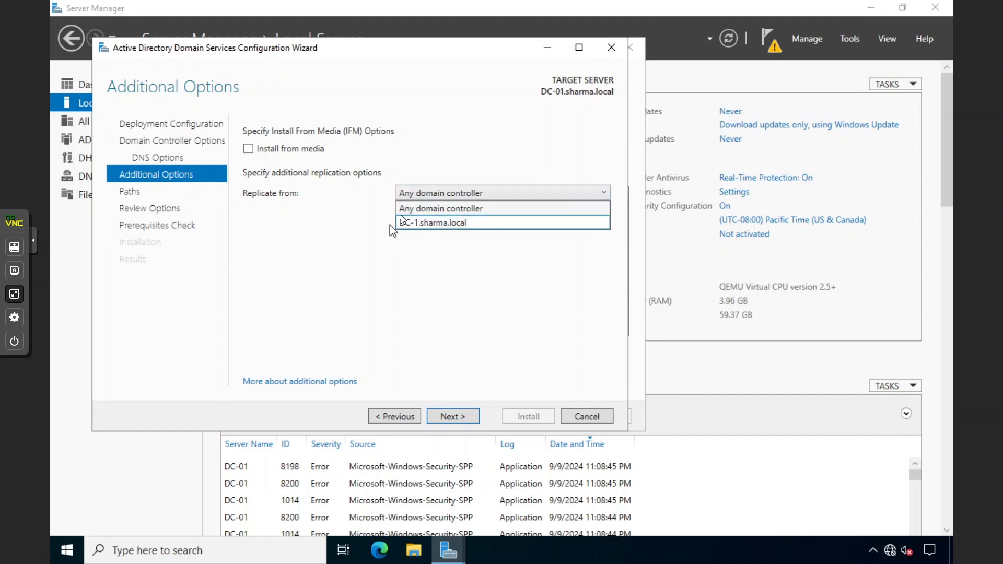
{"action": "left_click", "coordinate": [407, 207]}
{"action": "left_click", "coordinate": [459, 417]}
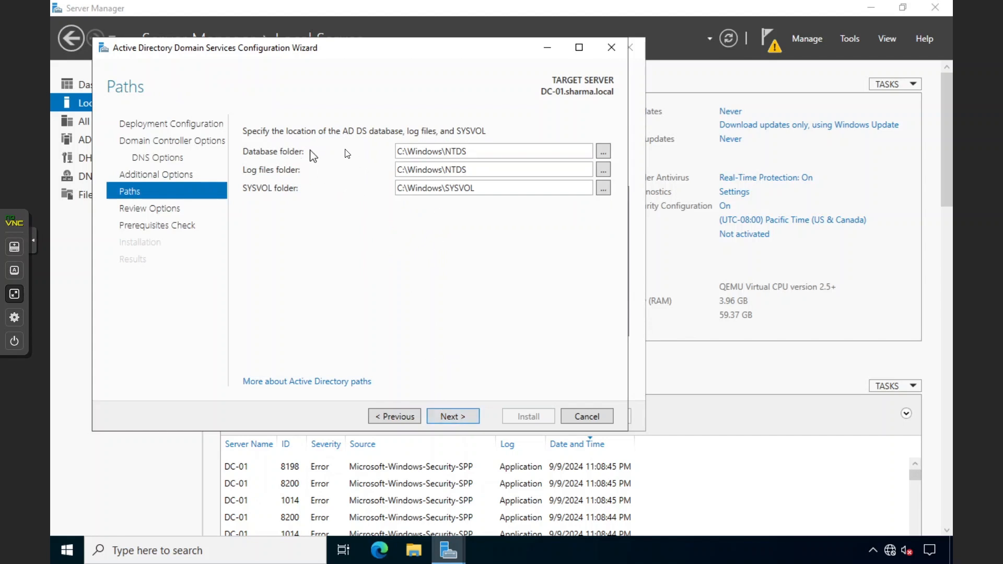
Accept the default NTDS and SYSVOL paths and review options, then confirm all prerequisite checks passed
{"action": "left_click", "coordinate": [457, 421]}
{"action": "left_click", "coordinate": [456, 421]}
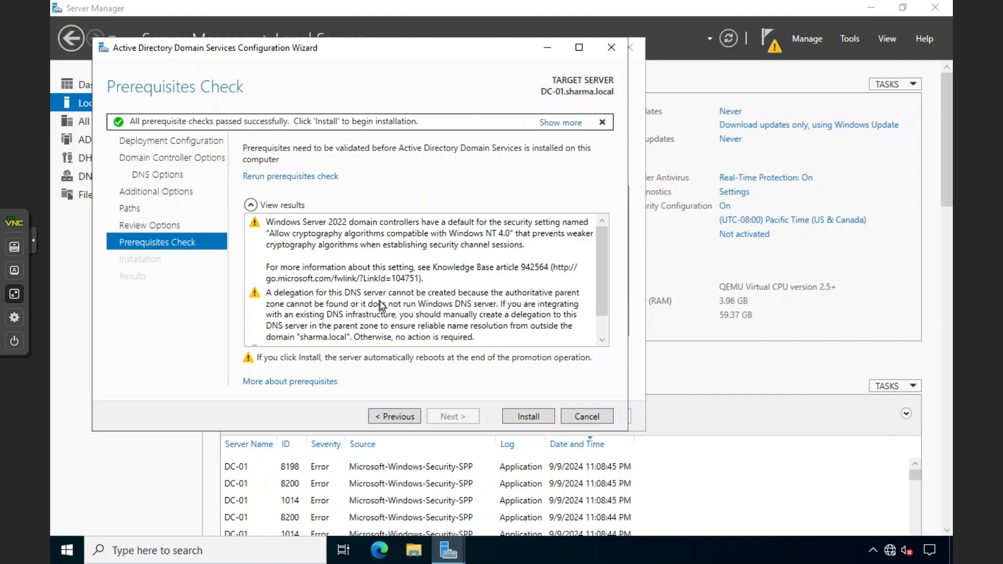
{"action": "scroll", "coordinate": [488, 316], "scroll_direction": "down", "scroll_amount": 1}
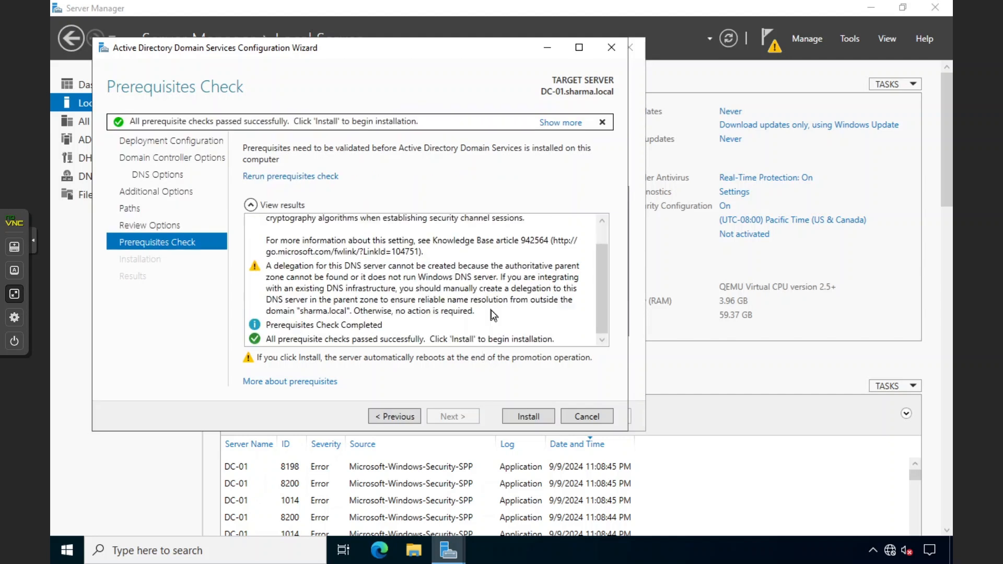
Install AD DS to promote DC-01, then close both wizards and exit the fullscreen console
{"action": "left_click", "coordinate": [526, 417]}
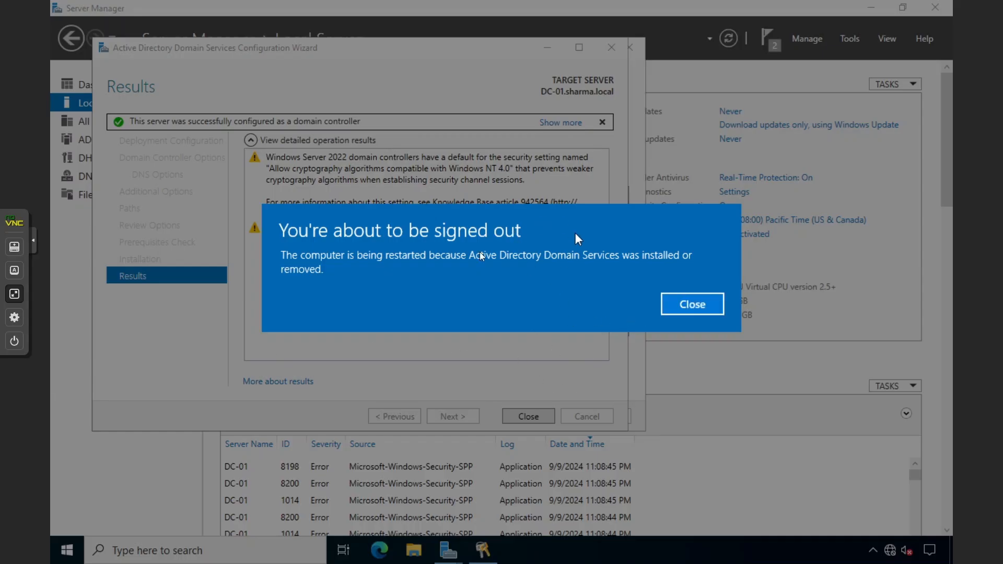
{"action": "left_click", "coordinate": [681, 309]}
{"action": "left_click", "coordinate": [521, 412]}
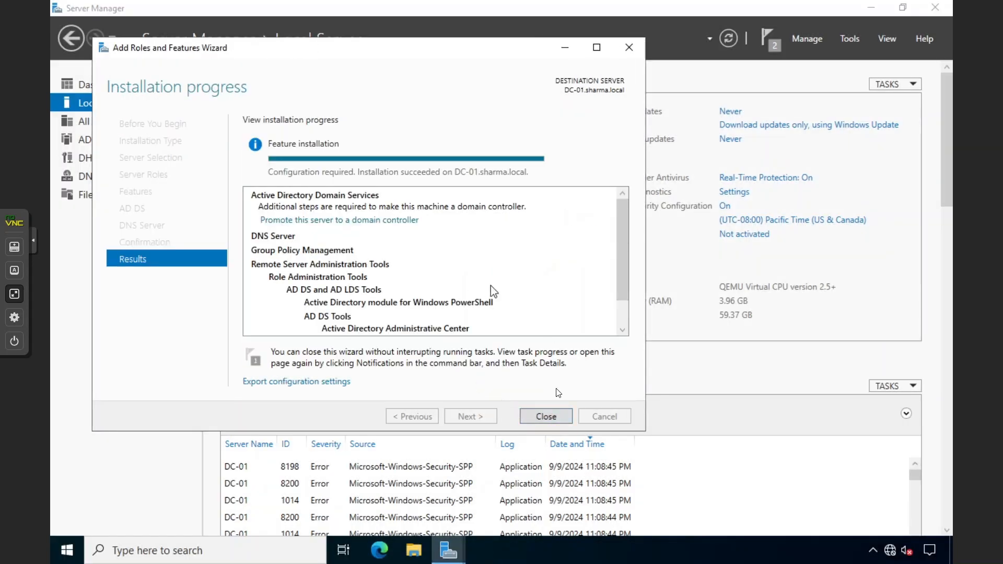
{"action": "left_click", "coordinate": [538, 415]}
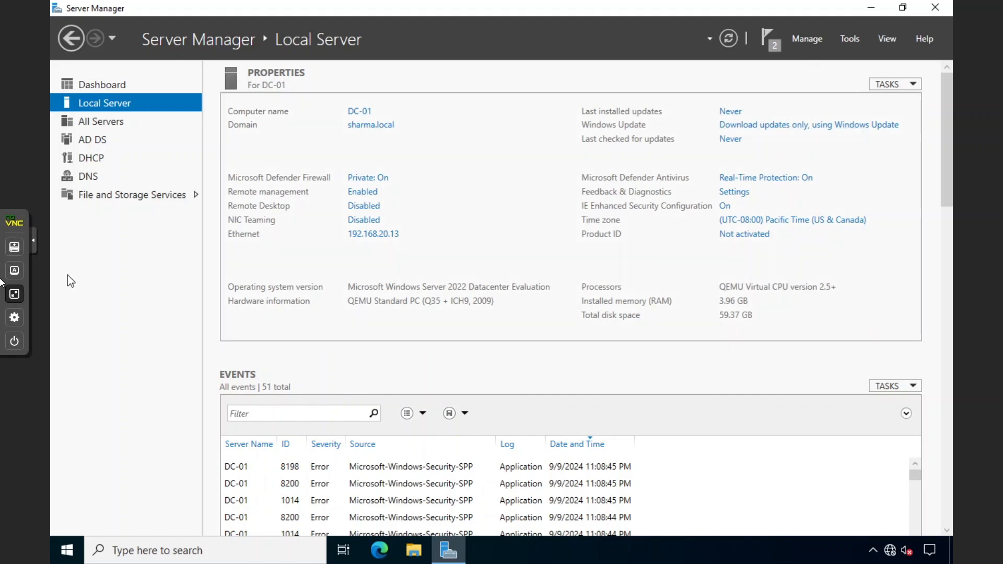
{"action": "left_click", "coordinate": [15, 293]}
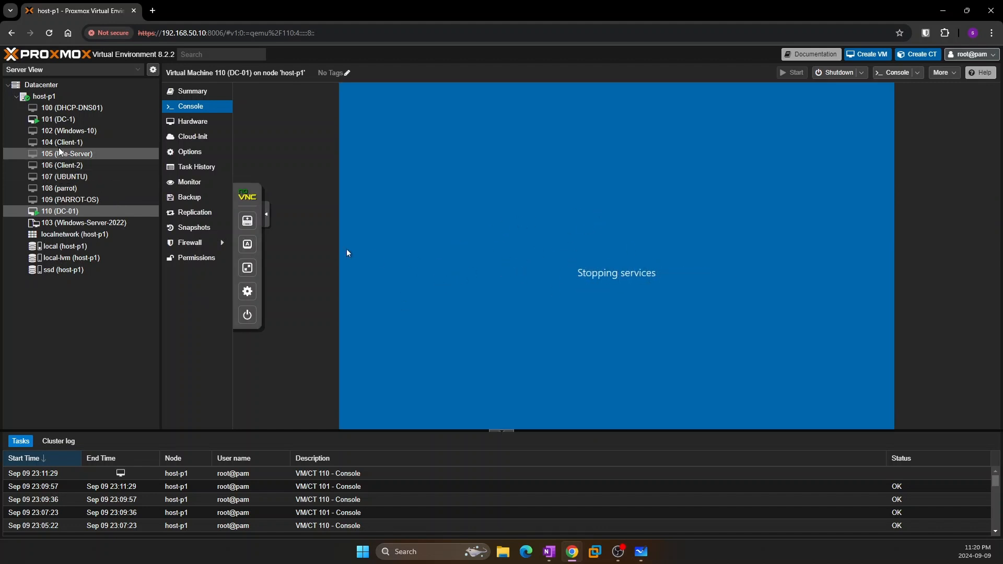
Open VM 101 (DC-1)'s console full screen, send Ctrl+Alt+Del, and enter the administrator password
{"action": "left_click", "coordinate": [61, 123]}
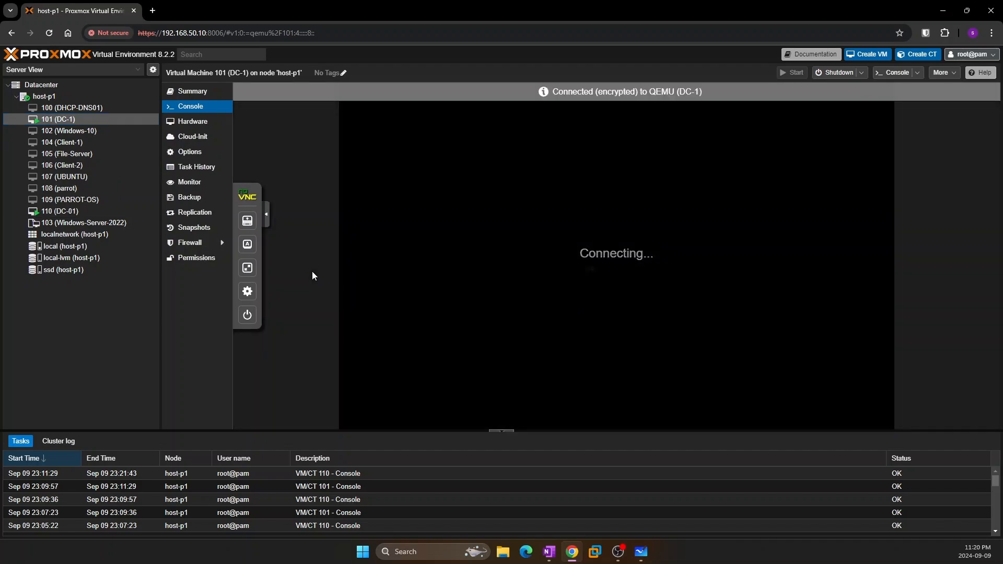
{"action": "left_click", "coordinate": [247, 267]}
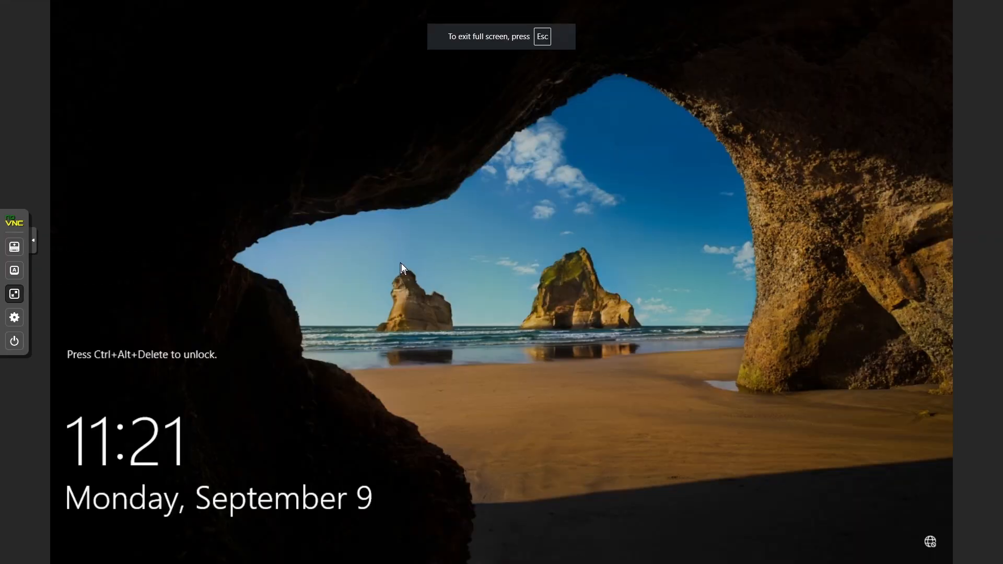
{"action": "left_click", "coordinate": [14, 271]}
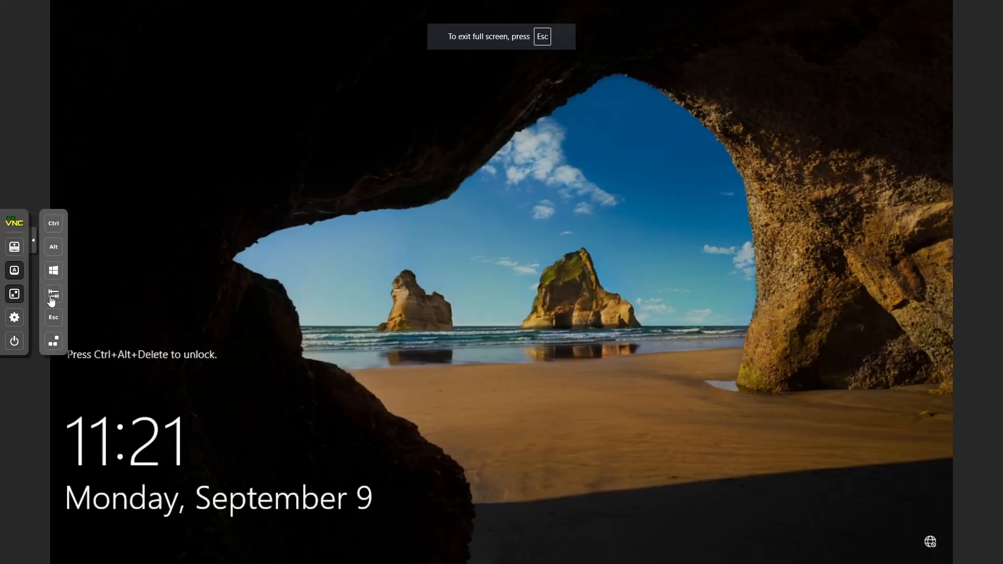
{"action": "left_click", "coordinate": [54, 342]}
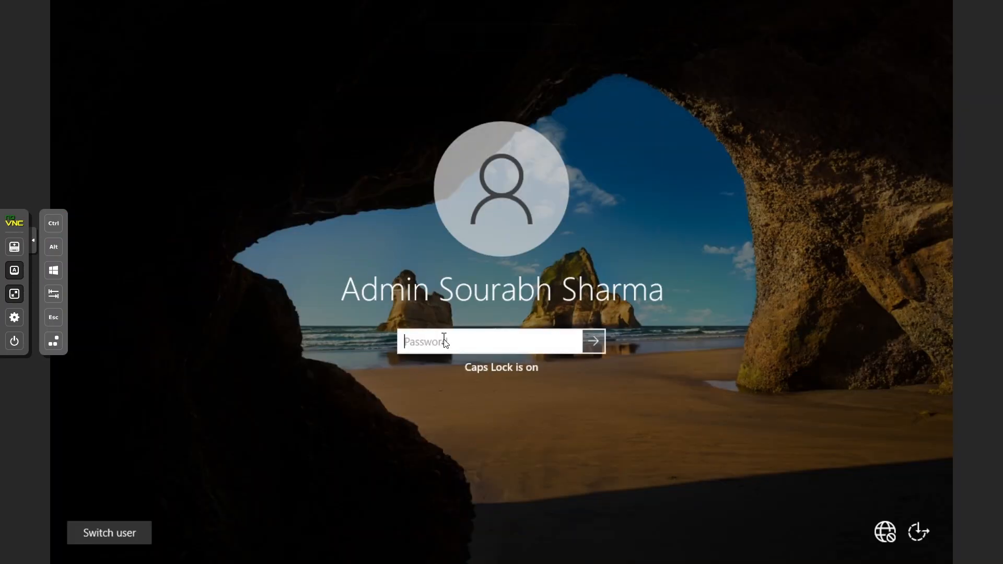
{"action": "type", "text": "ABC"}
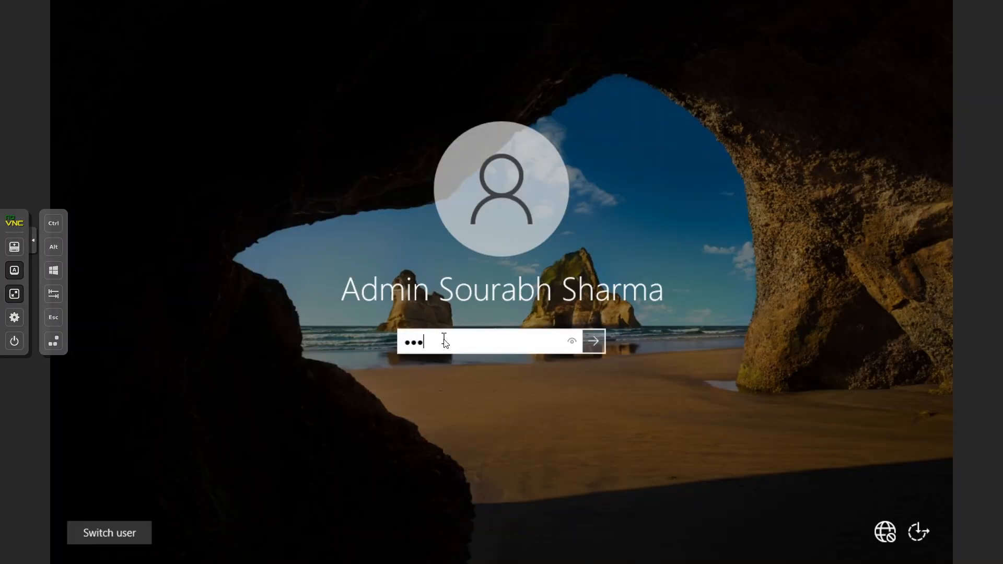
{"action": "type", "text": "123456789"}
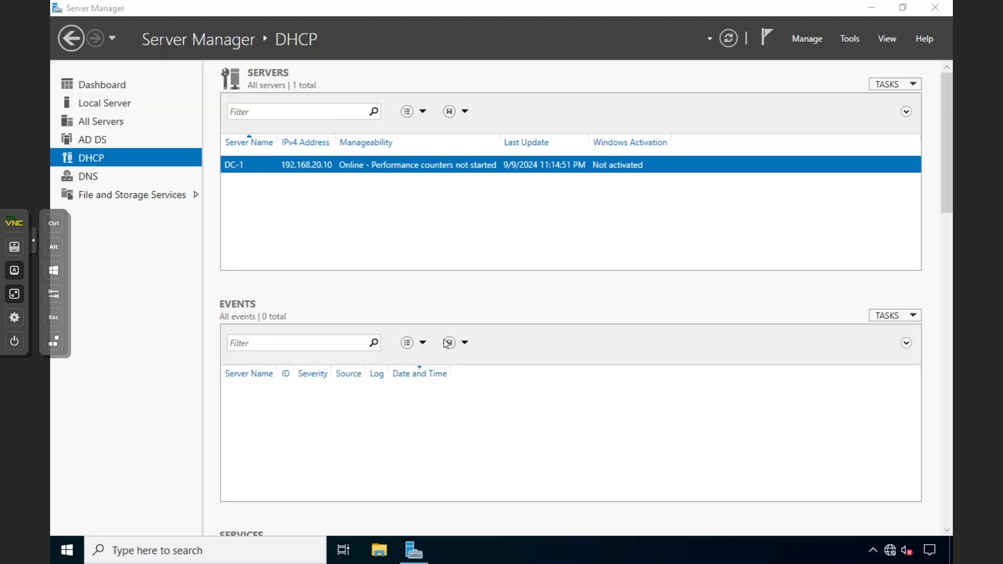
Launch Command Prompt on DC-1 by searching for cmd
{"action": "left_click", "coordinate": [34, 241]}
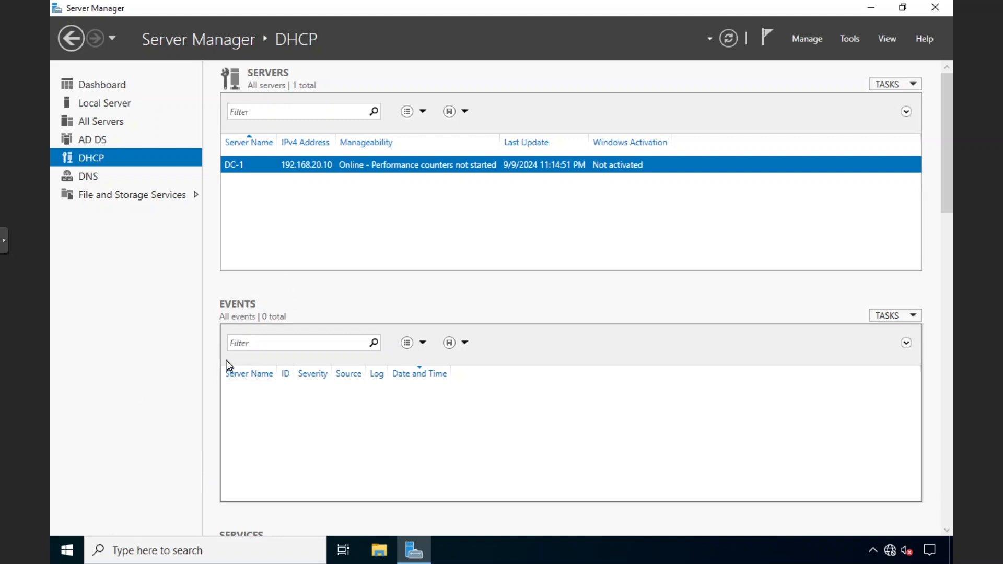
{"action": "left_click", "coordinate": [129, 543]}
{"action": "type", "text": "c"}
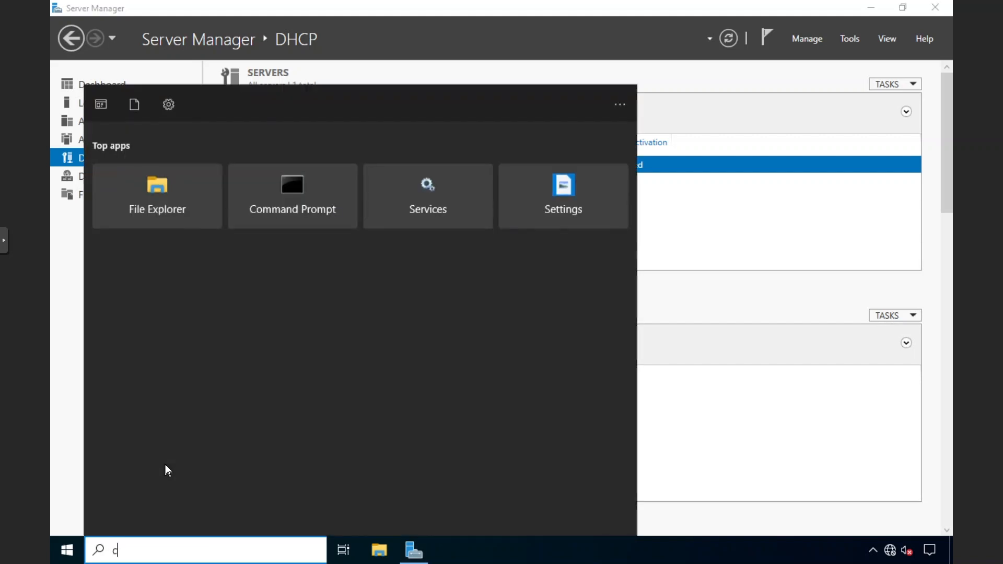
{"action": "type", "text": "md"}
{"action": "key", "text": "Return"}
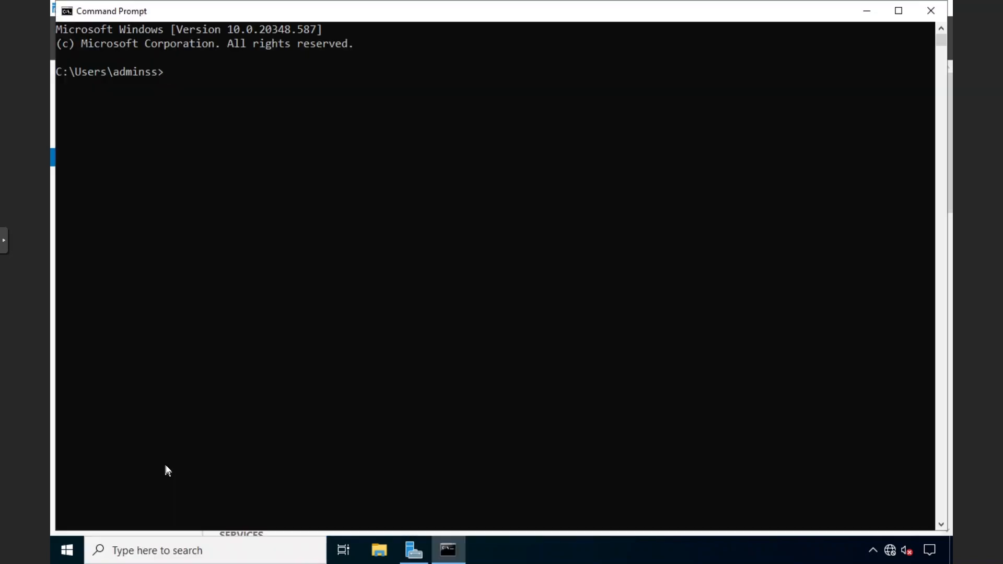
In the console properties, keep font size 20 and set the cursor size to Medium
{"action": "right_click", "coordinate": [263, 6]}
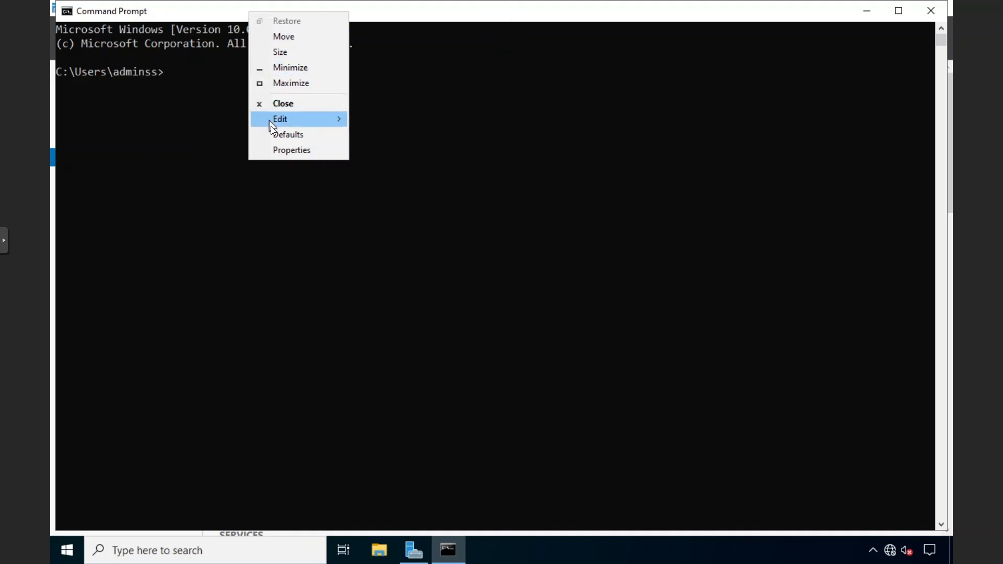
{"action": "left_click", "coordinate": [286, 150]}
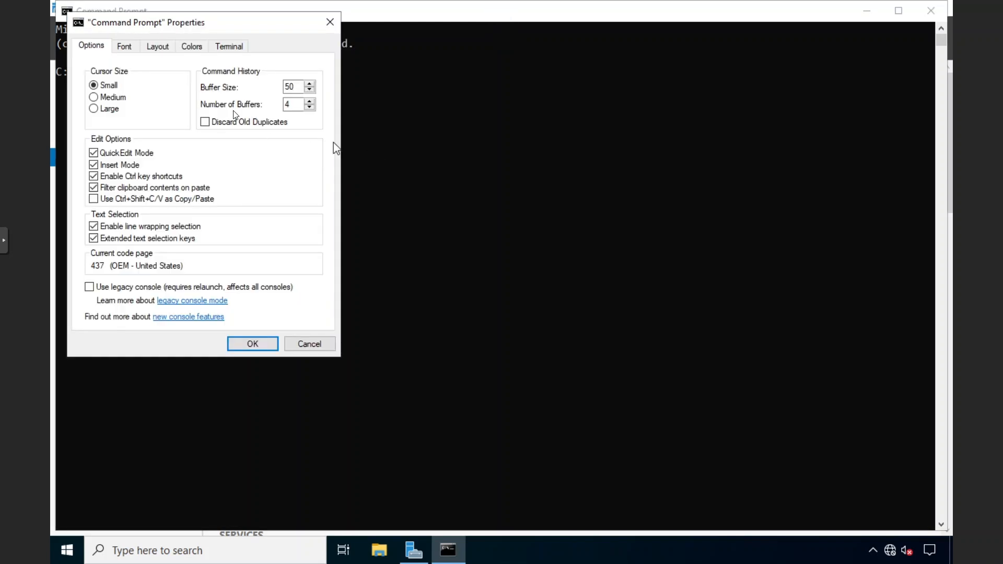
{"action": "left_click", "coordinate": [129, 45]}
{"action": "left_click", "coordinate": [96, 126]}
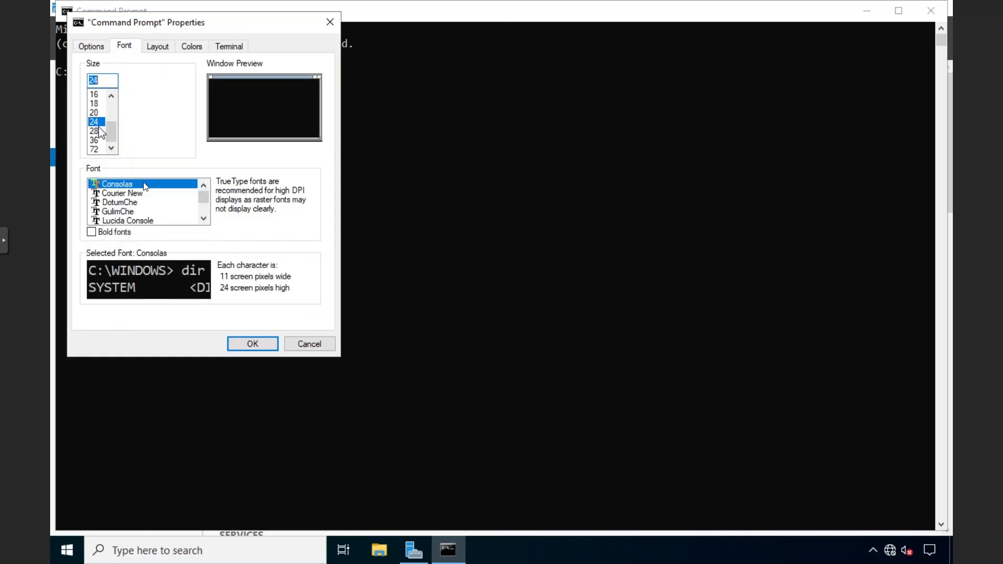
{"action": "left_click", "coordinate": [95, 112]}
{"action": "left_click", "coordinate": [98, 48]}
{"action": "left_click", "coordinate": [110, 99]}
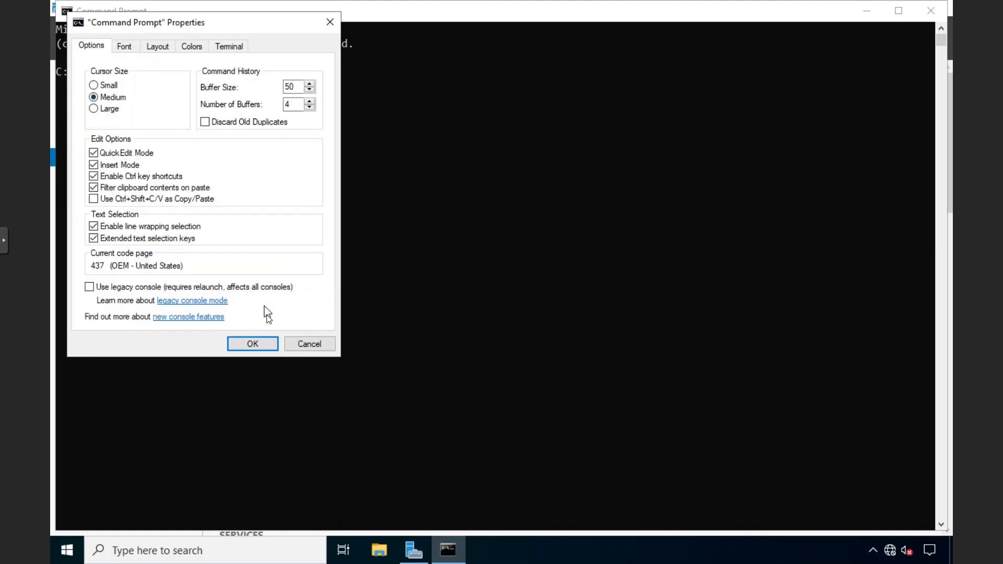
{"action": "left_click", "coordinate": [253, 343]}
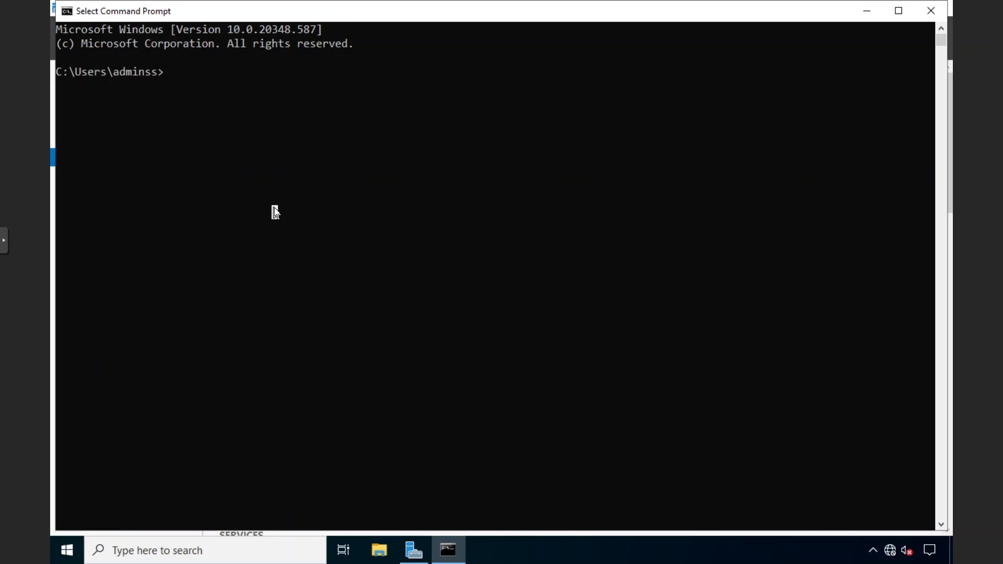
Run netdom query fsmo and highlight the Schema master row held by DC-1
{"action": "type", "text": "netdom q"}
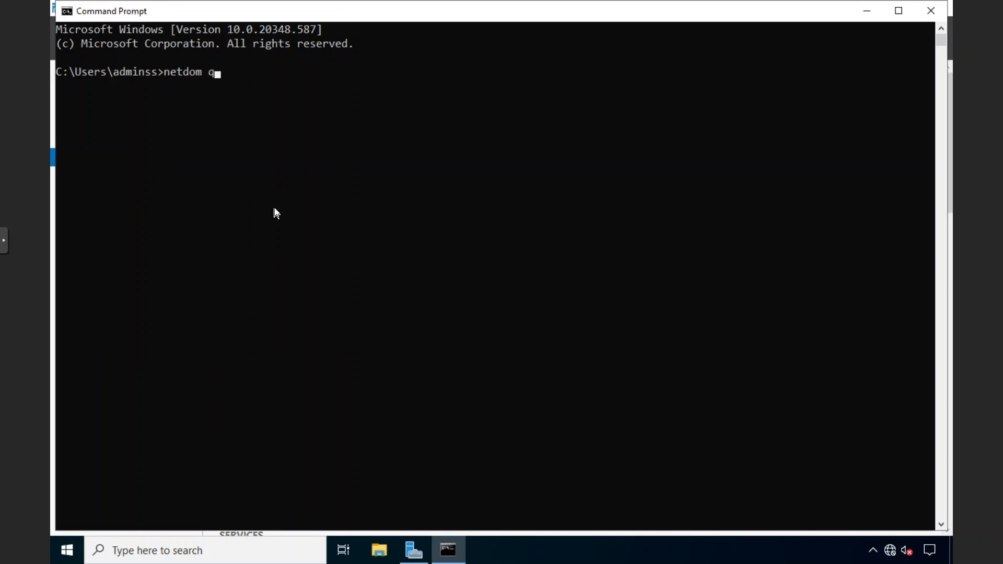
{"action": "type", "text": "uery fsmo"}
{"action": "key", "text": "Return"}
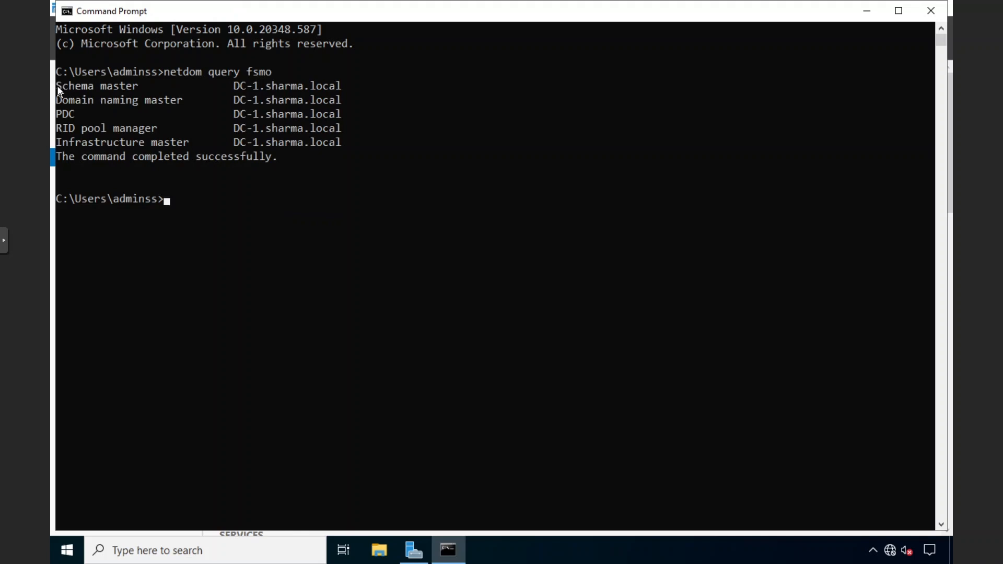
{"action": "left_click_drag", "start_coordinate": [58, 86], "coordinate": [139, 88]}
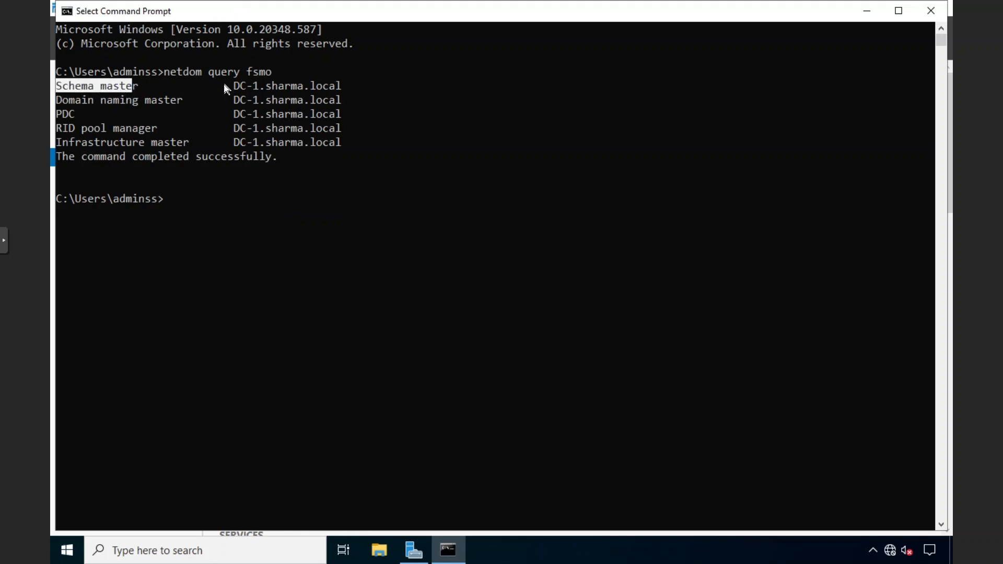
{"action": "left_click_drag", "start_coordinate": [228, 86], "coordinate": [332, 85]}
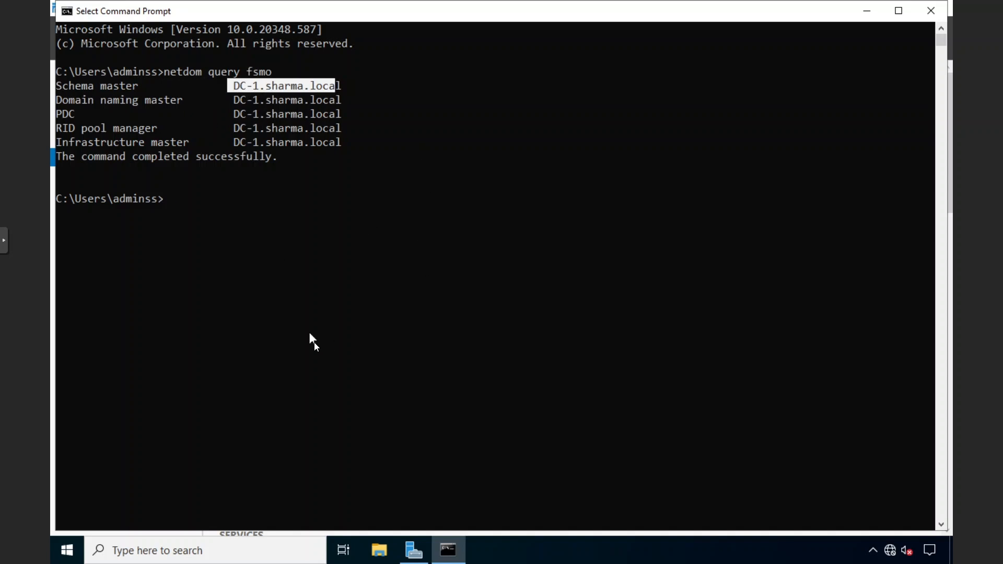
Move the console aside to view DC-1's Local Server properties in Server Manager
{"action": "left_click_drag", "start_coordinate": [299, 15], "coordinate": [442, 117]}
{"action": "left_click_drag", "start_coordinate": [329, 125], "coordinate": [338, 252]}
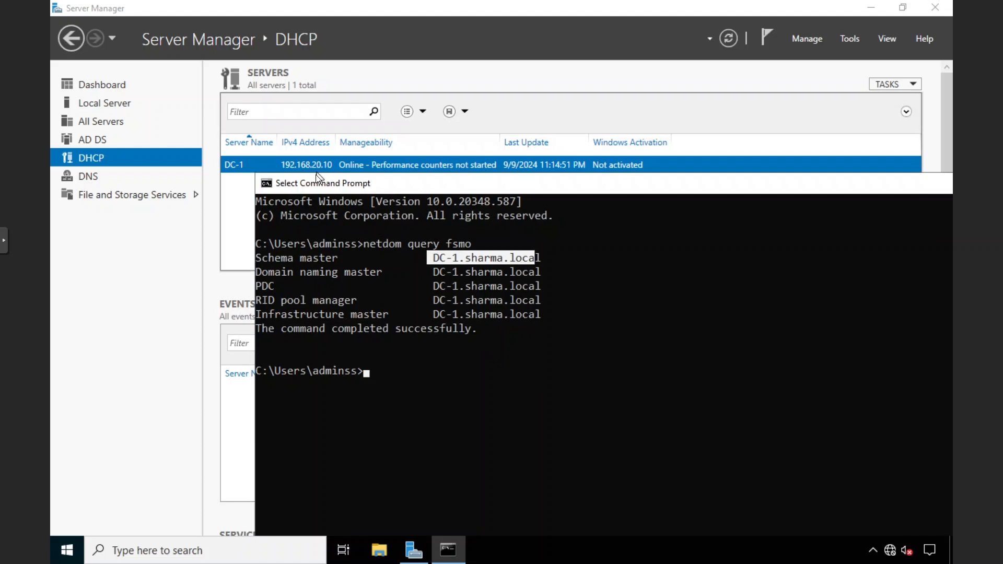
{"action": "left_click", "coordinate": [135, 110]}
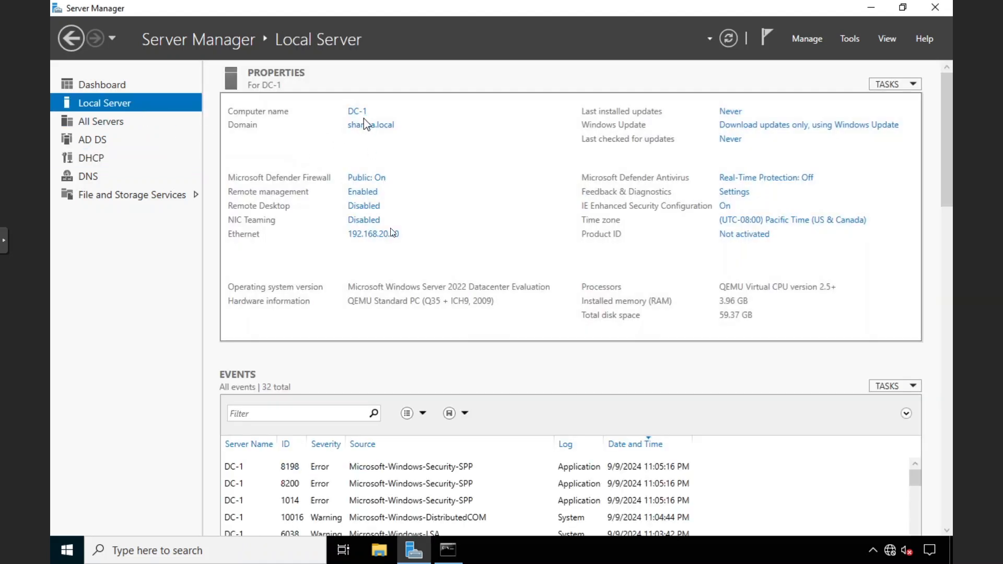
Maximize the Command Prompt, highlight the five role rows, then exit noVNC fullscreen
{"action": "left_click", "coordinate": [450, 550]}
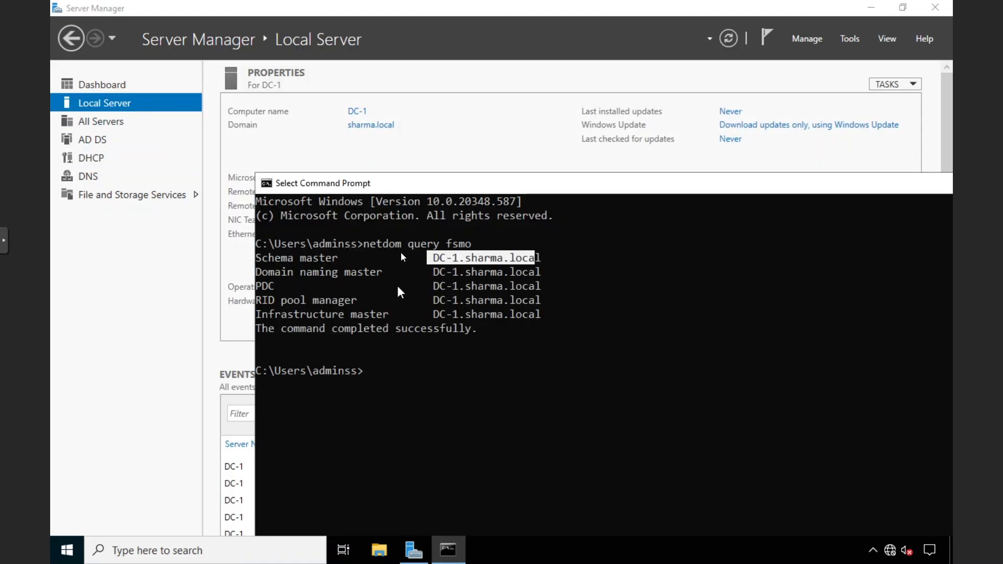
{"action": "double_click", "coordinate": [404, 186]}
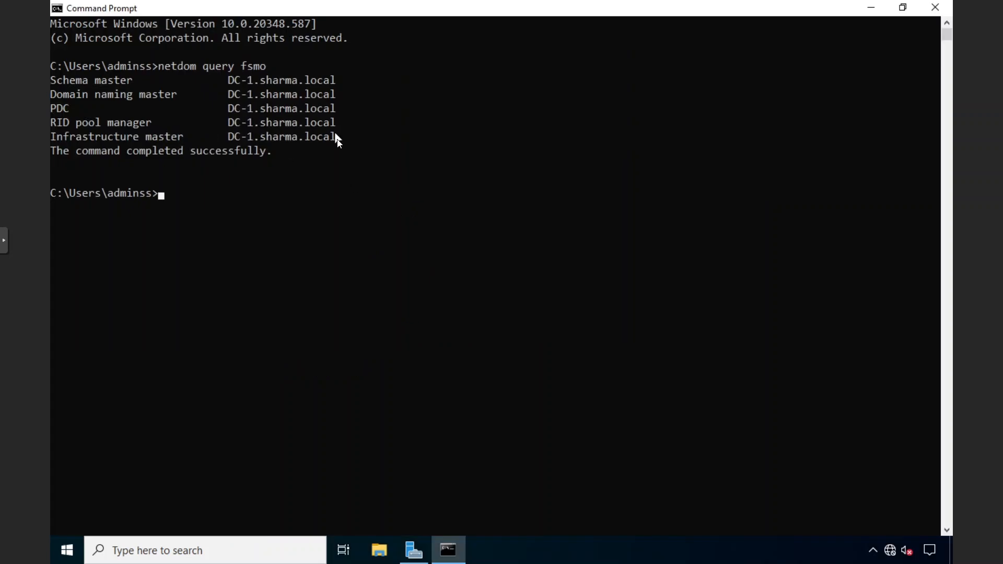
{"action": "left_click_drag", "start_coordinate": [338, 139], "coordinate": [49, 73]}
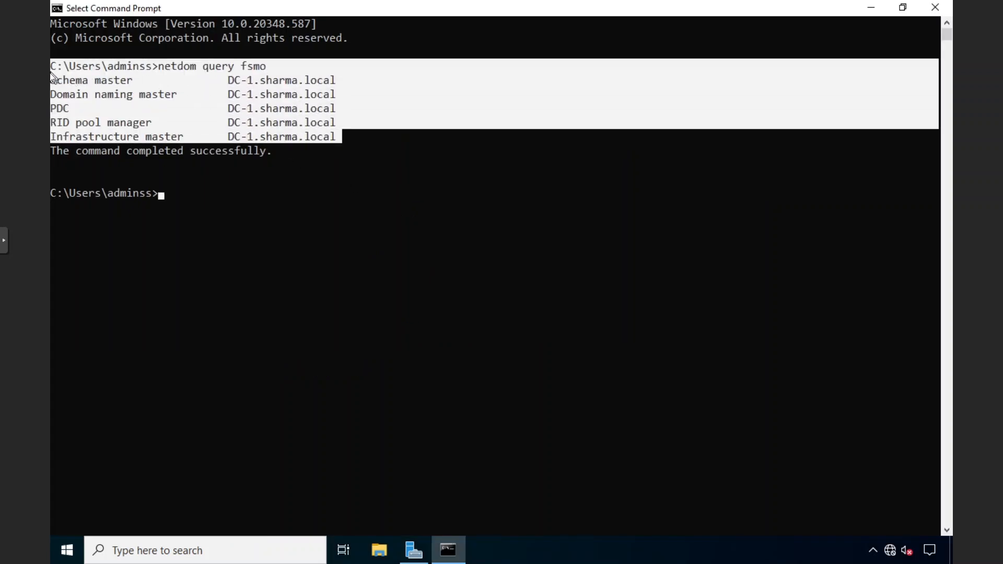
{"action": "left_click", "coordinate": [66, 85]}
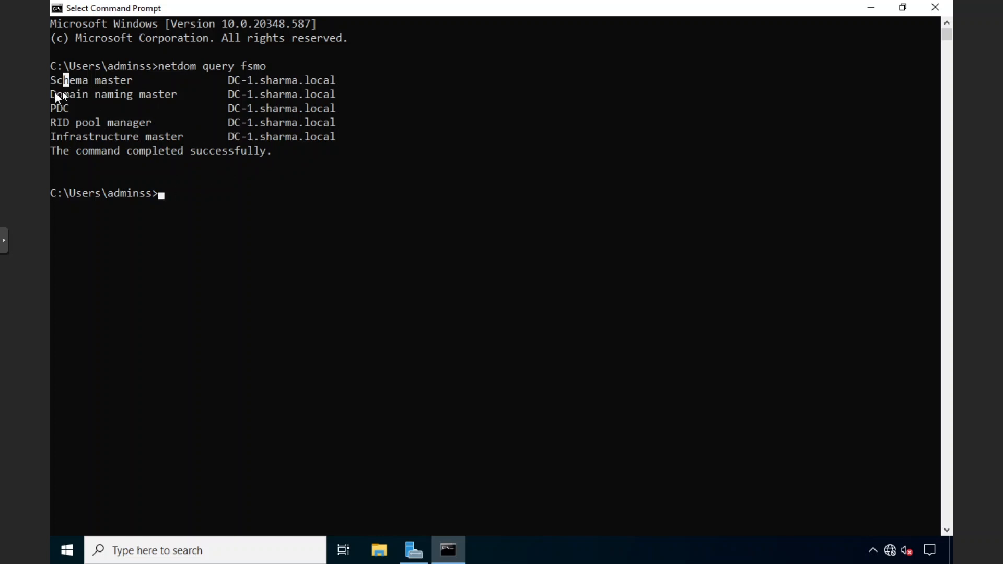
{"action": "left_click_drag", "start_coordinate": [54, 95], "coordinate": [135, 94]}
{"action": "left_click", "coordinate": [136, 95]}
{"action": "left_click_drag", "start_coordinate": [60, 109], "coordinate": [124, 125]}
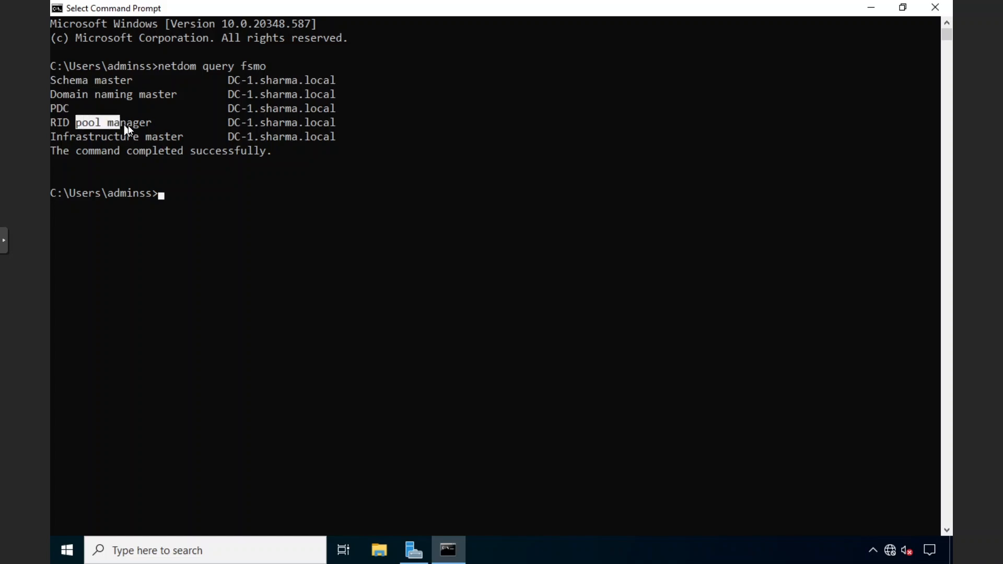
{"action": "left_click", "coordinate": [124, 137]}
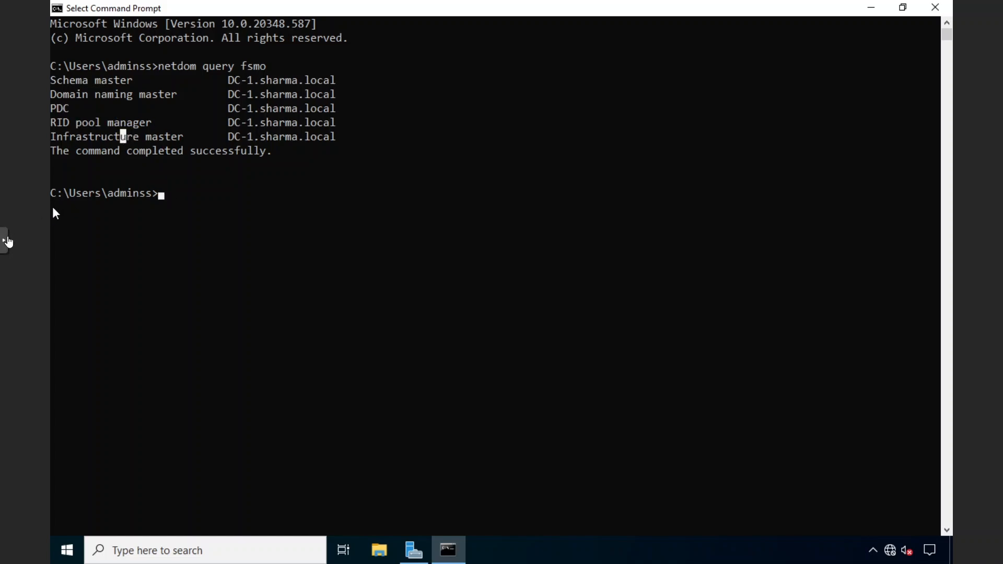
{"action": "left_click", "coordinate": [5, 240]}
{"action": "left_click", "coordinate": [14, 293]}
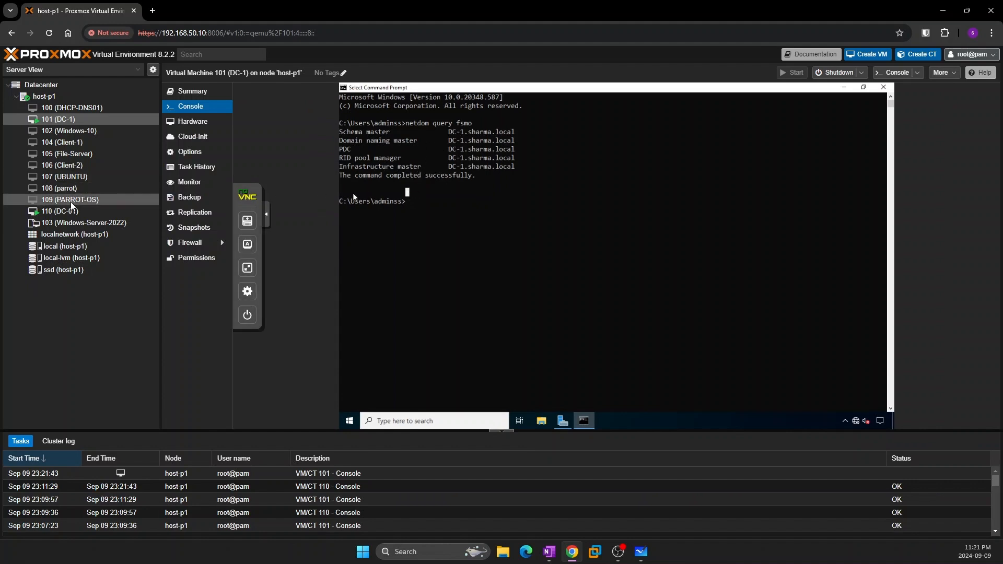
Switch to the DC-01 console and send Ctrl+Alt+Del to reach the sign-in screen
{"action": "left_click", "coordinate": [60, 211]}
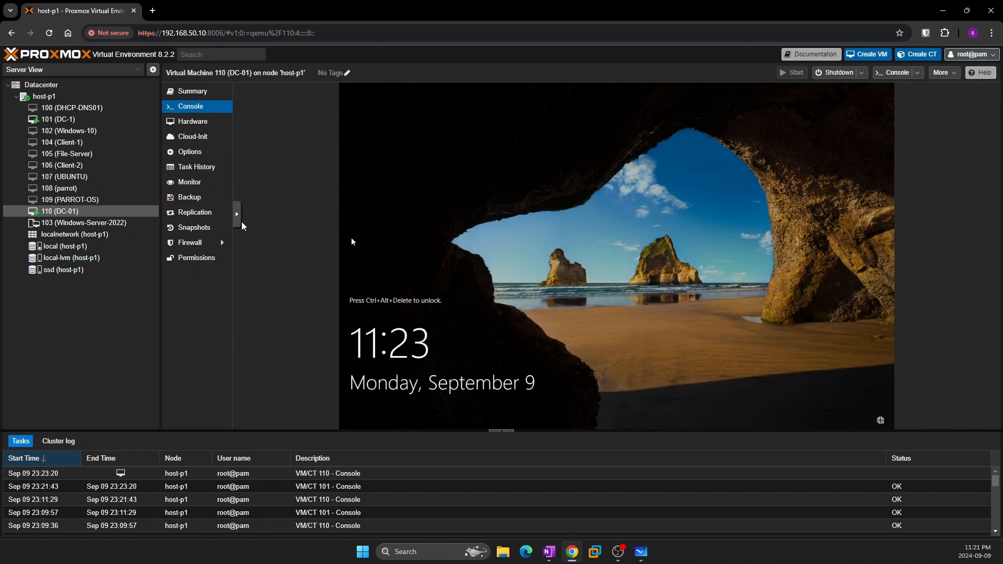
{"action": "left_click", "coordinate": [247, 244]}
{"action": "left_click", "coordinate": [286, 314]}
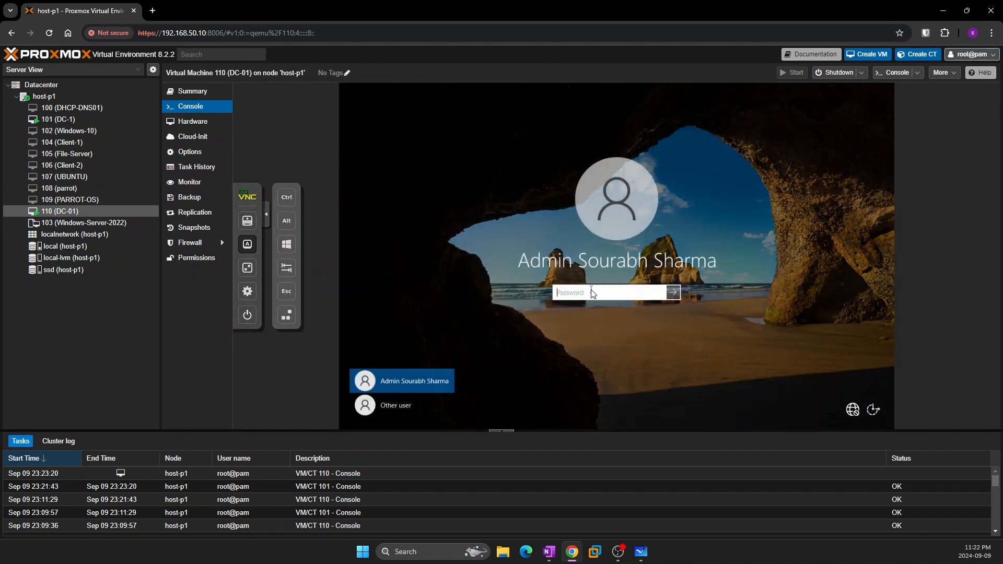
{"action": "type", "text": "••••••••"}
Sign in to DC-01 with the admin password, retyping it after an incorrect attempt
{"action": "key", "text": "Return"}
{"action": "left_click", "coordinate": [607, 308]}
{"action": "type", "text": "•••••"}
{"action": "key", "text": "Return"}
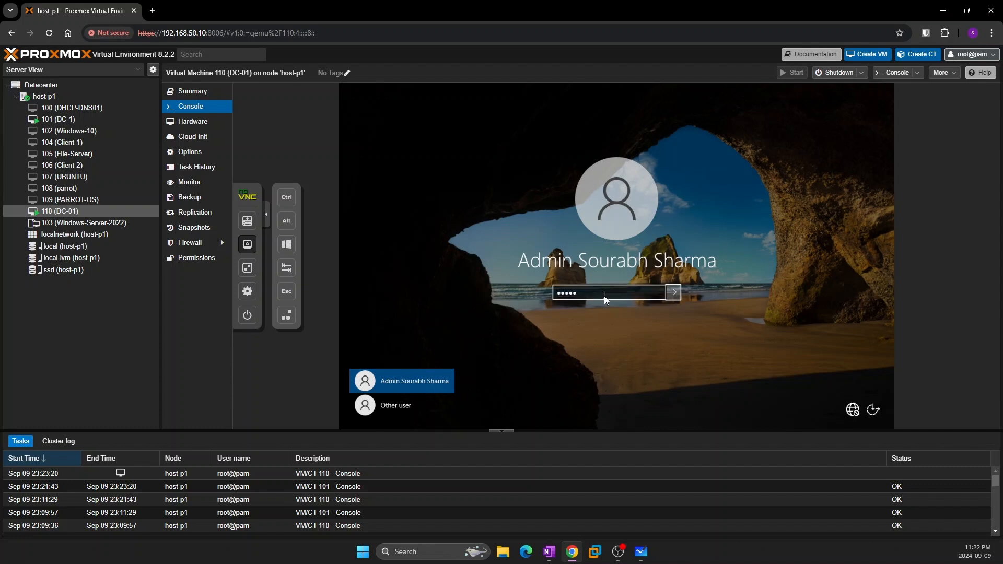
{"action": "key", "text": "shift+Tab"}
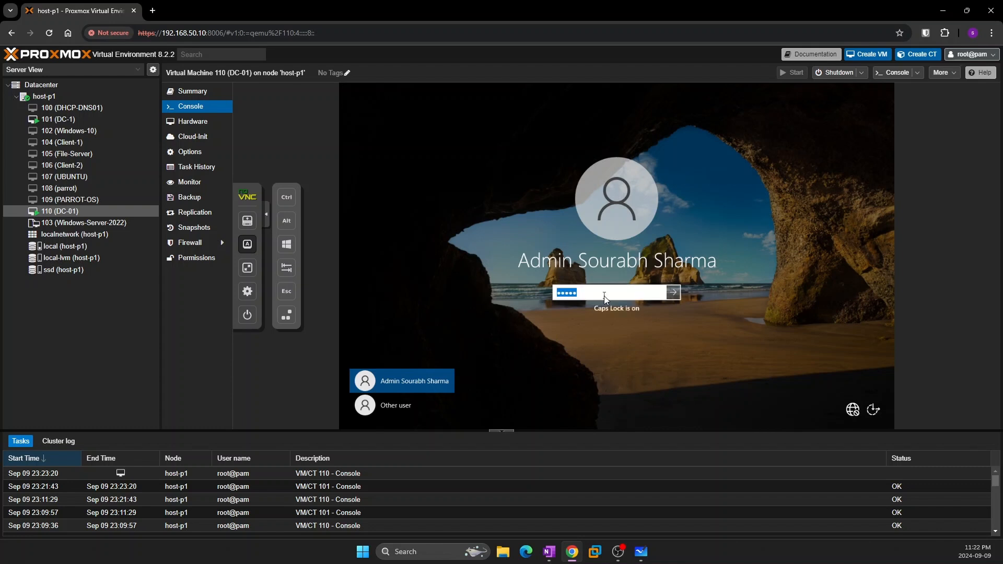
{"action": "type", "text": "•••••••••••"}
{"action": "key", "text": "Return"}
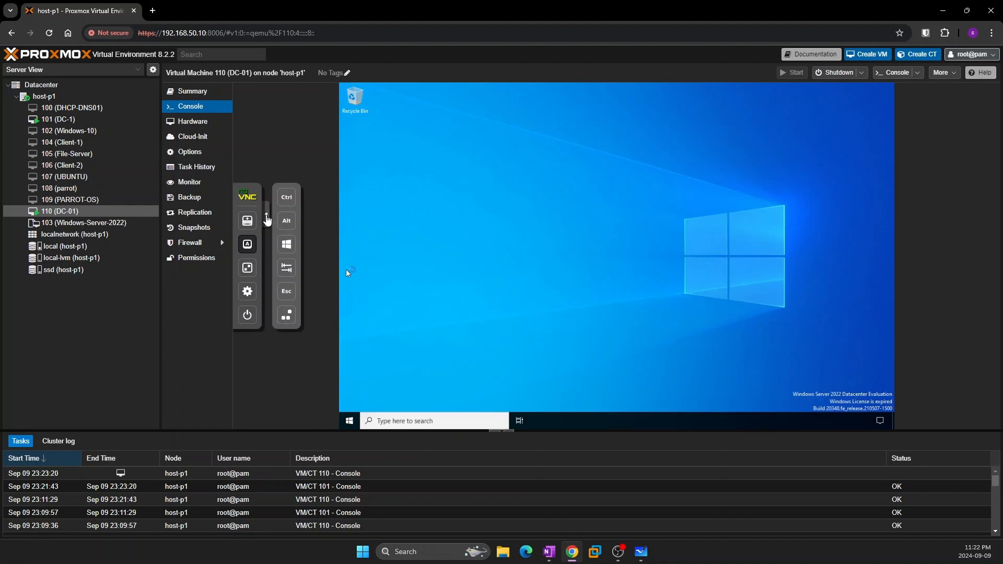
Hide the special key options and switch the DC-01 console to full screen
{"action": "left_click", "coordinate": [266, 216]}
{"action": "left_click", "coordinate": [241, 214]}
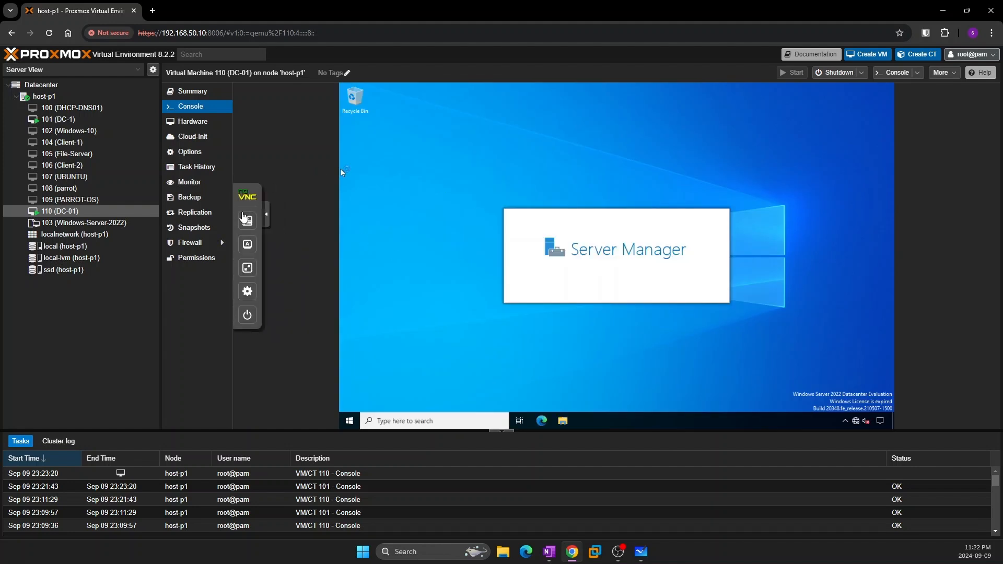
{"action": "left_click", "coordinate": [247, 267]}
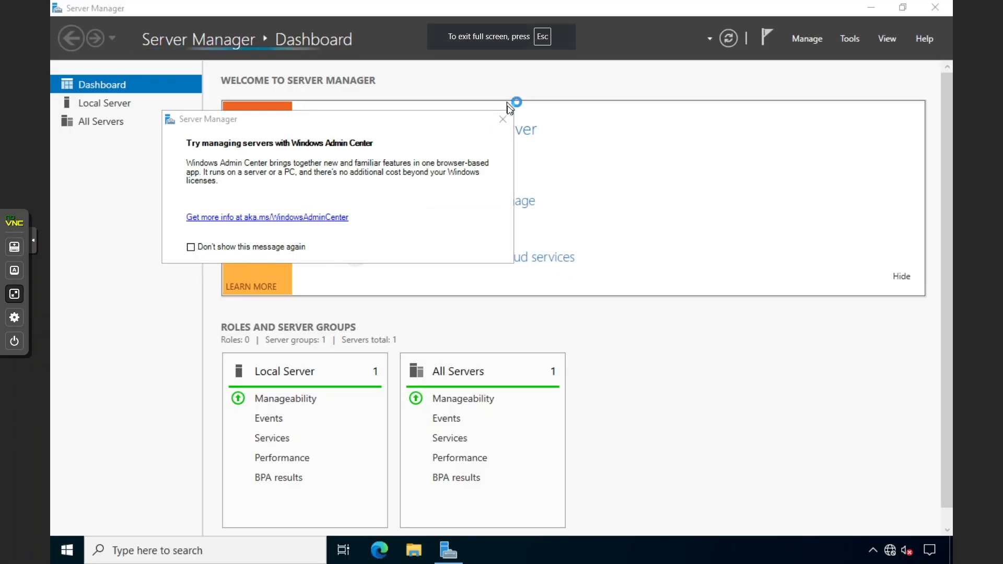
Dismiss the Windows Admin Center popup and launch Active Directory Users and Computers maximized from Tools
{"action": "left_click", "coordinate": [502, 119]}
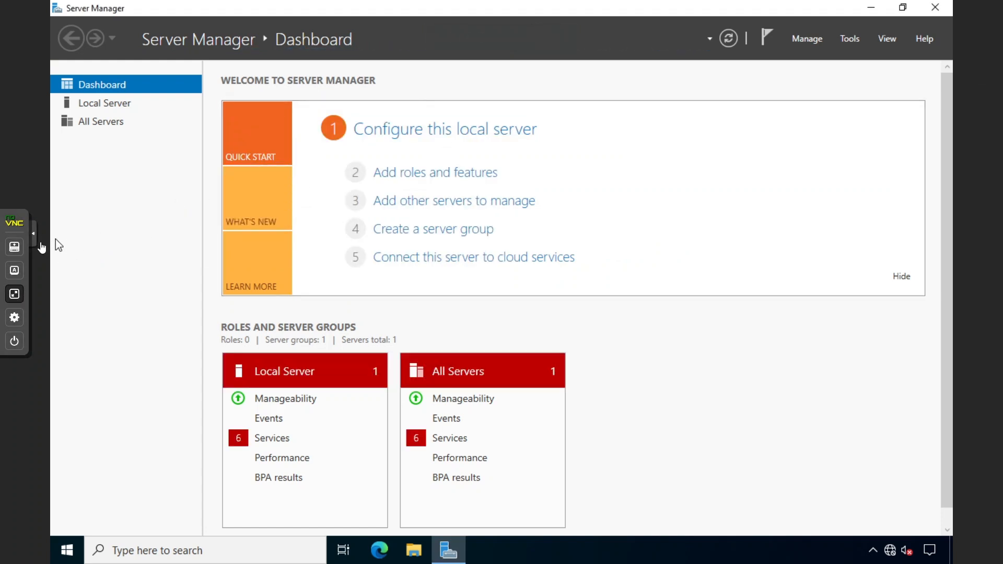
{"action": "left_click", "coordinate": [39, 242]}
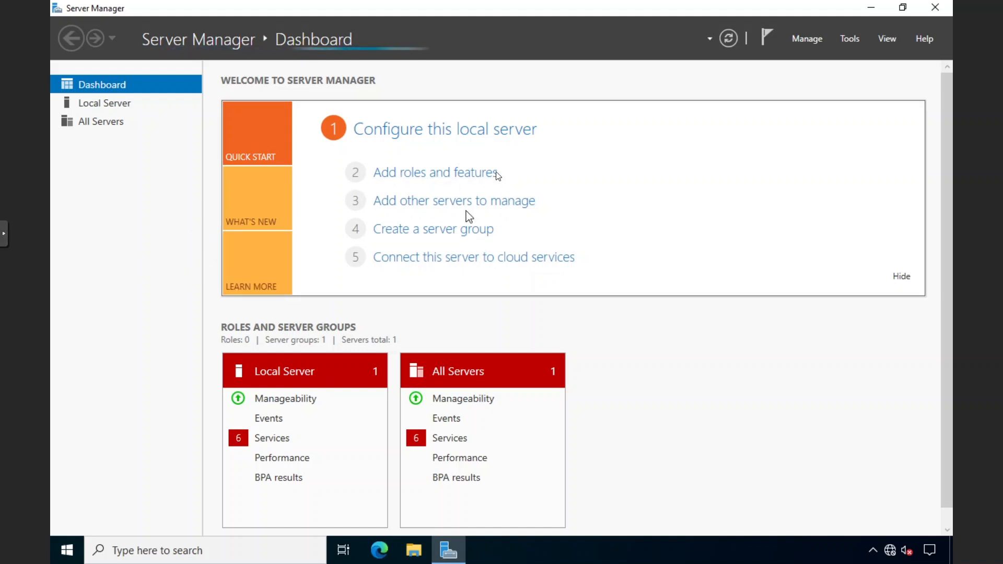
{"action": "left_click", "coordinate": [851, 38]}
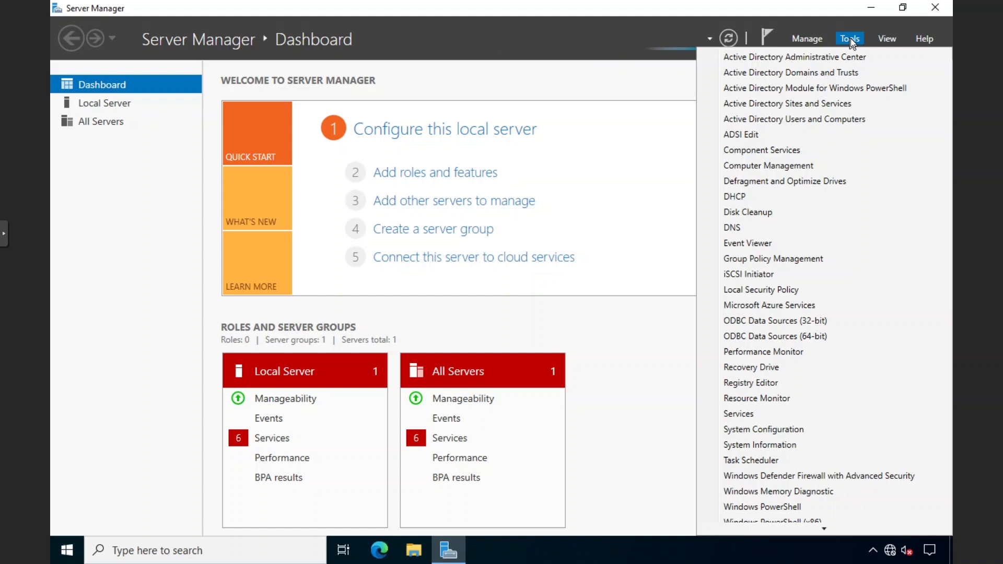
{"action": "left_click", "coordinate": [793, 119]}
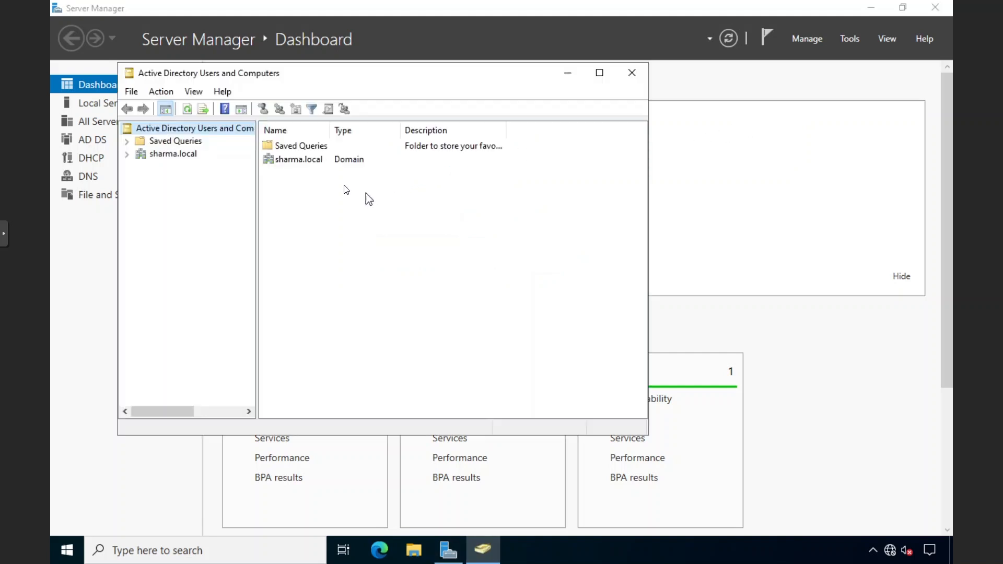
{"action": "left_click_drag", "start_coordinate": [403, 70], "coordinate": [403, 72]}
{"action": "double_click", "coordinate": [396, 73]}
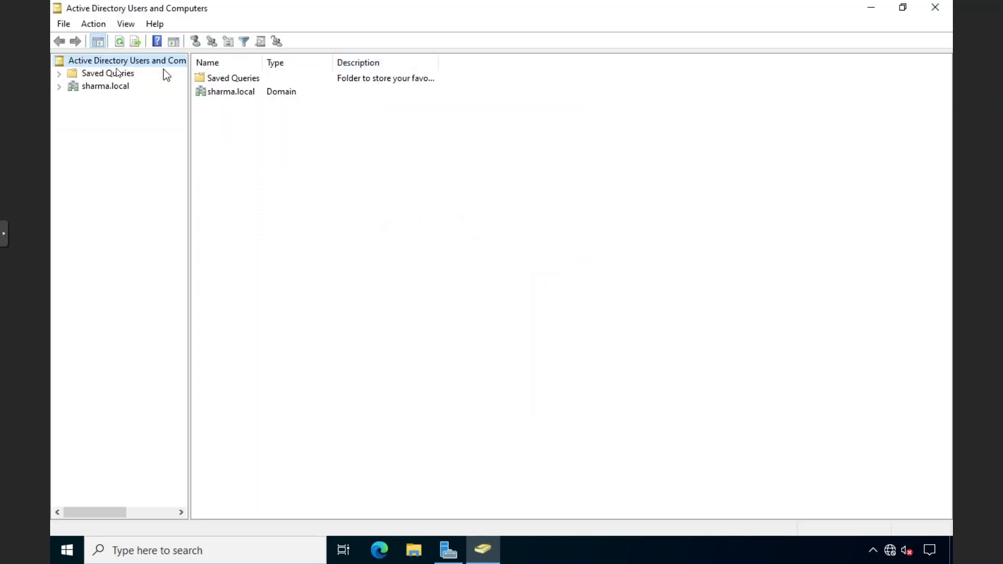
Open the Operations Masters dialog for the sharma.local domain
{"action": "right_click", "coordinate": [105, 62]}
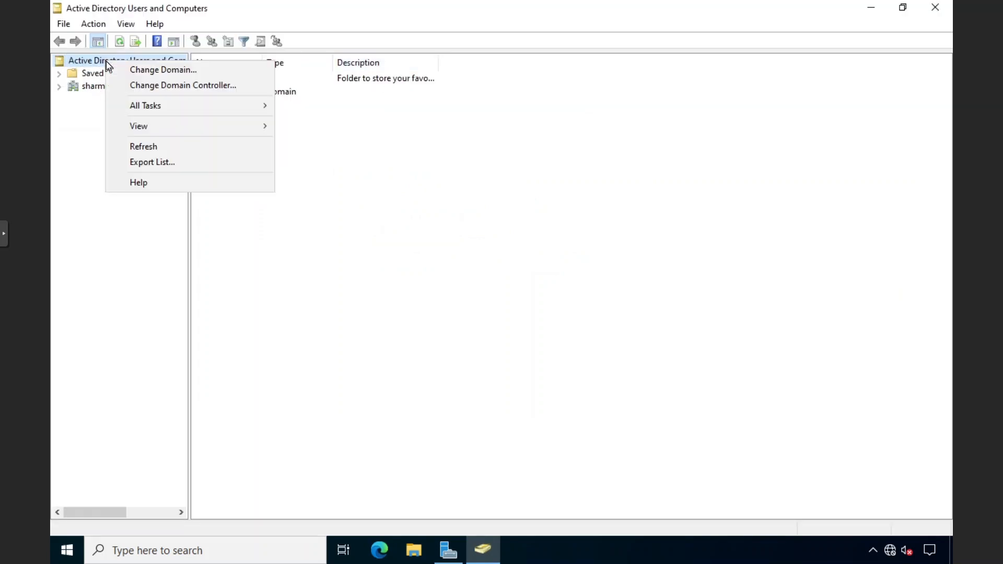
{"action": "left_click", "coordinate": [88, 102]}
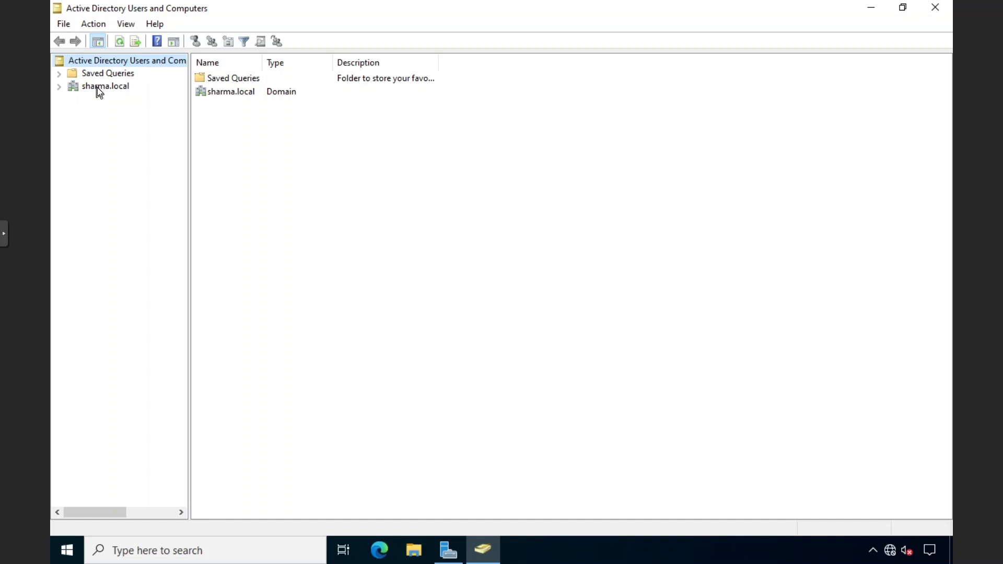
{"action": "left_click", "coordinate": [98, 87]}
{"action": "right_click", "coordinate": [98, 87]}
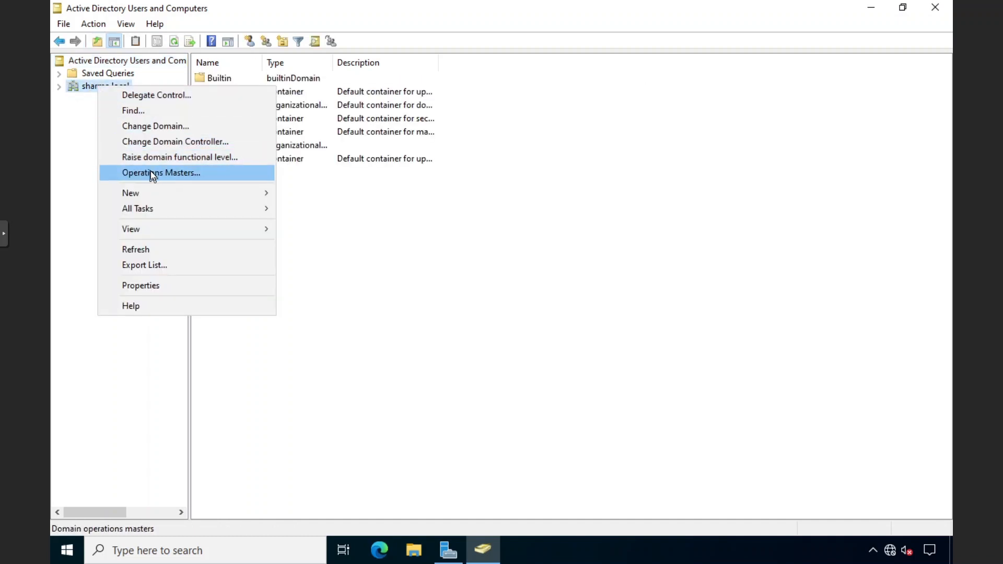
{"action": "left_click", "coordinate": [177, 174]}
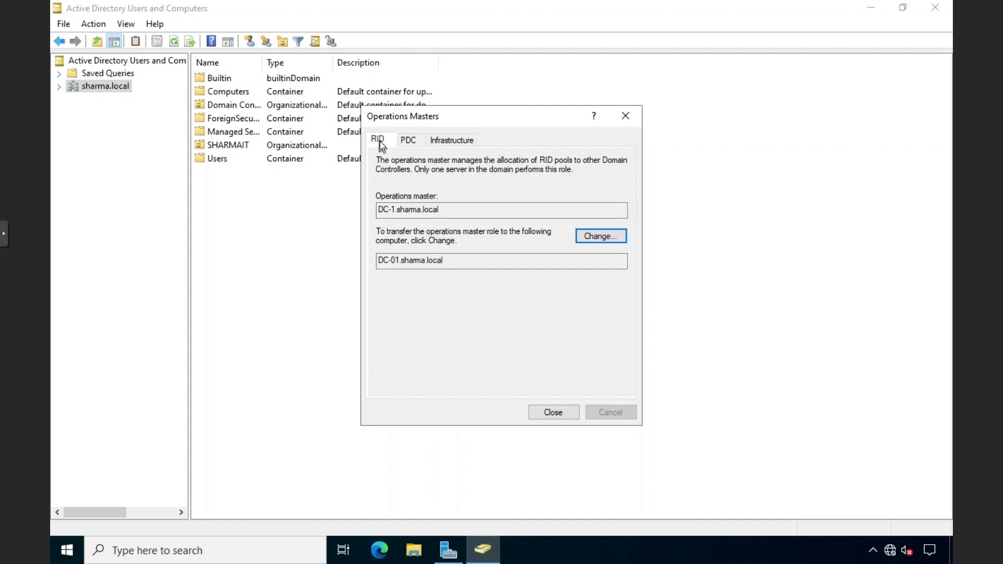
Transfer the RID master role to DC-01.sharma.local
{"action": "left_click", "coordinate": [408, 139]}
{"action": "left_click", "coordinate": [452, 140]}
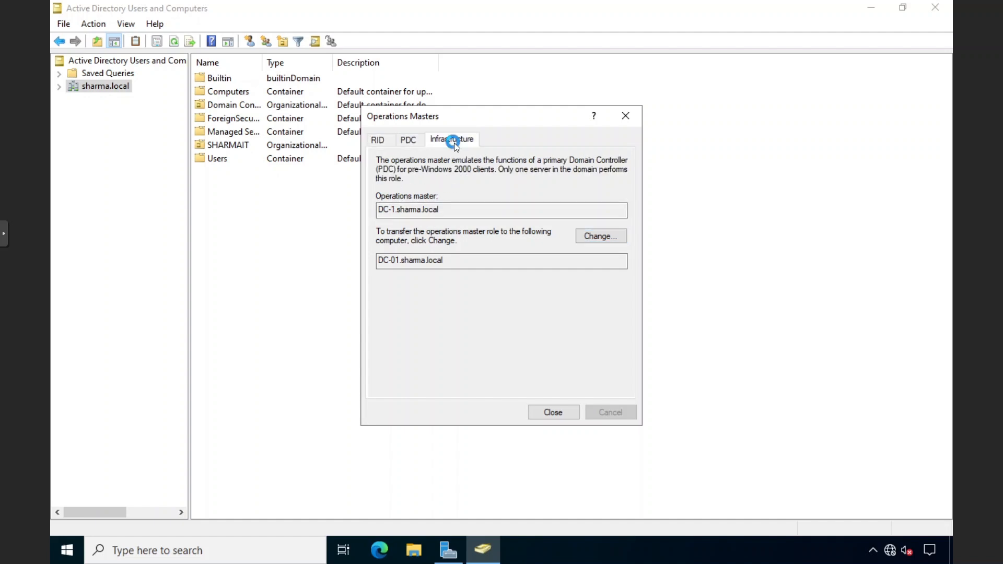
{"action": "left_click", "coordinate": [377, 140]}
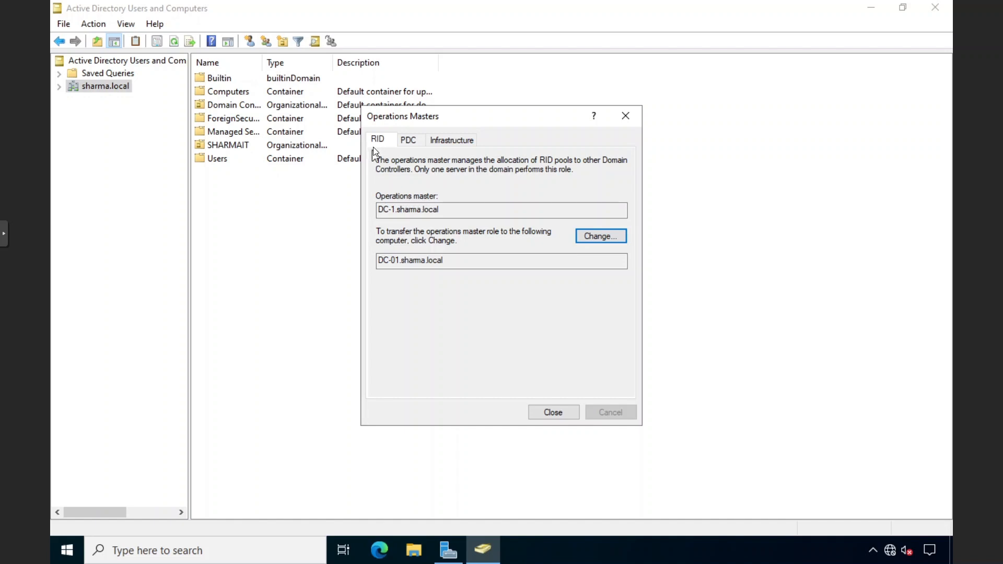
{"action": "left_click_drag", "start_coordinate": [443, 211], "coordinate": [380, 213]}
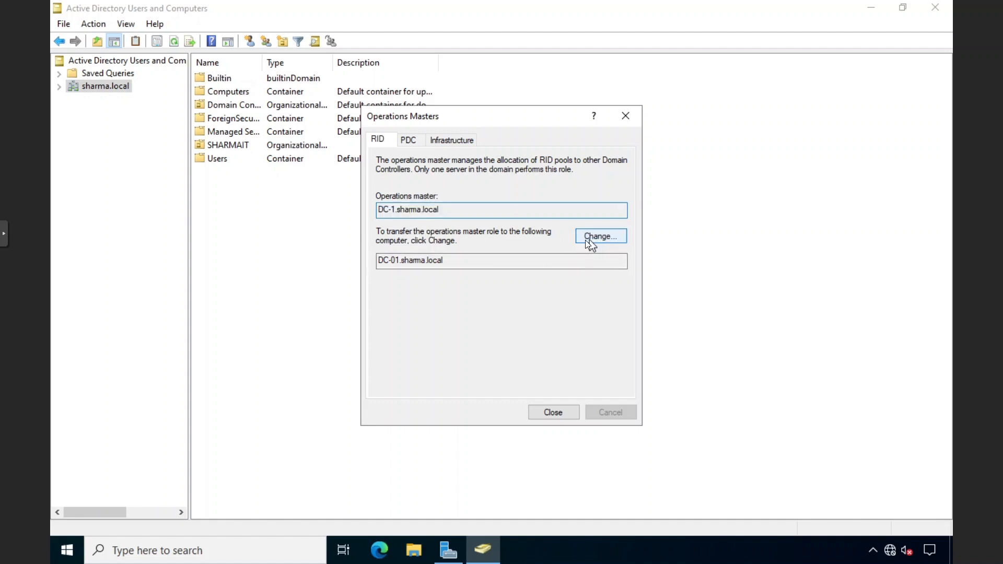
{"action": "left_click_drag", "start_coordinate": [495, 260], "coordinate": [380, 263]}
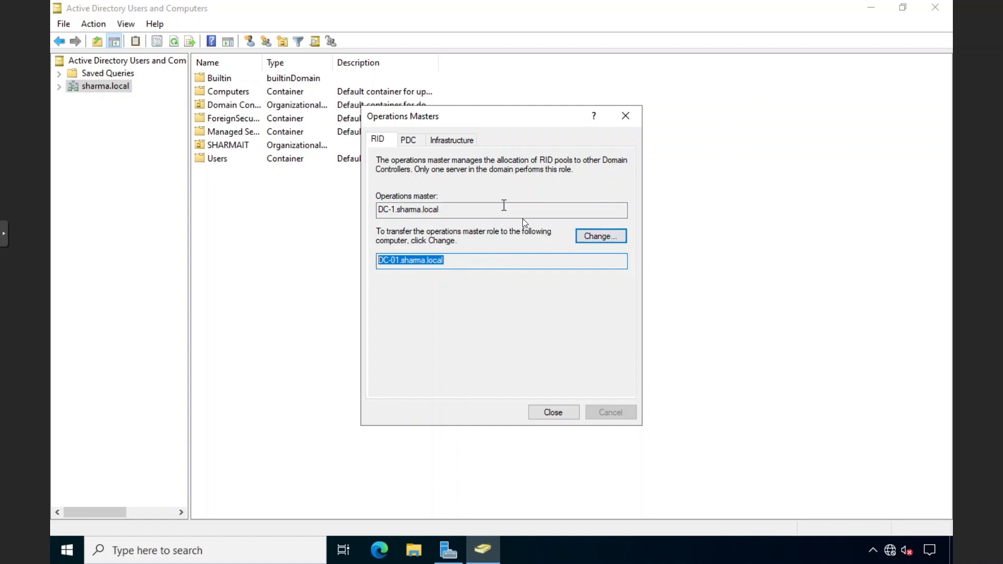
{"action": "left_click", "coordinate": [594, 240]}
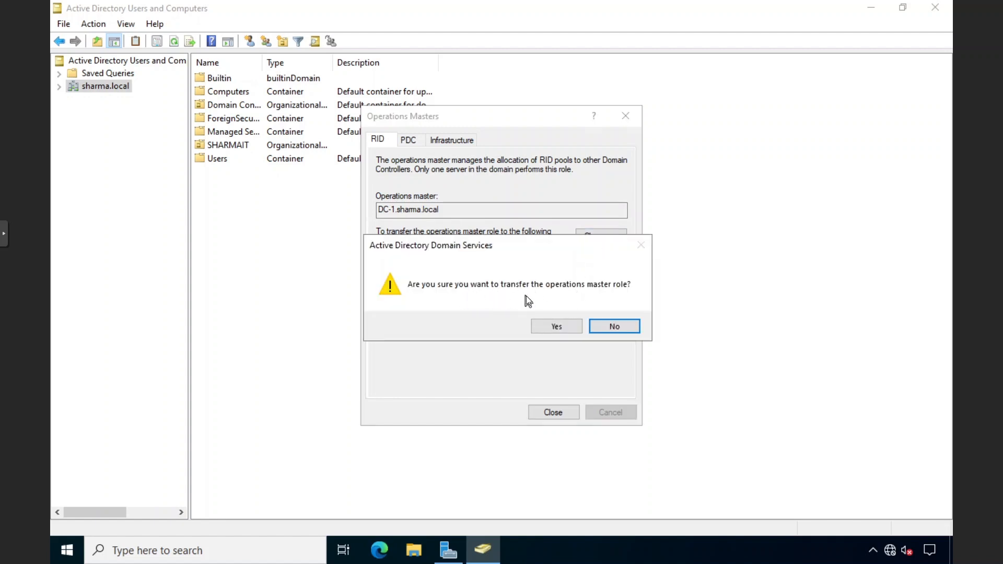
{"action": "left_click", "coordinate": [559, 326]}
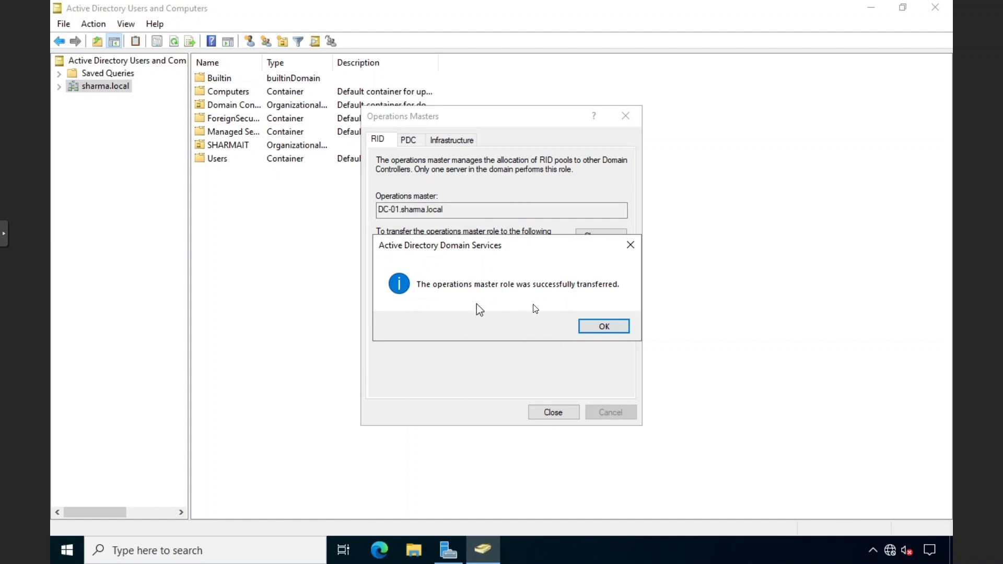
{"action": "left_click", "coordinate": [603, 326]}
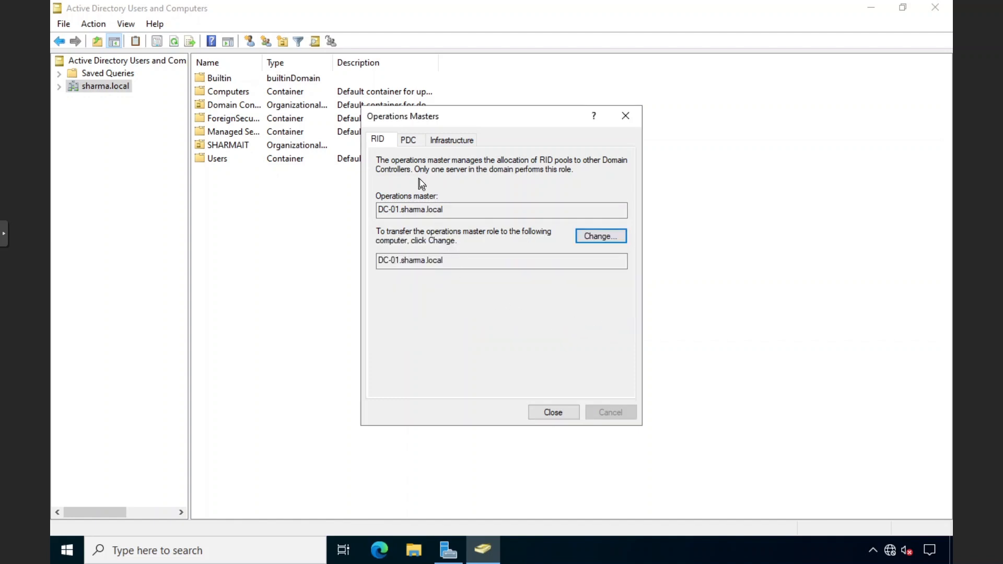
Transfer the PDC and Infrastructure master roles to DC-01.sharma.local
{"action": "left_click", "coordinate": [412, 140]}
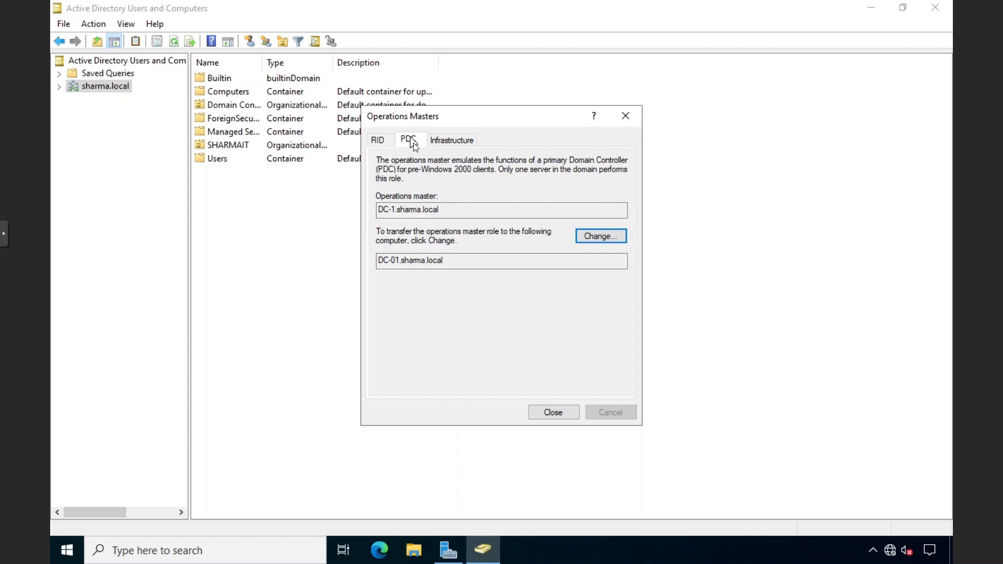
{"action": "left_click", "coordinate": [583, 236]}
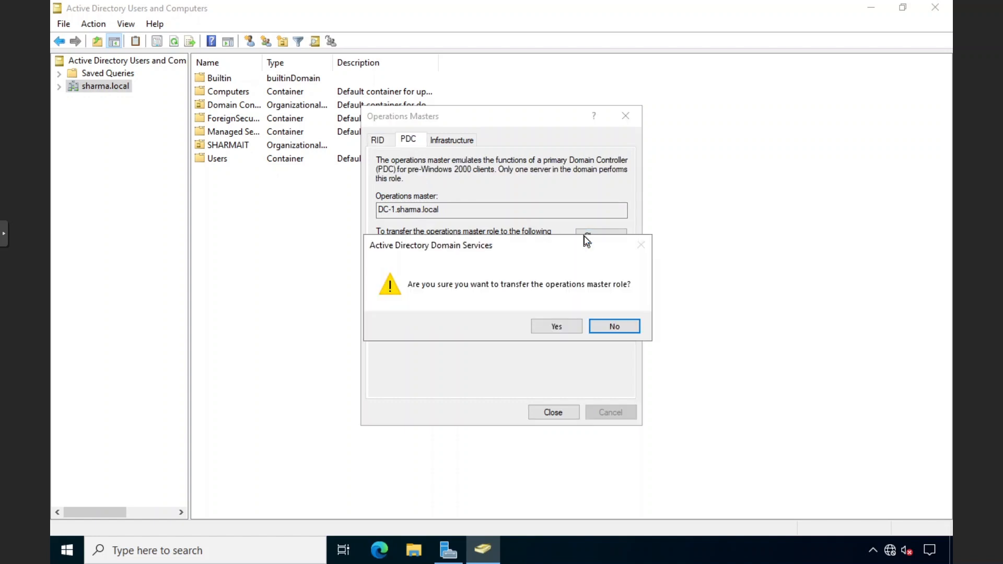
{"action": "left_click", "coordinate": [552, 322]}
{"action": "left_click", "coordinate": [590, 329]}
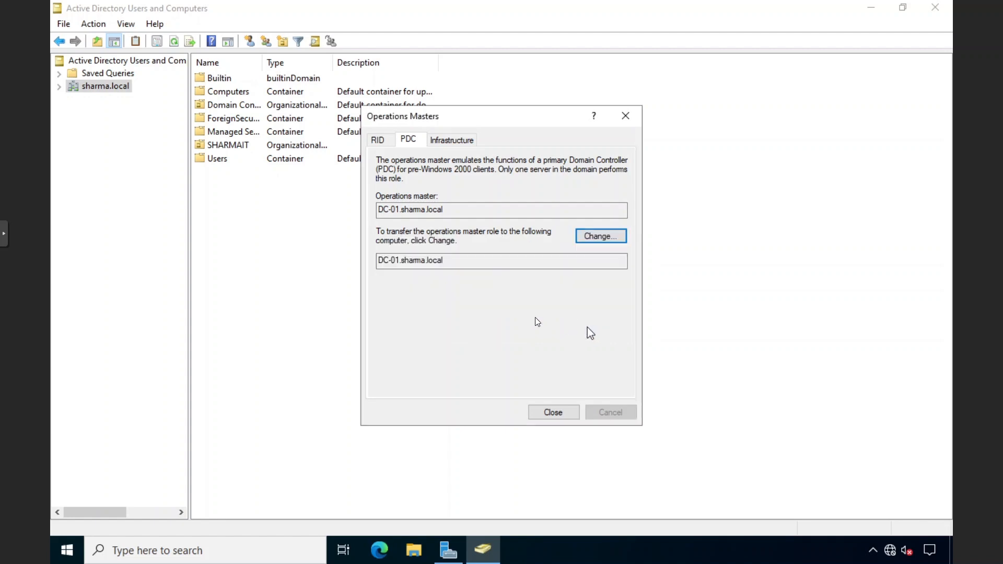
{"action": "left_click", "coordinate": [456, 141]}
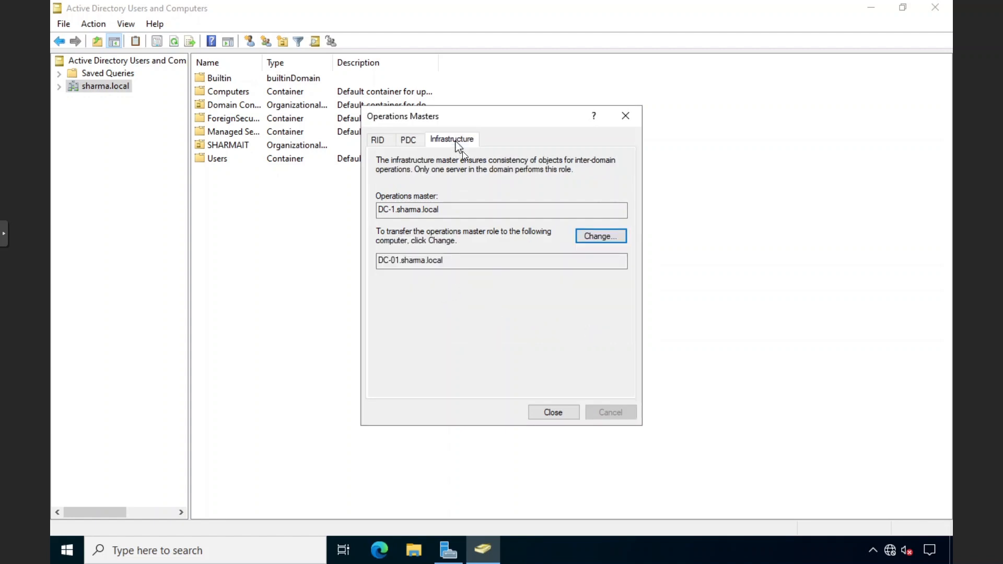
{"action": "left_click", "coordinate": [590, 235]}
{"action": "left_click", "coordinate": [555, 324]}
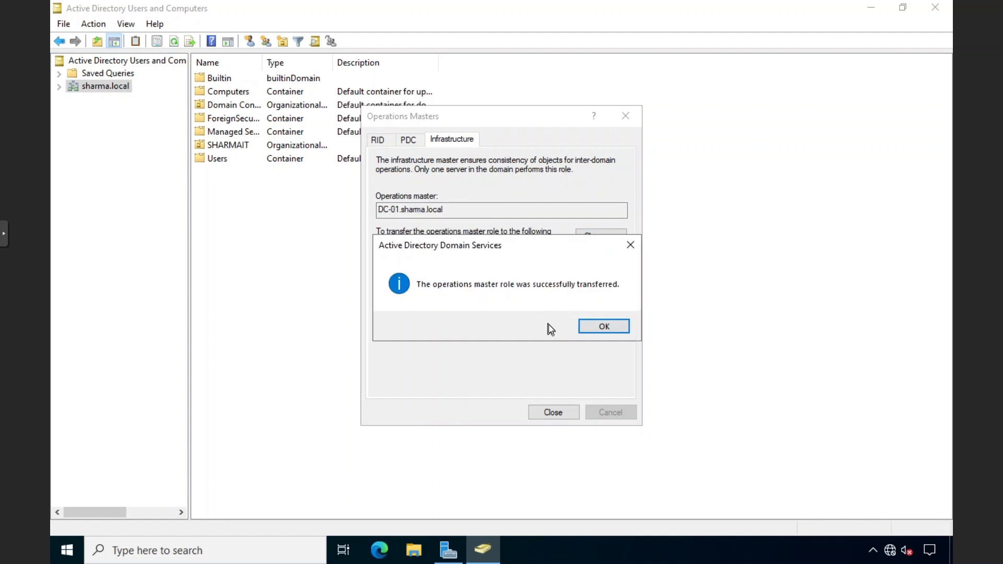
{"action": "left_click", "coordinate": [585, 324]}
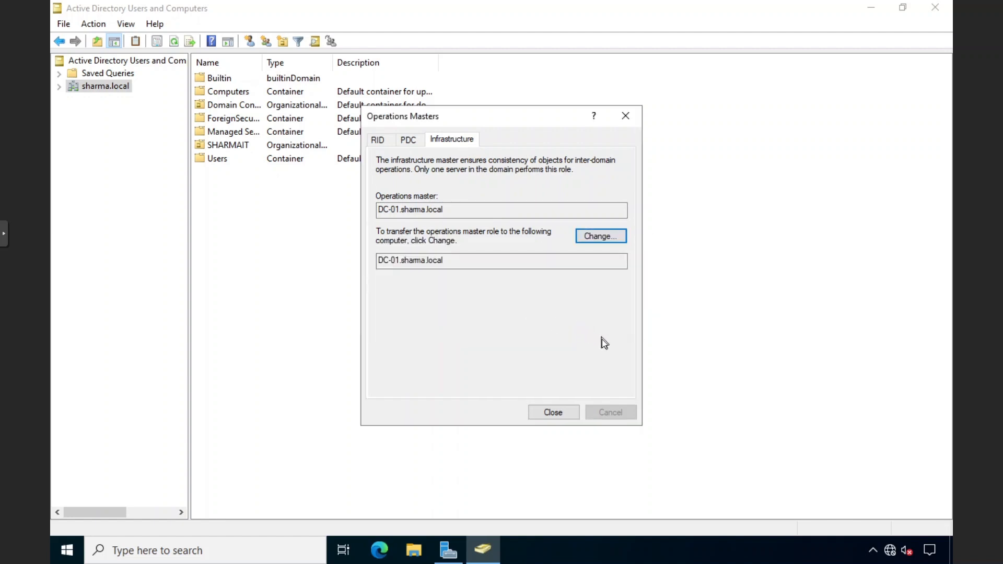
Reopen Operations Masters to verify the transfers, then close the dialog
{"action": "left_click", "coordinate": [555, 412]}
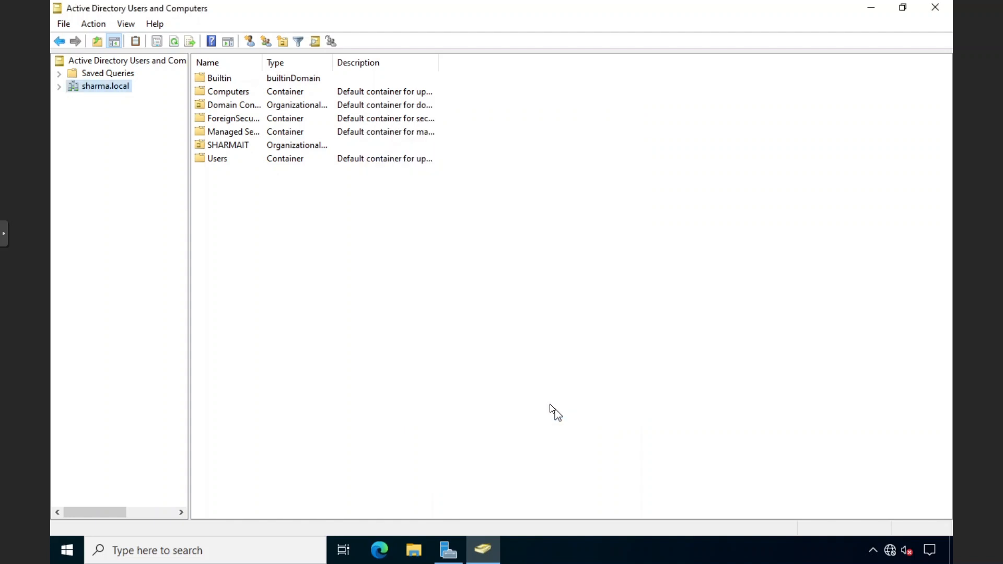
{"action": "right_click", "coordinate": [115, 92]}
{"action": "left_click", "coordinate": [92, 153]}
{"action": "right_click", "coordinate": [96, 89]}
{"action": "left_click", "coordinate": [130, 174]}
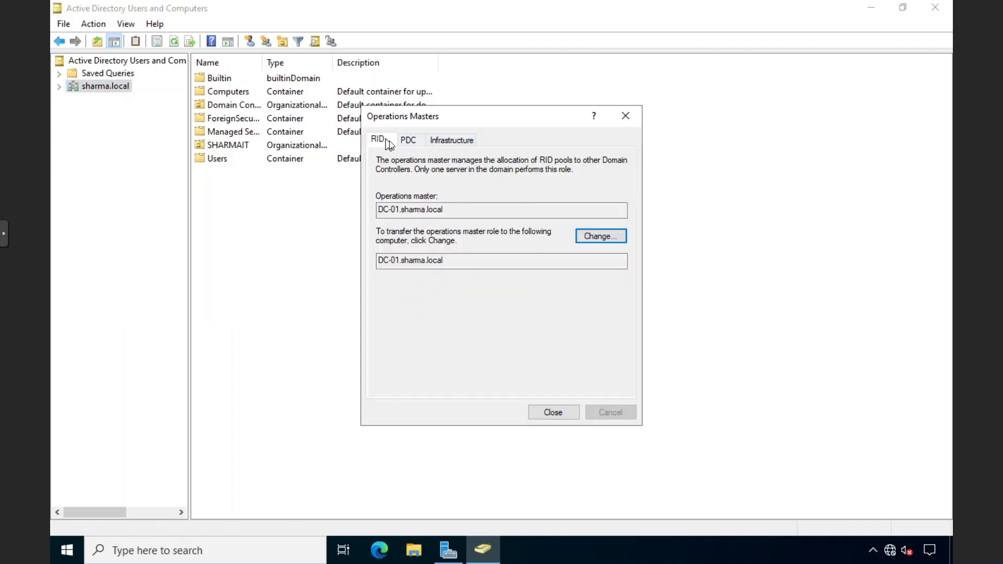
{"action": "left_click", "coordinate": [625, 115]}
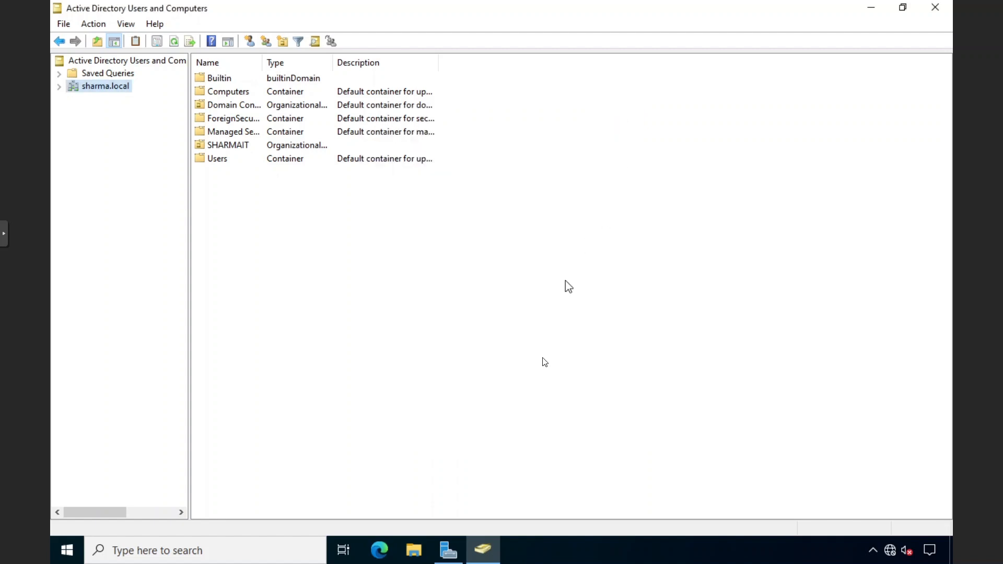
Close ADUC and open the Operations Master dialog in Active Directory Domains and Trusts
{"action": "left_click", "coordinate": [935, 7]}
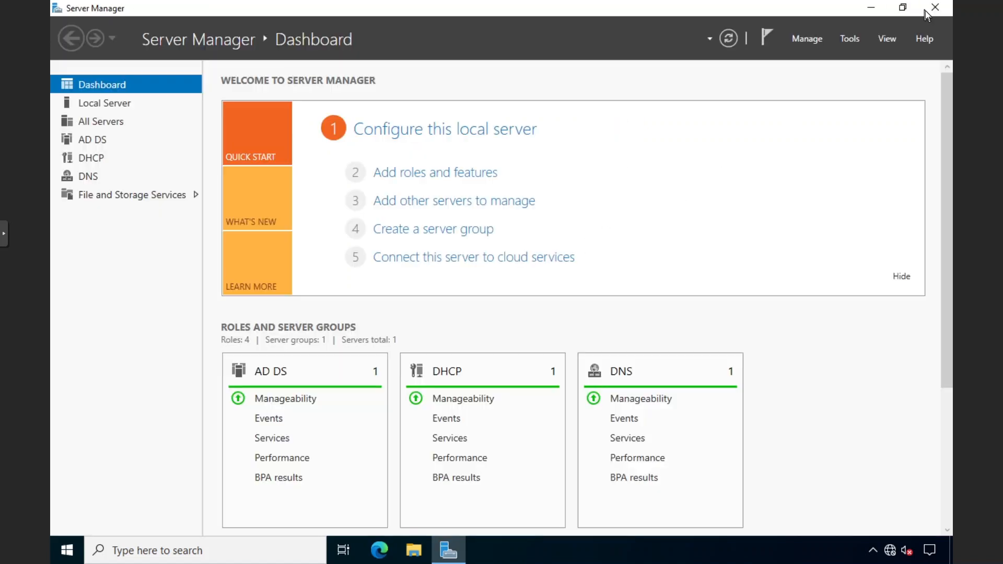
{"action": "left_click", "coordinate": [856, 43]}
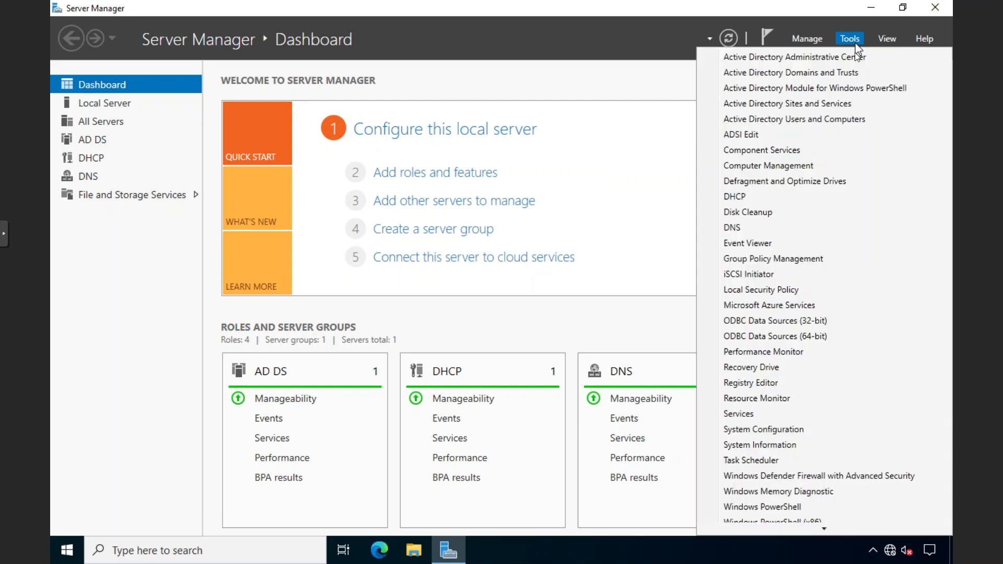
{"action": "left_click", "coordinate": [793, 74]}
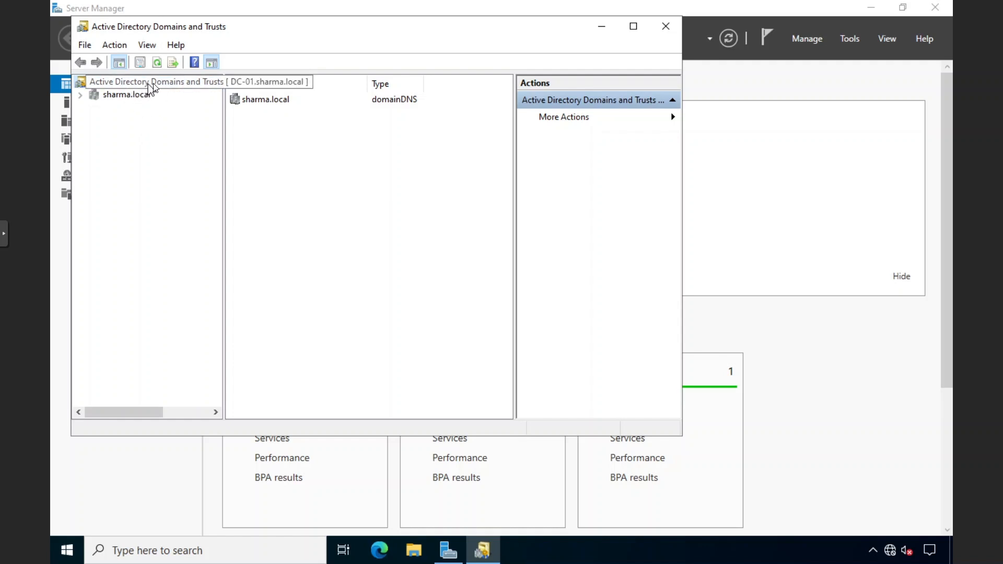
{"action": "right_click", "coordinate": [154, 83]}
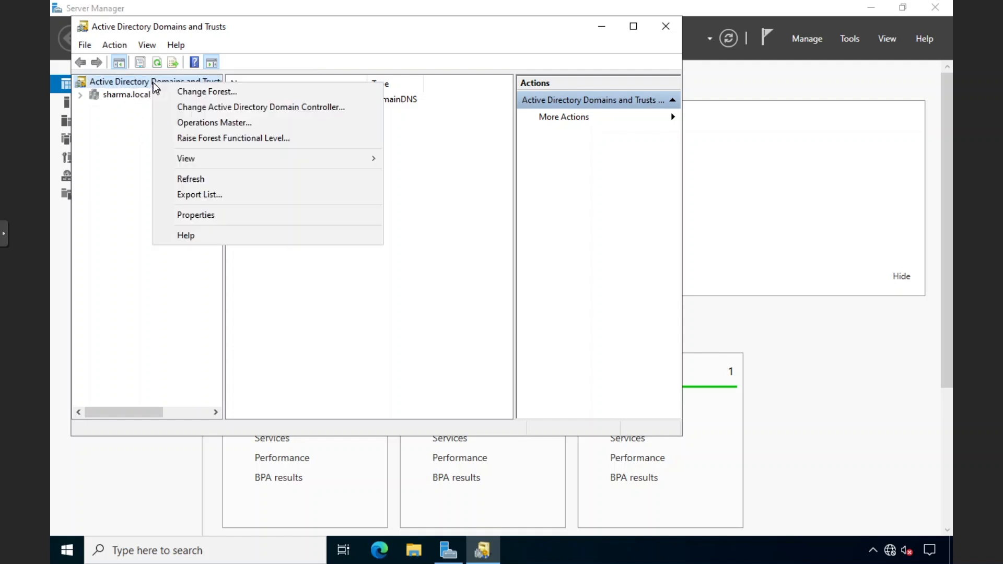
{"action": "left_click", "coordinate": [208, 124]}
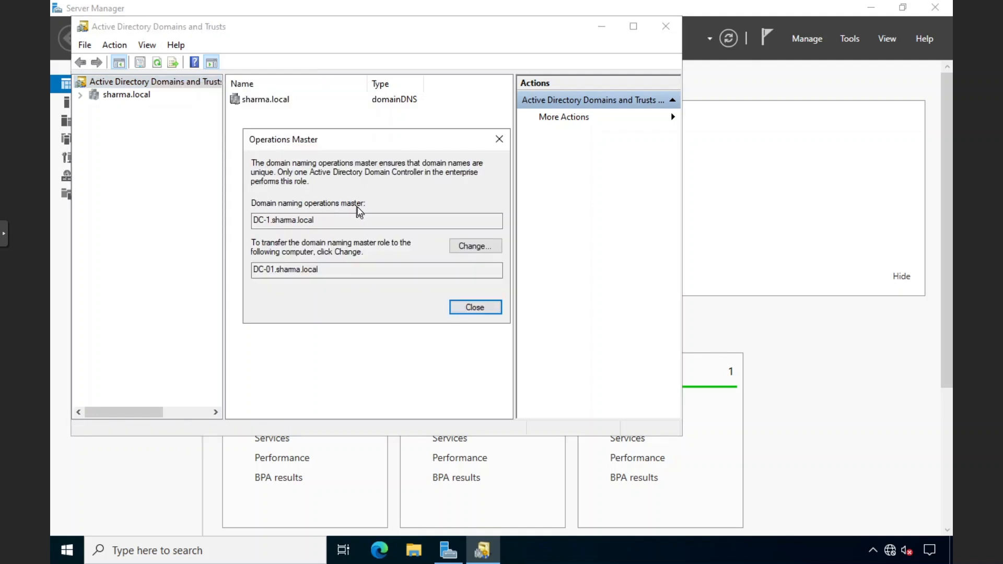
Transfer the domain naming master to DC-01.sharma.local and close the console
{"action": "left_click_drag", "start_coordinate": [259, 222], "coordinate": [318, 221]}
{"action": "left_click", "coordinate": [318, 221]}
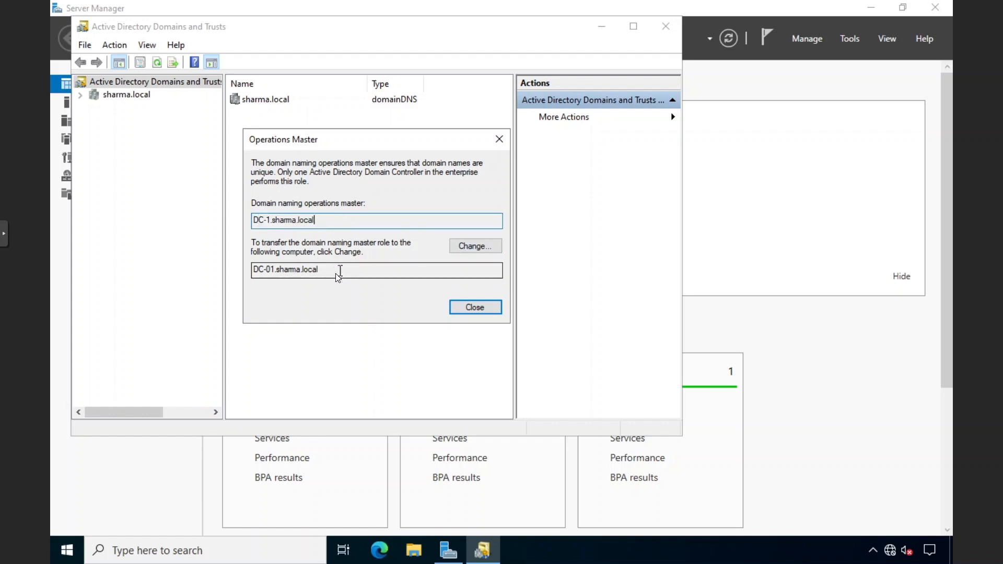
{"action": "left_click_drag", "start_coordinate": [340, 270], "coordinate": [295, 270]}
{"action": "left_click", "coordinate": [468, 246]}
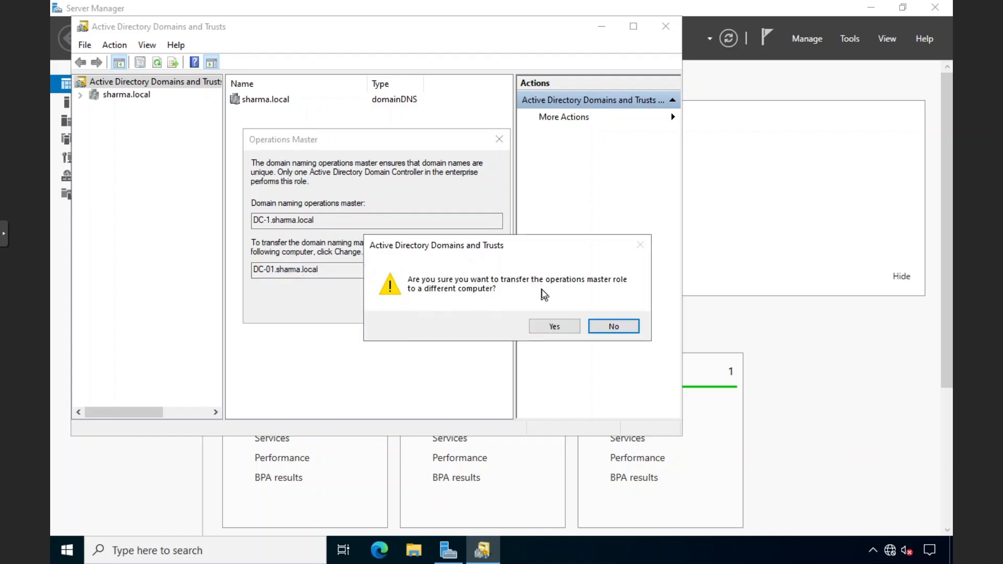
{"action": "left_click", "coordinate": [549, 325]}
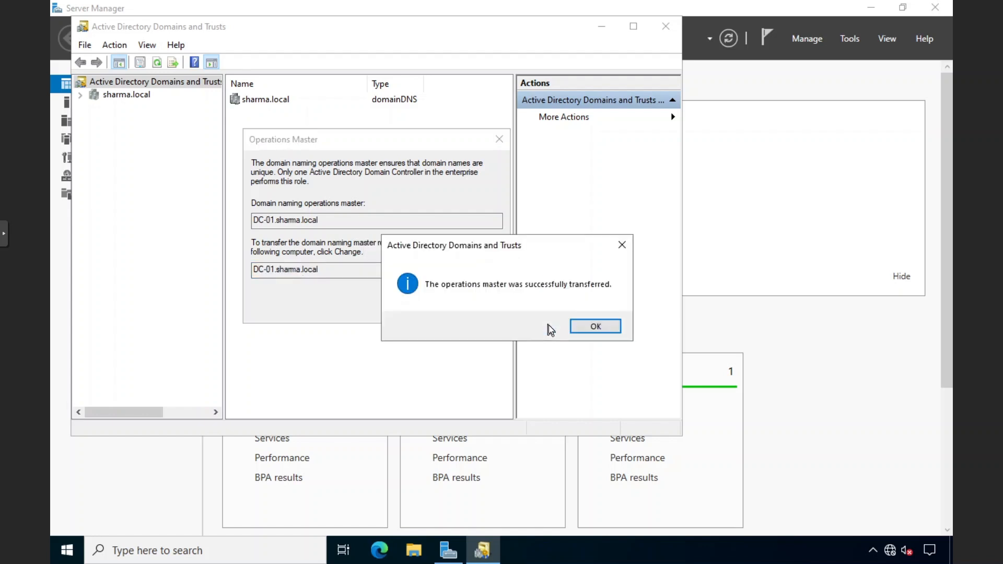
{"action": "left_click", "coordinate": [597, 327]}
{"action": "left_click", "coordinate": [481, 308]}
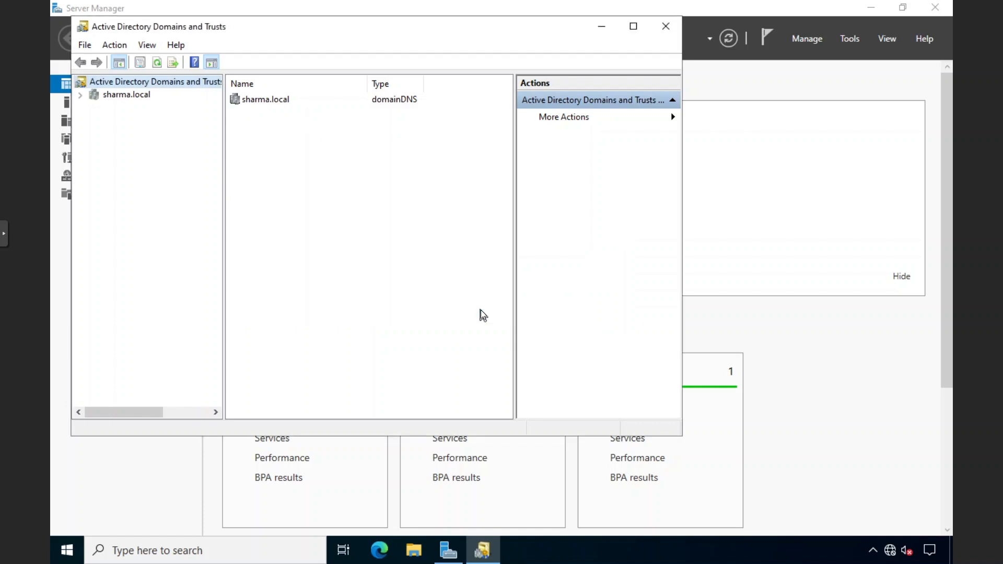
{"action": "left_click", "coordinate": [656, 29]}
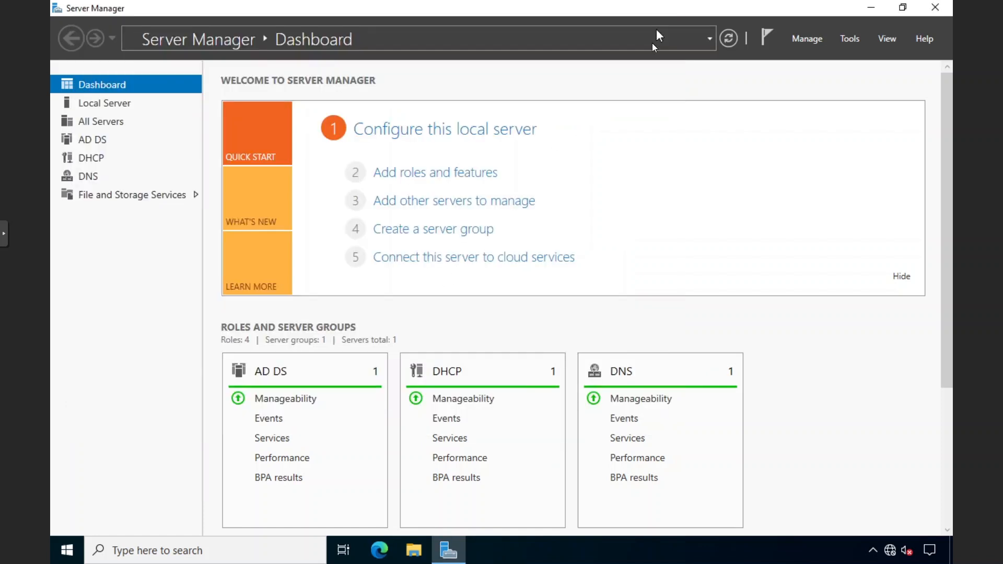
Launch Command Prompt via search and run netdom query fsmo
{"action": "left_click", "coordinate": [157, 548]}
{"action": "type", "text": "cmd"}
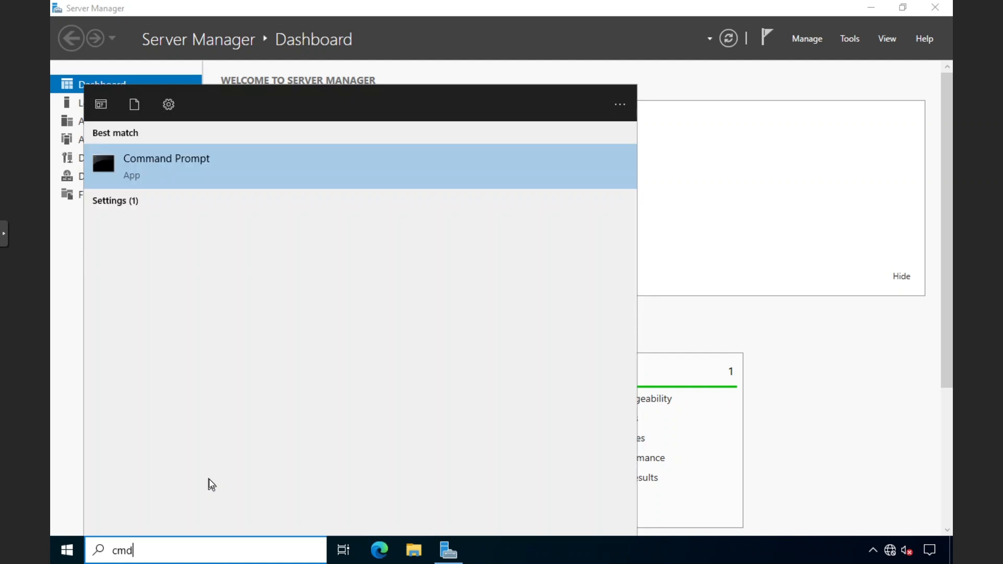
{"action": "key", "text": "Return"}
{"action": "type", "text": "net"}
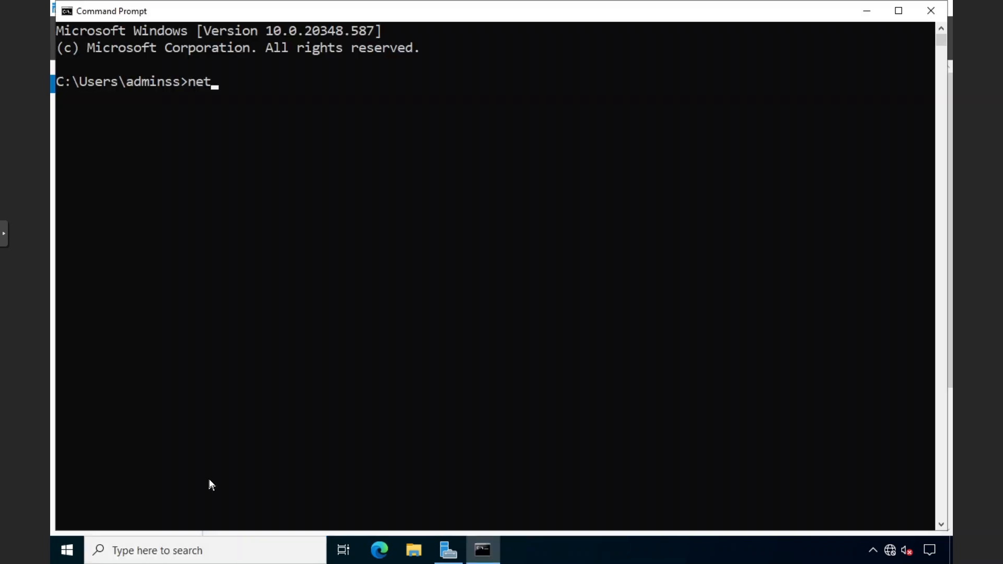
{"action": "type", "text": "dom query fsmo"}
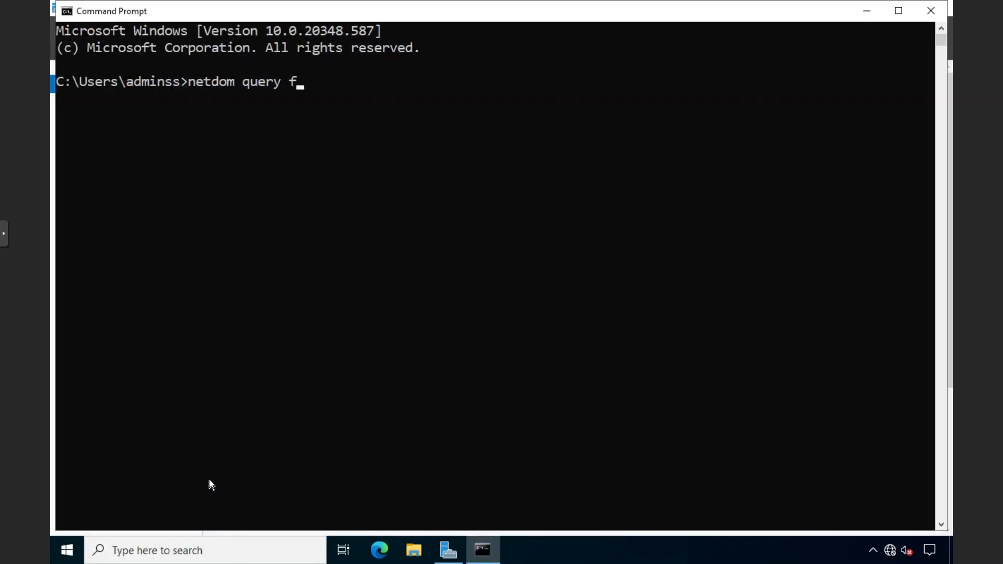
{"action": "key", "text": "Return"}
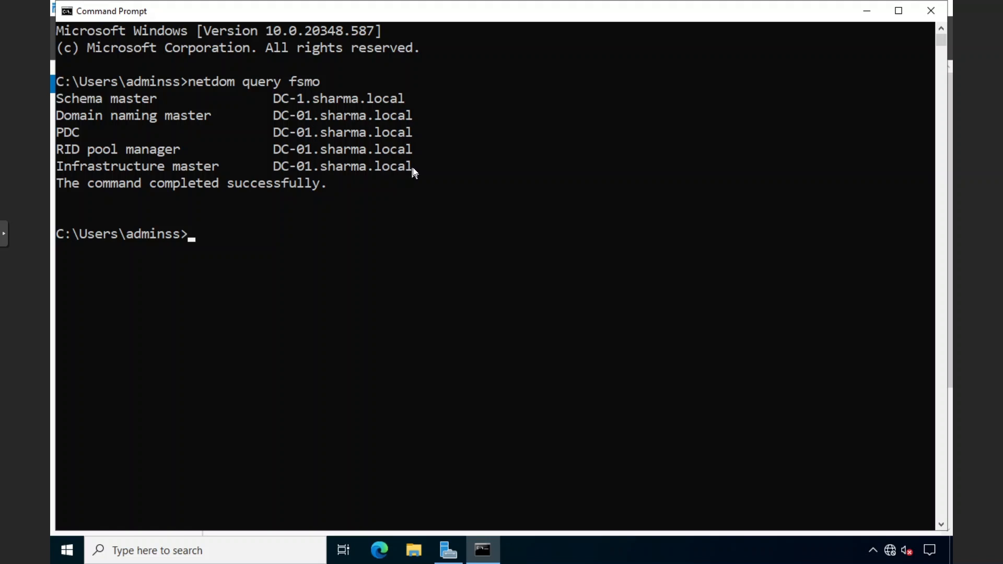
Highlight the four roles now on DC-01 and the Schema master still on DC-1
{"action": "left_click_drag", "start_coordinate": [412, 167], "coordinate": [57, 117]}
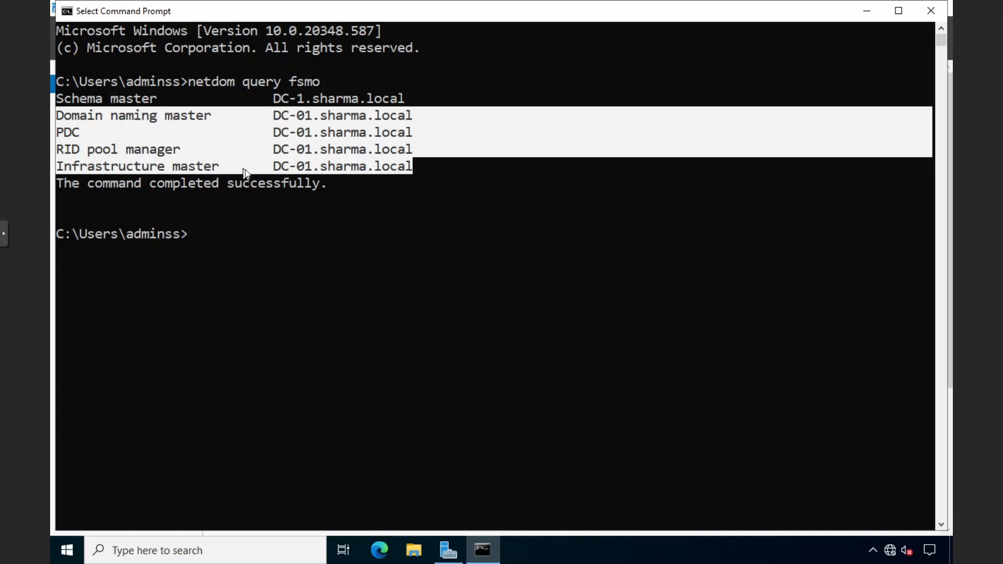
{"action": "left_click_drag", "start_coordinate": [155, 100], "coordinate": [113, 105]}
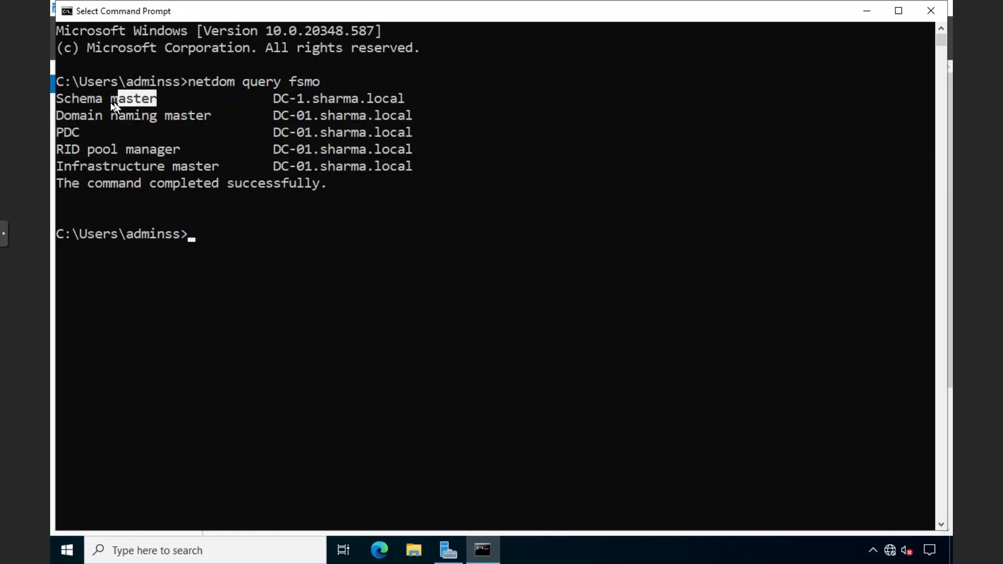
{"action": "left_click", "coordinate": [61, 102]}
{"action": "left_click", "coordinate": [276, 99]}
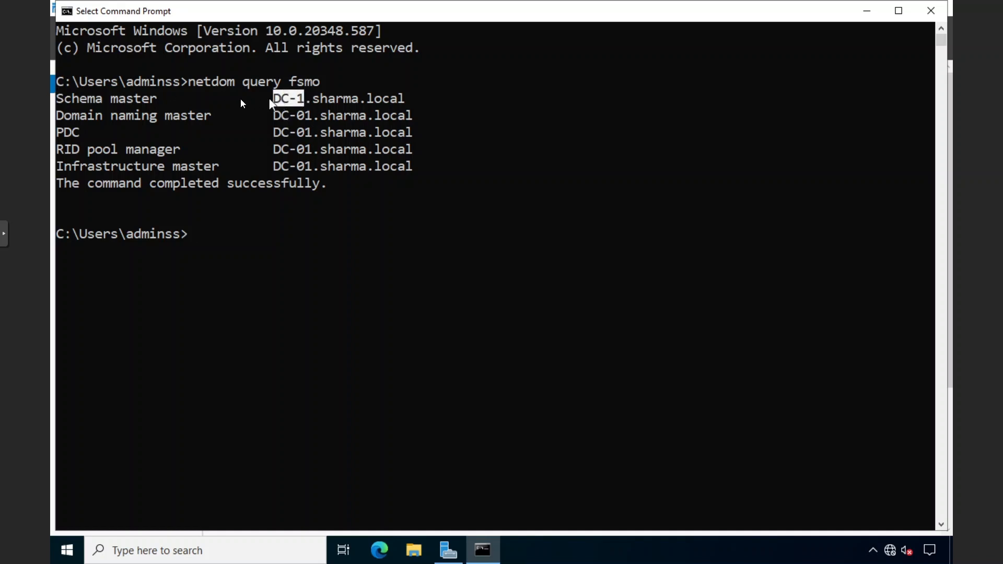
{"action": "left_click_drag", "start_coordinate": [154, 99], "coordinate": [58, 99]}
{"action": "left_click", "coordinate": [57, 99]}
{"action": "left_click_drag", "start_coordinate": [61, 96], "coordinate": [152, 105]}
{"action": "left_click", "coordinate": [152, 105]}
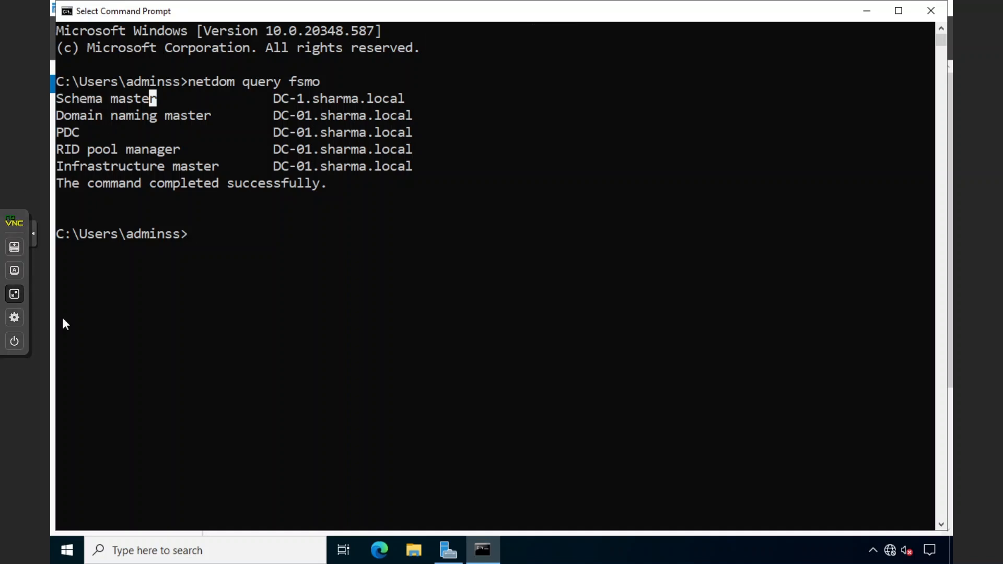
{"action": "left_click", "coordinate": [315, 284]}
Close the Command Prompt, reopen a standard one via search, and close it again
{"action": "left_click", "coordinate": [929, 11]}
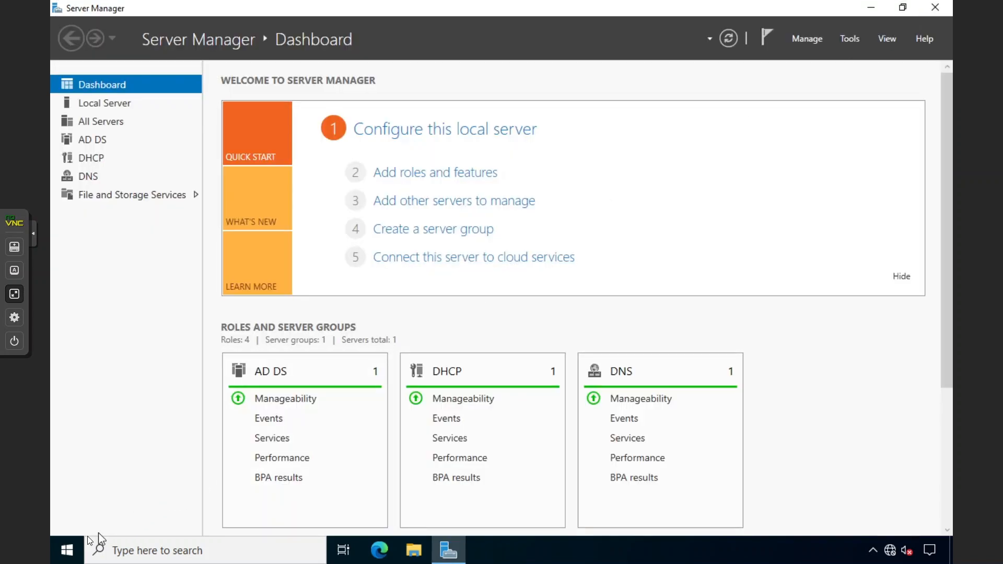
{"action": "left_click", "coordinate": [66, 549]}
{"action": "type", "text": "cmd"}
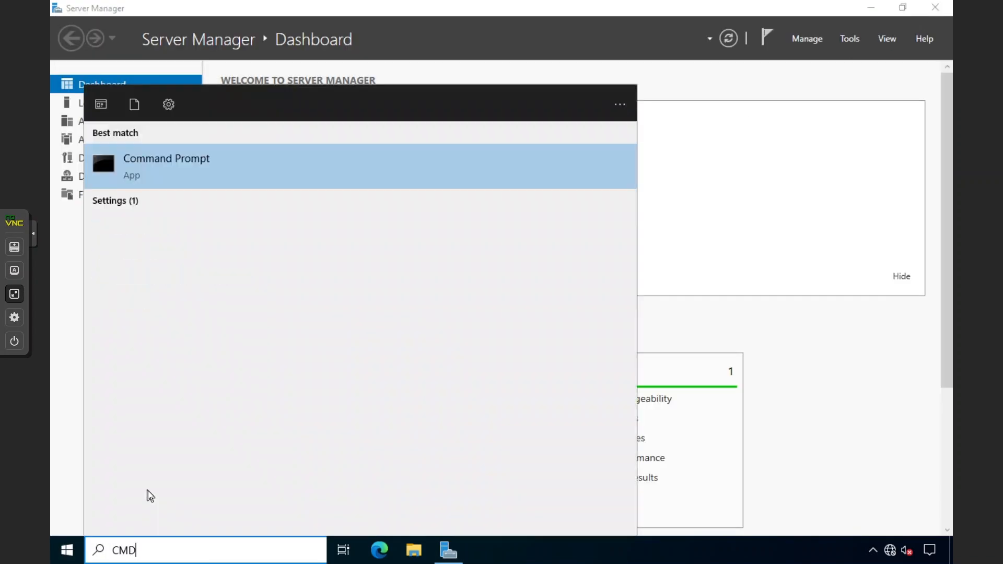
{"action": "key", "text": "Return"}
{"action": "left_click", "coordinate": [919, 15]}
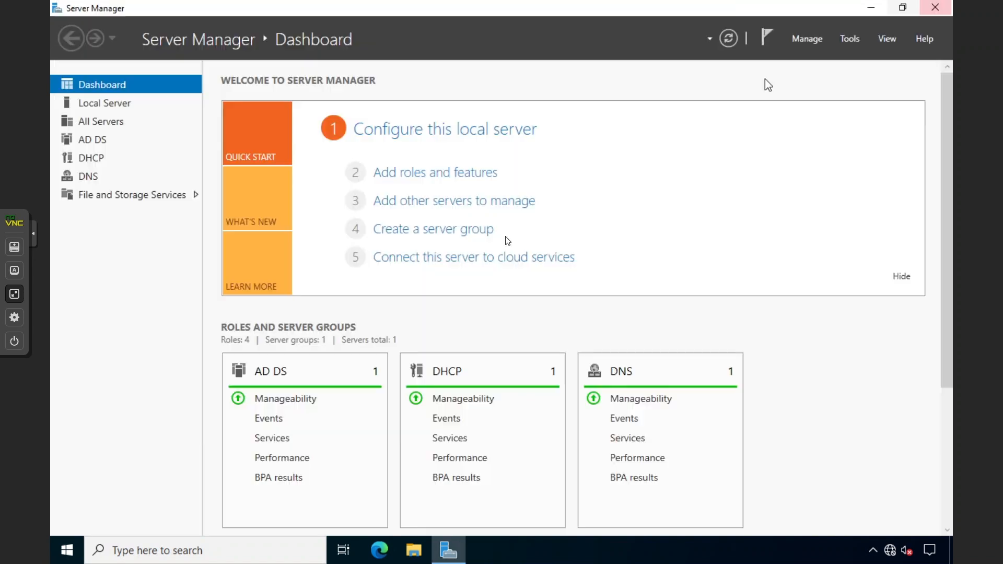
Launch Command Prompt as administrator from search and approve the UAC prompt
{"action": "left_click", "coordinate": [112, 536]}
{"action": "type", "text": "CMD"}
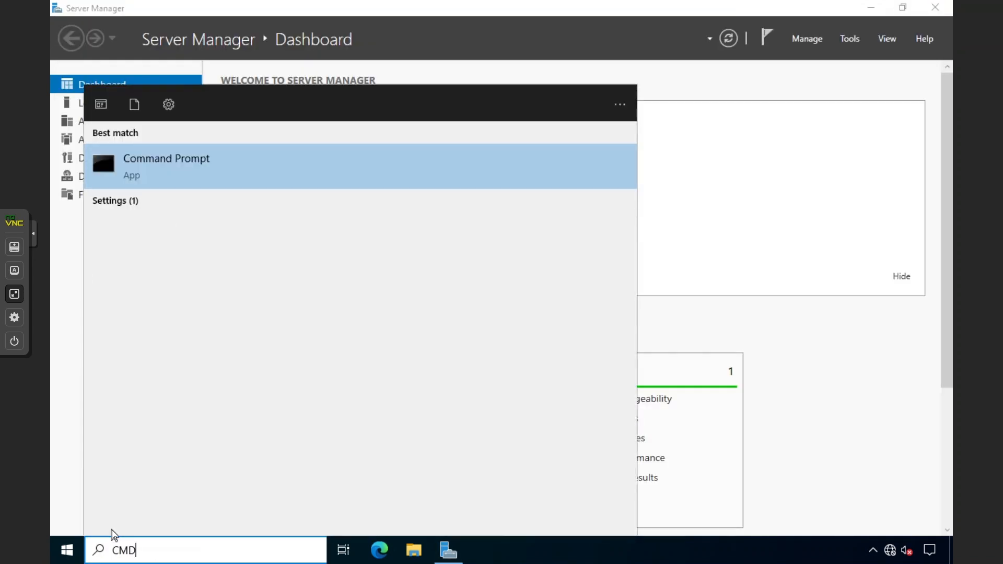
{"action": "right_click", "coordinate": [298, 178]}
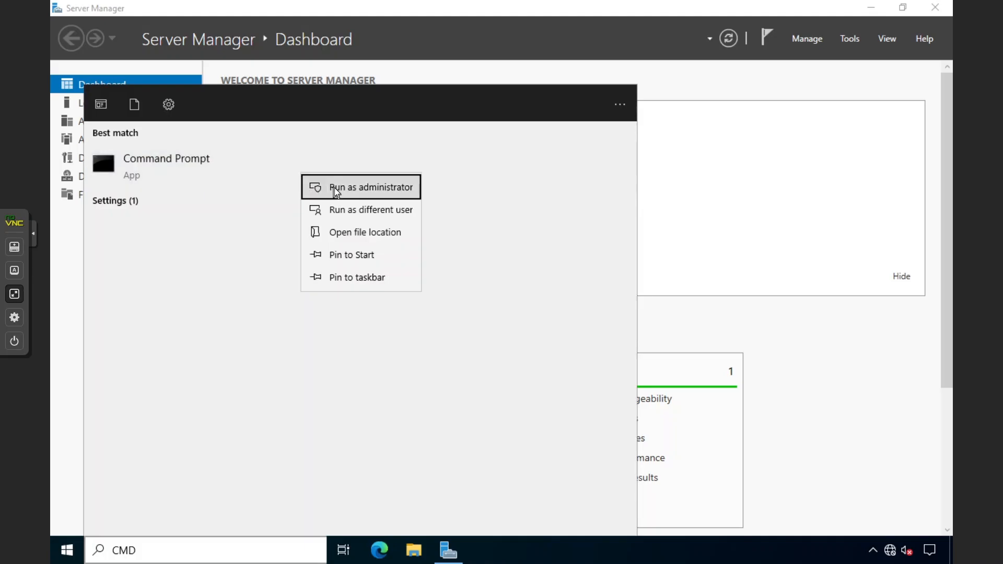
{"action": "left_click", "coordinate": [361, 187]}
{"action": "left_click", "coordinate": [433, 371]}
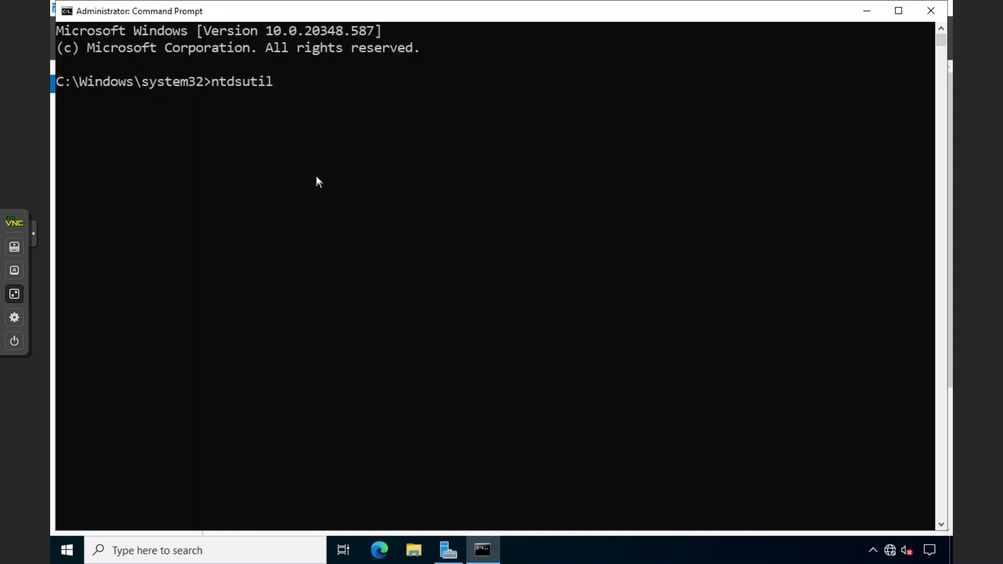
Start ntdsutil and enter the roles, then server connections, context
{"action": "key", "text": "Return"}
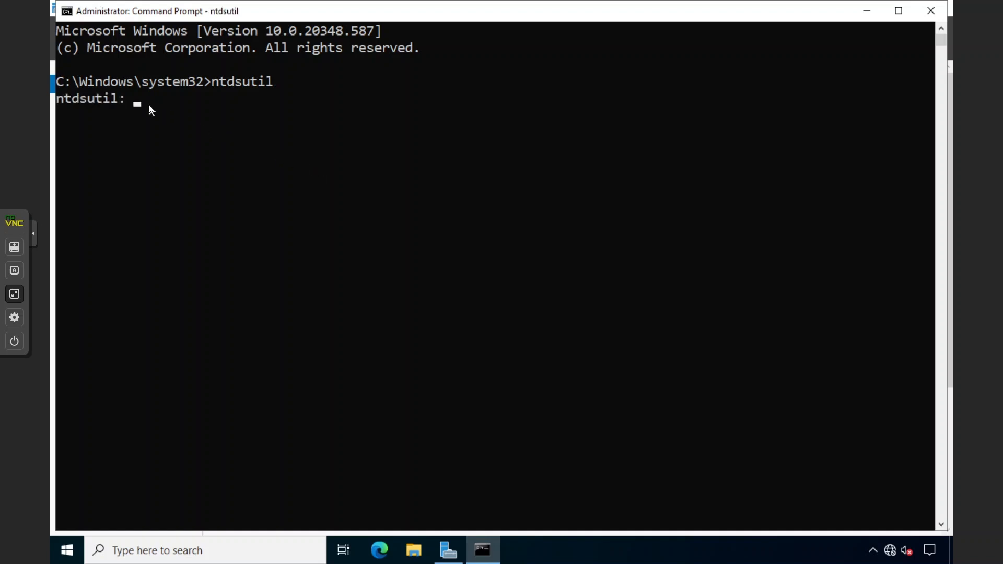
{"action": "type", "text": "roles"}
{"action": "key", "text": "Return"}
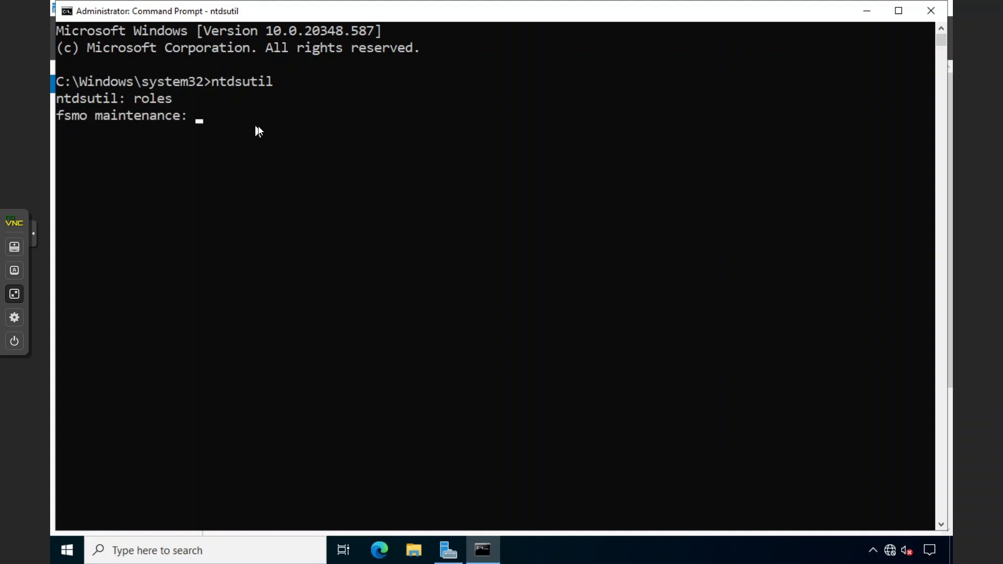
{"action": "type", "text": "connections"}
{"action": "key", "text": "Return"}
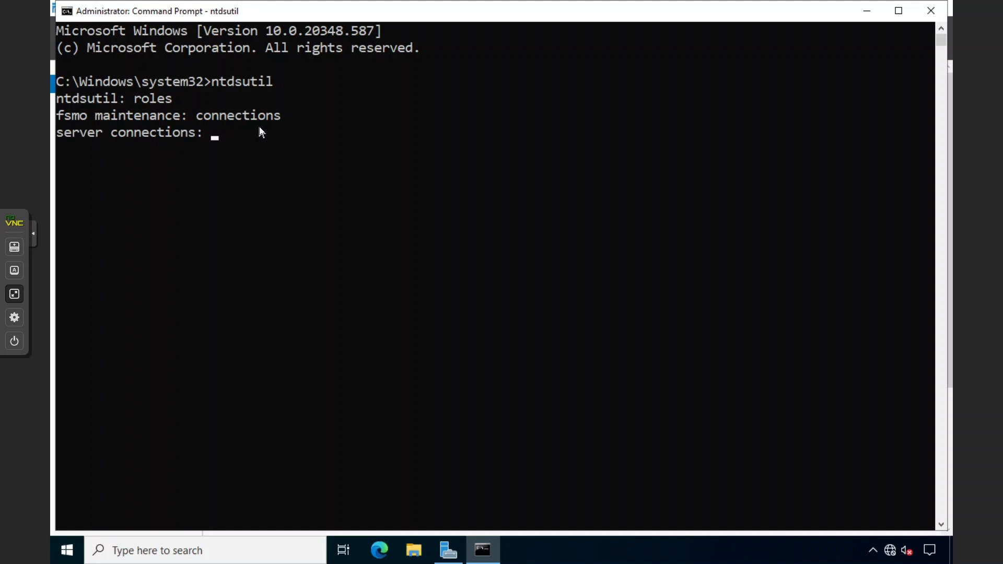
{"action": "type", "text": "connect to server"}
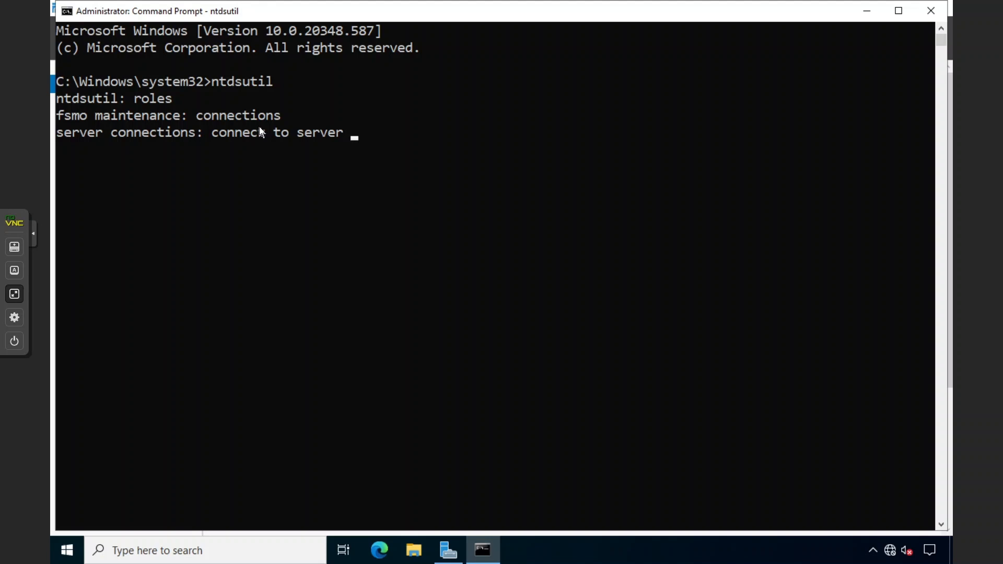
Check the server name in Server Manager, then connect ntdsutil to DC-01.sharma.local
{"action": "left_click_drag", "start_coordinate": [239, 15], "coordinate": [393, 166]}
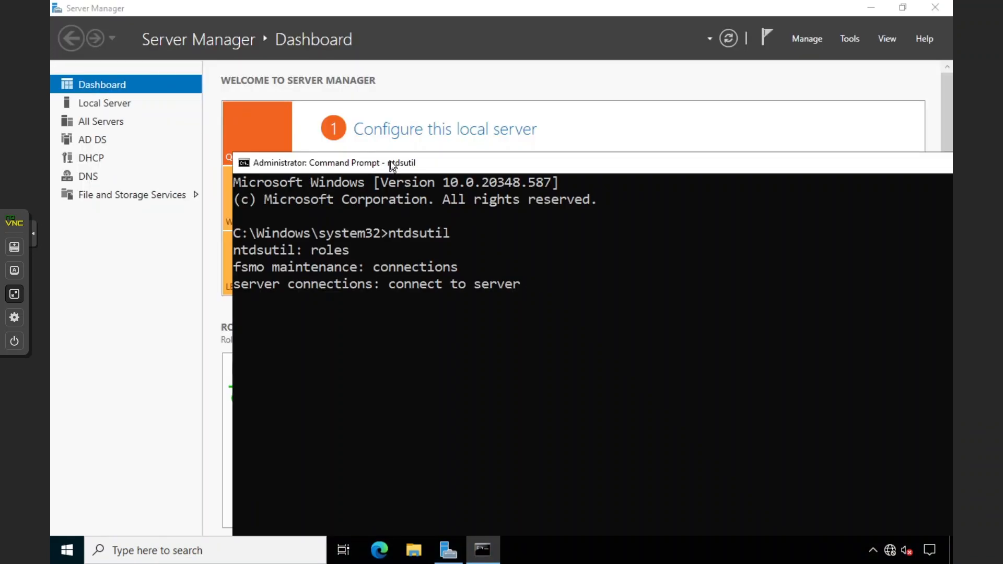
{"action": "left_click", "coordinate": [198, 224]}
{"action": "left_click", "coordinate": [123, 107]}
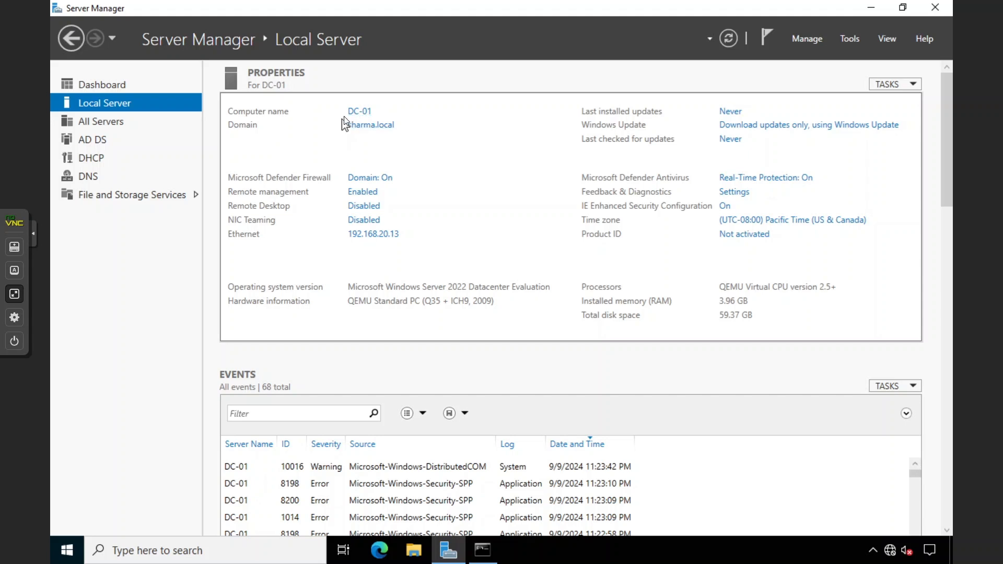
{"action": "left_click", "coordinate": [478, 547]}
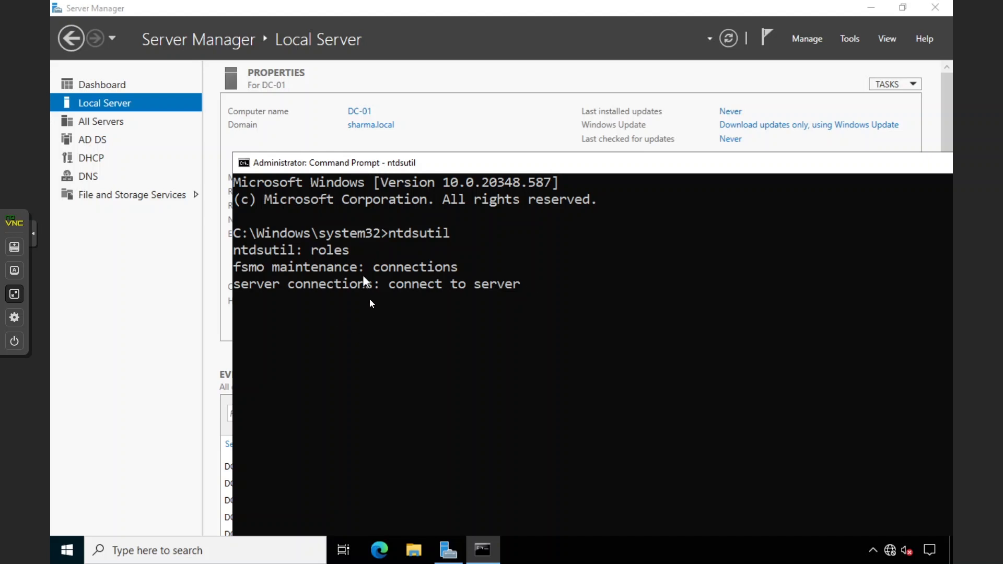
{"action": "double_click", "coordinate": [369, 163]}
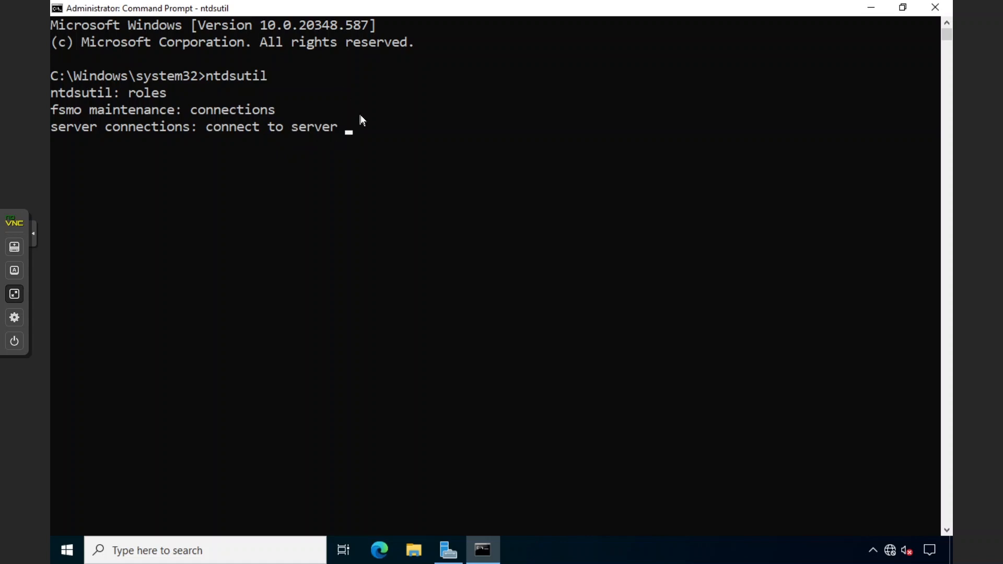
{"action": "left_click_drag", "start_coordinate": [351, 10], "coordinate": [405, 135]}
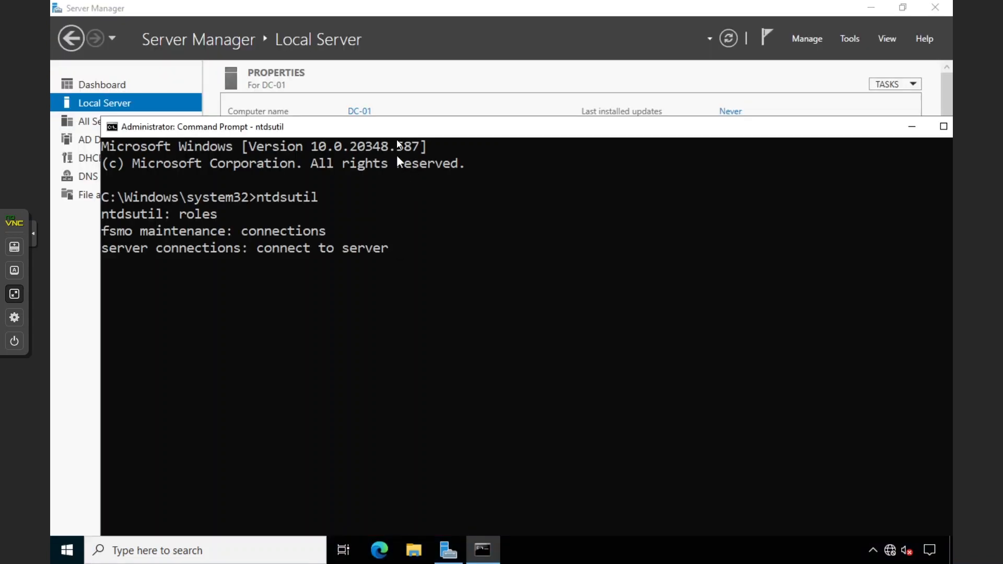
{"action": "type", "text": "DC-01.sharma.local"}
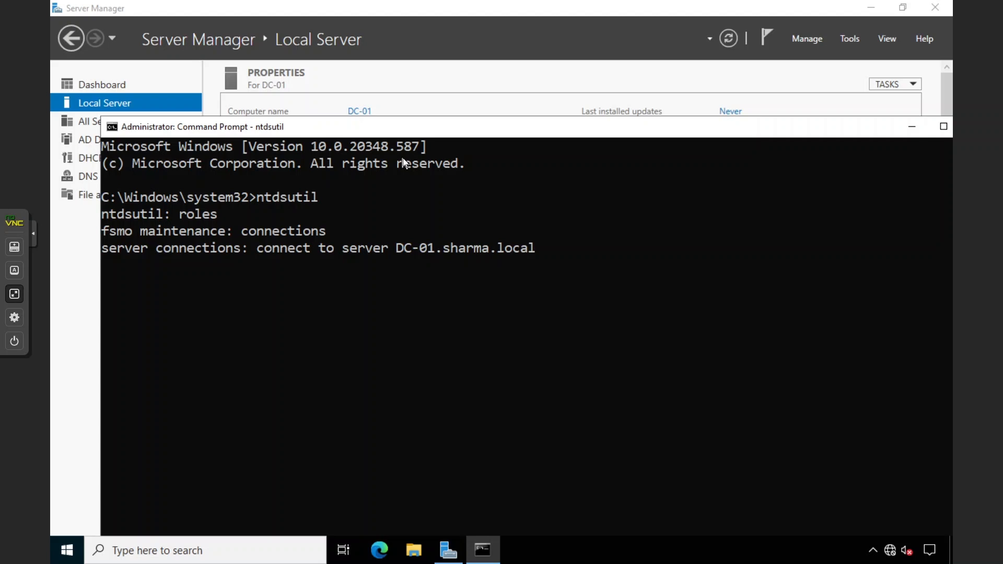
{"action": "double_click", "coordinate": [372, 125]}
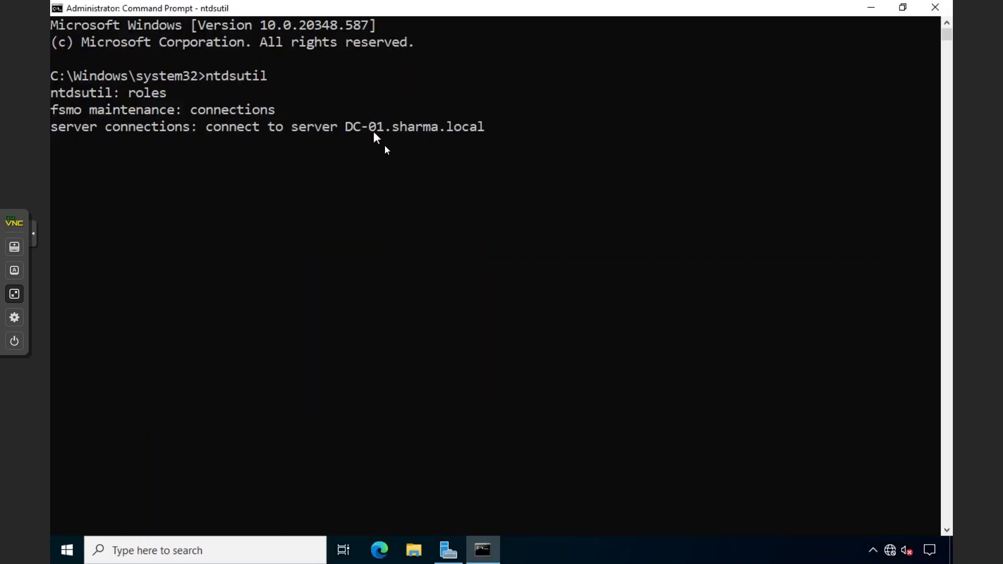
{"action": "key", "text": "Return"}
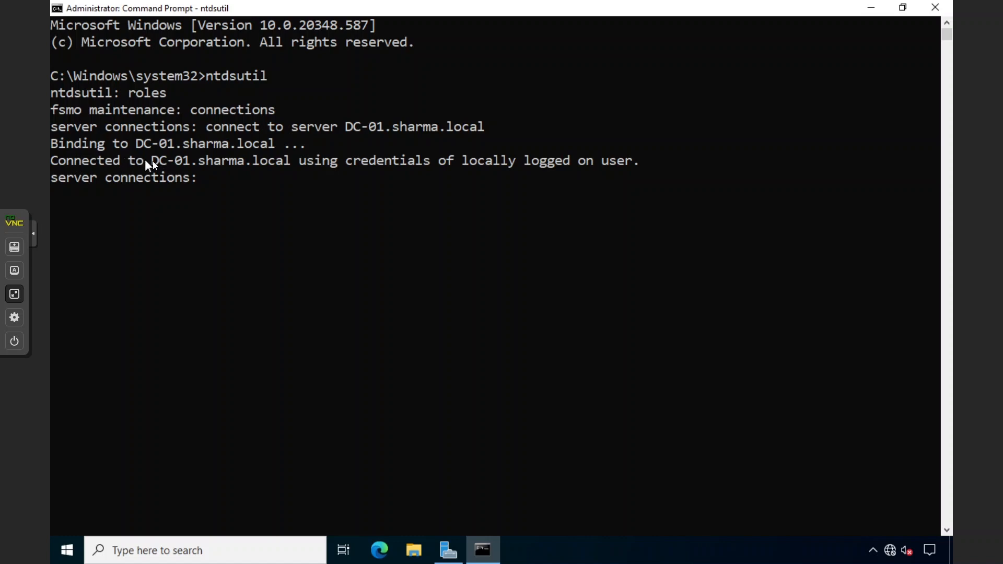
{"action": "left_click_drag", "start_coordinate": [151, 161], "coordinate": [181, 164]}
{"action": "left_click_drag", "start_coordinate": [291, 160], "coordinate": [575, 161]}
Check the signed-in account from the Start menu, then return to the ntdsutil console
{"action": "left_click", "coordinate": [566, 161]}
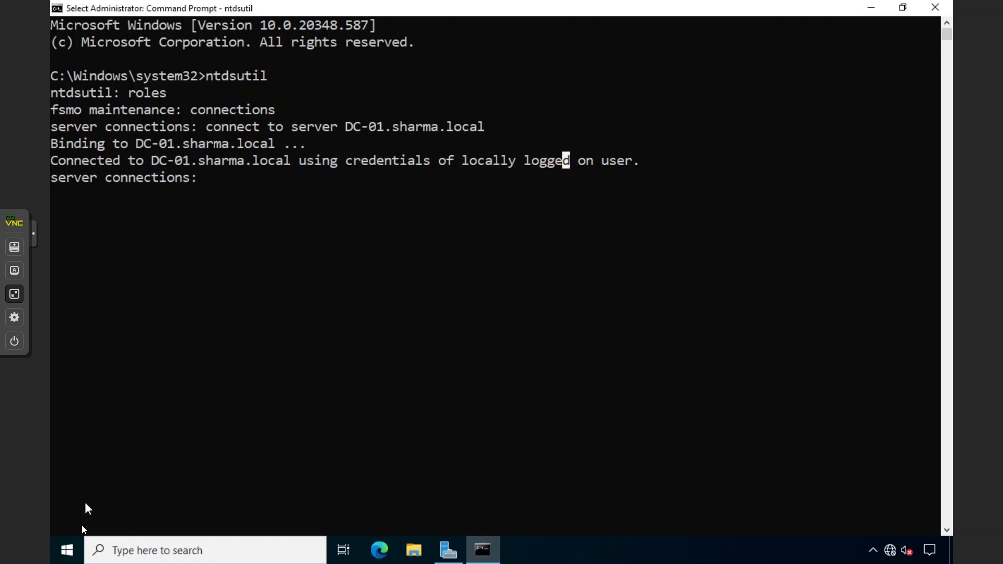
{"action": "left_click", "coordinate": [67, 550]}
{"action": "left_click", "coordinate": [72, 386]}
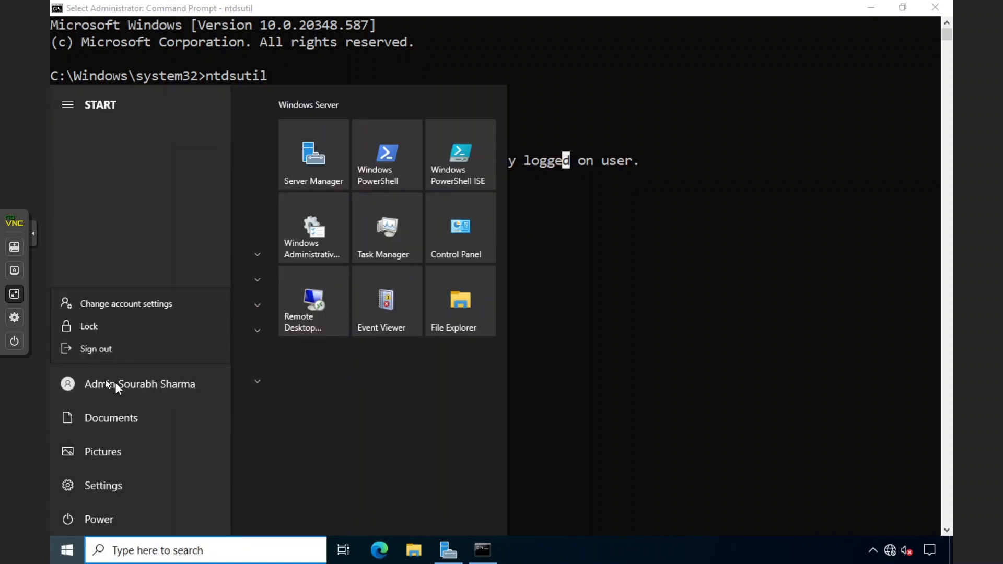
{"action": "left_click", "coordinate": [541, 287]}
{"action": "left_click", "coordinate": [559, 203]}
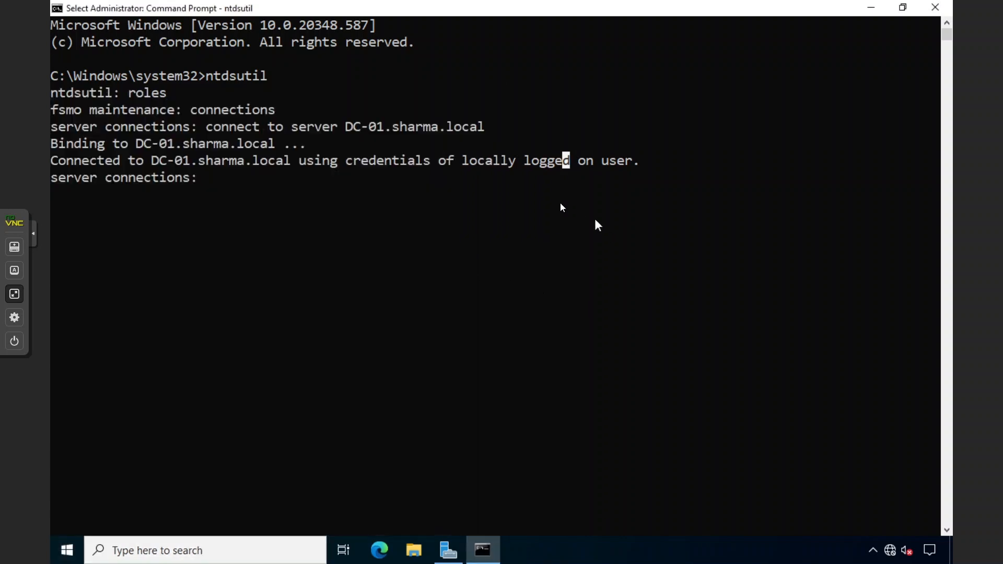
{"action": "left_click", "coordinate": [496, 161]}
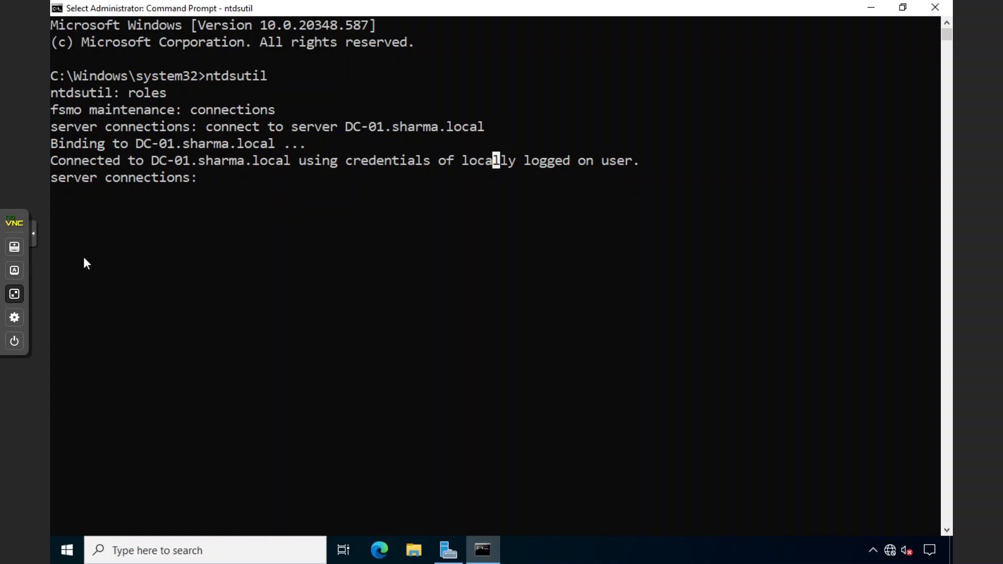
Try 'transfer schema master', then quit the server connections context
{"action": "left_click", "coordinate": [315, 236]}
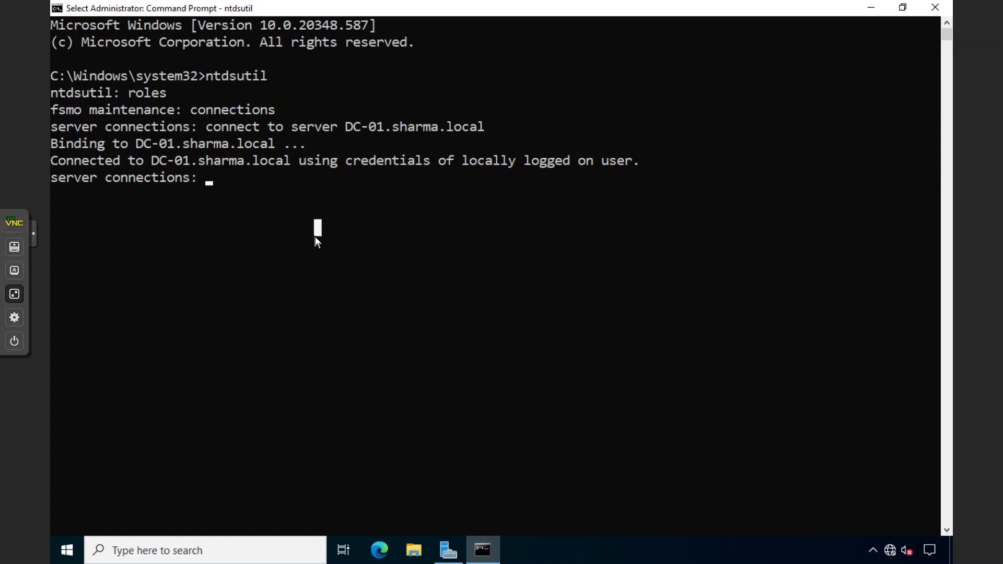
{"action": "type", "text": "t"}
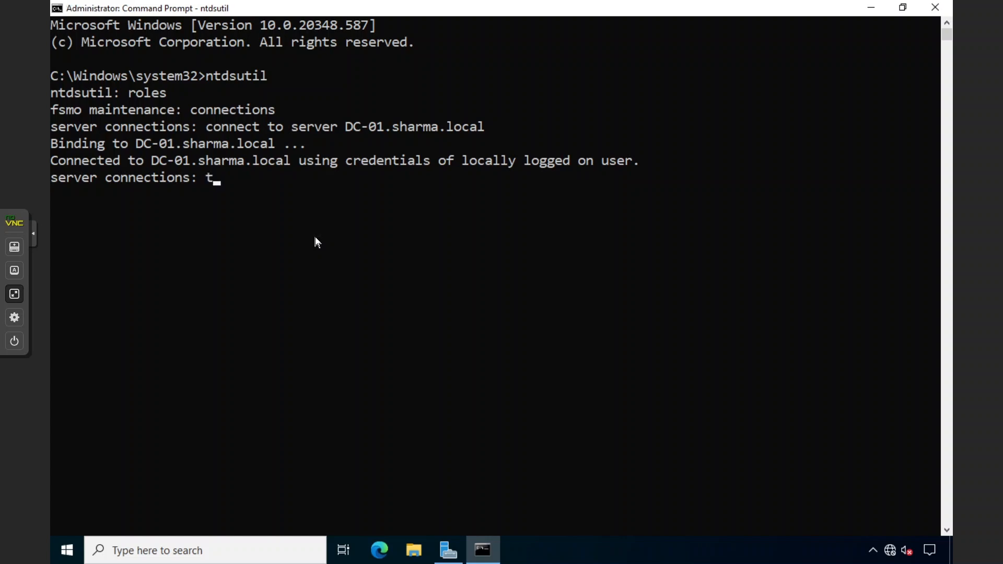
{"action": "type", "text": "ransfer schema master"}
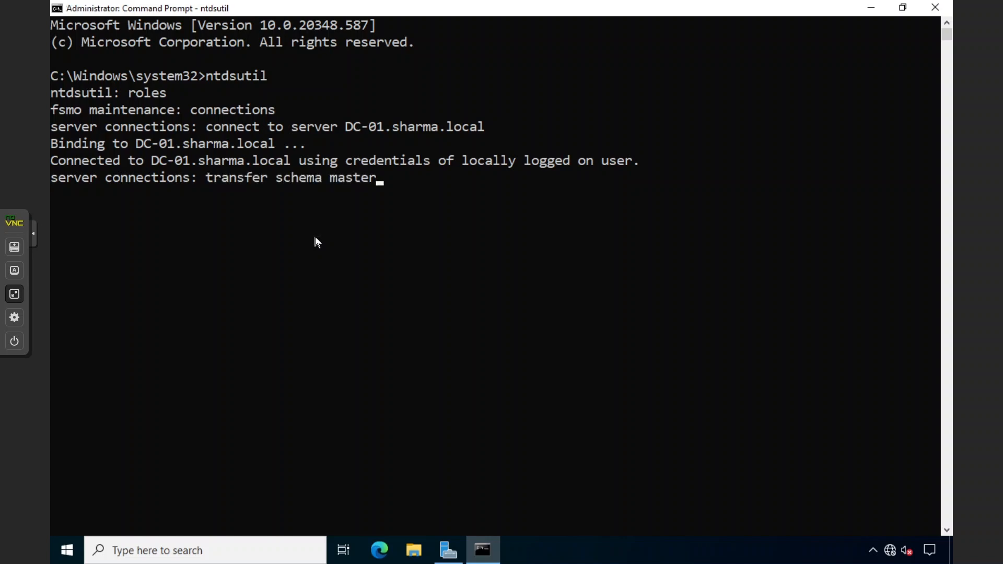
{"action": "key", "text": "Return"}
{"action": "type", "text": "quit"}
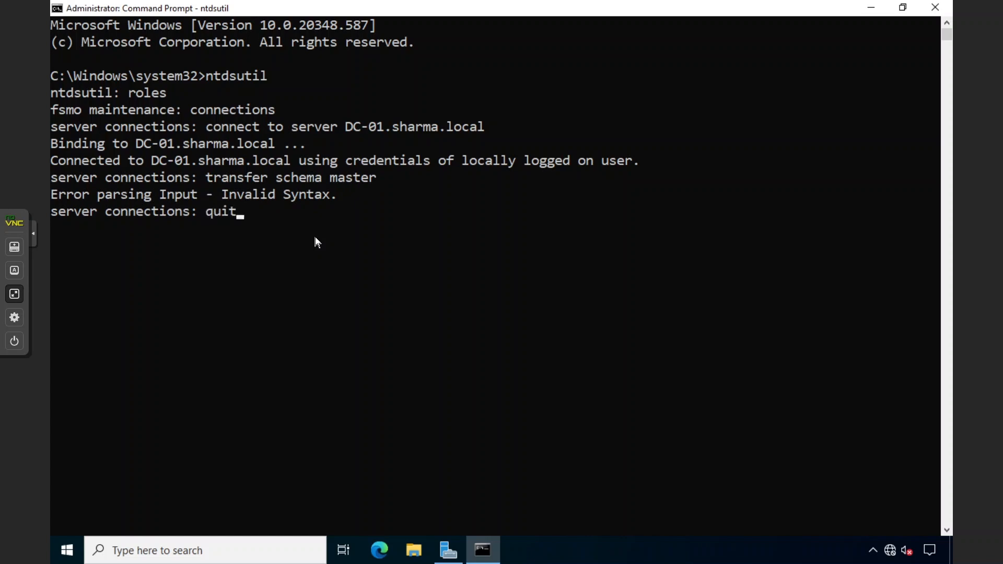
{"action": "key", "text": "Return"}
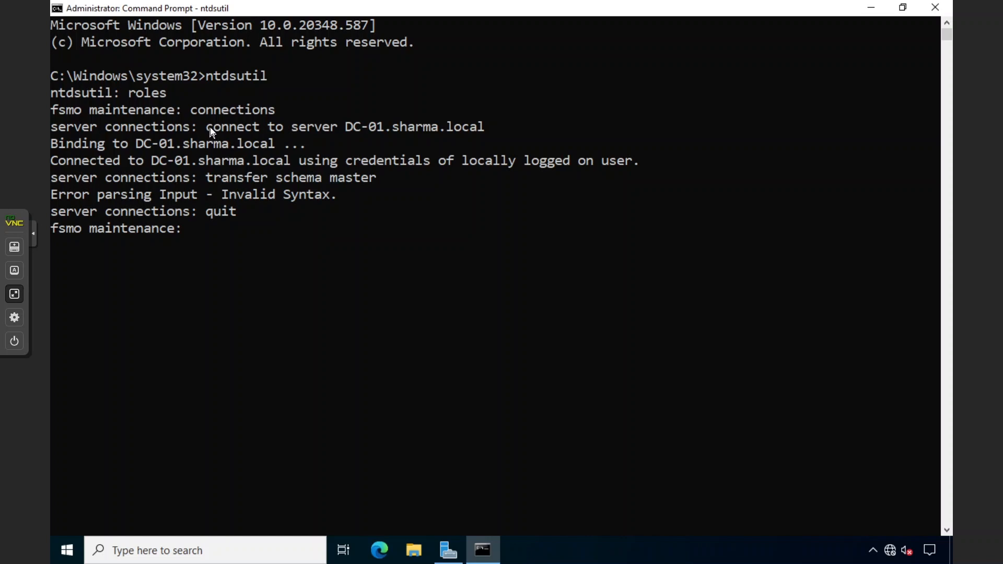
Transfer the Schema Master role to DC-01, confirming the prompt, and review the role holders
{"action": "left_click_drag", "start_coordinate": [207, 126], "coordinate": [410, 126]}
{"action": "left_click", "coordinate": [465, 126]}
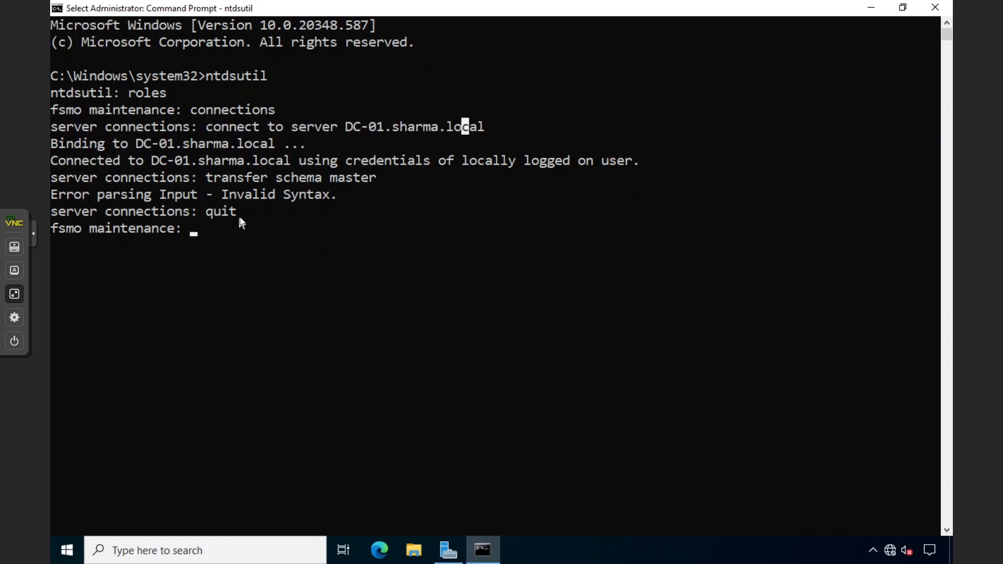
{"action": "left_click_drag", "start_coordinate": [240, 212], "coordinate": [218, 212]}
{"action": "key", "text": "Escape"}
{"action": "type", "text": "transfe"}
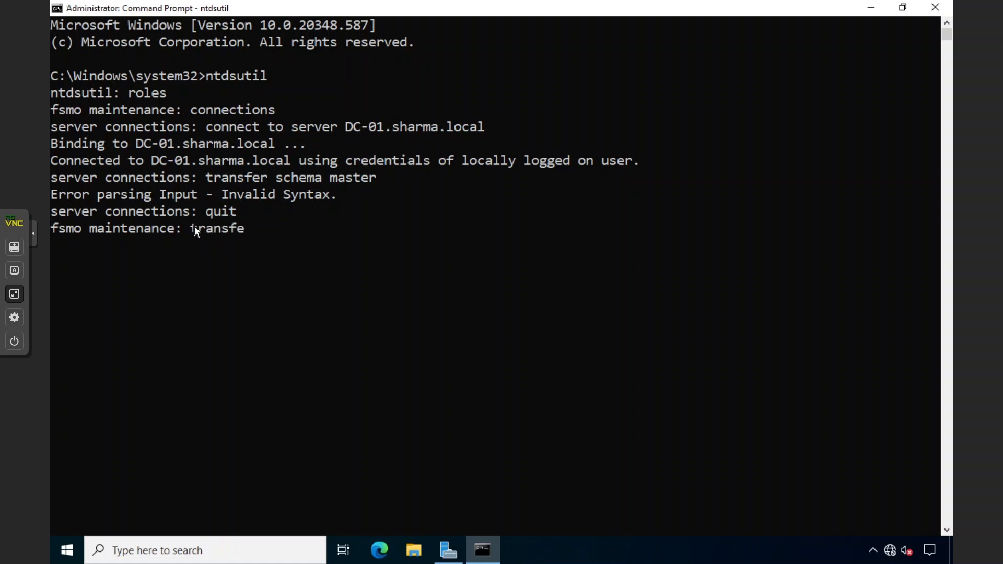
{"action": "type", "text": "r schema mas"}
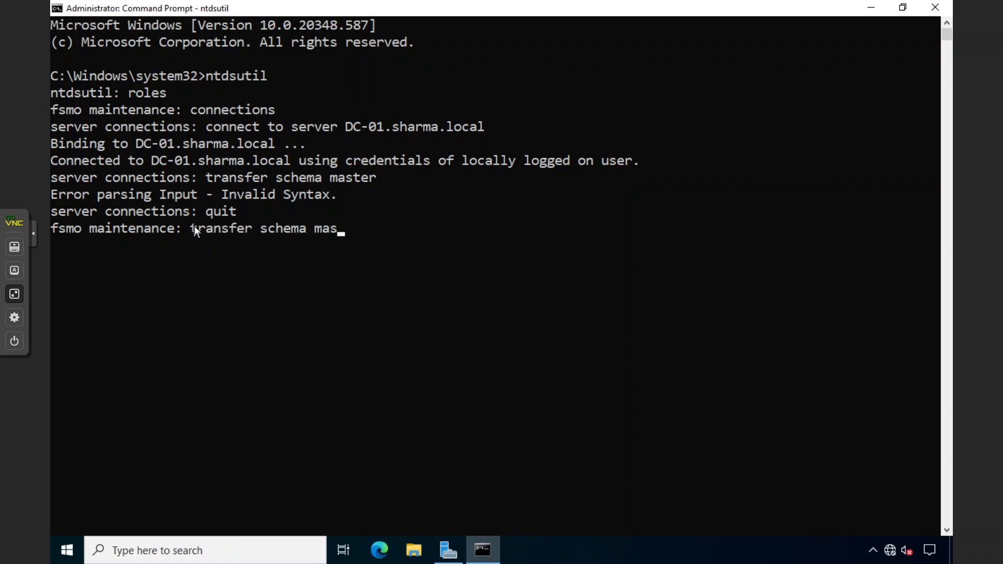
{"action": "type", "text": "ter"}
{"action": "key", "text": "Return"}
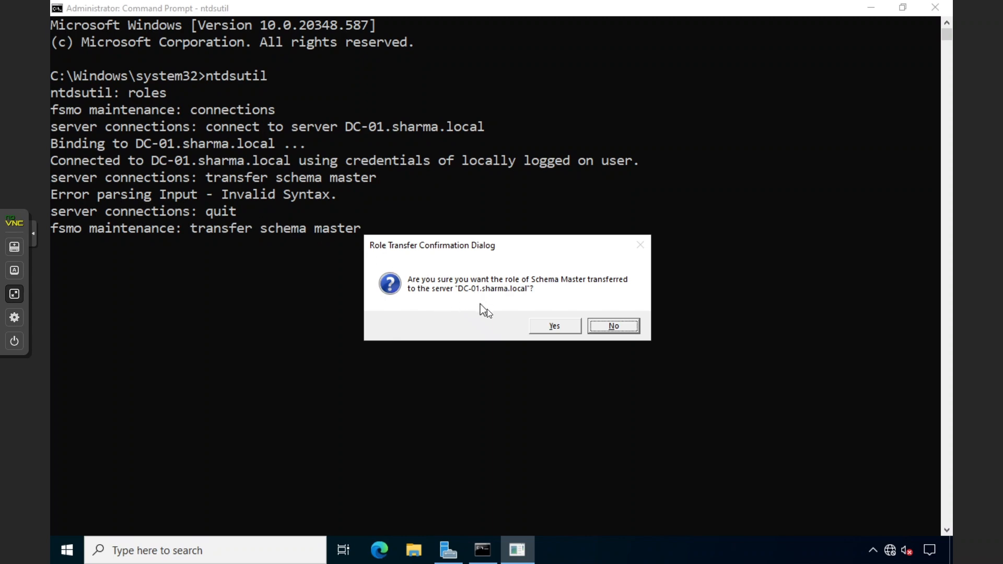
{"action": "left_click", "coordinate": [555, 325]}
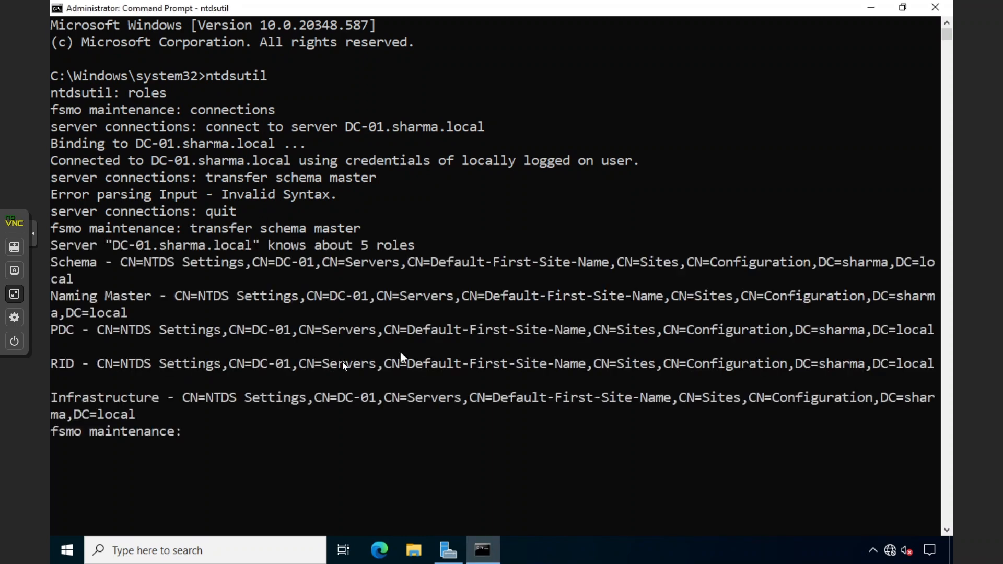
{"action": "left_click_drag", "start_coordinate": [184, 427], "coordinate": [89, 262]}
{"action": "left_click", "coordinate": [233, 329]}
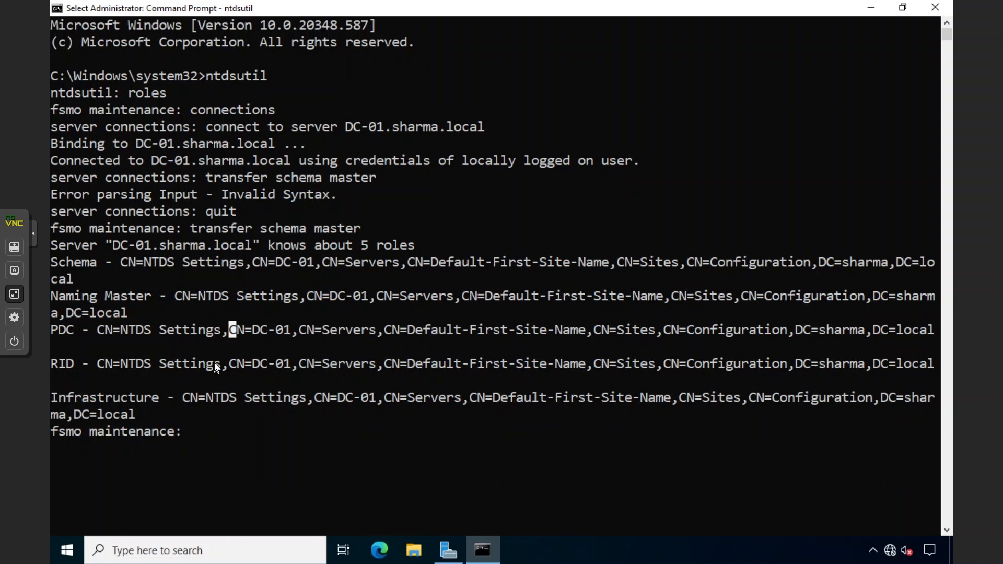
Quit ntdsutil back to the system prompt and clear the console with cls
{"action": "left_click", "coordinate": [349, 364]}
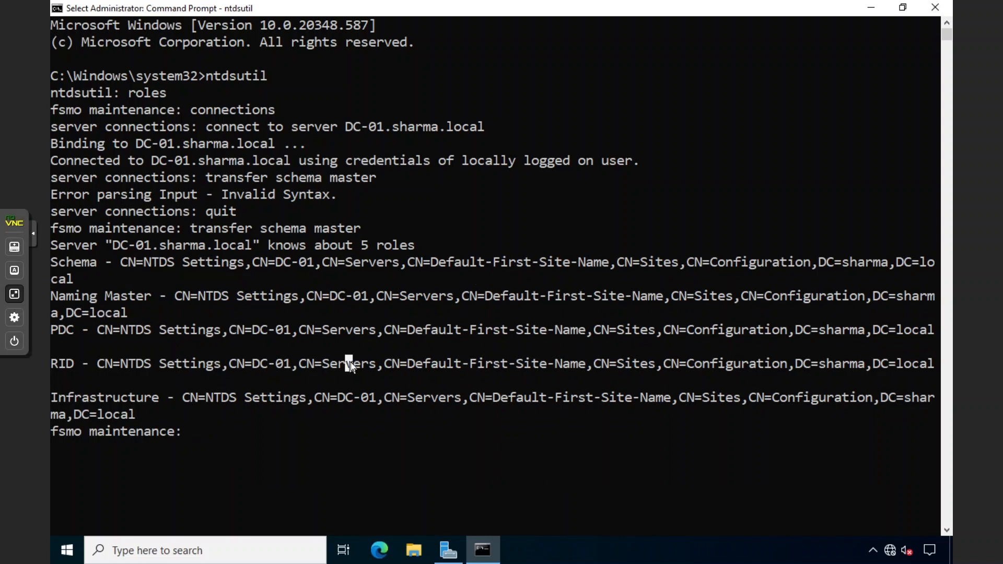
{"action": "type", "text": "quit"}
{"action": "key", "text": "Return"}
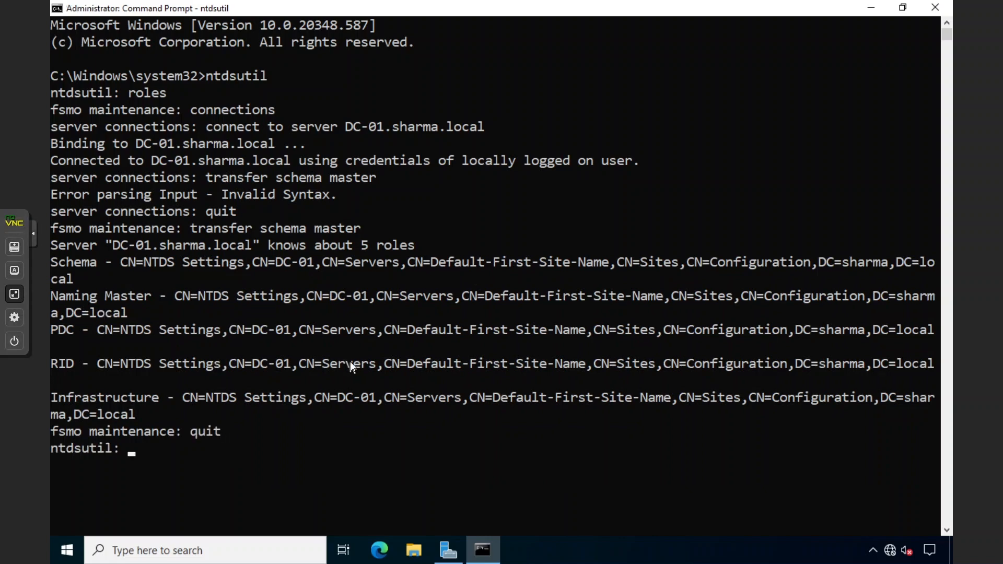
{"action": "type", "text": "quit"}
{"action": "key", "text": "Return"}
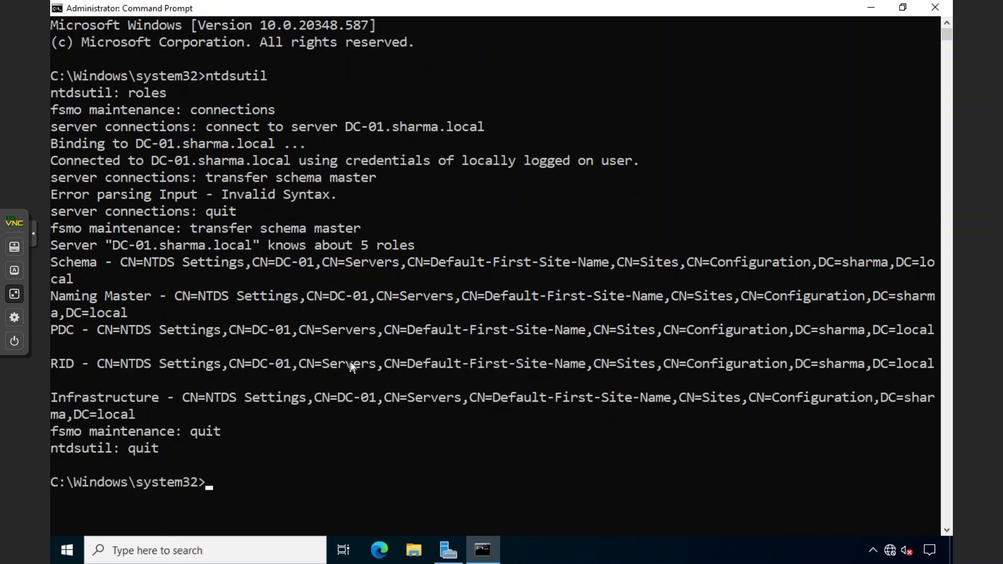
{"action": "type", "text": "cls"}
{"action": "key", "text": "Return"}
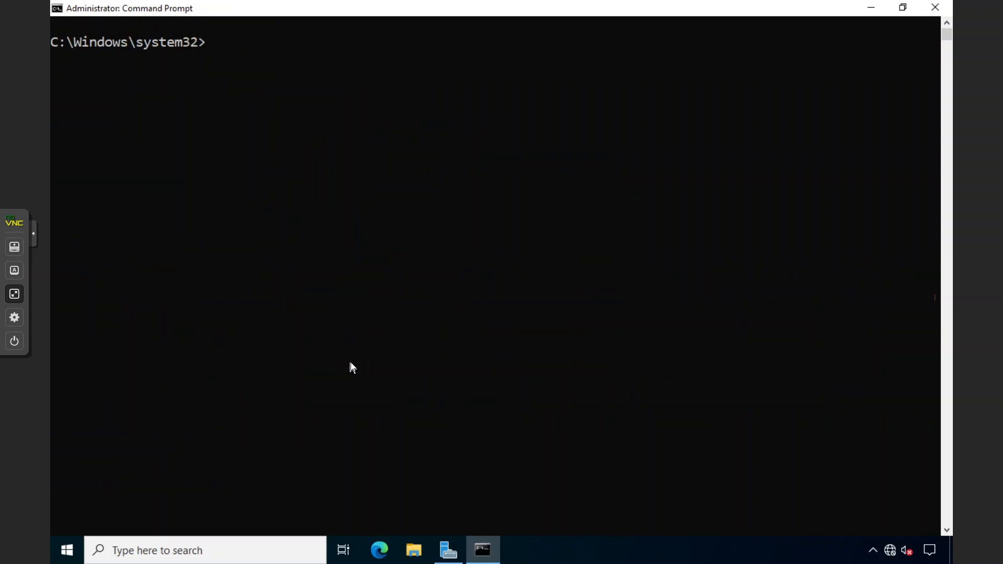
Run netdom query fsmo and verify every role lists DC-01.sharma.local
{"action": "type", "text": "netdom quer"}
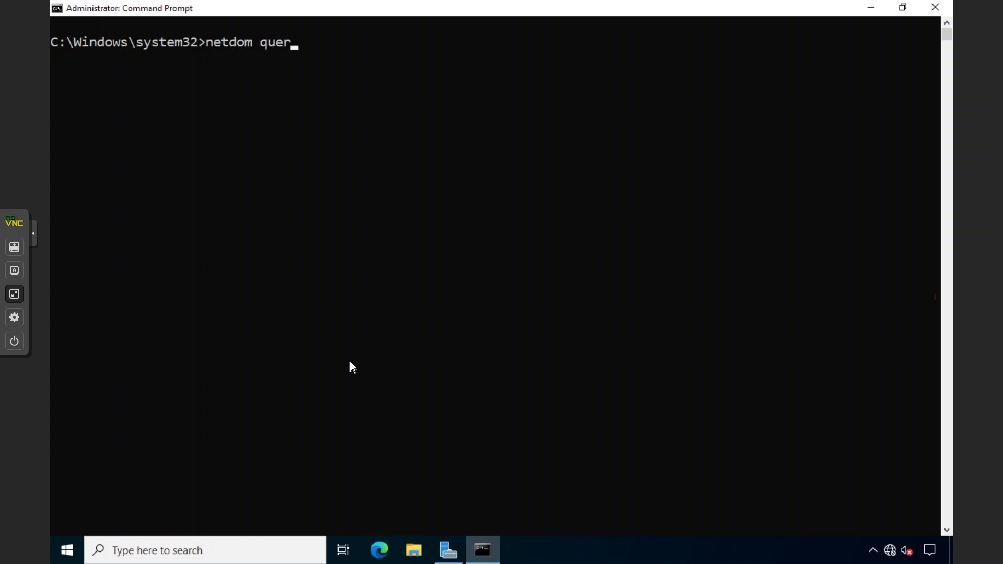
{"action": "type", "text": "y fsmo"}
{"action": "key", "text": "Return"}
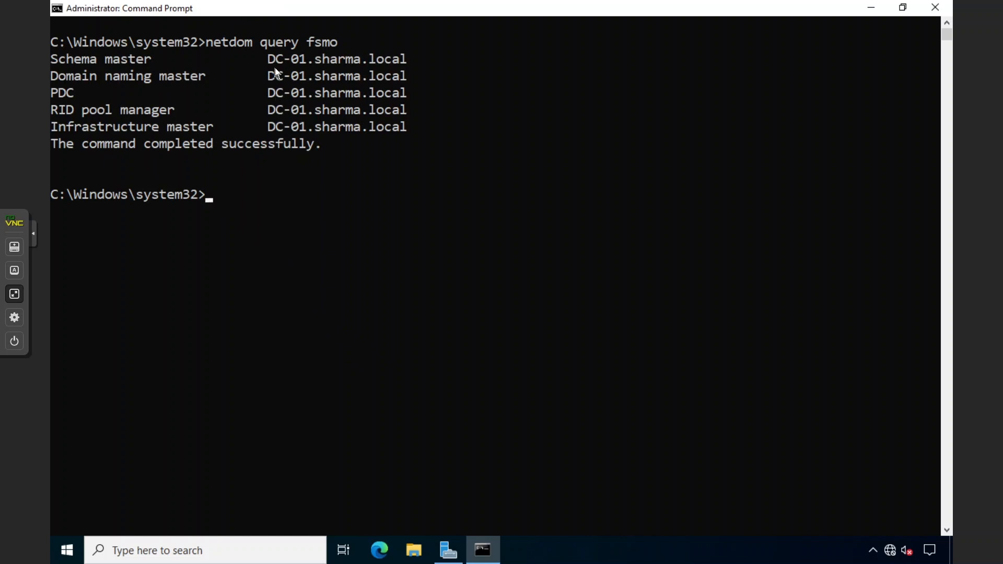
{"action": "left_click_drag", "start_coordinate": [403, 125], "coordinate": [54, 64]}
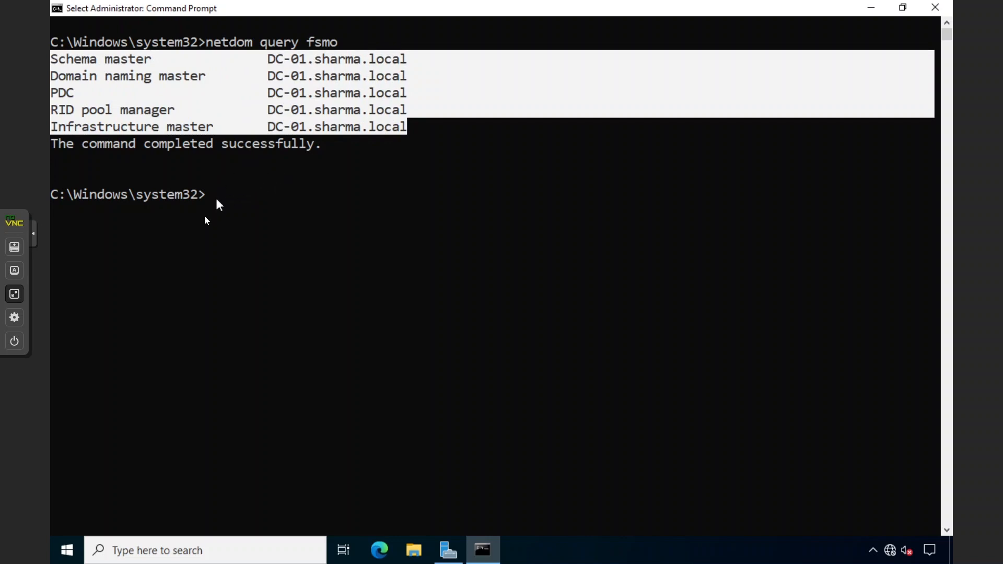
{"action": "left_click", "coordinate": [126, 129]}
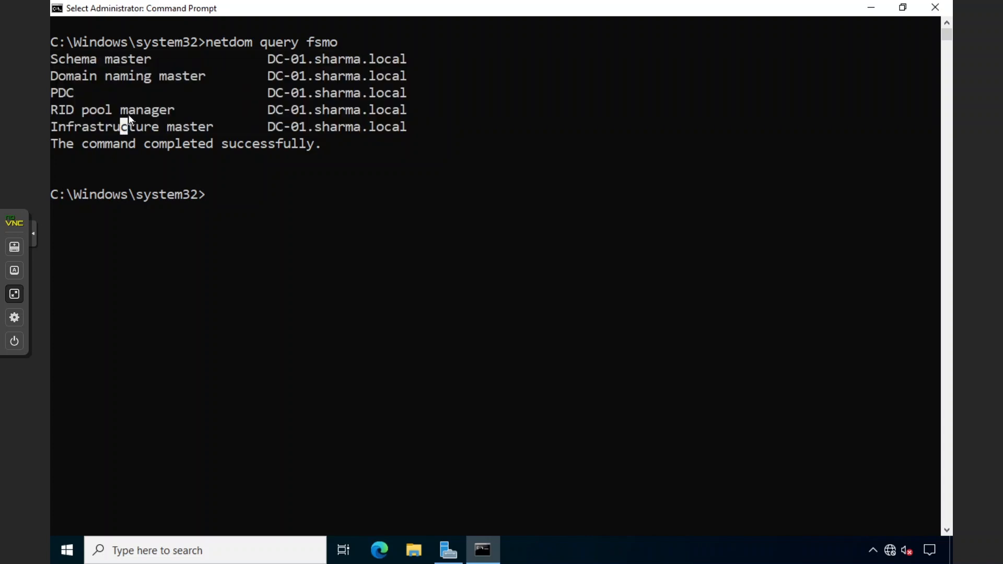
{"action": "left_click", "coordinate": [129, 110]}
{"action": "left_click", "coordinate": [133, 78]}
Close DC-01's command prompt, show VM 101 (DC-1) full screen, and close its command prompt
{"action": "left_click", "coordinate": [261, 374]}
{"action": "left_click", "coordinate": [935, 8]}
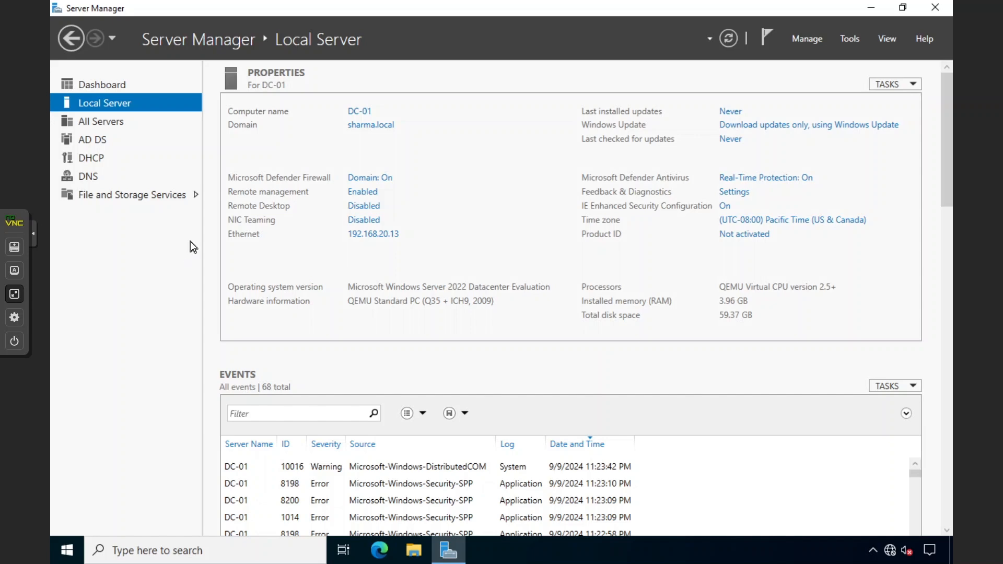
{"action": "left_click", "coordinate": [15, 293]}
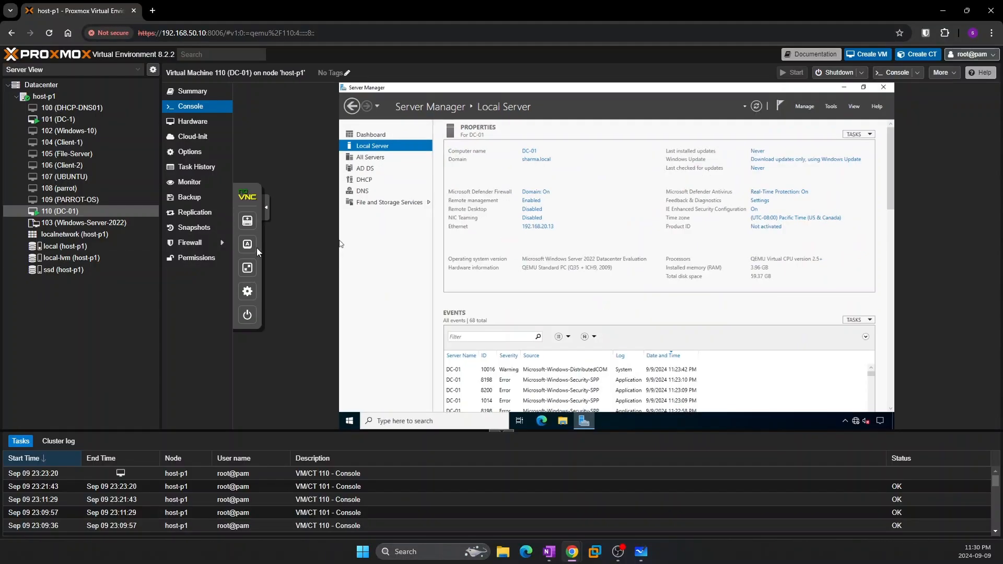
{"action": "left_click", "coordinate": [57, 120]}
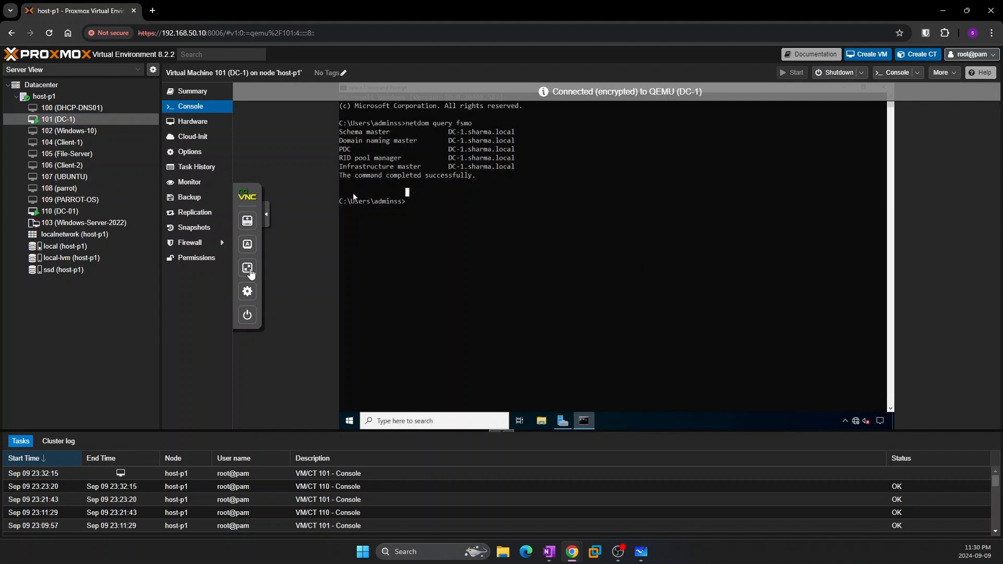
{"action": "left_click", "coordinate": [248, 269]}
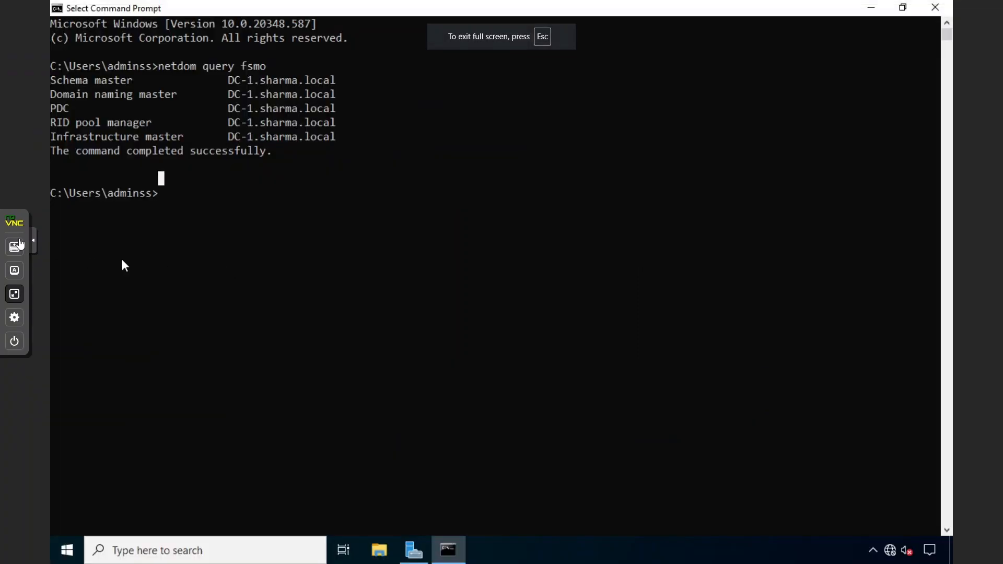
{"action": "left_click", "coordinate": [934, 8]}
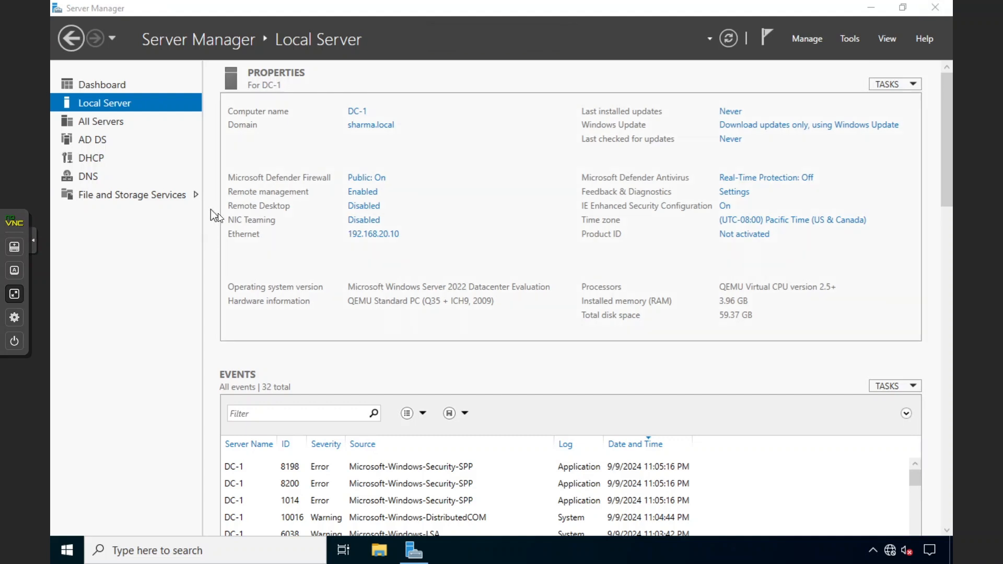
In Remove Roles and Features, uncheck Active Directory Domain Services and remove its dependent features
{"action": "left_click", "coordinate": [816, 42]}
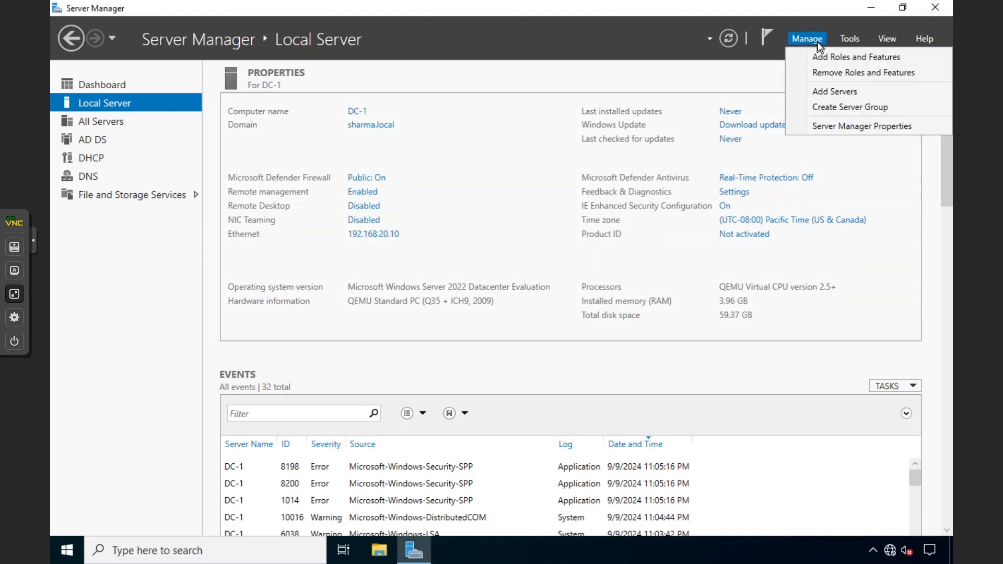
{"action": "left_click", "coordinate": [818, 75]}
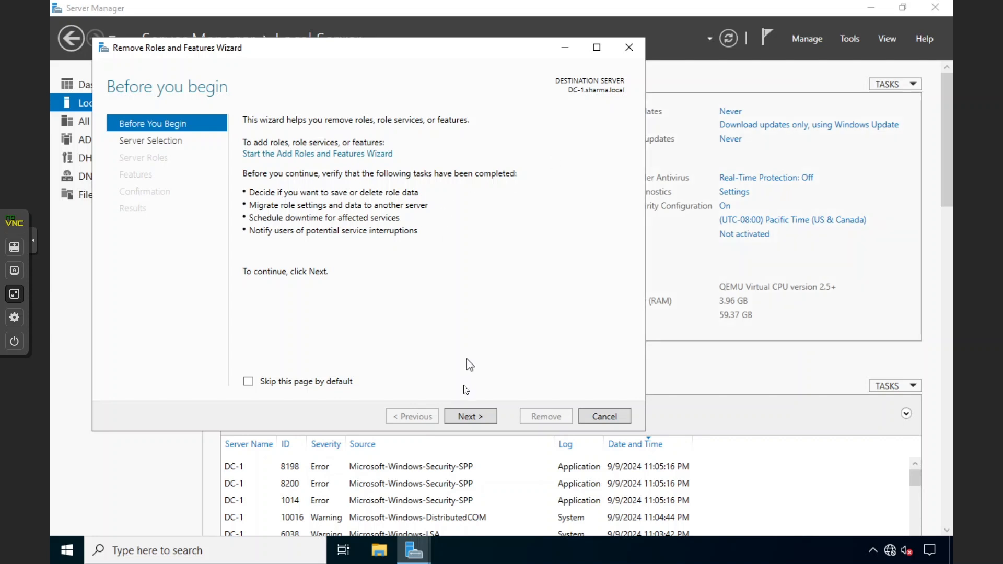
{"action": "left_click", "coordinate": [472, 415]}
{"action": "left_click", "coordinate": [472, 415]}
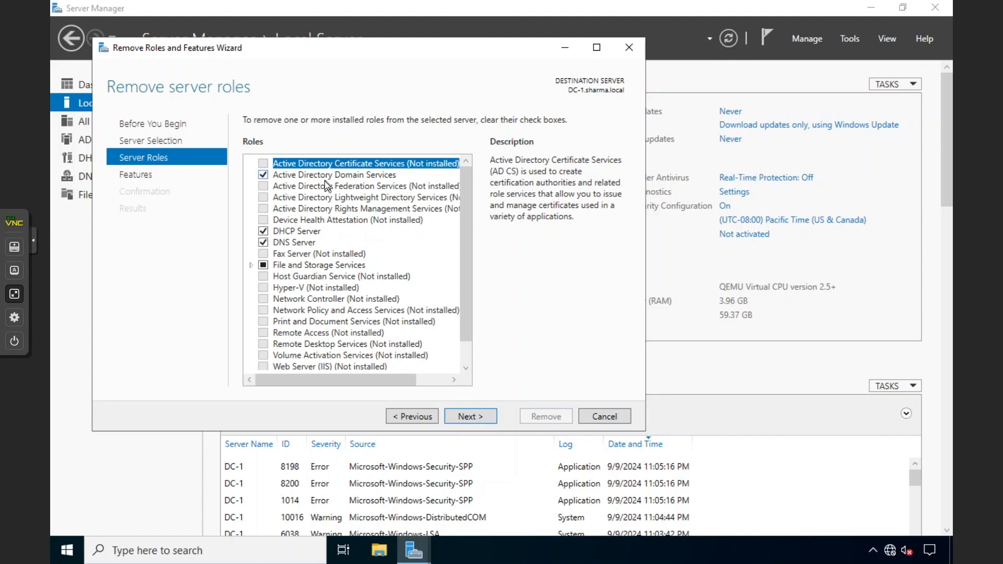
{"action": "left_click", "coordinate": [268, 173]}
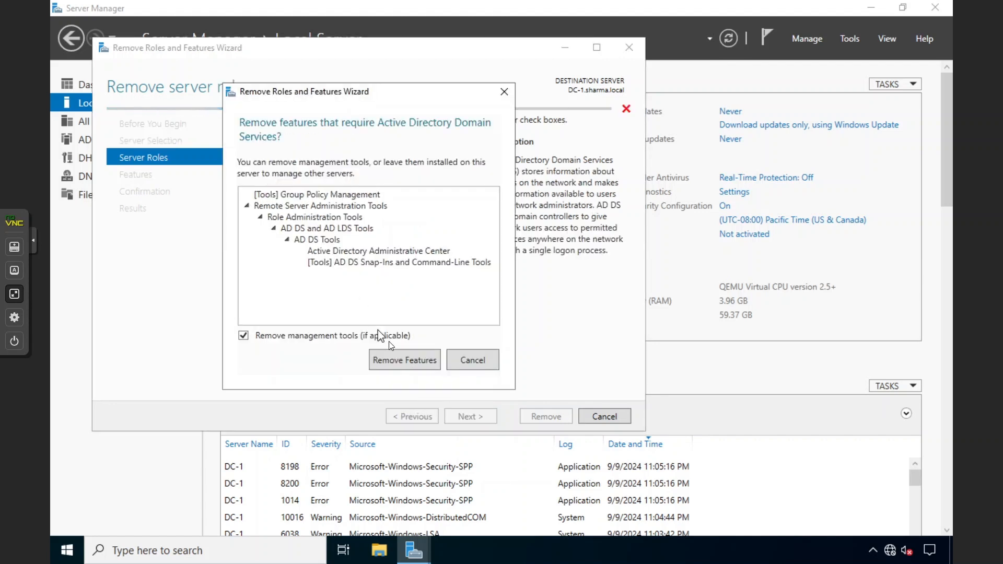
{"action": "left_click", "coordinate": [396, 359]}
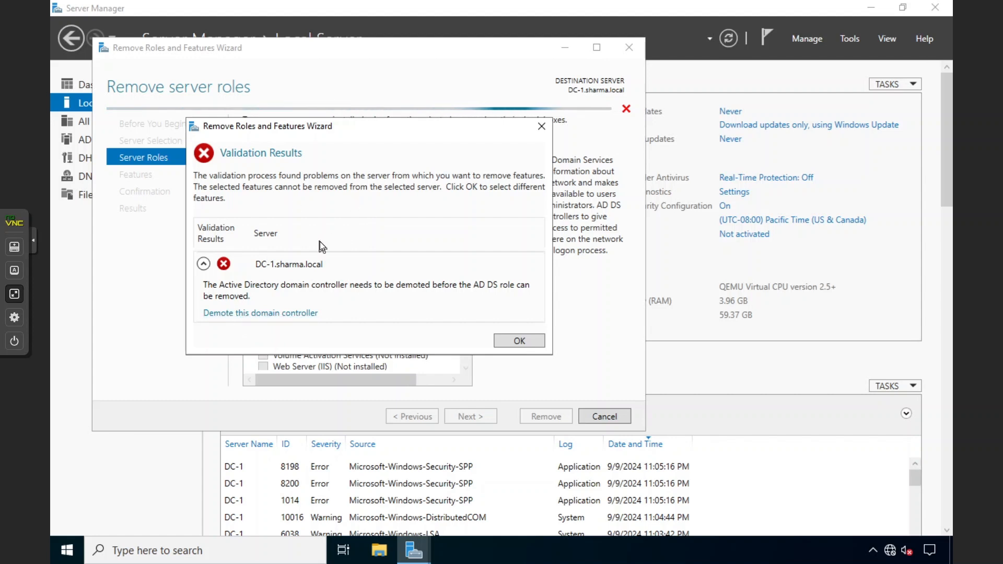
Choose 'Demote this domain controller' and advance past Credentials to the Warnings page
{"action": "left_click_drag", "start_coordinate": [351, 131], "coordinate": [554, 142]}
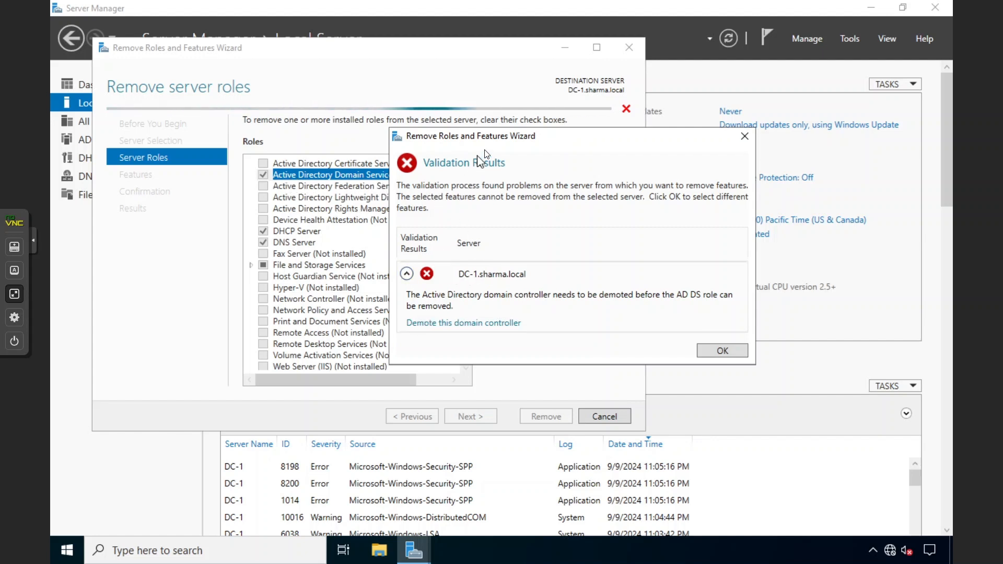
{"action": "left_click_drag", "start_coordinate": [498, 140], "coordinate": [348, 105]}
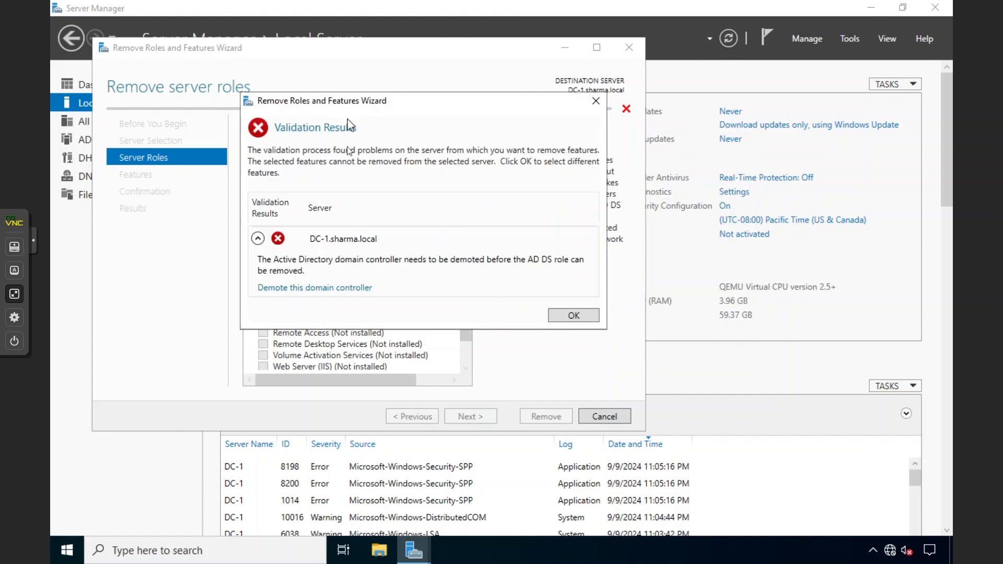
{"action": "left_click", "coordinate": [289, 292]}
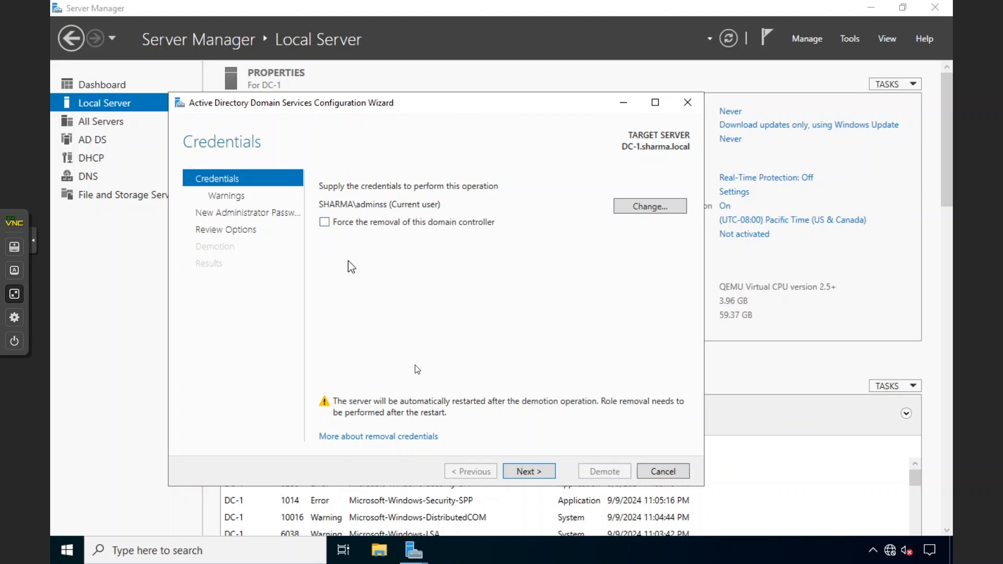
{"action": "left_click", "coordinate": [521, 466]}
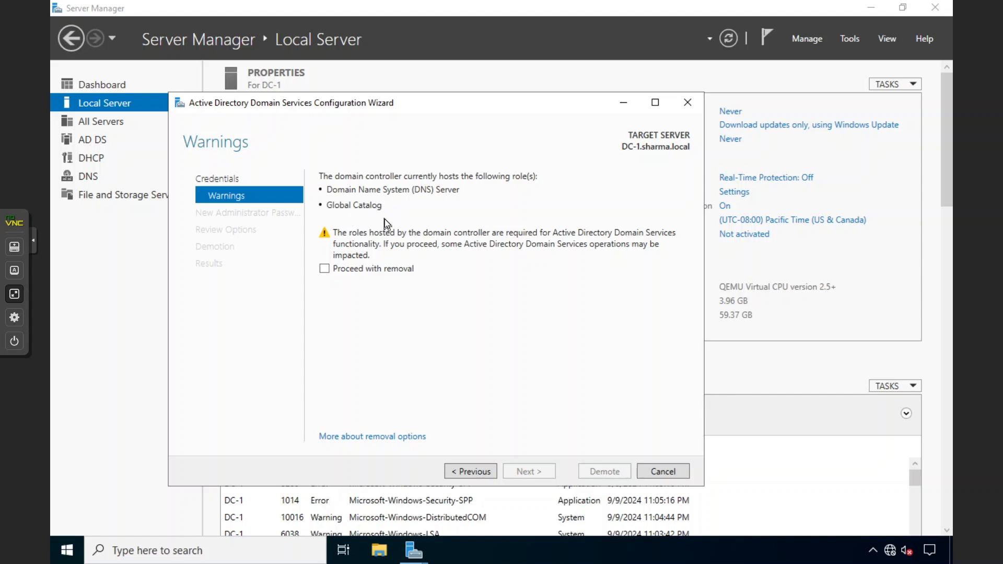
{"action": "left_click", "coordinate": [14, 294]}
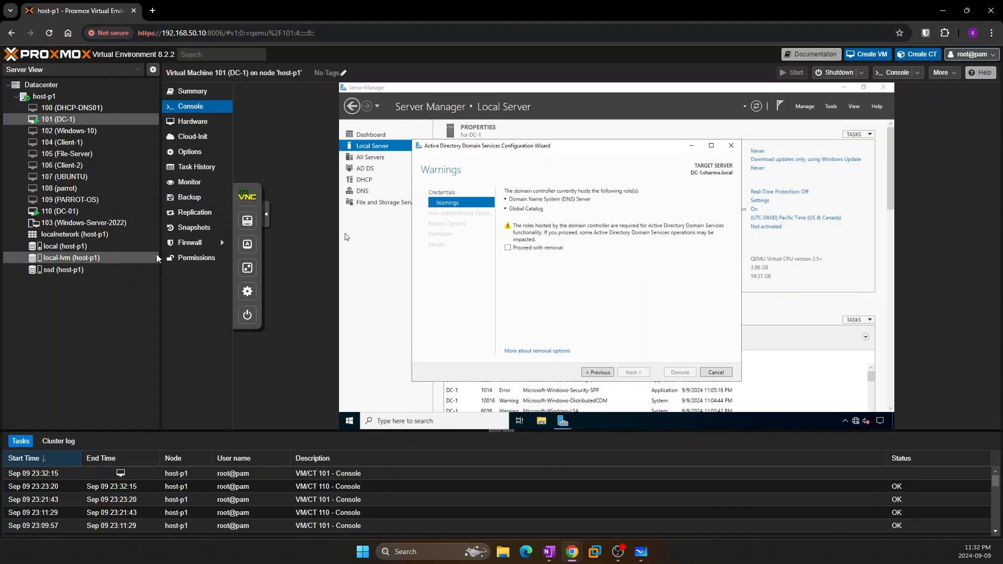
Switch to DC-01's console full screen and launch DNS Manager
{"action": "left_click", "coordinate": [67, 213]}
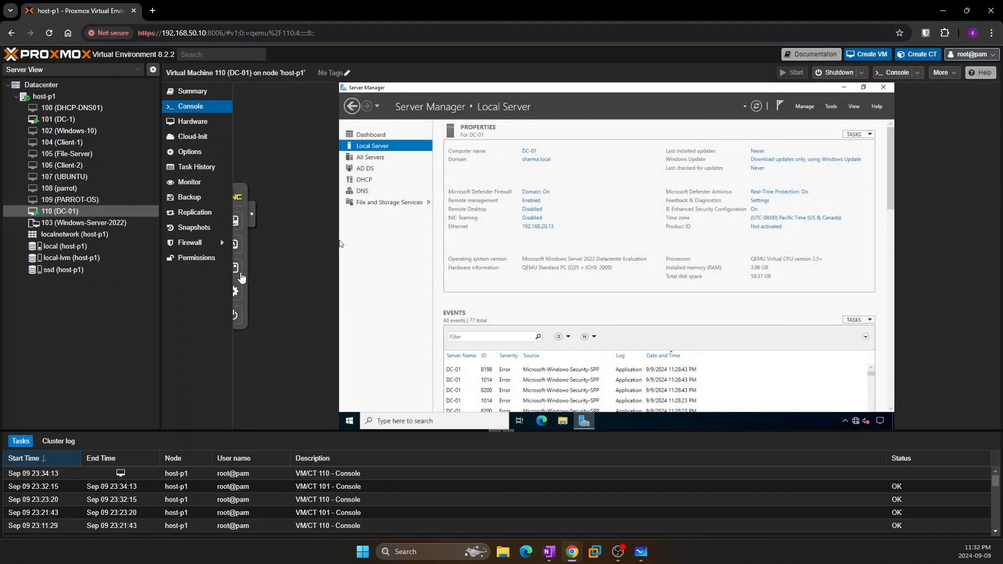
{"action": "left_click", "coordinate": [245, 267]}
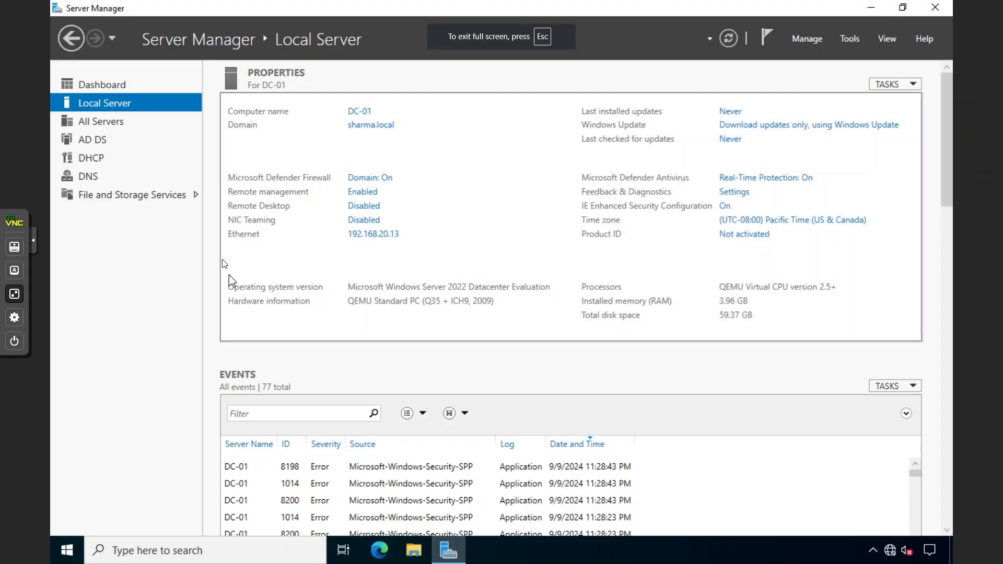
{"action": "left_click", "coordinate": [845, 41]}
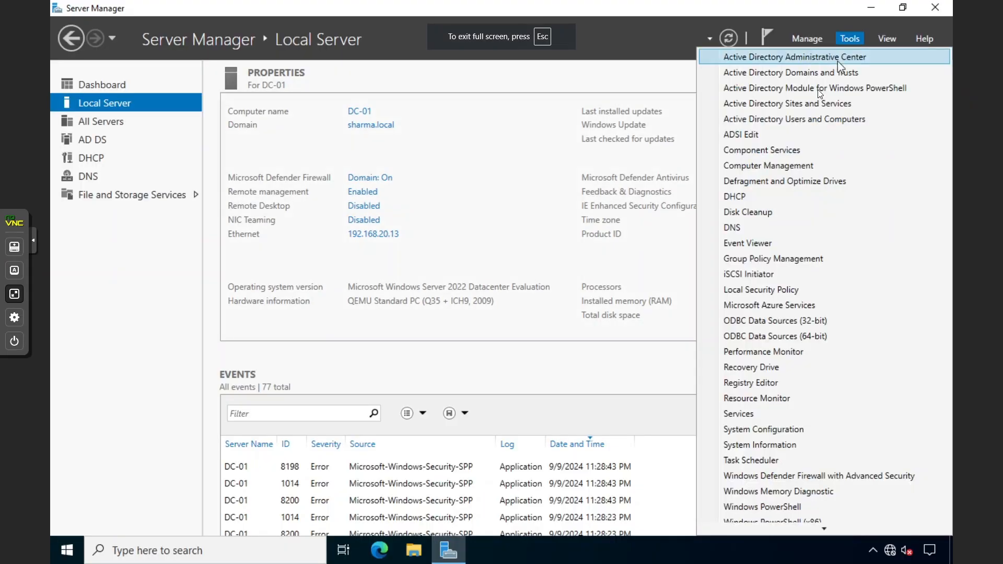
{"action": "left_click", "coordinate": [748, 227]}
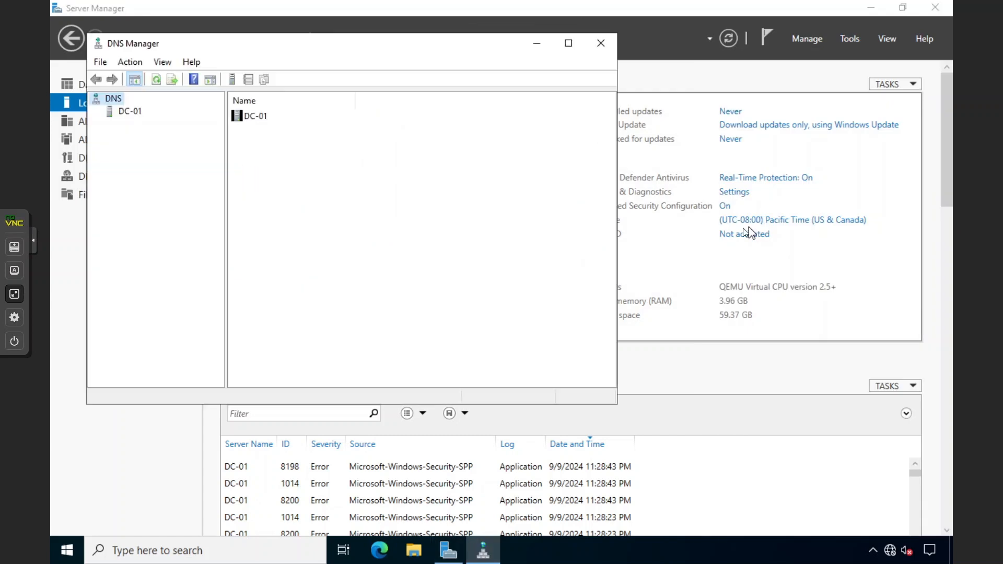
Browse the sharma.local and 20.168.192.in-addr.arpa zone records on DC-01
{"action": "left_click", "coordinate": [132, 113]}
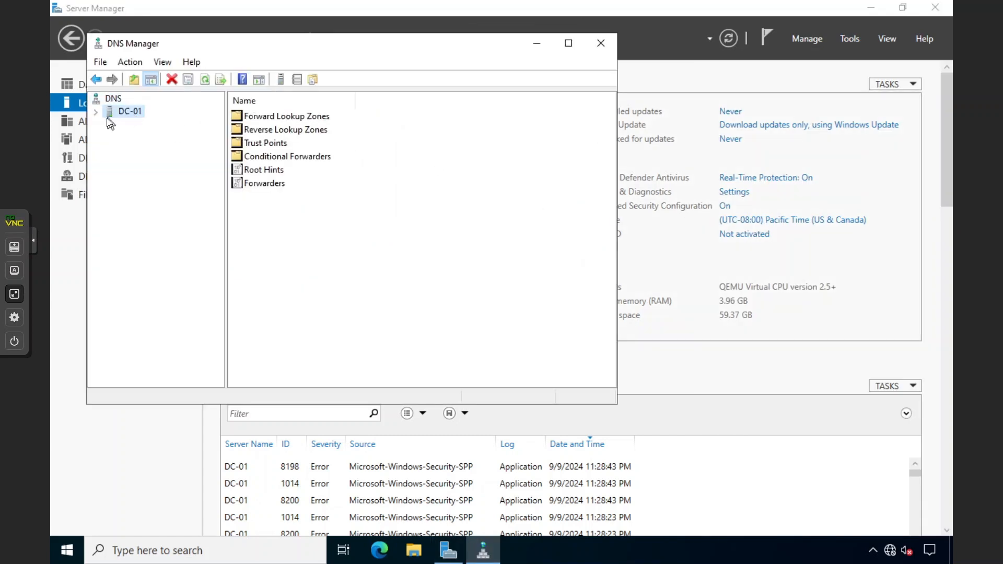
{"action": "left_click", "coordinate": [96, 112]}
{"action": "double_click", "coordinate": [127, 126]}
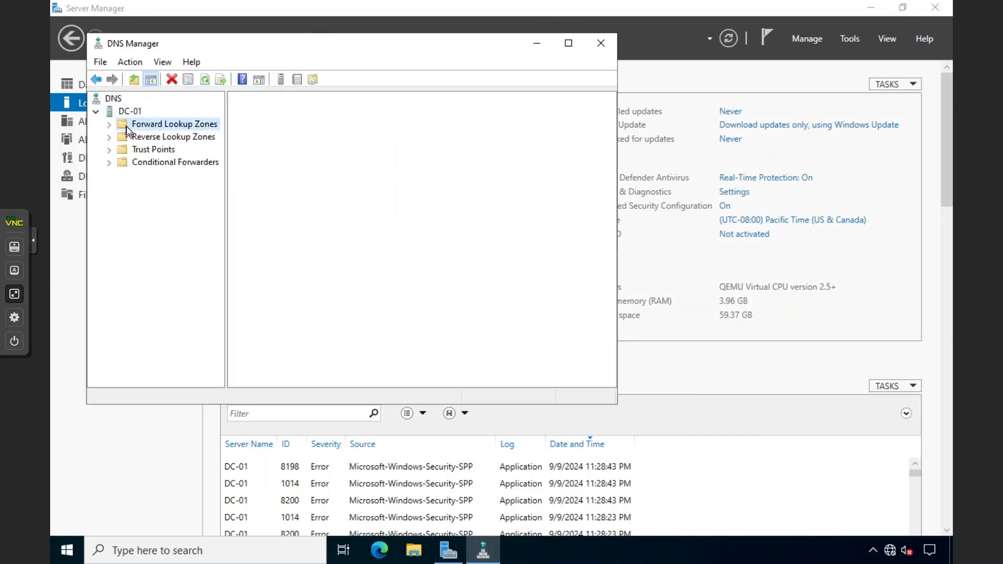
{"action": "double_click", "coordinate": [255, 130]}
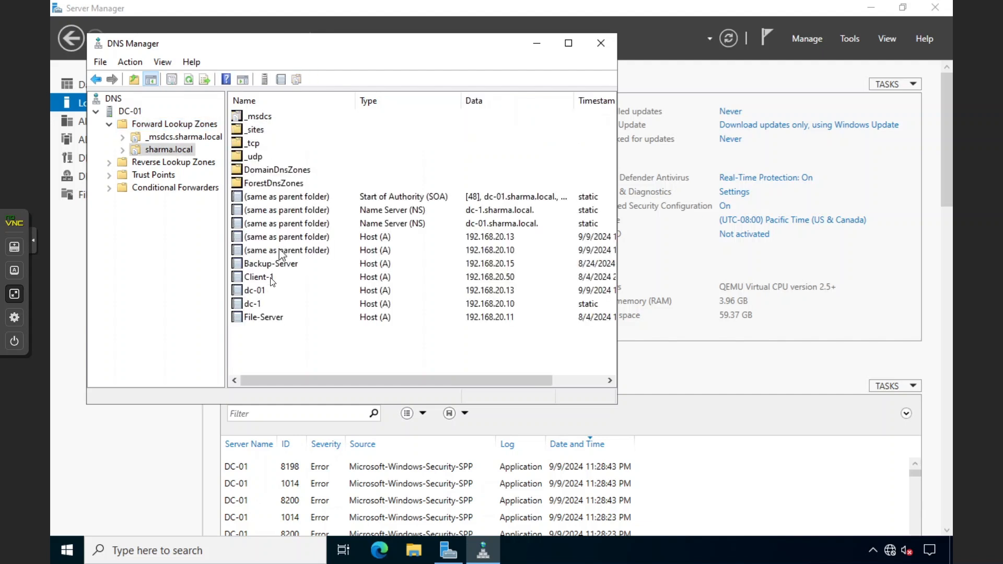
{"action": "left_click_drag", "start_coordinate": [282, 339], "coordinate": [288, 208]}
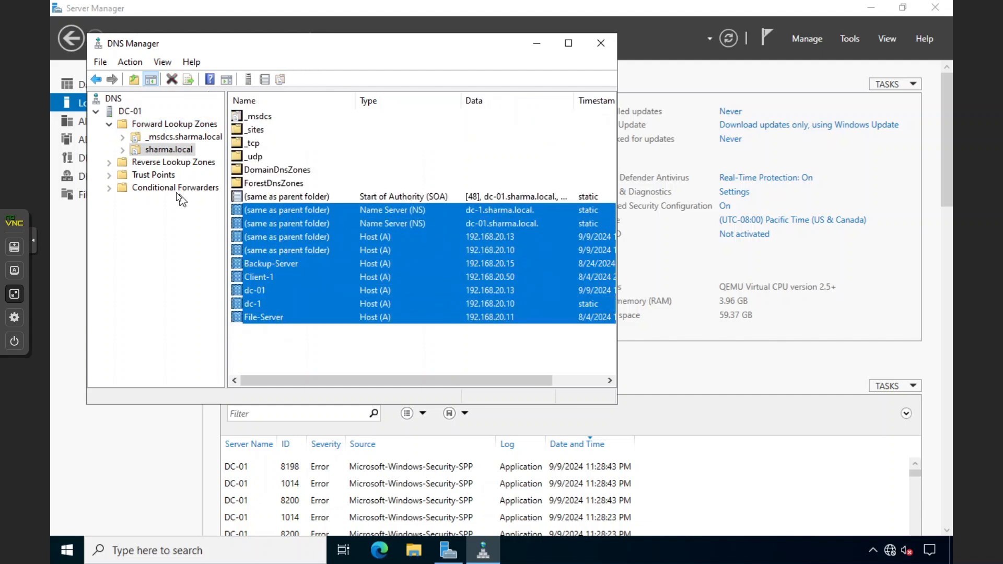
{"action": "double_click", "coordinate": [161, 163]}
{"action": "double_click", "coordinate": [271, 118]}
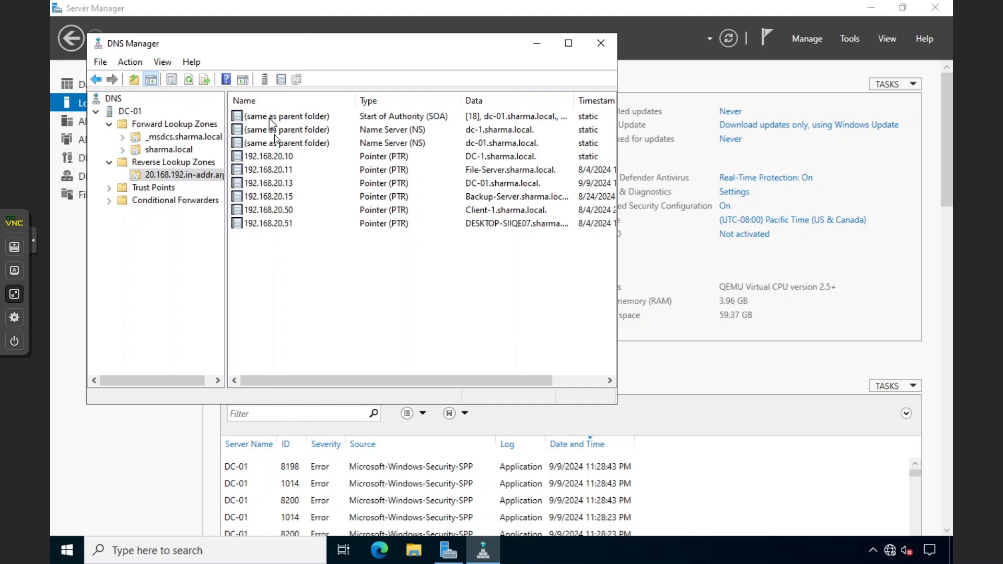
{"action": "left_click_drag", "start_coordinate": [297, 238], "coordinate": [318, 116]}
{"action": "left_click", "coordinate": [310, 237]}
Maximize DNS Manager, show the sharma.local records, and right-click the sharma.local zone
{"action": "double_click", "coordinate": [303, 48]}
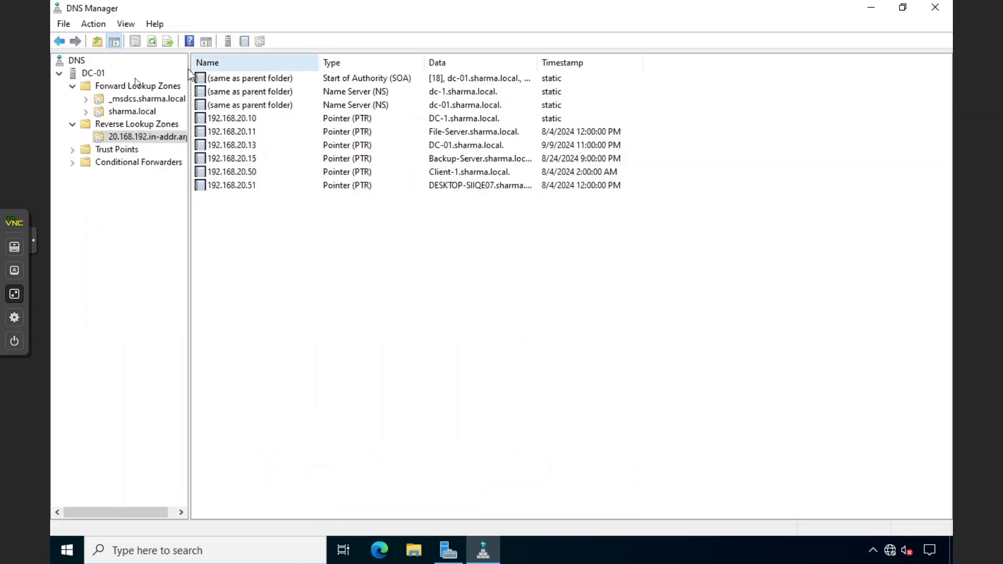
{"action": "left_click", "coordinate": [92, 86]}
{"action": "right_click", "coordinate": [92, 87]}
{"action": "left_click", "coordinate": [221, 165]}
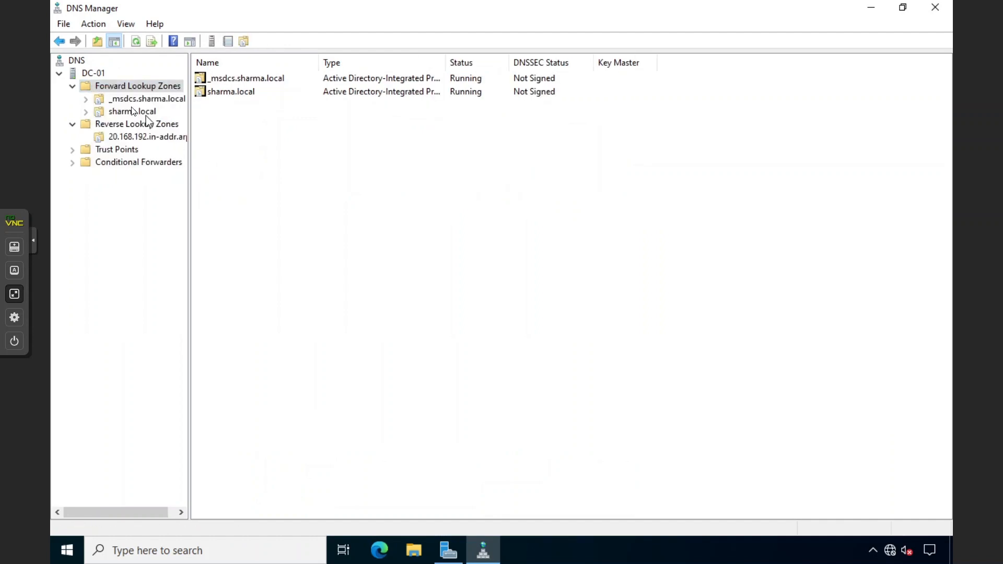
{"action": "right_click", "coordinate": [121, 112]}
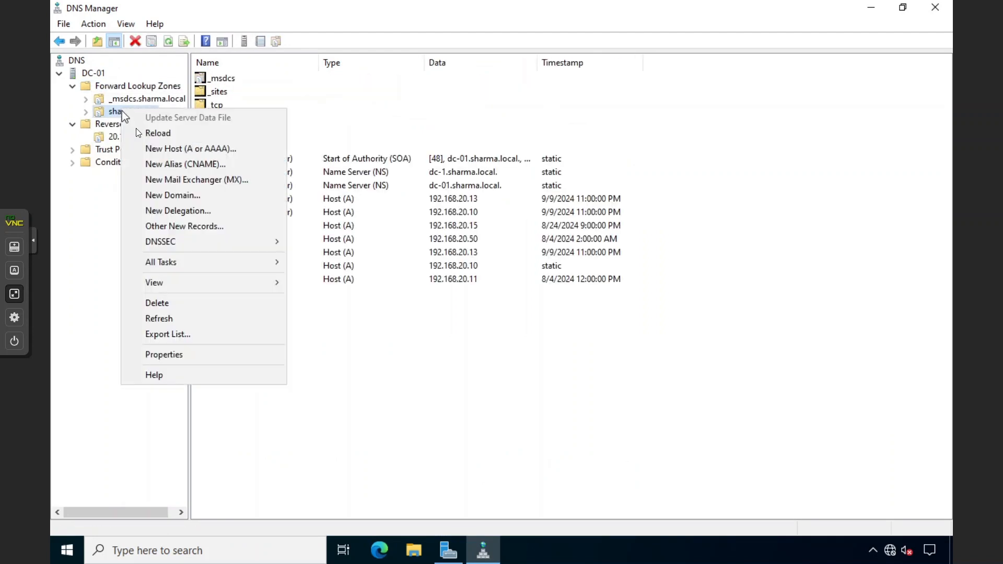
Review dc-1 and dc-01 on sharma.local's Name Servers tab, then cancel the Properties dialog
{"action": "left_click", "coordinate": [167, 354]}
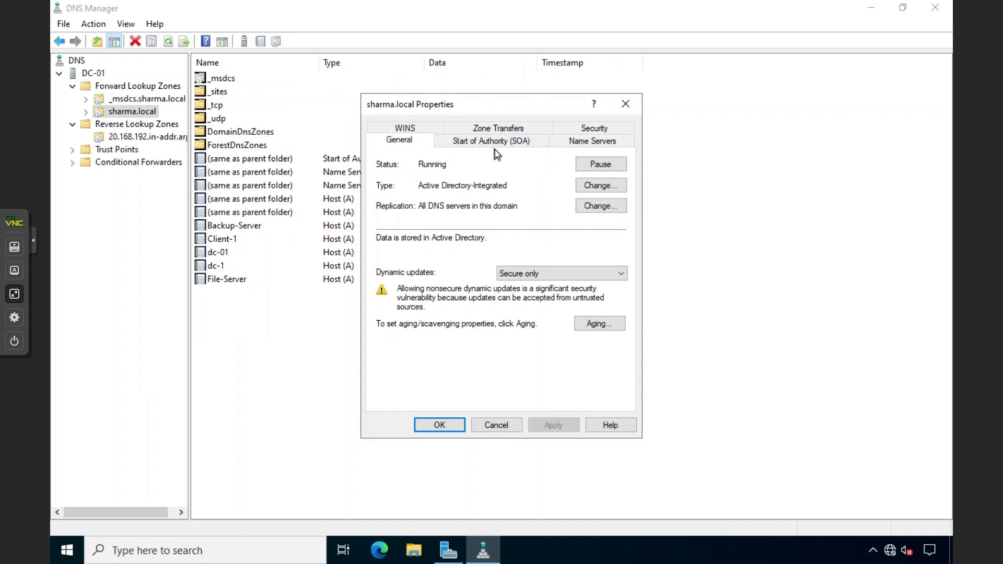
{"action": "left_click", "coordinate": [587, 138]}
{"action": "left_click", "coordinate": [424, 243]}
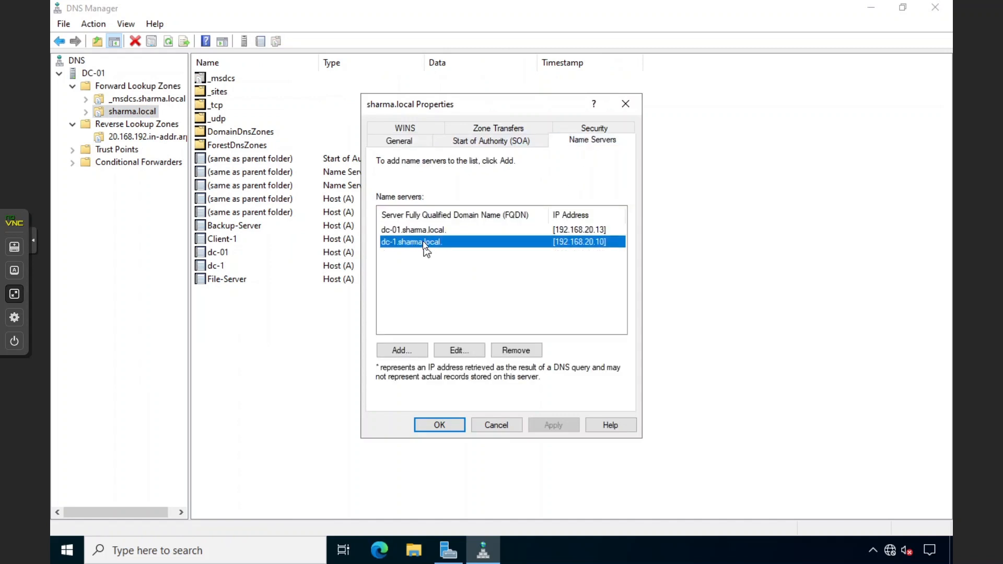
{"action": "left_click", "coordinate": [424, 231]}
{"action": "left_click", "coordinate": [421, 257]}
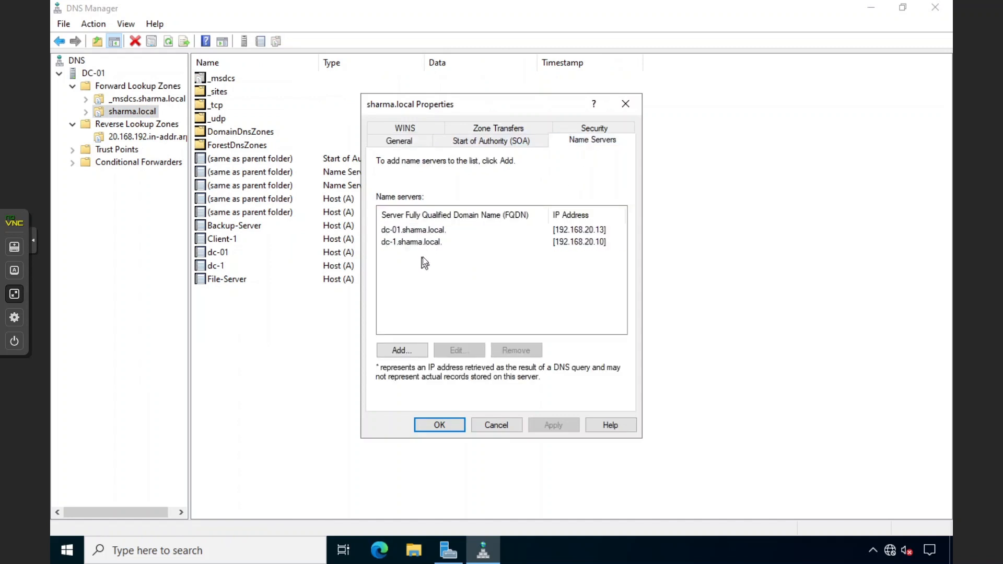
{"action": "left_click", "coordinate": [408, 232]}
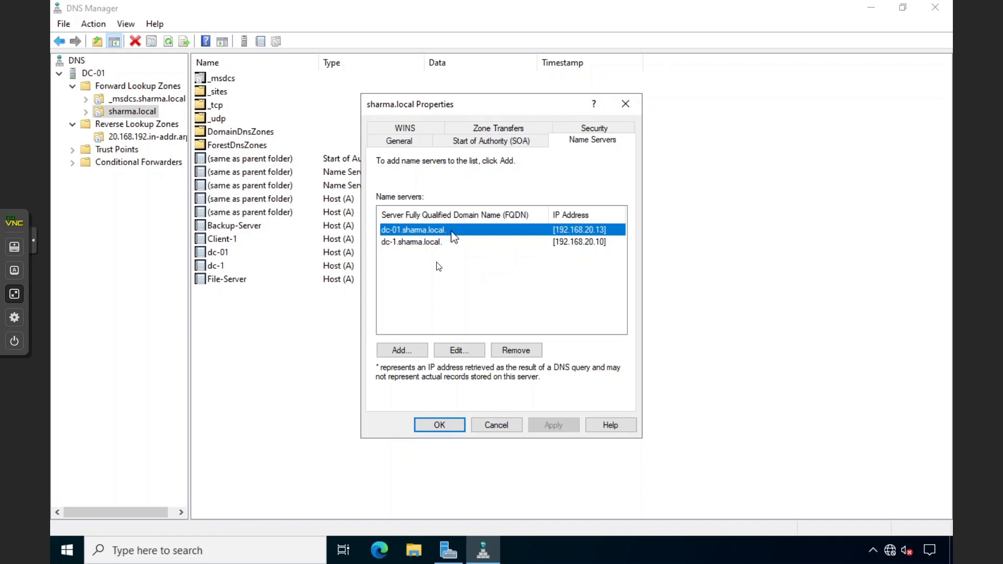
{"action": "left_click", "coordinate": [515, 424]}
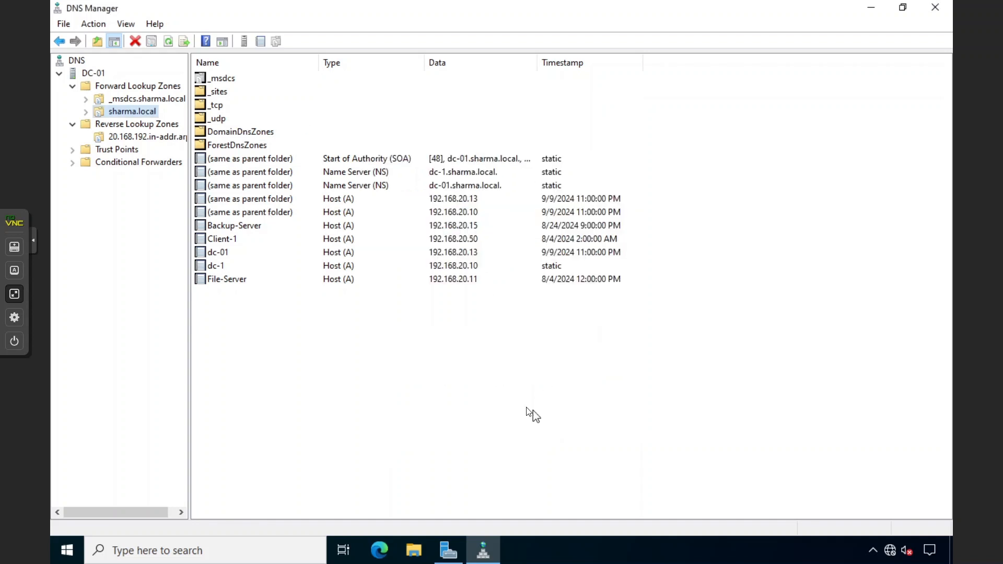
Browse the forward and reverse zone records, then exit the full-screen console
{"action": "left_click", "coordinate": [73, 86]}
{"action": "left_click", "coordinate": [73, 99]}
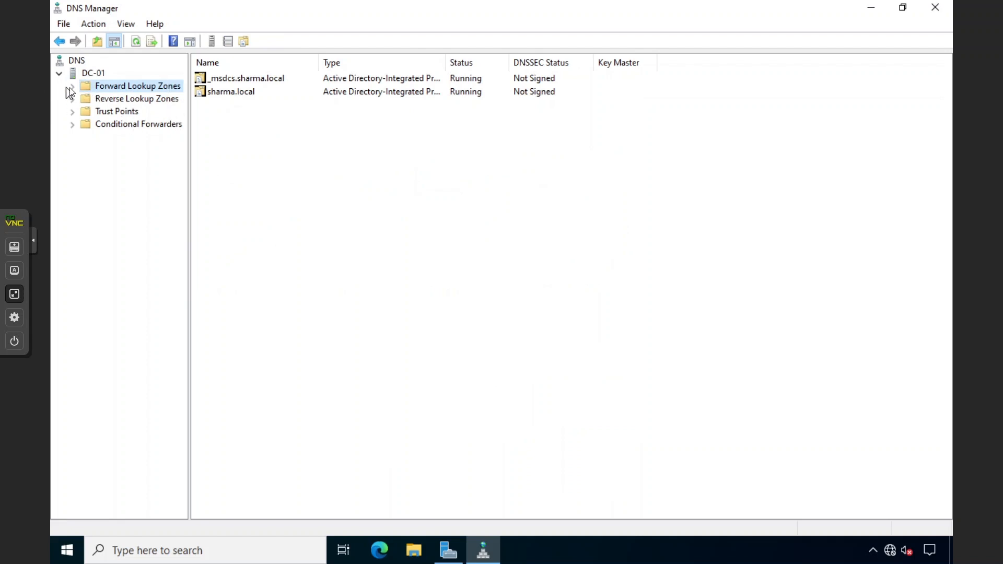
{"action": "left_click", "coordinate": [71, 87]}
{"action": "double_click", "coordinate": [109, 111]}
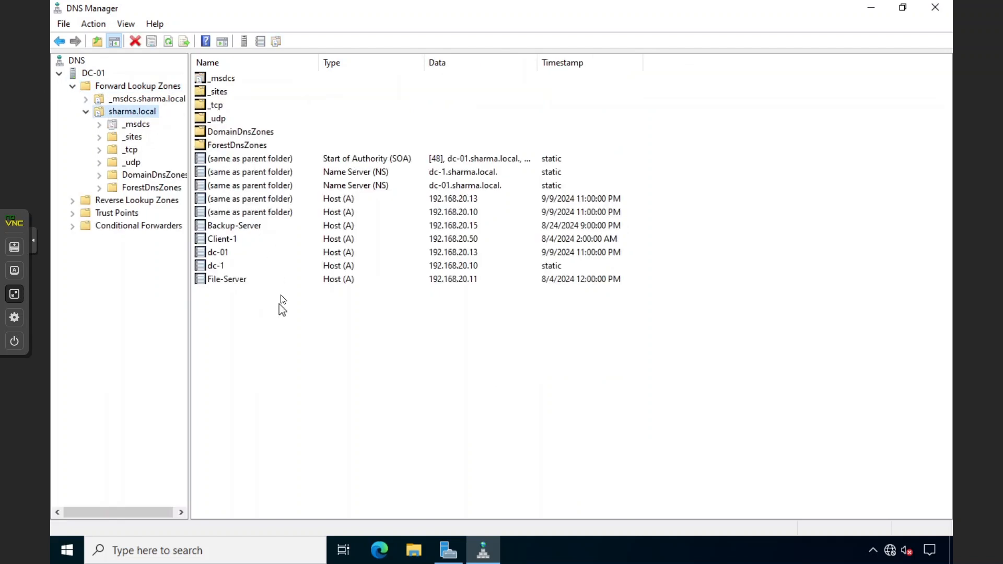
{"action": "left_click_drag", "start_coordinate": [279, 304], "coordinate": [270, 167]}
{"action": "left_click", "coordinate": [72, 201]}
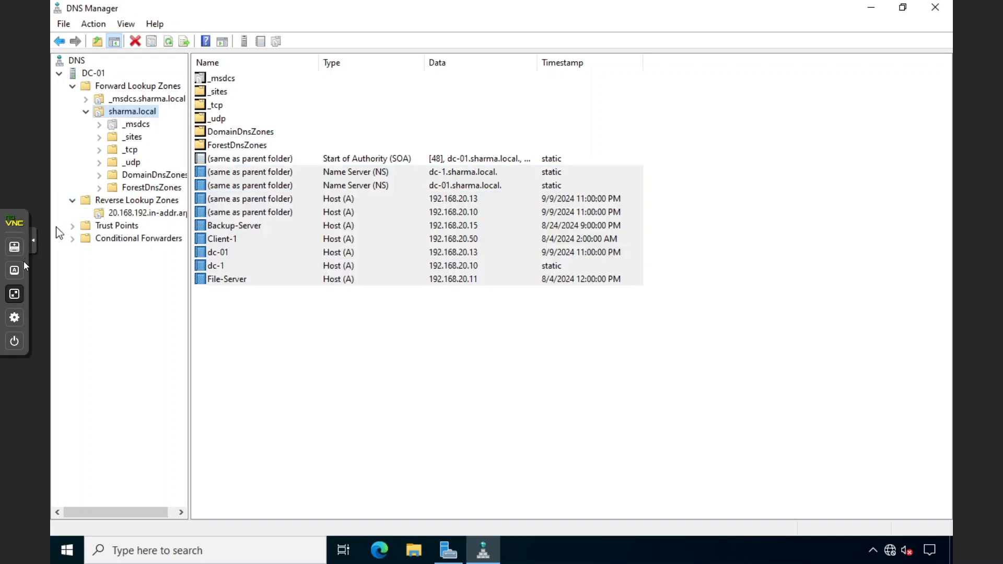
{"action": "left_click", "coordinate": [237, 300]}
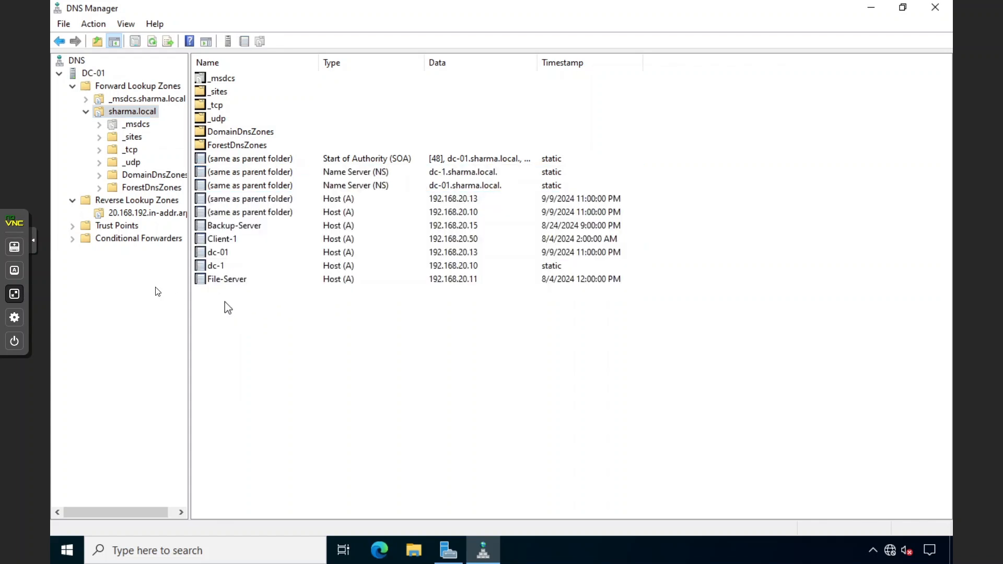
{"action": "left_click", "coordinate": [14, 294]}
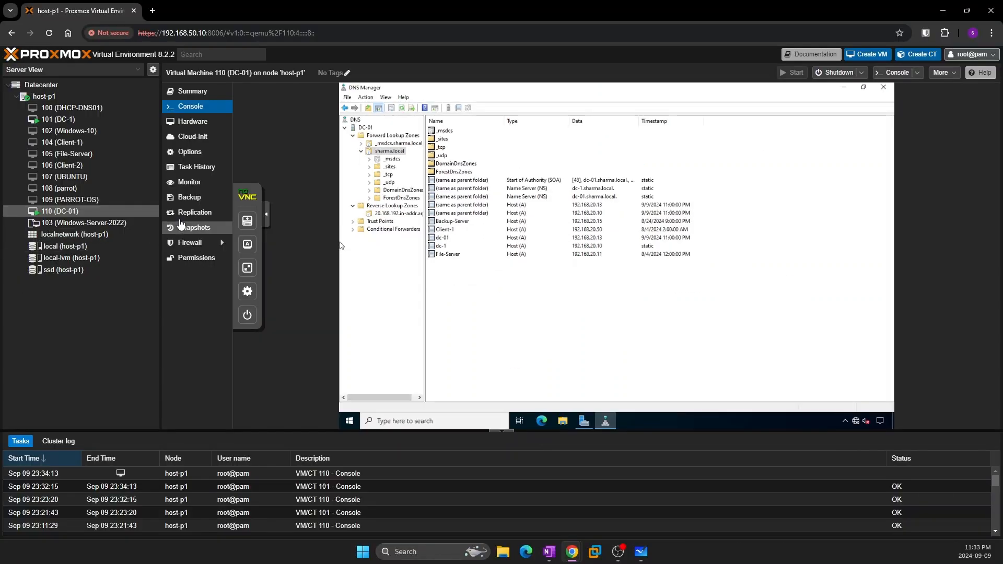
Check DC-1's console, then return to DC-01 full screen and close DNS Manager
{"action": "left_click", "coordinate": [48, 119]}
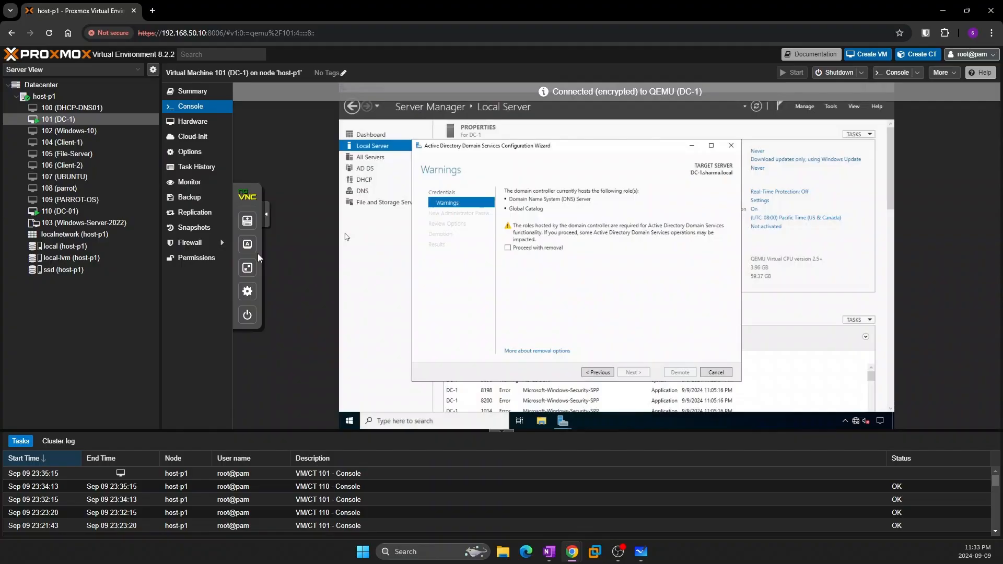
{"action": "left_click", "coordinate": [246, 267]}
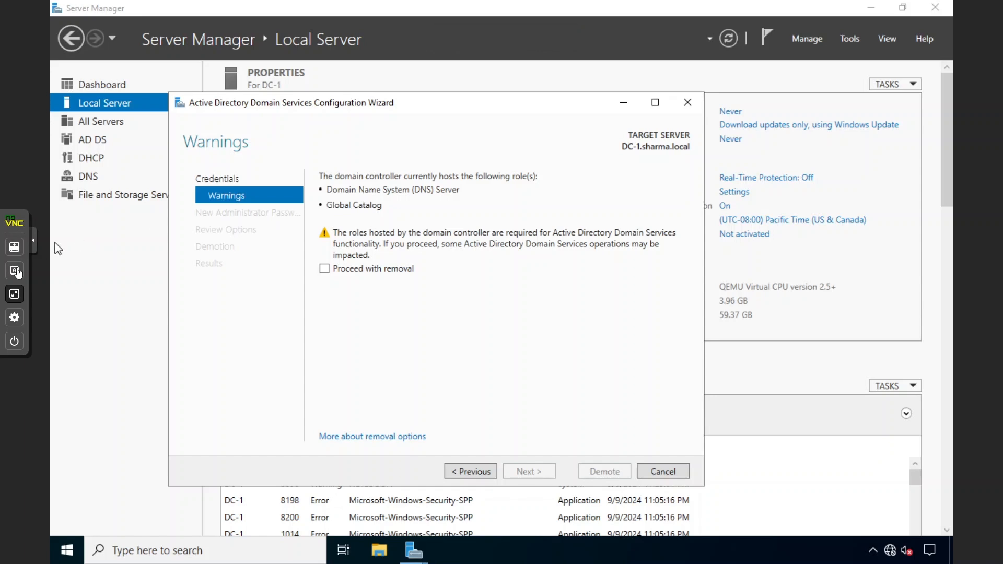
{"action": "left_click", "coordinate": [15, 294]}
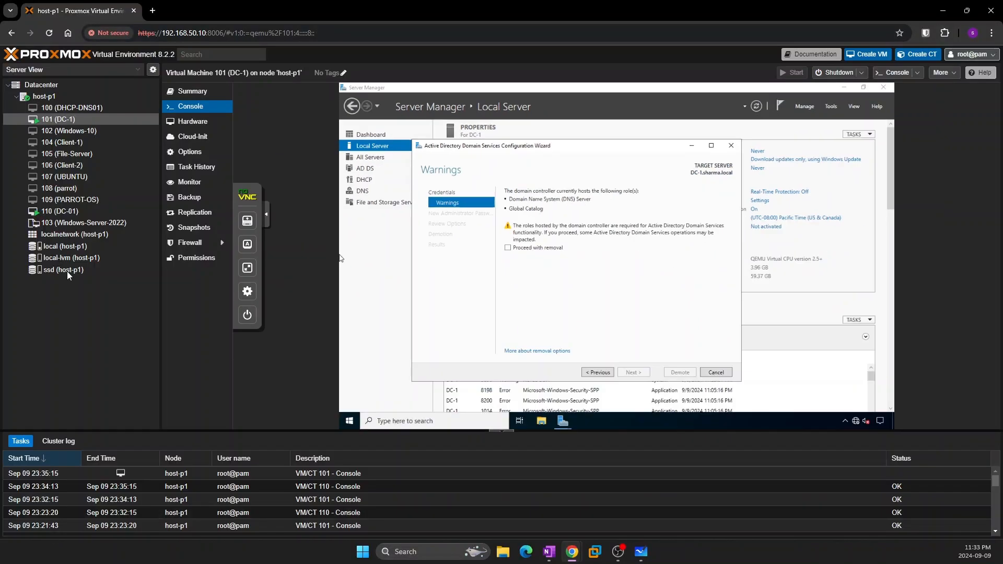
{"action": "left_click", "coordinate": [100, 209]}
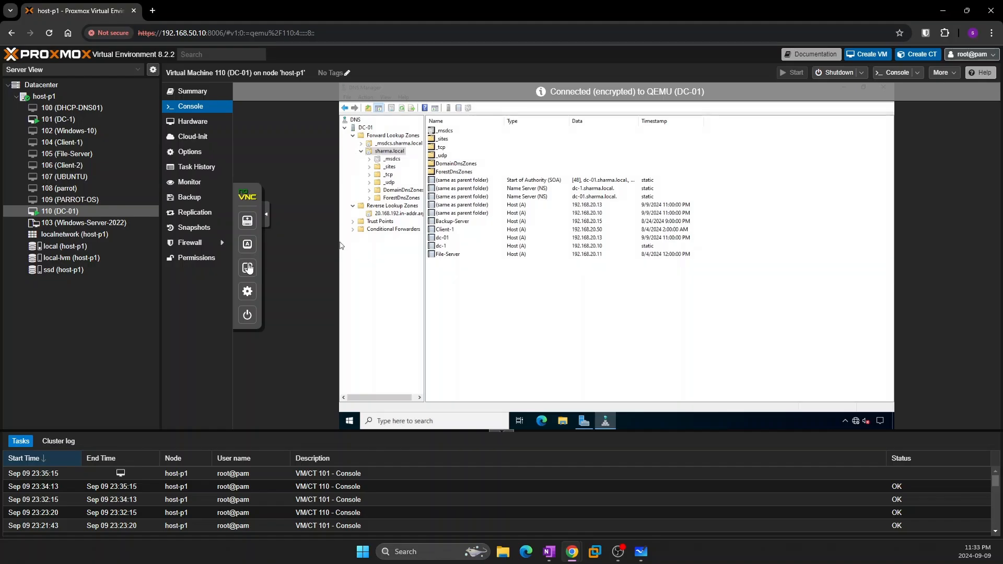
{"action": "left_click", "coordinate": [248, 268]}
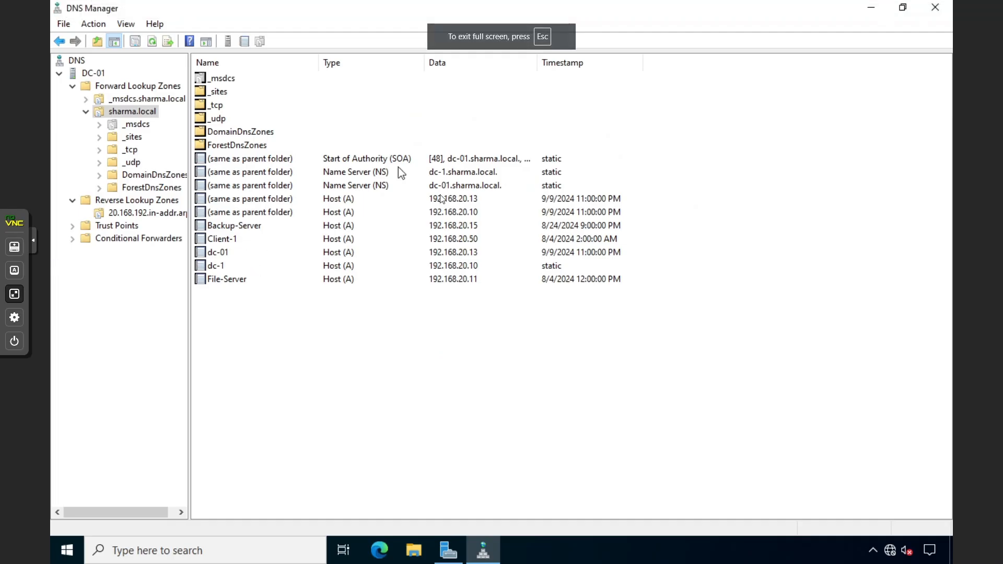
{"action": "left_click", "coordinate": [921, 12]}
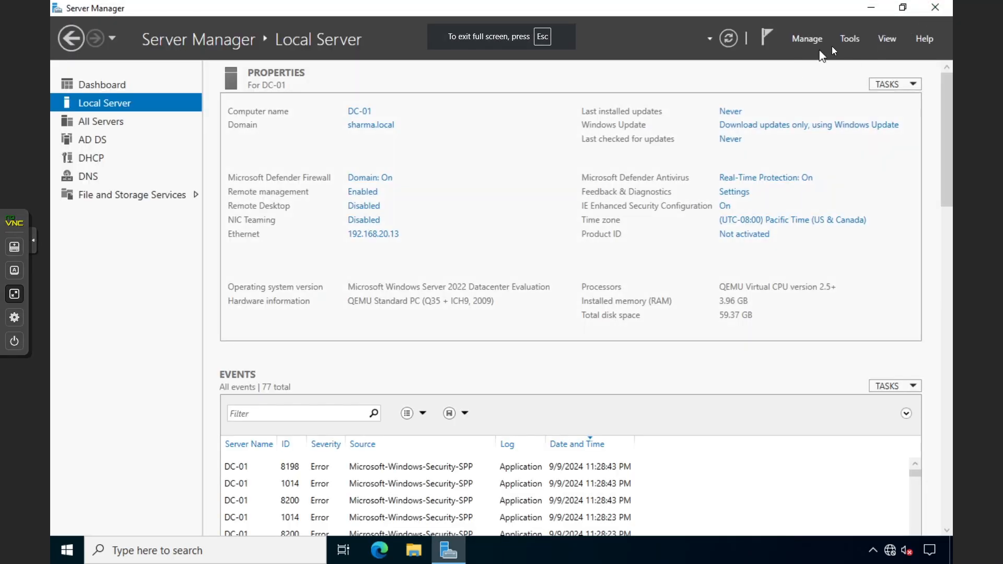
In Sites and Services, expand Default-First-Site-Name > Servers and open DC-01's Properties
{"action": "left_click", "coordinate": [848, 41]}
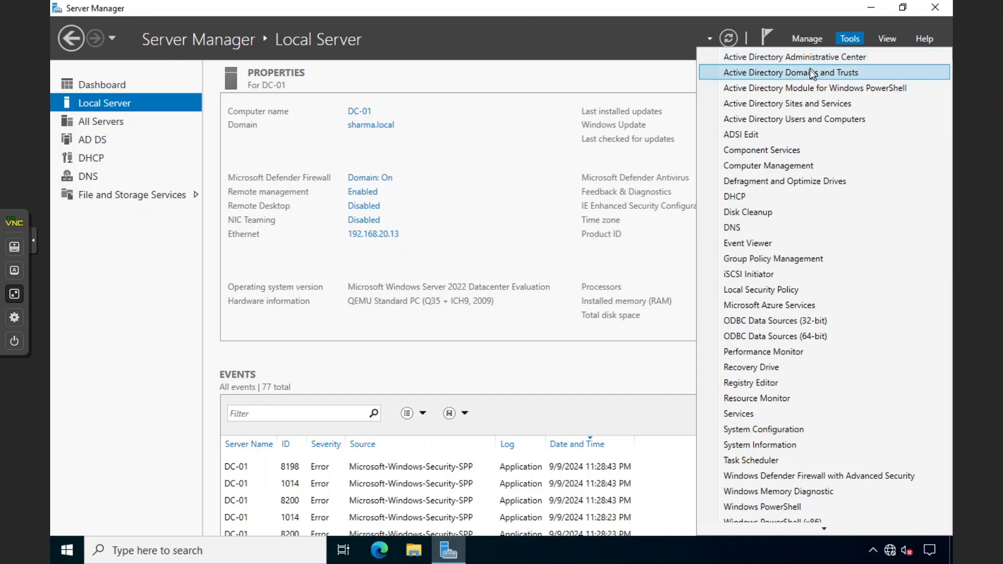
{"action": "left_click", "coordinate": [779, 104]}
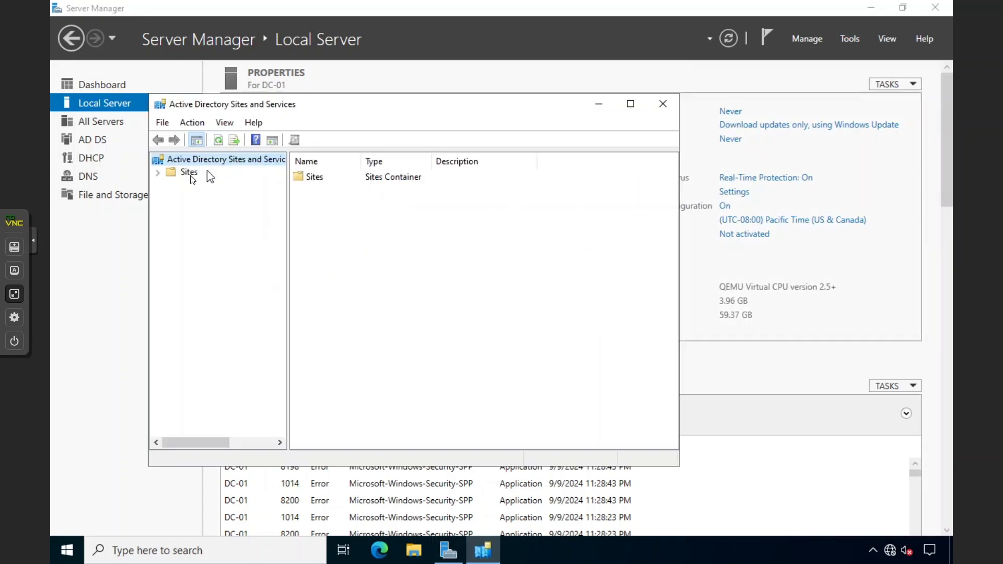
{"action": "left_click", "coordinate": [158, 173]}
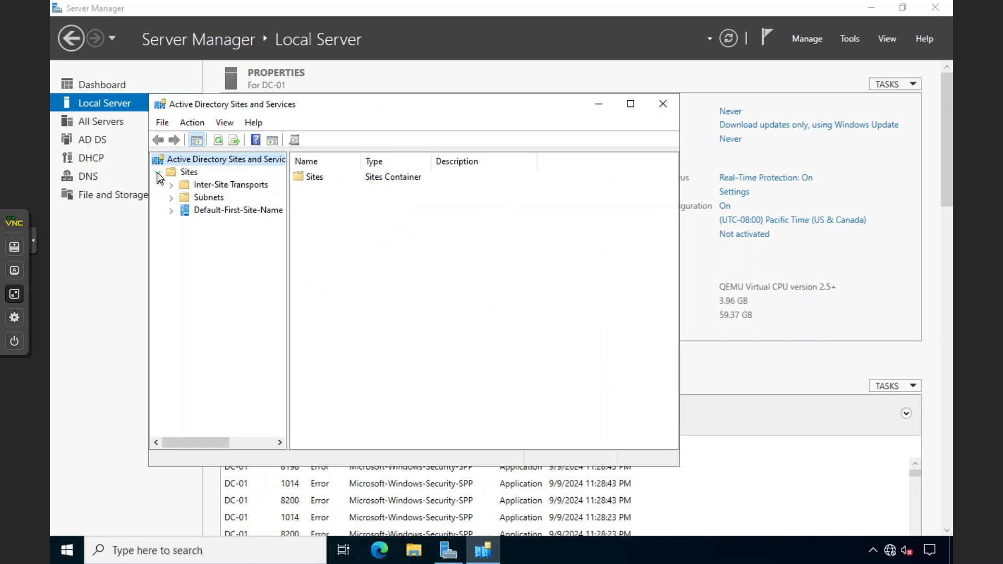
{"action": "double_click", "coordinate": [250, 104]}
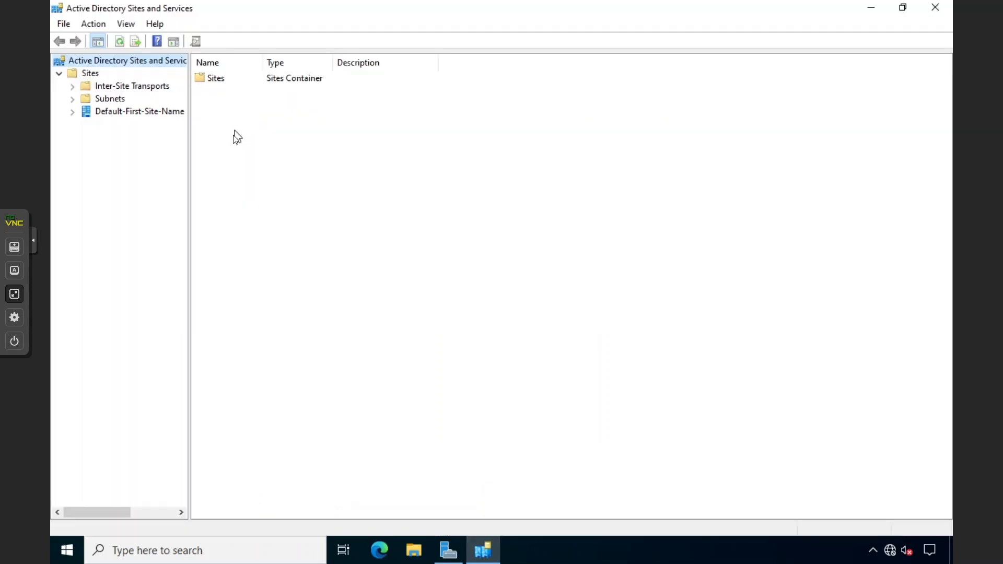
{"action": "left_click", "coordinate": [73, 112]}
{"action": "left_click", "coordinate": [87, 125]}
{"action": "left_click", "coordinate": [135, 138]}
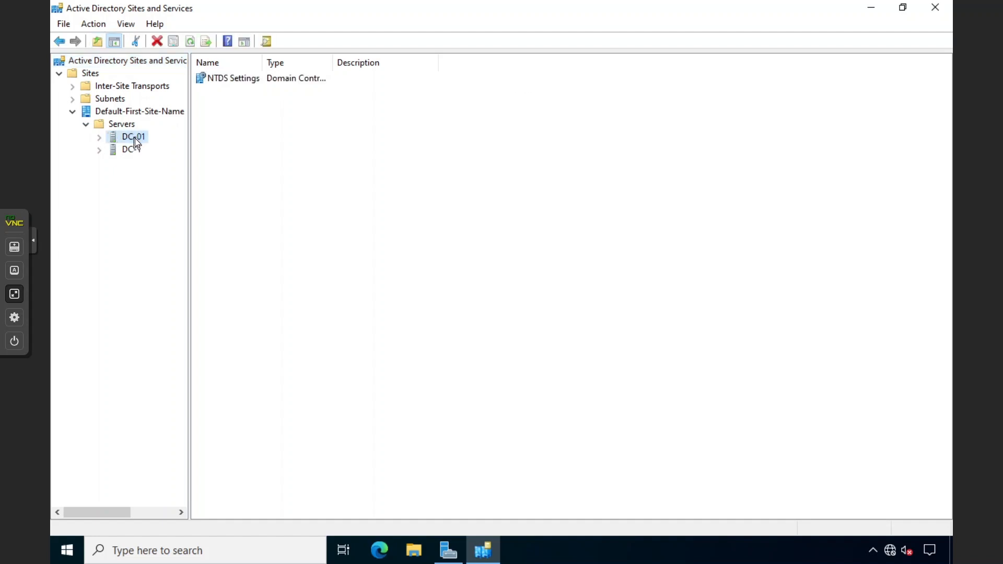
{"action": "right_click", "coordinate": [134, 138]}
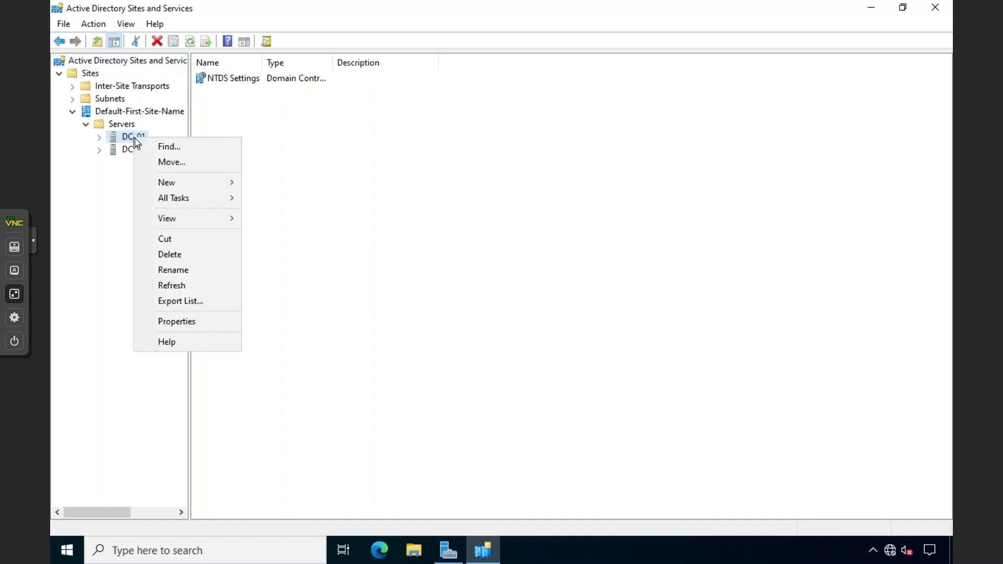
{"action": "left_click", "coordinate": [173, 320]}
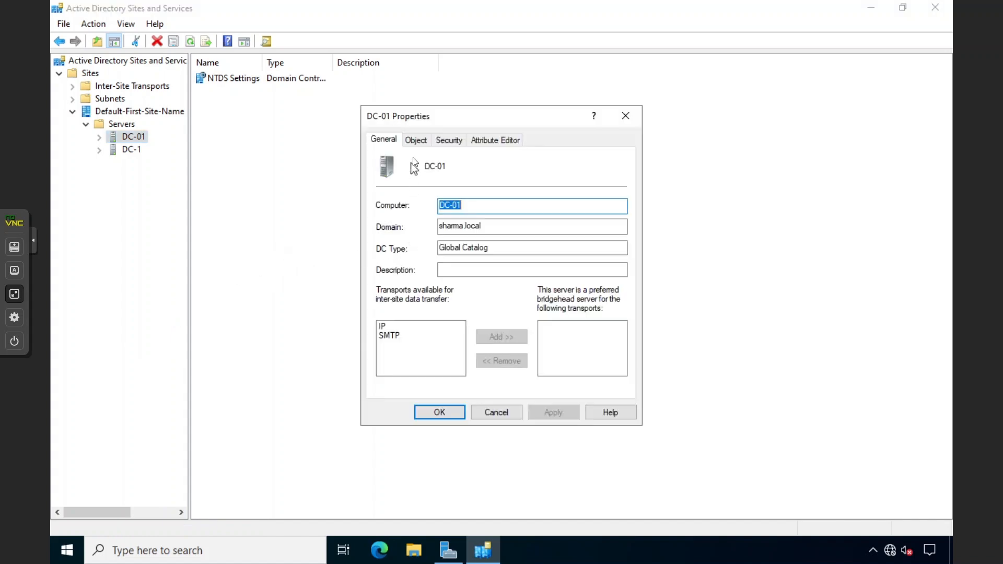
Review DC-01's property tabs, confirm DC type Global Catalog, and cancel
{"action": "left_click", "coordinate": [419, 142]}
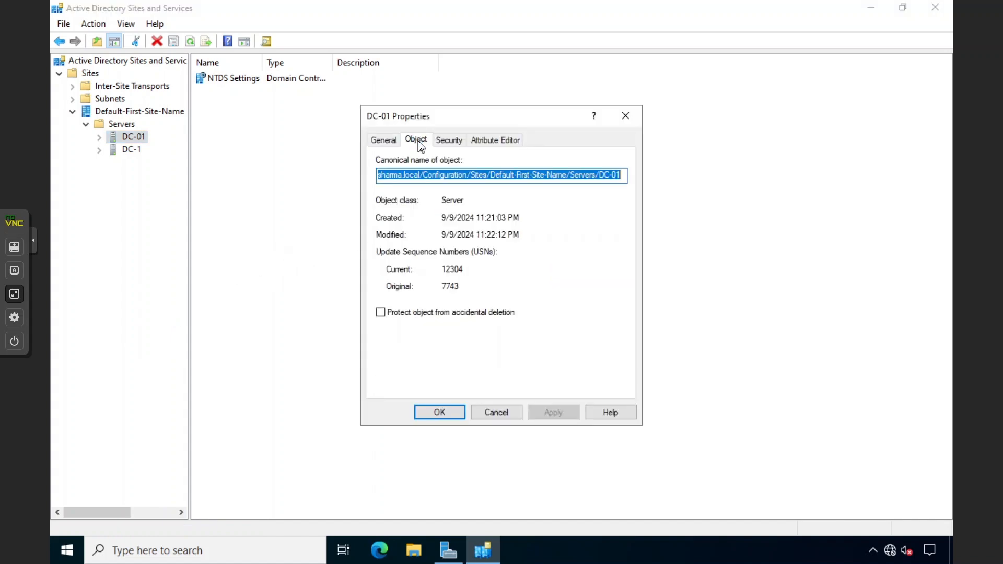
{"action": "left_click", "coordinate": [455, 142]}
{"action": "left_click", "coordinate": [477, 140]}
{"action": "left_click", "coordinate": [384, 140]}
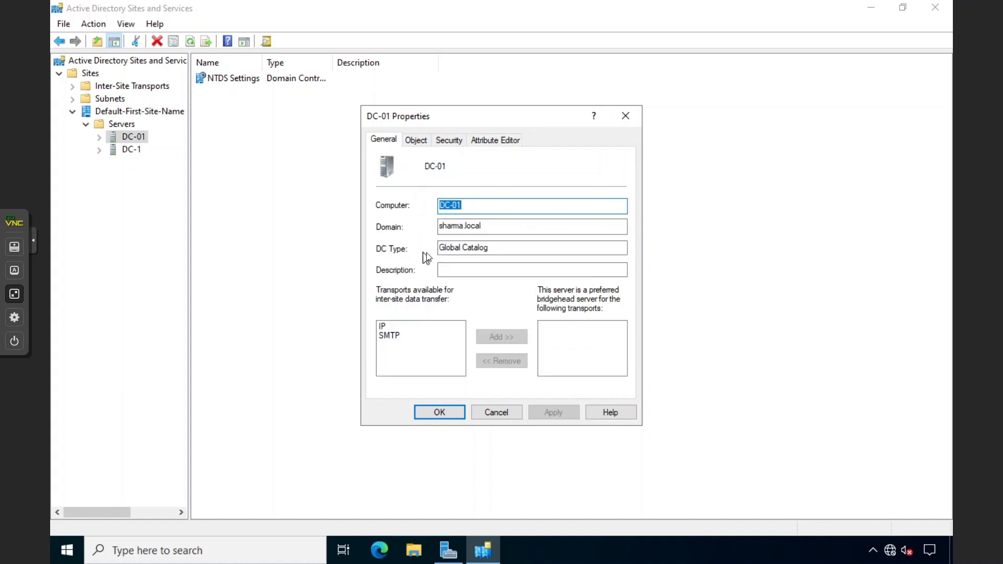
{"action": "left_click_drag", "start_coordinate": [493, 249], "coordinate": [424, 250]}
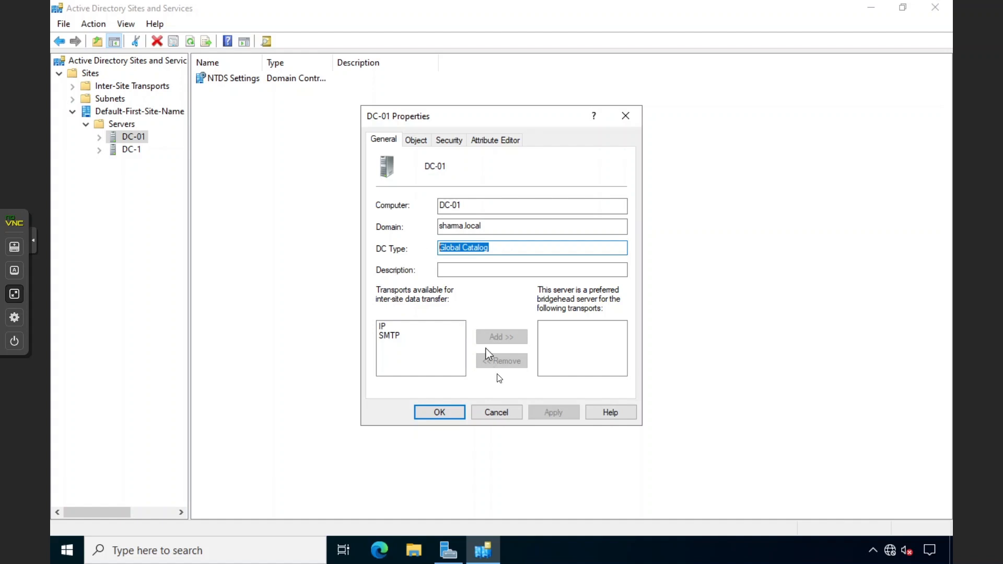
{"action": "left_click", "coordinate": [491, 410]}
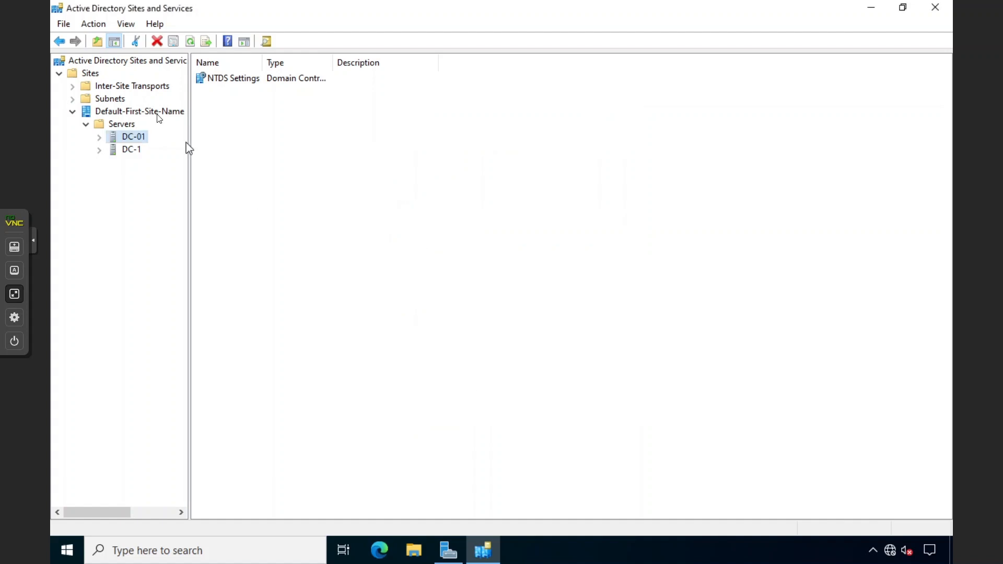
{"action": "left_click", "coordinate": [242, 84]}
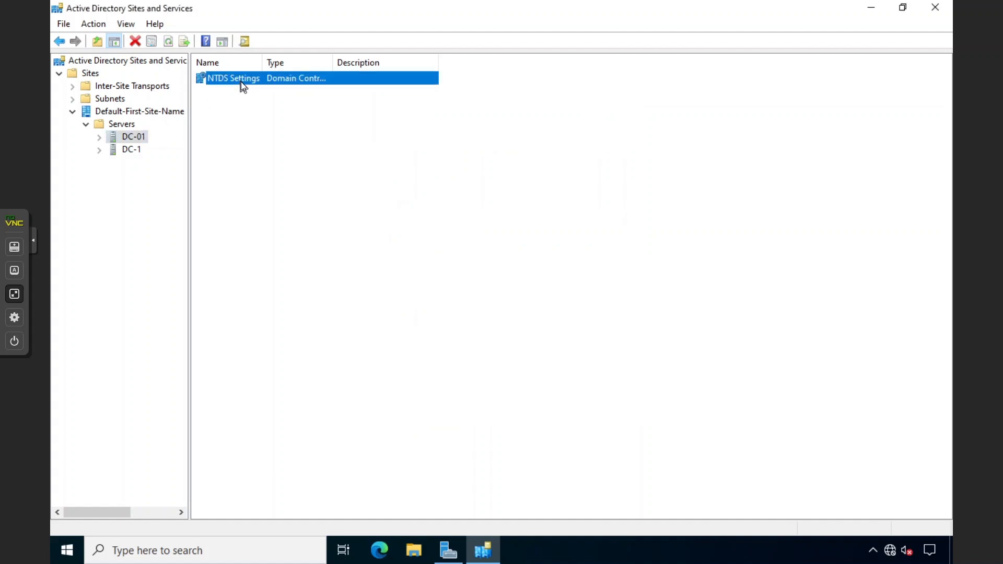
Check DC-1's Properties, close Sites and Services, and leave the full-screen console in Proxmox
{"action": "right_click", "coordinate": [136, 150]}
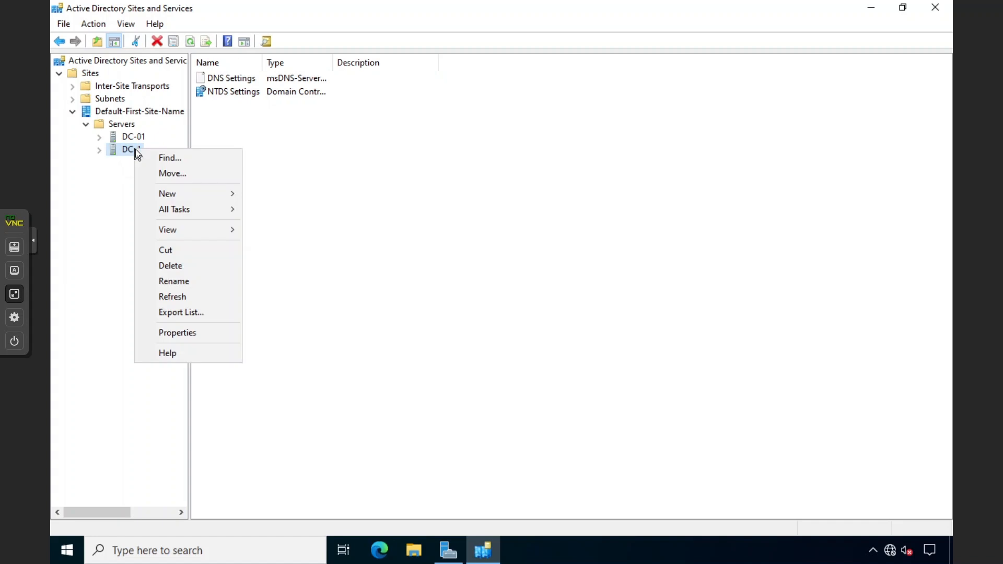
{"action": "left_click", "coordinate": [178, 333]}
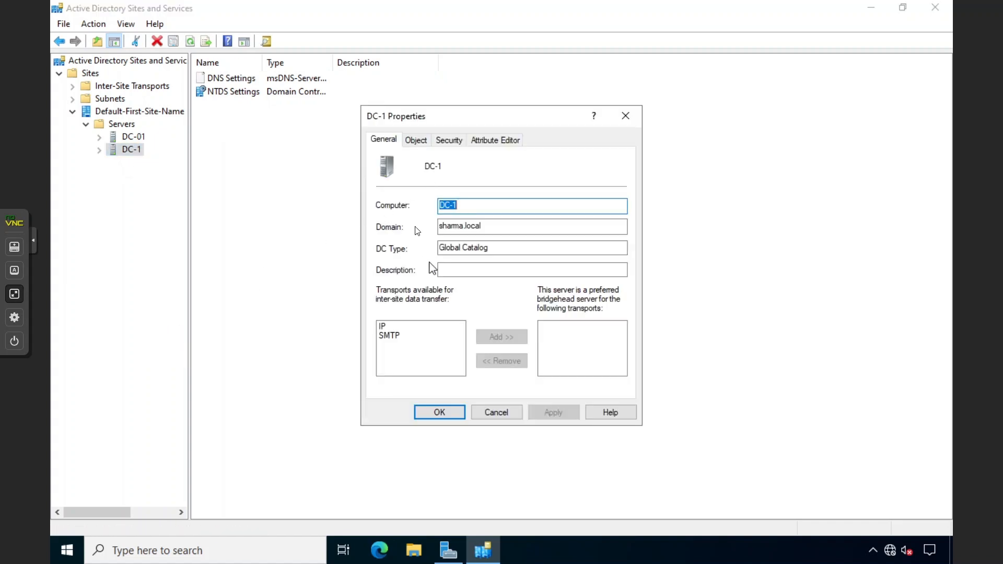
{"action": "left_click", "coordinate": [518, 416]}
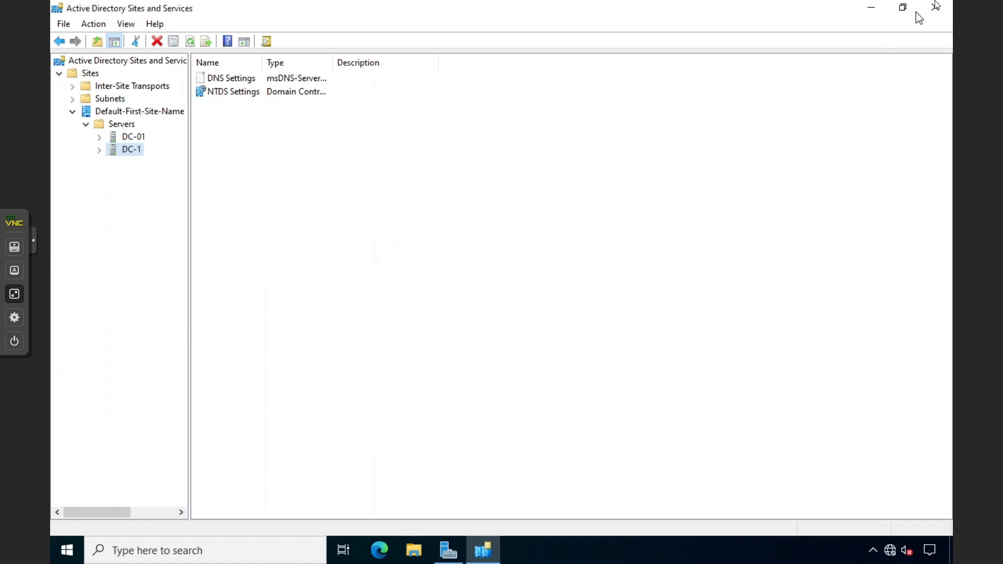
{"action": "left_click", "coordinate": [934, 7]}
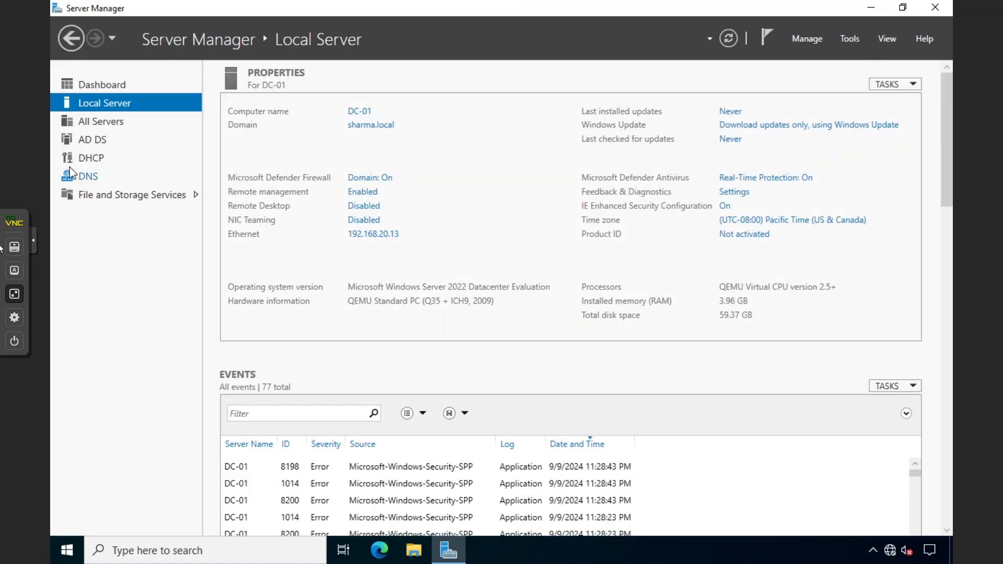
{"action": "left_click", "coordinate": [14, 293]}
{"action": "double_click", "coordinate": [72, 108]}
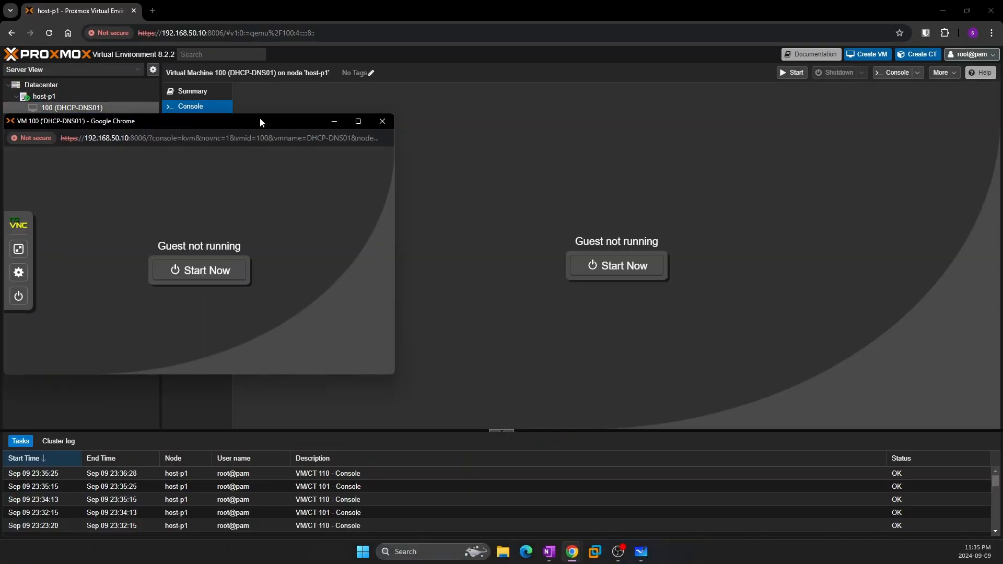
{"action": "left_click", "coordinate": [382, 121]}
Bring DC-1's console full screen and confirm proceeding with removal of hosted roles
{"action": "left_click", "coordinate": [52, 119]}
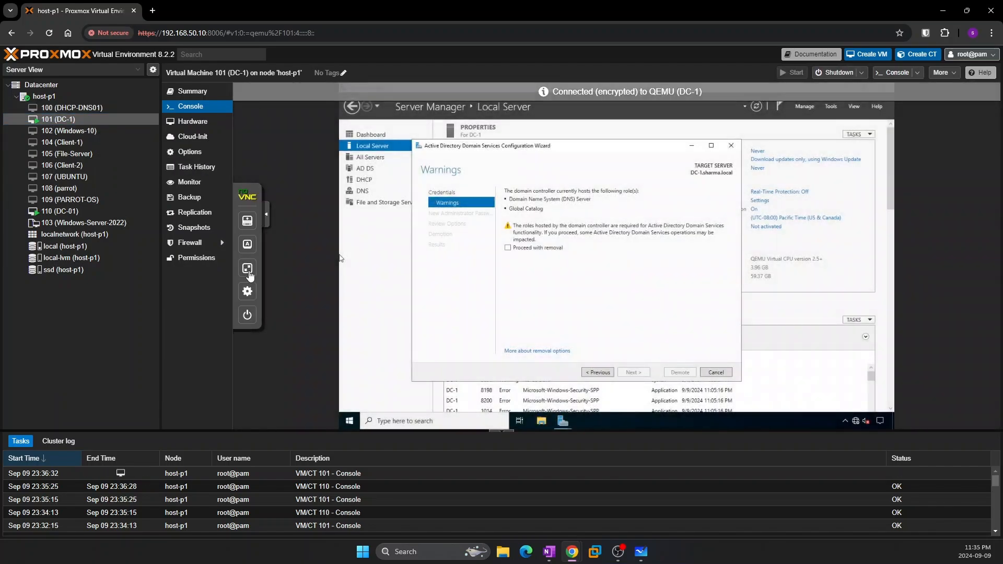
{"action": "left_click", "coordinate": [248, 271]}
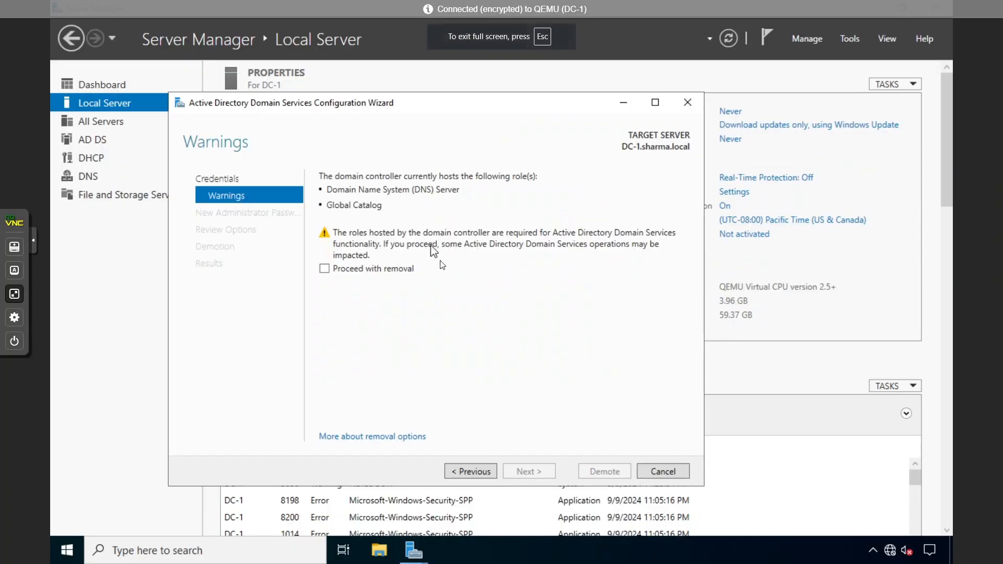
{"action": "left_click", "coordinate": [328, 271]}
{"action": "left_click", "coordinate": [528, 470]}
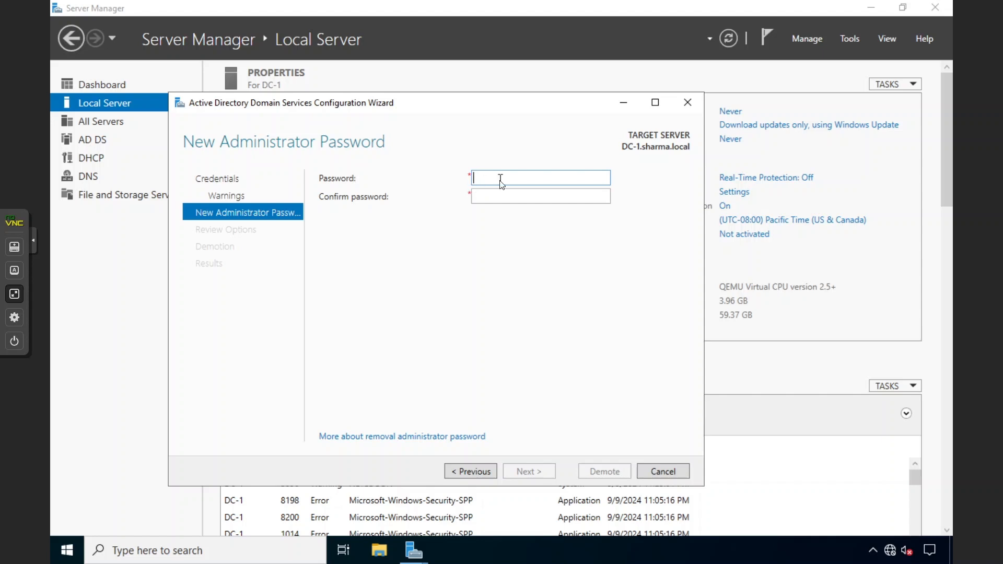
Enter and confirm a new administrator password, demote DC-1, and close the sign-out notice and wizard
{"action": "type", "text": "•••••••••••••"}
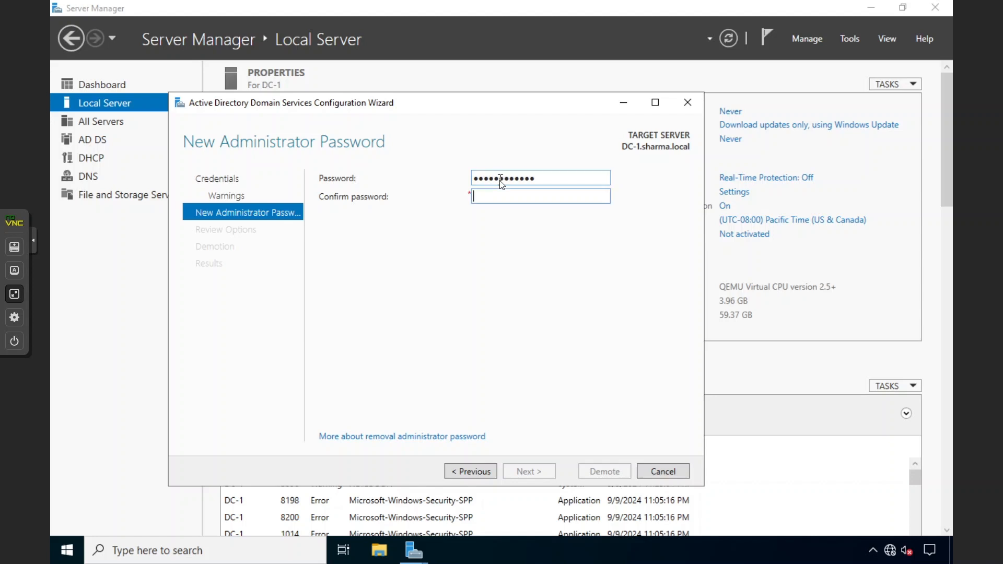
{"action": "key", "text": "Tab"}
{"action": "type", "text": "•••••••••••••"}
{"action": "key", "text": "Return"}
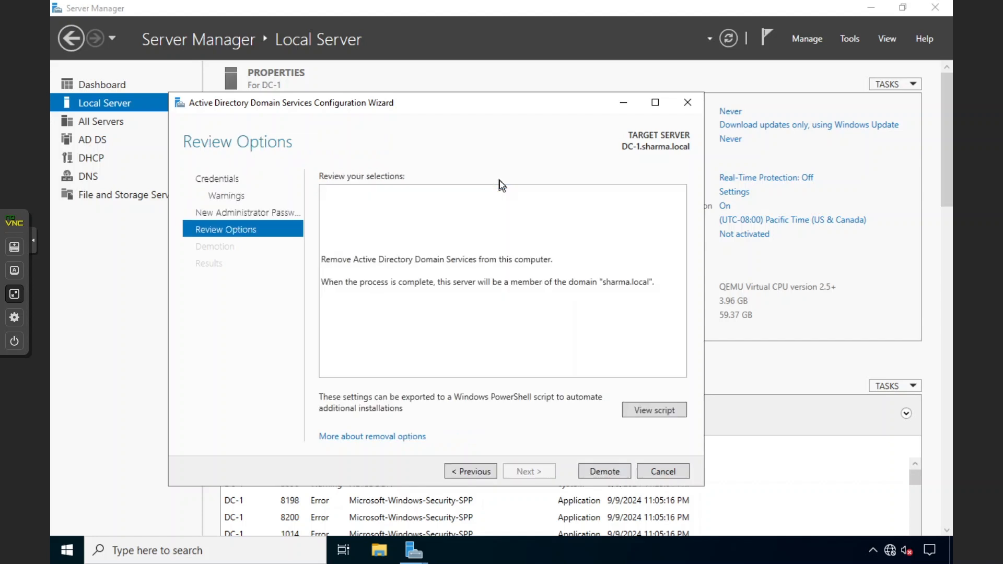
{"action": "left_click", "coordinate": [599, 472]}
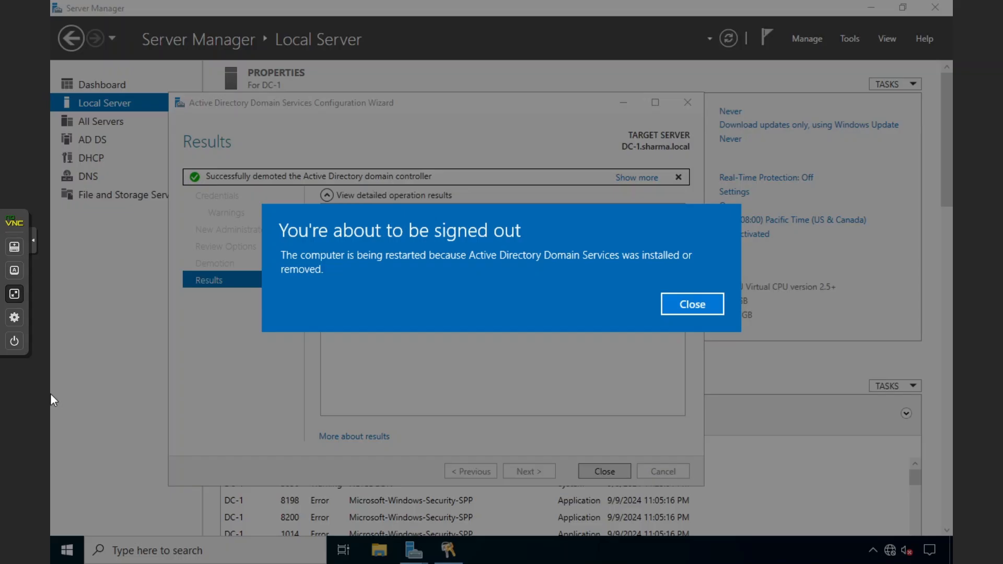
{"action": "left_click", "coordinate": [687, 305]}
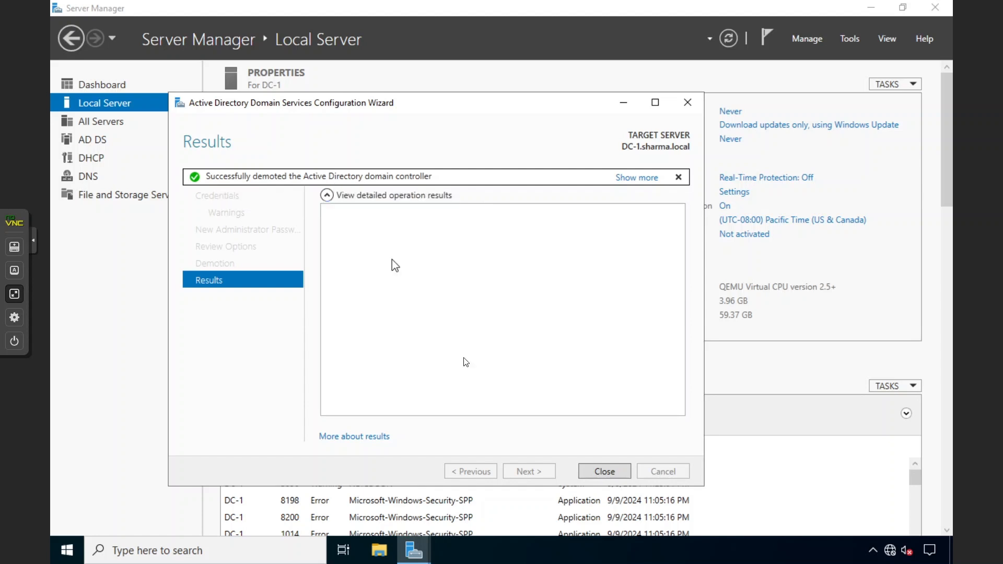
{"action": "left_click", "coordinate": [584, 471]}
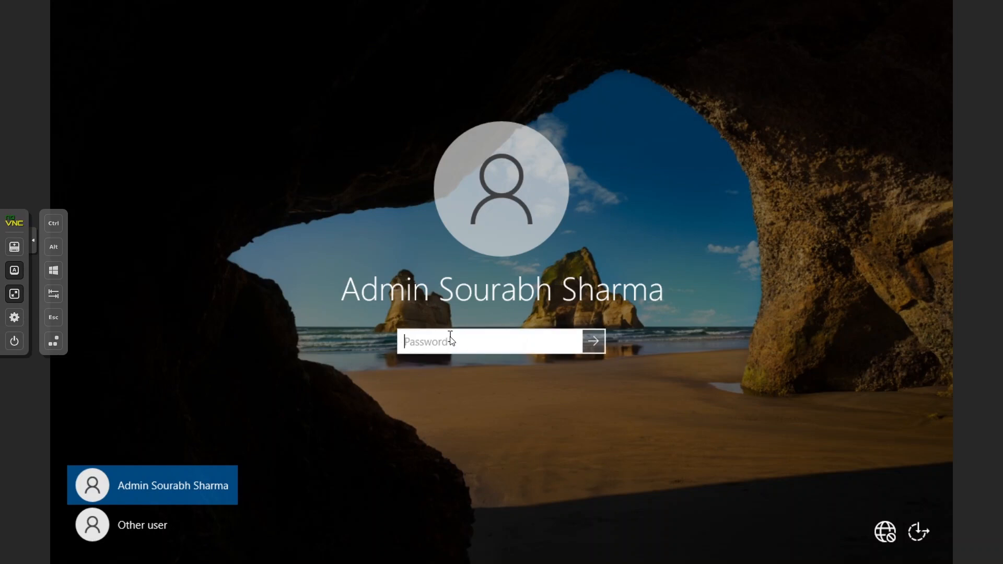
Submit the sign-in password on DC-1 and collapse the remote console side panel
{"action": "type", "text": "•••••••••••"}
{"action": "key", "text": "Return"}
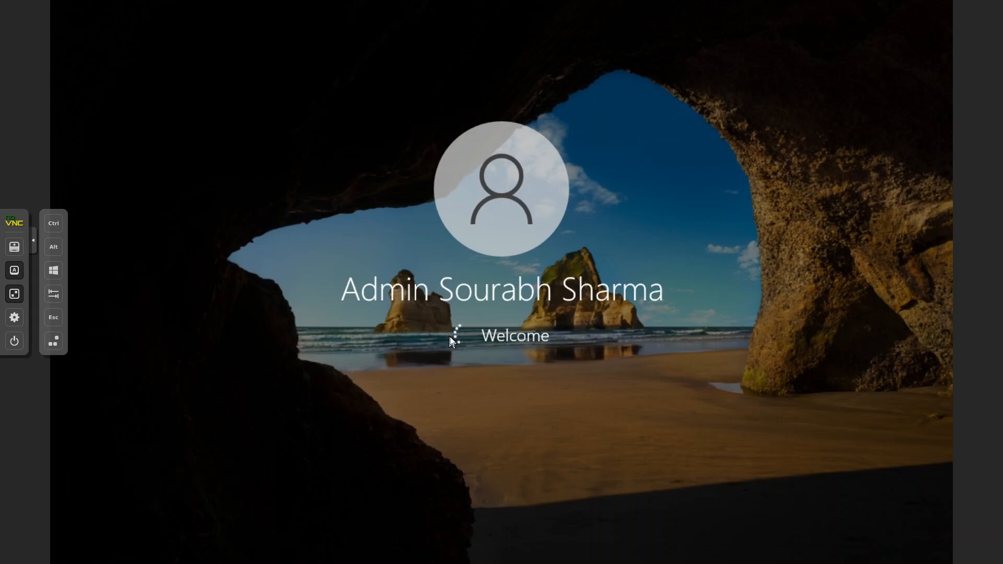
{"action": "left_click", "coordinate": [34, 250]}
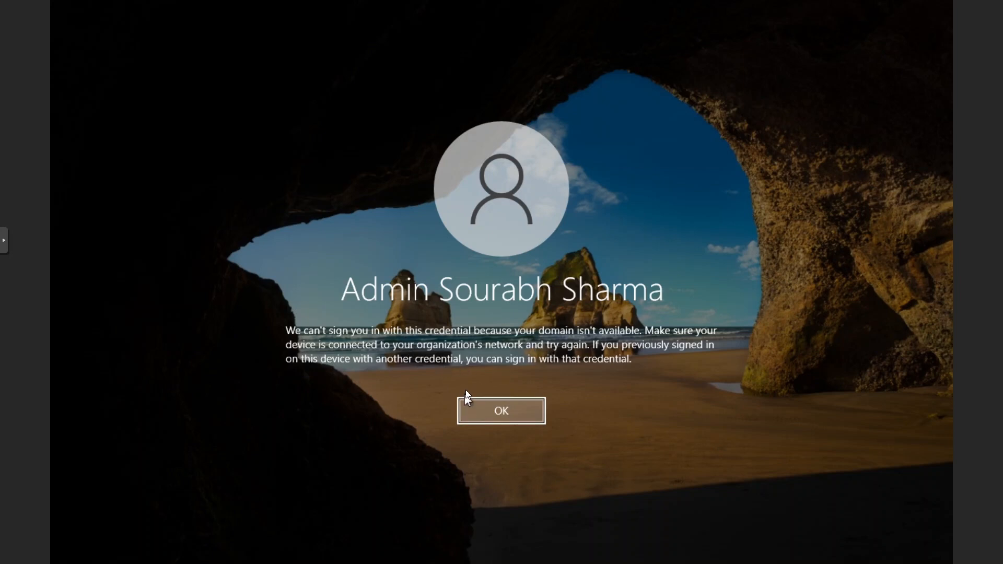
Dismiss the domain-unavailable error and sign in as .\Administrator with the local password
{"action": "left_click", "coordinate": [494, 410]}
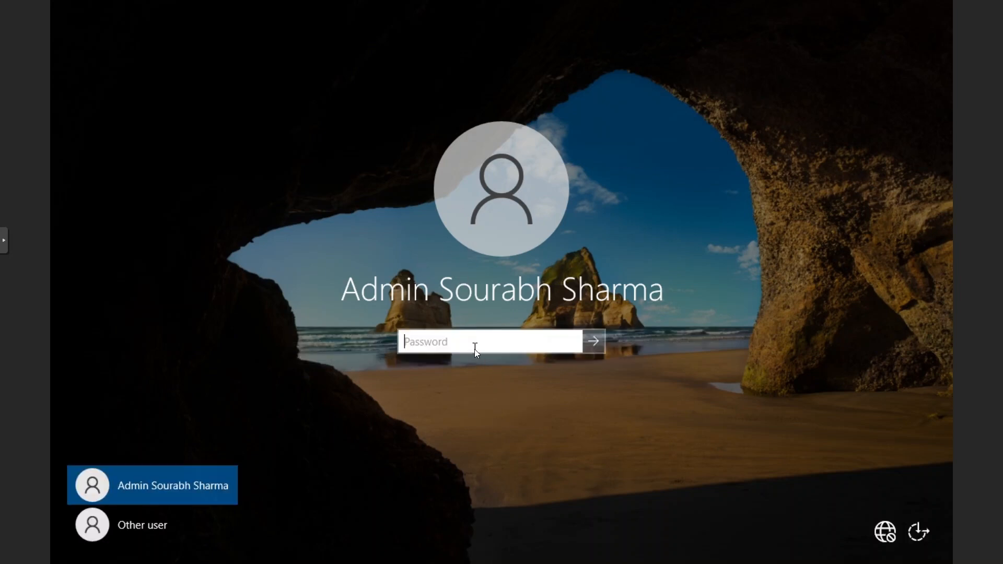
{"action": "left_click", "coordinate": [127, 527]}
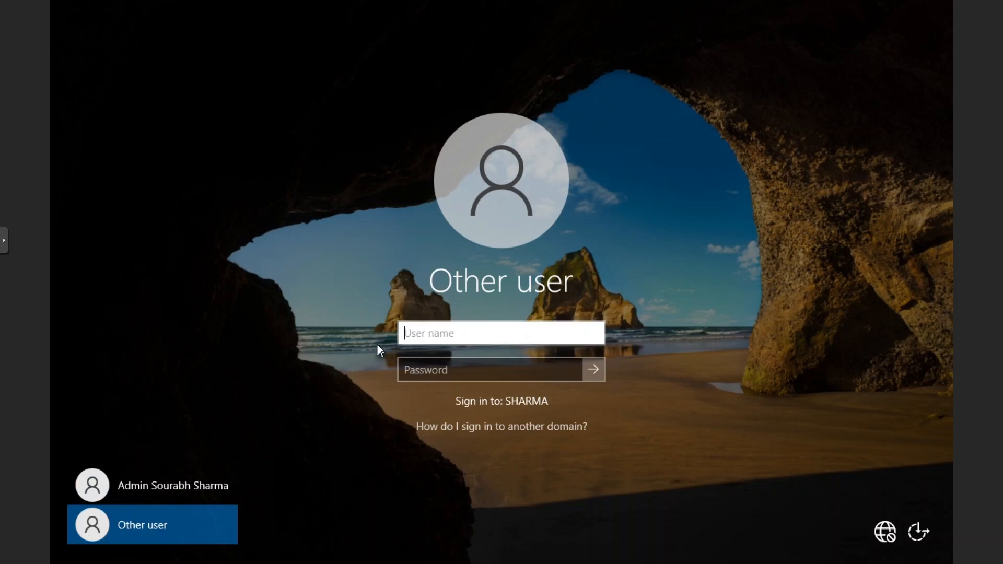
{"action": "type", "text": ".\\Adminis"}
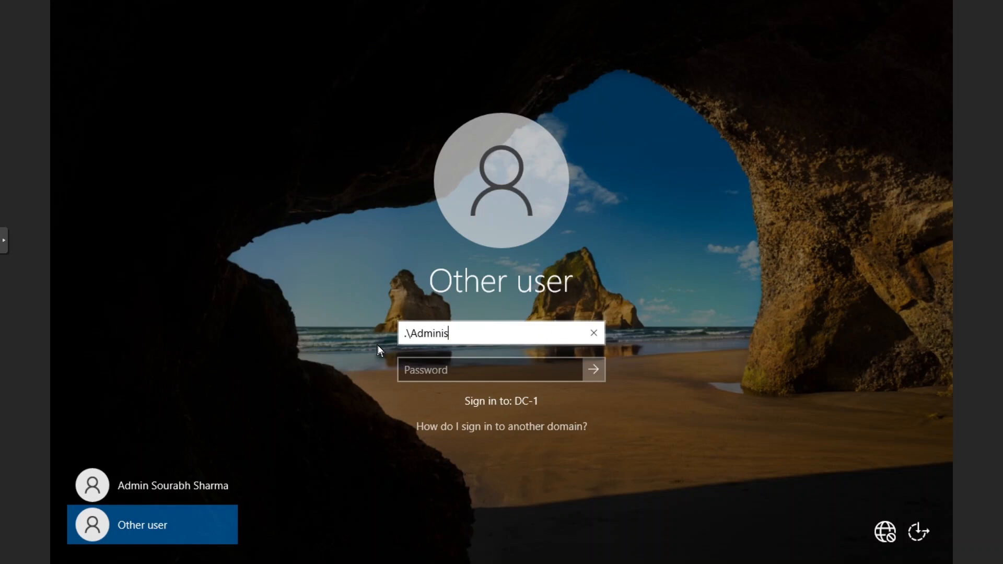
{"action": "type", "text": "trator"}
{"action": "key", "text": "Tab"}
{"action": "type", "text": "•"}
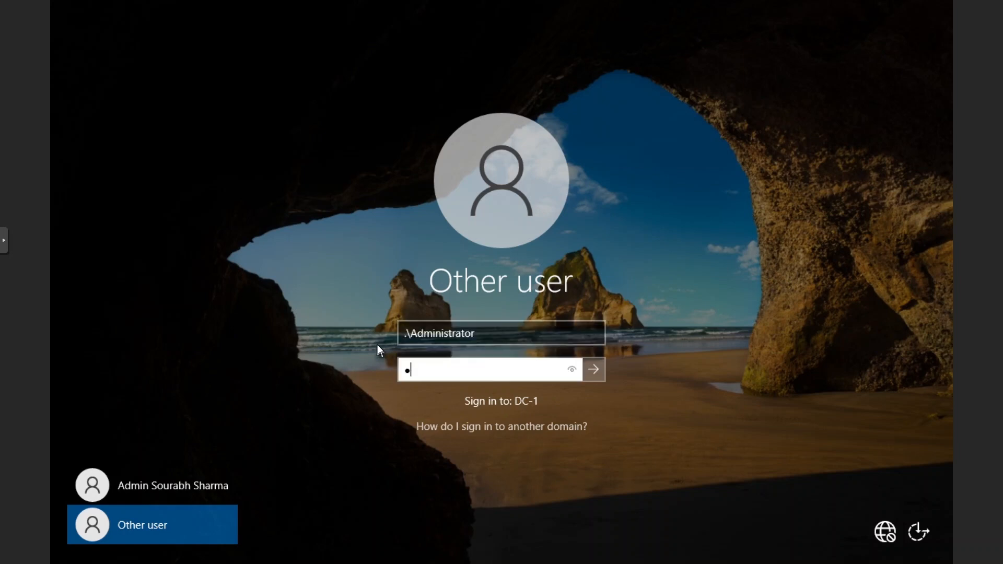
{"action": "type", "text": "••"}
{"action": "key", "text": "ctrl+a"}
{"action": "type", "text": "•••••••••••"}
{"action": "key", "text": "Return"}
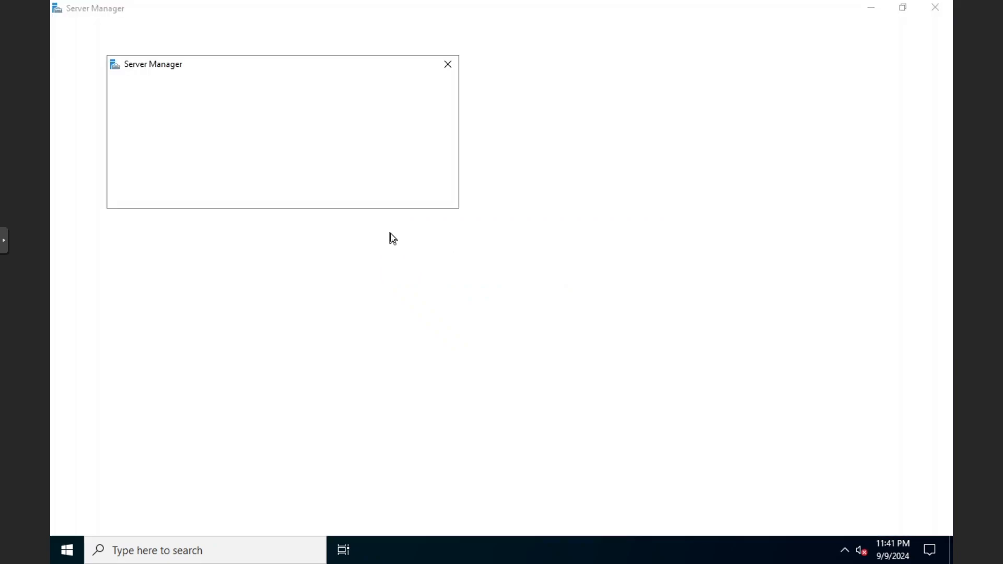
Dismiss the startup popup, view Local Server, and start the Remove Roles and Features wizard
{"action": "left_click", "coordinate": [449, 63]}
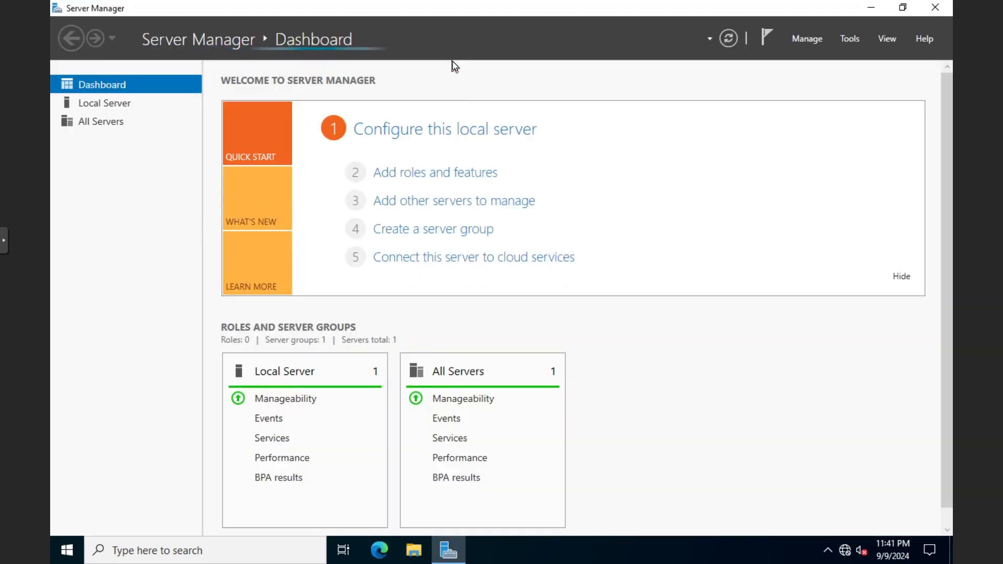
{"action": "left_click", "coordinate": [136, 108]}
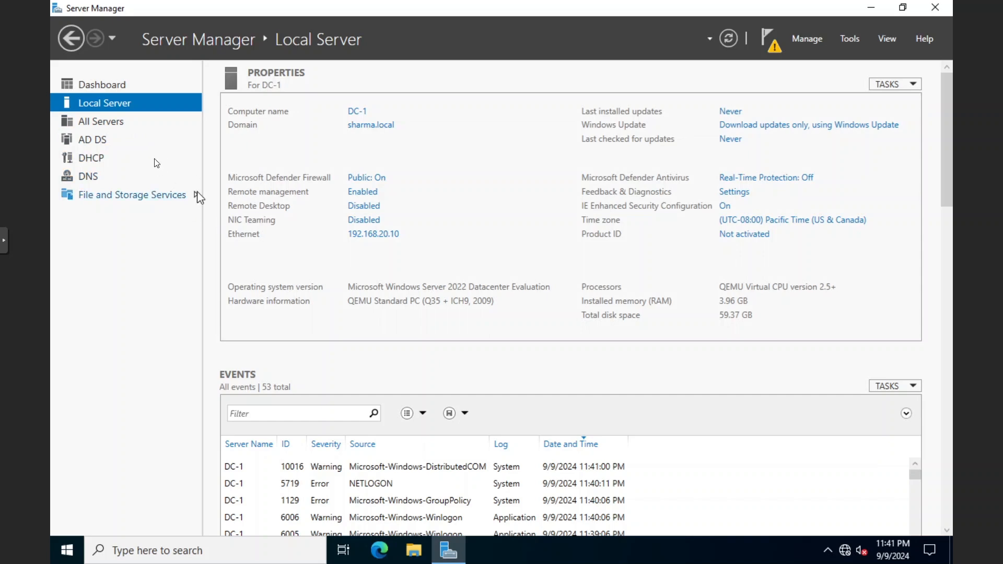
{"action": "left_click", "coordinate": [849, 38]}
{"action": "left_click", "coordinate": [665, 66]}
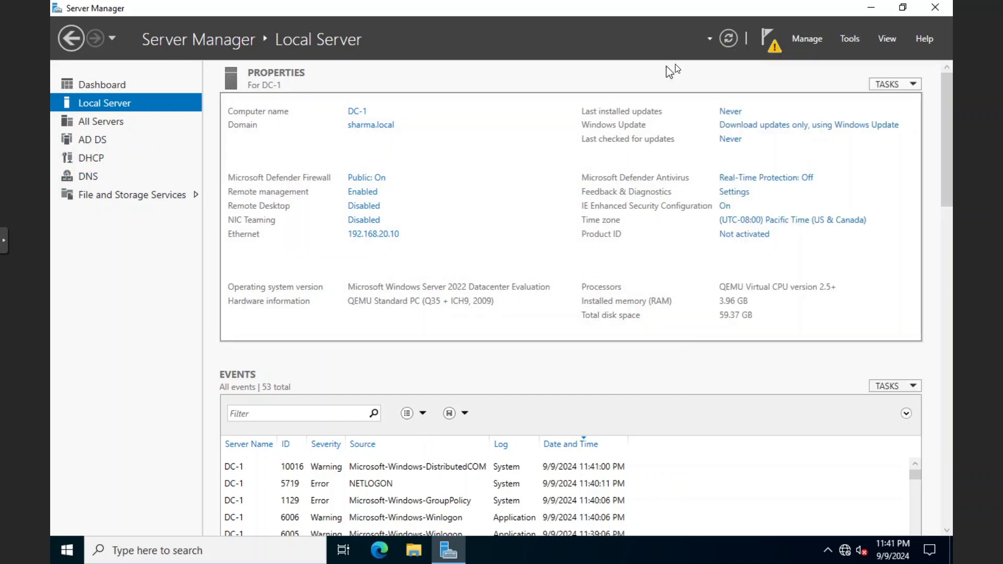
{"action": "left_click", "coordinate": [849, 38]}
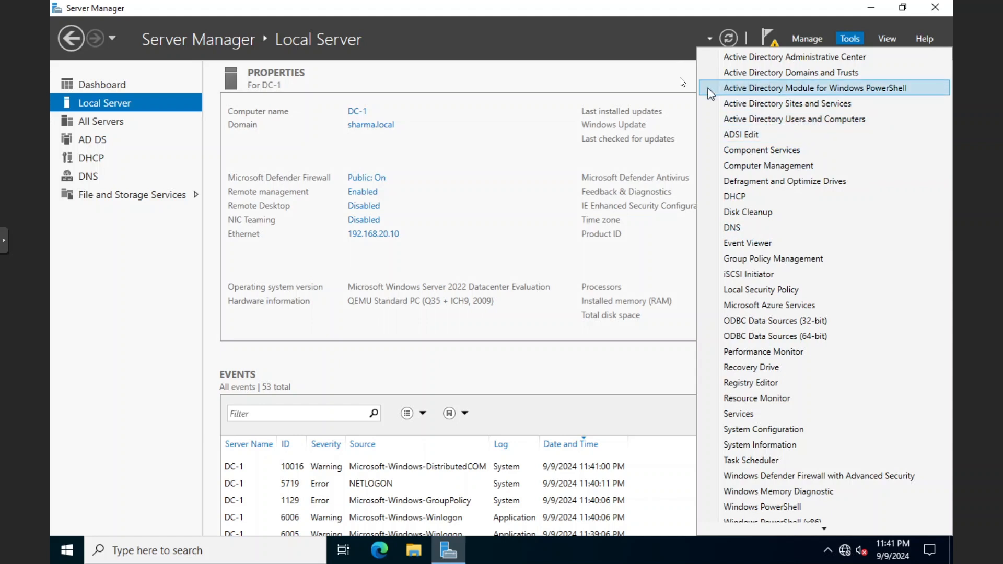
{"action": "left_click", "coordinate": [685, 64]}
{"action": "left_click", "coordinate": [799, 41]}
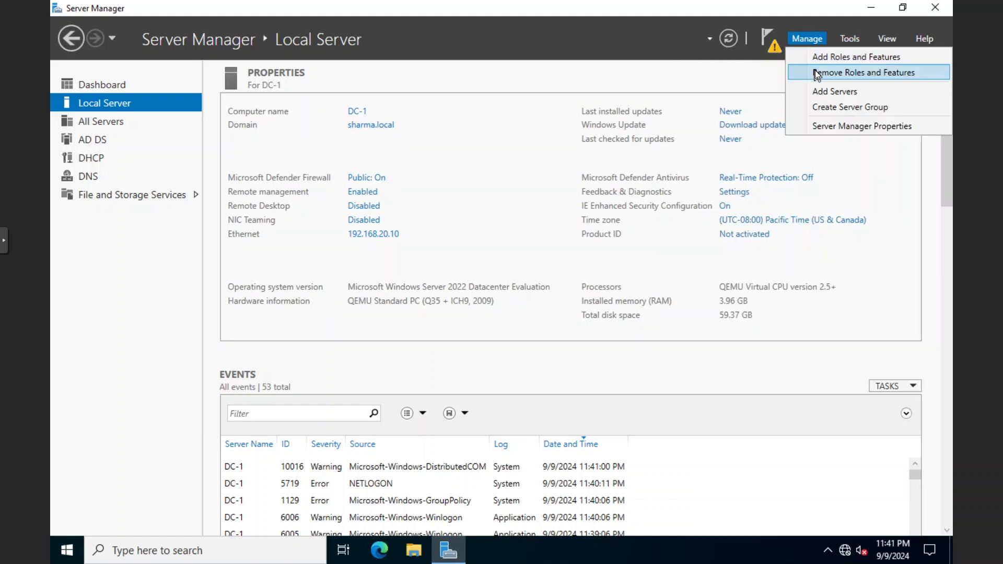
{"action": "left_click", "coordinate": [814, 72]}
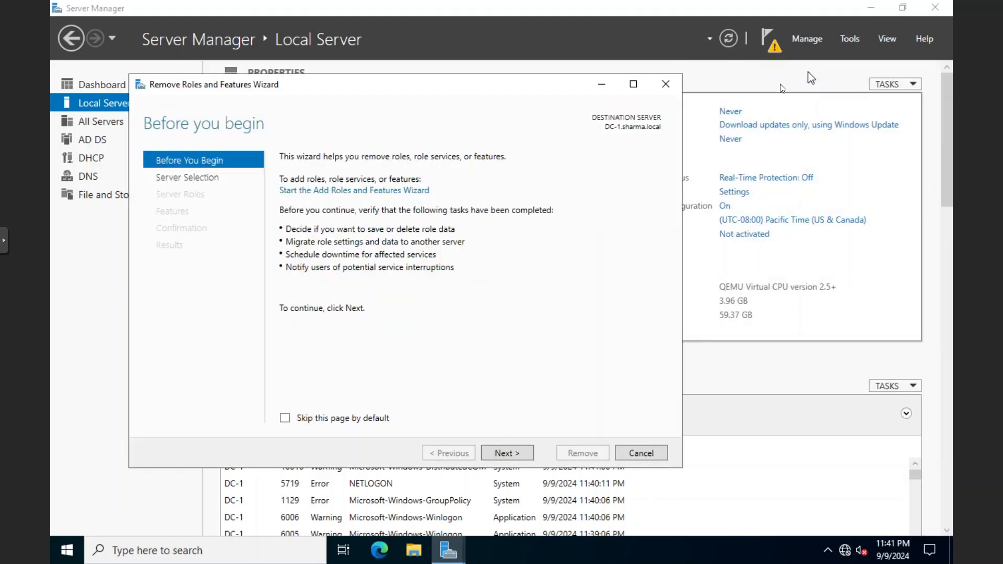
Mark AD DS, DHCP Server and DNS Server for removal, accepting their dependent features
{"action": "left_click", "coordinate": [503, 456]}
{"action": "left_click", "coordinate": [503, 456]}
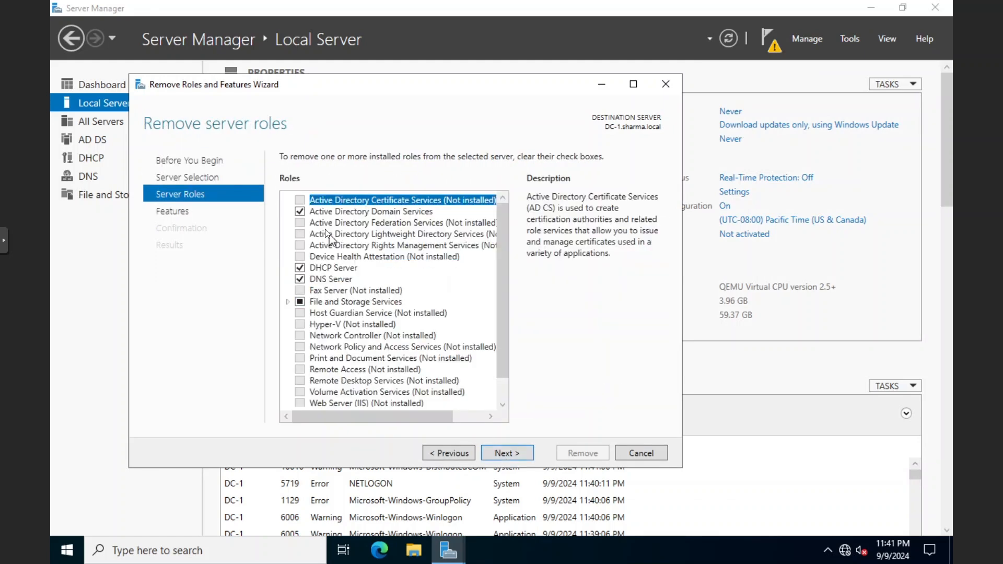
{"action": "left_click", "coordinate": [302, 213]}
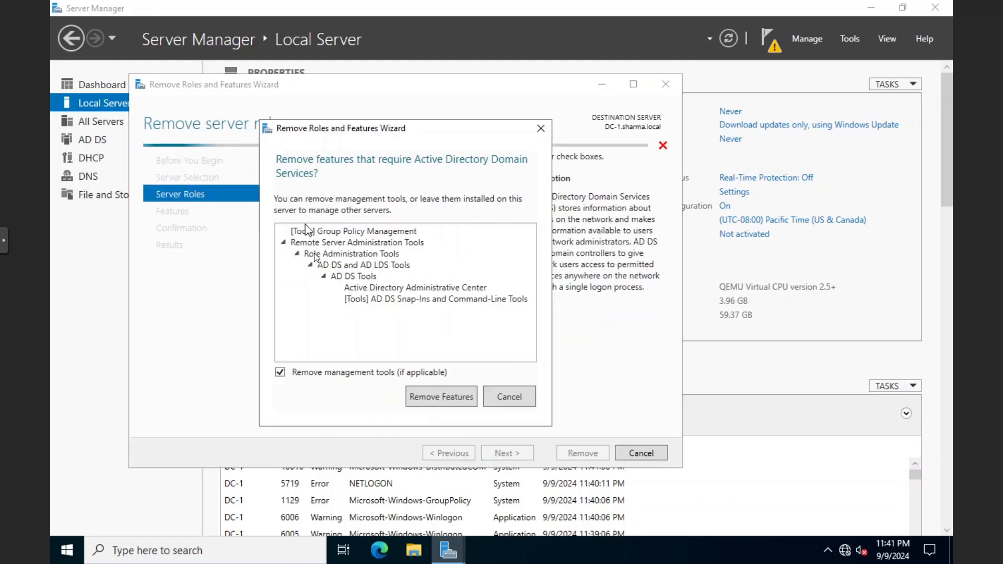
{"action": "left_click", "coordinate": [439, 400]}
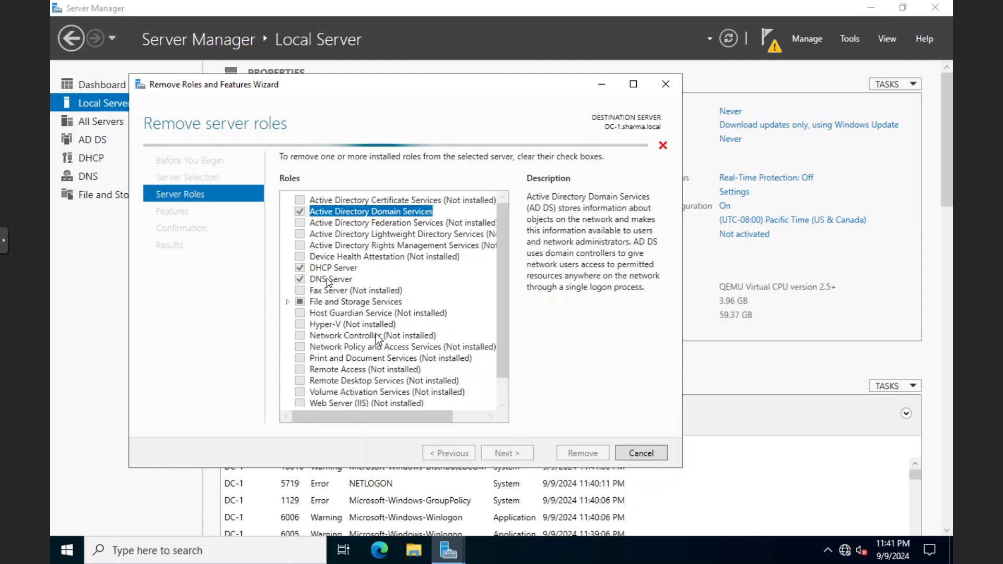
{"action": "left_click", "coordinate": [299, 268]}
{"action": "left_click", "coordinate": [415, 381]}
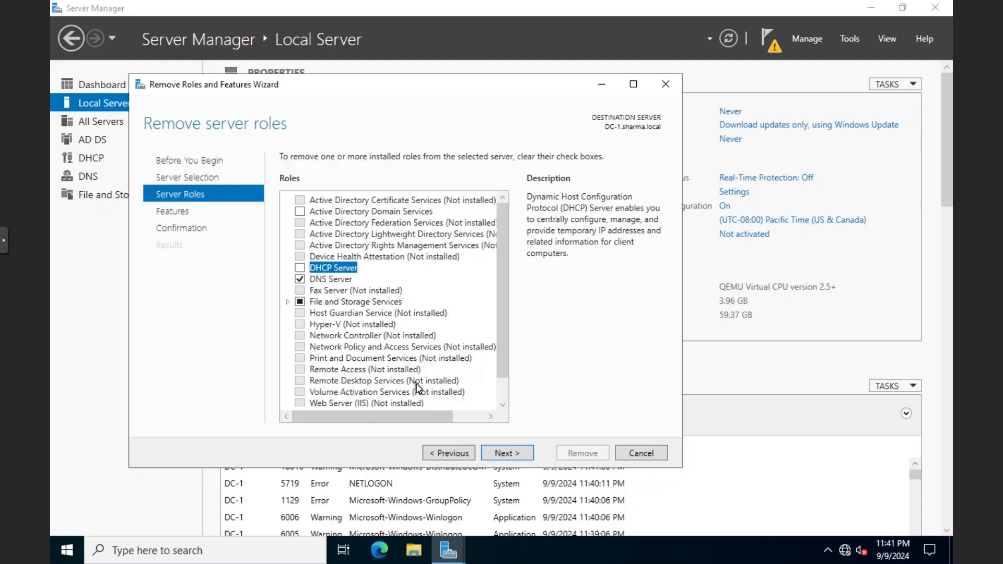
{"action": "left_click", "coordinate": [300, 279]}
{"action": "left_click", "coordinate": [464, 392]}
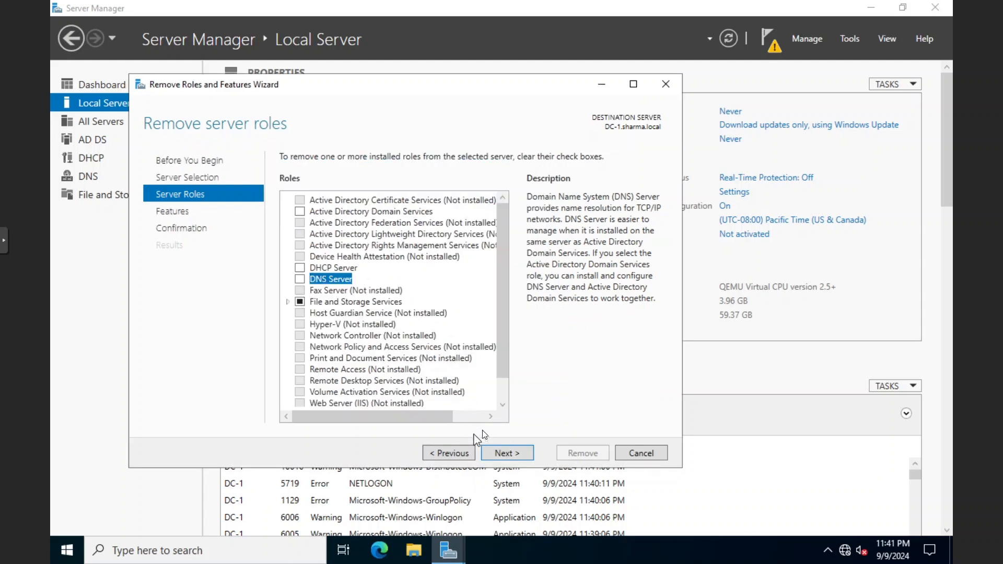
Run the removal of the selected roles and close the wizard when finished
{"action": "left_click", "coordinate": [500, 456]}
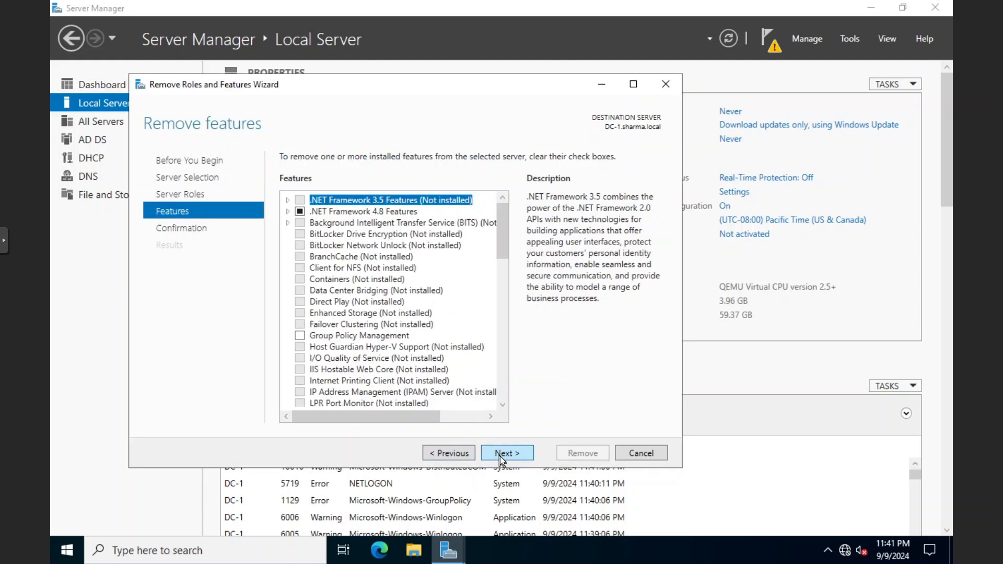
{"action": "left_click", "coordinate": [499, 455]}
{"action": "left_click", "coordinate": [570, 453]}
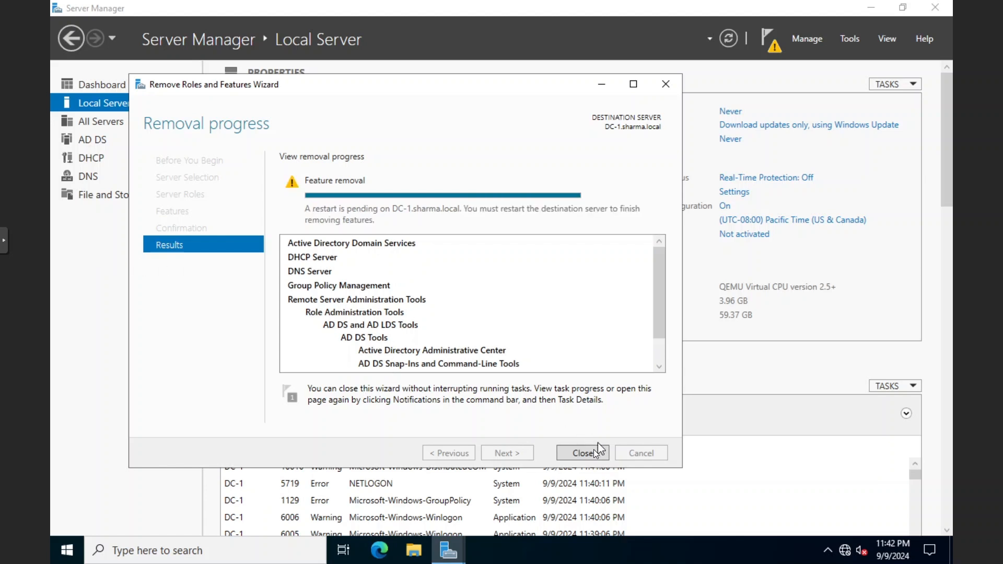
{"action": "left_click", "coordinate": [587, 452]}
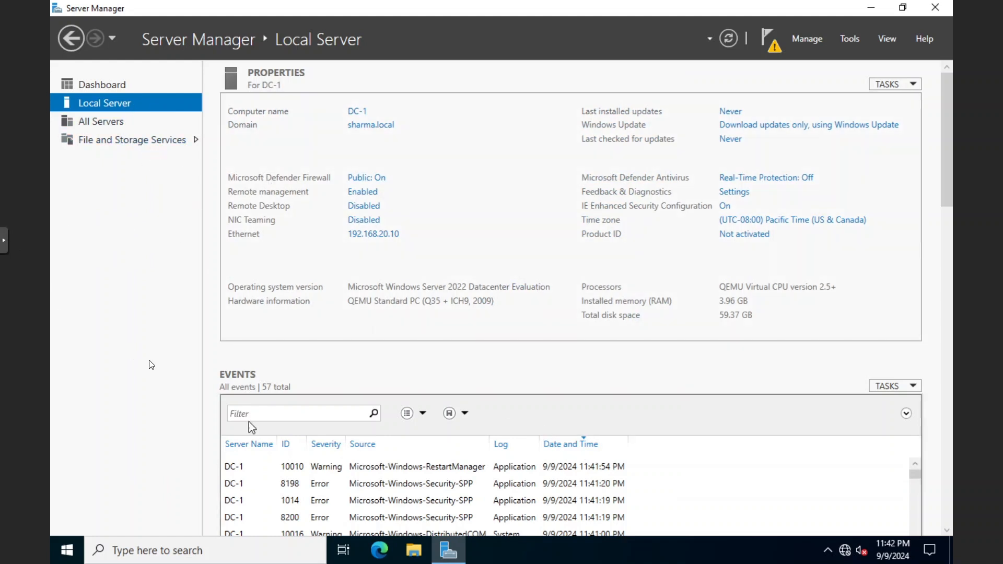
Clear all old notes from the whiteboard and switch to the pen
{"action": "key", "text": "alt+Tab"}
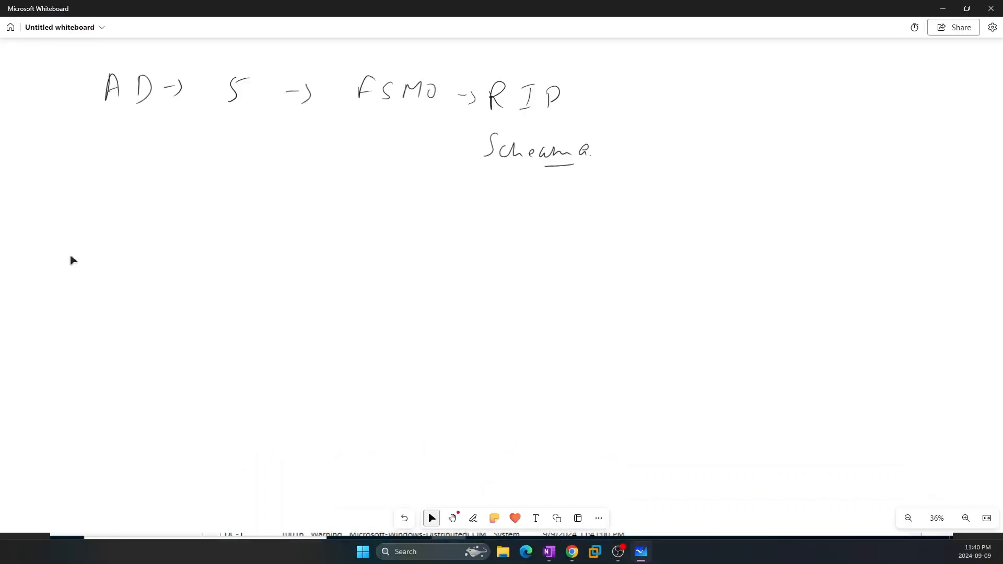
{"action": "key", "text": "ctrl+a"}
{"action": "key", "text": "Delete"}
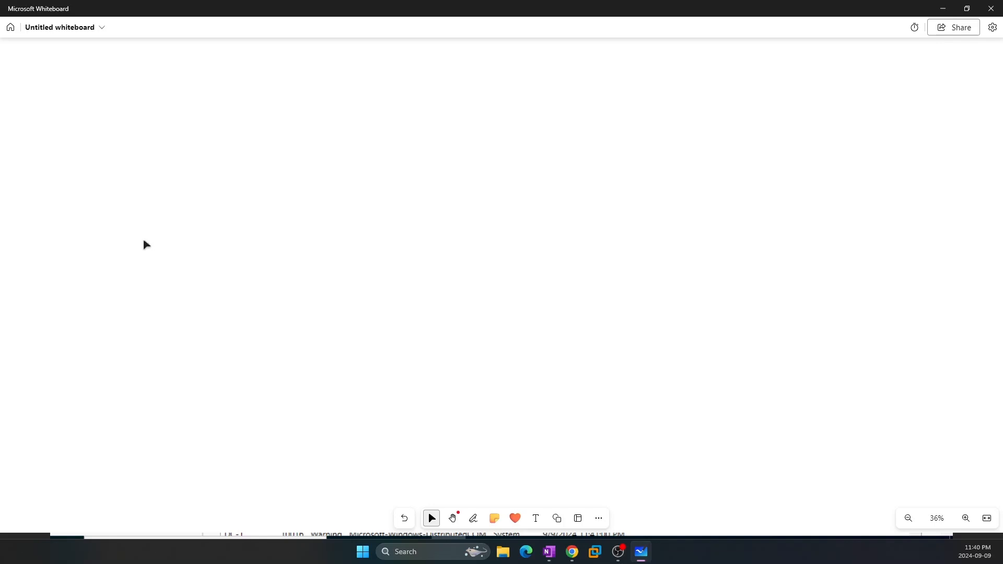
{"action": "key", "text": "alt+w"}
Draw a server box labelled DC-1 with an arrow to 192.168.20.10
{"action": "mouse_move", "coordinate": [138, 107]}
{"action": "left_mouse_down"}
{"action": "mouse_move", "coordinate": [136, 156]}
{"action": "mouse_move", "coordinate": [202, 123]}
{"action": "mouse_move", "coordinate": [139, 178]}
{"action": "mouse_move", "coordinate": [135, 150]}
{"action": "left_mouse_up"}
{"action": "left_click_drag", "start_coordinate": [140, 190], "coordinate": [148, 220]}
{"action": "mouse_move", "coordinate": [141, 190]}
{"action": "left_mouse_down"}
{"action": "mouse_move", "coordinate": [149, 220]}
{"action": "mouse_move", "coordinate": [184, 206]}
{"action": "left_mouse_up"}
{"action": "left_click_drag", "start_coordinate": [190, 192], "coordinate": [189, 209]}
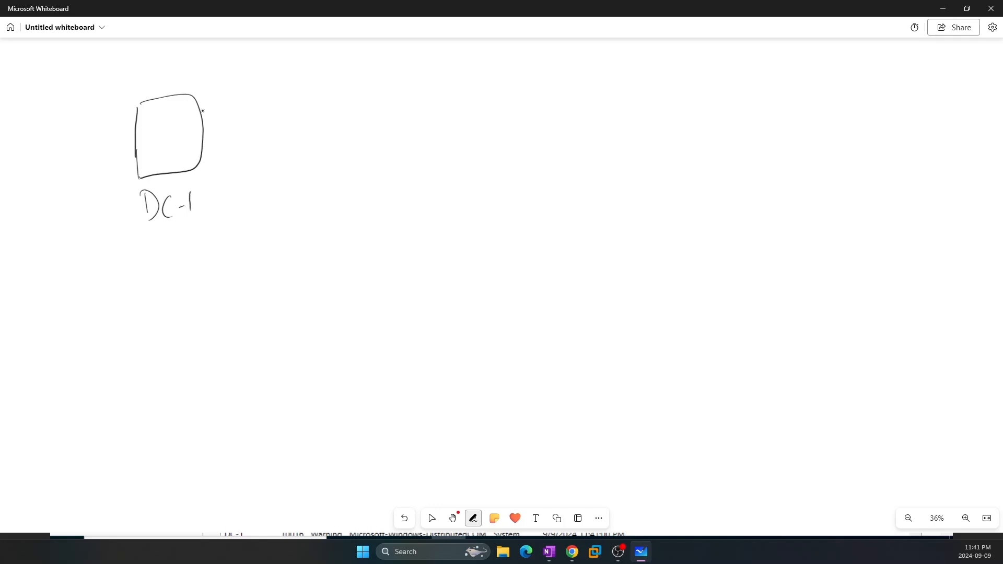
{"action": "mouse_move", "coordinate": [207, 119]}
{"action": "left_mouse_down"}
{"action": "mouse_move", "coordinate": [241, 108]}
{"action": "mouse_move", "coordinate": [241, 118]}
{"action": "mouse_move", "coordinate": [271, 118]}
{"action": "left_mouse_up"}
{"action": "mouse_move", "coordinate": [292, 101]}
{"action": "left_mouse_down"}
{"action": "mouse_move", "coordinate": [290, 119]}
{"action": "mouse_move", "coordinate": [334, 120]}
{"action": "left_mouse_up"}
{"action": "left_click", "coordinate": [323, 117]}
{"action": "mouse_move", "coordinate": [356, 100]}
{"action": "left_mouse_down"}
{"action": "mouse_move", "coordinate": [350, 120]}
{"action": "mouse_move", "coordinate": [370, 100]}
{"action": "mouse_move", "coordinate": [401, 120]}
{"action": "mouse_move", "coordinate": [451, 109]}
{"action": "left_mouse_up"}
{"action": "left_click", "coordinate": [379, 118]}
{"action": "left_click", "coordinate": [425, 116]}
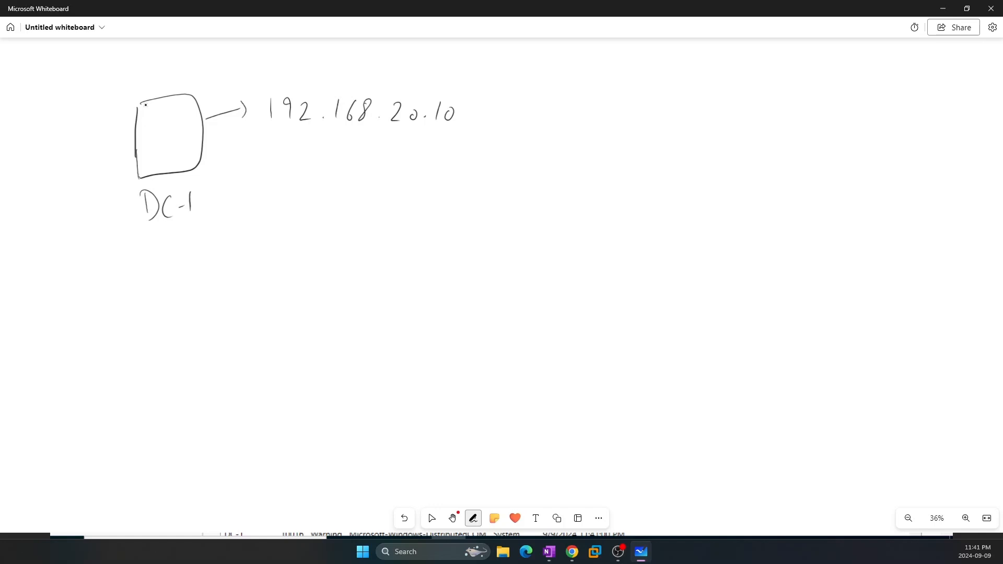
Write DNS and DHCP inside the DC-1 box
{"action": "left_click_drag", "start_coordinate": [147, 112], "coordinate": [149, 123]}
{"action": "left_click_drag", "start_coordinate": [145, 110], "coordinate": [150, 124]}
{"action": "mouse_move", "coordinate": [166, 122]}
{"action": "left_mouse_down"}
{"action": "mouse_move", "coordinate": [178, 110]}
{"action": "mouse_move", "coordinate": [182, 122]}
{"action": "mouse_move", "coordinate": [151, 158]}
{"action": "left_mouse_up"}
{"action": "mouse_move", "coordinate": [148, 142]}
{"action": "left_mouse_down"}
{"action": "mouse_move", "coordinate": [151, 158]}
{"action": "mouse_move", "coordinate": [163, 154]}
{"action": "left_mouse_up"}
{"action": "left_click_drag", "start_coordinate": [162, 151], "coordinate": [184, 138]}
{"action": "left_click_drag", "start_coordinate": [184, 138], "coordinate": [186, 151]}
{"action": "left_click_drag", "start_coordinate": [161, 100], "coordinate": [167, 103]}
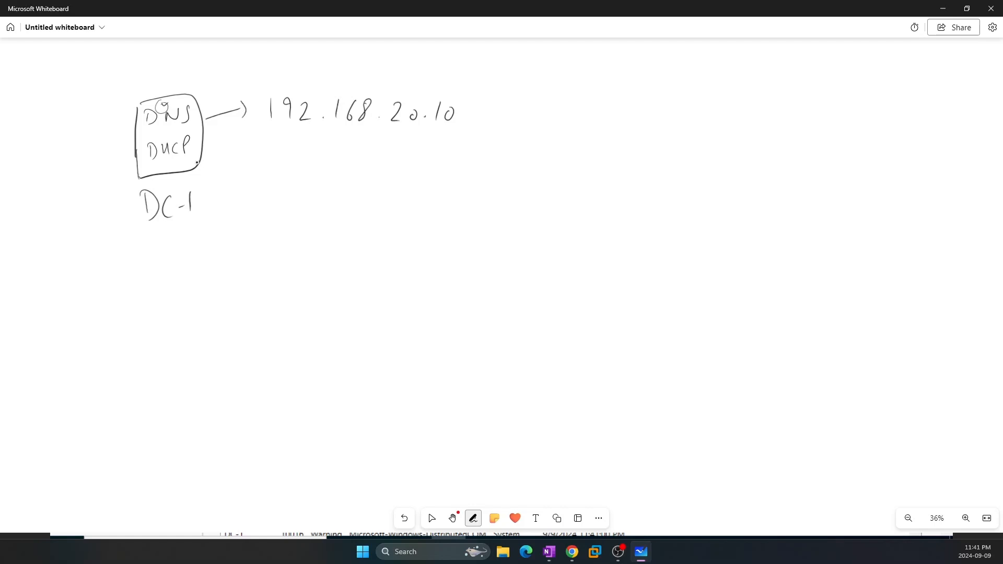
Draw an arrow down to an IP/Subne/DG label with an underlined DNS beneath it
{"action": "mouse_move", "coordinate": [199, 162]}
{"action": "left_mouse_down"}
{"action": "mouse_move", "coordinate": [230, 198]}
{"action": "mouse_move", "coordinate": [253, 254]}
{"action": "mouse_move", "coordinate": [269, 242]}
{"action": "left_mouse_up"}
{"action": "mouse_move", "coordinate": [214, 284]}
{"action": "left_mouse_down"}
{"action": "mouse_move", "coordinate": [230, 281]}
{"action": "mouse_move", "coordinate": [218, 302]}
{"action": "left_mouse_up"}
{"action": "left_click_drag", "start_coordinate": [209, 304], "coordinate": [232, 308]}
{"action": "mouse_move", "coordinate": [236, 293]}
{"action": "left_mouse_down"}
{"action": "mouse_move", "coordinate": [255, 309]}
{"action": "mouse_move", "coordinate": [312, 303]}
{"action": "left_mouse_up"}
{"action": "mouse_move", "coordinate": [317, 286]}
{"action": "left_mouse_down"}
{"action": "mouse_move", "coordinate": [330, 306]}
{"action": "mouse_move", "coordinate": [364, 301]}
{"action": "left_mouse_up"}
{"action": "mouse_move", "coordinate": [388, 277]}
{"action": "left_mouse_down"}
{"action": "mouse_move", "coordinate": [368, 309]}
{"action": "mouse_move", "coordinate": [403, 308]}
{"action": "left_mouse_up"}
{"action": "mouse_move", "coordinate": [402, 284]}
{"action": "left_mouse_down"}
{"action": "mouse_move", "coordinate": [407, 308]}
{"action": "mouse_move", "coordinate": [440, 308]}
{"action": "left_mouse_up"}
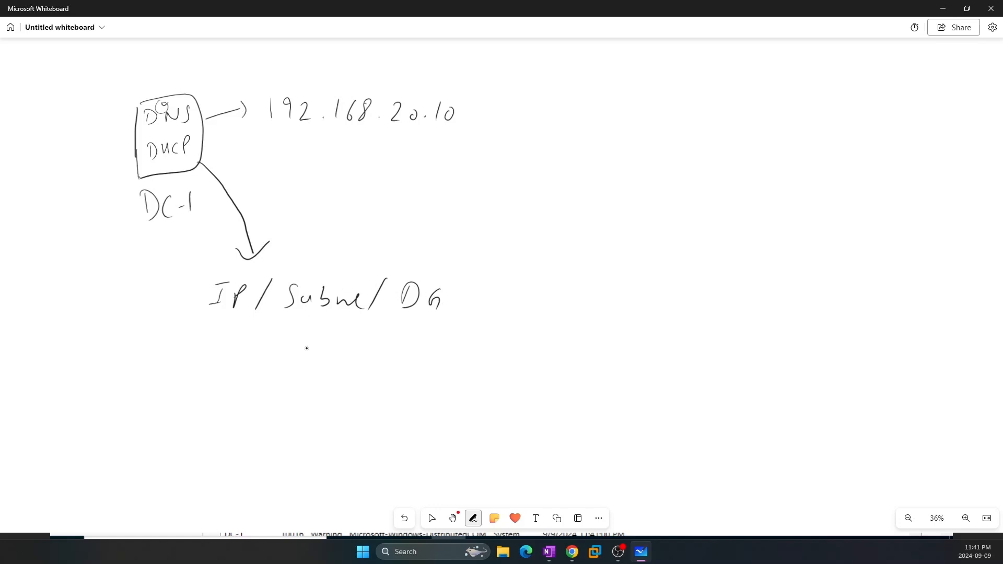
{"action": "mouse_move", "coordinate": [272, 360]}
{"action": "left_mouse_down"}
{"action": "mouse_move", "coordinate": [270, 377]}
{"action": "mouse_move", "coordinate": [301, 369]}
{"action": "mouse_move", "coordinate": [309, 353]}
{"action": "left_mouse_up"}
{"action": "left_click_drag", "start_coordinate": [320, 351], "coordinate": [313, 374]}
{"action": "left_click_drag", "start_coordinate": [280, 384], "coordinate": [322, 378]}
Bracket the network settings block and the IP address, then return to the Proxmox window
{"action": "key", "text": "Escape"}
{"action": "left_click_drag", "start_coordinate": [206, 281], "coordinate": [216, 390]}
{"action": "mouse_move", "coordinate": [442, 280]}
{"action": "left_mouse_down"}
{"action": "mouse_move", "coordinate": [457, 280]}
{"action": "mouse_move", "coordinate": [397, 378]}
{"action": "left_mouse_up"}
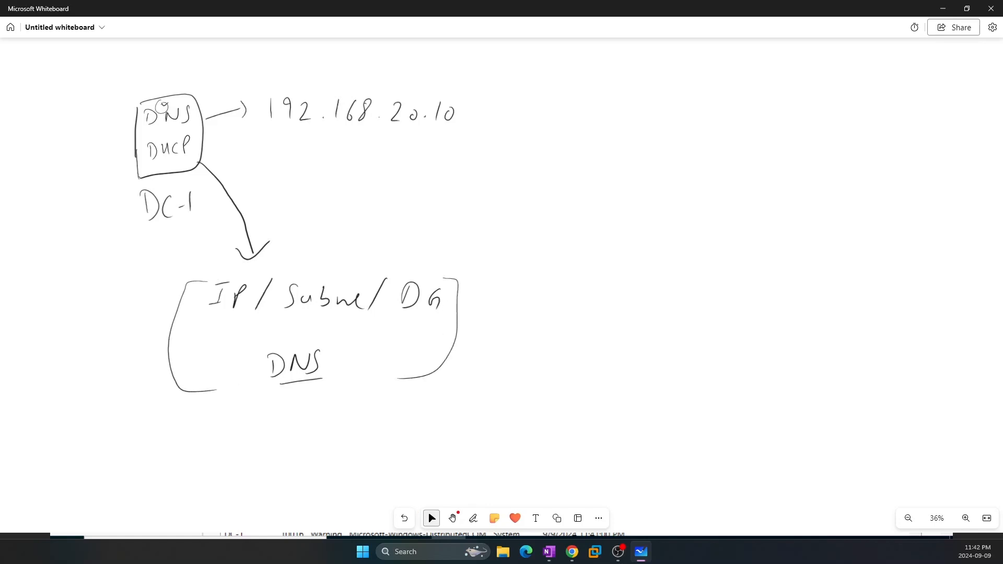
{"action": "left_click_drag", "start_coordinate": [256, 95], "coordinate": [260, 134]}
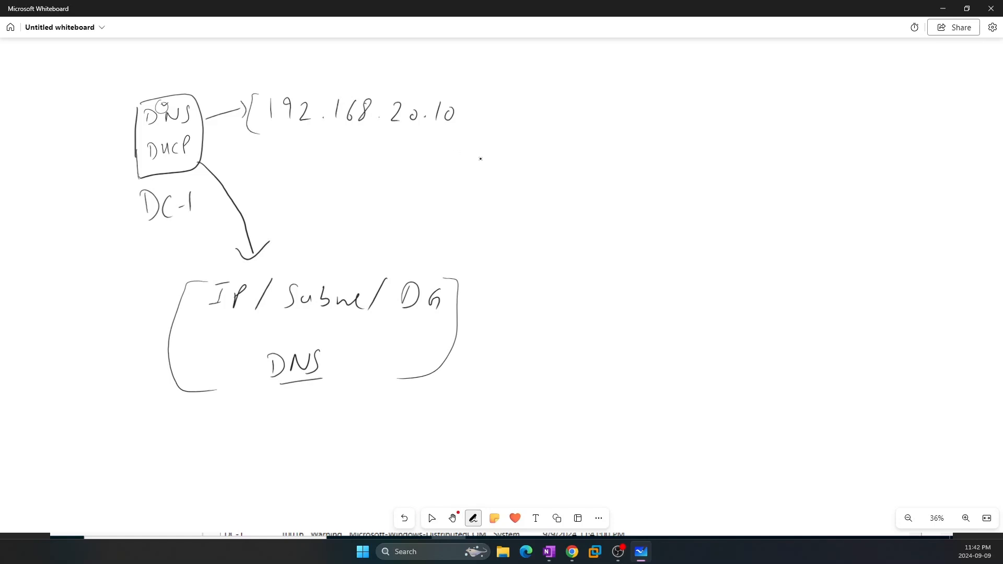
{"action": "mouse_move", "coordinate": [466, 96]}
{"action": "left_mouse_down"}
{"action": "mouse_move", "coordinate": [477, 97]}
{"action": "mouse_move", "coordinate": [448, 141]}
{"action": "left_mouse_up"}
{"action": "mouse_move", "coordinate": [573, 550]}
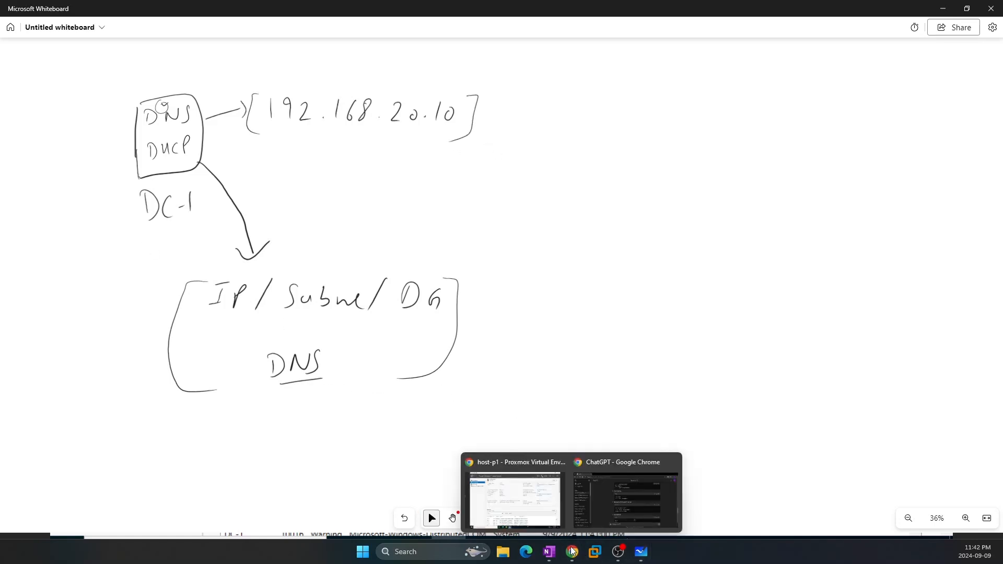
{"action": "left_click", "coordinate": [514, 501]}
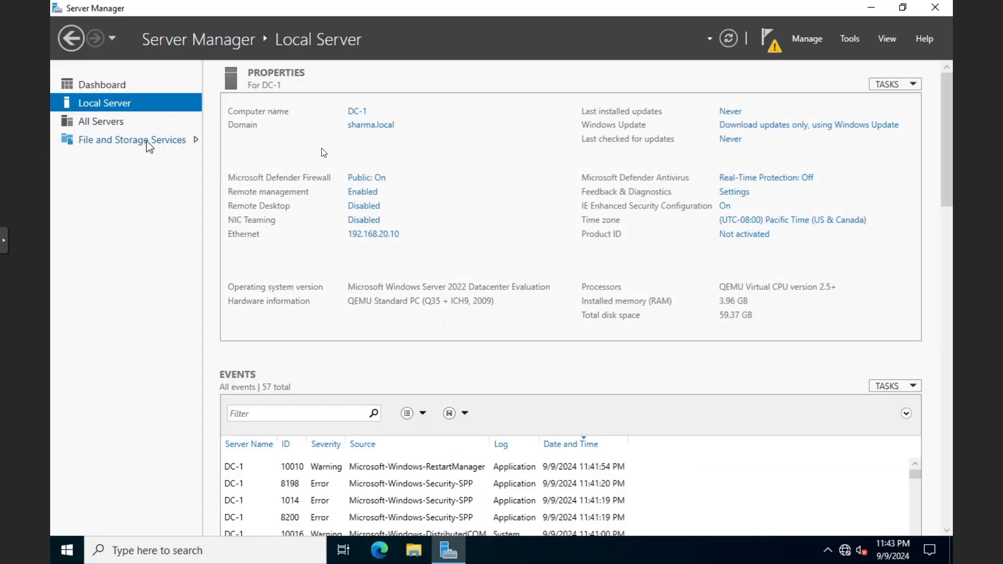
Switch to VM 110 (DC-01) and show its console full screen at 192.168.20.13
{"action": "left_click", "coordinate": [4, 240]}
{"action": "left_click", "coordinate": [17, 293]}
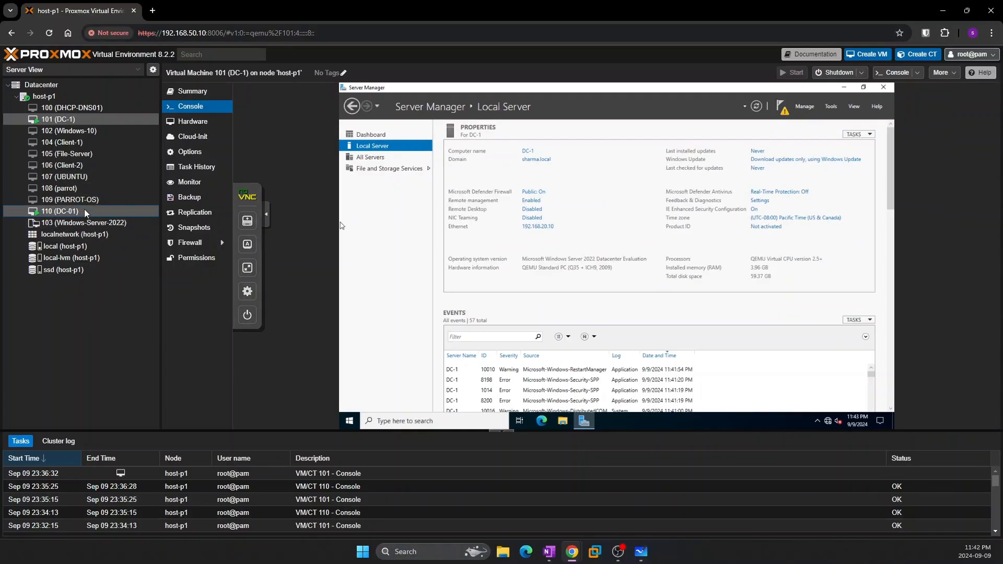
{"action": "left_click", "coordinate": [99, 214]}
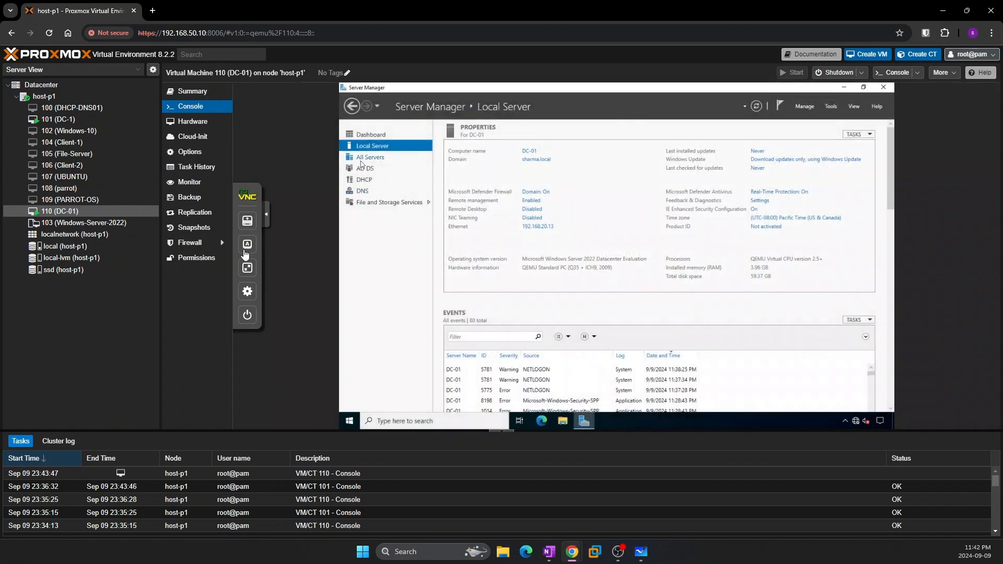
{"action": "left_click", "coordinate": [236, 215]}
{"action": "left_click", "coordinate": [251, 264]}
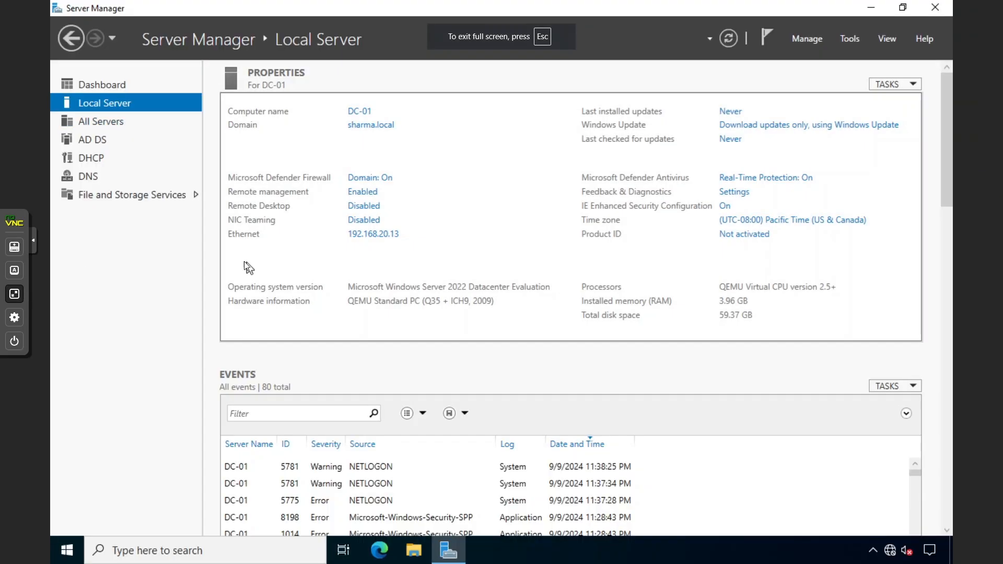
{"action": "left_click", "coordinate": [841, 39]}
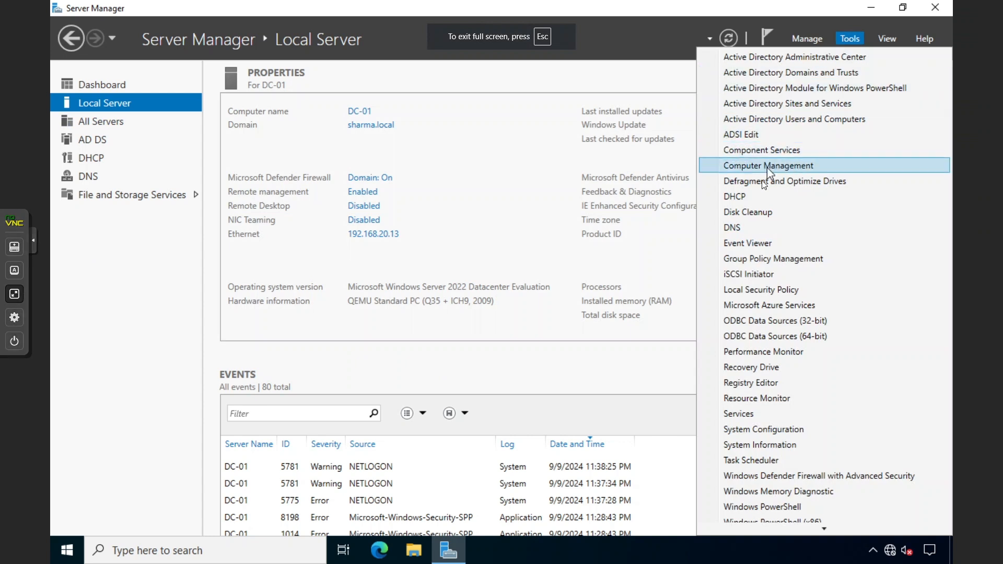
Open DHCP on dc-01 and select 006 DNS Servers in the Guest-Network scope options
{"action": "left_click", "coordinate": [756, 198]}
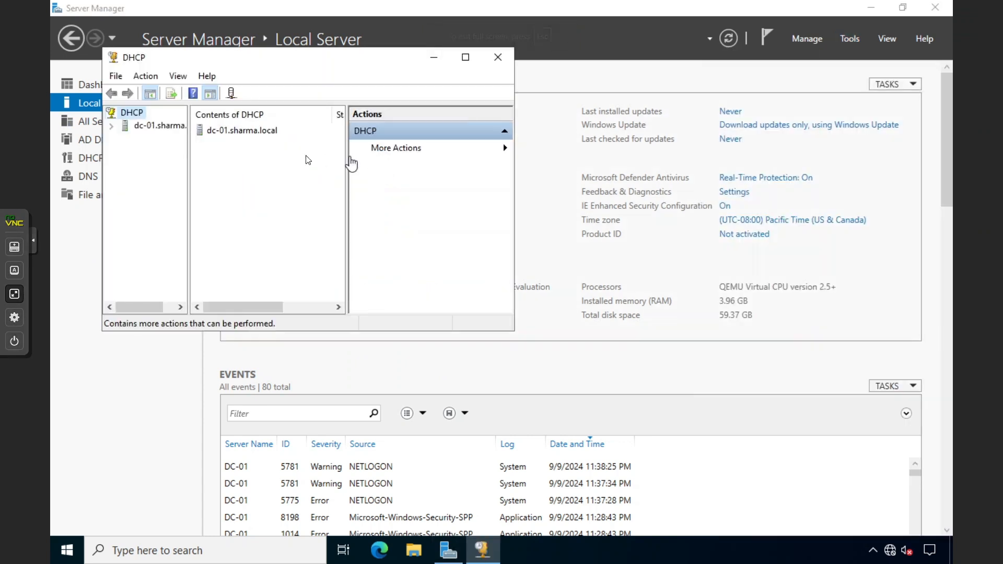
{"action": "left_click", "coordinate": [151, 131]}
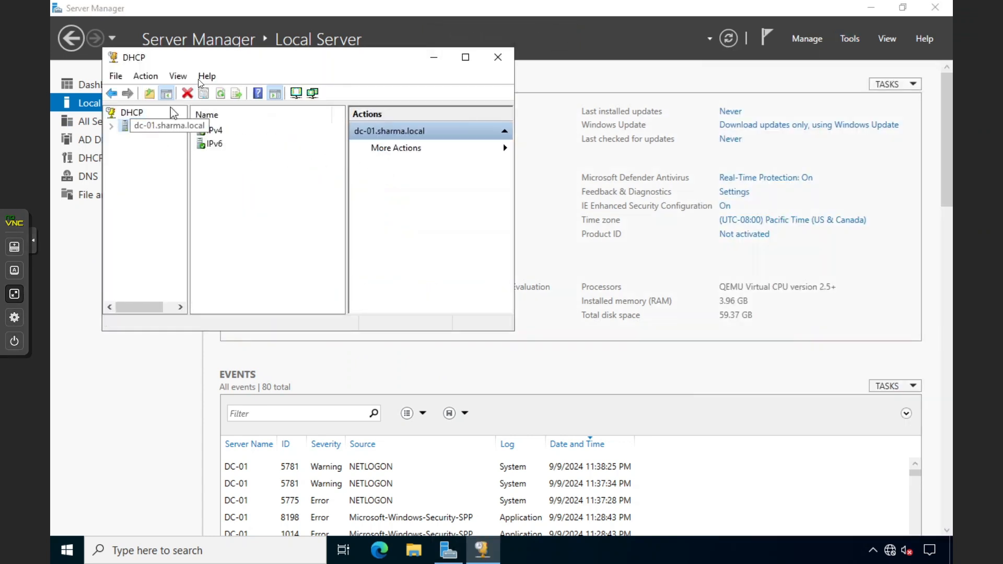
{"action": "double_click", "coordinate": [218, 58]}
{"action": "left_click", "coordinate": [162, 78]}
{"action": "double_click", "coordinate": [162, 77]}
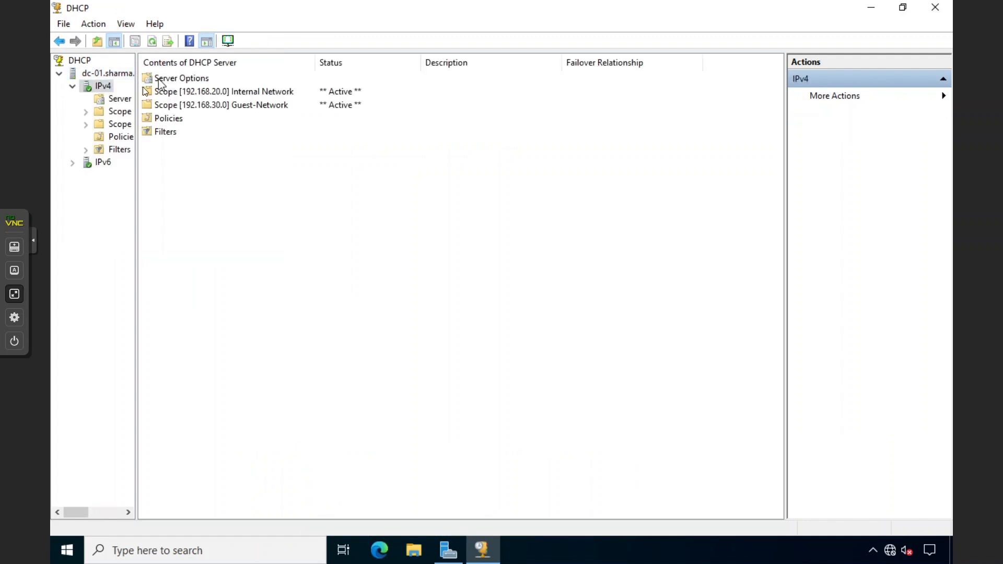
{"action": "left_click", "coordinate": [114, 124]}
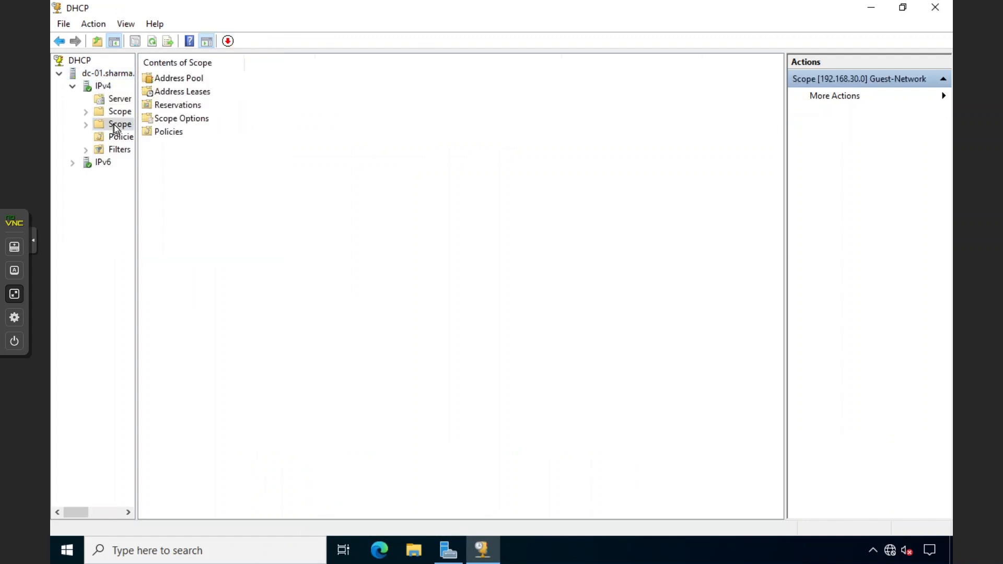
{"action": "double_click", "coordinate": [171, 119]}
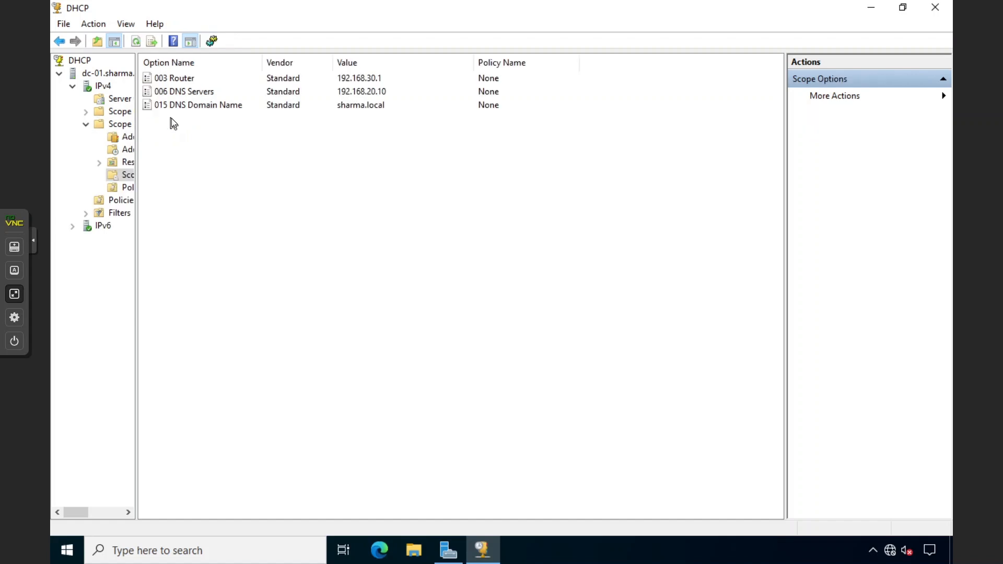
{"action": "left_click", "coordinate": [193, 92]}
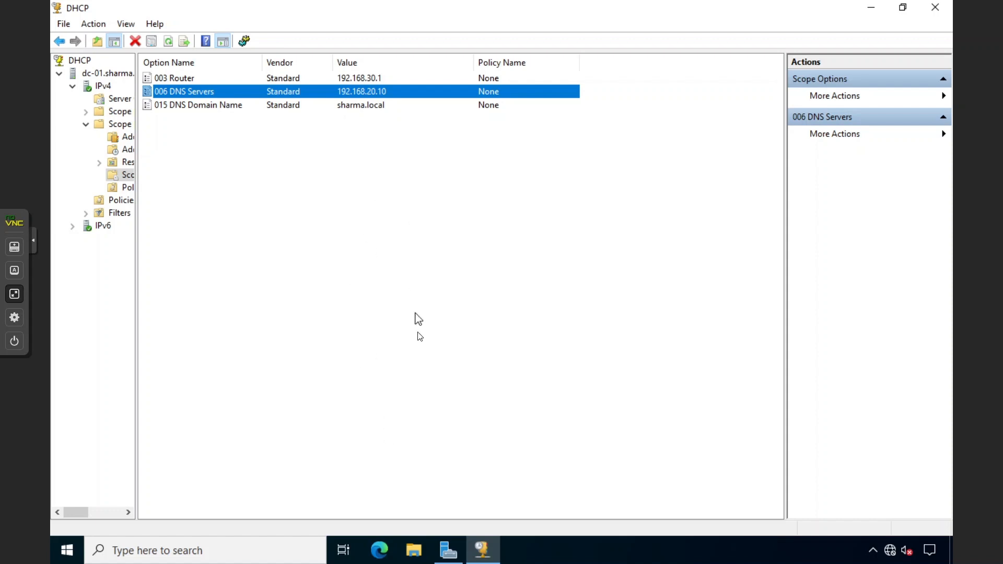
Bring Server Manager back to the front
{"action": "left_click", "coordinate": [446, 553]}
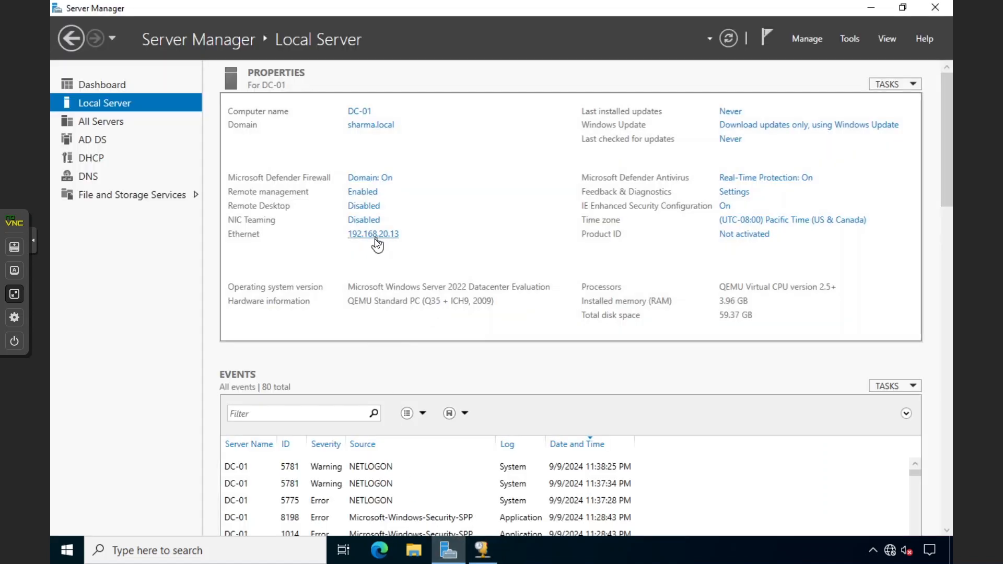
Replace the 006 DNS Servers address 192.168.20.10 with 192.168.20.13 and apply
{"action": "left_click", "coordinate": [450, 553]}
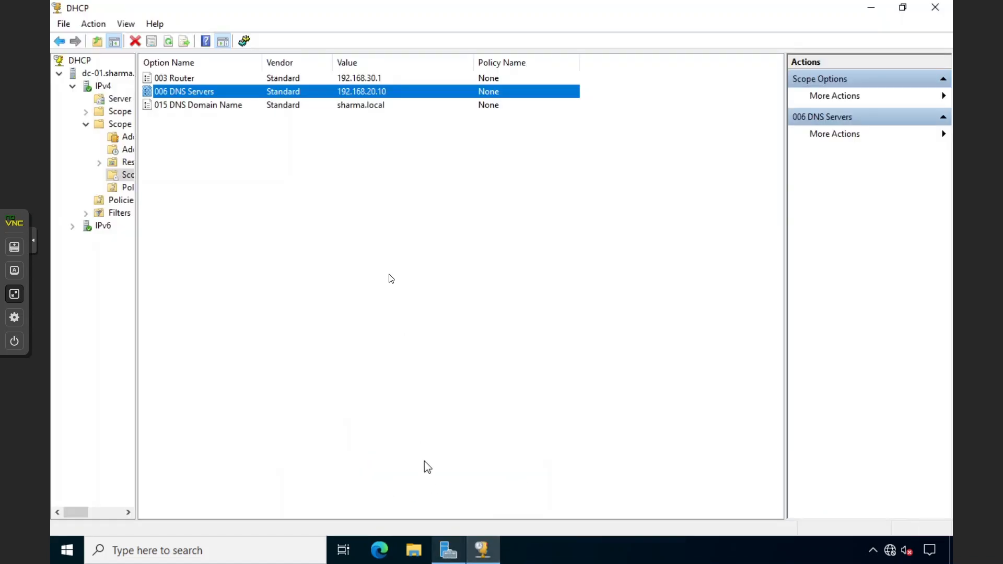
{"action": "double_click", "coordinate": [367, 91]}
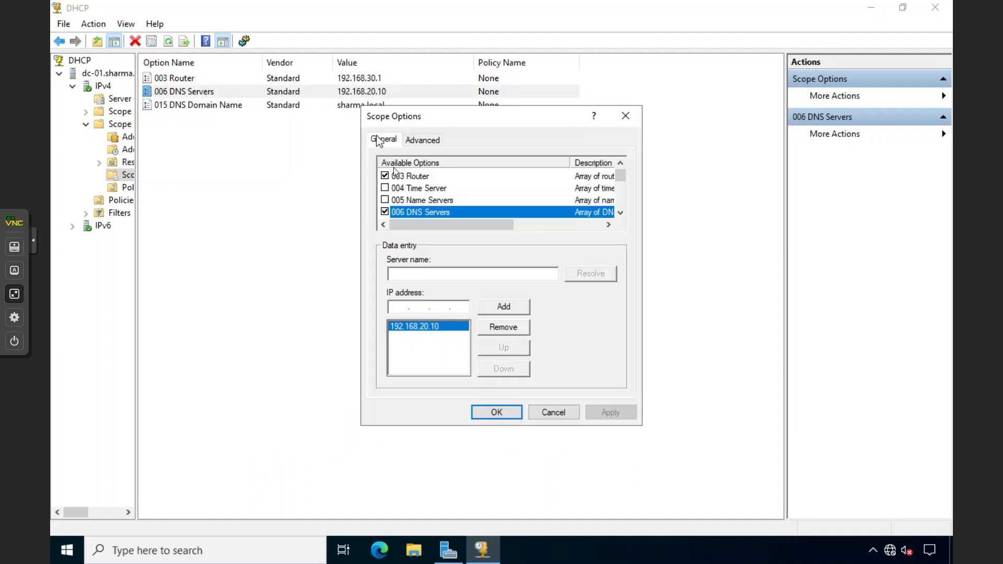
{"action": "left_click", "coordinate": [502, 327]}
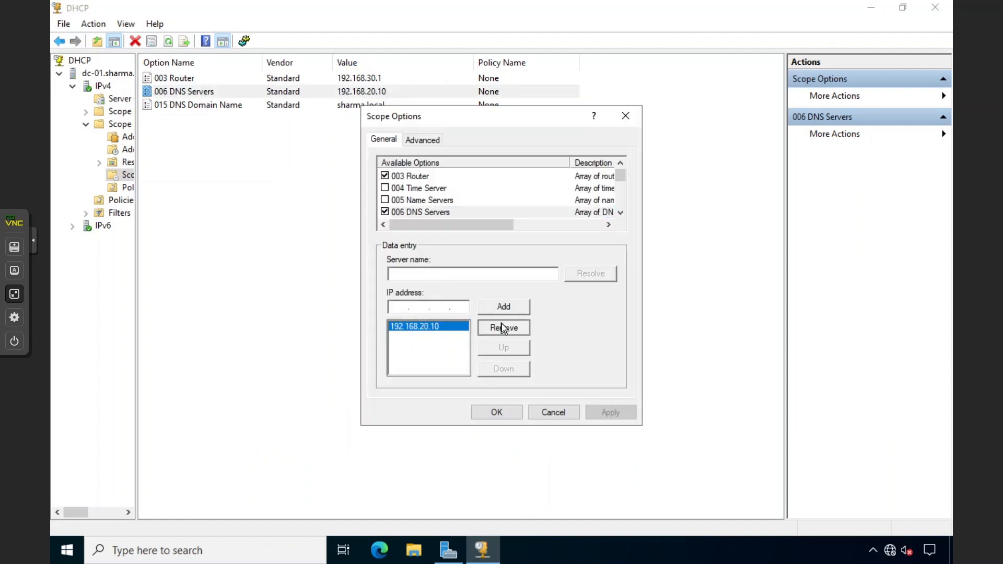
{"action": "left_click", "coordinate": [462, 308]}
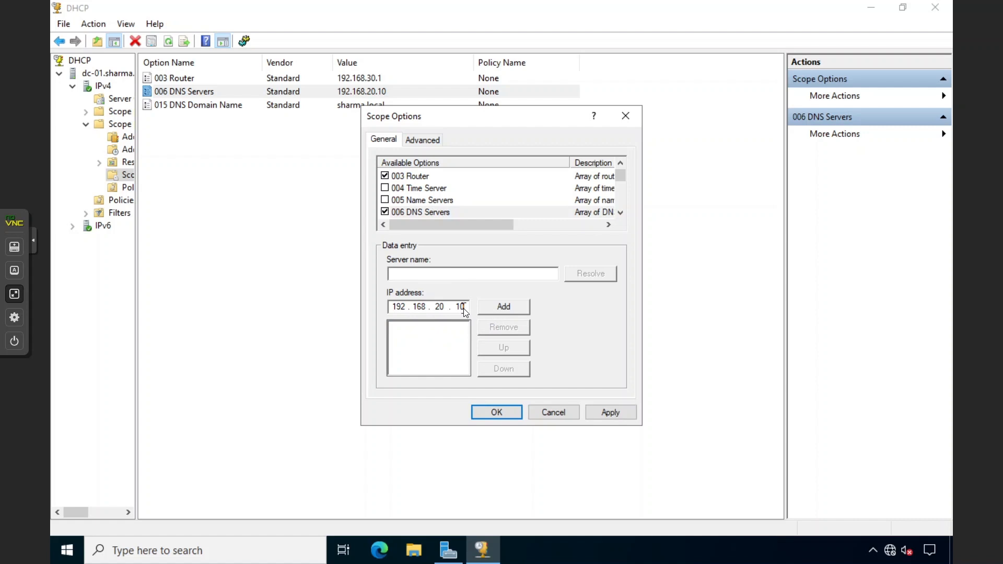
{"action": "key", "text": "BackSpace"}
{"action": "key", "text": "BackSpace"}
{"action": "type", "text": "13"}
{"action": "left_click", "coordinate": [505, 306]}
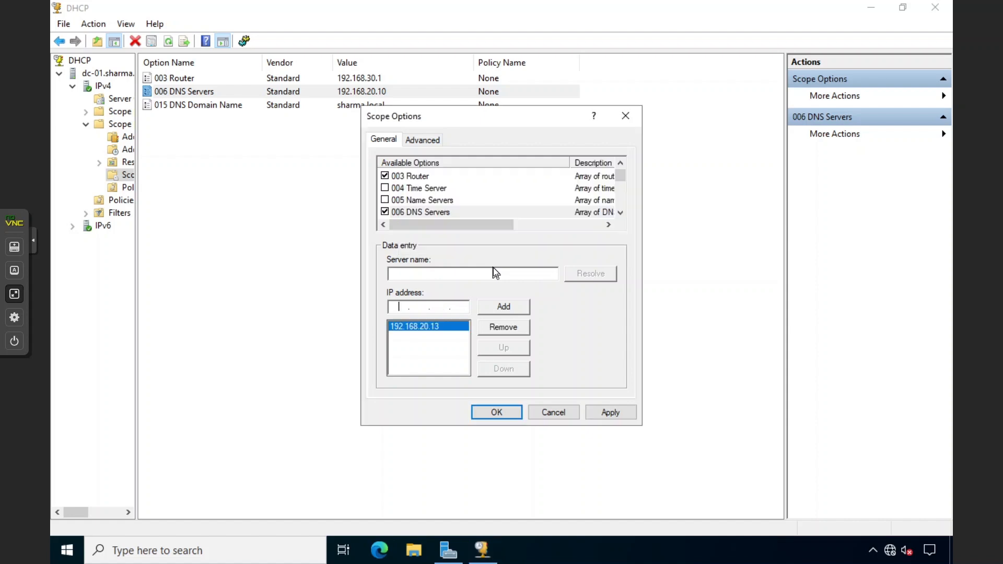
{"action": "left_click", "coordinate": [596, 409]}
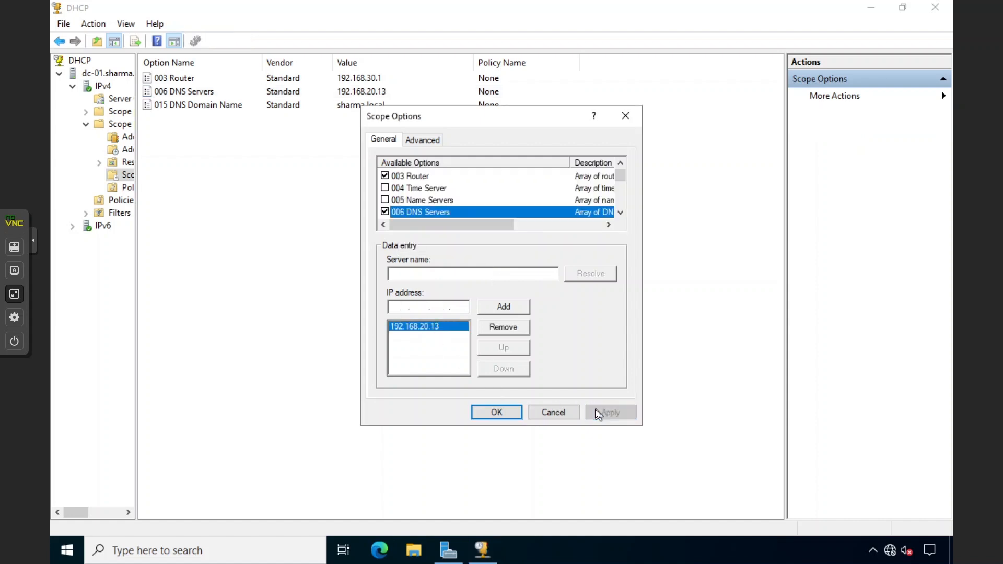
{"action": "left_click", "coordinate": [510, 413]}
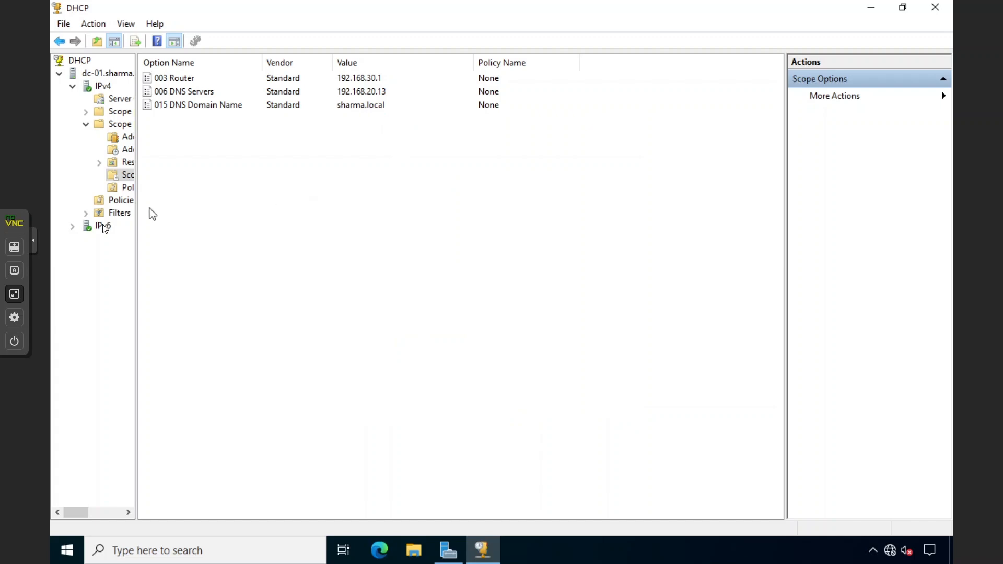
Leave the full-screen console and delete every ink stroke of the DC-1 sketch
{"action": "left_click", "coordinate": [14, 294]}
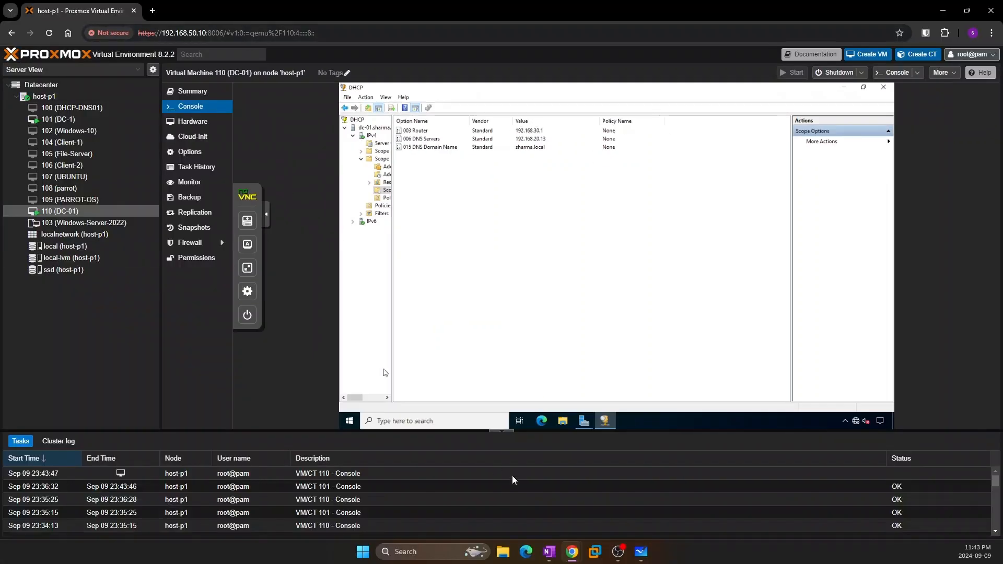
{"action": "left_click", "coordinate": [641, 551]}
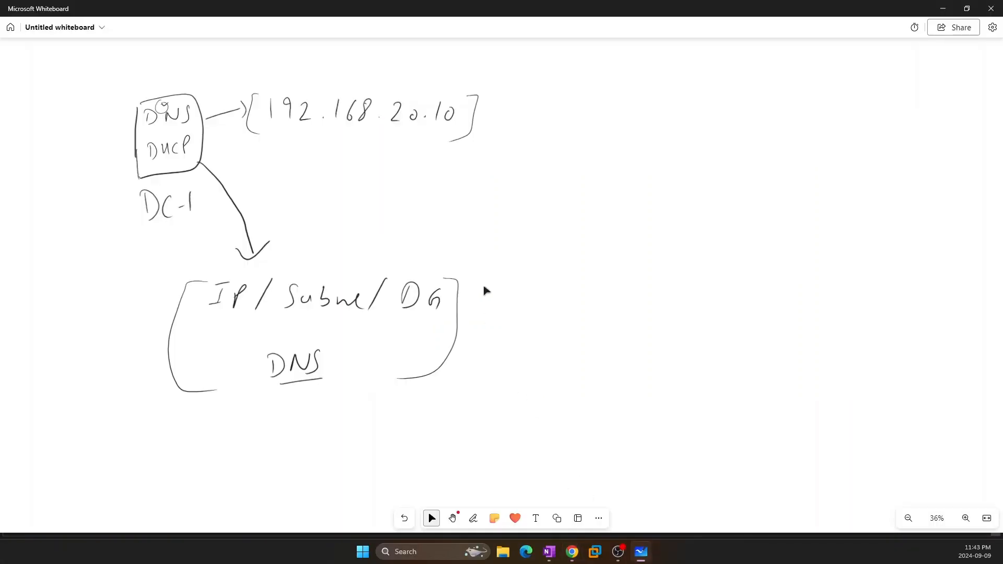
{"action": "mouse_move", "coordinate": [181, 445]}
{"action": "left_mouse_down"}
{"action": "mouse_move", "coordinate": [288, 100]}
{"action": "mouse_move", "coordinate": [331, 128]}
{"action": "mouse_move", "coordinate": [318, 287]}
{"action": "mouse_move", "coordinate": [410, 228]}
{"action": "mouse_move", "coordinate": [411, 245]}
{"action": "left_mouse_up"}
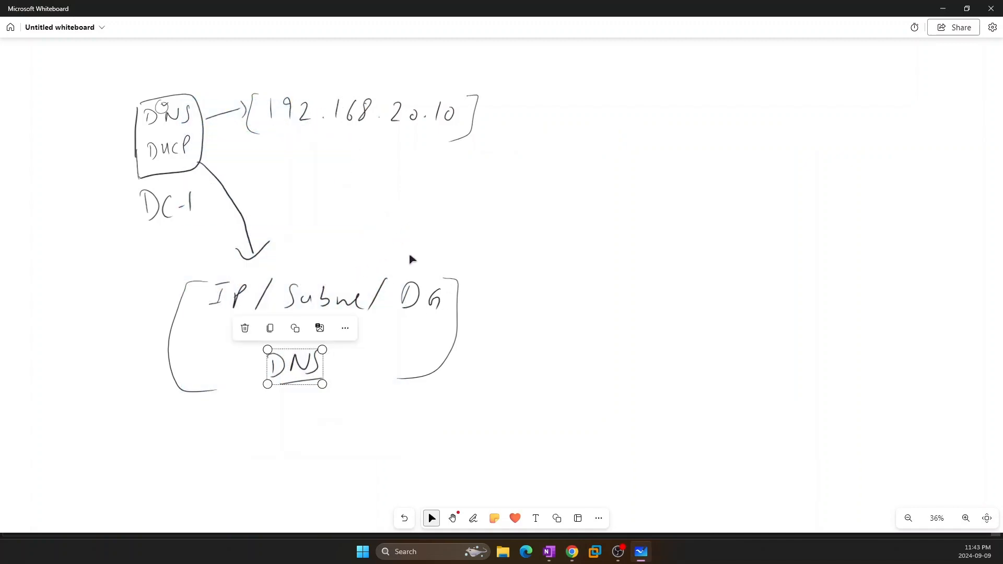
{"action": "left_click", "coordinate": [511, 295]}
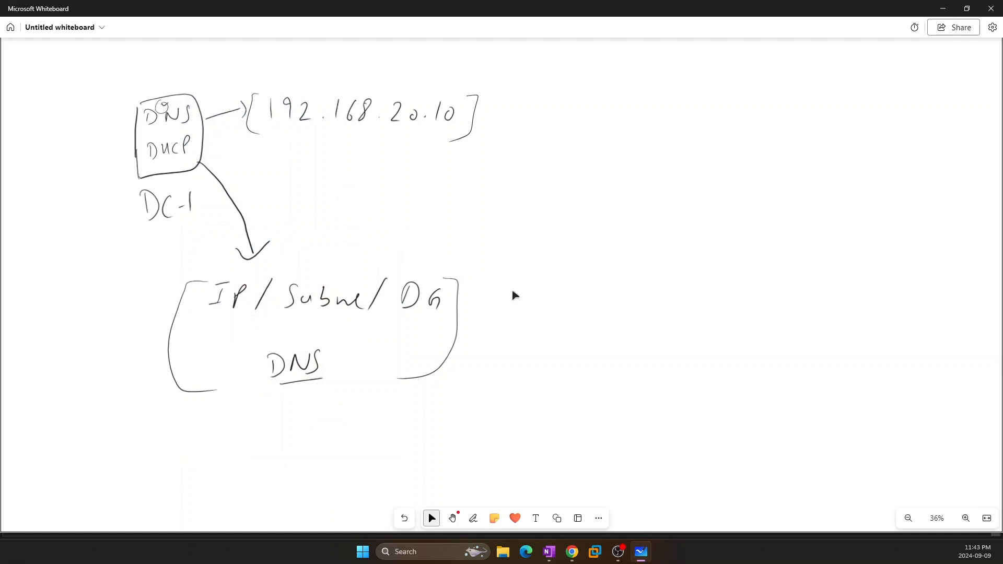
{"action": "key", "text": "ctrl+a"}
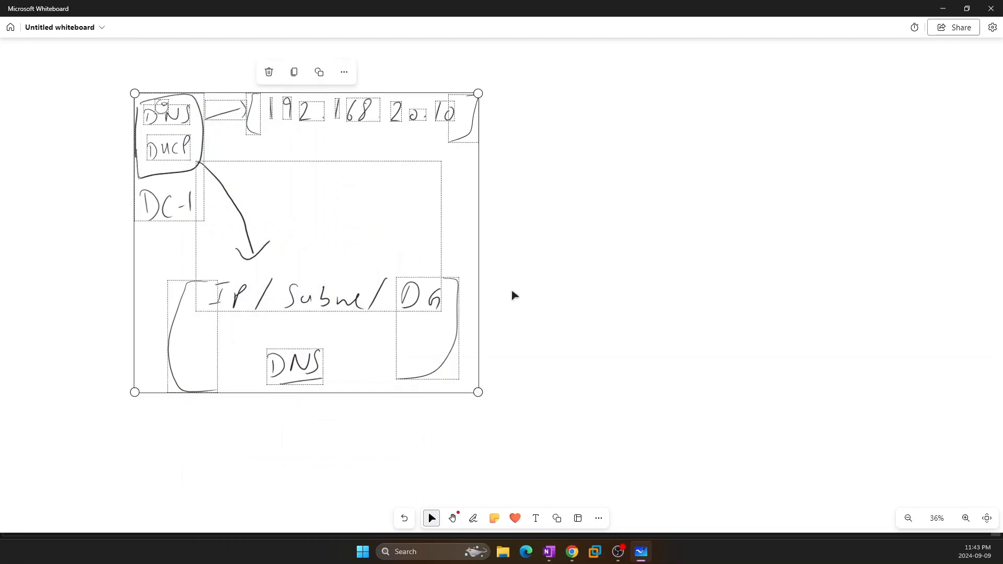
{"action": "key", "text": "Delete"}
Draw a DNS box labelled DC-1 with 192.168.20.10 written beside it
{"action": "left_click", "coordinate": [472, 518]}
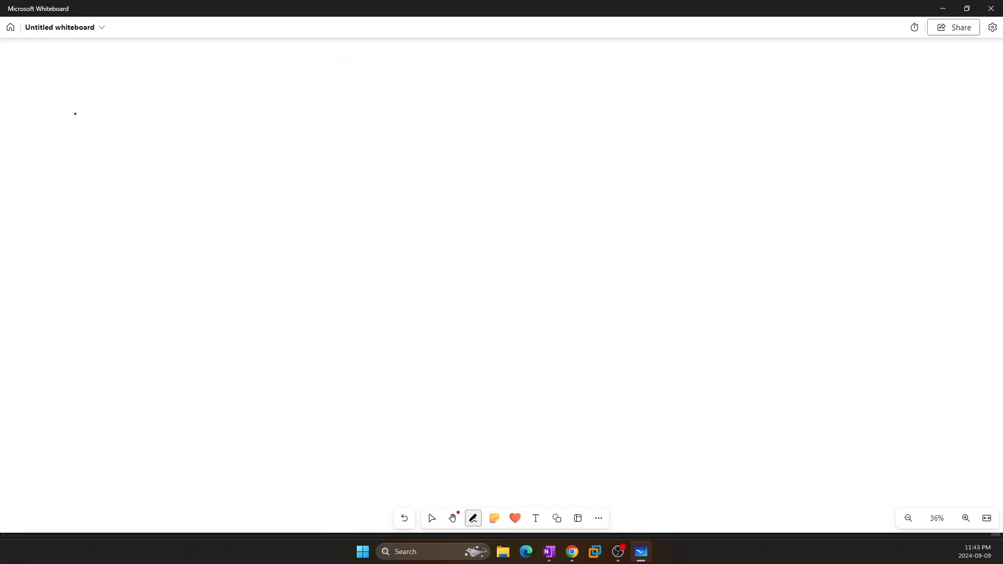
{"action": "mouse_move", "coordinate": [93, 131]}
{"action": "left_mouse_down"}
{"action": "mouse_move", "coordinate": [90, 94]}
{"action": "mouse_move", "coordinate": [89, 173]}
{"action": "mouse_move", "coordinate": [134, 155]}
{"action": "left_mouse_up"}
{"action": "left_click_drag", "start_coordinate": [145, 147], "coordinate": [144, 164]}
{"action": "mouse_move", "coordinate": [191, 92]}
{"action": "left_mouse_down"}
{"action": "mouse_move", "coordinate": [193, 108]}
{"action": "mouse_move", "coordinate": [211, 110]}
{"action": "left_mouse_up"}
{"action": "mouse_move", "coordinate": [224, 95]}
{"action": "left_mouse_down"}
{"action": "mouse_move", "coordinate": [239, 111]}
{"action": "mouse_move", "coordinate": [268, 104]}
{"action": "left_mouse_up"}
{"action": "left_click", "coordinate": [249, 104]}
{"action": "mouse_move", "coordinate": [286, 100]}
{"action": "left_mouse_down"}
{"action": "mouse_move", "coordinate": [279, 108]}
{"action": "mouse_move", "coordinate": [285, 91]}
{"action": "left_mouse_up"}
{"action": "left_click_drag", "start_coordinate": [309, 92], "coordinate": [317, 108]}
{"action": "left_click_drag", "start_coordinate": [329, 99], "coordinate": [366, 93]}
{"action": "left_click", "coordinate": [340, 103]}
{"action": "left_click_drag", "start_coordinate": [97, 99], "coordinate": [97, 114]}
{"action": "mouse_move", "coordinate": [99, 100]}
{"action": "left_mouse_down"}
{"action": "mouse_move", "coordinate": [104, 113]}
{"action": "mouse_move", "coordinate": [133, 101]}
{"action": "mouse_move", "coordinate": [134, 109]}
{"action": "left_mouse_up"}
Draw a Win7 box to the right of the DC-1 notes
{"action": "left_click", "coordinate": [431, 518]}
{"action": "left_click", "coordinate": [472, 518]}
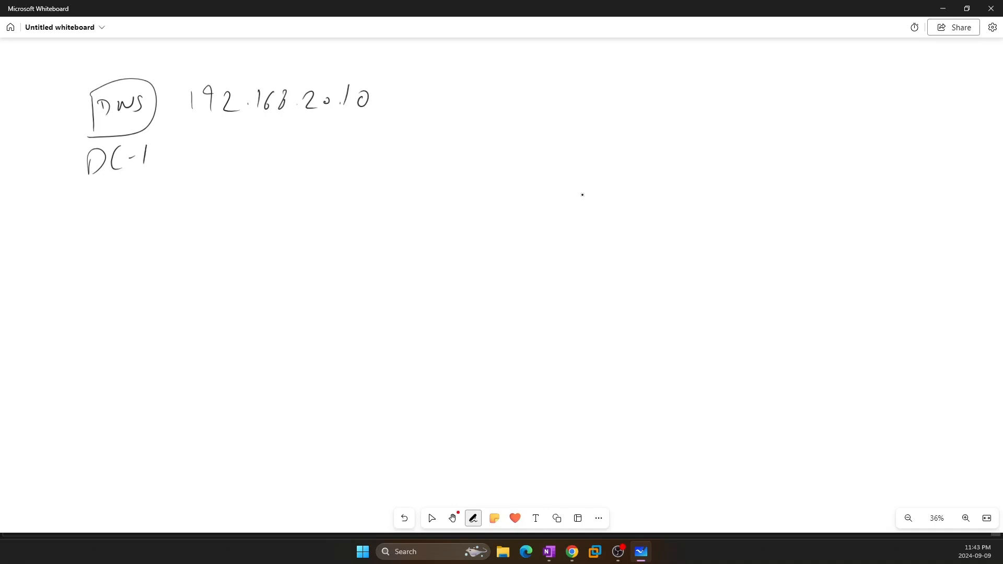
{"action": "mouse_move", "coordinate": [582, 190]}
{"action": "left_mouse_down"}
{"action": "mouse_move", "coordinate": [582, 241]}
{"action": "mouse_move", "coordinate": [645, 178]}
{"action": "mouse_move", "coordinate": [586, 258]}
{"action": "left_mouse_up"}
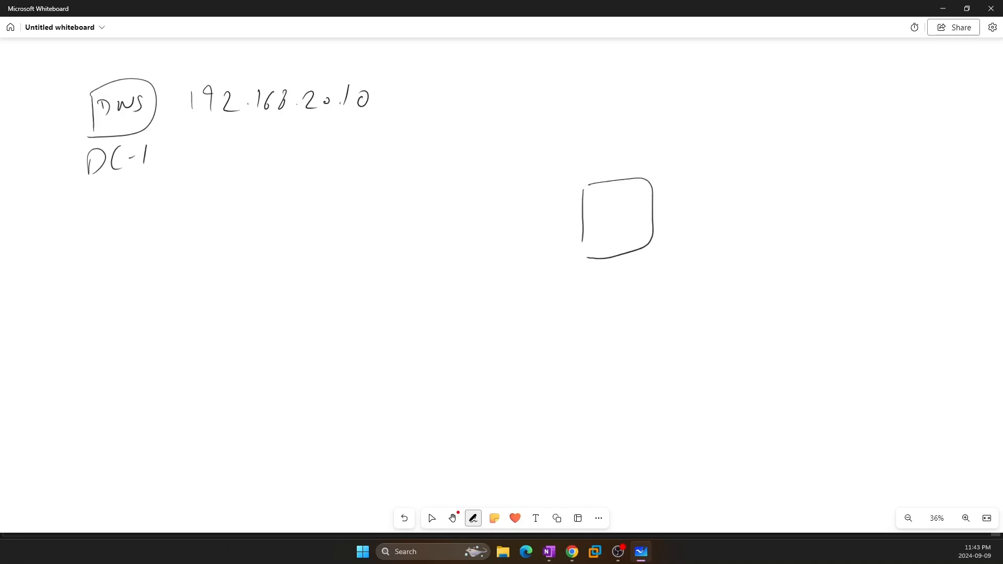
{"action": "mouse_move", "coordinate": [591, 210]}
{"action": "left_mouse_down"}
{"action": "mouse_move", "coordinate": [598, 223]}
{"action": "mouse_move", "coordinate": [608, 212]}
{"action": "left_mouse_up"}
{"action": "left_click_drag", "start_coordinate": [612, 214], "coordinate": [647, 225]}
Draw an arrow out of the Win7 box and write 'Static DNS' beside it
{"action": "left_click_drag", "start_coordinate": [653, 206], "coordinate": [687, 198]}
{"action": "mouse_move", "coordinate": [684, 196]}
{"action": "left_mouse_down"}
{"action": "mouse_move", "coordinate": [685, 205]}
{"action": "mouse_move", "coordinate": [706, 192]}
{"action": "mouse_move", "coordinate": [703, 202]}
{"action": "mouse_move", "coordinate": [718, 200]}
{"action": "left_mouse_up"}
{"action": "left_click_drag", "start_coordinate": [714, 193], "coordinate": [734, 197]}
{"action": "left_click", "coordinate": [743, 177]}
{"action": "mouse_move", "coordinate": [743, 184]}
{"action": "left_mouse_down"}
{"action": "mouse_move", "coordinate": [746, 198]}
{"action": "mouse_move", "coordinate": [769, 197]}
{"action": "left_mouse_up"}
{"action": "left_click_drag", "start_coordinate": [706, 224], "coordinate": [708, 241]}
{"action": "mouse_move", "coordinate": [732, 240]}
{"action": "left_mouse_down"}
{"action": "mouse_move", "coordinate": [754, 226]}
{"action": "mouse_move", "coordinate": [755, 249]}
{"action": "left_mouse_up"}
{"action": "left_click", "coordinate": [766, 223]}
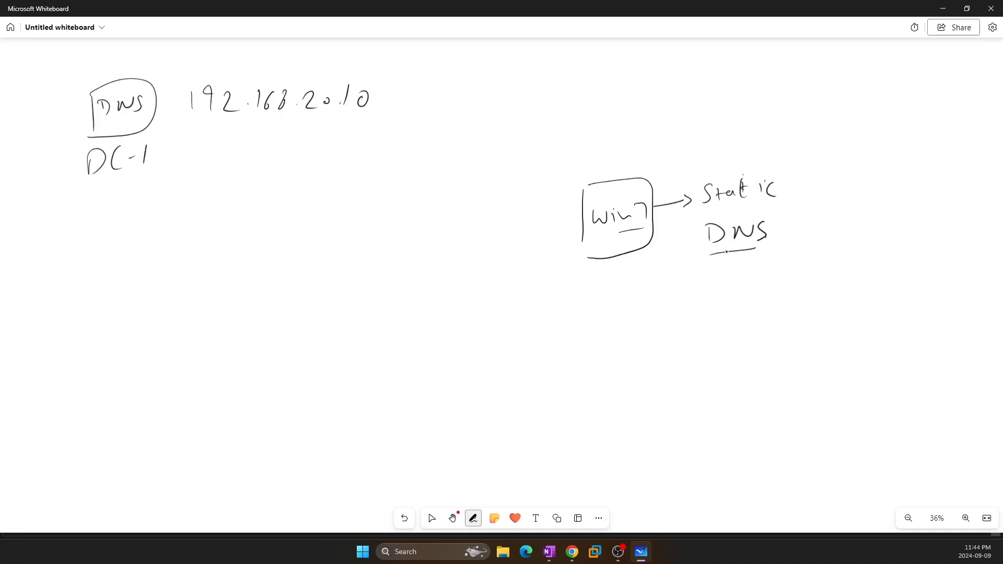
Write the address 192.168.20.10 below the Static DNS note
{"action": "mouse_move", "coordinate": [709, 275]}
{"action": "left_mouse_down"}
{"action": "mouse_move", "coordinate": [709, 292]}
{"action": "mouse_move", "coordinate": [724, 289]}
{"action": "left_mouse_up"}
{"action": "left_click_drag", "start_coordinate": [734, 276], "coordinate": [748, 287]}
{"action": "left_click", "coordinate": [756, 281]}
{"action": "mouse_move", "coordinate": [772, 265]}
{"action": "left_mouse_down"}
{"action": "mouse_move", "coordinate": [767, 282]}
{"action": "mouse_move", "coordinate": [789, 264]}
{"action": "mouse_move", "coordinate": [832, 280]}
{"action": "mouse_move", "coordinate": [847, 265]}
{"action": "mouse_move", "coordinate": [868, 276]}
{"action": "mouse_move", "coordinate": [880, 262]}
{"action": "left_mouse_up"}
{"action": "left_click", "coordinate": [803, 276]}
{"action": "left_click", "coordinate": [842, 271]}
{"action": "left_click", "coordinate": [856, 273]}
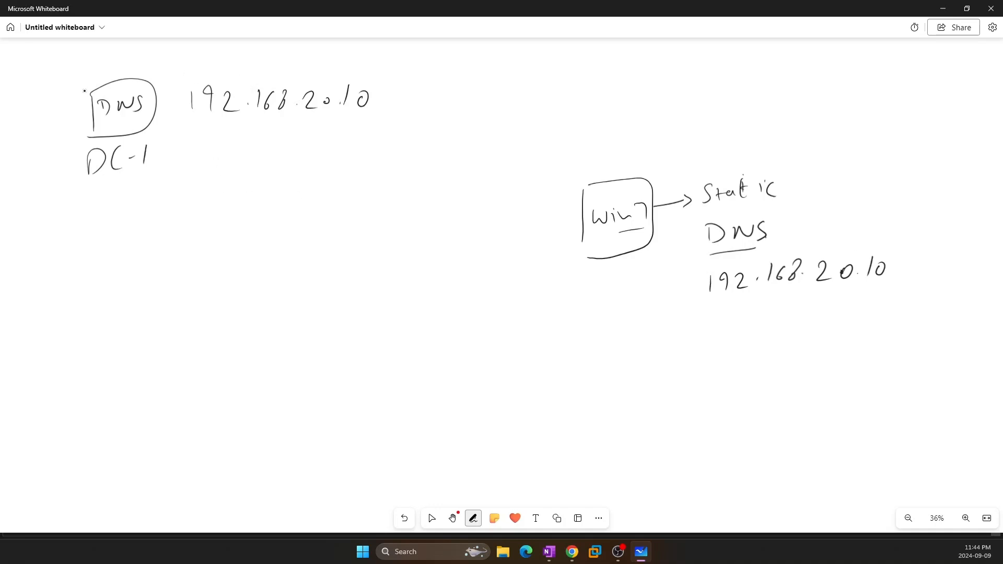
Cross out the DC-1 DNS box and draw a down arrow beside the Win7 box
{"action": "left_click_drag", "start_coordinate": [89, 88], "coordinate": [135, 157]}
{"action": "left_click_drag", "start_coordinate": [129, 95], "coordinate": [102, 149]}
{"action": "left_click_drag", "start_coordinate": [549, 211], "coordinate": [546, 239]}
{"action": "mouse_move", "coordinate": [539, 232]}
{"action": "left_mouse_down"}
{"action": "mouse_move", "coordinate": [555, 239]}
{"action": "mouse_move", "coordinate": [559, 228]}
{"action": "left_mouse_up"}
Bracket the Win7 DNS address and draw a new top-right box labelled DNS
{"action": "left_click_drag", "start_coordinate": [700, 265], "coordinate": [702, 311]}
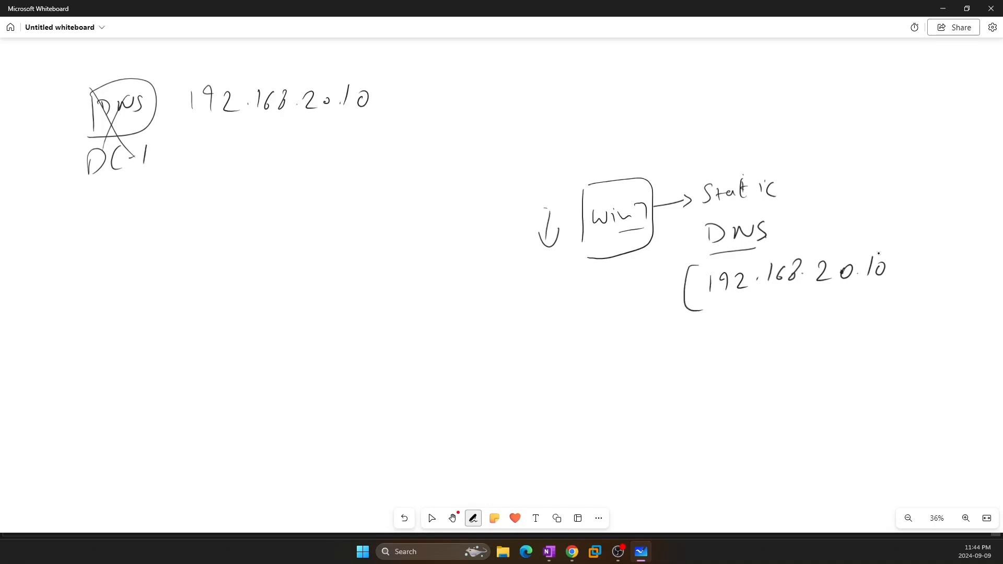
{"action": "mouse_move", "coordinate": [885, 244]}
{"action": "left_mouse_down"}
{"action": "mouse_move", "coordinate": [897, 266]}
{"action": "mouse_move", "coordinate": [855, 311]}
{"action": "left_mouse_up"}
{"action": "mouse_move", "coordinate": [591, 59]}
{"action": "left_mouse_down"}
{"action": "mouse_move", "coordinate": [624, 87]}
{"action": "mouse_move", "coordinate": [589, 92]}
{"action": "left_mouse_up"}
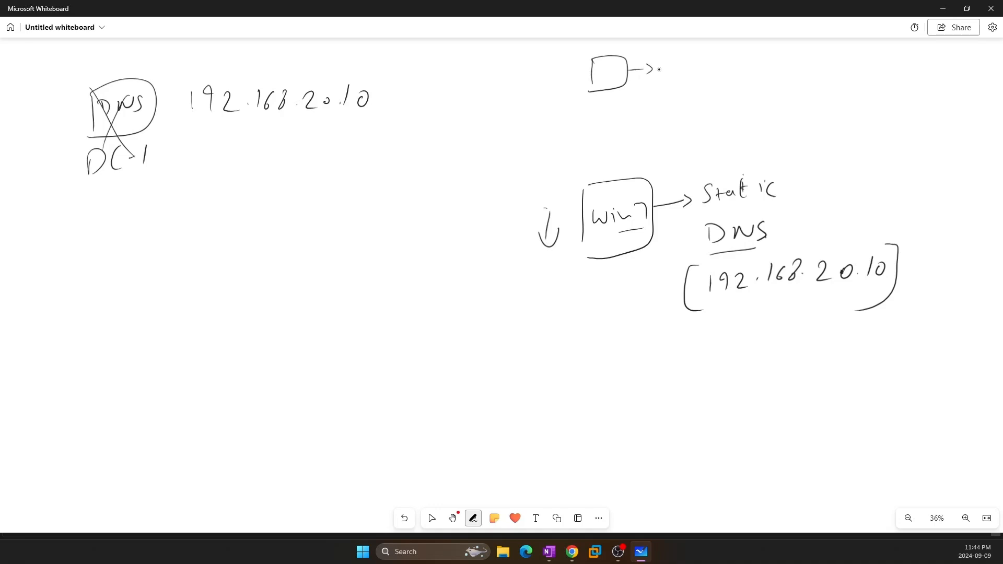
{"action": "mouse_move", "coordinate": [665, 65]}
{"action": "left_mouse_down"}
{"action": "mouse_move", "coordinate": [664, 76]}
{"action": "mouse_move", "coordinate": [695, 63]}
{"action": "mouse_move", "coordinate": [699, 79]}
{"action": "left_mouse_up"}
Add circled ticks to the Win7 and top-right boxes and start an arrow after DNS
{"action": "mouse_move", "coordinate": [583, 173]}
{"action": "left_mouse_down"}
{"action": "mouse_move", "coordinate": [598, 165]}
{"action": "mouse_move", "coordinate": [576, 172]}
{"action": "left_mouse_up"}
{"action": "left_click_drag", "start_coordinate": [575, 51], "coordinate": [587, 48]}
{"action": "mouse_move", "coordinate": [585, 46]}
{"action": "left_mouse_down"}
{"action": "mouse_move", "coordinate": [572, 67]}
{"action": "mouse_move", "coordinate": [592, 62]}
{"action": "left_mouse_up"}
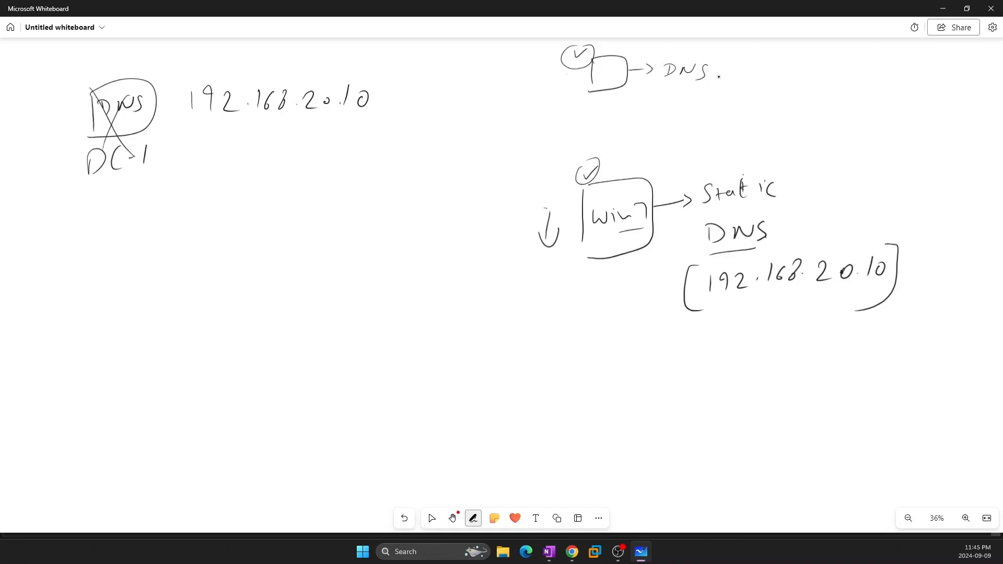
{"action": "left_click_drag", "start_coordinate": [713, 75], "coordinate": [725, 79]}
{"action": "left_click_drag", "start_coordinate": [742, 61], "coordinate": [743, 70]}
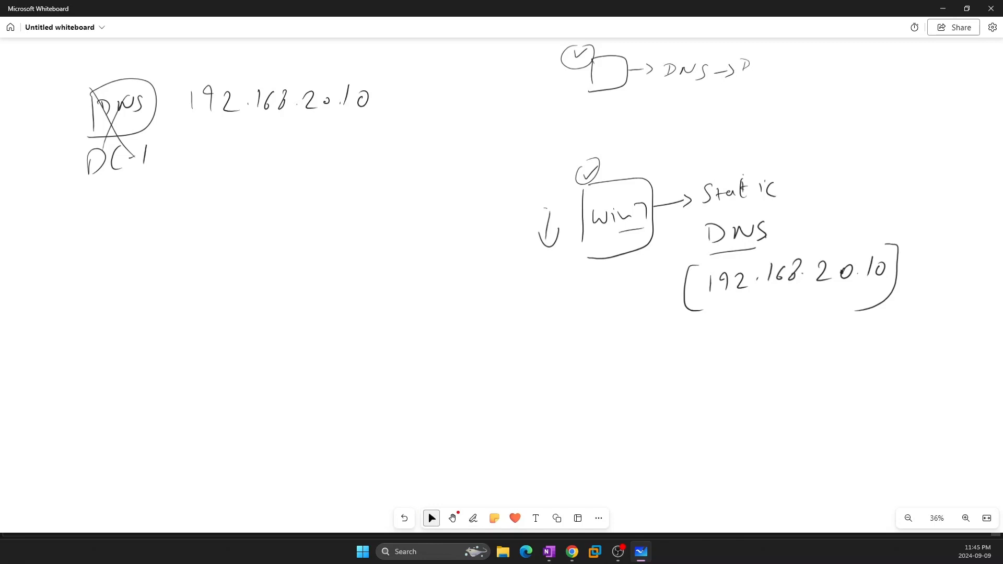
Minimize the whiteboard and show DC-1's console full screen
{"action": "left_click", "coordinate": [942, 9]}
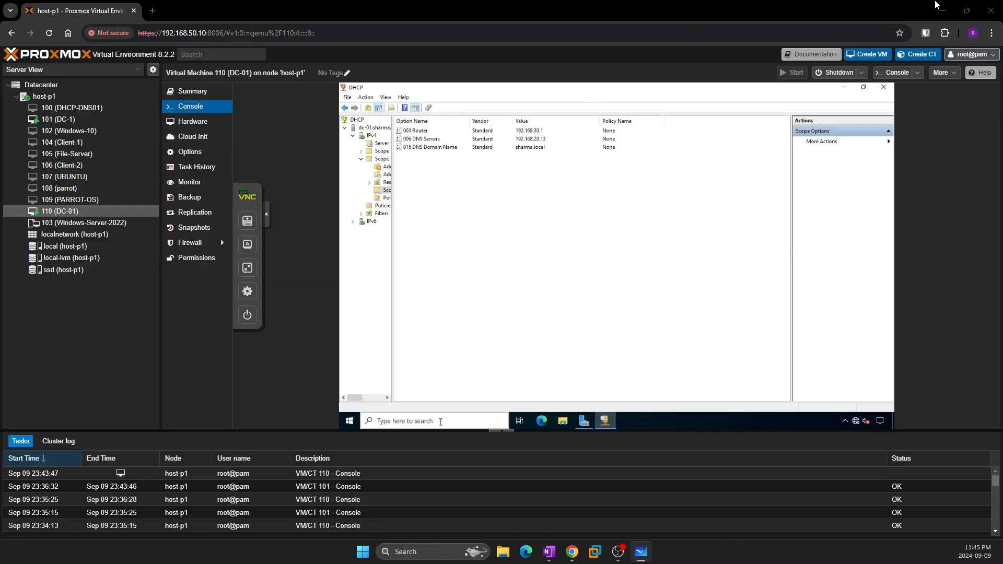
{"action": "left_click", "coordinate": [58, 119]}
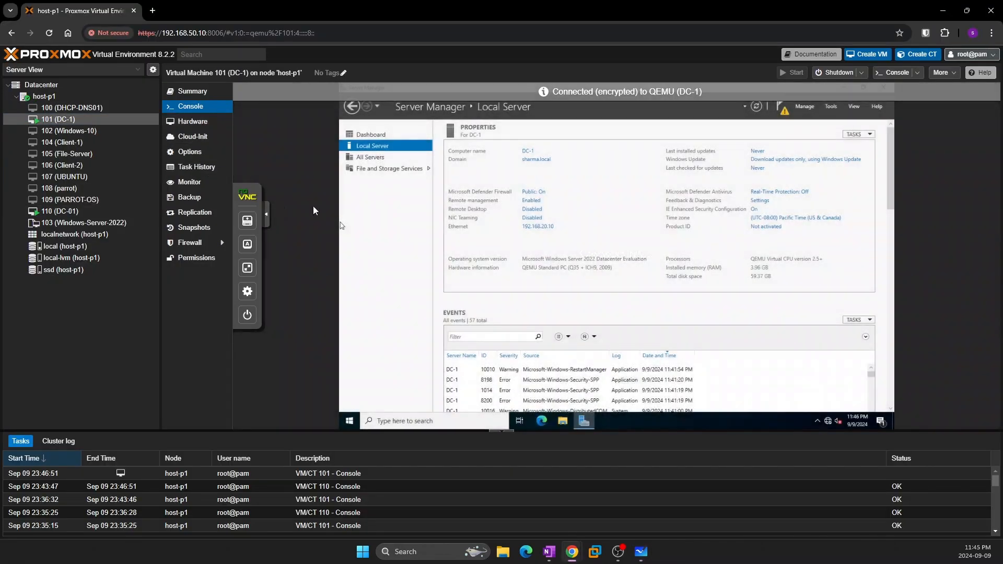
{"action": "left_click", "coordinate": [247, 267]}
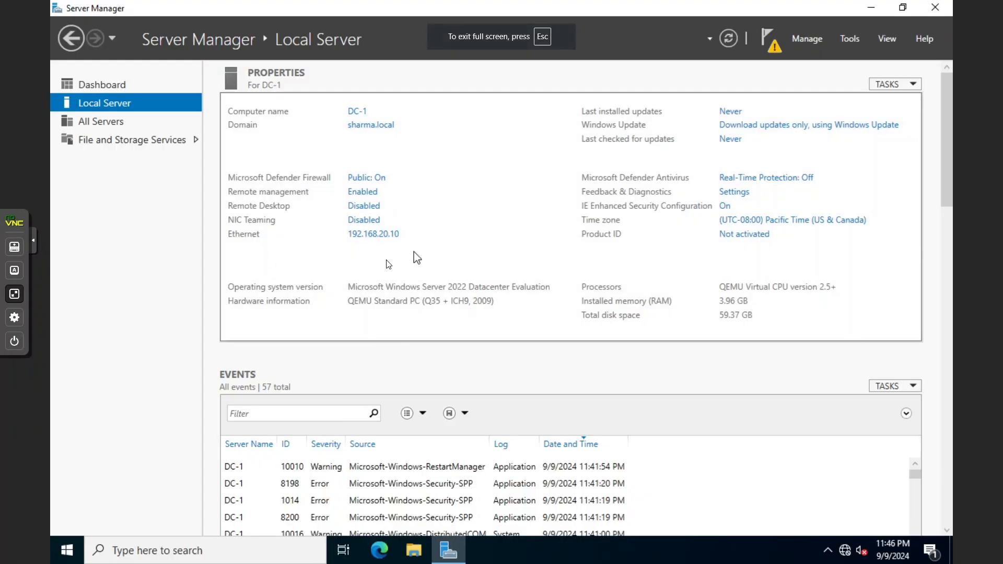
Set DC-1's Ethernet IPv4 to obtain both IP and DNS server addresses automatically
{"action": "left_click", "coordinate": [363, 236]}
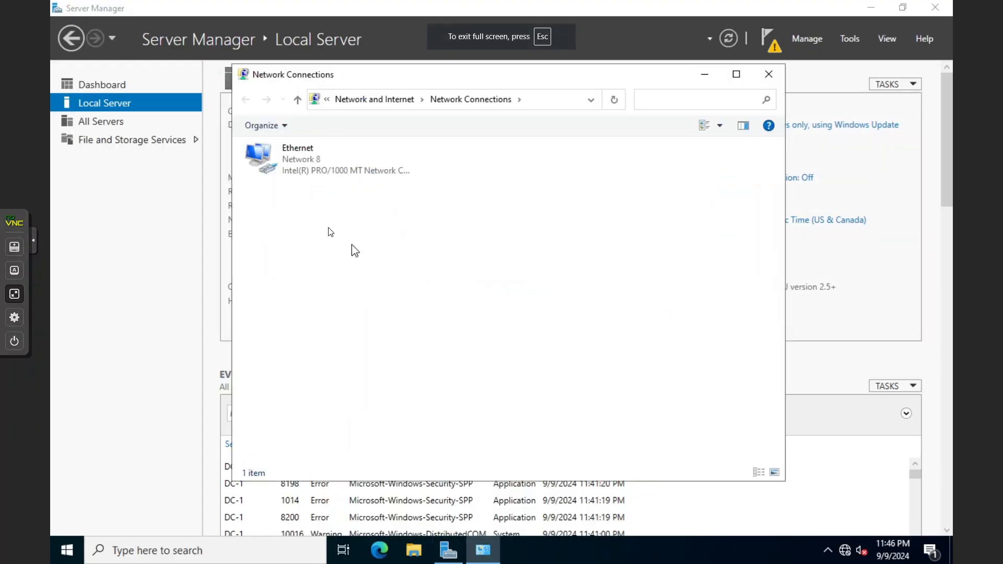
{"action": "double_click", "coordinate": [288, 165]}
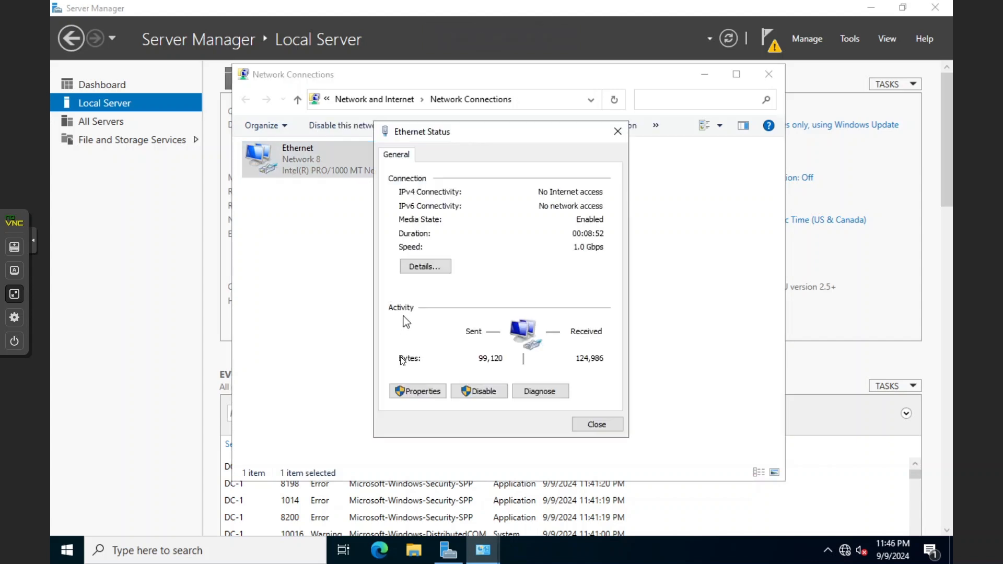
{"action": "left_click", "coordinate": [409, 391]}
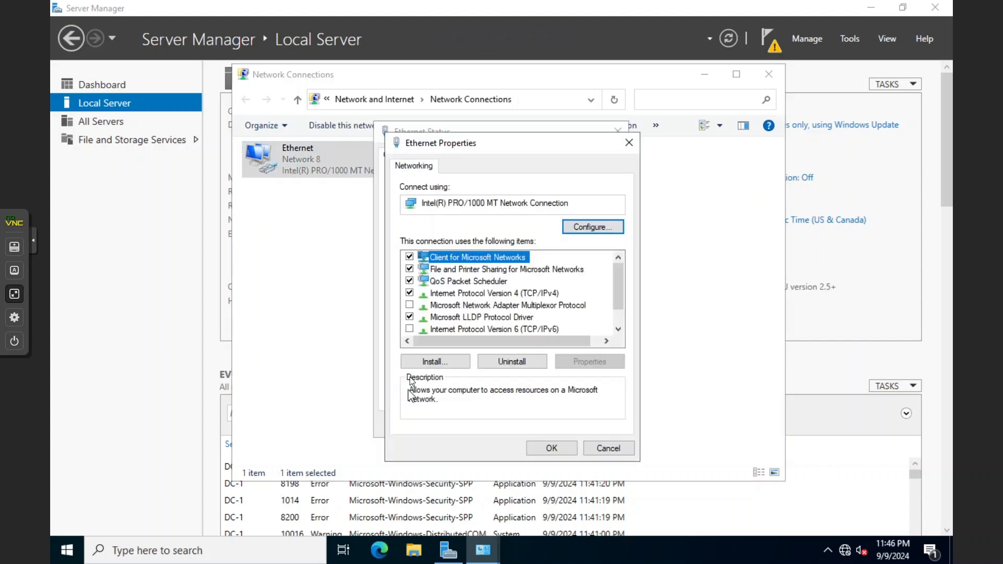
{"action": "double_click", "coordinate": [459, 294]}
{"action": "left_click", "coordinate": [476, 284]}
{"action": "left_click", "coordinate": [486, 378]}
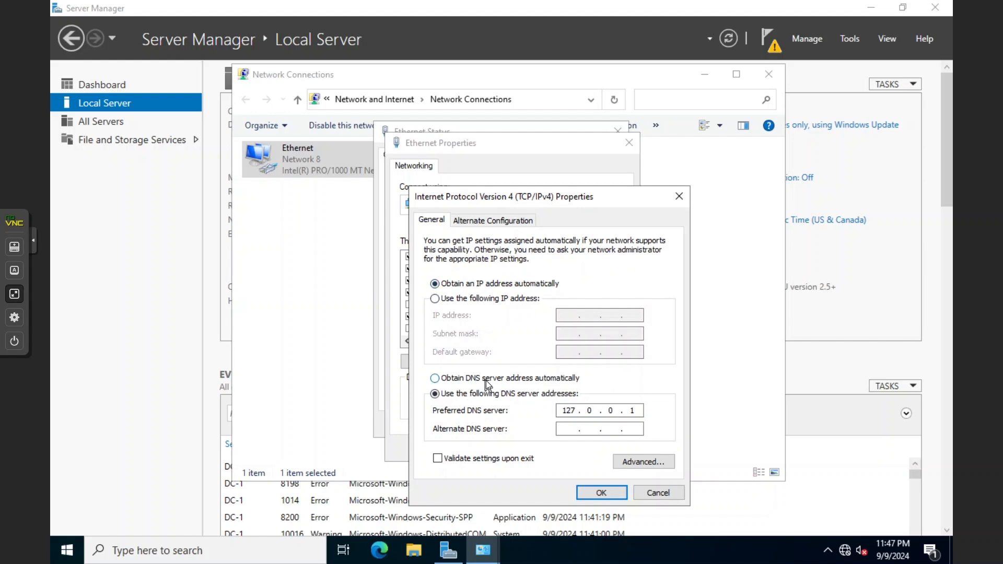
{"action": "left_click", "coordinate": [601, 493]}
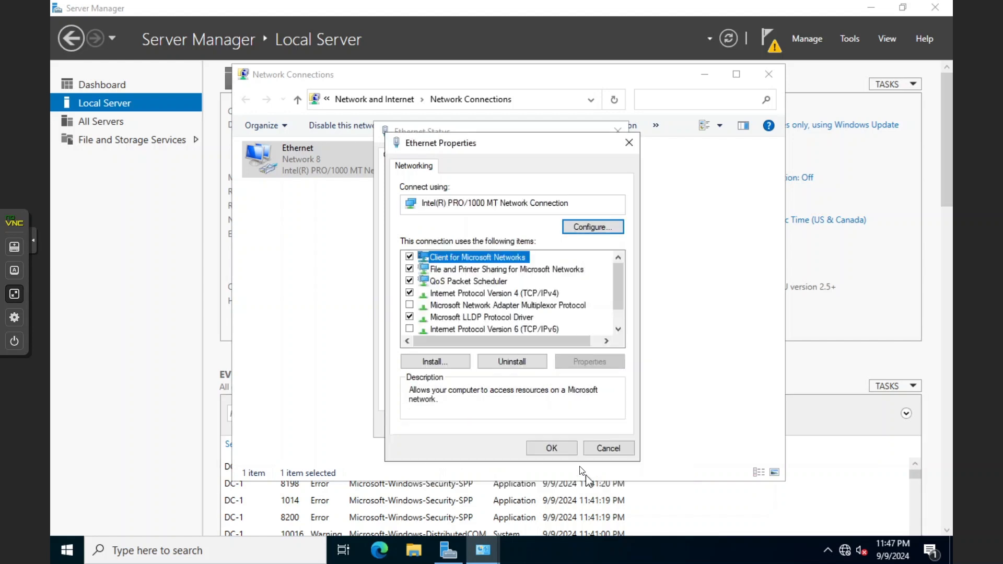
{"action": "left_click", "coordinate": [555, 448]}
{"action": "left_click", "coordinate": [579, 428]}
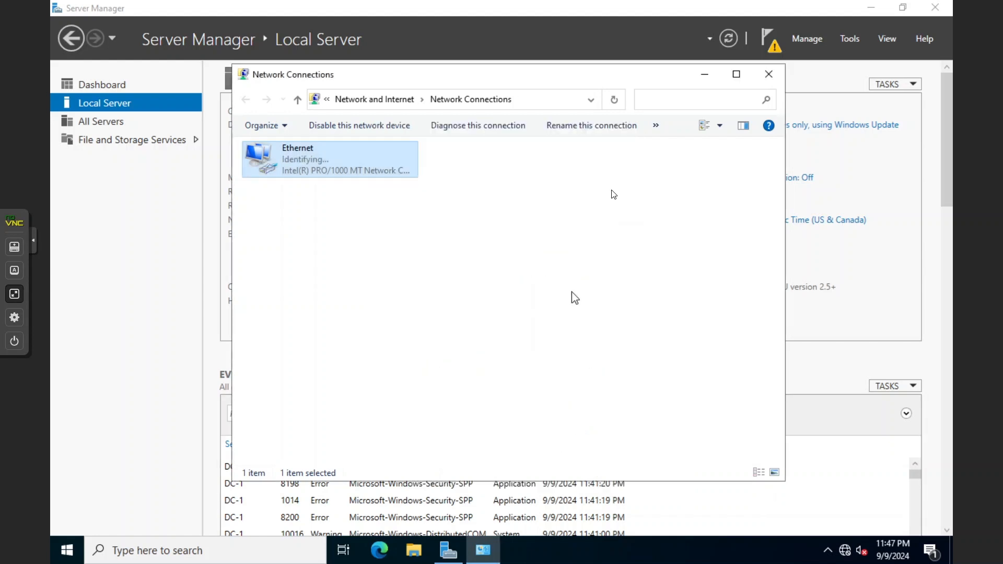
{"action": "left_click", "coordinate": [768, 75]}
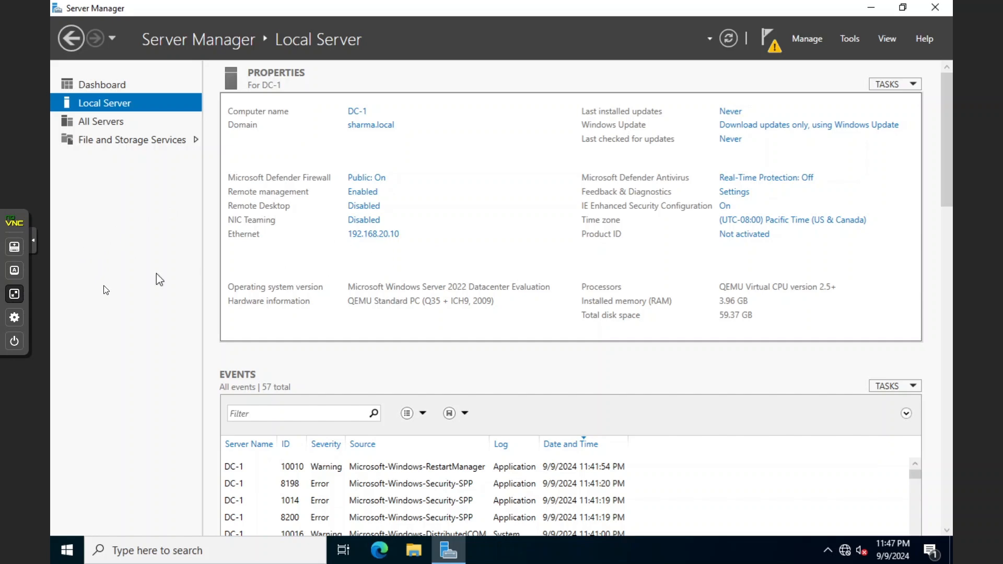
{"action": "left_click", "coordinate": [14, 293]}
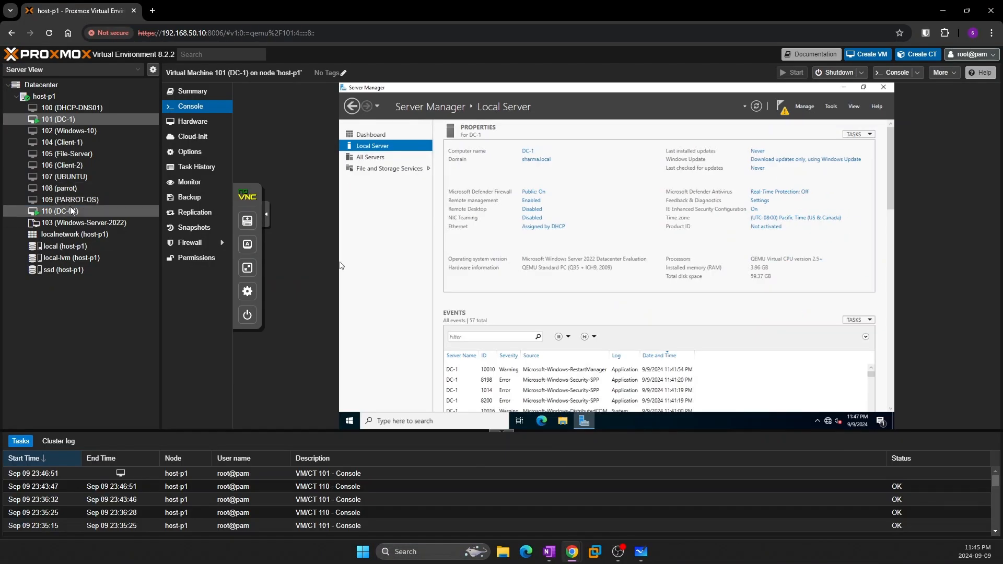
Show DC-01's console full screen, close the DHCP console and open Server Manager
{"action": "left_click", "coordinate": [60, 211]}
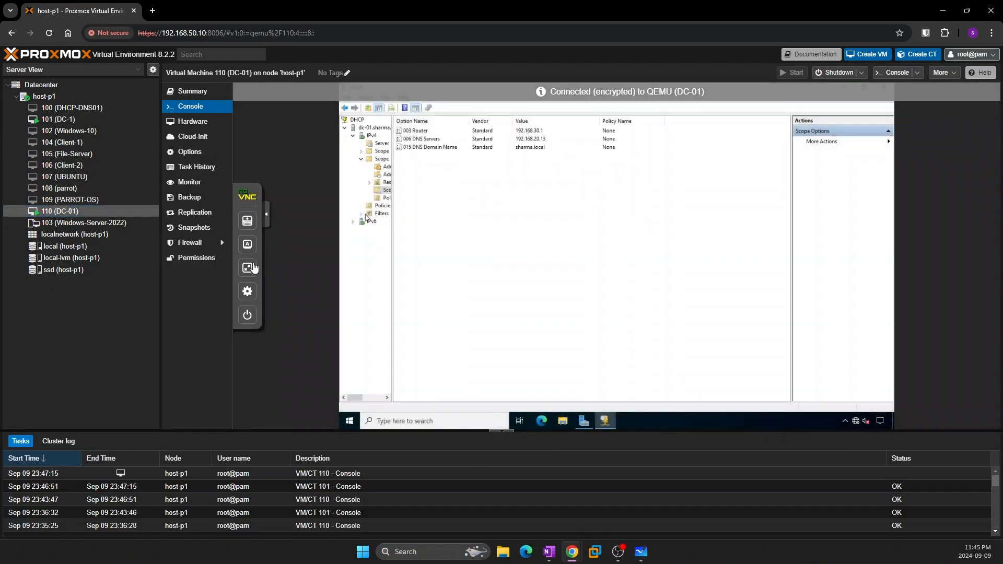
{"action": "left_click", "coordinate": [254, 267]}
{"action": "left_click", "coordinate": [932, 9]}
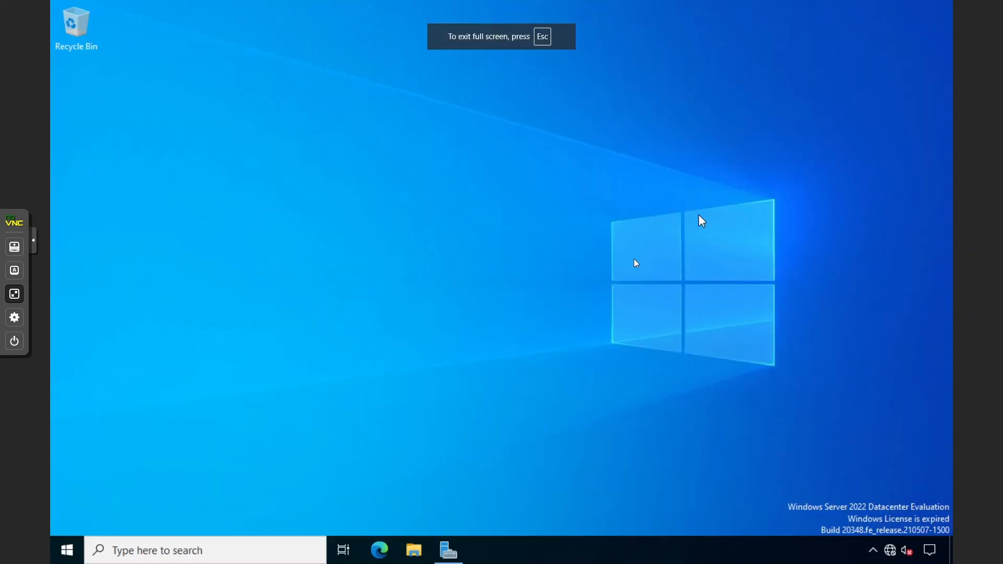
{"action": "left_click", "coordinate": [449, 548]}
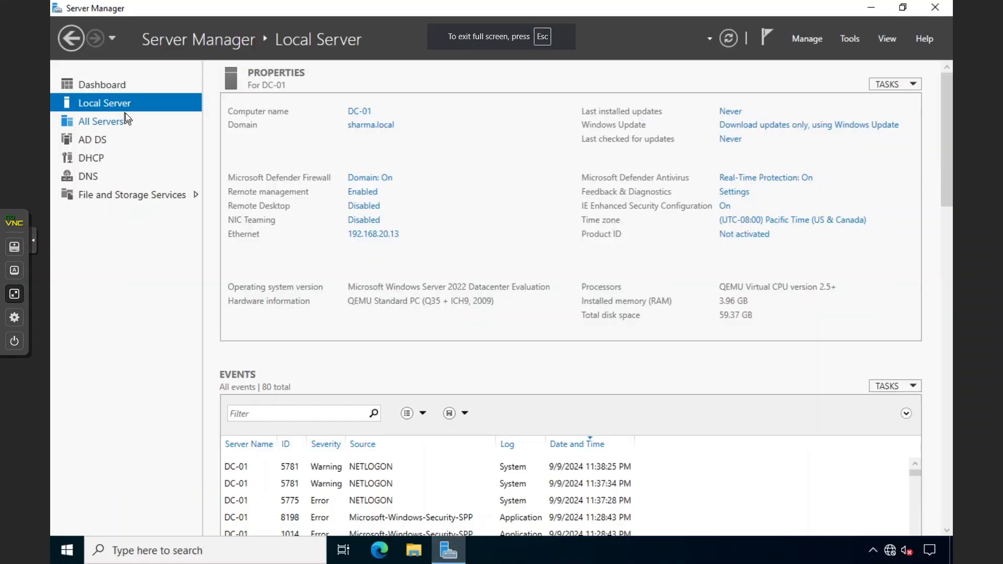
Add 192.168.20.10 with mask 255.255.255.0 as a second address on DC-01's Ethernet adapter
{"action": "left_click", "coordinate": [365, 237]}
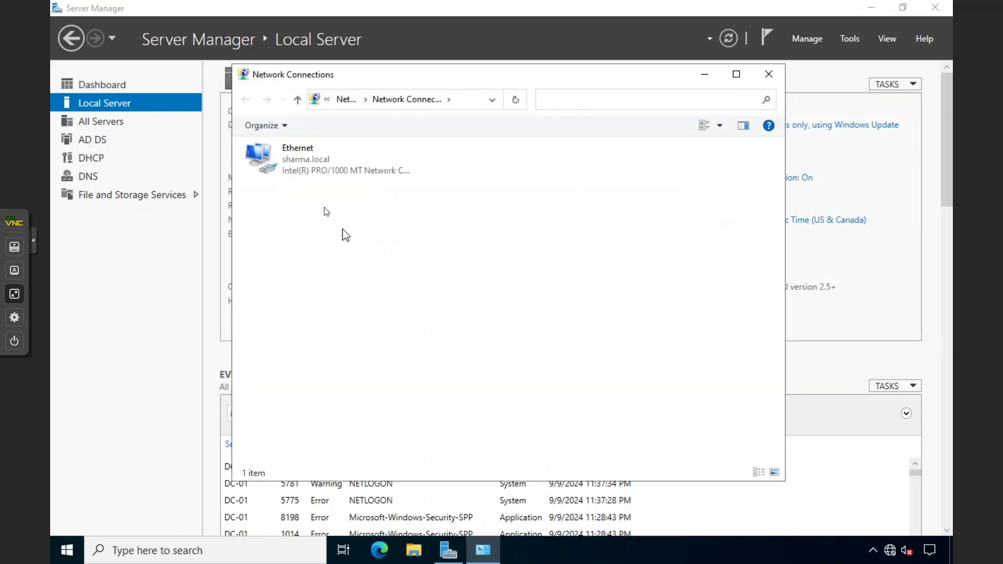
{"action": "double_click", "coordinate": [306, 161]}
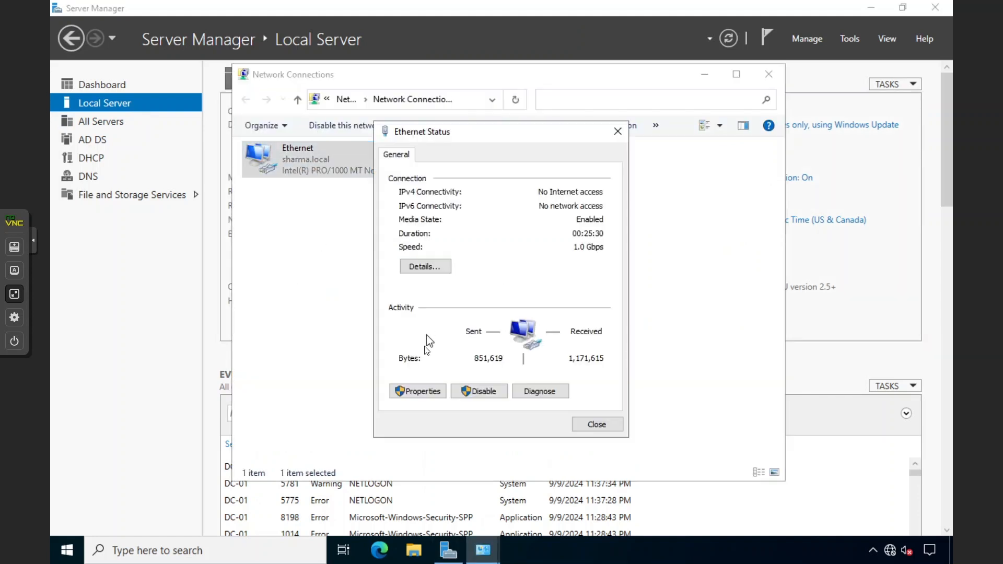
{"action": "left_click", "coordinate": [417, 392]}
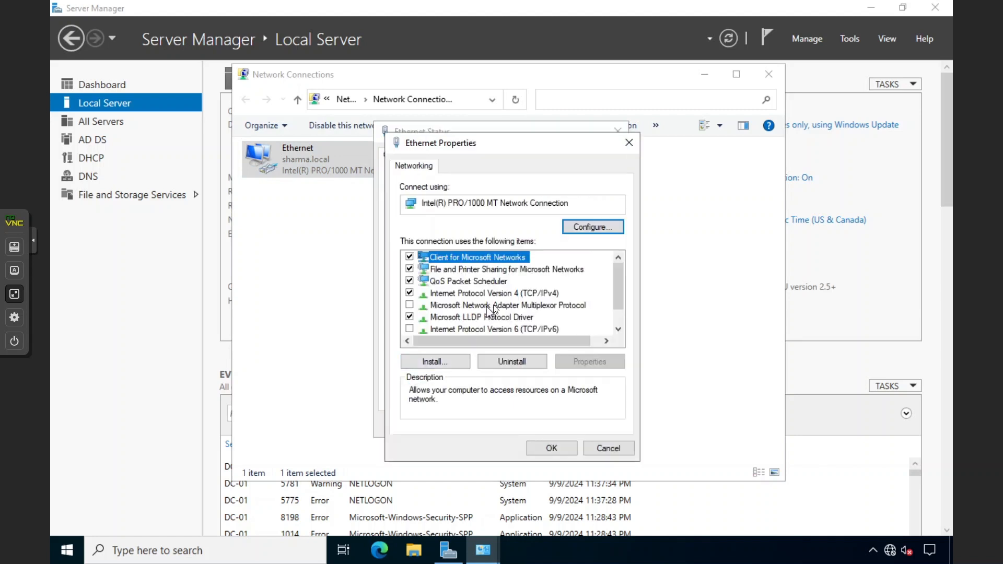
{"action": "double_click", "coordinate": [500, 295]}
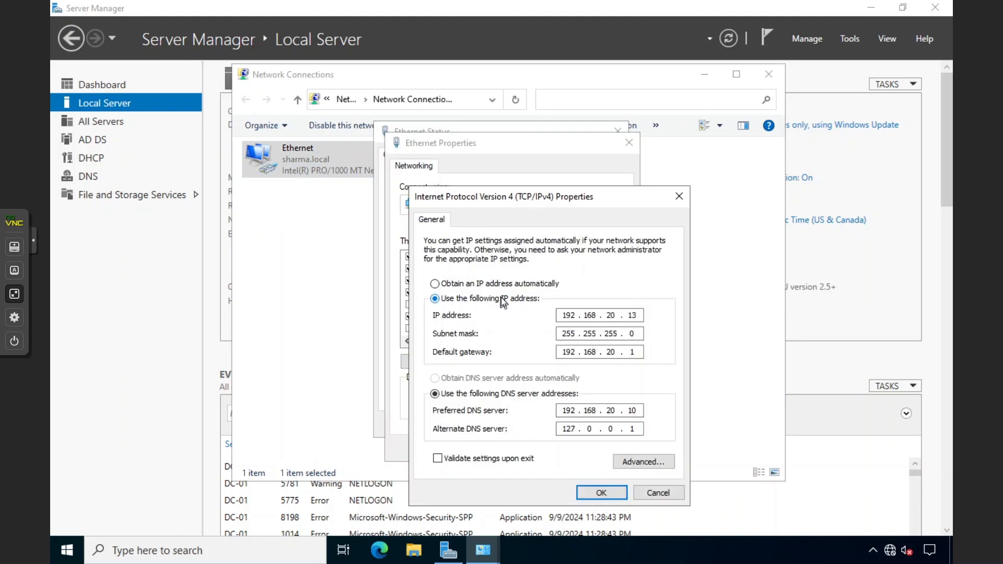
{"action": "left_click", "coordinate": [637, 462]}
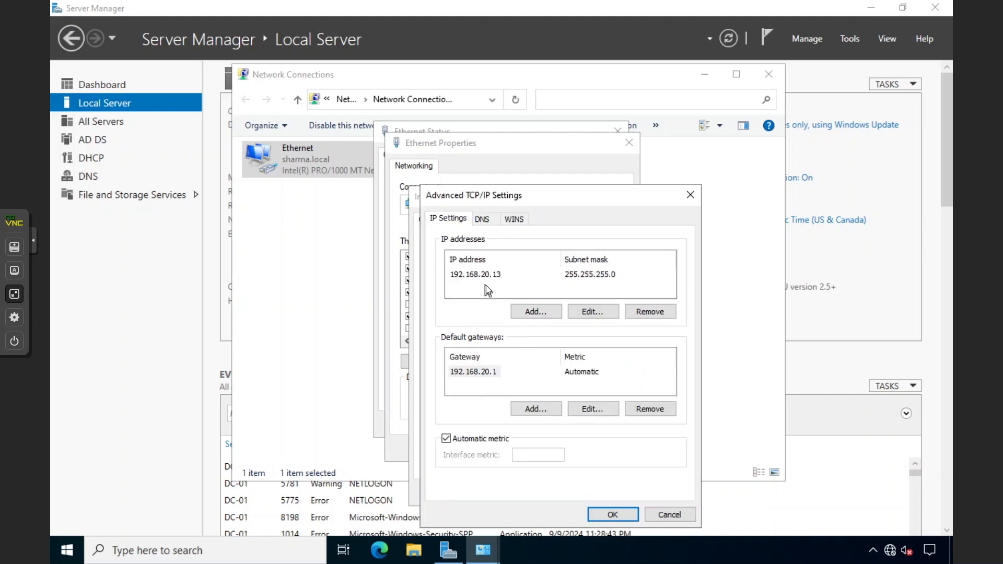
{"action": "left_click", "coordinate": [533, 312]}
{"action": "type", "text": "192 . "}
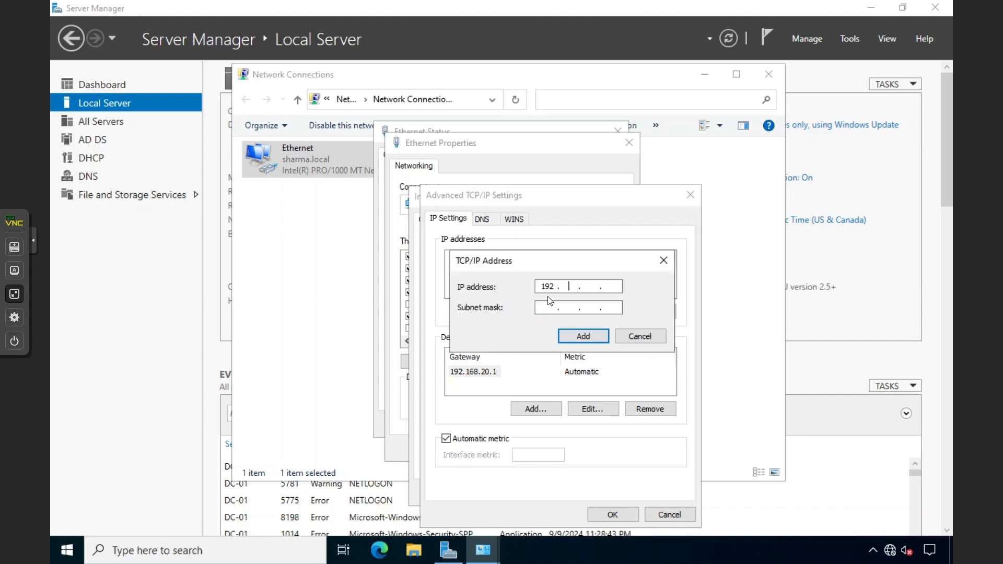
{"action": "type", "text": "168 . 20 . 10"}
{"action": "key", "text": "Tab"}
{"action": "left_click", "coordinate": [563, 339]}
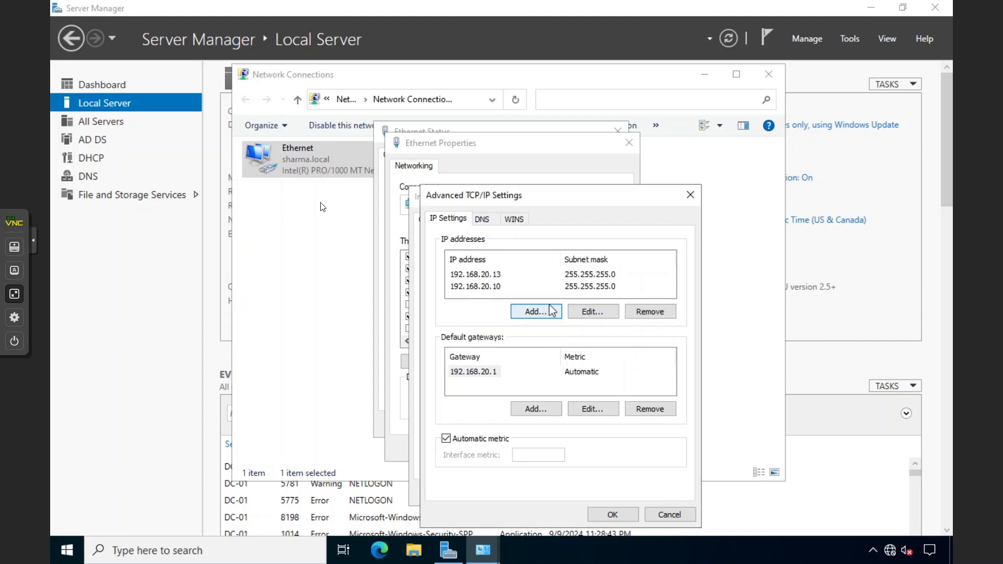
{"action": "left_click", "coordinate": [468, 275]}
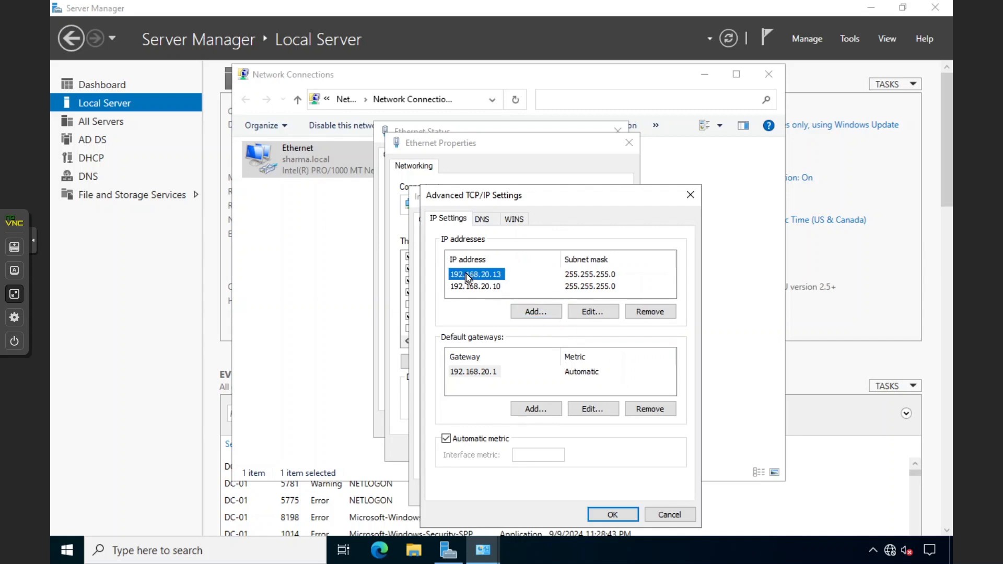
{"action": "left_click", "coordinate": [468, 286]}
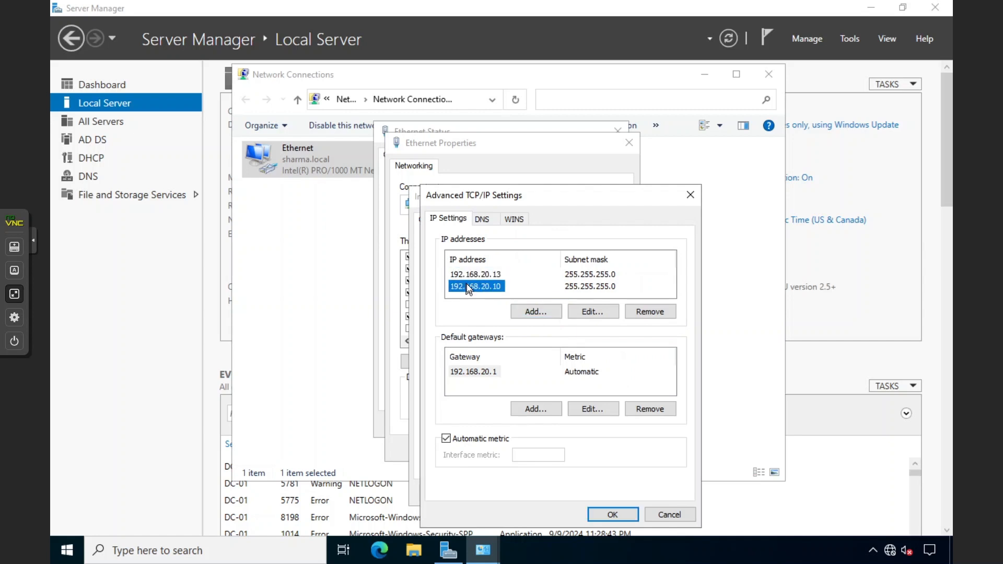
Confirm all network dialogs, refresh Server Manager, and bring the whiteboard back
{"action": "left_click", "coordinate": [610, 514]}
{"action": "left_click", "coordinate": [602, 494]}
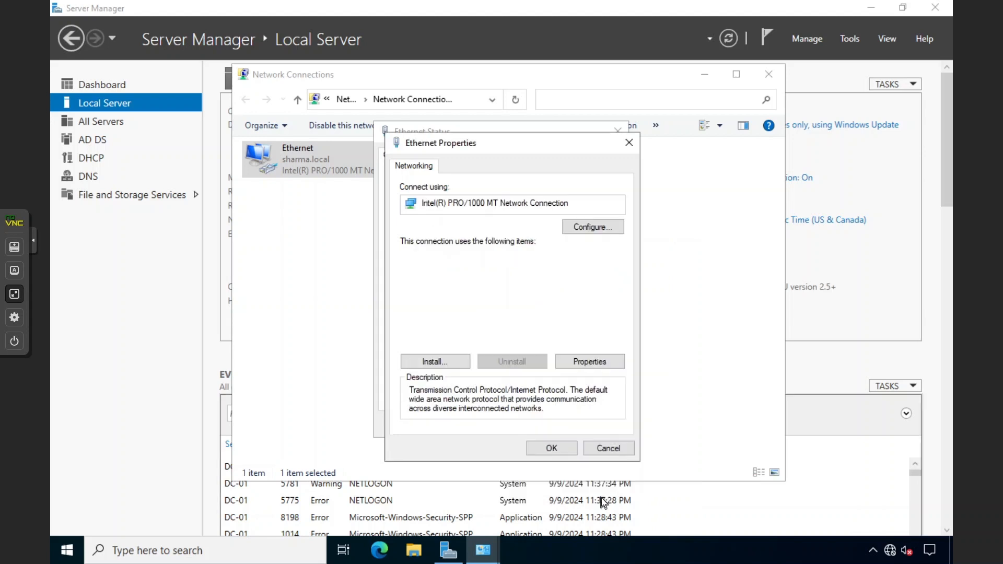
{"action": "left_click", "coordinate": [562, 447]}
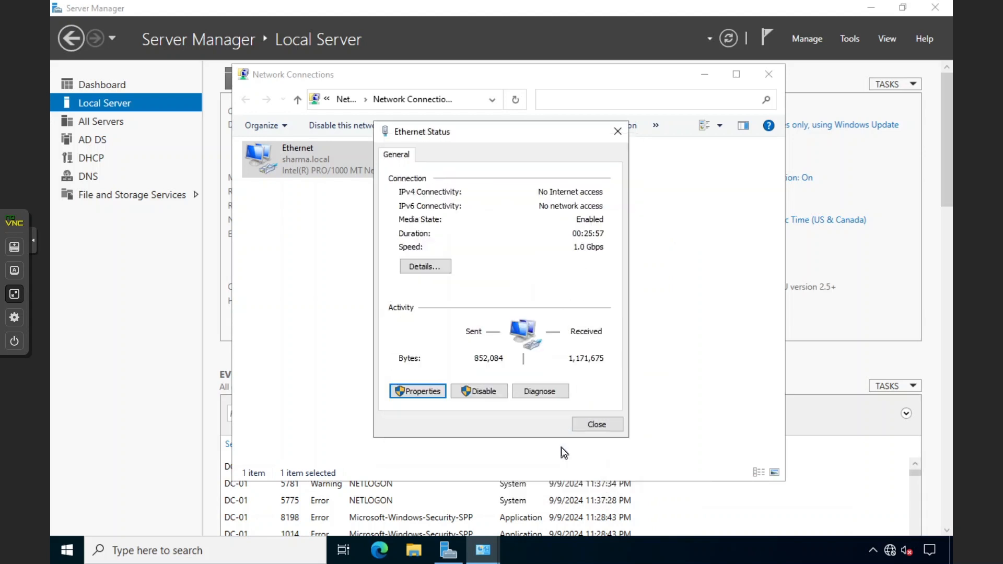
{"action": "left_click", "coordinate": [585, 425]}
{"action": "left_click", "coordinate": [767, 78]}
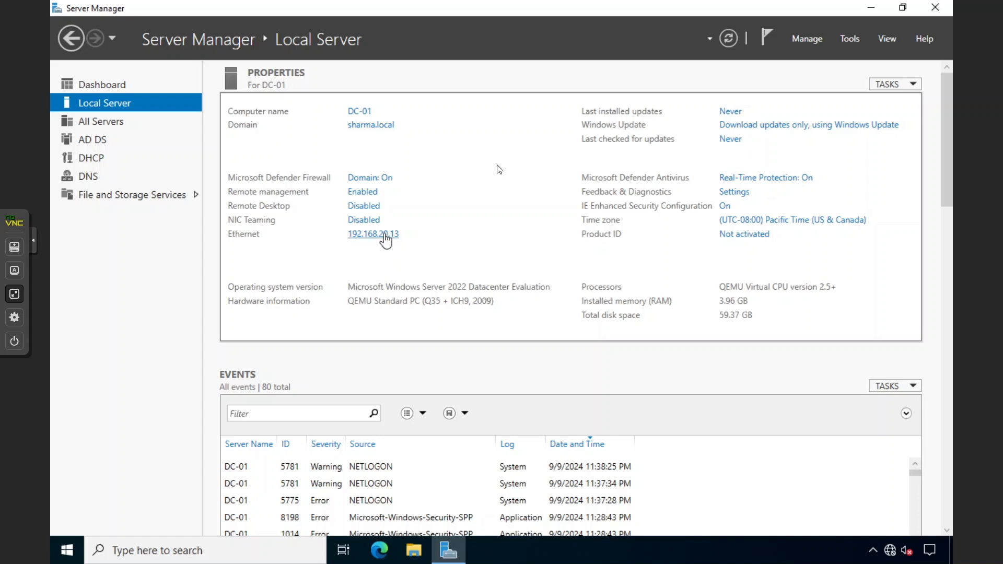
{"action": "left_click", "coordinate": [728, 39]}
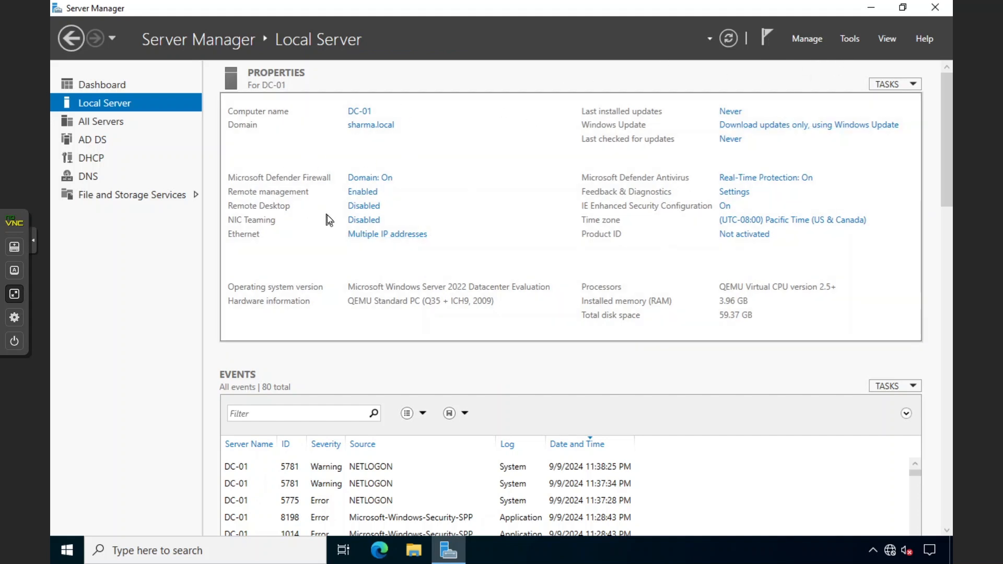
{"action": "left_click", "coordinate": [14, 294]}
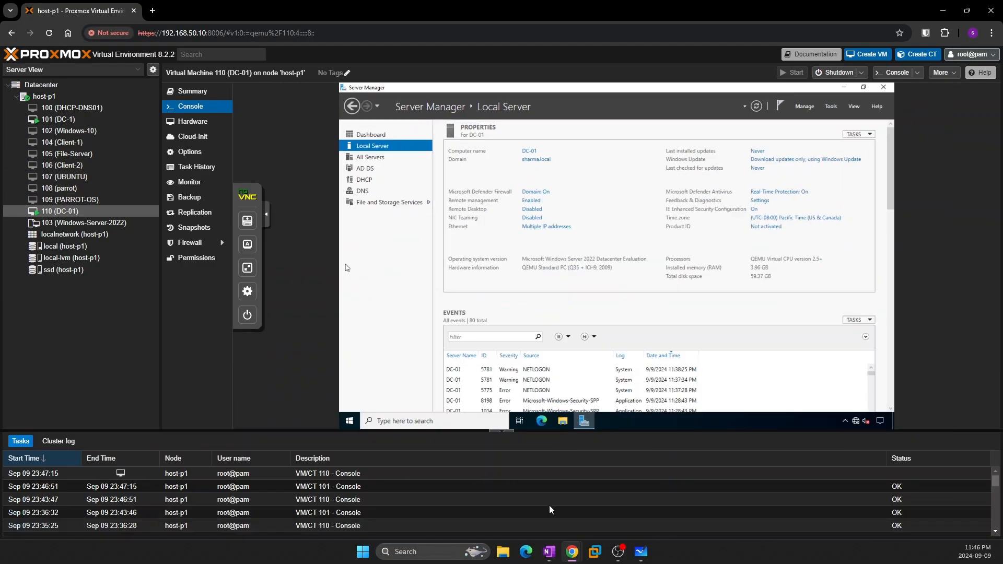
{"action": "left_click", "coordinate": [640, 552]}
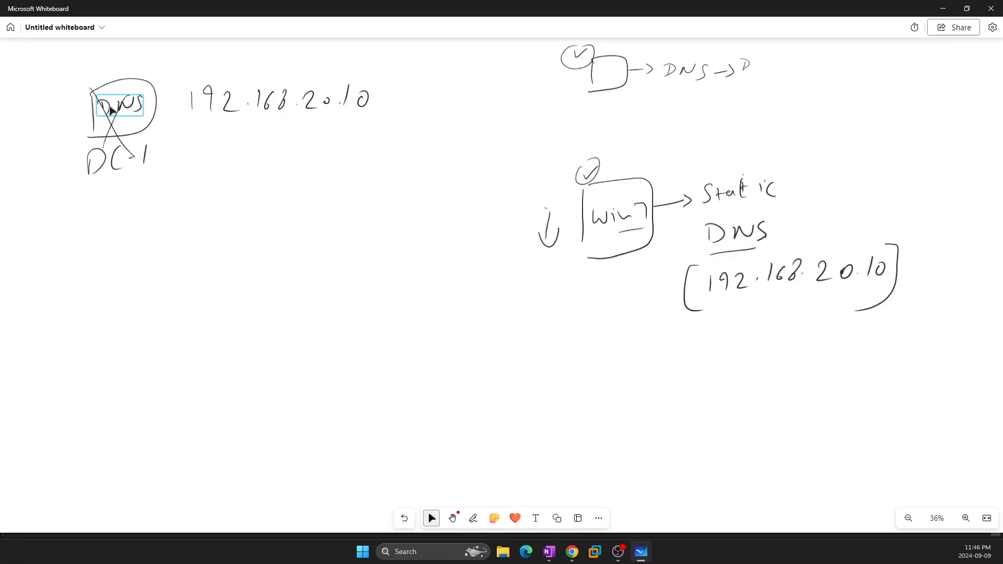
Draw a new server box labelled DC-01 below the old DC-1 box
{"action": "key", "text": "w"}
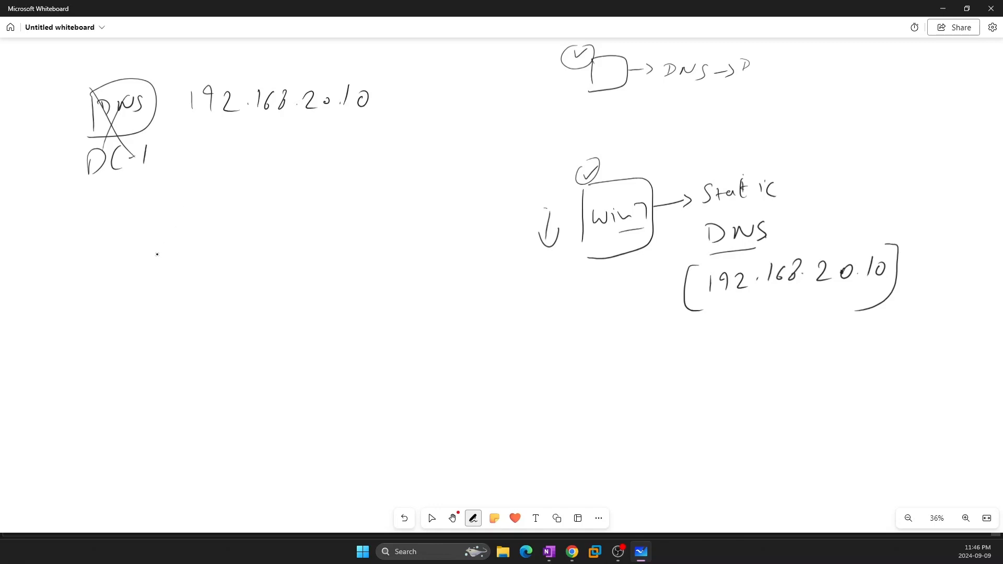
{"action": "left_click_drag", "start_coordinate": [155, 248], "coordinate": [152, 294]}
{"action": "mouse_move", "coordinate": [157, 247]}
{"action": "left_mouse_down"}
{"action": "mouse_move", "coordinate": [197, 234]}
{"action": "mouse_move", "coordinate": [153, 300]}
{"action": "mouse_move", "coordinate": [147, 345]}
{"action": "left_mouse_up"}
{"action": "left_click_drag", "start_coordinate": [142, 338], "coordinate": [147, 355]}
{"action": "left_click_drag", "start_coordinate": [177, 323], "coordinate": [182, 345]}
{"action": "mouse_move", "coordinate": [187, 337]}
{"action": "left_mouse_down"}
{"action": "mouse_move", "coordinate": [210, 323]}
{"action": "mouse_move", "coordinate": [221, 338]}
{"action": "left_mouse_up"}
{"action": "left_click_drag", "start_coordinate": [158, 371], "coordinate": [216, 351]}
Draw an arrow from 192.168.20.10 to DC-01, link it to Win7, and label it 20.13
{"action": "left_click_drag", "start_coordinate": [241, 131], "coordinate": [228, 213]}
{"action": "left_click_drag", "start_coordinate": [197, 204], "coordinate": [205, 232]}
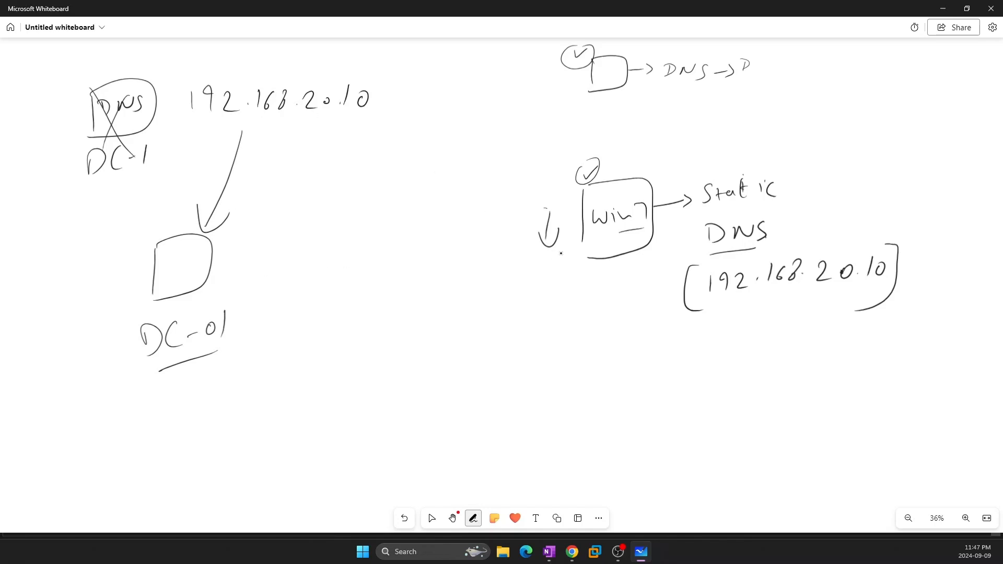
{"action": "mouse_move", "coordinate": [580, 224]}
{"action": "left_mouse_down"}
{"action": "mouse_move", "coordinate": [504, 152]}
{"action": "mouse_move", "coordinate": [391, 75]}
{"action": "mouse_move", "coordinate": [223, 218]}
{"action": "left_mouse_up"}
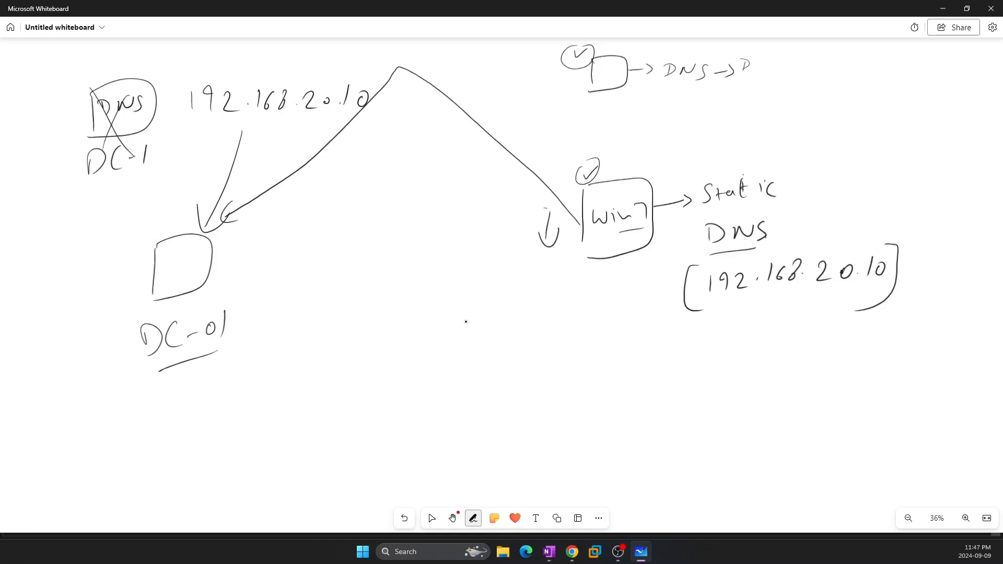
{"action": "mouse_move", "coordinate": [238, 297]}
{"action": "left_mouse_down"}
{"action": "mouse_move", "coordinate": [255, 316]}
{"action": "mouse_move", "coordinate": [268, 299]}
{"action": "mouse_move", "coordinate": [302, 322]}
{"action": "left_mouse_up"}
{"action": "left_click", "coordinate": [286, 310]}
{"action": "left_click", "coordinate": [315, 314]}
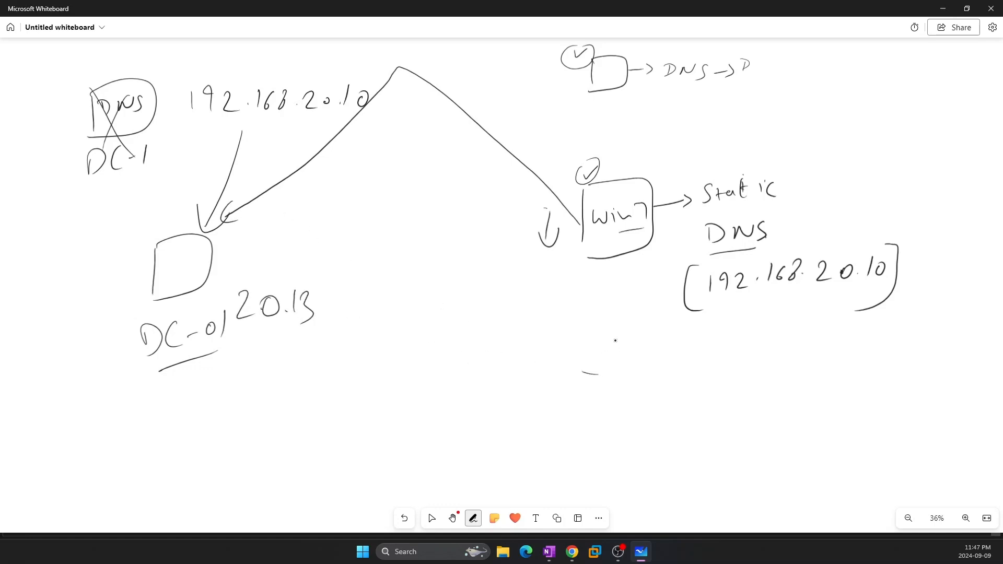
{"action": "mouse_move", "coordinate": [588, 380]}
{"action": "left_mouse_down"}
{"action": "mouse_move", "coordinate": [340, 317]}
{"action": "mouse_move", "coordinate": [334, 307]}
{"action": "mouse_move", "coordinate": [359, 309]}
{"action": "left_mouse_up"}
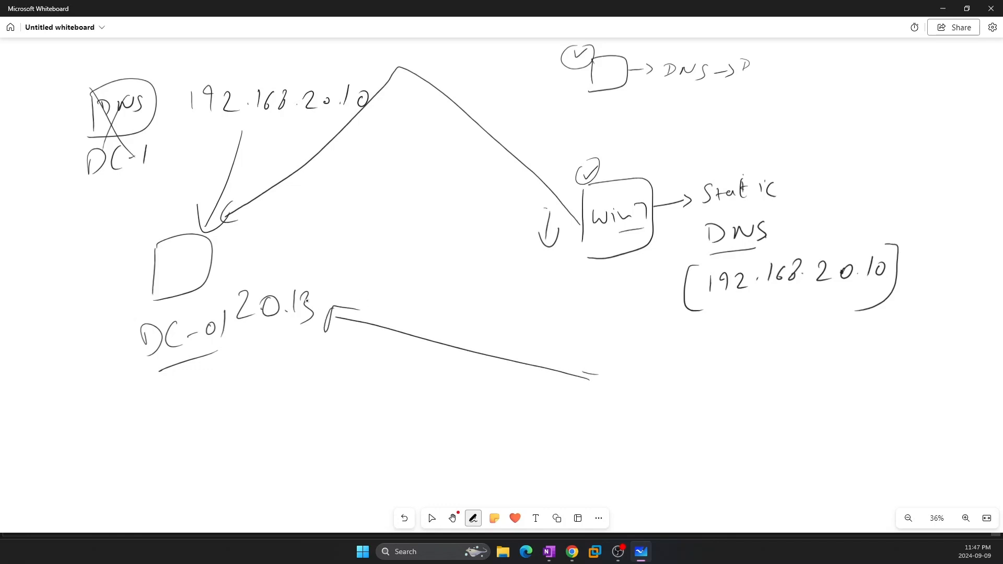
Add circled checkmarks beside the upper box and around the Win7 box
{"action": "left_click", "coordinate": [432, 518]}
{"action": "left_click", "coordinate": [473, 518]}
{"action": "left_click", "coordinate": [432, 518]}
{"action": "left_click", "coordinate": [473, 518]}
{"action": "mouse_move", "coordinate": [583, 65]}
{"action": "left_mouse_down"}
{"action": "mouse_move", "coordinate": [548, 81]}
{"action": "mouse_move", "coordinate": [592, 59]}
{"action": "left_mouse_up"}
{"action": "left_click_drag", "start_coordinate": [542, 175], "coordinate": [563, 163]}
{"action": "mouse_move", "coordinate": [554, 162]}
{"action": "left_mouse_down"}
{"action": "mouse_move", "coordinate": [554, 189]}
{"action": "mouse_move", "coordinate": [560, 161]}
{"action": "left_mouse_up"}
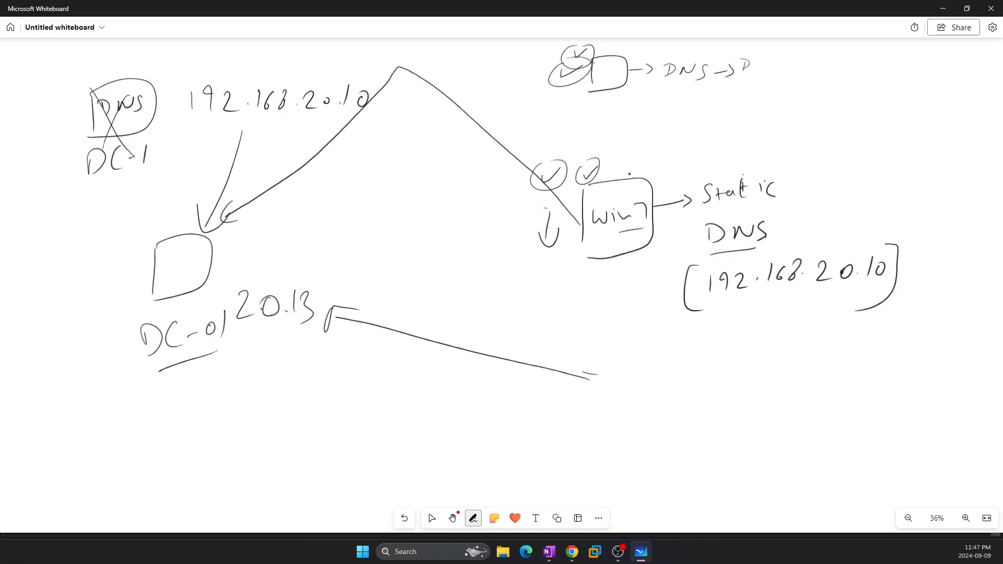
{"action": "mouse_move", "coordinate": [629, 167]}
{"action": "left_mouse_down"}
{"action": "mouse_move", "coordinate": [645, 160]}
{"action": "mouse_move", "coordinate": [633, 157]}
{"action": "left_mouse_up"}
Cross out 168 in the top address and return to the DC-01 console
{"action": "left_click_drag", "start_coordinate": [265, 94], "coordinate": [242, 126]}
{"action": "left_click_drag", "start_coordinate": [256, 83], "coordinate": [272, 126]}
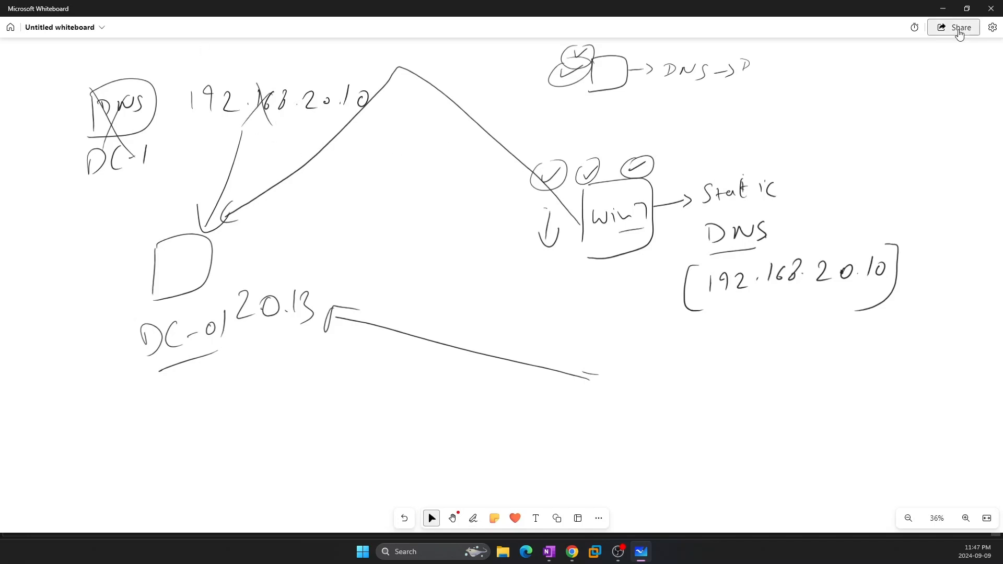
{"action": "key", "text": "alt+Tab"}
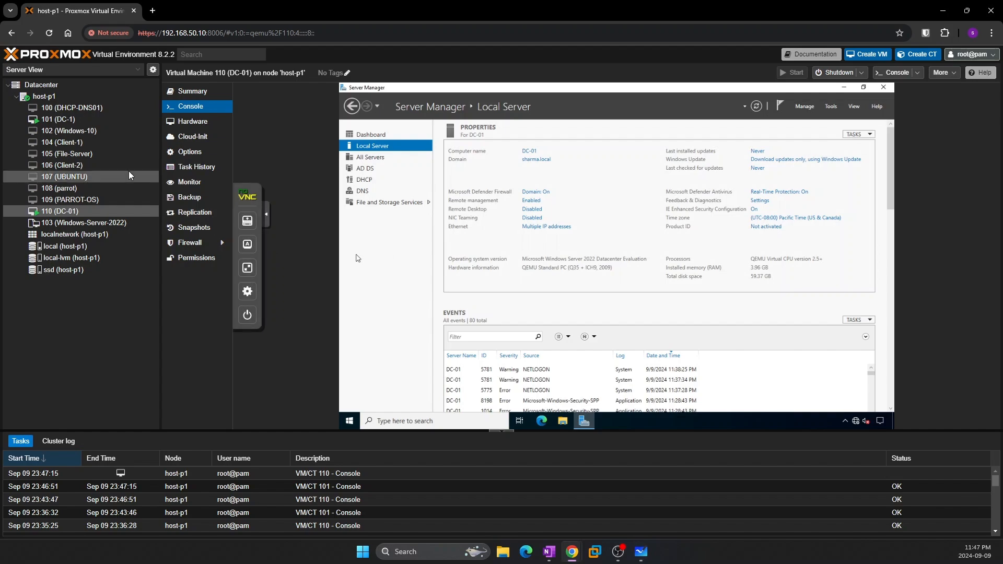
{"action": "left_click", "coordinate": [247, 269]}
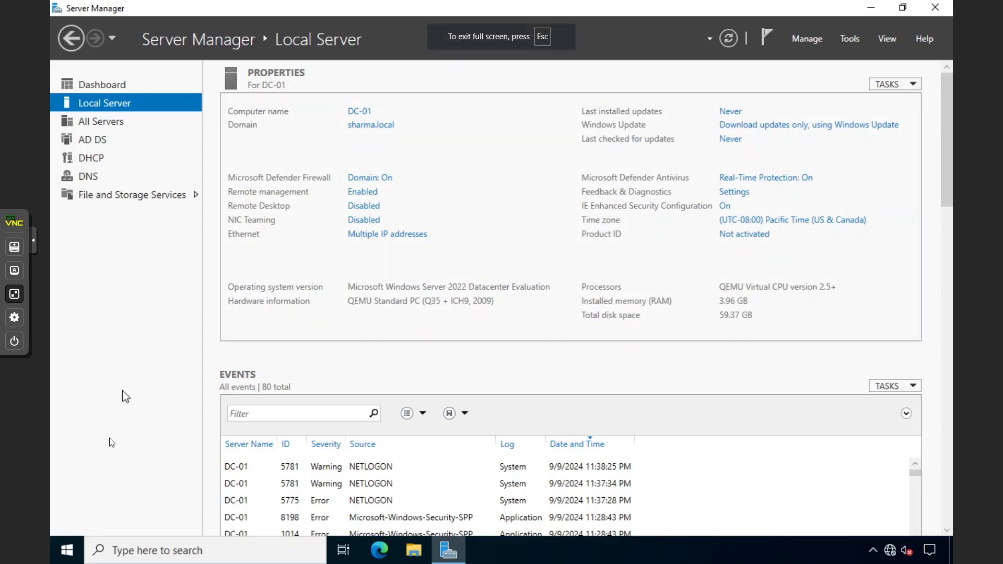
{"action": "left_click", "coordinate": [67, 550]}
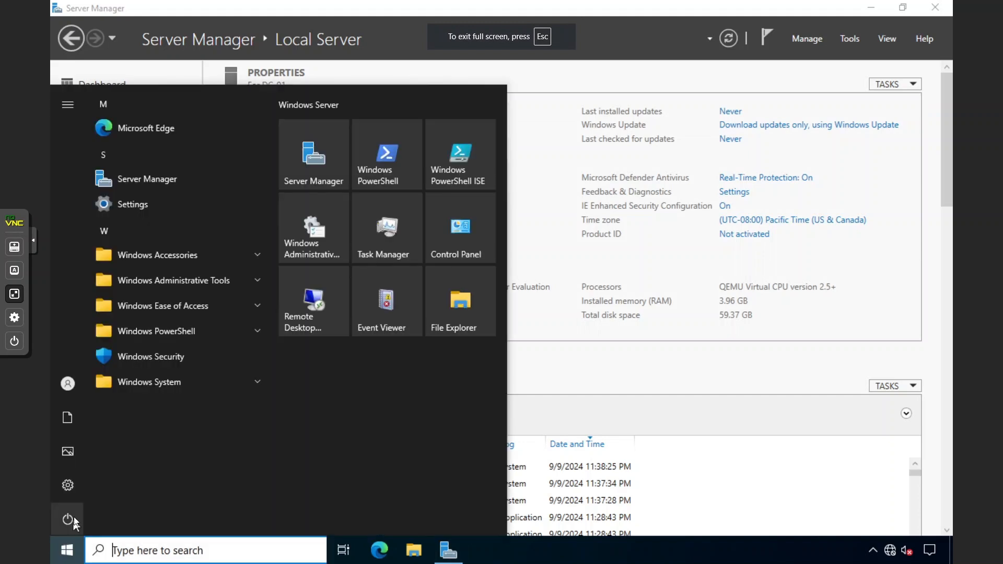
{"action": "left_click", "coordinate": [549, 392]}
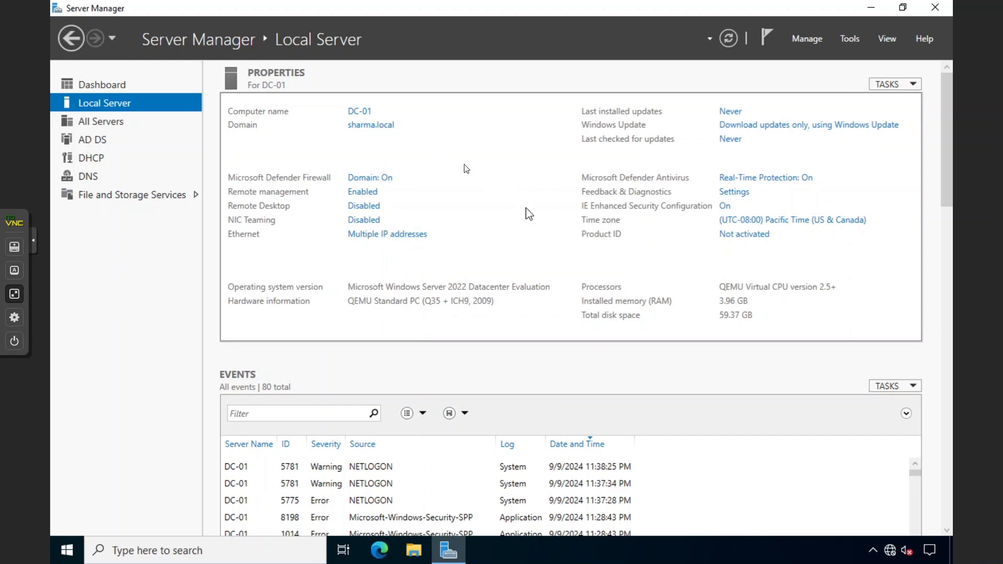
{"action": "left_click", "coordinate": [850, 40]}
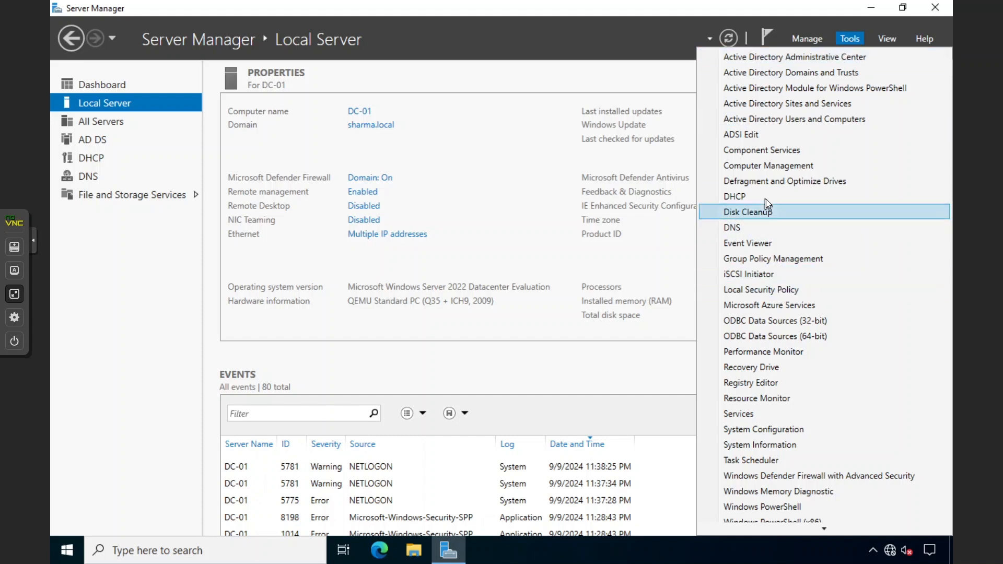
{"action": "left_click", "coordinate": [751, 226]}
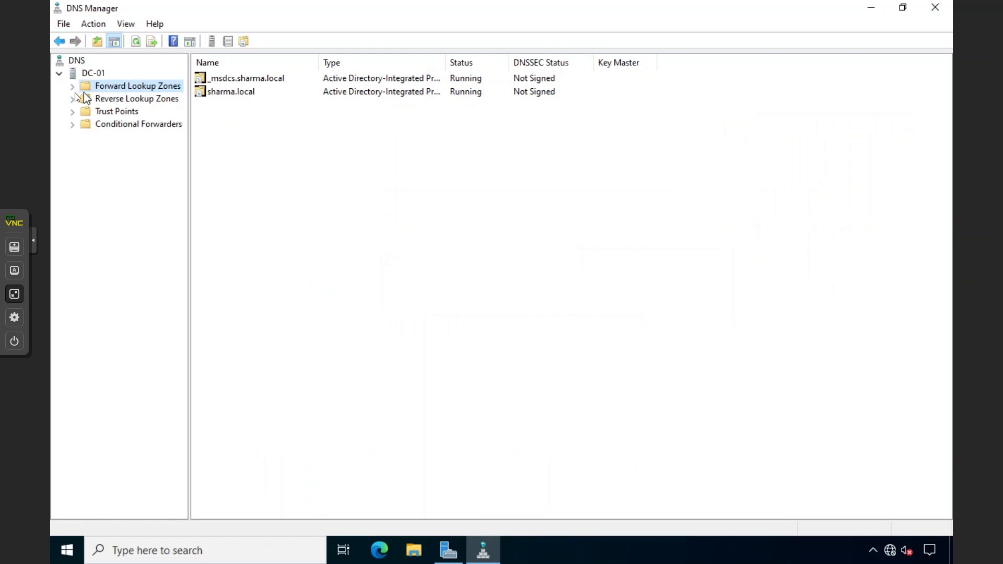
{"action": "left_click", "coordinate": [73, 86]}
{"action": "double_click", "coordinate": [116, 112]}
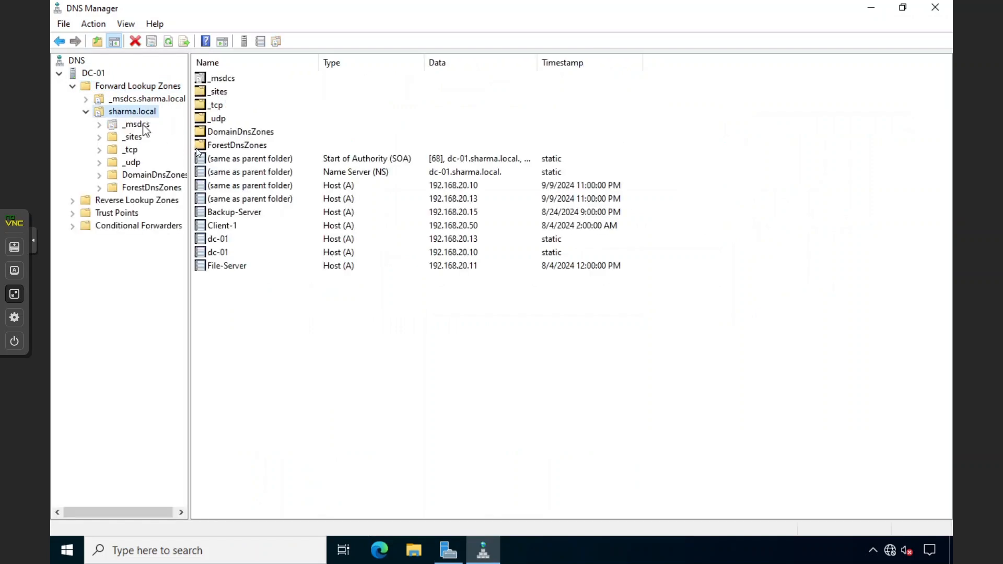
{"action": "left_click", "coordinate": [222, 254]}
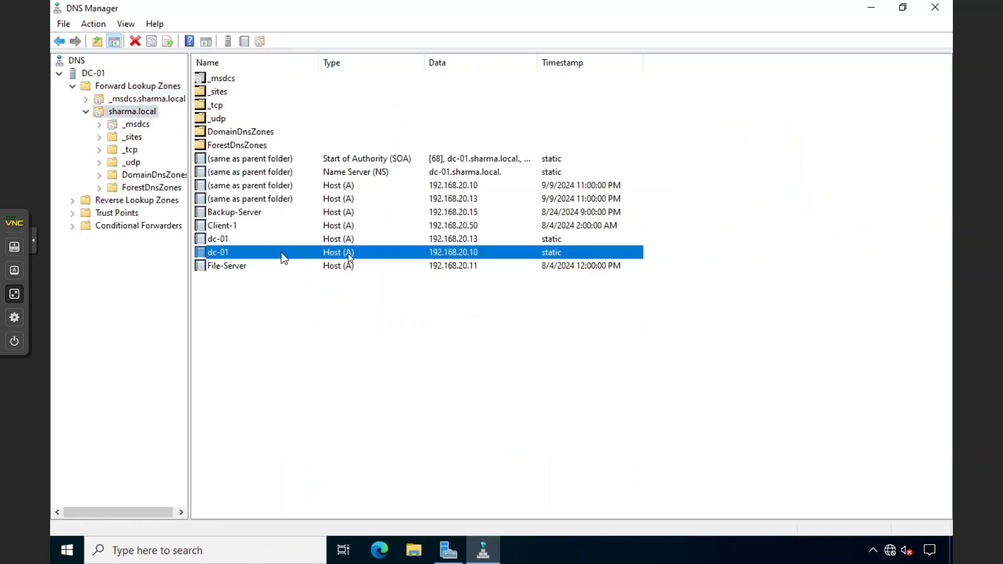
{"action": "left_click", "coordinate": [398, 231]}
{"action": "left_click", "coordinate": [320, 241]}
{"action": "left_click", "coordinate": [258, 255]}
{"action": "left_click", "coordinate": [287, 241]}
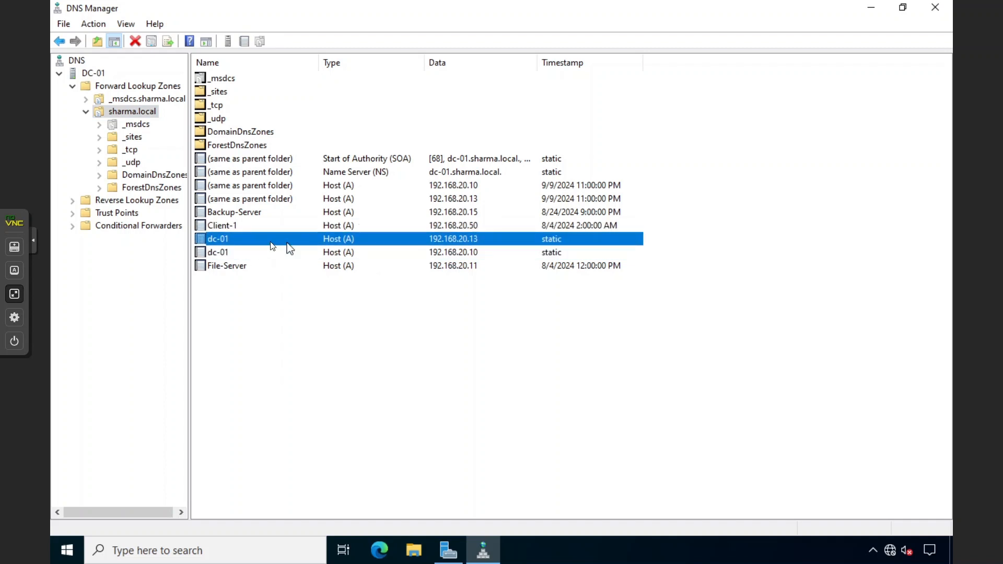
{"action": "left_click", "coordinate": [349, 256]}
{"action": "left_click", "coordinate": [422, 242]}
{"action": "mouse_move", "coordinate": [312, 290]}
{"action": "left_mouse_down"}
{"action": "mouse_move", "coordinate": [324, 243]}
{"action": "mouse_move", "coordinate": [309, 289]}
{"action": "left_mouse_up"}
{"action": "left_click", "coordinate": [256, 251]}
{"action": "left_click", "coordinate": [253, 238]}
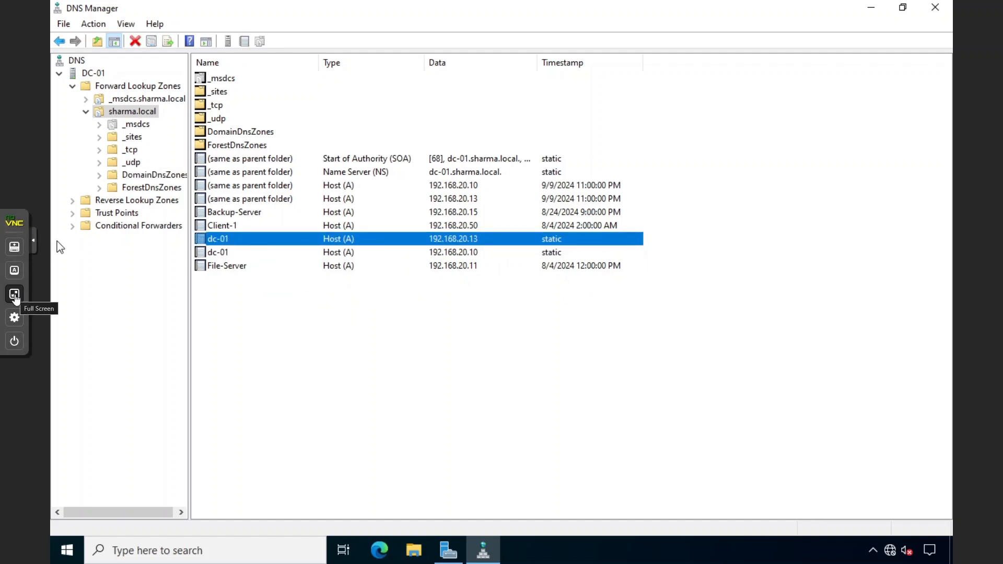
{"action": "left_click", "coordinate": [15, 295]}
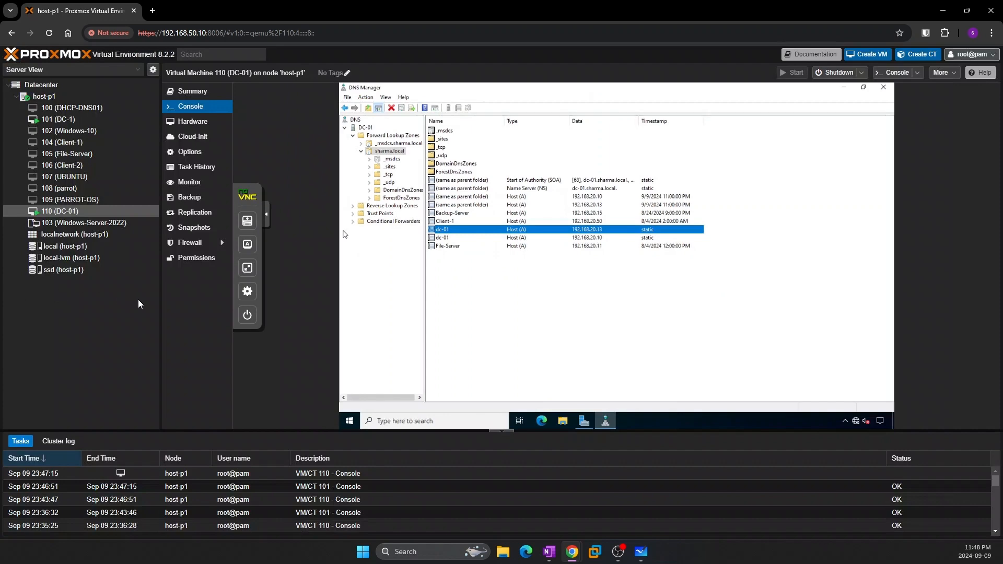
Show DC-1's console full screen and open its system properties
{"action": "left_click", "coordinate": [59, 119]}
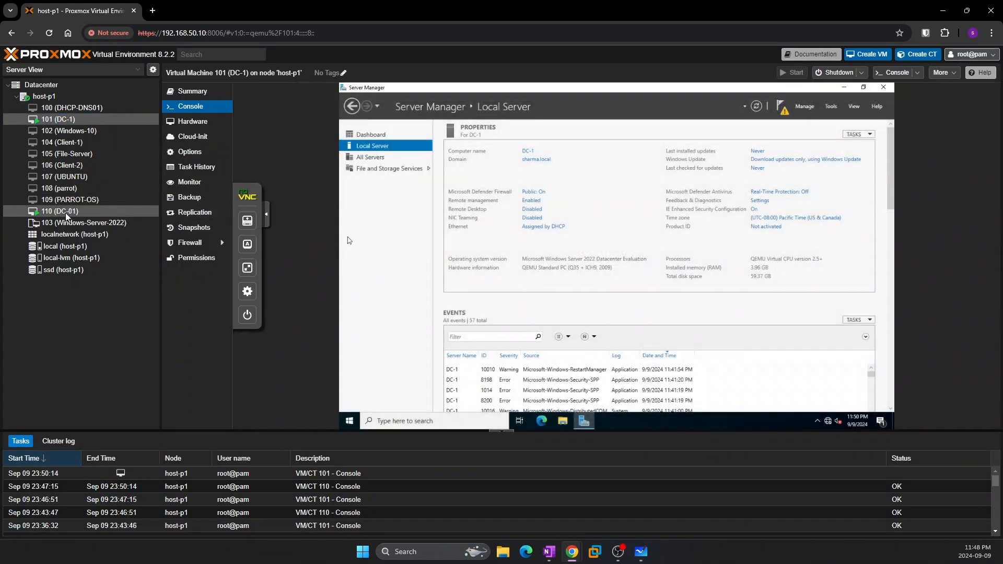
{"action": "left_click", "coordinate": [237, 215]}
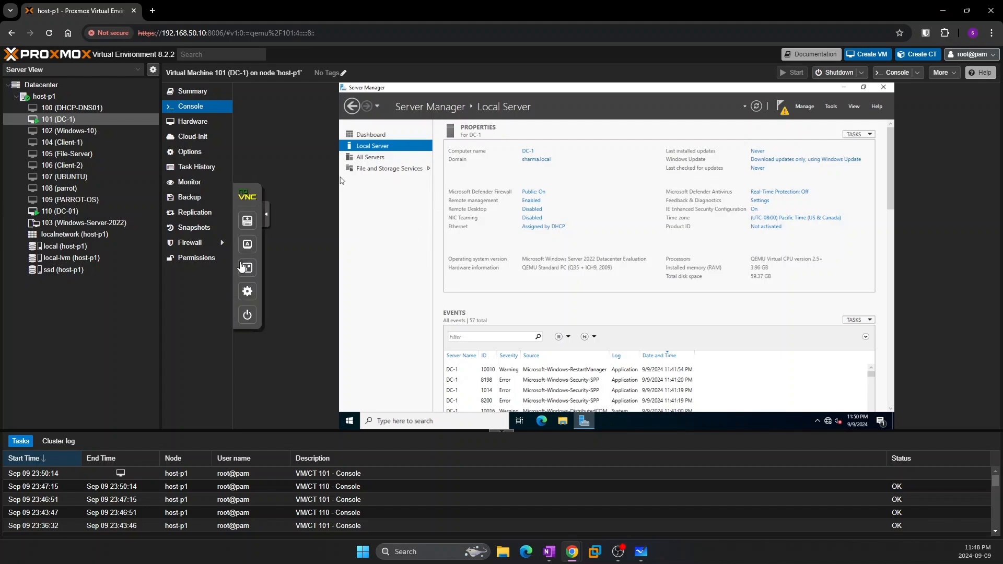
{"action": "left_click", "coordinate": [246, 264]}
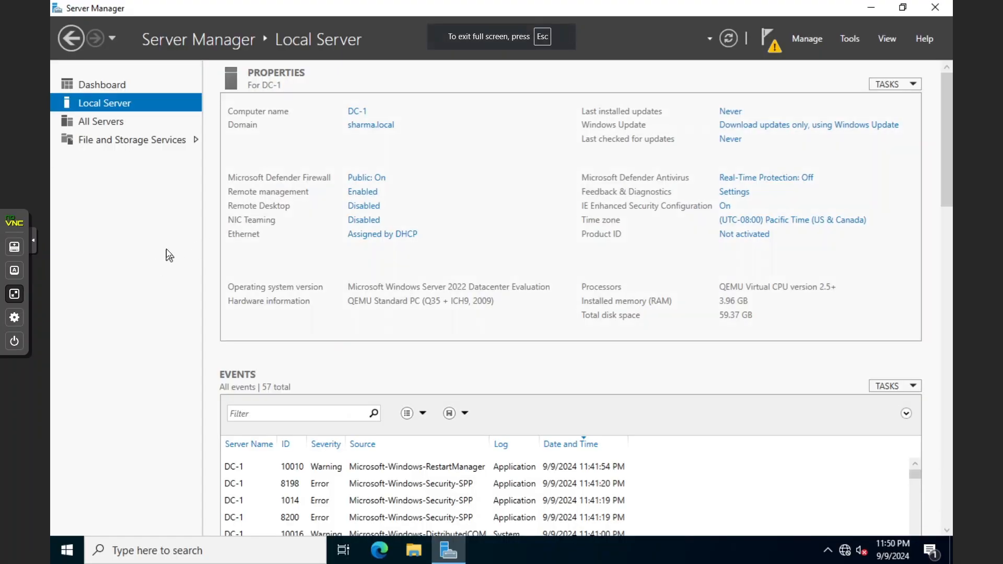
{"action": "left_click", "coordinate": [364, 127]}
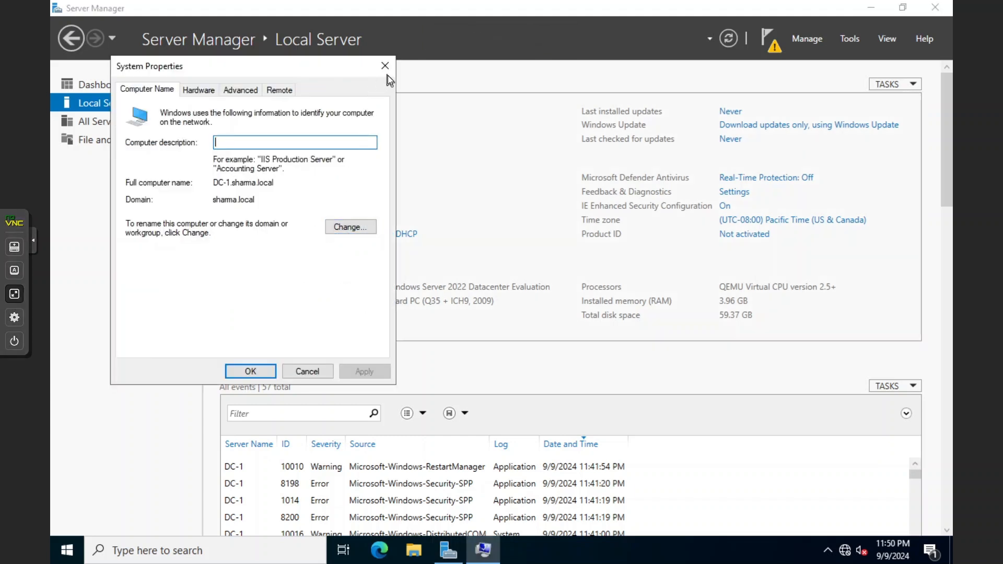
{"action": "left_click", "coordinate": [387, 72]}
{"action": "left_click", "coordinate": [359, 126]}
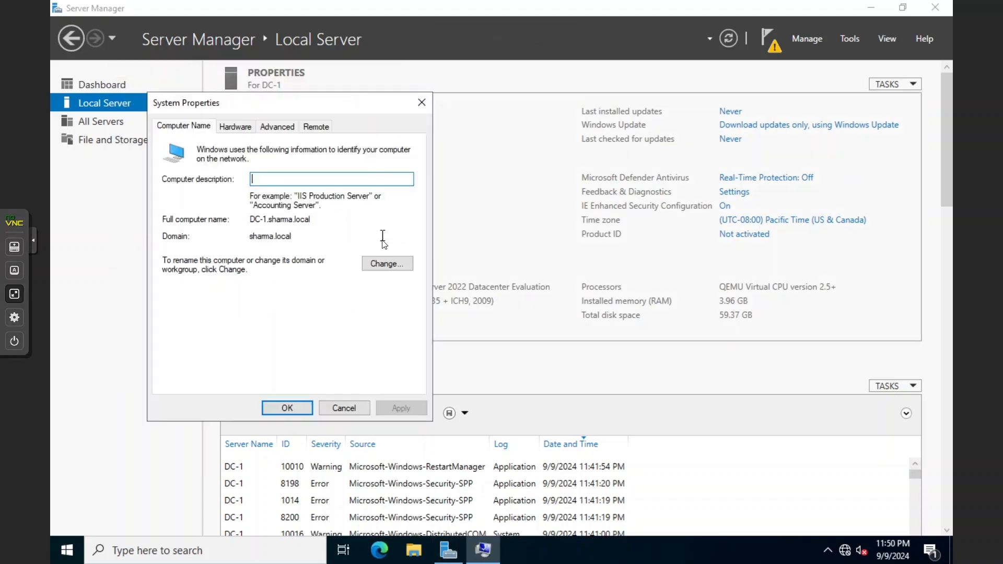
Change DC-1's membership from the sharma.local domain to workgroup WORKGROUP
{"action": "left_click", "coordinate": [381, 261]}
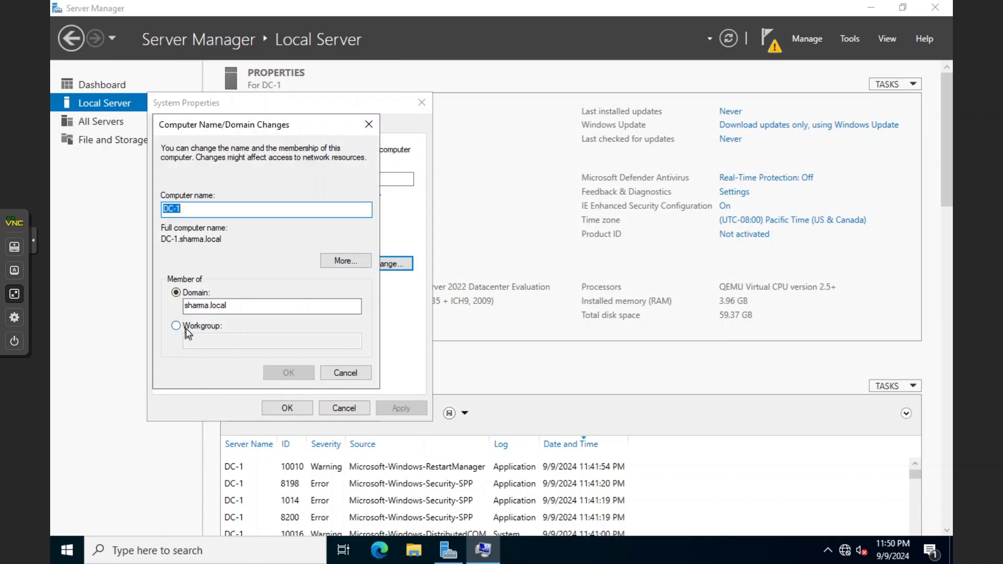
{"action": "left_click", "coordinate": [186, 326]}
{"action": "left_click", "coordinate": [202, 343]}
{"action": "type", "text": "WORK"}
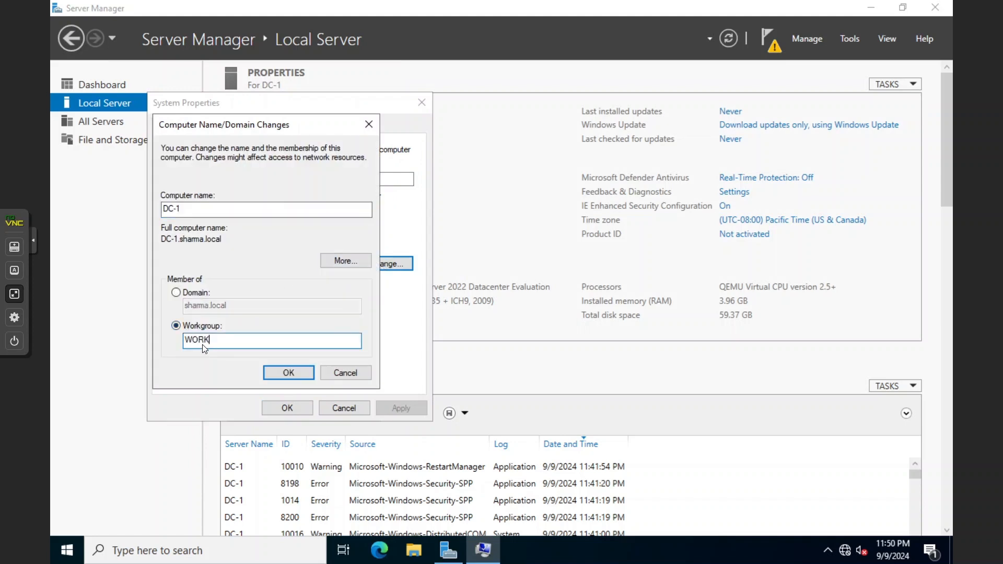
{"action": "type", "text": "GROUP"}
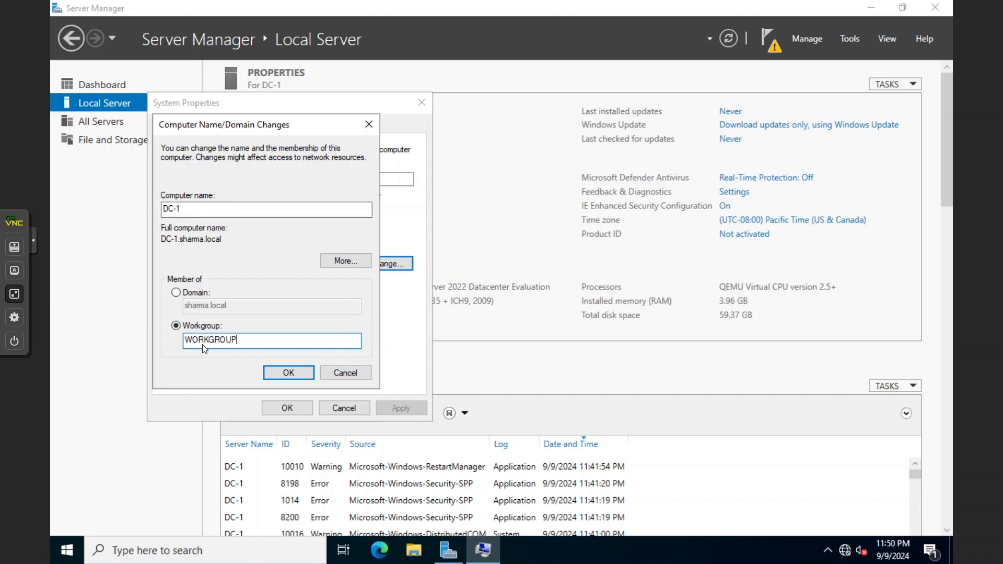
{"action": "left_click", "coordinate": [276, 372]}
{"action": "left_click", "coordinate": [538, 328]}
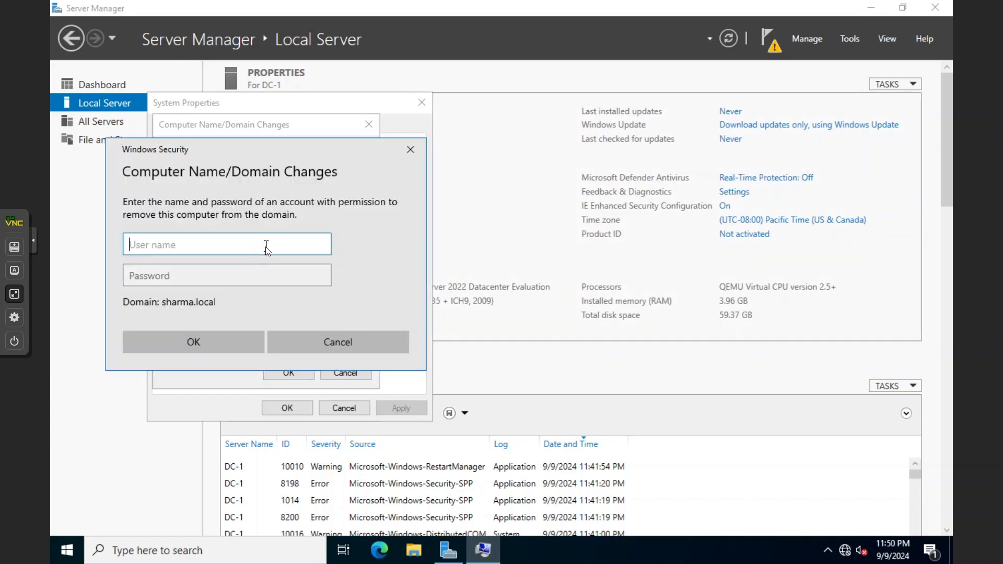
Authorize leaving the domain with the Administrator account and its password
{"action": "type", "text": "Administrator"}
{"action": "key", "text": "Tab"}
{"action": "type", "text": "******"}
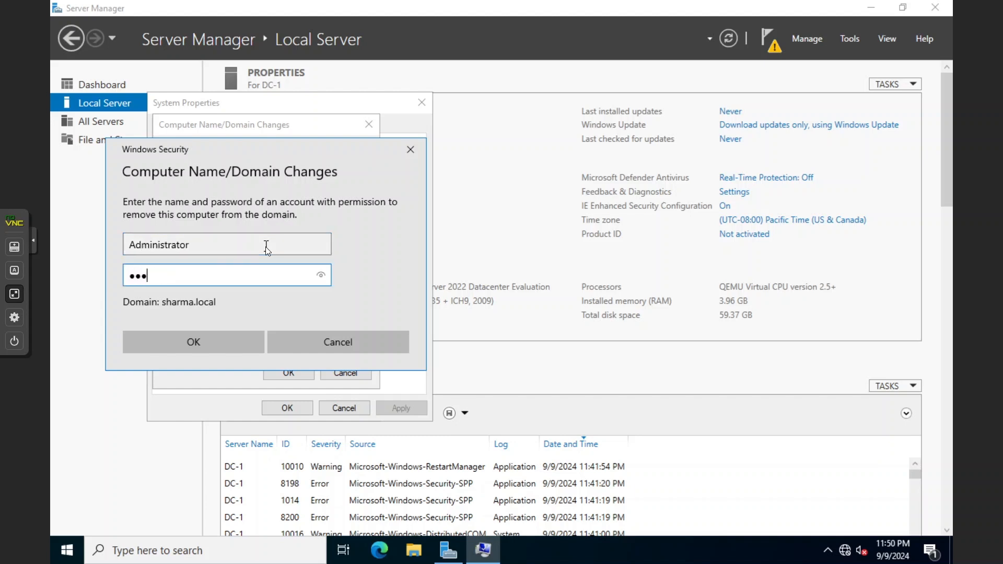
{"action": "type", "text": "******"}
{"action": "key", "text": "Return"}
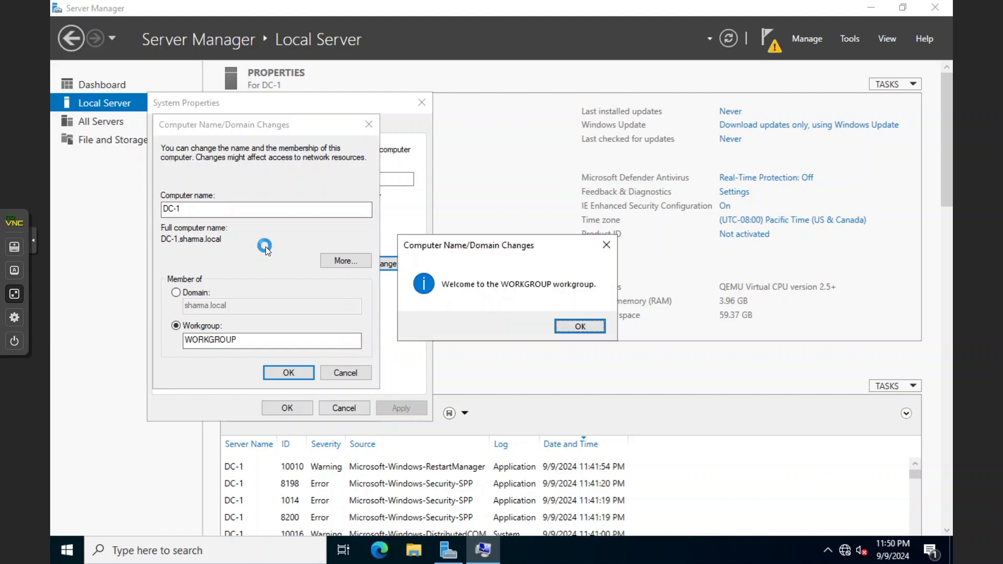
Acknowledge the WORKGROUP welcome and restart notices, choosing Restart Later
{"action": "left_click", "coordinate": [574, 327]}
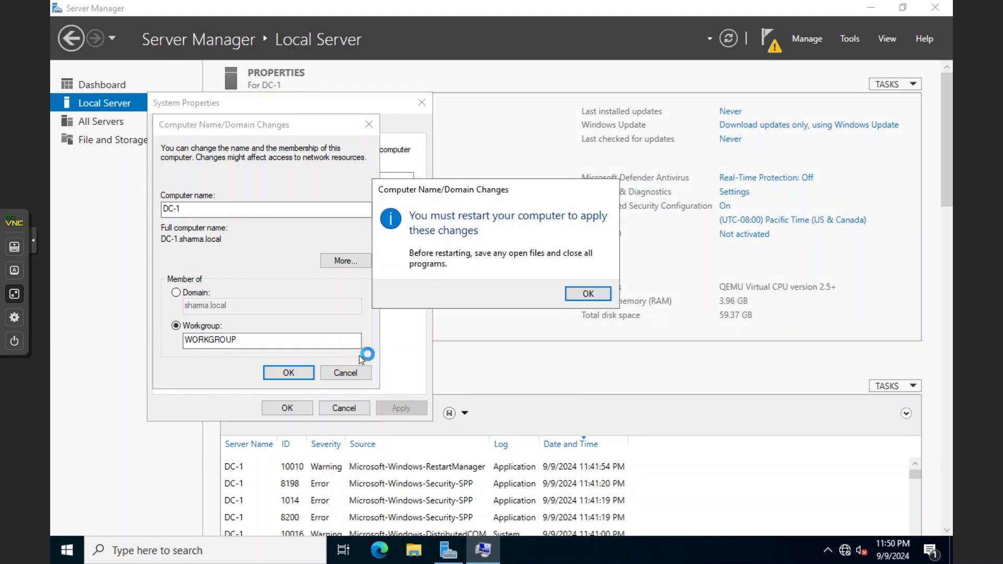
{"action": "left_click", "coordinate": [586, 294]}
{"action": "left_click", "coordinate": [298, 406]}
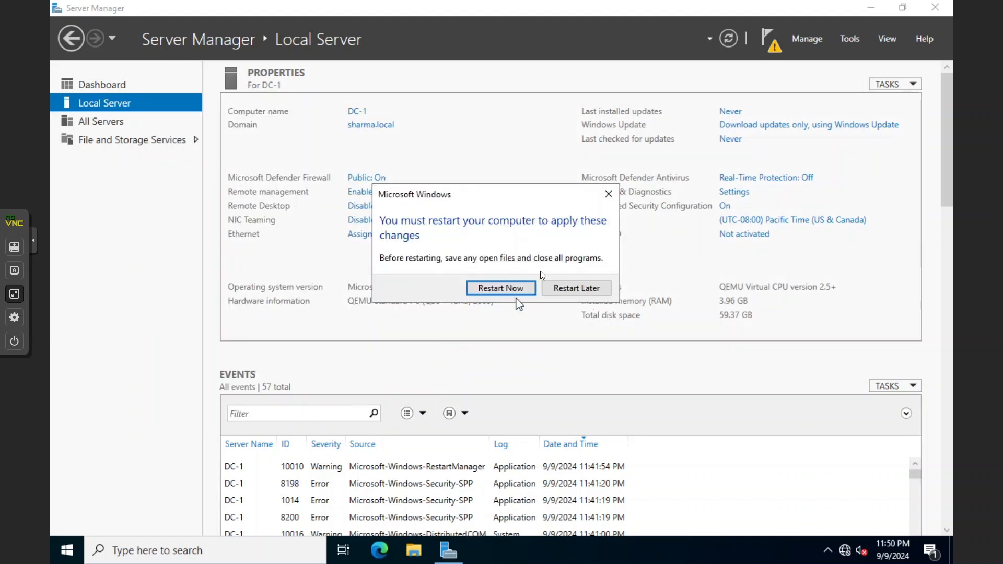
{"action": "left_click", "coordinate": [573, 288]}
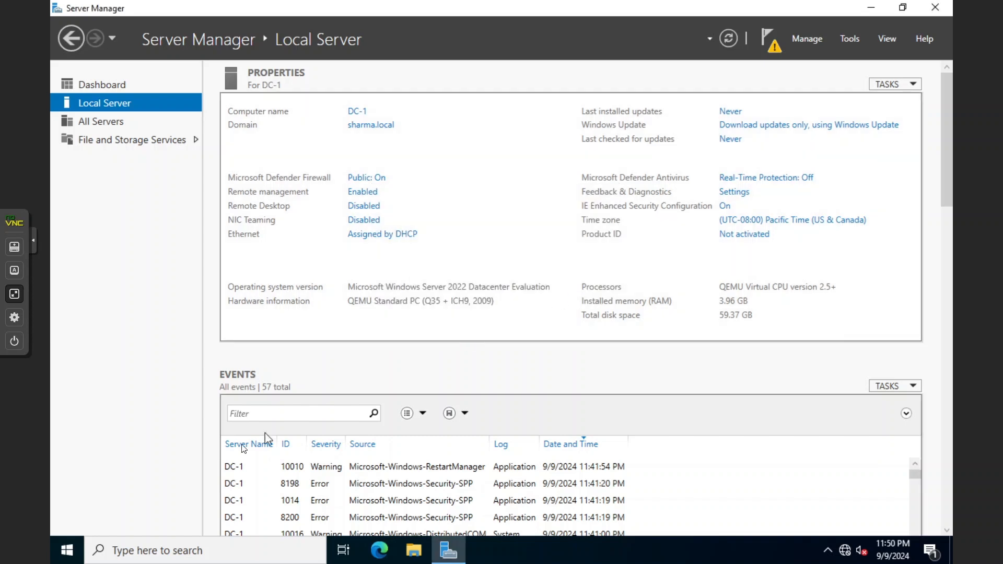
Shut down DC-1 from the Start menu, confirming with the unplanned reason
{"action": "left_click", "coordinate": [67, 549]}
{"action": "left_click", "coordinate": [62, 529]}
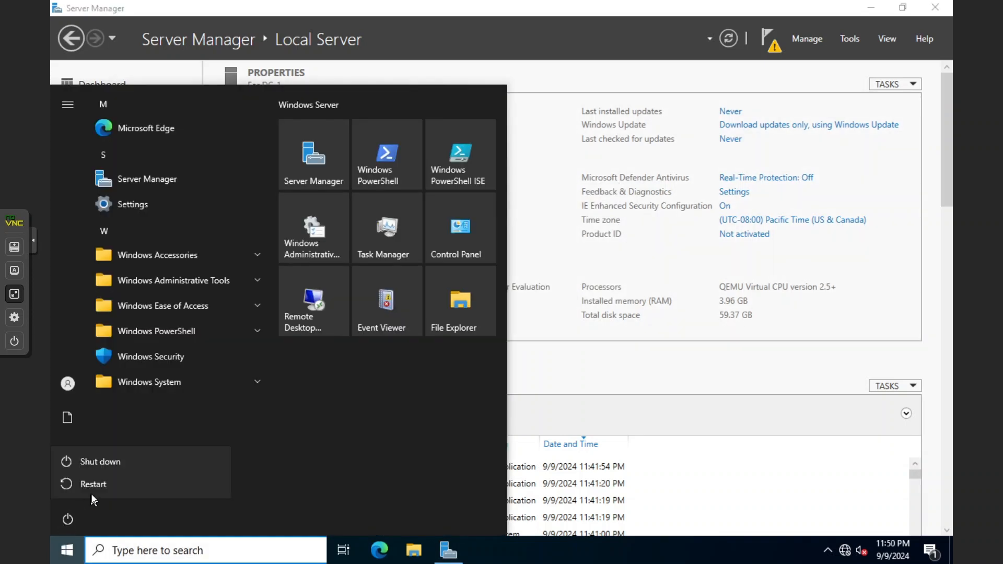
{"action": "left_click", "coordinate": [111, 461]}
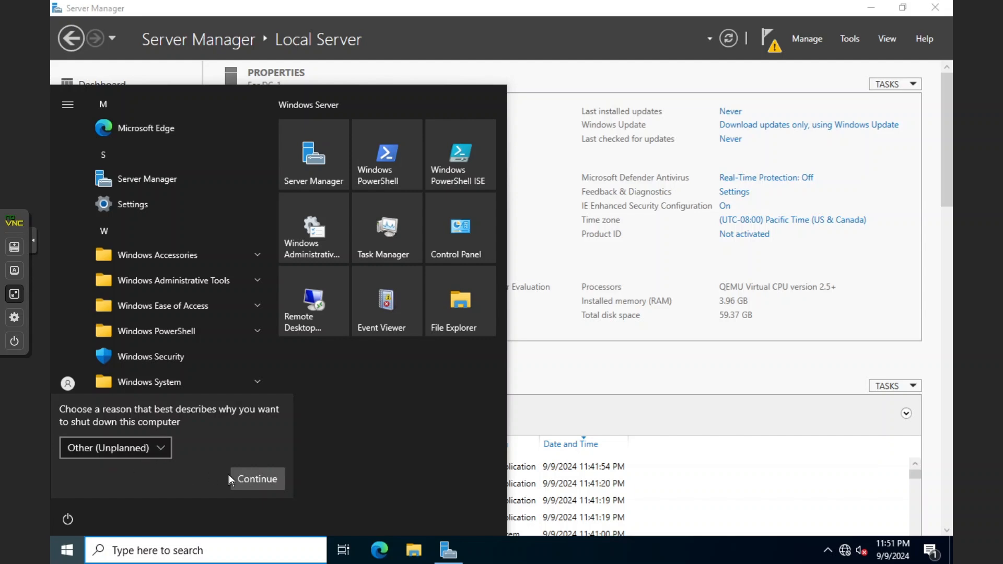
{"action": "left_click", "coordinate": [244, 475]}
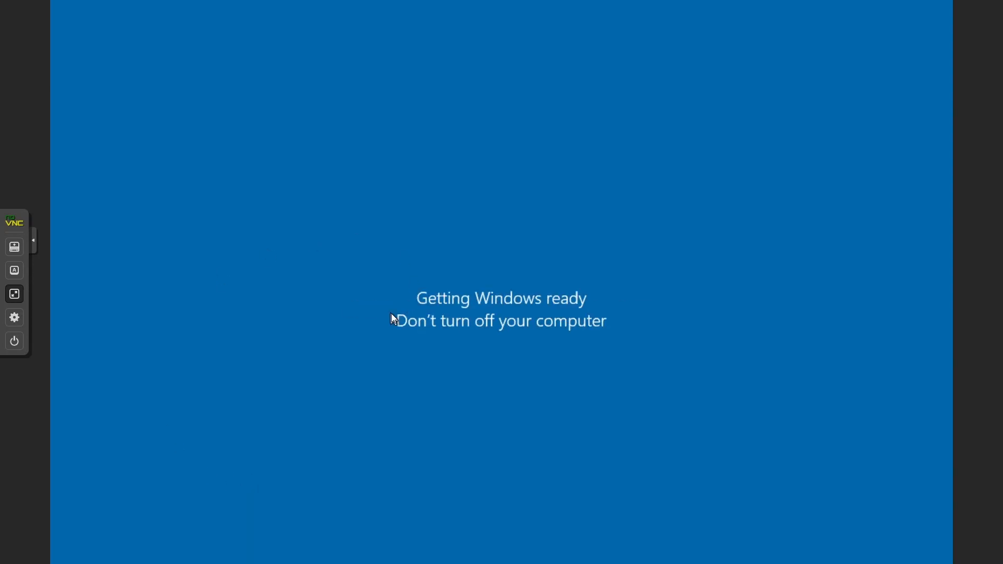
Show DC-01's console full screen, collapse the DNS zone tree, and minimize DNS Manager
{"action": "left_click", "coordinate": [14, 293]}
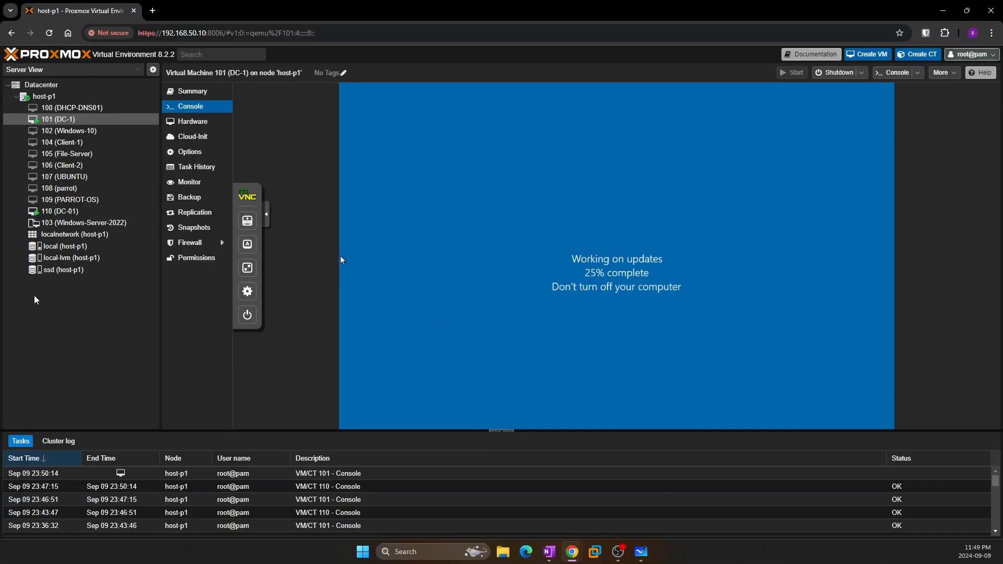
{"action": "left_click", "coordinate": [60, 211]}
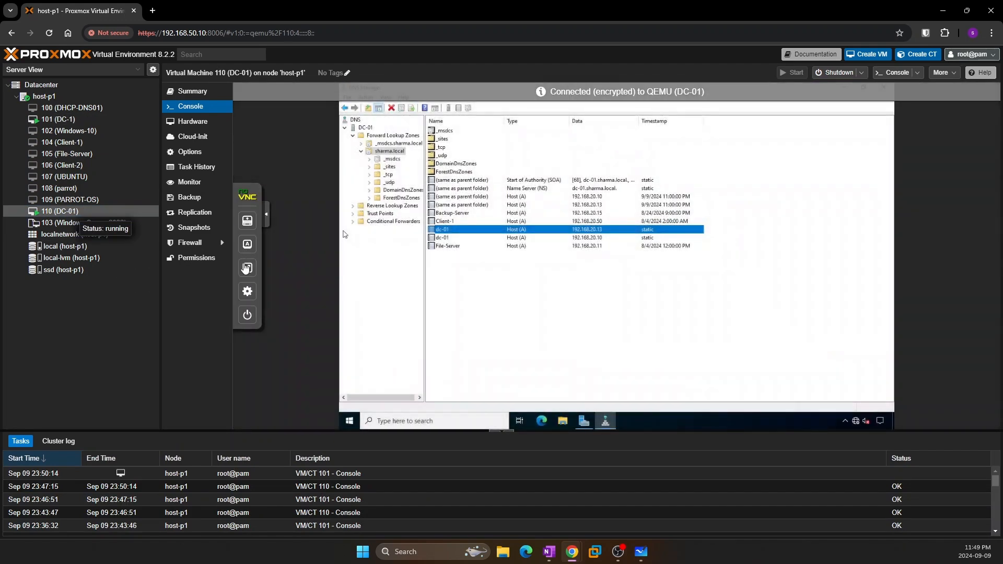
{"action": "left_click", "coordinate": [245, 269]}
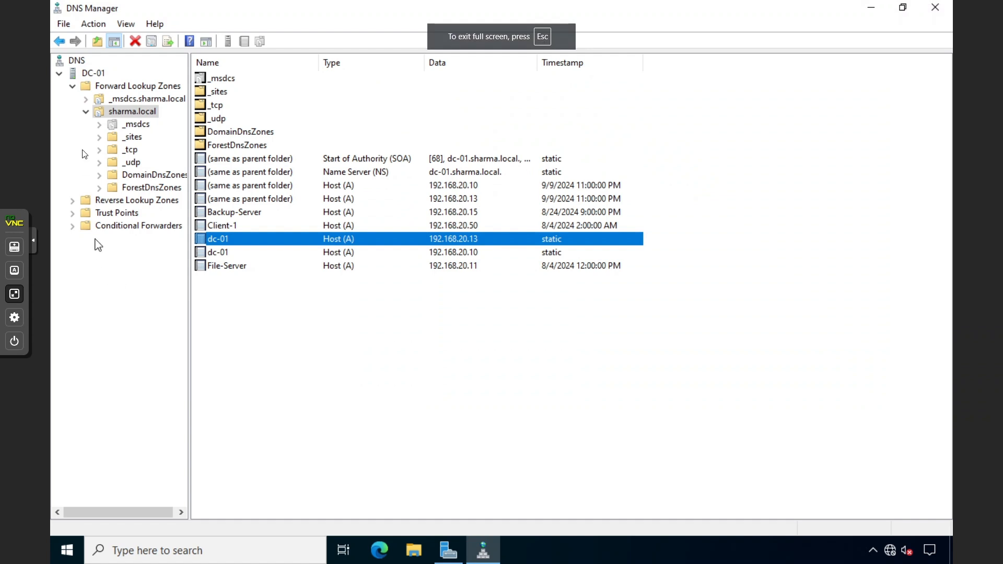
{"action": "left_click", "coordinate": [86, 111]}
{"action": "left_click", "coordinate": [72, 86]}
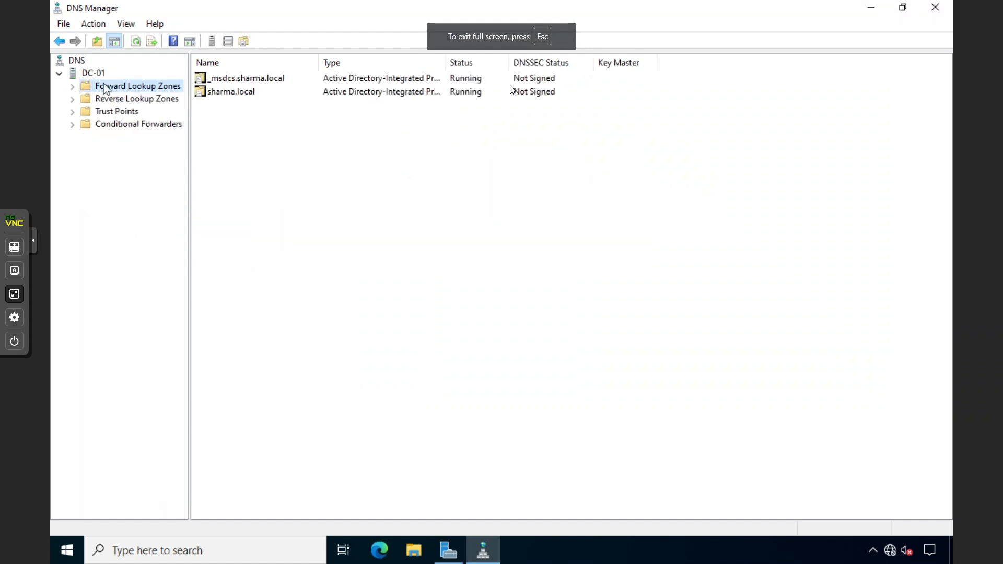
{"action": "left_click", "coordinate": [876, 13]}
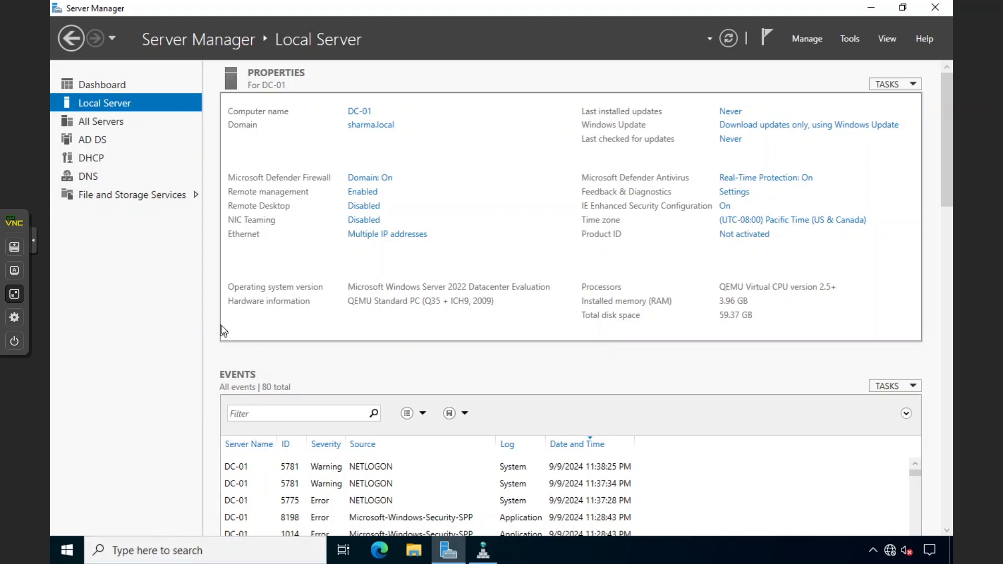
Search for CMD and launch Command Prompt as administrator on DC-01, approving UAC
{"action": "key", "text": "super+s"}
{"action": "type", "text": "CMD"}
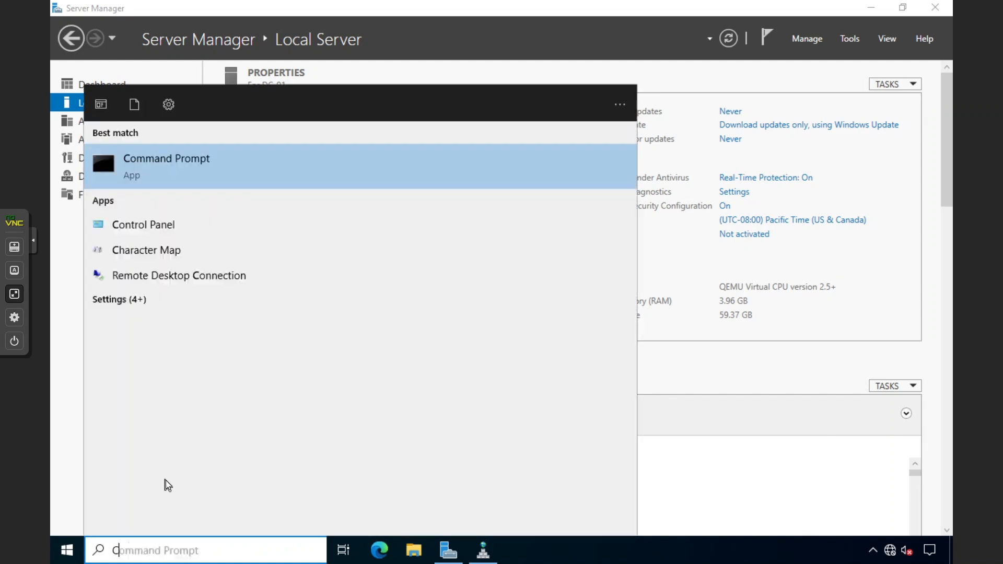
{"action": "right_click", "coordinate": [240, 171]}
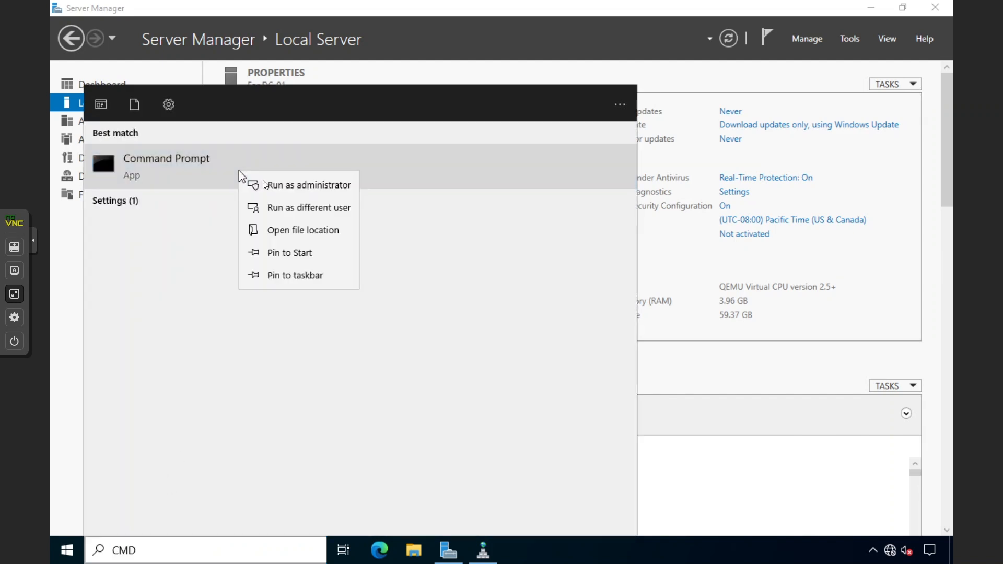
{"action": "left_click", "coordinate": [273, 183]}
{"action": "left_click", "coordinate": [424, 372]}
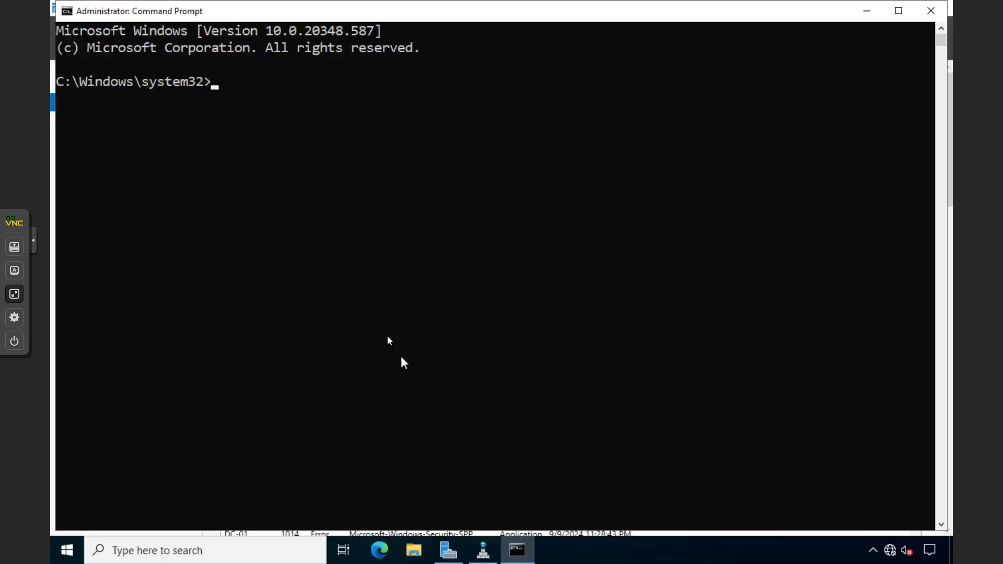
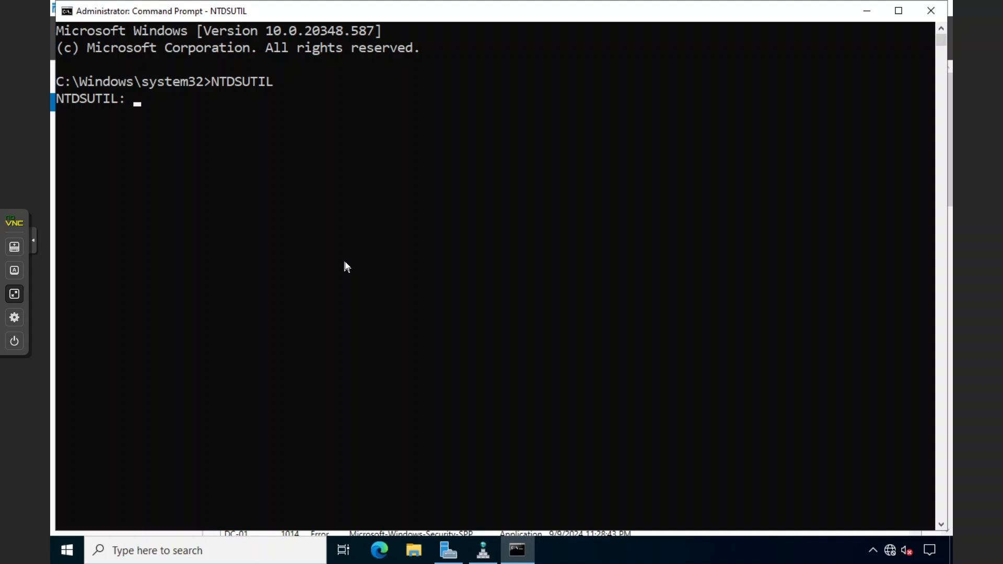
In NTDSUTIL, enter the metadata cleanup context and then its server connections context
{"action": "type", "text": "metadata"}
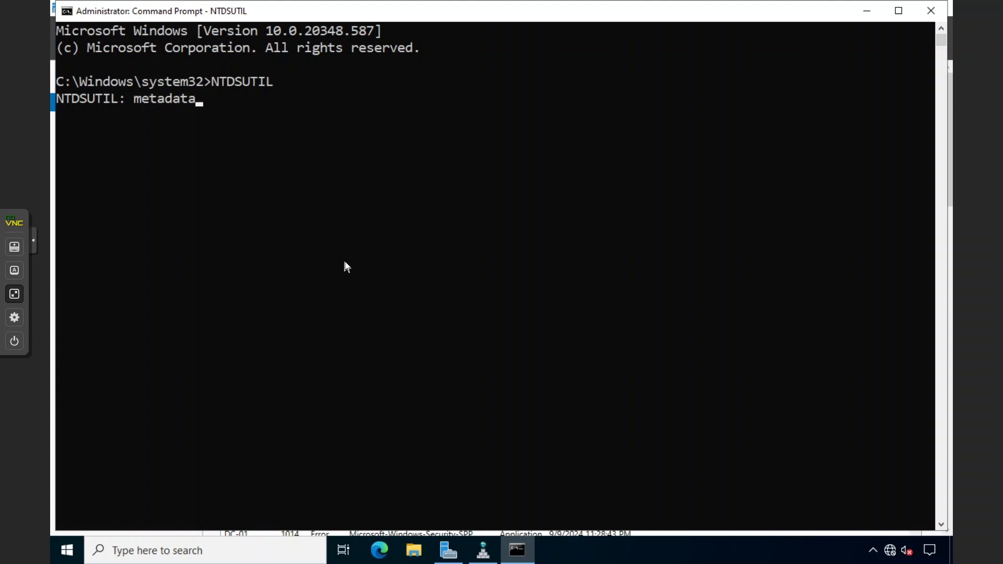
{"action": "type", "text": " cleany"}
{"action": "key", "text": "BackSpace"}
{"action": "type", "text": "up"}
{"action": "key", "text": "Return"}
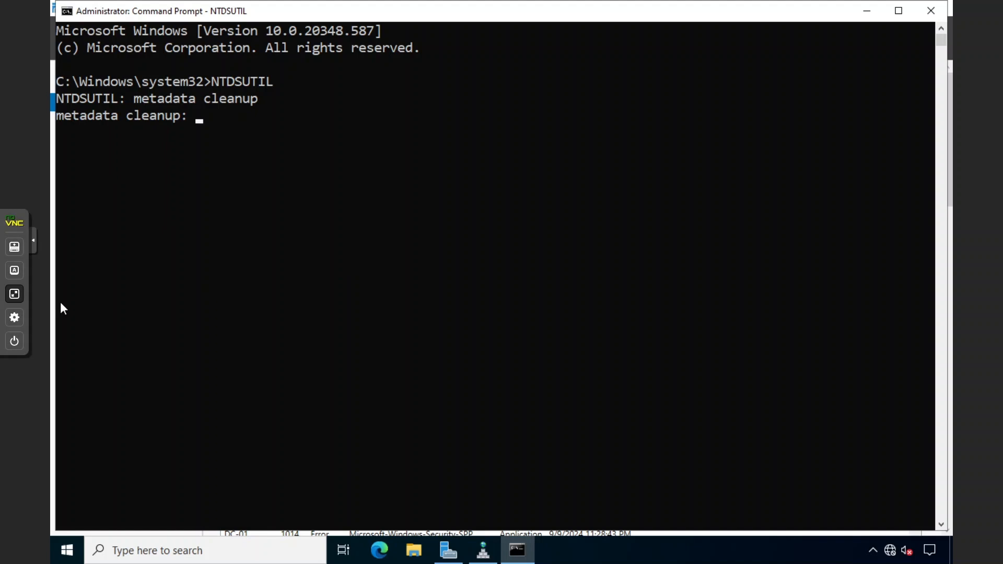
{"action": "left_click", "coordinate": [338, 220]}
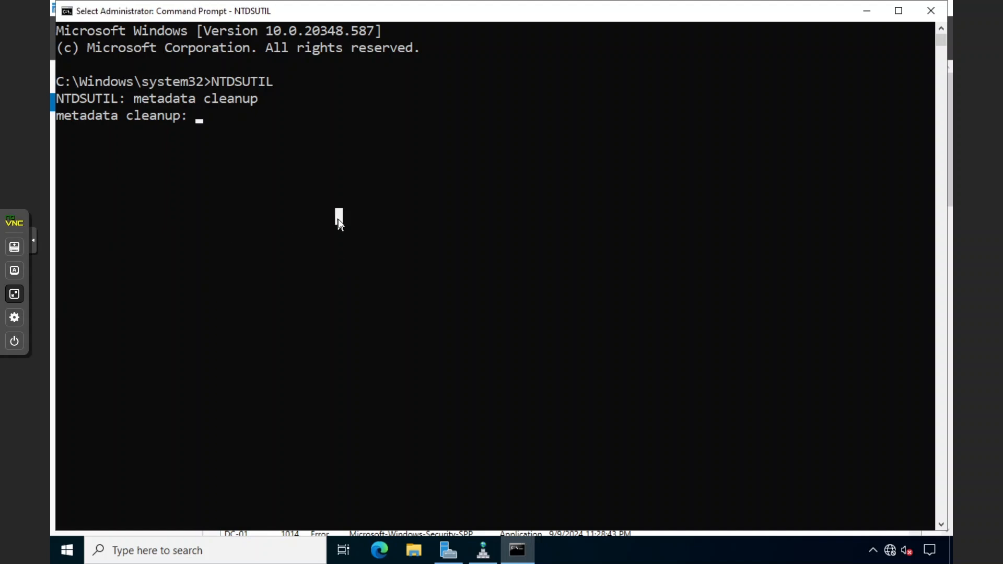
{"action": "type", "text": "connecti"}
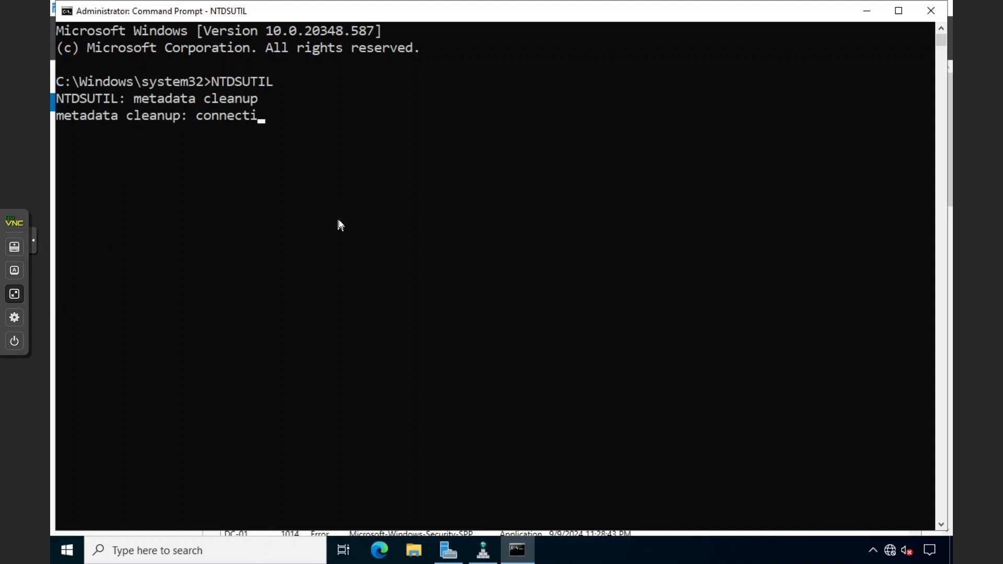
{"action": "type", "text": "ons"}
{"action": "key", "text": "Return"}
Maximize the console and connect NTDSUTIL to server DC-01.sharma.local
{"action": "type", "text": "c"}
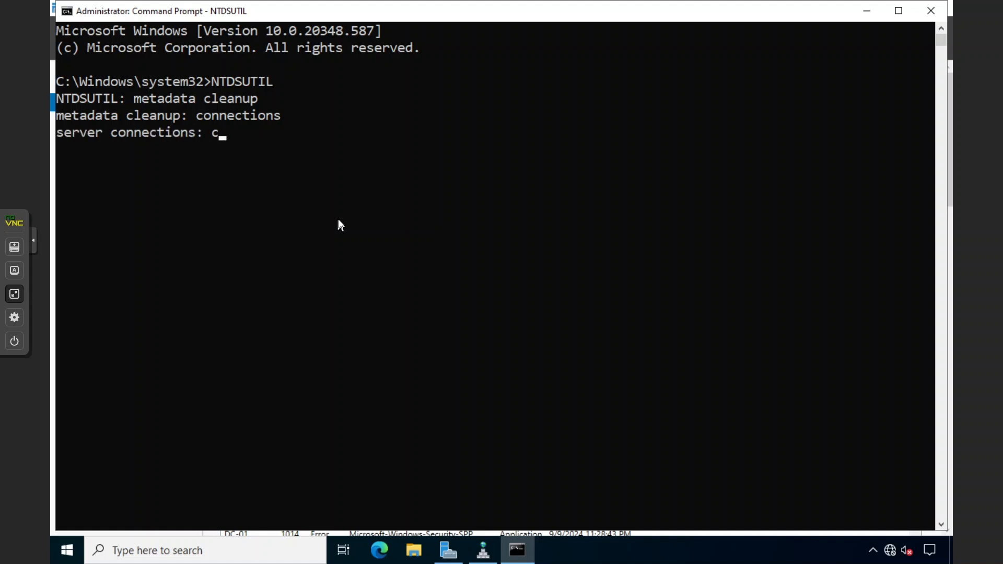
{"action": "type", "text": "onnect to ser"}
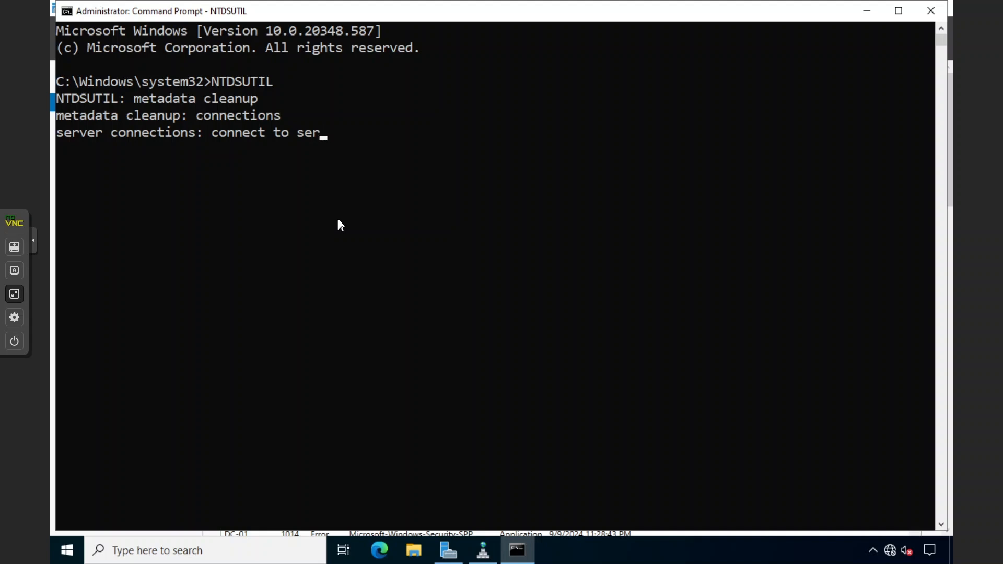
{"action": "type", "text": "ver"}
{"action": "left_click_drag", "start_coordinate": [356, 10], "coordinate": [471, 201]}
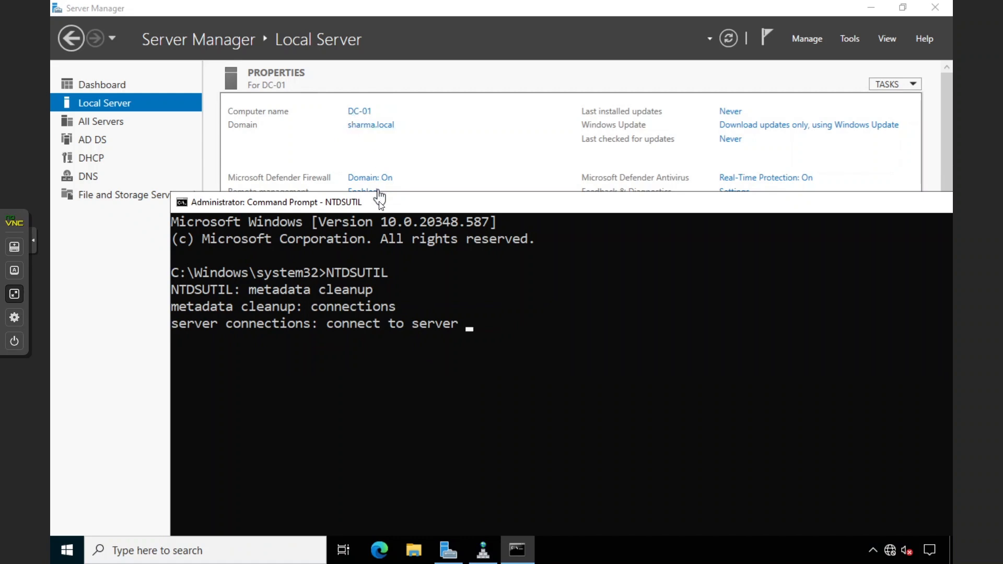
{"action": "left_click_drag", "start_coordinate": [379, 198], "coordinate": [285, 23]}
{"action": "double_click", "coordinate": [300, 21]}
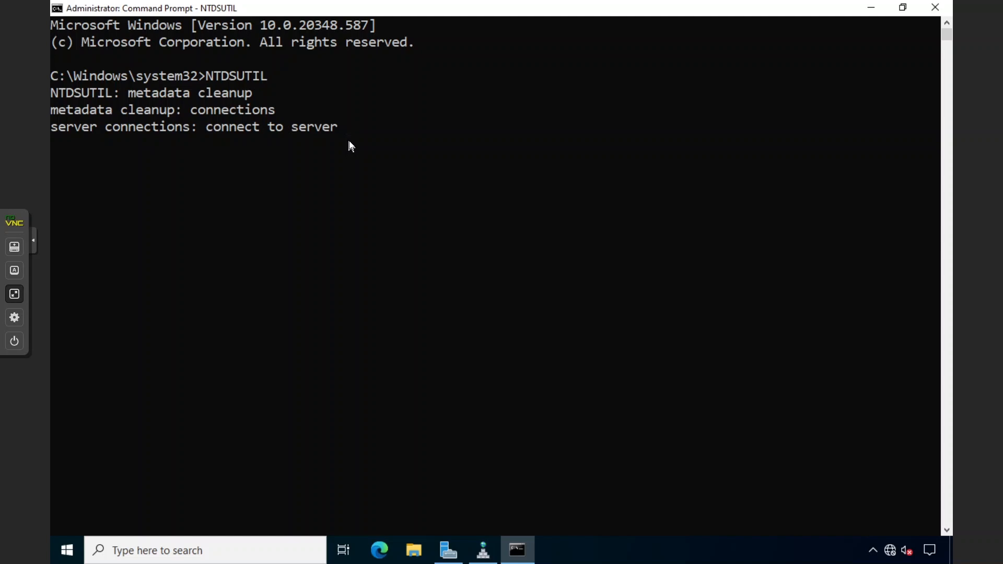
{"action": "type", "text": "DC-01.sharaa"}
{"action": "key", "text": "BackSpace"}
{"action": "key", "text": "BackSpace"}
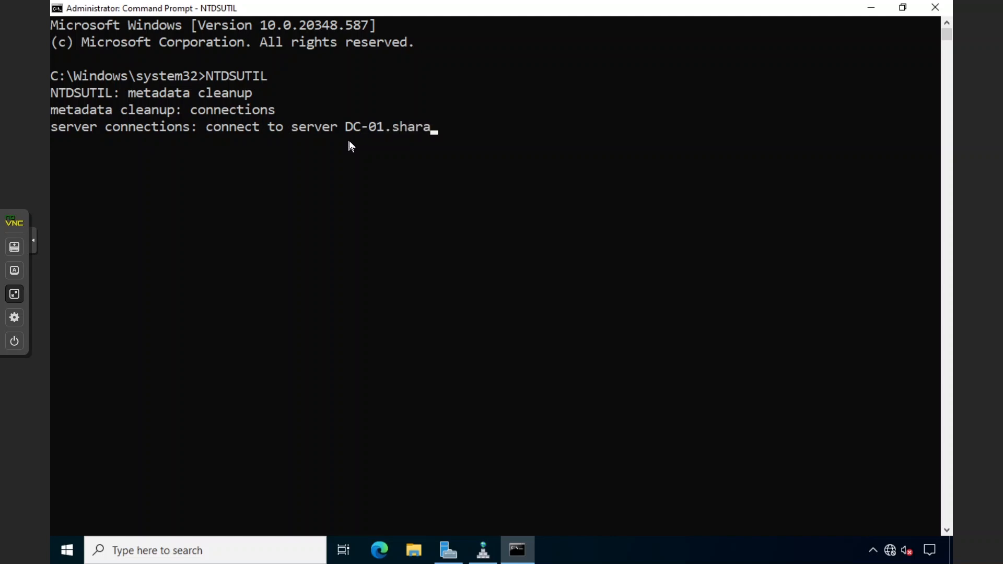
{"action": "type", "text": "ma.local"}
{"action": "key", "text": "Return"}
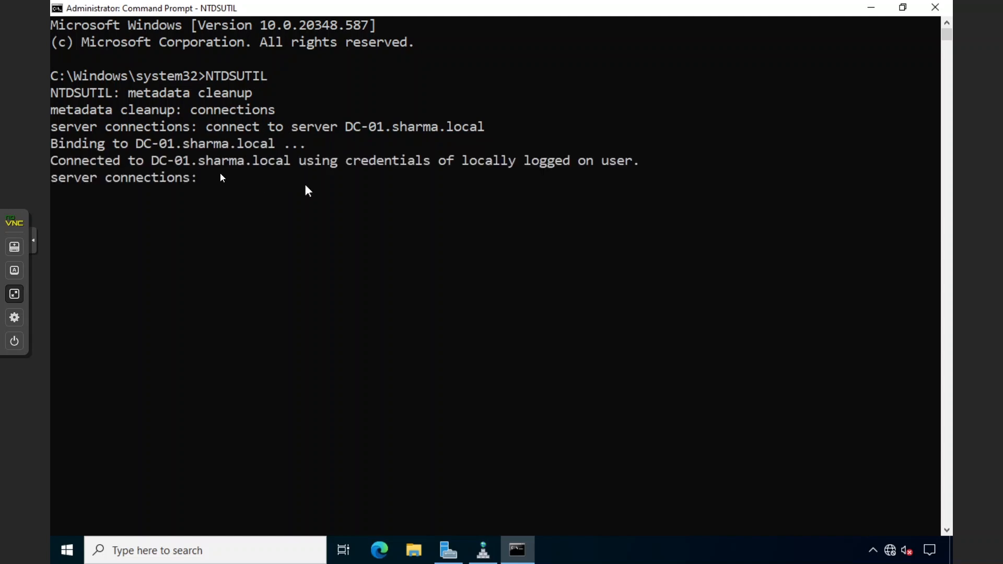
Quit server connections and enter NTDSUTIL's select operation target context
{"action": "left_click", "coordinate": [267, 285]}
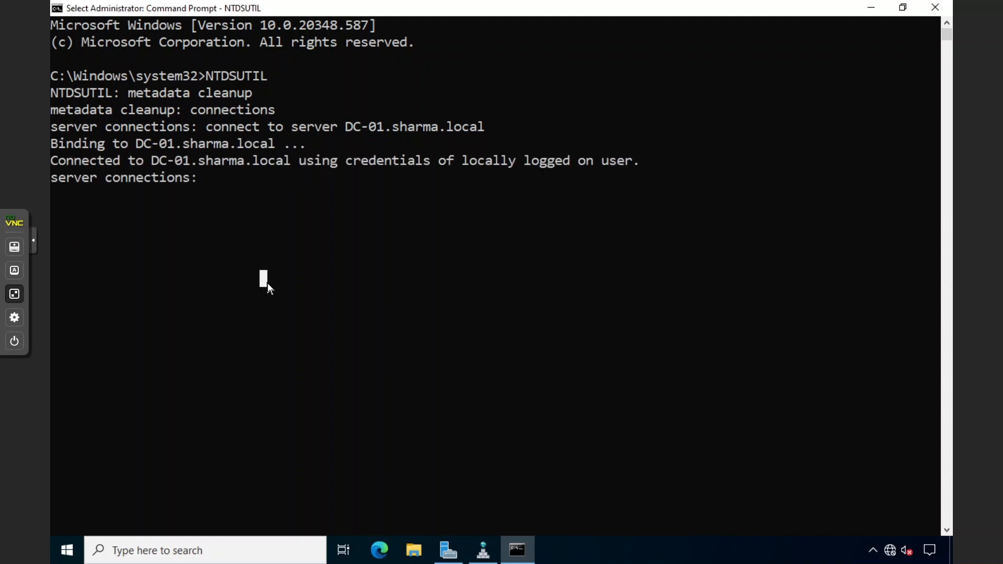
{"action": "type", "text": "quit"}
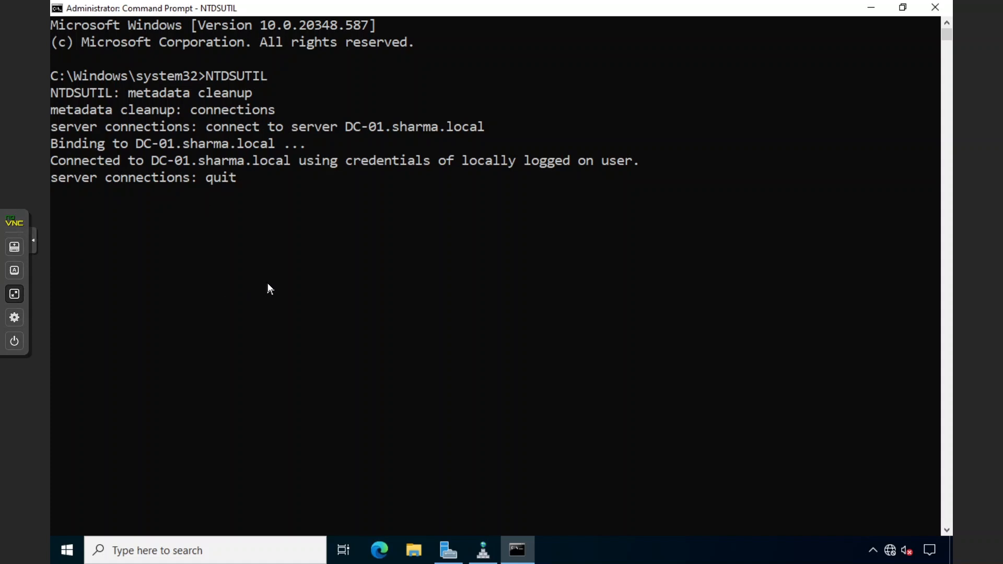
{"action": "key", "text": "Return"}
{"action": "type", "text": "select "}
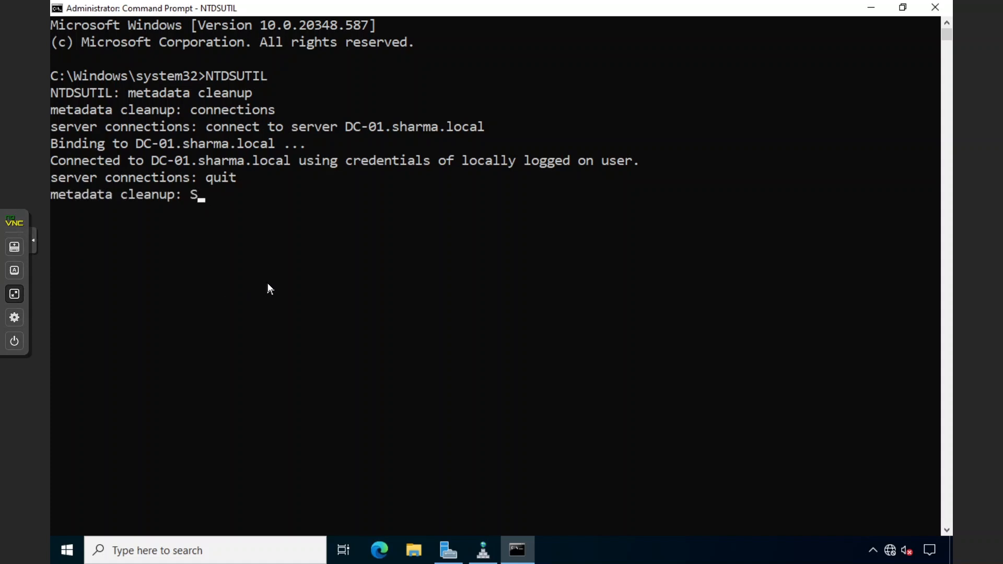
{"action": "type", "text": "operations"}
{"action": "key", "text": "BackSpace"}
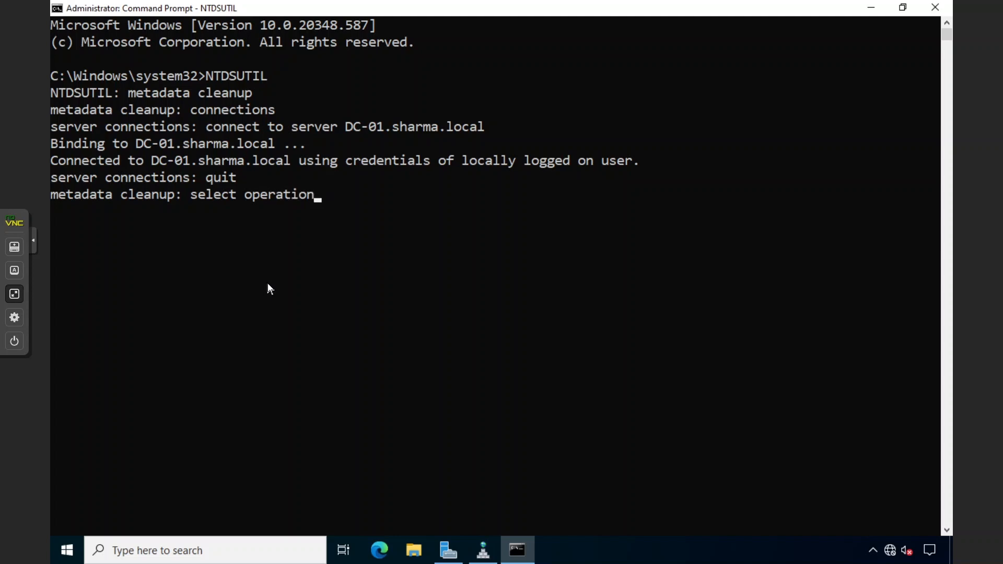
{"action": "type", "text": "target"}
{"action": "key", "text": "Return"}
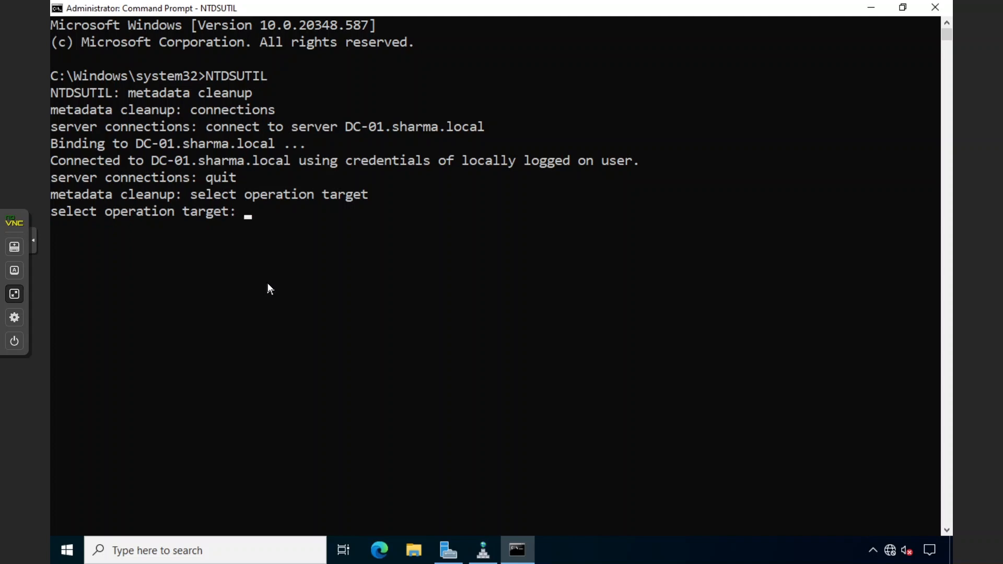
List the domains and select domain 0 (DC=sharma,DC=local), noting no current site or server
{"action": "type", "text": "list domain"}
{"action": "key", "text": "Return"}
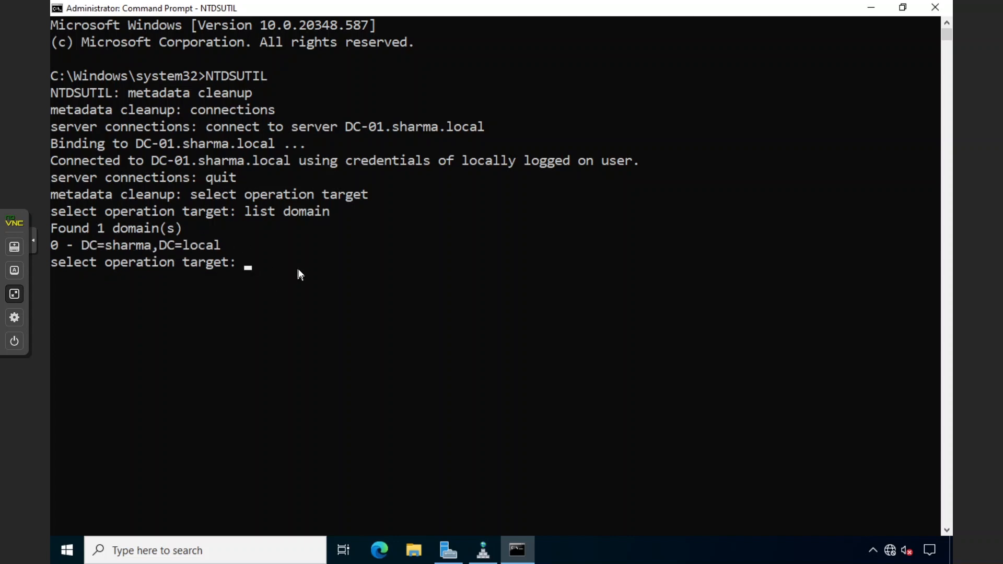
{"action": "left_click", "coordinate": [56, 245]}
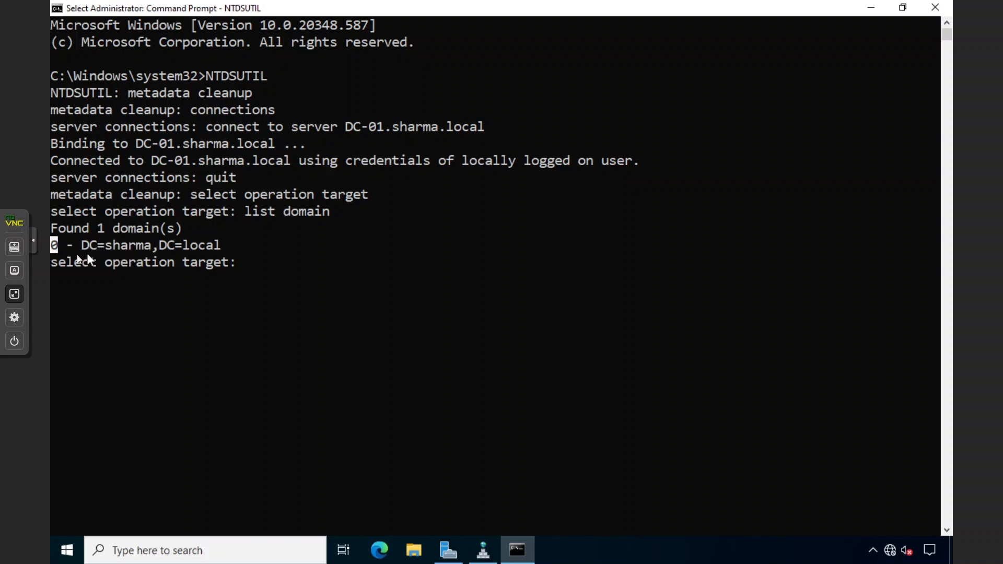
{"action": "left_click", "coordinate": [237, 266]}
{"action": "type", "text": "select domai"}
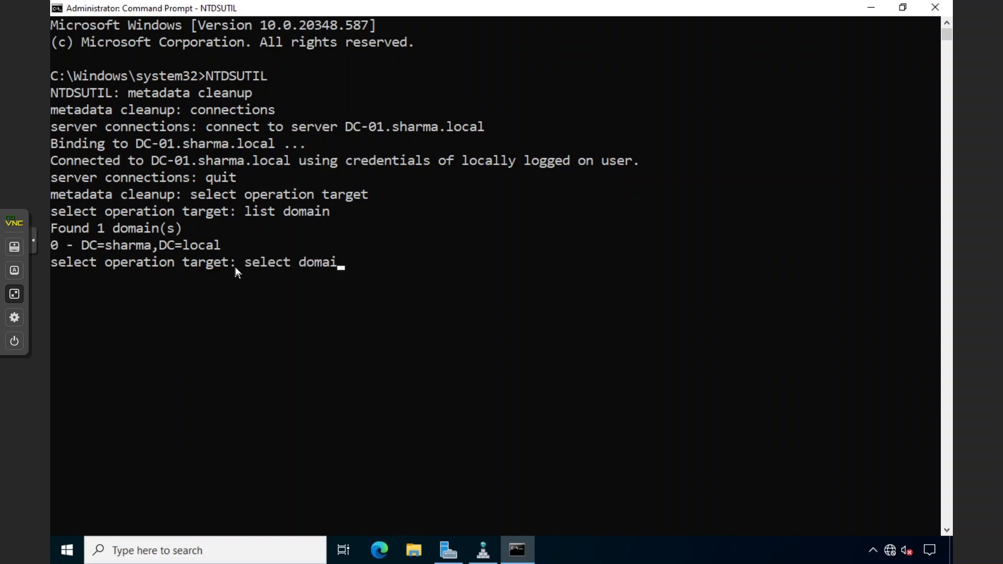
{"action": "type", "text": "n 0"}
{"action": "key", "text": "Return"}
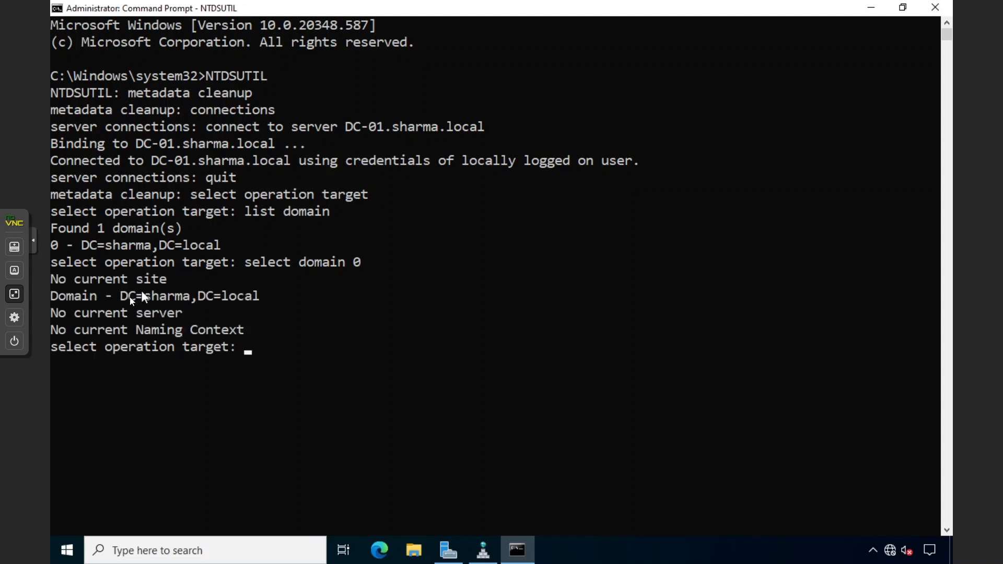
{"action": "left_click", "coordinate": [57, 296]}
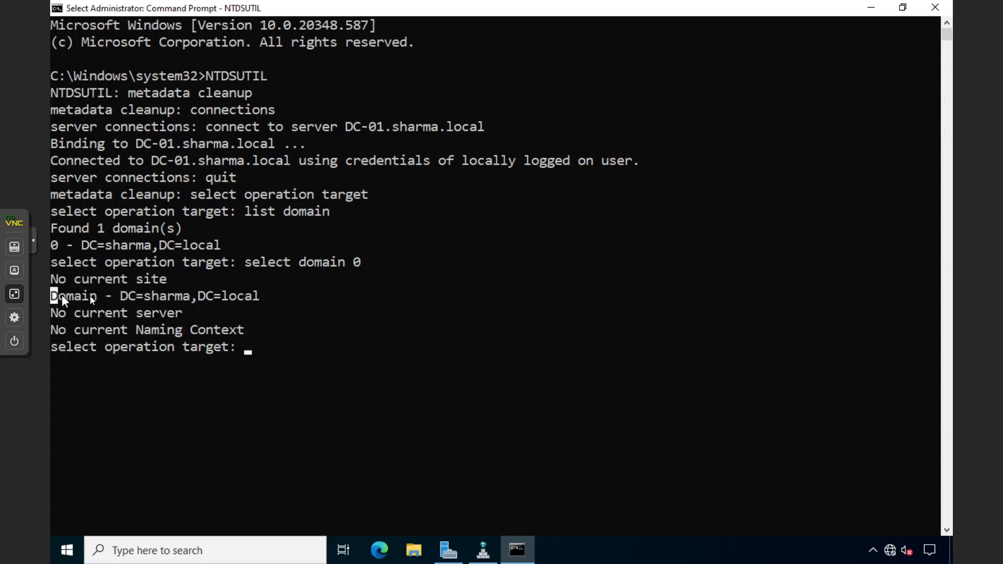
{"action": "left_click_drag", "start_coordinate": [61, 294], "coordinate": [195, 292]}
{"action": "left_click", "coordinate": [194, 295]}
{"action": "left_click_drag", "start_coordinate": [58, 281], "coordinate": [133, 278]}
{"action": "left_click_drag", "start_coordinate": [58, 312], "coordinate": [131, 313]}
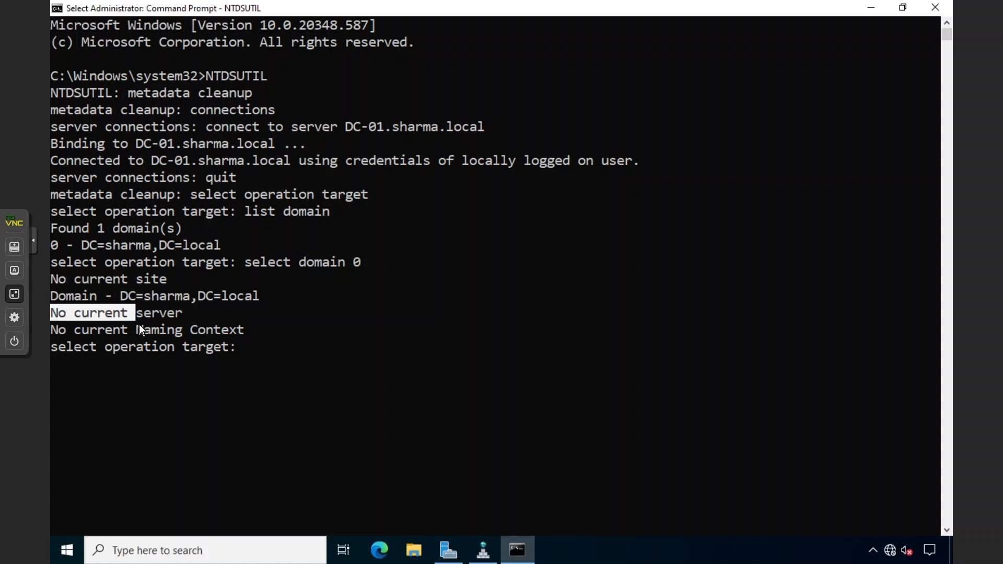
List the domain's sites and select site 0, Default-First-Site-Name
{"action": "left_click", "coordinate": [259, 333]}
{"action": "type", "text": "l"}
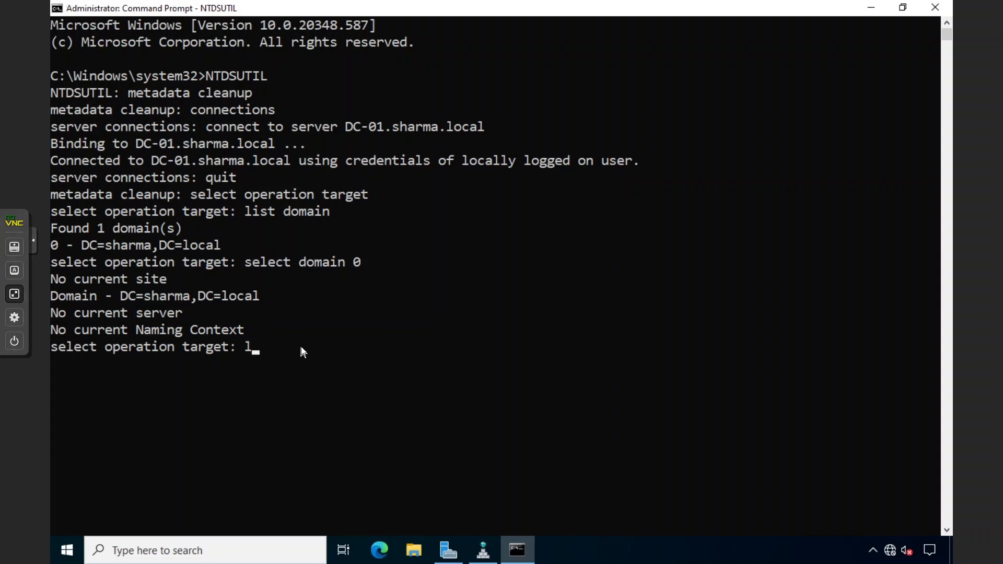
{"action": "type", "text": "ist sites"}
{"action": "key", "text": "Return"}
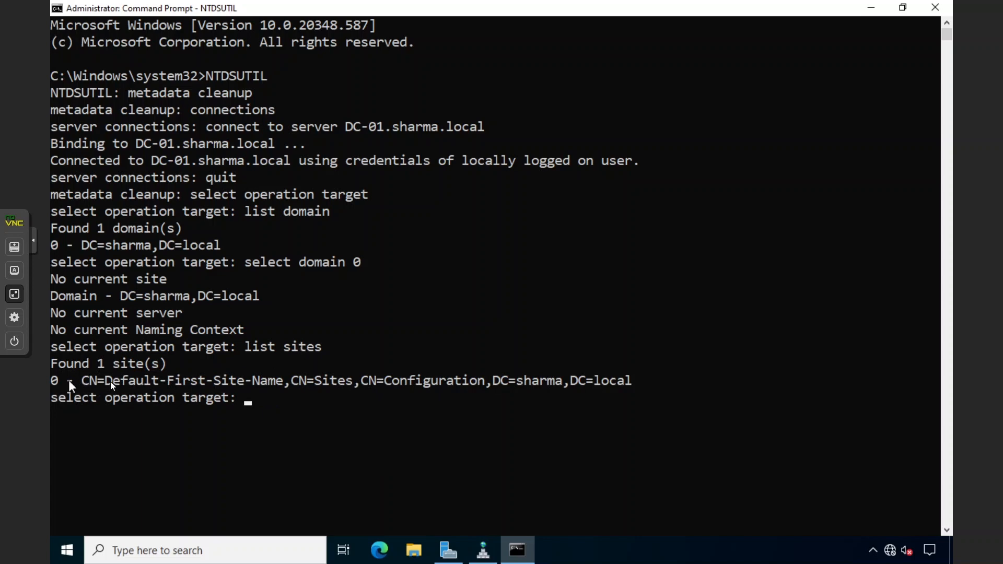
{"action": "left_click", "coordinate": [308, 396]}
{"action": "type", "text": "select site 0"}
{"action": "key", "text": "Return"}
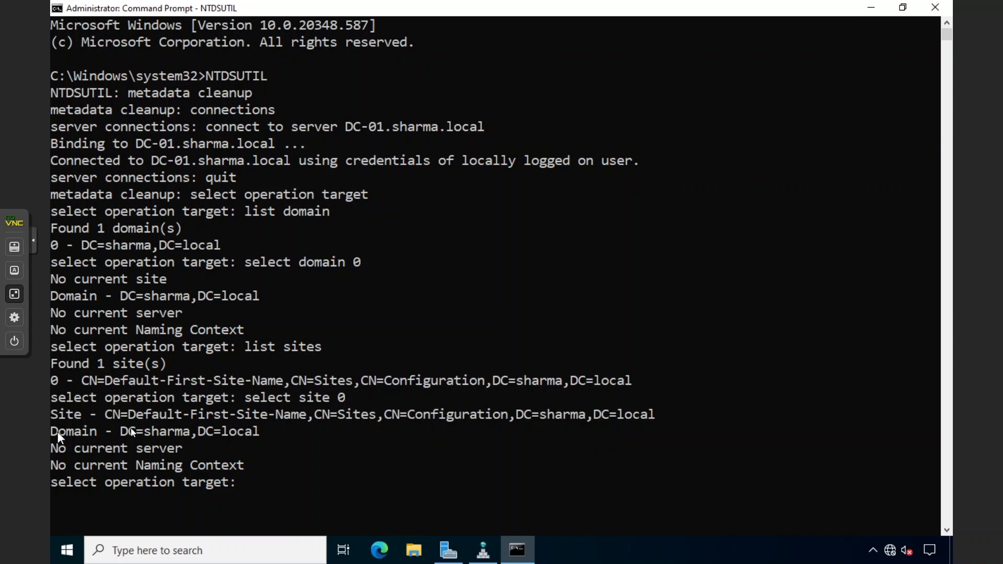
List the servers in the site, pointing out DC-01 as server 0, and type 'select server 0'
{"action": "left_click", "coordinate": [218, 423]}
{"action": "type", "text": "list site"}
{"action": "key", "text": "BackSpace"}
{"action": "key", "text": "BackSpace"}
{"action": "key", "text": "BackSpace"}
{"action": "key", "text": "BackSpace"}
{"action": "key", "text": "BackSpace"}
{"action": "type", "text": "servers in site"}
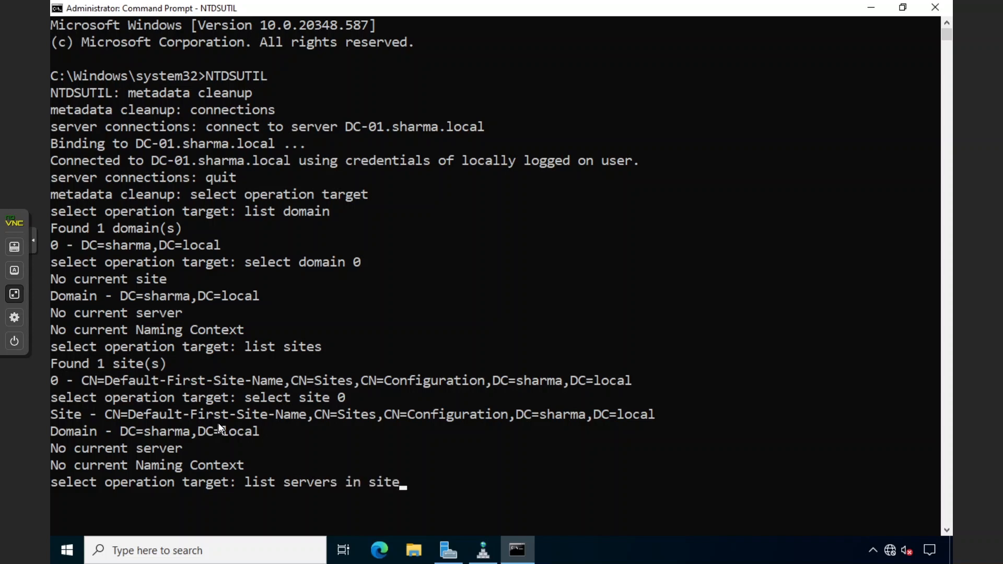
{"action": "key", "text": "Return"}
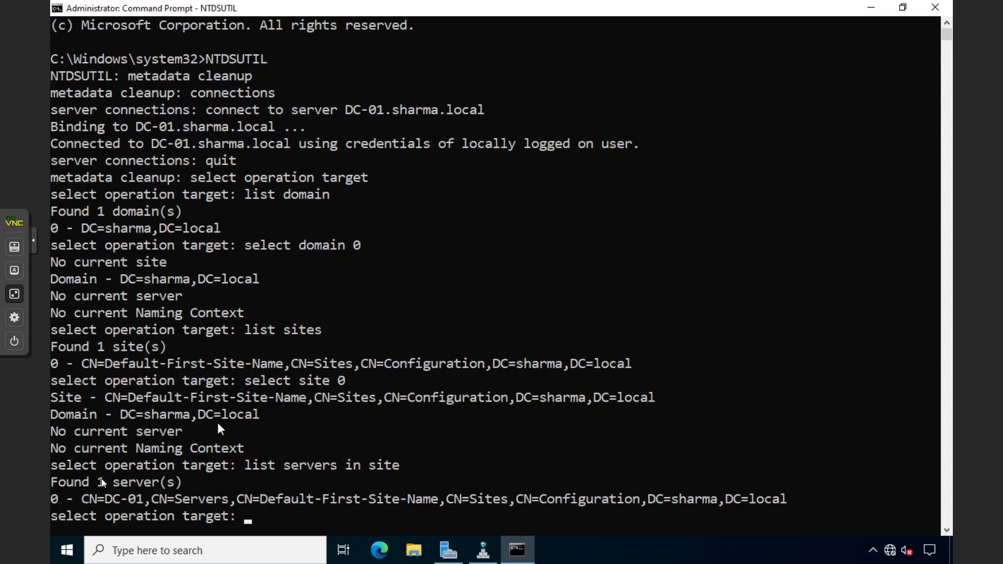
{"action": "left_click_drag", "start_coordinate": [57, 499], "coordinate": [142, 498]}
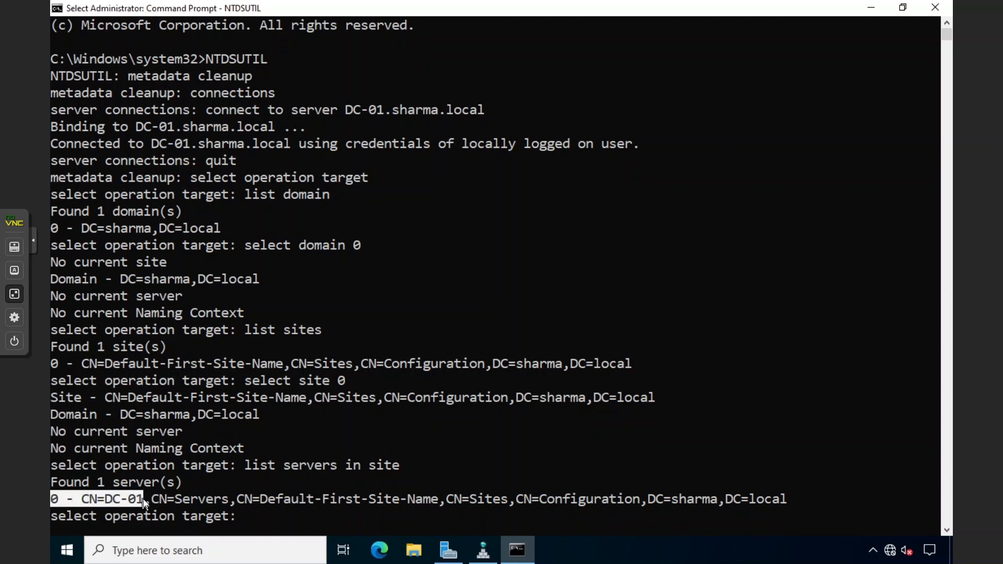
{"action": "left_click", "coordinate": [154, 499]}
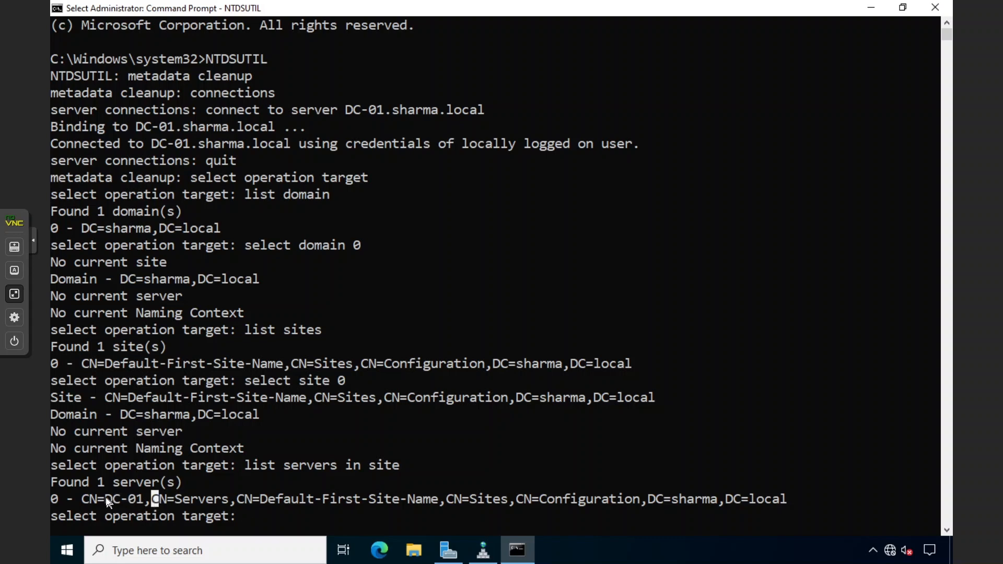
{"action": "left_click_drag", "start_coordinate": [90, 499], "coordinate": [147, 497]}
{"action": "left_click", "coordinate": [131, 499]}
{"action": "left_click_drag", "start_coordinate": [84, 501], "coordinate": [106, 500]}
{"action": "left_click", "coordinate": [154, 501]}
{"action": "left_click", "coordinate": [107, 502]}
{"action": "left_click", "coordinate": [93, 501]}
{"action": "left_click_drag", "start_coordinate": [92, 500], "coordinate": [146, 500]}
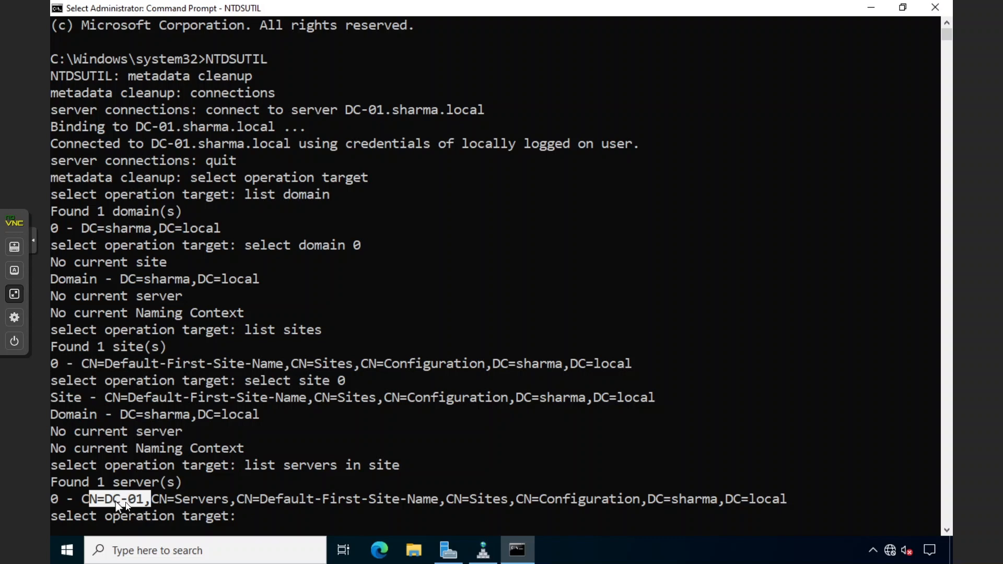
{"action": "left_click", "coordinate": [233, 503]}
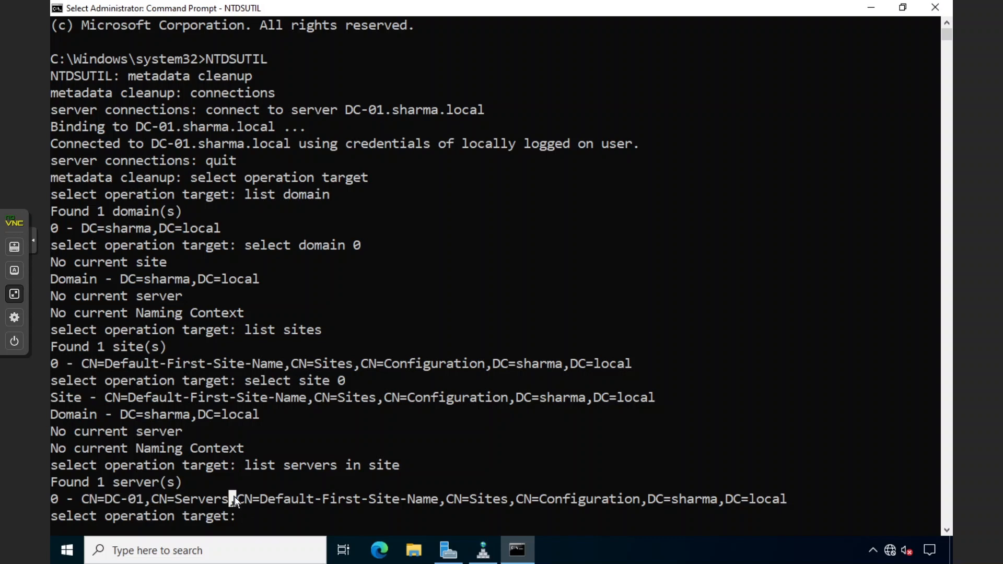
{"action": "type", "text": "sele"}
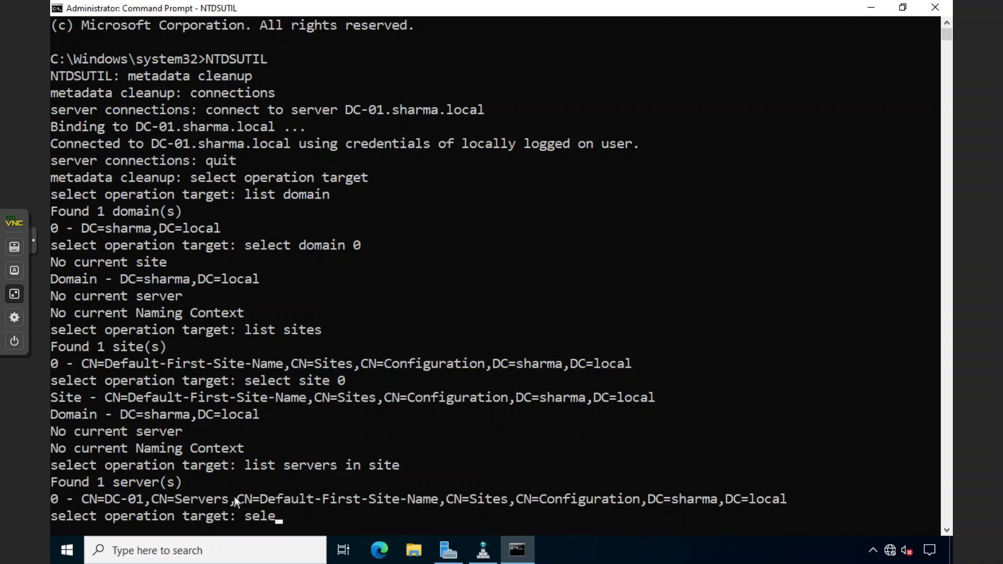
{"action": "type", "text": "ct server 0"}
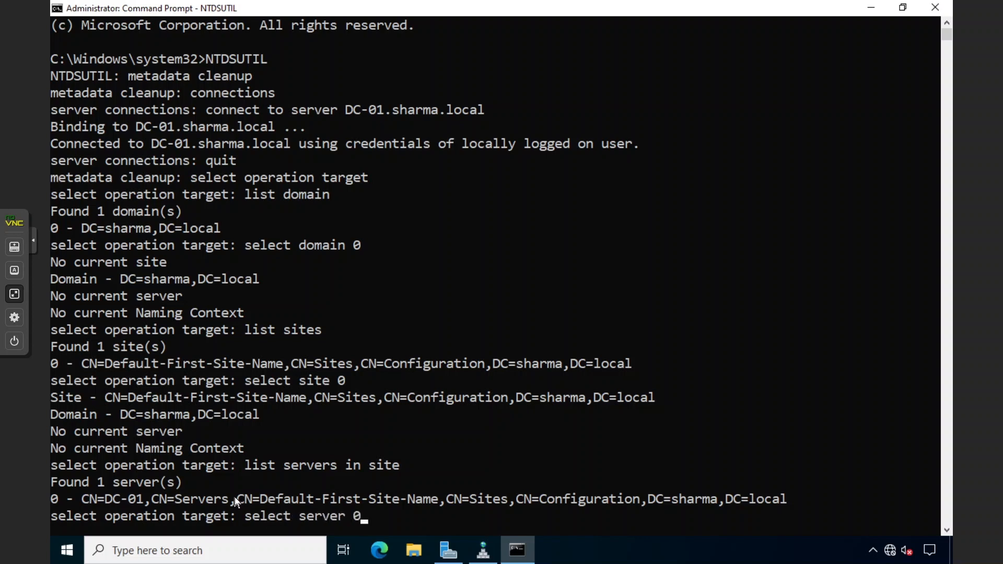
Select server 0 and review DC-01's site and server details in the output
{"action": "left_click_drag", "start_coordinate": [55, 497], "coordinate": [51, 500]}
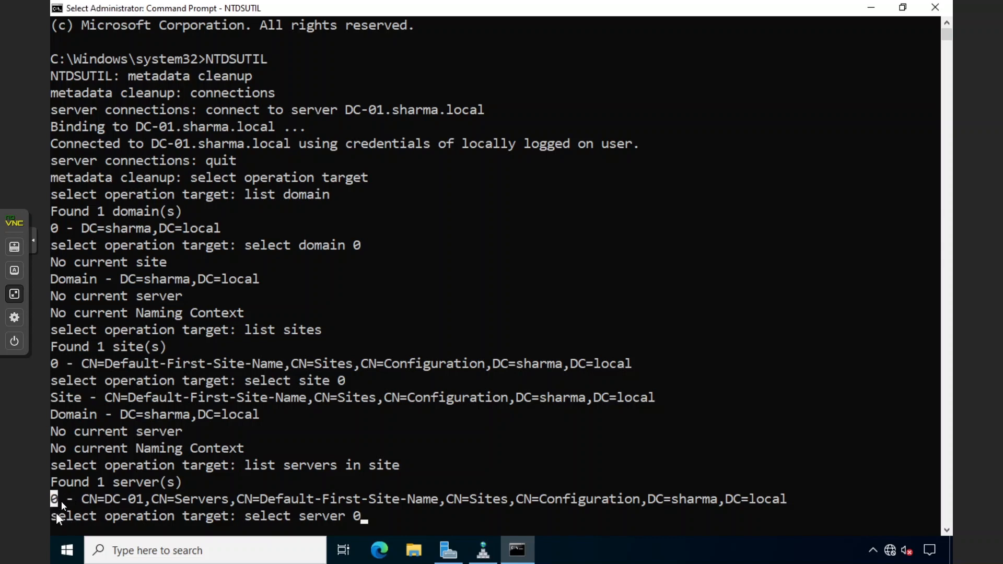
{"action": "left_click", "coordinate": [359, 516]}
{"action": "key", "text": "Return"}
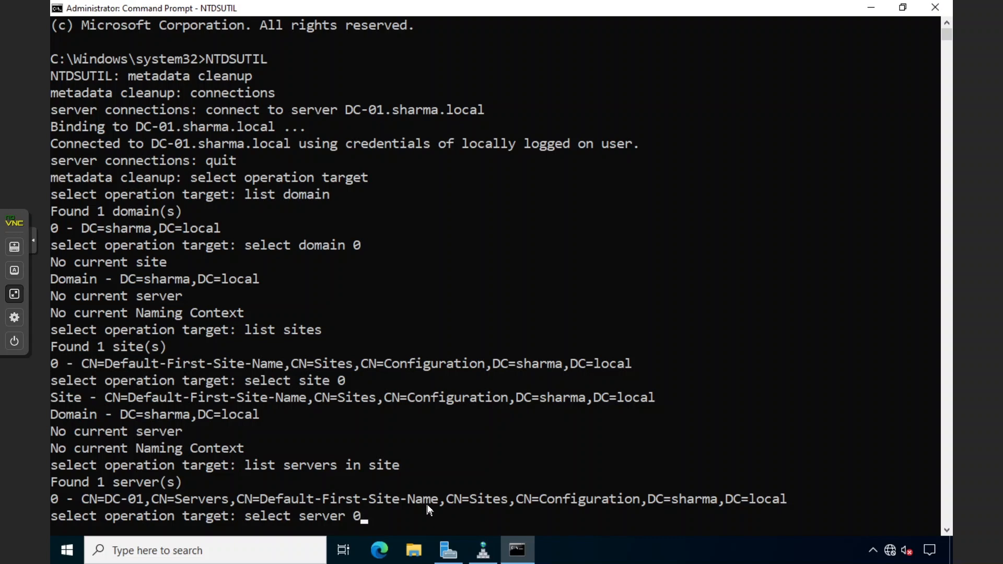
{"action": "key", "text": "Return"}
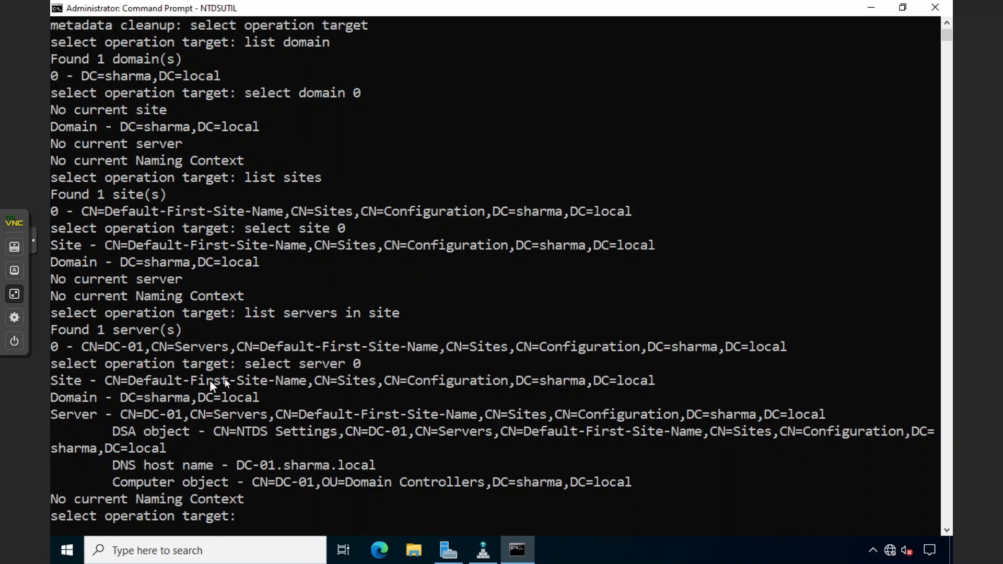
{"action": "left_click", "coordinate": [70, 381]}
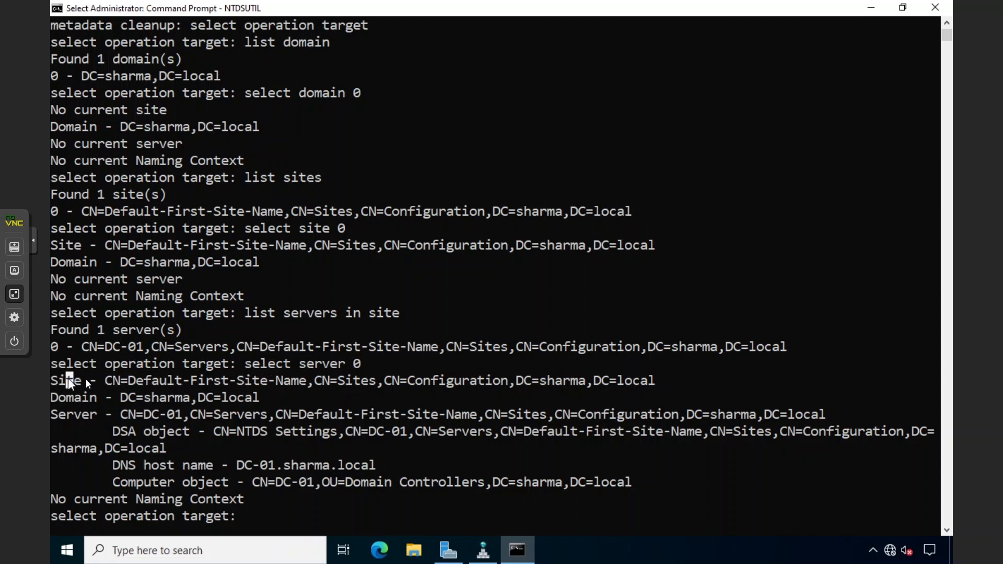
{"action": "left_click_drag", "start_coordinate": [68, 379], "coordinate": [132, 382]}
{"action": "left_click", "coordinate": [53, 382]}
{"action": "left_click_drag", "start_coordinate": [56, 414], "coordinate": [177, 415]}
{"action": "left_click", "coordinate": [157, 415]}
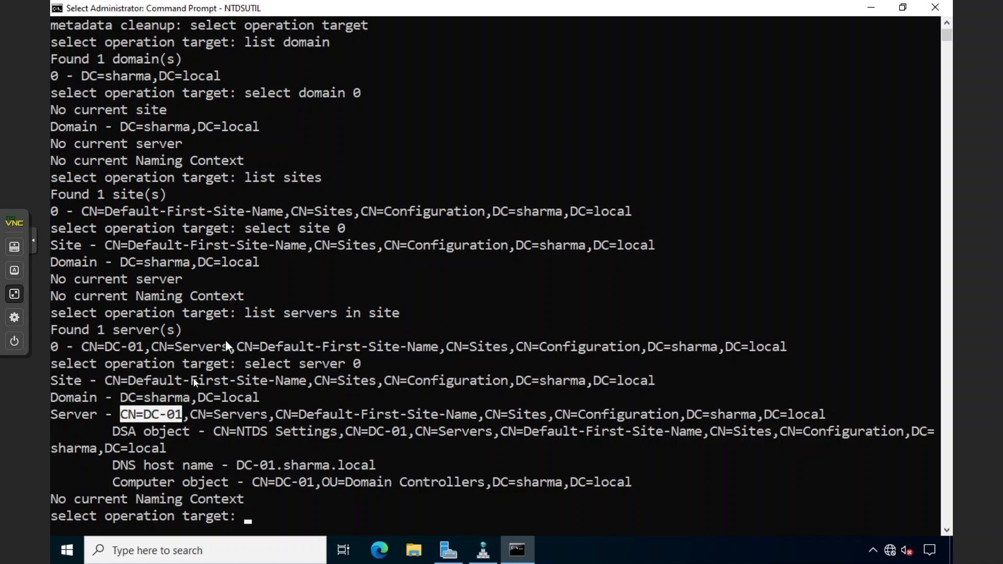
{"action": "left_click_drag", "start_coordinate": [58, 346], "coordinate": [145, 349]}
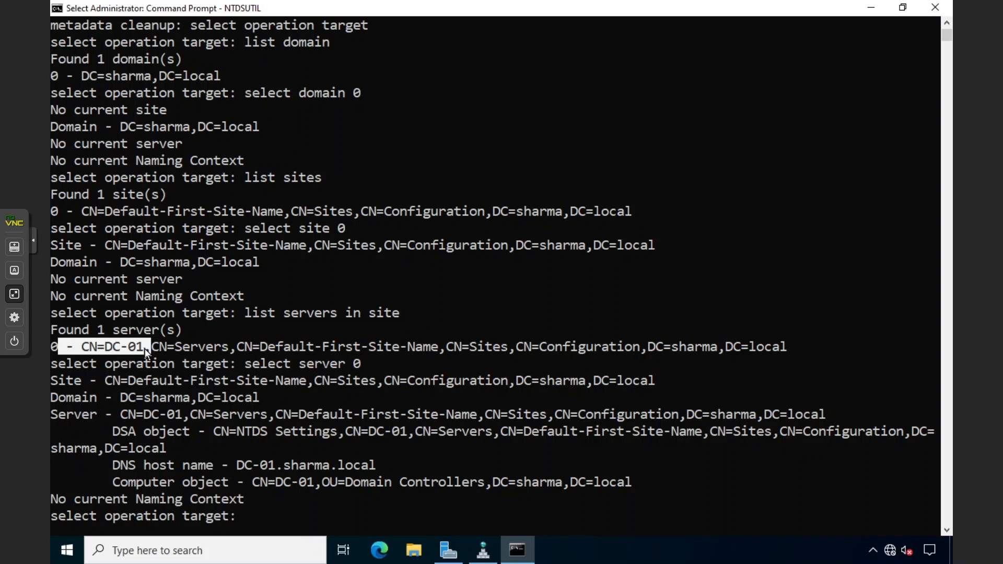
{"action": "left_click", "coordinate": [145, 349]}
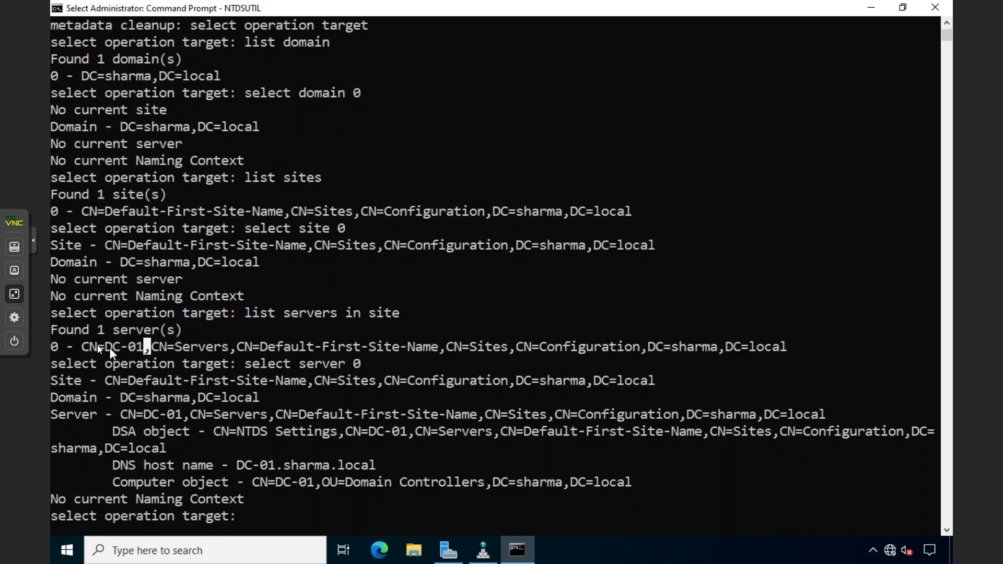
{"action": "left_click_drag", "start_coordinate": [78, 345], "coordinate": [148, 343]}
{"action": "left_click", "coordinate": [148, 343]}
{"action": "key", "text": "Left"}
{"action": "left_click_drag", "start_coordinate": [87, 349], "coordinate": [155, 346]}
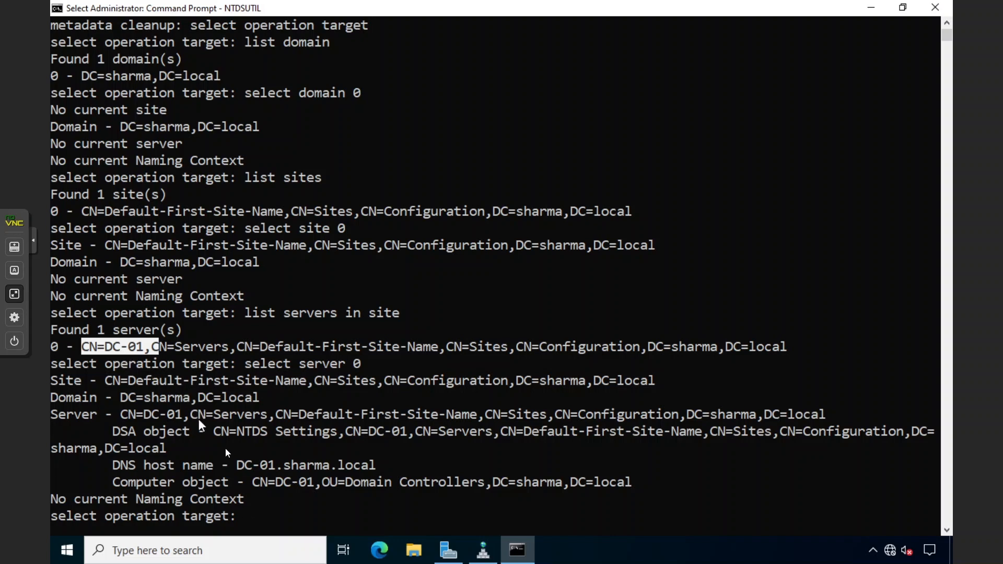
{"action": "left_click", "coordinate": [231, 516]}
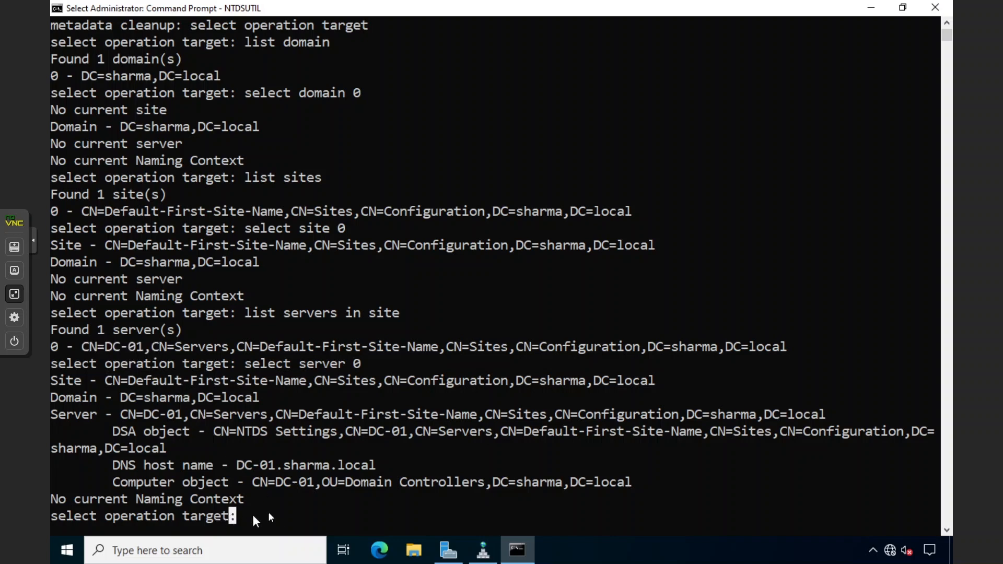
Abandon 'remove selected server', quit NTDSUTIL three times, run cls, and close Command Prompt
{"action": "type", "text": "rem"}
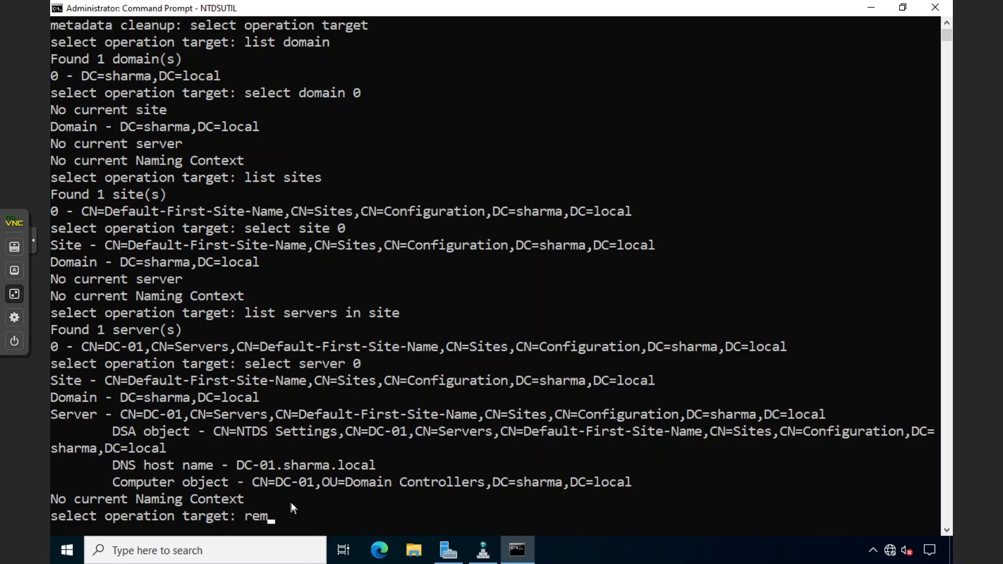
{"action": "type", "text": "ove selected server"}
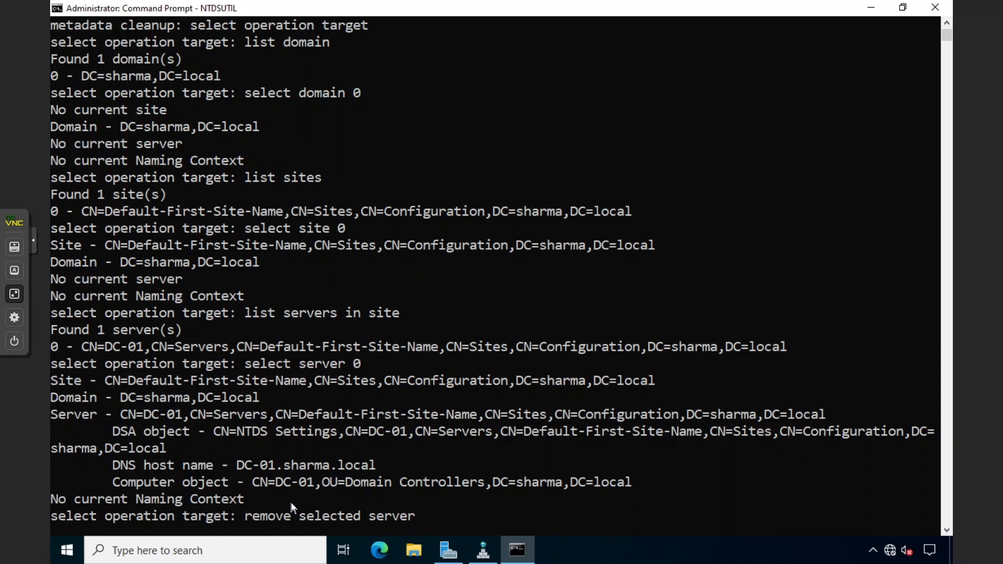
{"action": "key", "text": "BackSpace"}
{"action": "key", "text": "BackSpace"}
{"action": "key", "text": "BackSpace"}
{"action": "key", "text": "BackSpace"}
{"action": "key", "text": "BackSpace"}
{"action": "key", "text": "BackSpace"}
{"action": "key", "text": "BackSpace"}
{"action": "key", "text": "BackSpace"}
{"action": "key", "text": "BackSpace"}
{"action": "key", "text": "BackSpace"}
{"action": "key", "text": "BackSpace"}
{"action": "key", "text": "BackSpace"}
{"action": "key", "text": "BackSpace"}
{"action": "key", "text": "BackSpace"}
{"action": "key", "text": "BackSpace"}
{"action": "key", "text": "BackSpace"}
{"action": "key", "text": "BackSpace"}
{"action": "key", "text": "BackSpace"}
{"action": "key", "text": "BackSpace"}
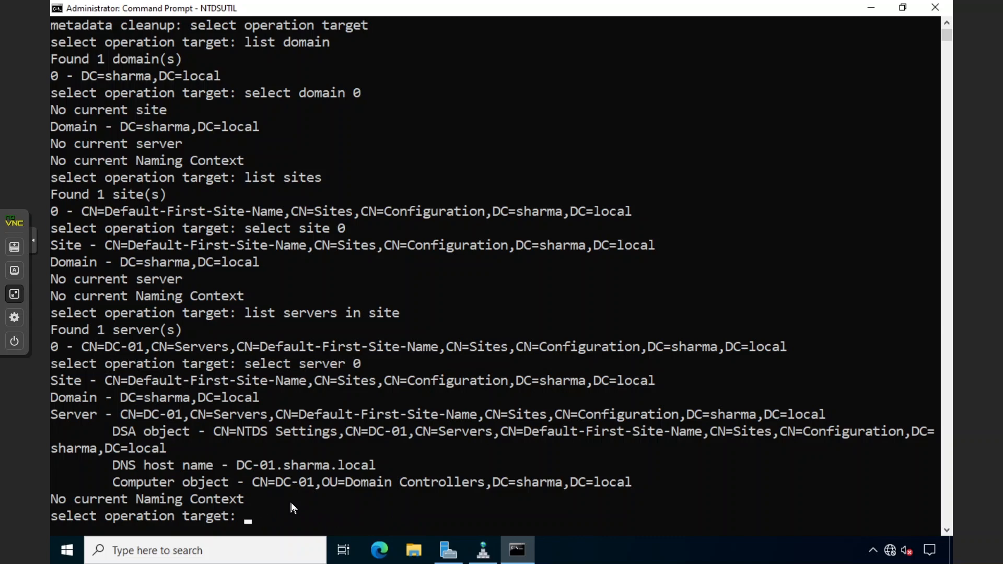
{"action": "type", "text": "quit"}
{"action": "key", "text": "Return"}
{"action": "type", "text": "quit"}
{"action": "key", "text": "Return"}
{"action": "type", "text": "quit"}
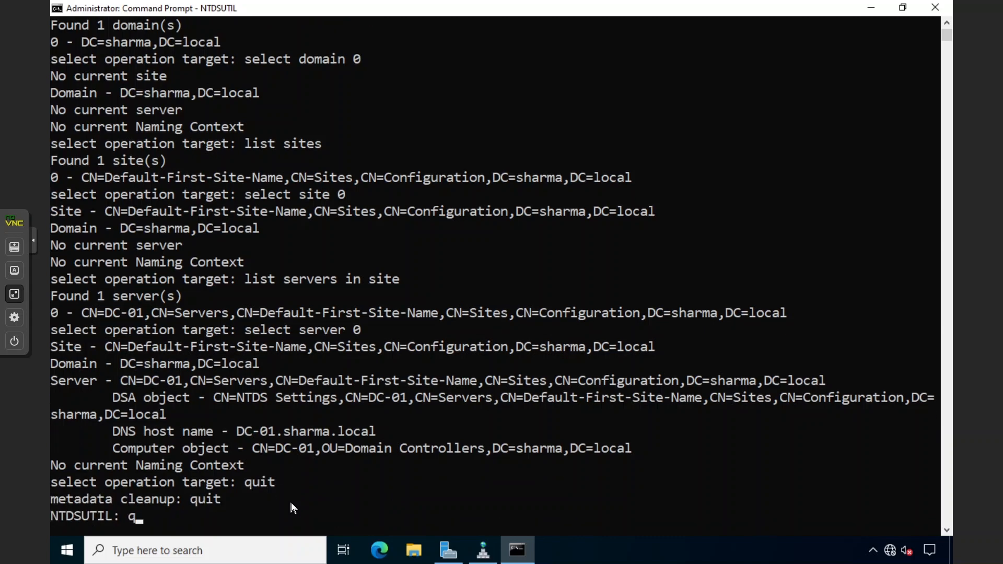
{"action": "key", "text": "Return"}
{"action": "type", "text": "cls"}
{"action": "key", "text": "Return"}
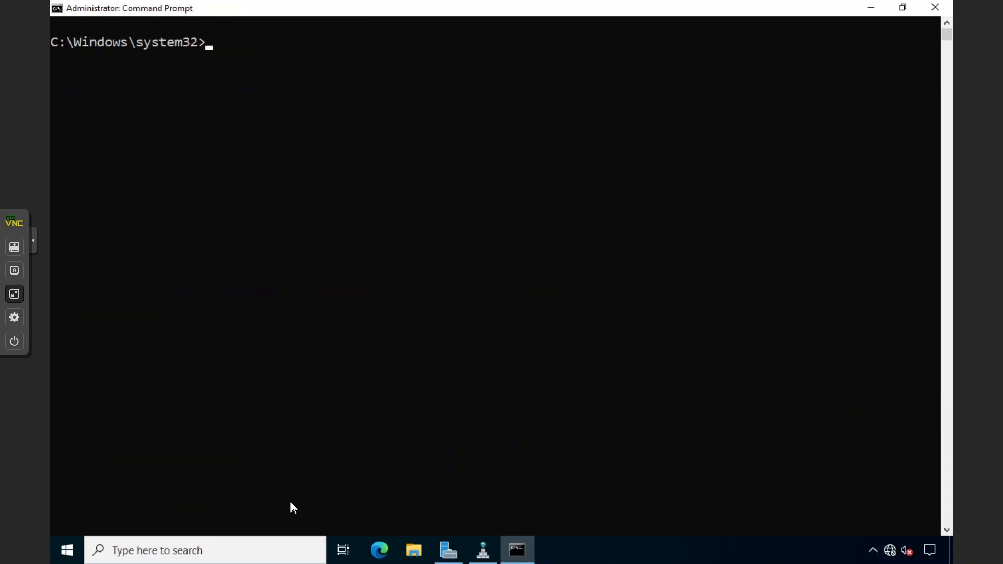
{"action": "left_click", "coordinate": [264, 363]}
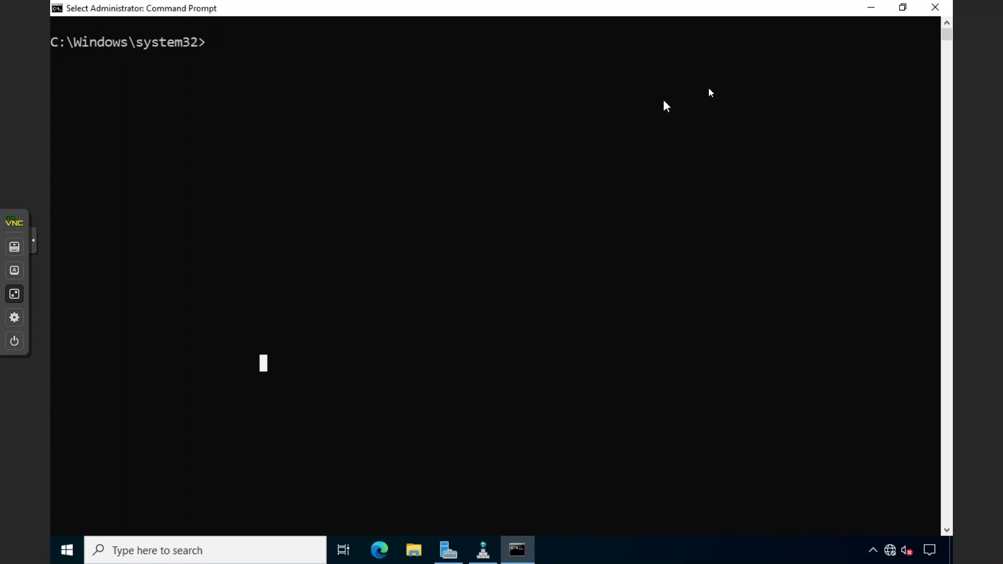
{"action": "left_click", "coordinate": [931, 8]}
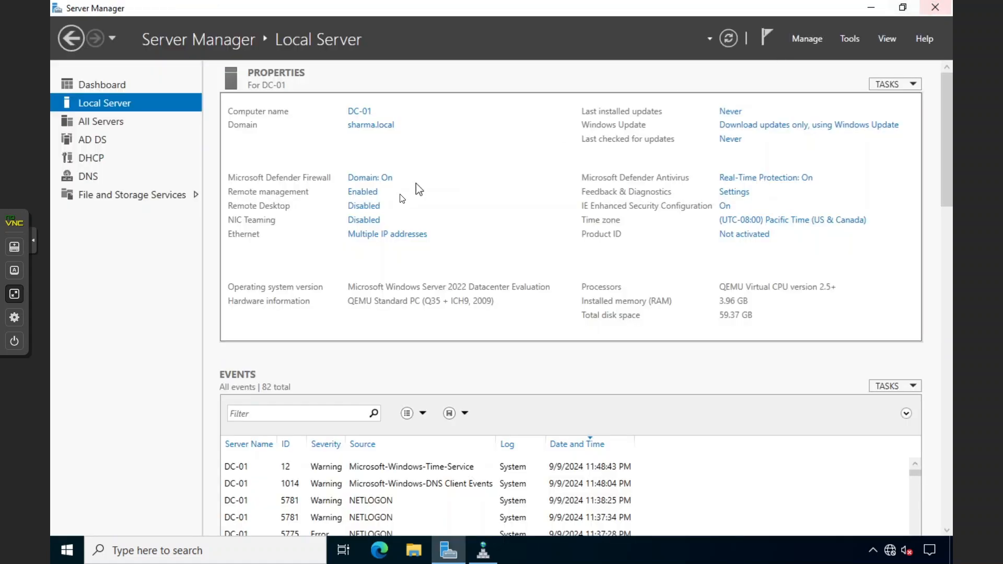
Launch Active Directory Sites and Services and inspect the DC-01 and DC-1 server entries
{"action": "left_click", "coordinate": [848, 41]}
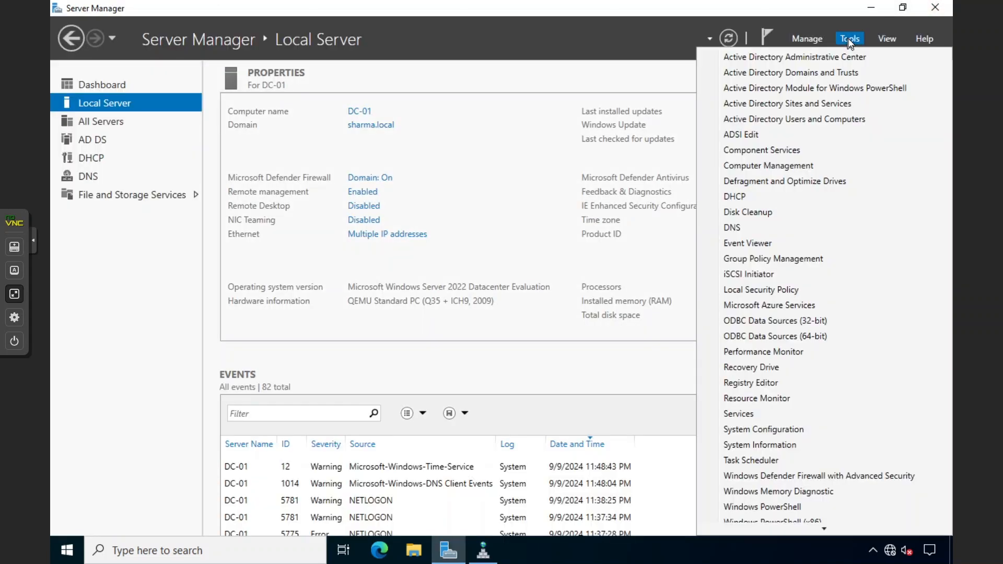
{"action": "left_click", "coordinate": [796, 105]}
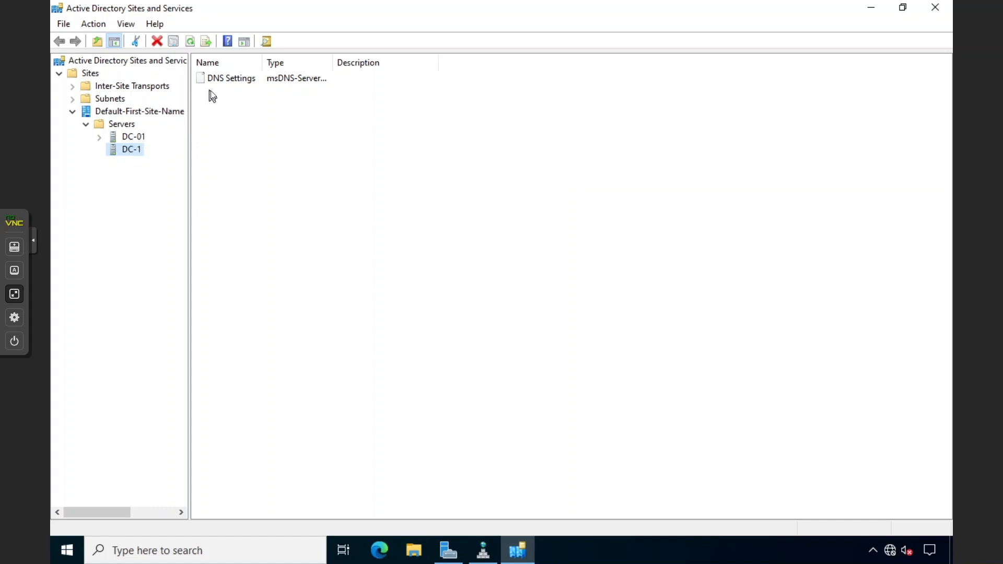
{"action": "left_click", "coordinate": [224, 81]}
{"action": "left_click_drag", "start_coordinate": [264, 63], "coordinate": [299, 63]}
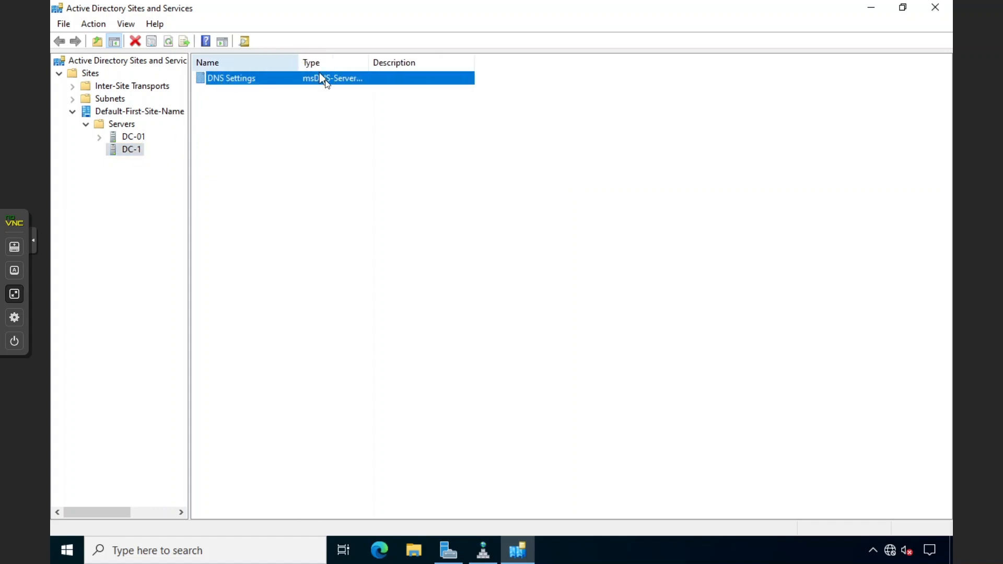
{"action": "left_click", "coordinate": [267, 104]}
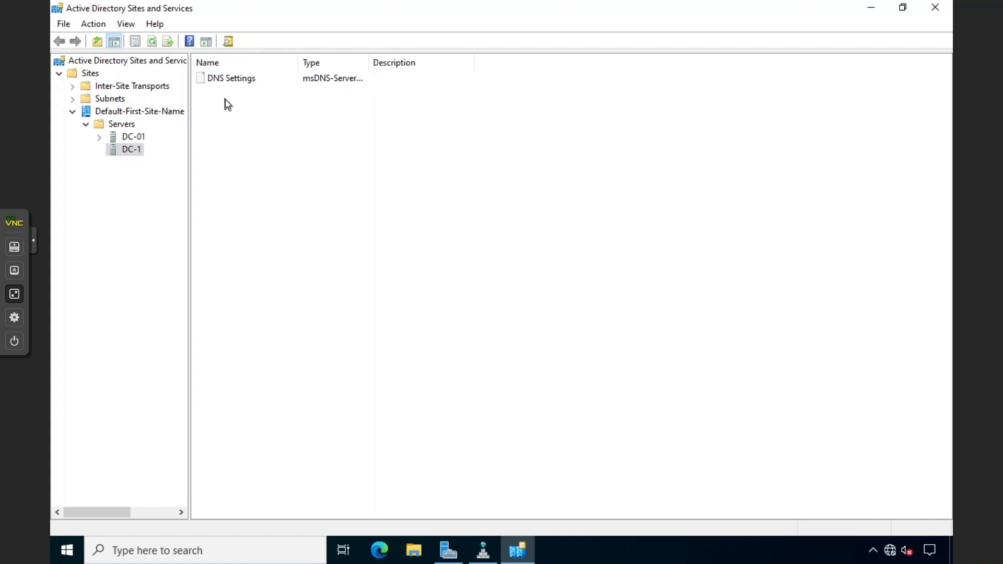
{"action": "left_click", "coordinate": [133, 138]}
{"action": "left_click", "coordinate": [231, 79]}
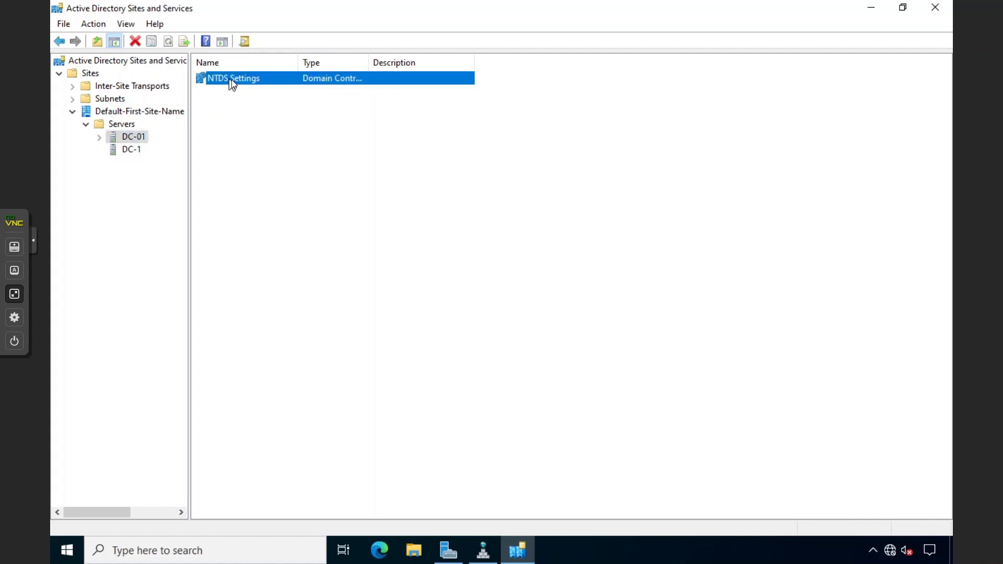
{"action": "left_click", "coordinate": [100, 137]}
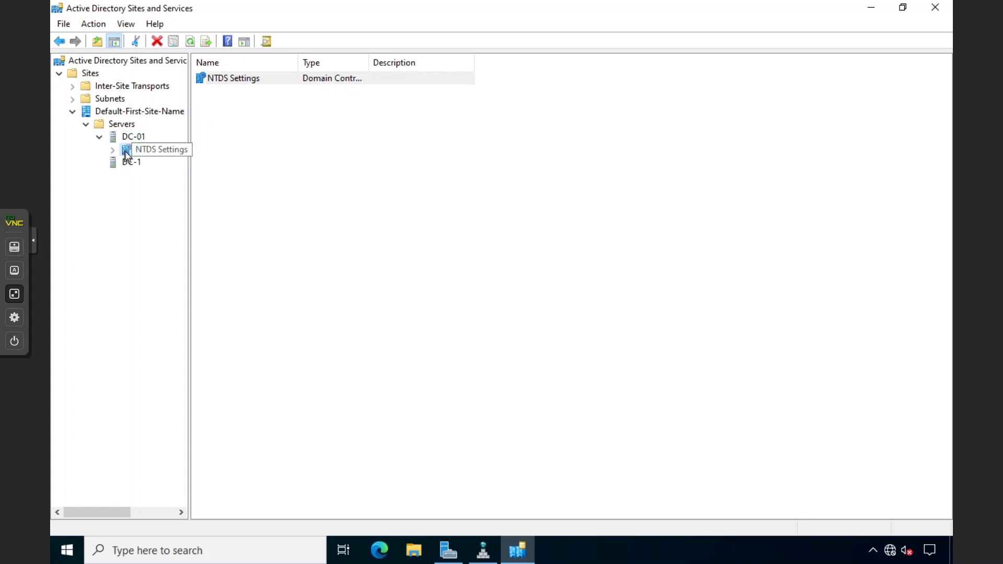
{"action": "left_click", "coordinate": [127, 151]}
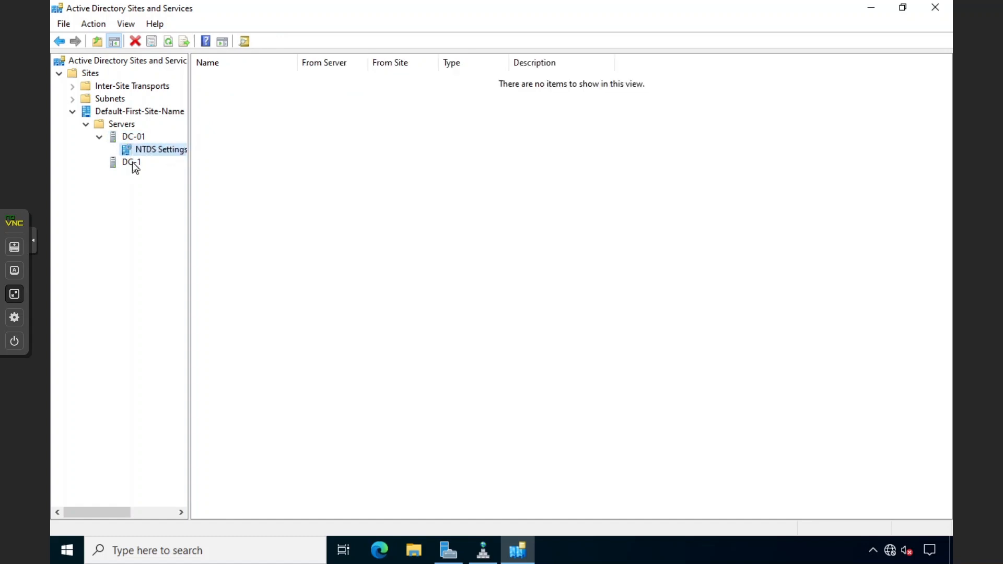
{"action": "left_click", "coordinate": [131, 162]}
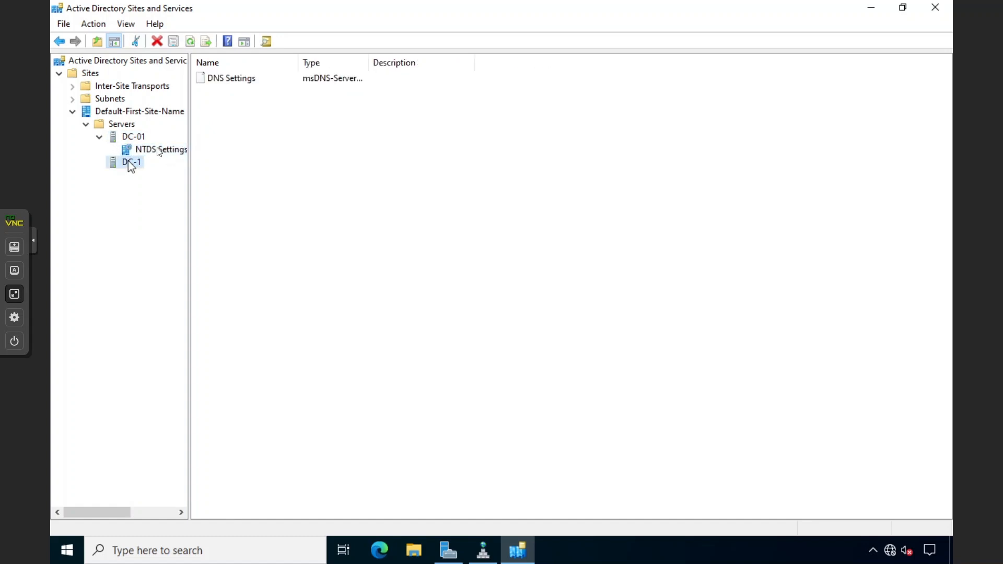
{"action": "left_click", "coordinate": [99, 138]}
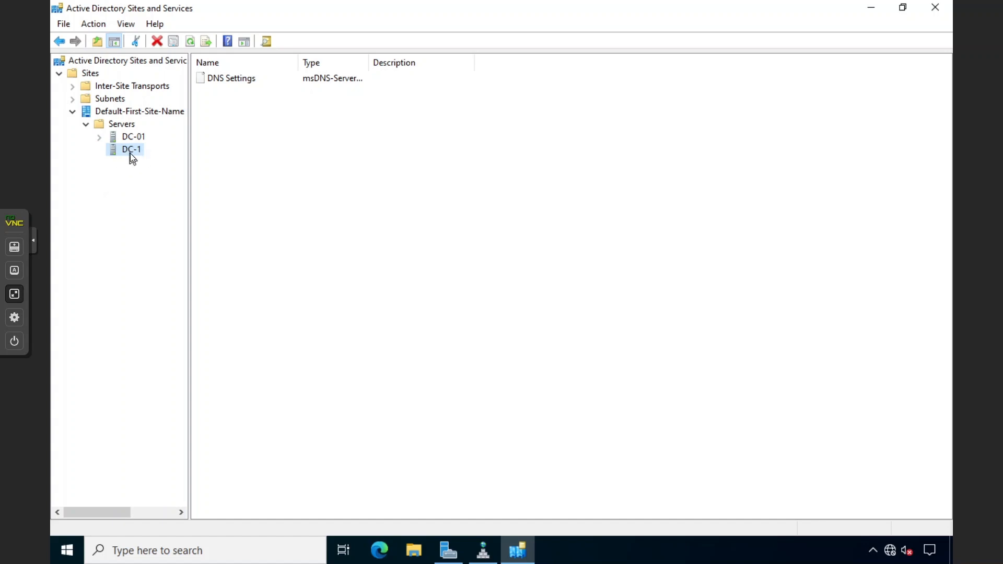
Delete DC-1 using the Delete Subtree server control, verify DC-01's NTDS Settings, and close the console
{"action": "right_click", "coordinate": [132, 157]}
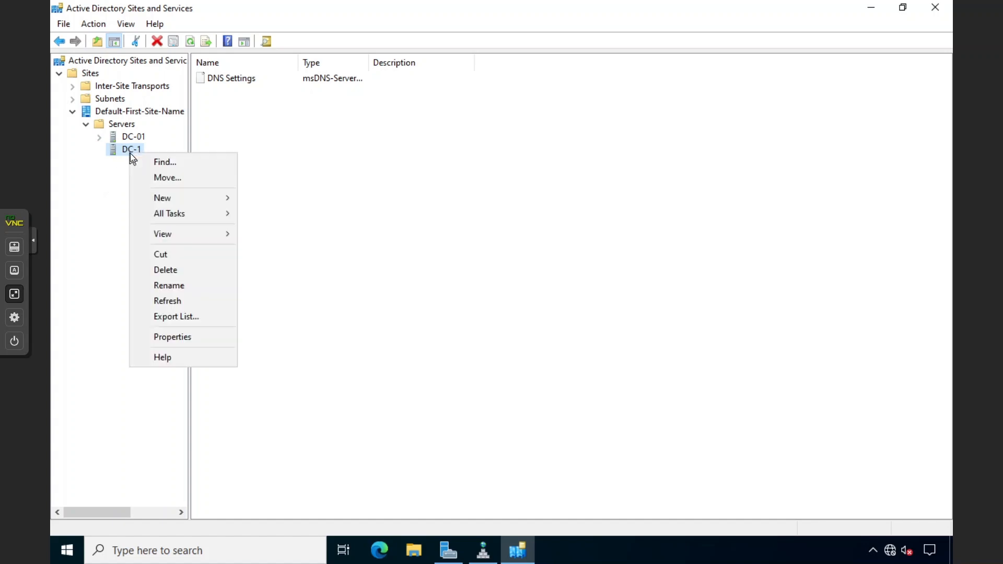
{"action": "left_click", "coordinate": [164, 271]}
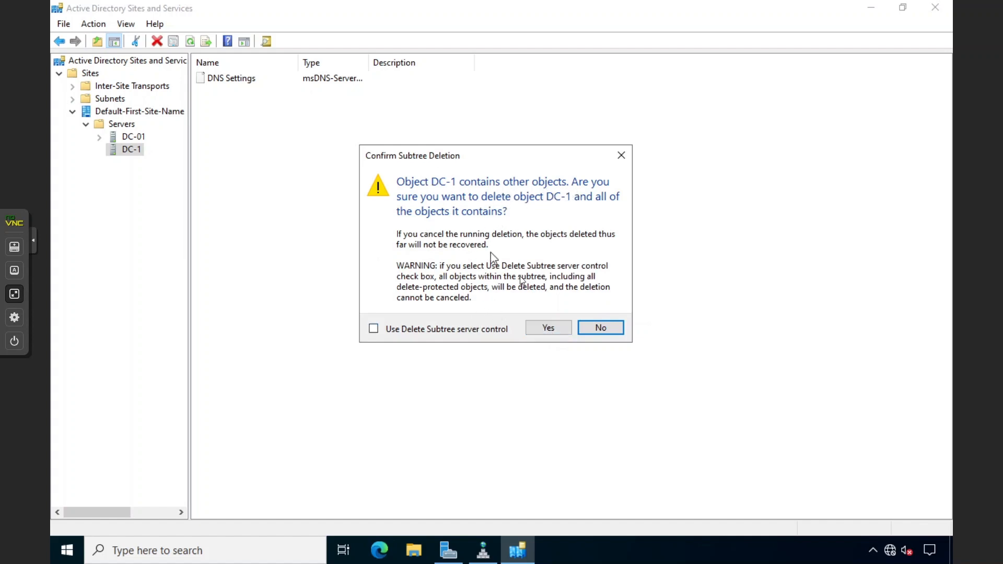
{"action": "left_click", "coordinate": [421, 329]}
{"action": "left_click", "coordinate": [559, 327]}
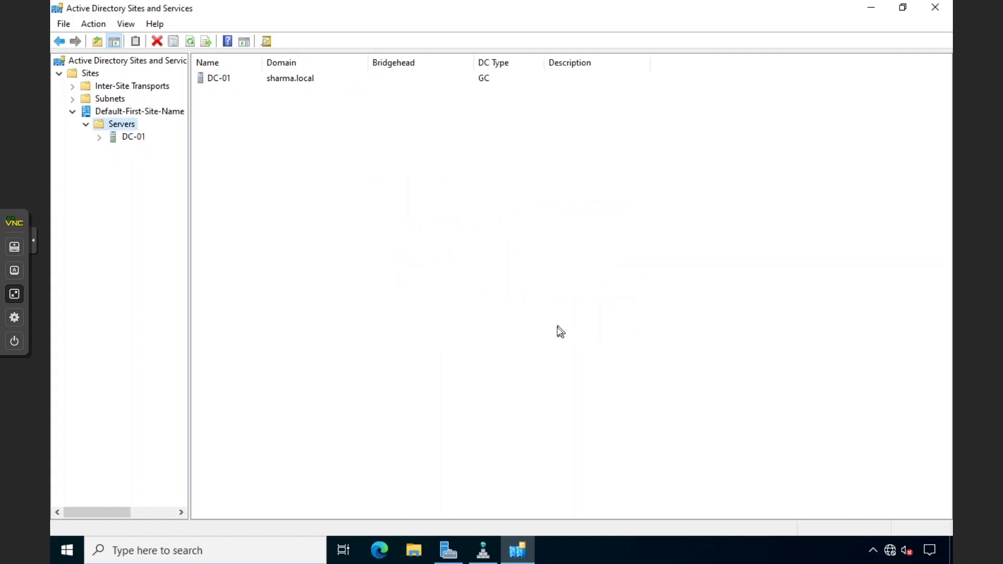
{"action": "left_click", "coordinate": [133, 137]}
{"action": "left_click", "coordinate": [99, 136]}
{"action": "left_click", "coordinate": [137, 150]}
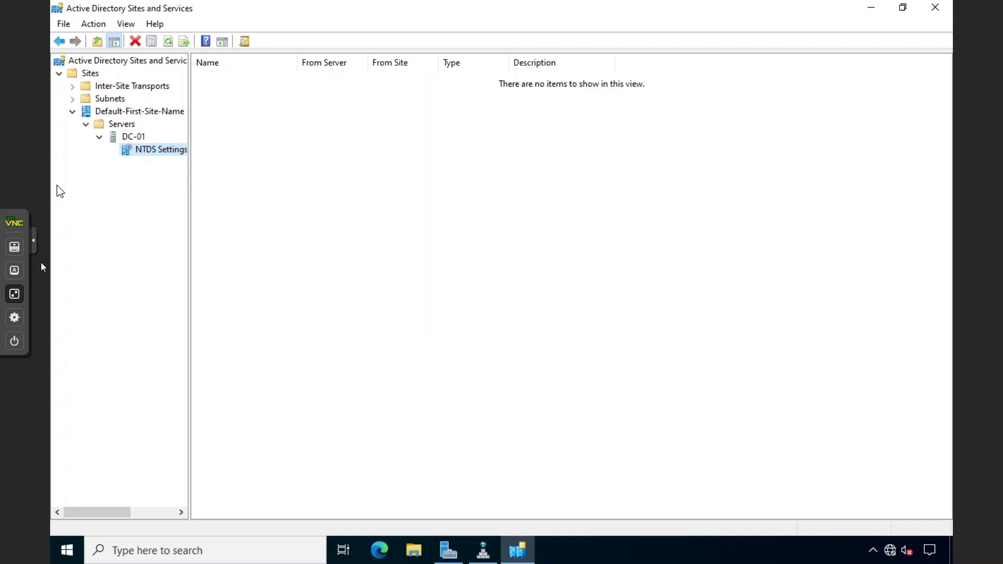
{"action": "left_click", "coordinate": [935, 7]}
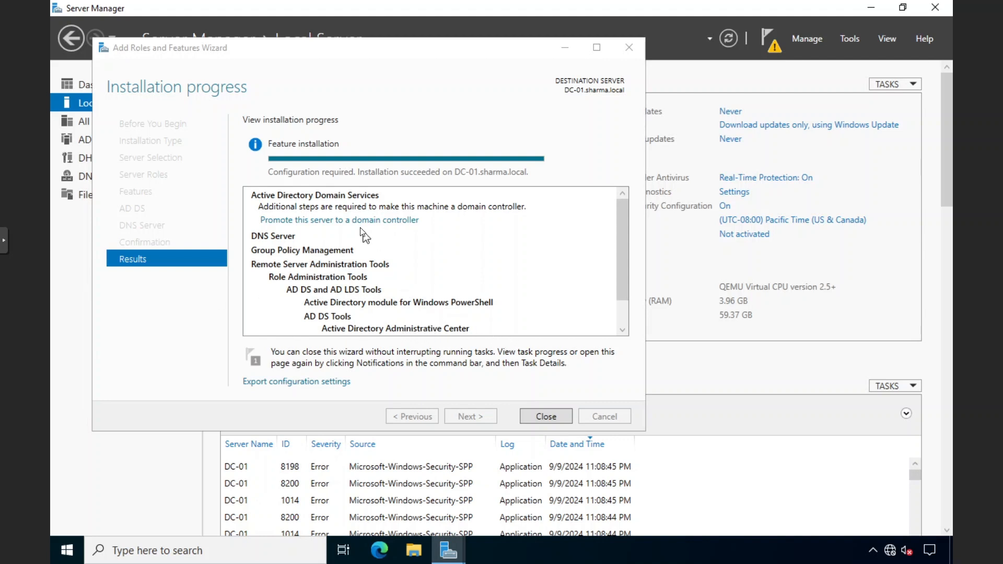
Choose 'Promote this server to a domain controller' from the Add Roles and Features results
{"action": "left_click", "coordinate": [328, 221]}
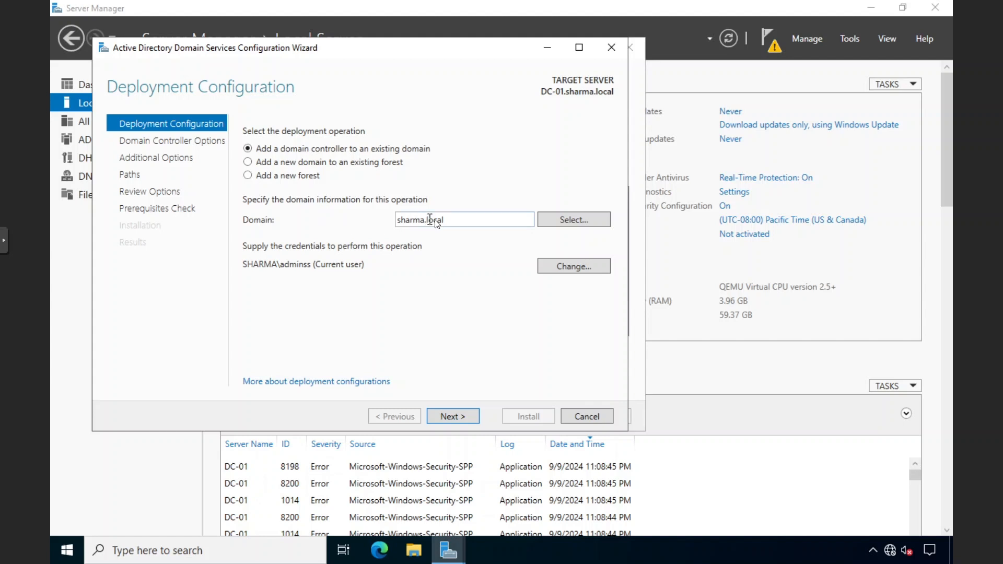
Keep adding a domain controller to the existing domain sharma.local and proceed
{"action": "left_click_drag", "start_coordinate": [445, 220], "coordinate": [397, 221]}
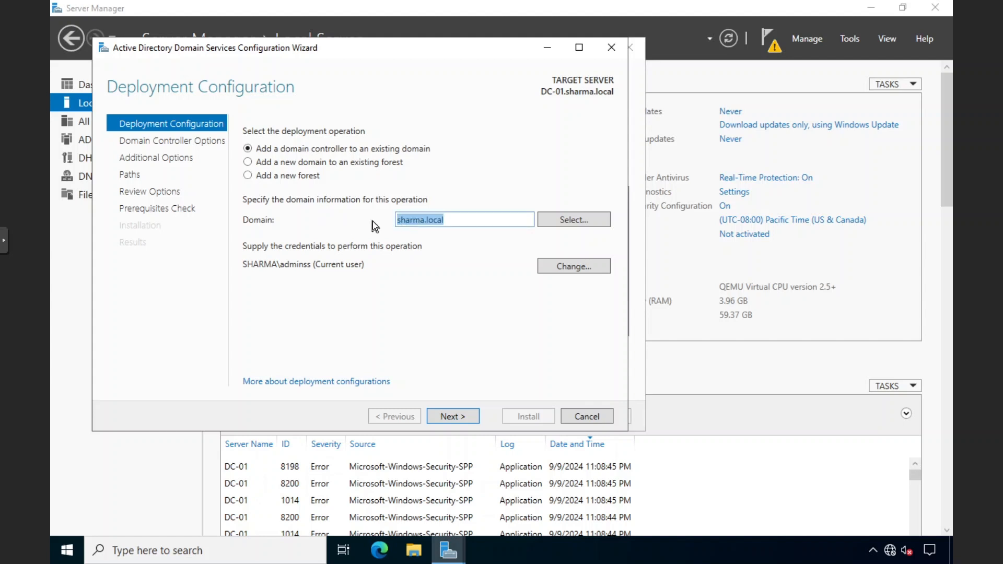
{"action": "left_click", "coordinate": [372, 220]}
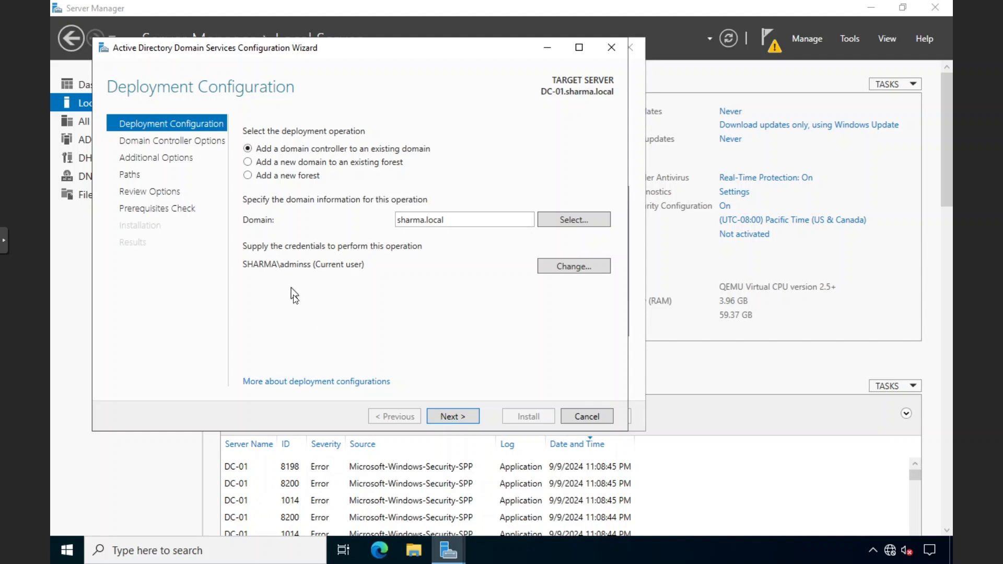
{"action": "left_click", "coordinate": [84, 543]}
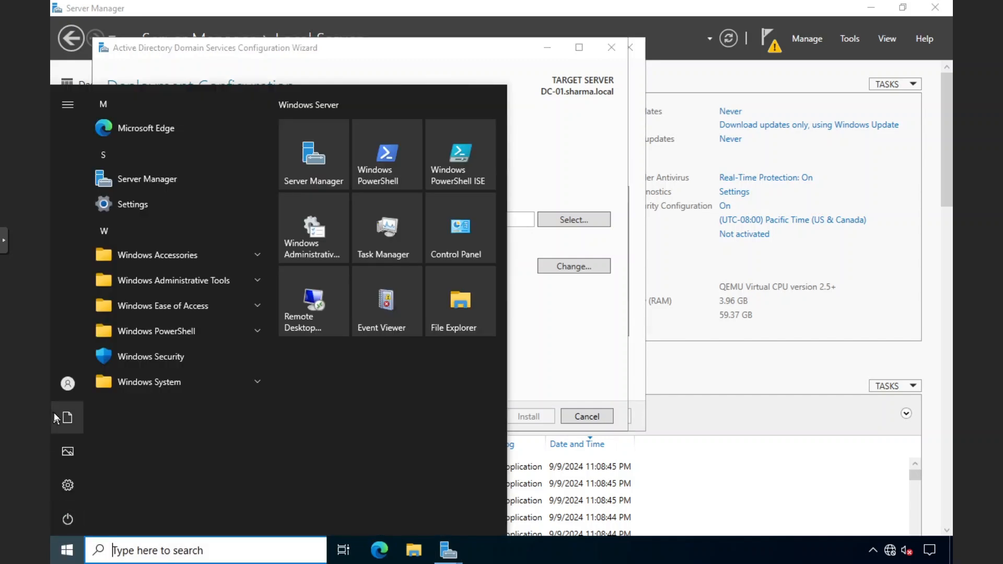
{"action": "mouse_move", "coordinate": [65, 392]}
{"action": "left_click", "coordinate": [543, 333]}
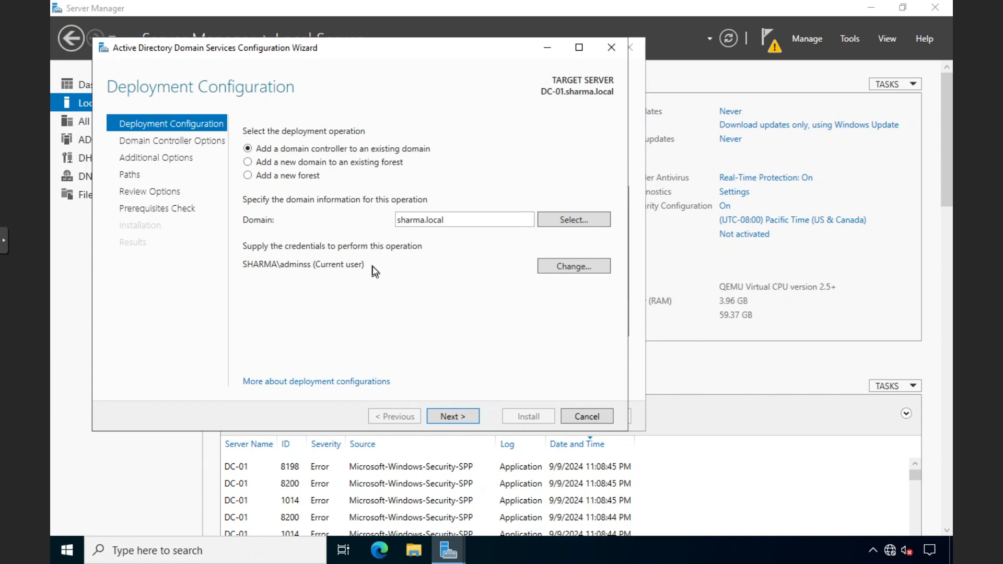
{"action": "left_click", "coordinate": [444, 415]}
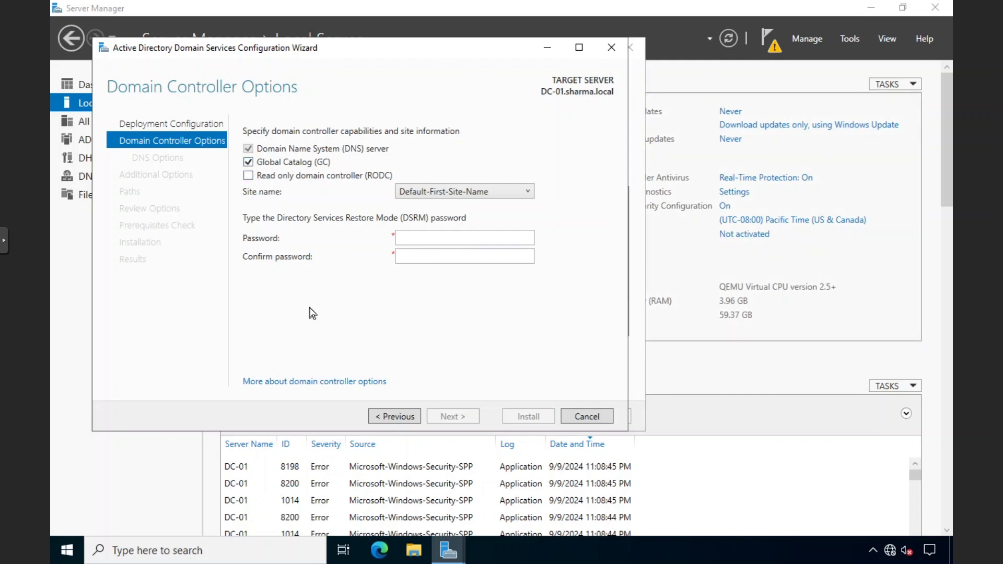
Enter and confirm the Directory Services Restore Mode password
{"action": "left_click", "coordinate": [423, 239]}
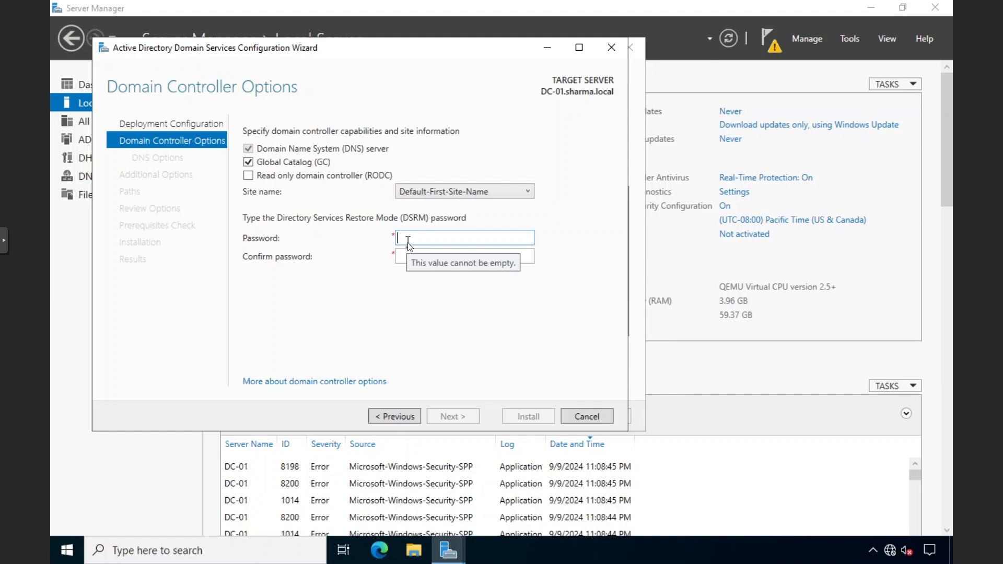
{"action": "type", "text": "••••••"}
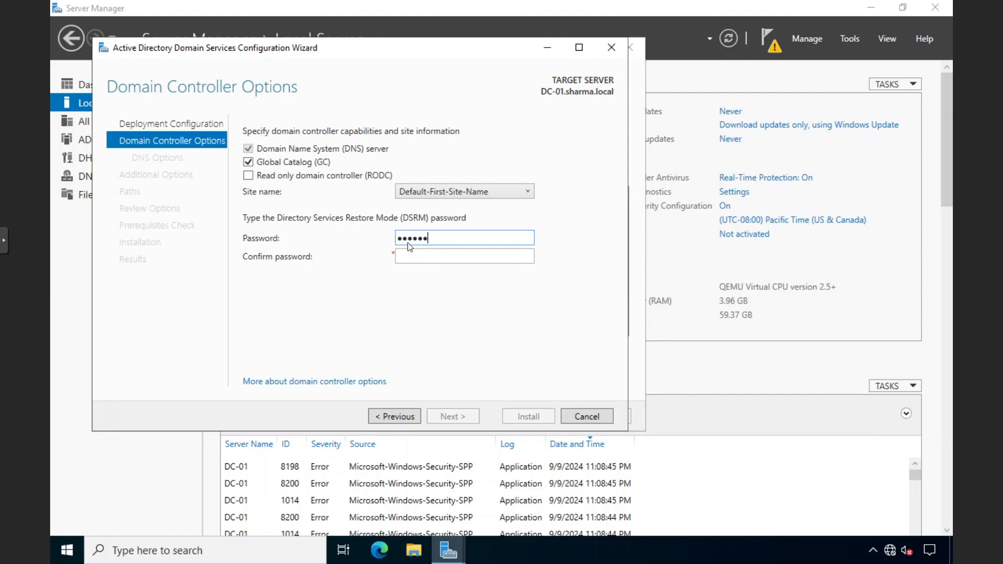
{"action": "type", "text": "••••••"}
{"action": "key", "text": "Tab"}
{"action": "type", "text": "••••••••••"}
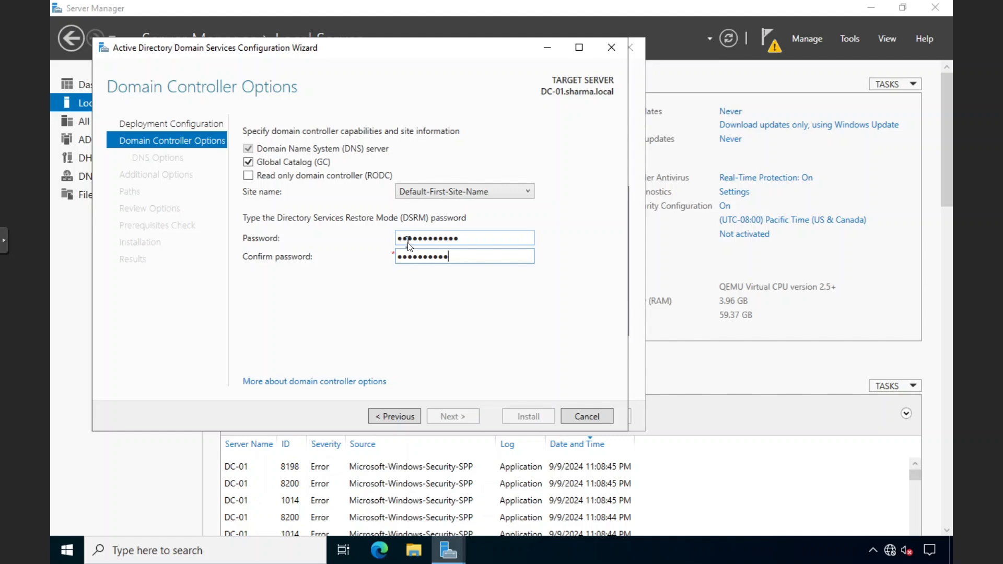
{"action": "type", "text": "••"}
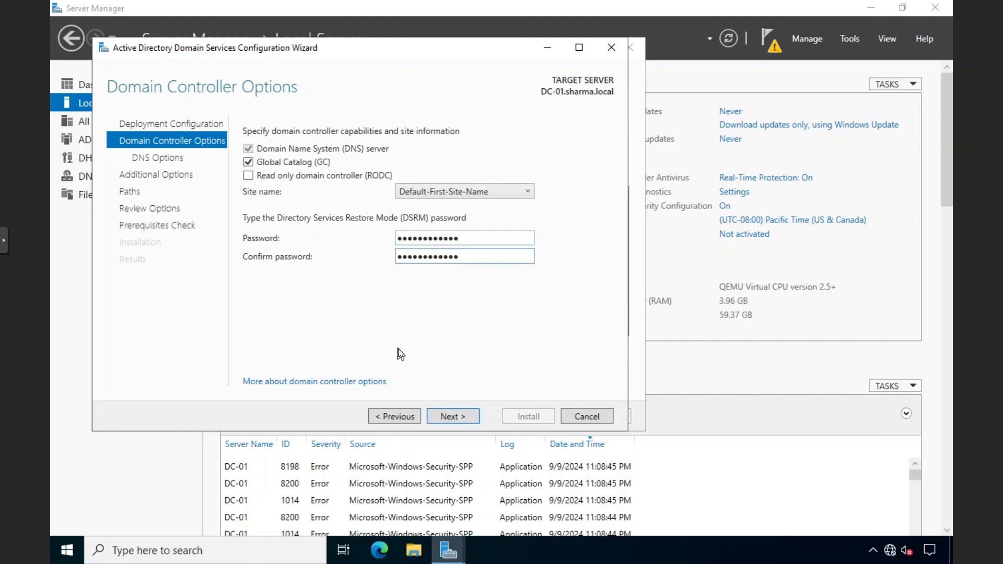
Continue past the DC and DNS options, leaving Replicate from set to Any domain controller
{"action": "left_click", "coordinate": [466, 417]}
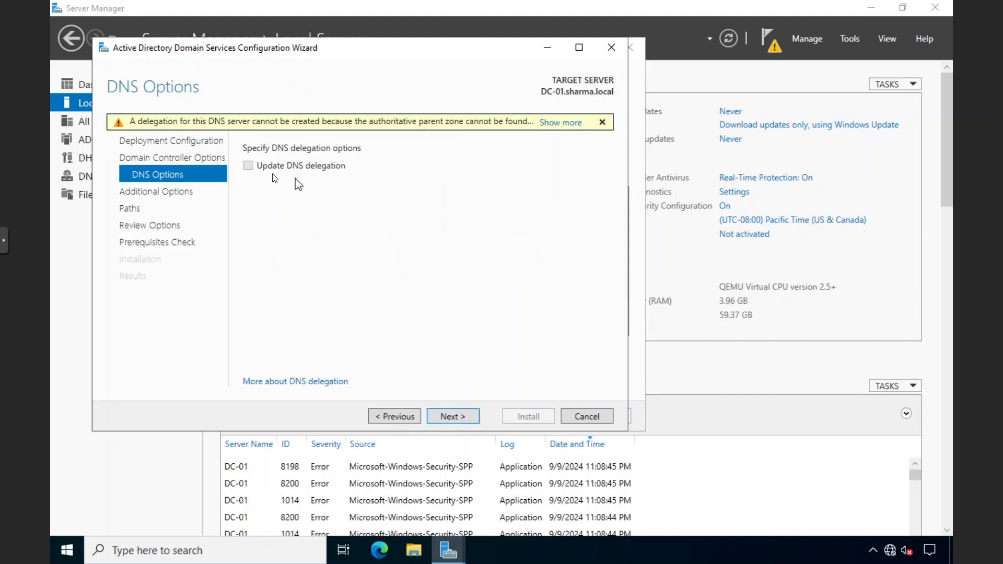
{"action": "left_click", "coordinate": [442, 417]}
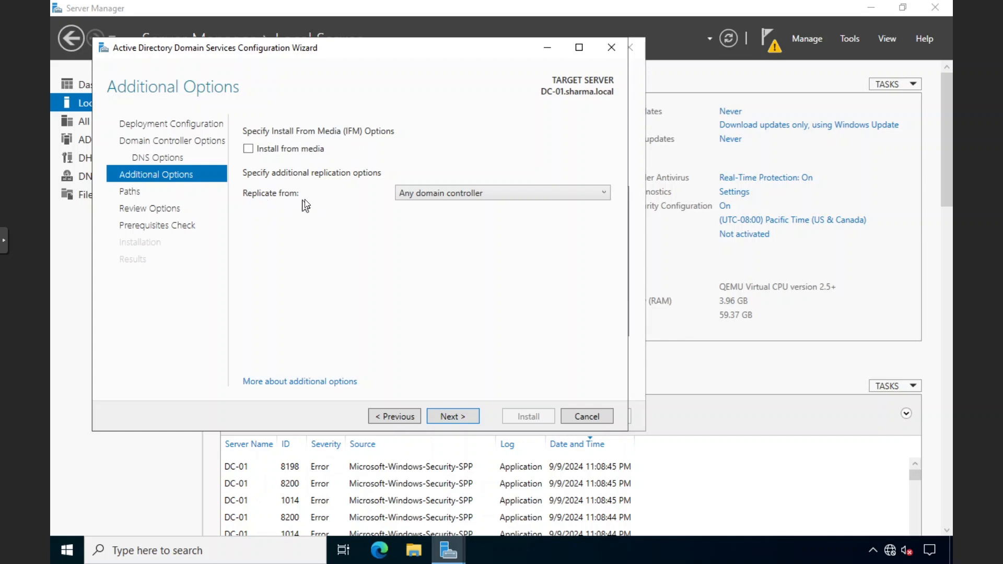
{"action": "left_click", "coordinate": [418, 194]}
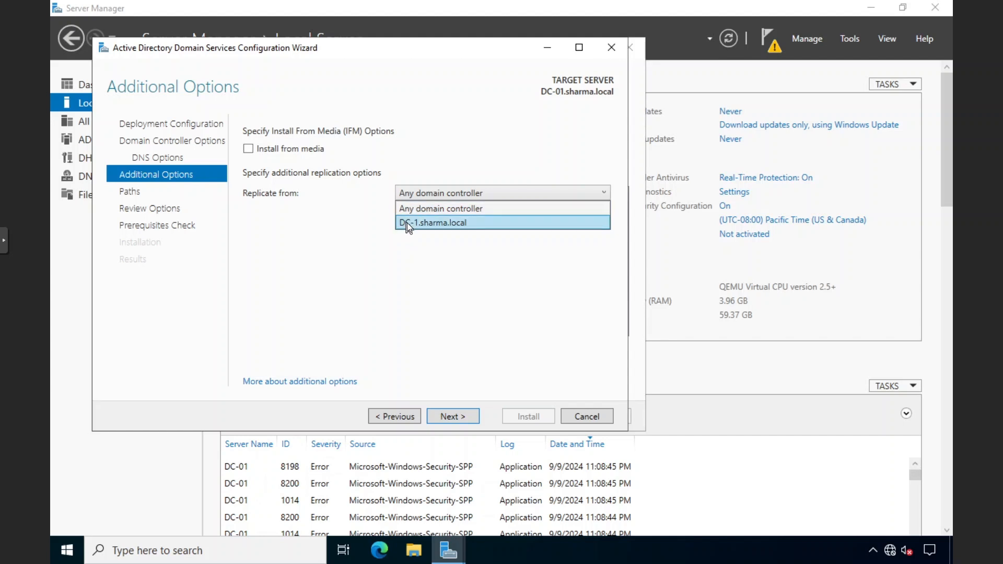
{"action": "left_click", "coordinate": [411, 208]}
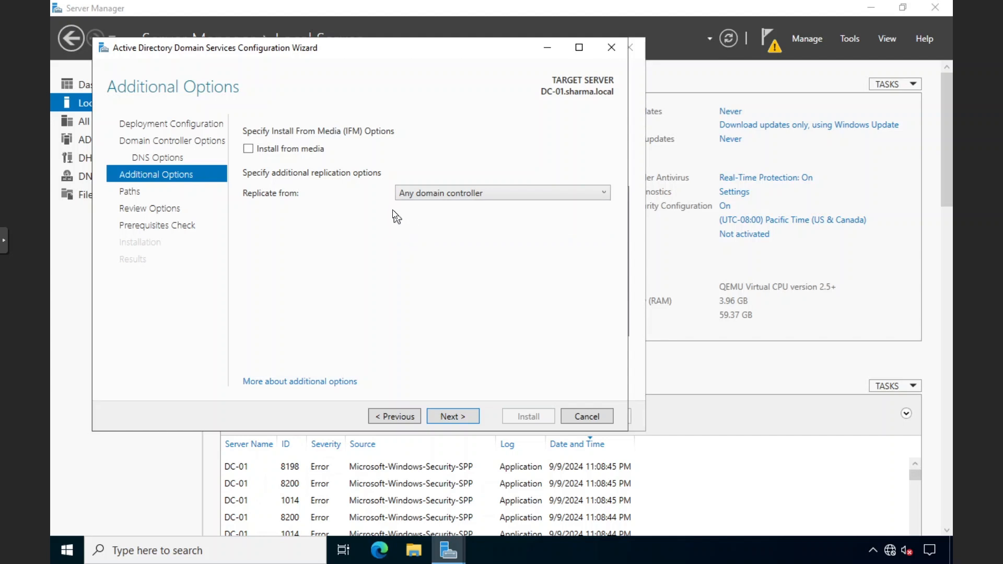
{"action": "left_click", "coordinate": [412, 199]}
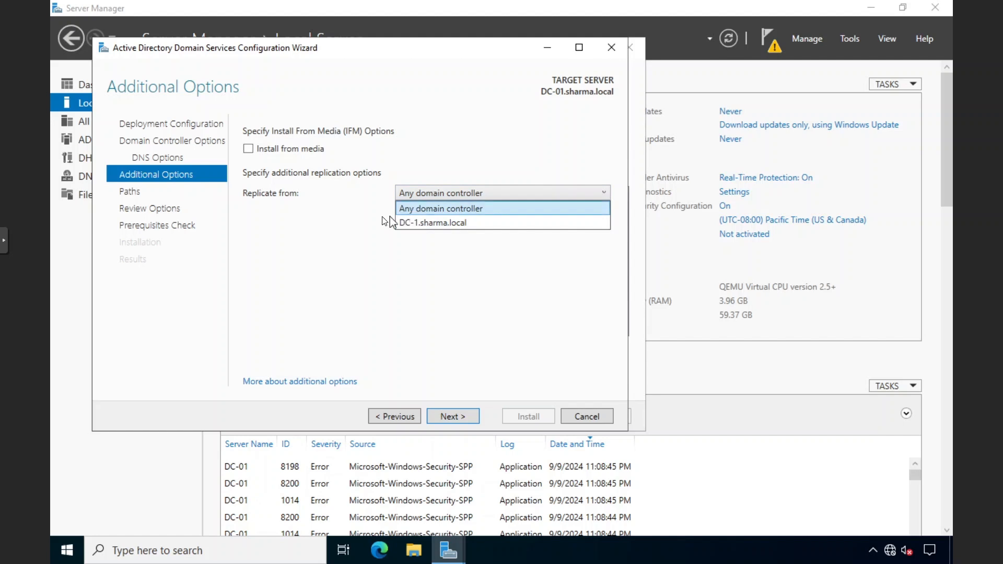
{"action": "left_click", "coordinate": [382, 216]}
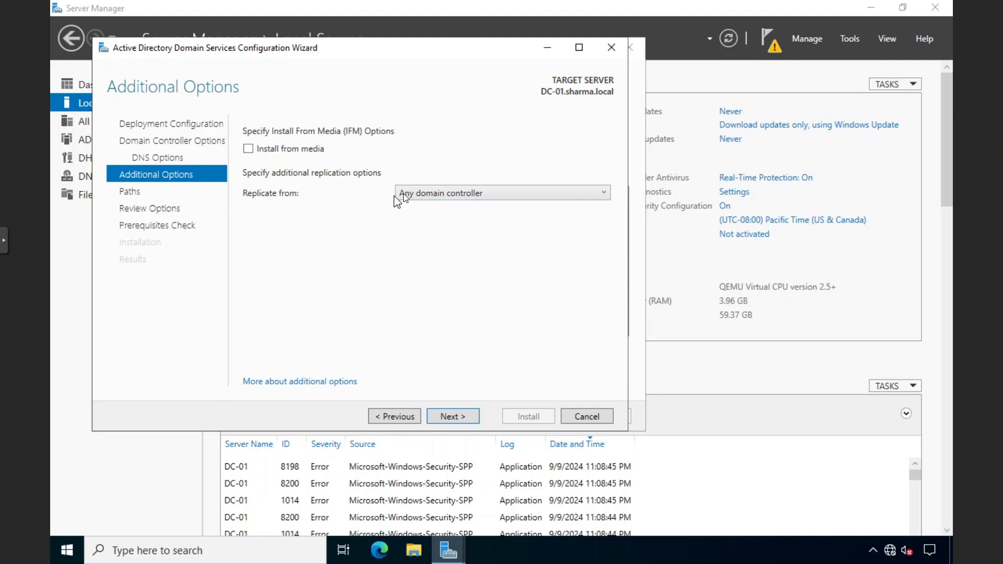
{"action": "left_click", "coordinate": [395, 196]}
{"action": "left_click", "coordinate": [368, 213]}
Switch to the Whiteboard and delete the entire old sketch
{"action": "key", "text": "alt+Tab"}
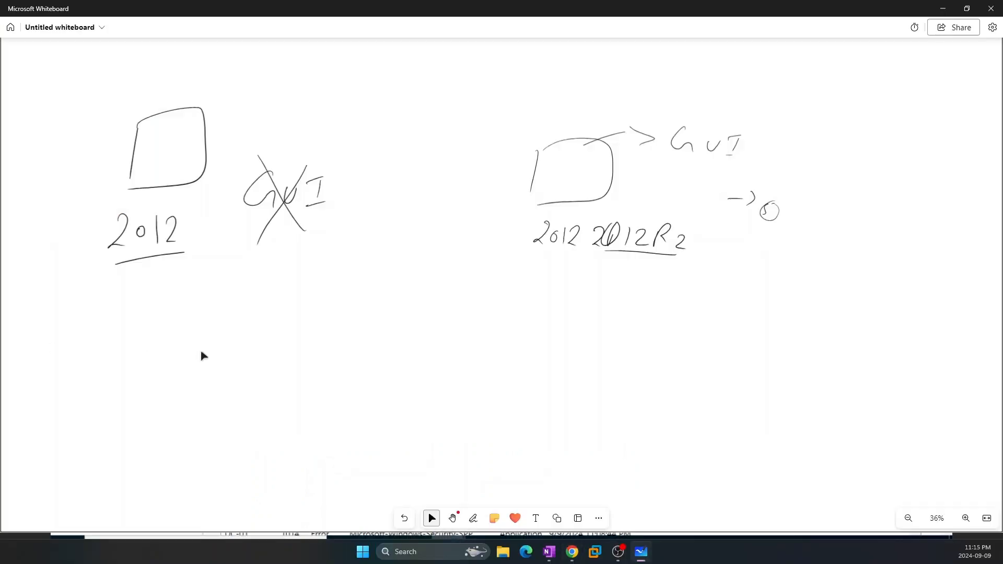
{"action": "key", "text": "ctrl+a"}
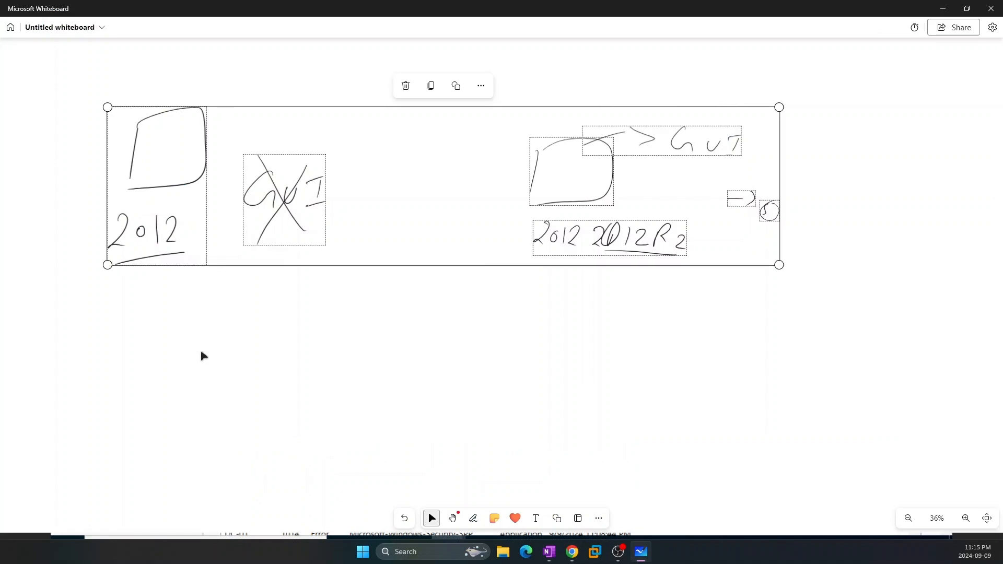
{"action": "key", "text": "Delete"}
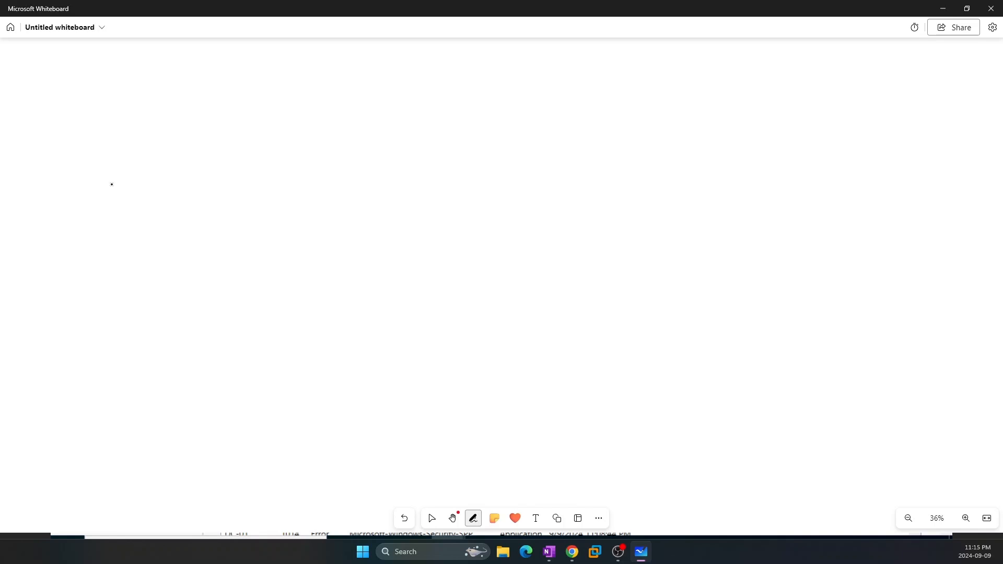
Draw the left site box and label it Punjabi
{"action": "left_click_drag", "start_coordinate": [122, 177], "coordinate": [125, 315]}
{"action": "mouse_move", "coordinate": [119, 167]}
{"action": "left_mouse_down"}
{"action": "mouse_move", "coordinate": [230, 159]}
{"action": "mouse_move", "coordinate": [237, 302]}
{"action": "mouse_move", "coordinate": [147, 340]}
{"action": "mouse_move", "coordinate": [108, 299]}
{"action": "left_mouse_up"}
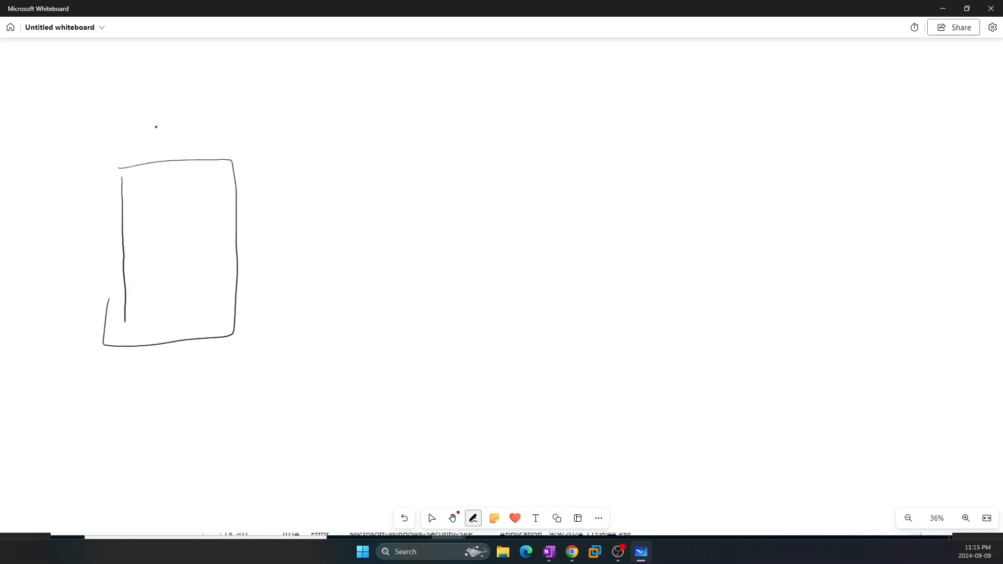
{"action": "mouse_move", "coordinate": [130, 374]}
{"action": "left_mouse_down"}
{"action": "mouse_move", "coordinate": [126, 401]}
{"action": "mouse_move", "coordinate": [126, 385]}
{"action": "left_mouse_up"}
{"action": "left_click_drag", "start_coordinate": [135, 387], "coordinate": [149, 388]}
{"action": "mouse_move", "coordinate": [153, 400]}
{"action": "left_mouse_down"}
{"action": "mouse_move", "coordinate": [178, 411]}
{"action": "mouse_move", "coordinate": [167, 408]}
{"action": "left_mouse_up"}
{"action": "mouse_move", "coordinate": [192, 387]}
{"action": "left_mouse_down"}
{"action": "mouse_move", "coordinate": [188, 396]}
{"action": "mouse_move", "coordinate": [195, 391]}
{"action": "left_mouse_up"}
{"action": "mouse_move", "coordinate": [204, 373]}
{"action": "left_mouse_down"}
{"action": "mouse_move", "coordinate": [205, 397]}
{"action": "mouse_move", "coordinate": [207, 388]}
{"action": "left_mouse_up"}
{"action": "left_click_drag", "start_coordinate": [219, 385], "coordinate": [218, 396]}
Draw a right site box labelled Goa, joined to Punjabi by a two-way link
{"action": "mouse_move", "coordinate": [634, 146]}
{"action": "left_mouse_down"}
{"action": "mouse_move", "coordinate": [595, 351]}
{"action": "mouse_move", "coordinate": [668, 139]}
{"action": "mouse_move", "coordinate": [724, 270]}
{"action": "mouse_move", "coordinate": [688, 362]}
{"action": "mouse_move", "coordinate": [595, 357]}
{"action": "mouse_move", "coordinate": [623, 406]}
{"action": "mouse_move", "coordinate": [638, 403]}
{"action": "left_mouse_up"}
{"action": "mouse_move", "coordinate": [647, 404]}
{"action": "left_mouse_down"}
{"action": "mouse_move", "coordinate": [660, 387]}
{"action": "mouse_move", "coordinate": [662, 404]}
{"action": "left_mouse_up"}
{"action": "left_click_drag", "start_coordinate": [652, 399], "coordinate": [664, 398]}
{"action": "mouse_move", "coordinate": [249, 228]}
{"action": "left_mouse_down"}
{"action": "mouse_move", "coordinate": [258, 258]}
{"action": "mouse_move", "coordinate": [246, 259]}
{"action": "mouse_move", "coordinate": [396, 252]}
{"action": "mouse_move", "coordinate": [600, 271]}
{"action": "mouse_move", "coordinate": [608, 285]}
{"action": "mouse_move", "coordinate": [585, 282]}
{"action": "mouse_move", "coordinate": [600, 264]}
{"action": "left_mouse_up"}
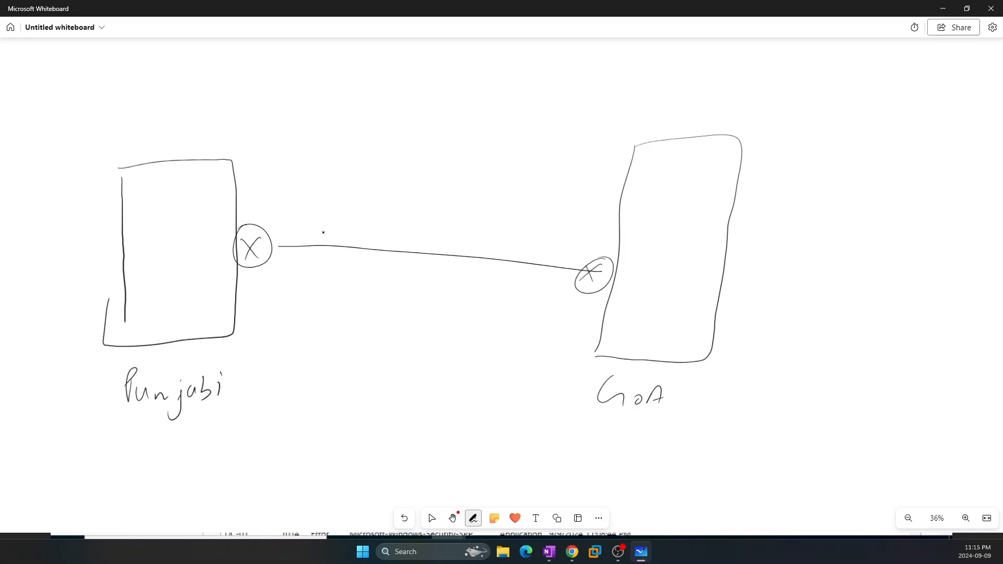
{"action": "left_click_drag", "start_coordinate": [323, 233], "coordinate": [319, 253]}
{"action": "left_click_drag", "start_coordinate": [505, 245], "coordinate": [494, 277]}
Draw server icons DC1 and DC-01 in Punjabi, and DC-2 and DC-3 in Goa
{"action": "left_click_drag", "start_coordinate": [151, 192], "coordinate": [149, 208]}
{"action": "mouse_move", "coordinate": [149, 187]}
{"action": "left_mouse_down"}
{"action": "mouse_move", "coordinate": [160, 207]}
{"action": "mouse_move", "coordinate": [153, 226]}
{"action": "left_mouse_up"}
{"action": "mouse_move", "coordinate": [150, 216]}
{"action": "left_mouse_down"}
{"action": "mouse_move", "coordinate": [155, 227]}
{"action": "mouse_move", "coordinate": [181, 226]}
{"action": "left_mouse_up"}
{"action": "left_click_drag", "start_coordinate": [191, 211], "coordinate": [191, 227]}
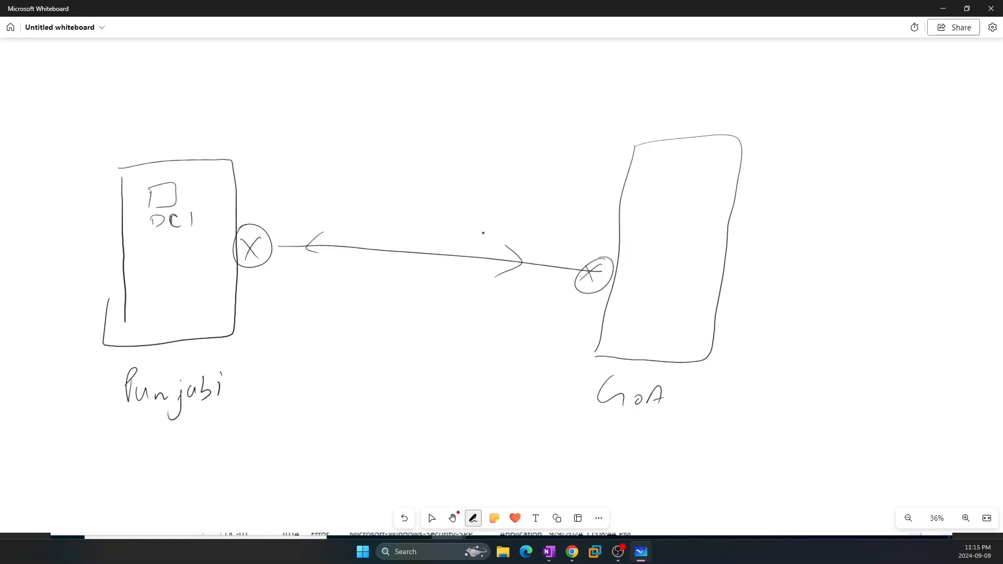
{"action": "left_click_drag", "start_coordinate": [670, 180], "coordinate": [654, 229]}
{"action": "mouse_move", "coordinate": [658, 214]}
{"action": "left_mouse_down"}
{"action": "mouse_move", "coordinate": [671, 220]}
{"action": "mouse_move", "coordinate": [661, 228]}
{"action": "mouse_move", "coordinate": [709, 228]}
{"action": "left_mouse_up"}
{"action": "left_click_drag", "start_coordinate": [670, 286], "coordinate": [664, 308]}
{"action": "mouse_move", "coordinate": [671, 285]}
{"action": "left_mouse_down"}
{"action": "mouse_move", "coordinate": [694, 281]}
{"action": "mouse_move", "coordinate": [642, 339]}
{"action": "left_mouse_up"}
{"action": "mouse_move", "coordinate": [647, 320]}
{"action": "left_mouse_down"}
{"action": "mouse_move", "coordinate": [647, 332]}
{"action": "mouse_move", "coordinate": [669, 339]}
{"action": "mouse_move", "coordinate": [695, 328]}
{"action": "mouse_move", "coordinate": [686, 338]}
{"action": "left_mouse_up"}
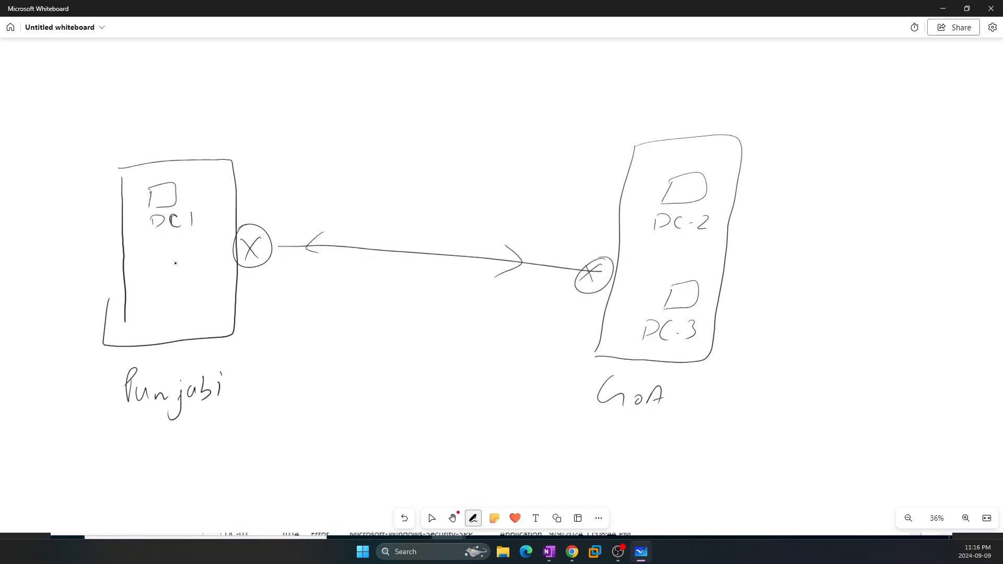
{"action": "mouse_move", "coordinate": [149, 279]}
{"action": "left_mouse_down"}
{"action": "mouse_move", "coordinate": [159, 345]}
{"action": "mouse_move", "coordinate": [196, 336]}
{"action": "left_mouse_up"}
{"action": "left_click", "coordinate": [195, 322]}
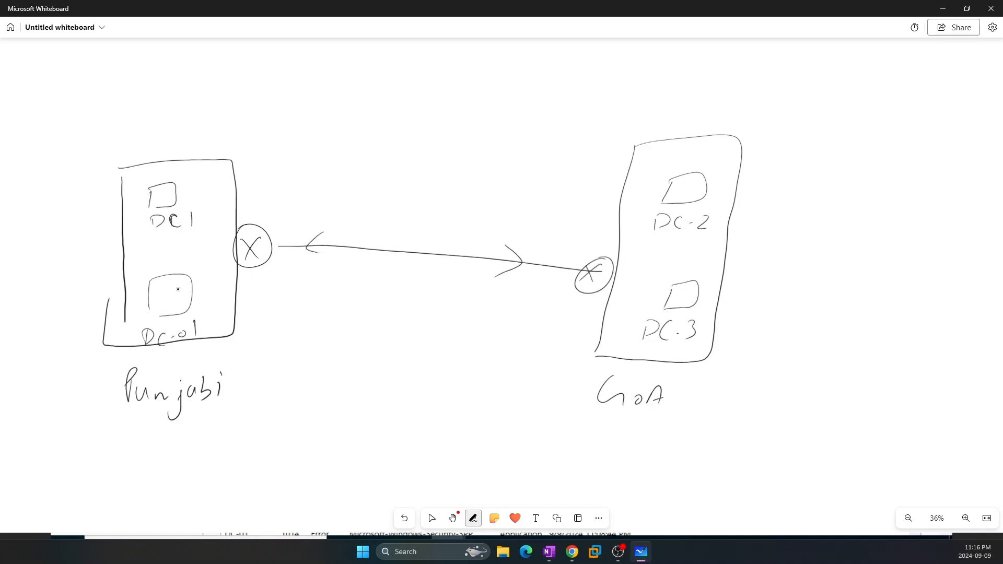
Mark DC1 with a small circled symbol and tick the DC-2 and DC-3 servers
{"action": "mouse_move", "coordinate": [179, 182]}
{"action": "left_mouse_down"}
{"action": "mouse_move", "coordinate": [194, 172]}
{"action": "mouse_move", "coordinate": [183, 179]}
{"action": "left_mouse_up"}
{"action": "left_click_drag", "start_coordinate": [671, 171], "coordinate": [688, 165]}
{"action": "mouse_move", "coordinate": [688, 163]}
{"action": "left_mouse_down"}
{"action": "mouse_move", "coordinate": [665, 173]}
{"action": "mouse_move", "coordinate": [698, 166]}
{"action": "left_mouse_up"}
{"action": "left_click_drag", "start_coordinate": [661, 281], "coordinate": [679, 282]}
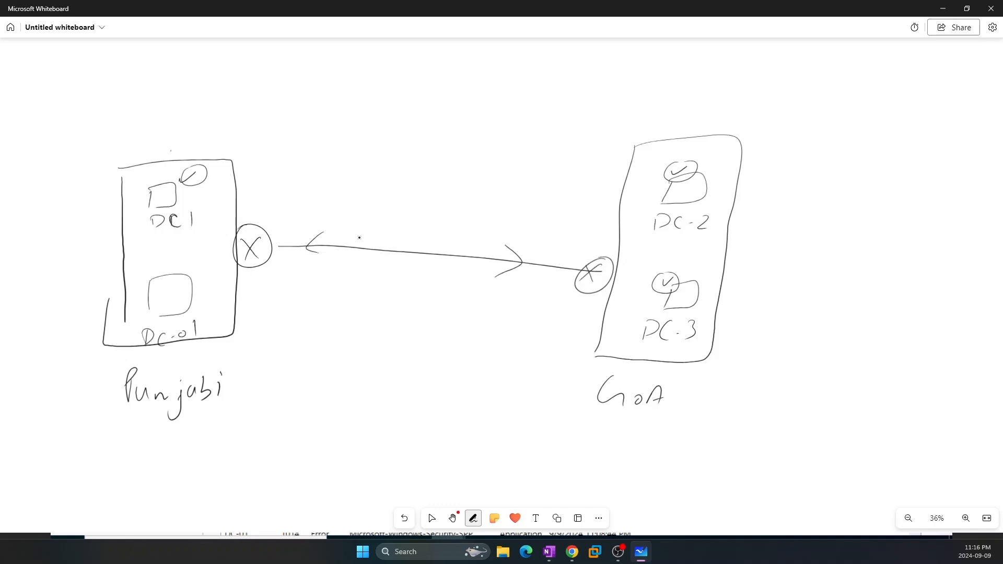
Tick DC-01 and DC1, and write a bracketed 'Any' note at the top left
{"action": "left_click_drag", "start_coordinate": [191, 281], "coordinate": [204, 287]}
{"action": "mouse_move", "coordinate": [72, 111]}
{"action": "left_mouse_down"}
{"action": "mouse_move", "coordinate": [73, 99]}
{"action": "mouse_move", "coordinate": [117, 100]}
{"action": "left_mouse_up"}
{"action": "left_click_drag", "start_coordinate": [123, 92], "coordinate": [132, 128]}
{"action": "left_click_drag", "start_coordinate": [144, 182], "coordinate": [159, 179]}
{"action": "mouse_move", "coordinate": [156, 173]}
{"action": "left_mouse_down"}
{"action": "mouse_move", "coordinate": [148, 193]}
{"action": "mouse_move", "coordinate": [157, 174]}
{"action": "left_mouse_up"}
{"action": "left_click_drag", "start_coordinate": [62, 76], "coordinate": [58, 112]}
{"action": "left_click", "coordinate": [133, 90]}
{"action": "left_click_drag", "start_coordinate": [133, 64], "coordinate": [145, 77]}
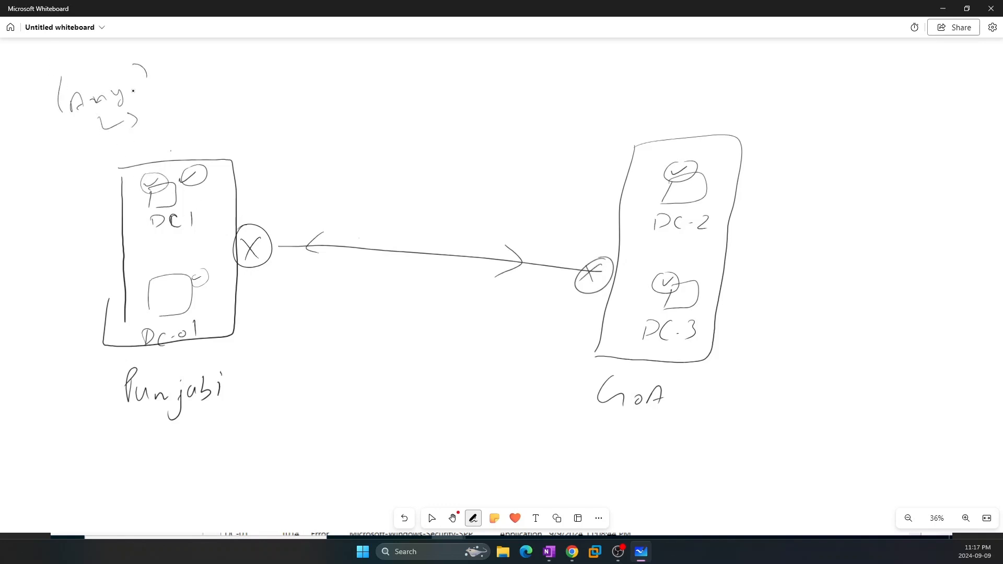
Handwrite a note above the diagram with an arrow to an underlined FSMO
{"action": "left_click", "coordinate": [431, 518]}
{"action": "left_click", "coordinate": [472, 518]}
{"action": "left_click", "coordinate": [431, 518]}
{"action": "left_click", "coordinate": [473, 518]}
{"action": "mouse_move", "coordinate": [244, 97]}
{"action": "left_mouse_down"}
{"action": "mouse_move", "coordinate": [247, 77]}
{"action": "mouse_move", "coordinate": [265, 88]}
{"action": "left_mouse_up"}
{"action": "mouse_move", "coordinate": [275, 80]}
{"action": "left_mouse_down"}
{"action": "mouse_move", "coordinate": [280, 92]}
{"action": "mouse_move", "coordinate": [296, 88]}
{"action": "left_mouse_up"}
{"action": "left_click_drag", "start_coordinate": [297, 85], "coordinate": [377, 92]}
{"action": "mouse_move", "coordinate": [381, 73]}
{"action": "left_mouse_down"}
{"action": "mouse_move", "coordinate": [397, 70]}
{"action": "mouse_move", "coordinate": [402, 90]}
{"action": "mouse_move", "coordinate": [418, 89]}
{"action": "left_mouse_up"}
{"action": "left_click", "coordinate": [418, 78]}
{"action": "mouse_move", "coordinate": [420, 79]}
{"action": "left_mouse_down"}
{"action": "mouse_move", "coordinate": [442, 74]}
{"action": "mouse_move", "coordinate": [438, 89]}
{"action": "left_mouse_up"}
{"action": "left_click_drag", "start_coordinate": [453, 78], "coordinate": [451, 79]}
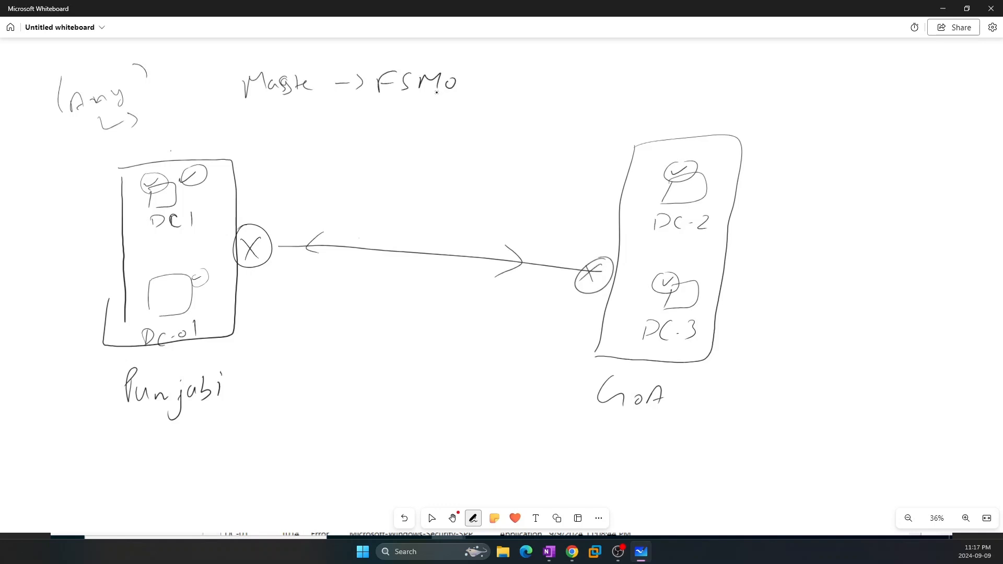
{"action": "left_click_drag", "start_coordinate": [382, 98], "coordinate": [451, 98]}
Switch to selecting and erase every stroke, leaving a blank board
{"action": "key", "text": "Escape"}
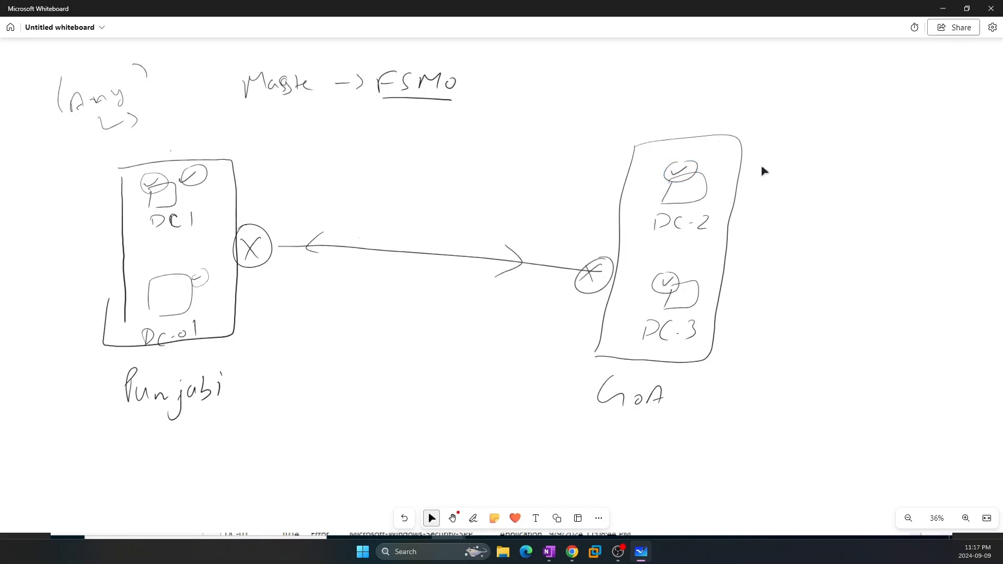
{"action": "key", "text": "ctrl+a"}
{"action": "key", "text": "Delete"}
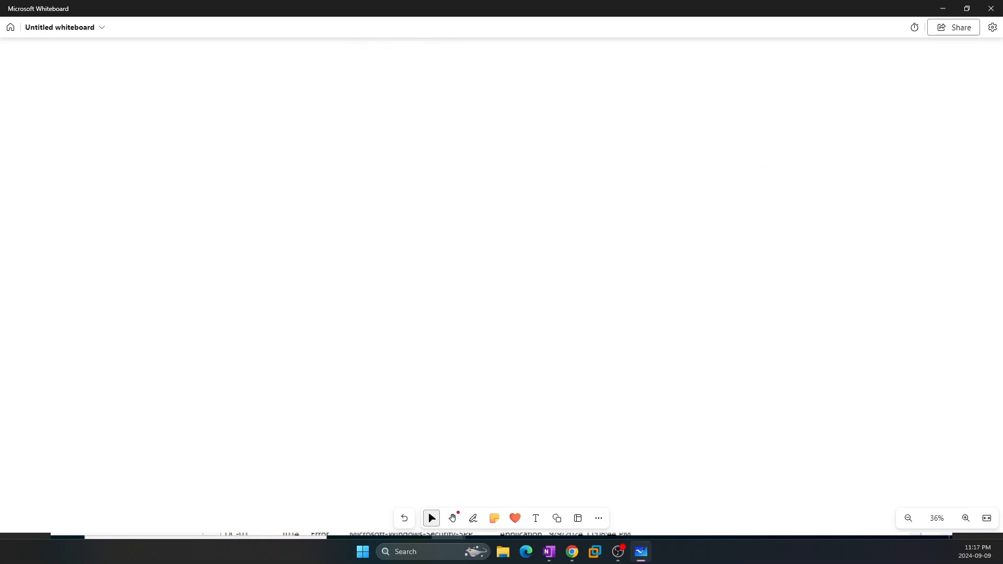
Handwrite the chain 'AD → 5 → FSMO → RIP' across the top of the board
{"action": "mouse_move", "coordinate": [105, 100]}
{"action": "left_mouse_down"}
{"action": "mouse_move", "coordinate": [117, 89]}
{"action": "mouse_move", "coordinate": [138, 96]}
{"action": "left_mouse_up"}
{"action": "mouse_move", "coordinate": [138, 76]}
{"action": "left_mouse_down"}
{"action": "mouse_move", "coordinate": [137, 104]}
{"action": "mouse_move", "coordinate": [175, 86]}
{"action": "left_mouse_up"}
{"action": "left_click_drag", "start_coordinate": [177, 80], "coordinate": [176, 96]}
{"action": "left_click_drag", "start_coordinate": [235, 77], "coordinate": [228, 101]}
{"action": "mouse_move", "coordinate": [235, 82]}
{"action": "left_mouse_down"}
{"action": "mouse_move", "coordinate": [298, 90]}
{"action": "mouse_move", "coordinate": [302, 104]}
{"action": "mouse_move", "coordinate": [375, 76]}
{"action": "mouse_move", "coordinate": [372, 91]}
{"action": "left_mouse_up"}
{"action": "mouse_move", "coordinate": [393, 83]}
{"action": "left_mouse_down"}
{"action": "mouse_move", "coordinate": [384, 98]}
{"action": "mouse_move", "coordinate": [421, 97]}
{"action": "left_mouse_up"}
{"action": "mouse_move", "coordinate": [431, 91]}
{"action": "left_mouse_down"}
{"action": "mouse_move", "coordinate": [504, 107]}
{"action": "mouse_move", "coordinate": [536, 82]}
{"action": "left_mouse_up"}
{"action": "left_click_drag", "start_coordinate": [530, 84], "coordinate": [533, 106]}
{"action": "mouse_move", "coordinate": [546, 92]}
{"action": "left_mouse_down"}
{"action": "mouse_move", "coordinate": [549, 107]}
{"action": "mouse_move", "coordinate": [552, 99]}
{"action": "left_mouse_up"}
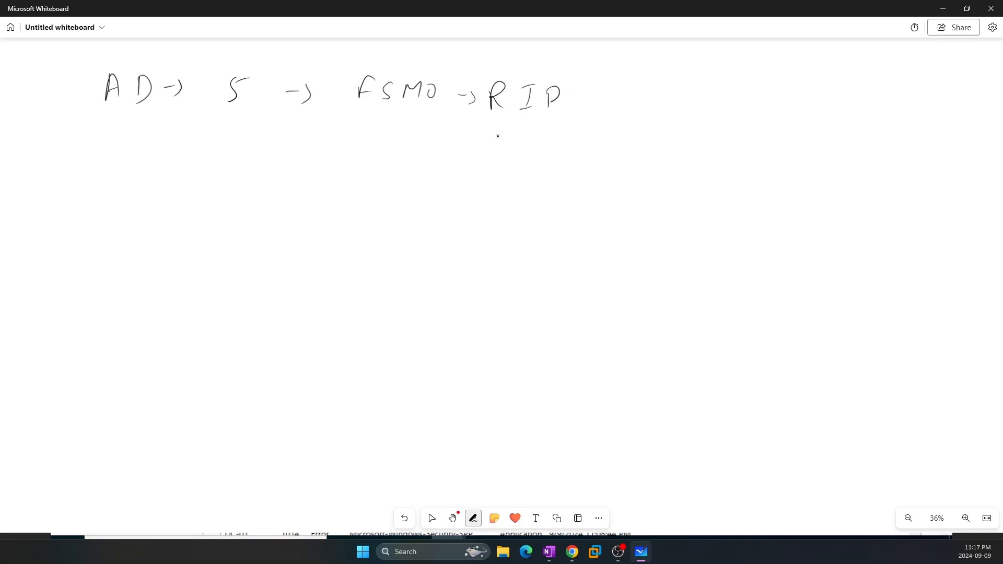
Write 'Schema' beneath the chain and minimize the Whiteboard
{"action": "left_click_drag", "start_coordinate": [495, 135], "coordinate": [485, 157]}
{"action": "mouse_move", "coordinate": [506, 146]}
{"action": "left_mouse_down"}
{"action": "mouse_move", "coordinate": [503, 156]}
{"action": "mouse_move", "coordinate": [534, 156]}
{"action": "left_mouse_up"}
{"action": "mouse_move", "coordinate": [543, 148]}
{"action": "left_mouse_down"}
{"action": "mouse_move", "coordinate": [541, 157]}
{"action": "mouse_move", "coordinate": [590, 156]}
{"action": "mouse_move", "coordinate": [574, 164]}
{"action": "left_mouse_up"}
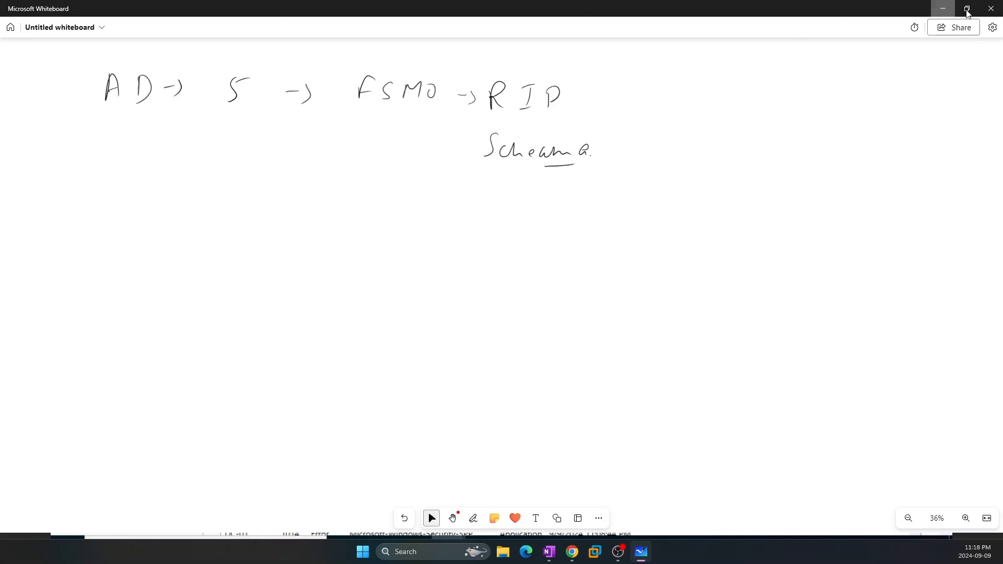
{"action": "left_click", "coordinate": [943, 9]}
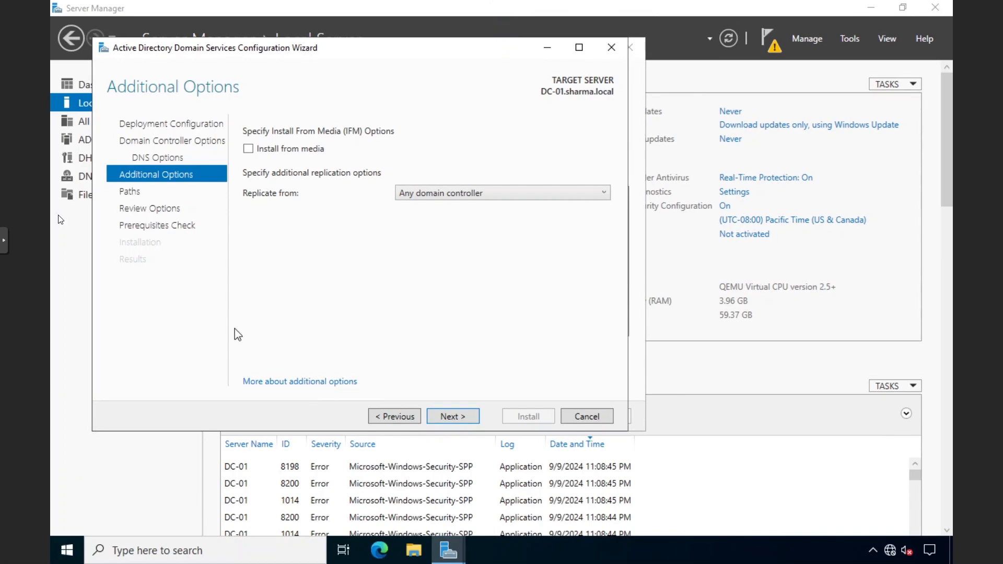
Leave the full-screen console and open the Microsoft Learn FSMO roles article from the search results
{"action": "left_click", "coordinate": [13, 242]}
{"action": "left_click", "coordinate": [2, 294]}
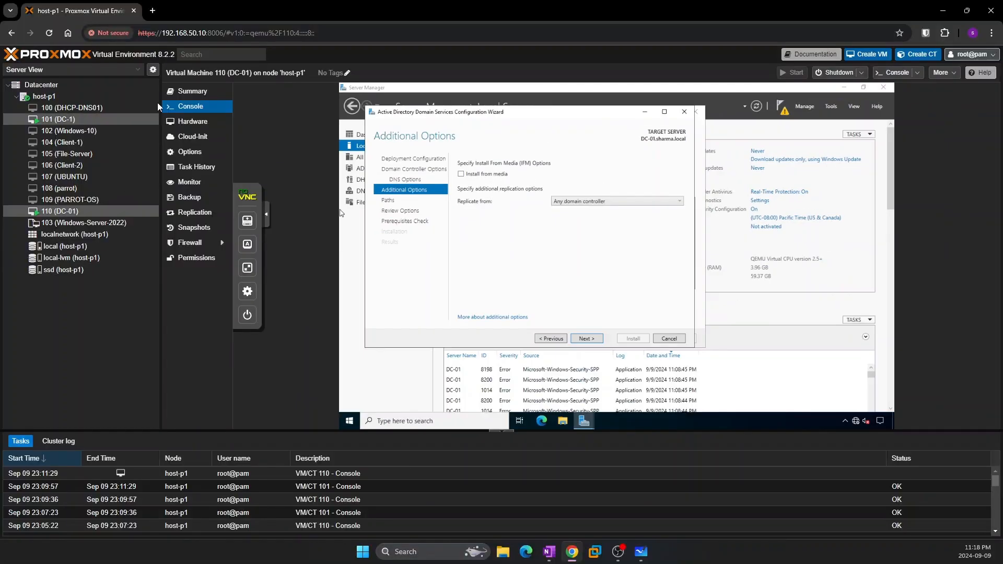
{"action": "left_click", "coordinate": [154, 11]}
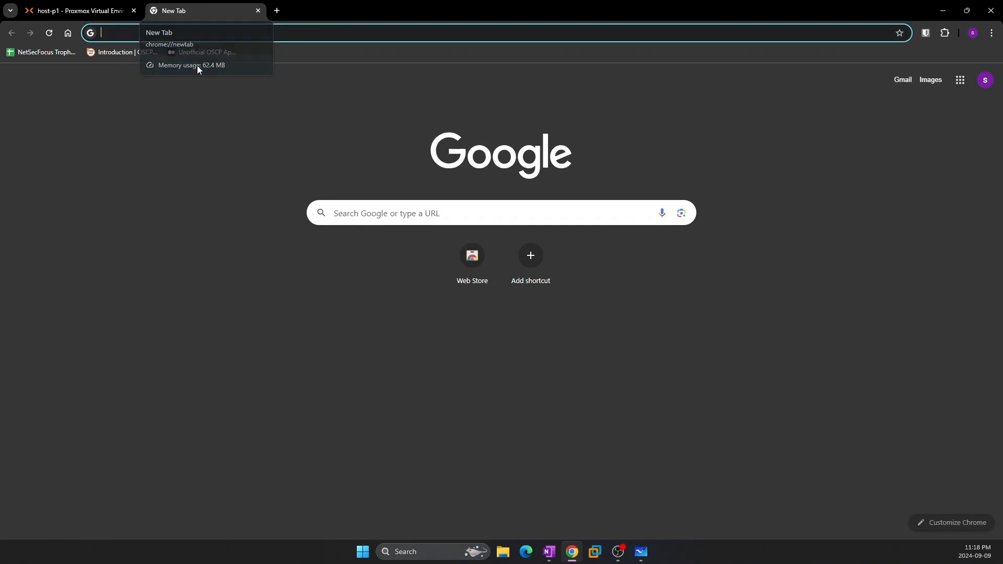
{"action": "key", "text": "ctrl+w"}
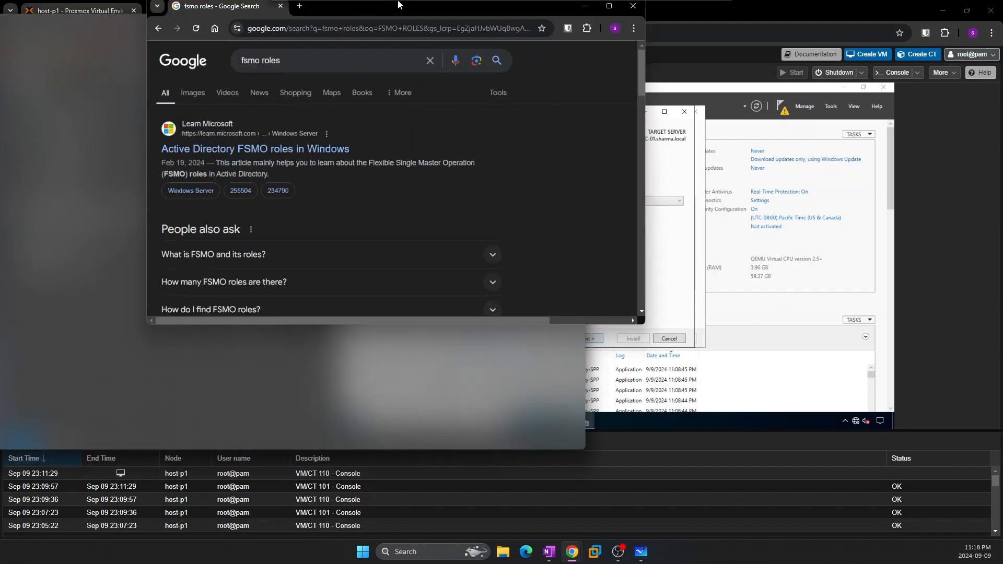
{"action": "left_click_drag", "start_coordinate": [399, 2], "coordinate": [399, 4]}
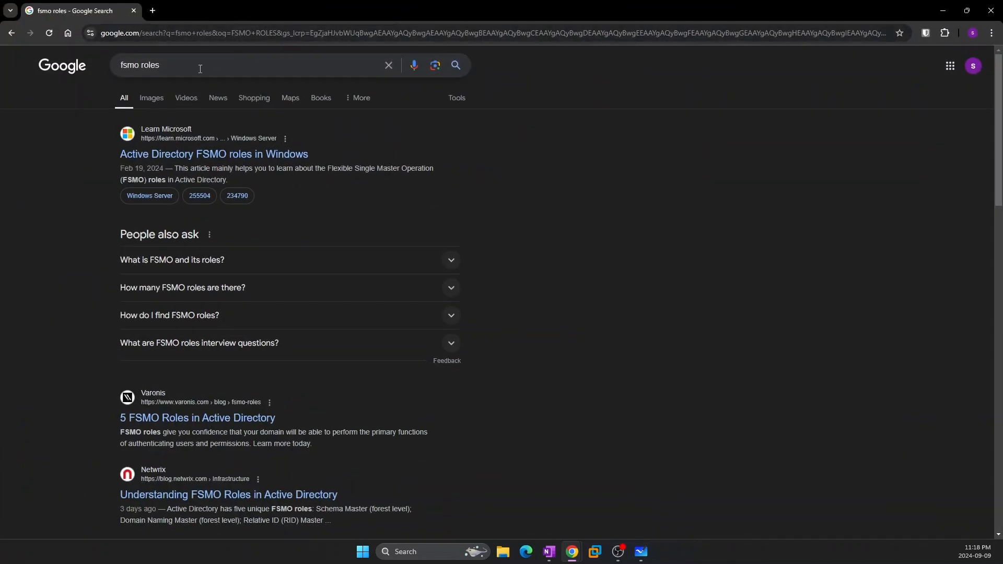
{"action": "left_click", "coordinate": [151, 154]}
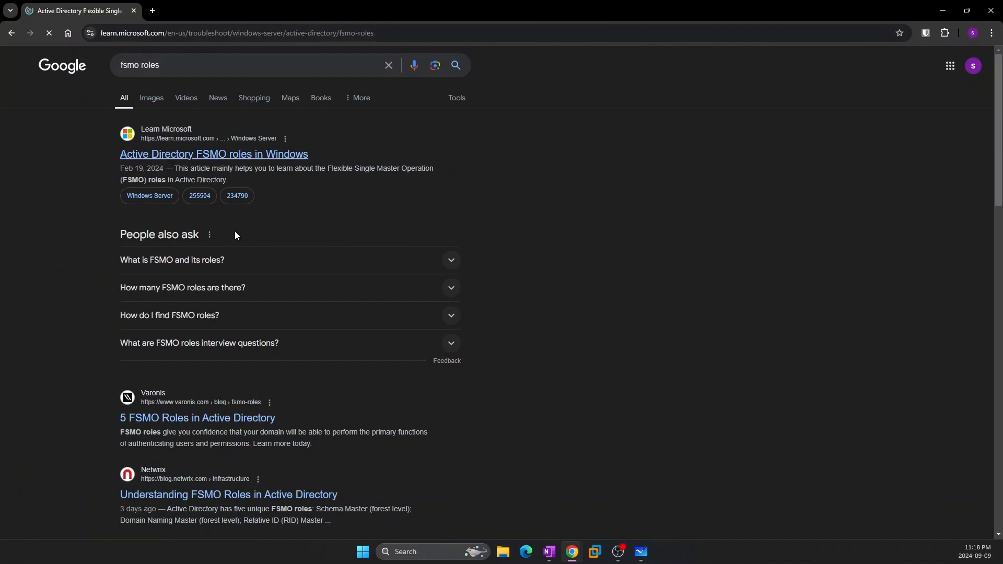
Highlight the five FSMO role names in the article, then close its window
{"action": "scroll", "coordinate": [310, 266], "scroll_direction": "down", "scroll_amount": 6}
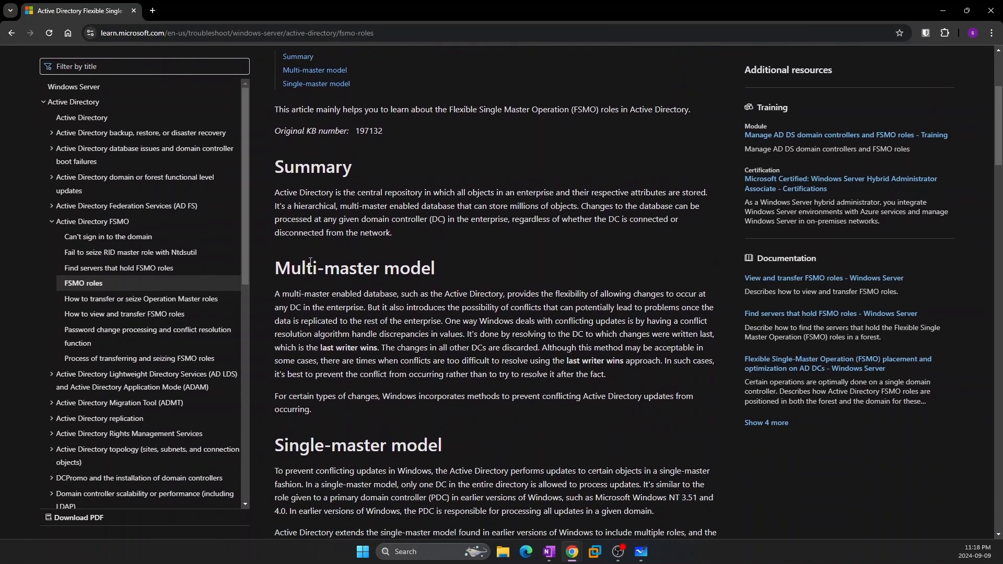
{"action": "scroll", "coordinate": [310, 267], "scroll_direction": "down", "scroll_amount": 5}
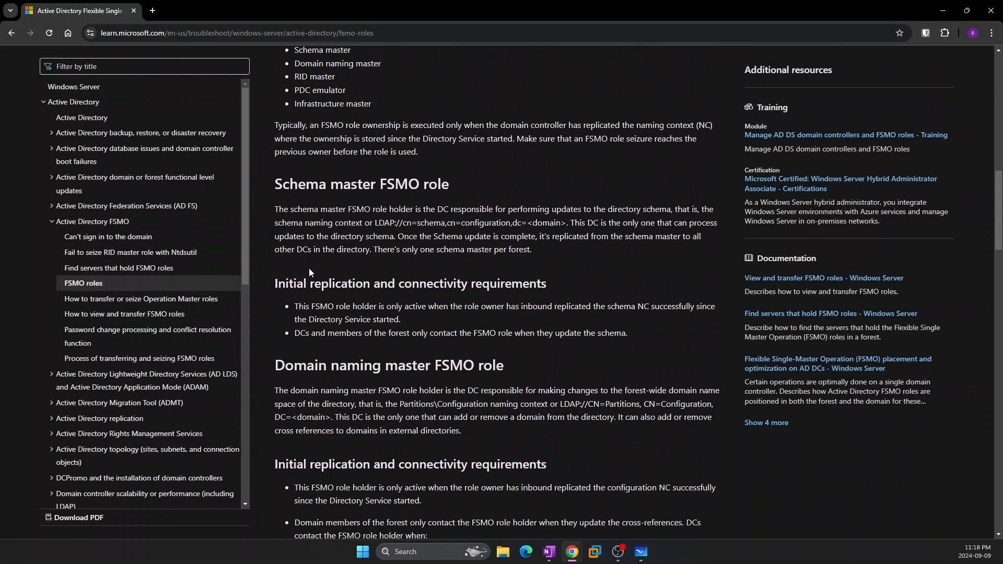
{"action": "scroll", "coordinate": [308, 268], "scroll_direction": "up", "scroll_amount": 6}
{"action": "scroll", "coordinate": [301, 226], "scroll_direction": "down", "scroll_amount": 5}
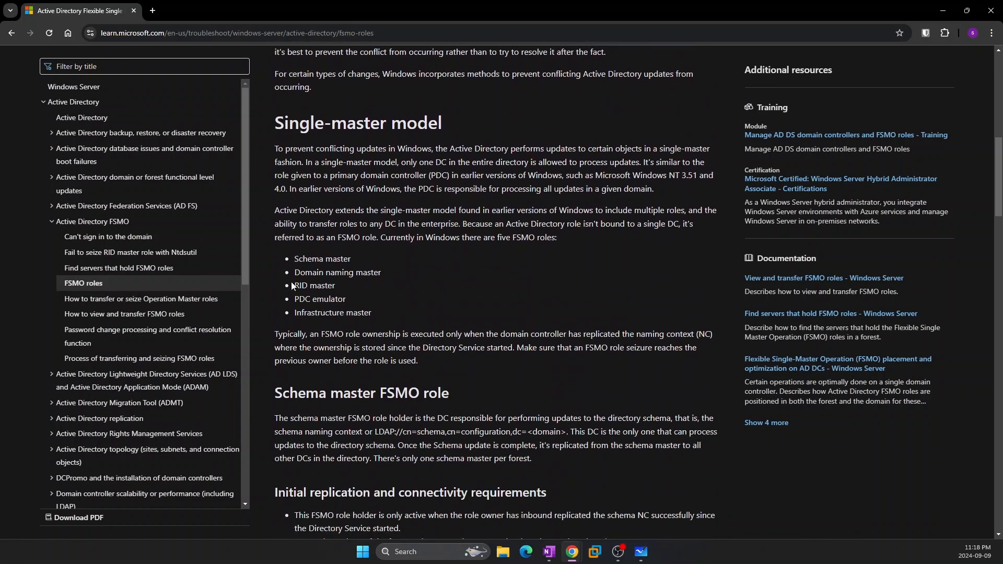
{"action": "left_click_drag", "start_coordinate": [293, 261], "coordinate": [357, 264]}
{"action": "left_click", "coordinate": [357, 263]}
{"action": "left_click_drag", "start_coordinate": [296, 279], "coordinate": [379, 276]}
{"action": "left_click_drag", "start_coordinate": [294, 286], "coordinate": [297, 259]}
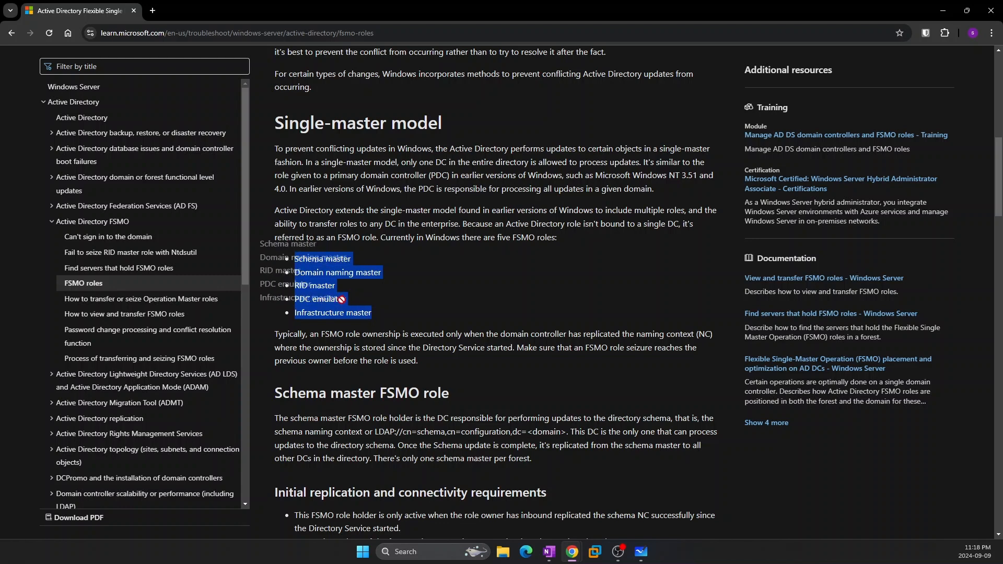
{"action": "left_click_drag", "start_coordinate": [375, 312], "coordinate": [291, 293]}
{"action": "left_click", "coordinate": [383, 300]}
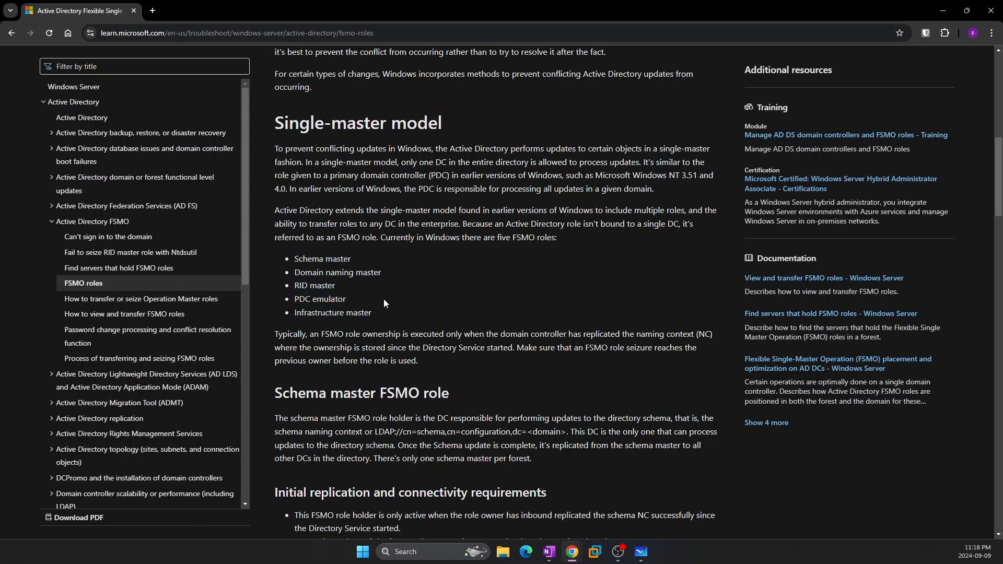
{"action": "left_click_drag", "start_coordinate": [375, 311], "coordinate": [288, 262]}
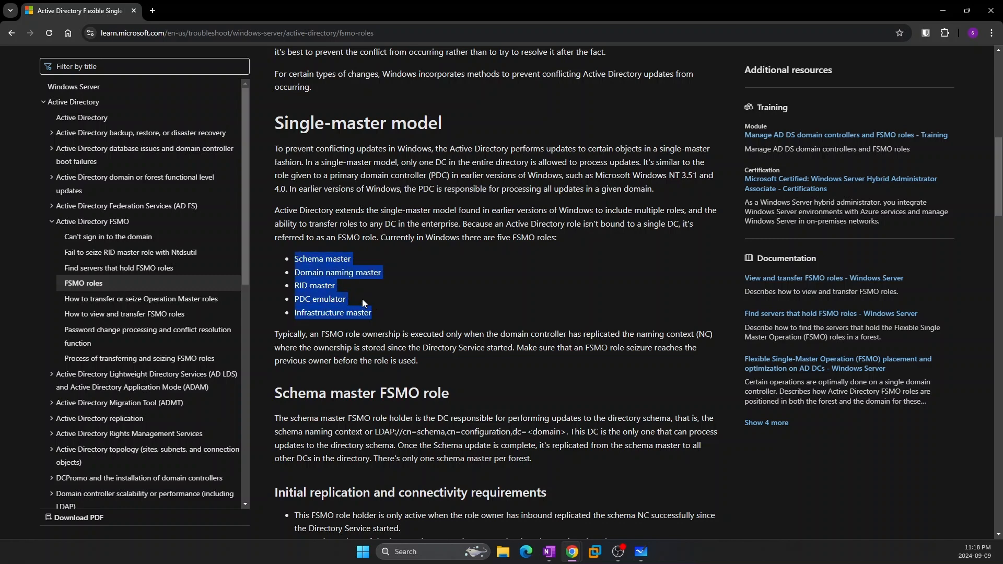
{"action": "left_click", "coordinate": [134, 10]}
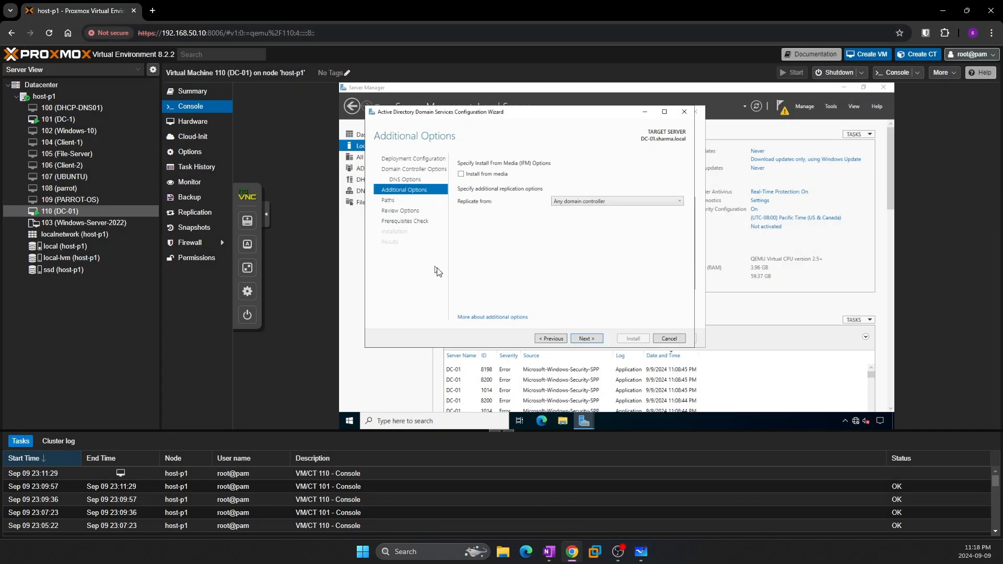
Set DC-01 to replicate from Any domain controller, keep default paths, and install
{"action": "left_click", "coordinate": [249, 270]}
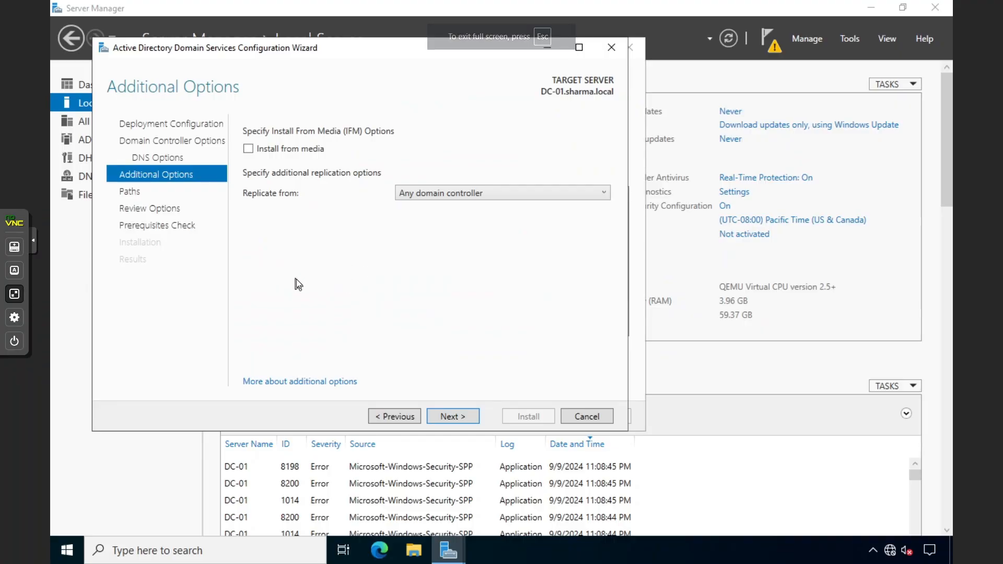
{"action": "left_click", "coordinate": [423, 195]}
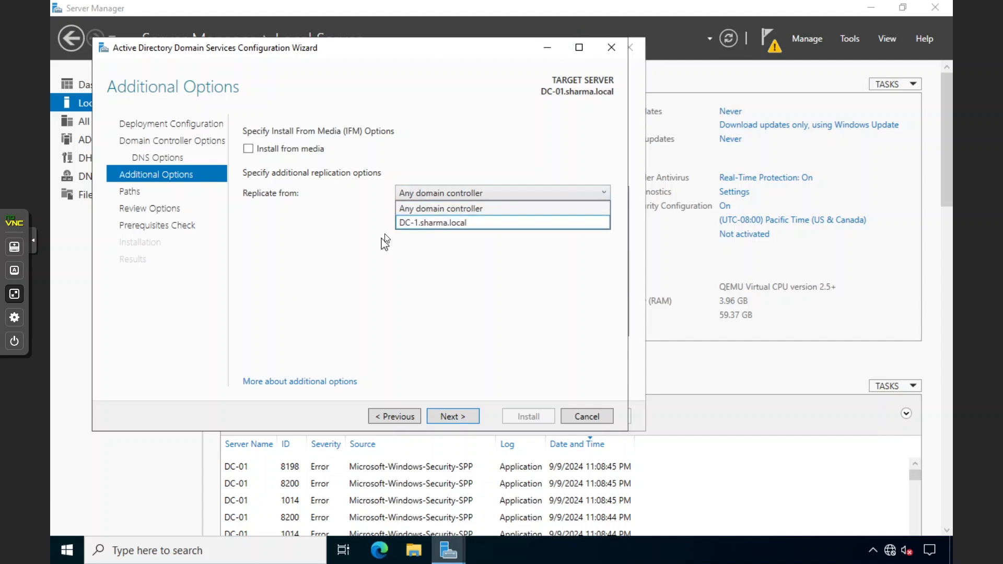
{"action": "left_click", "coordinate": [407, 208]}
{"action": "left_click", "coordinate": [459, 417]}
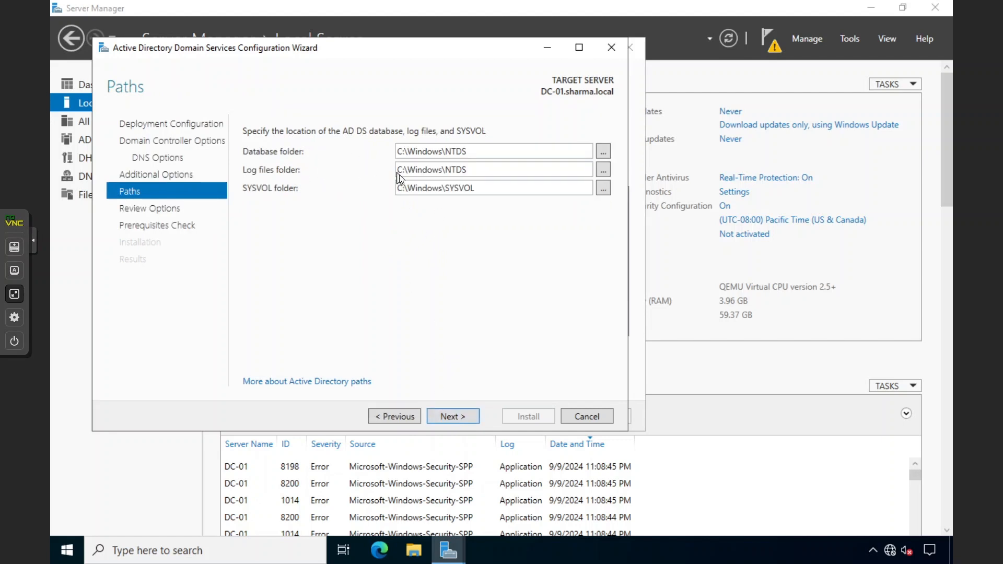
{"action": "left_click", "coordinate": [456, 420]}
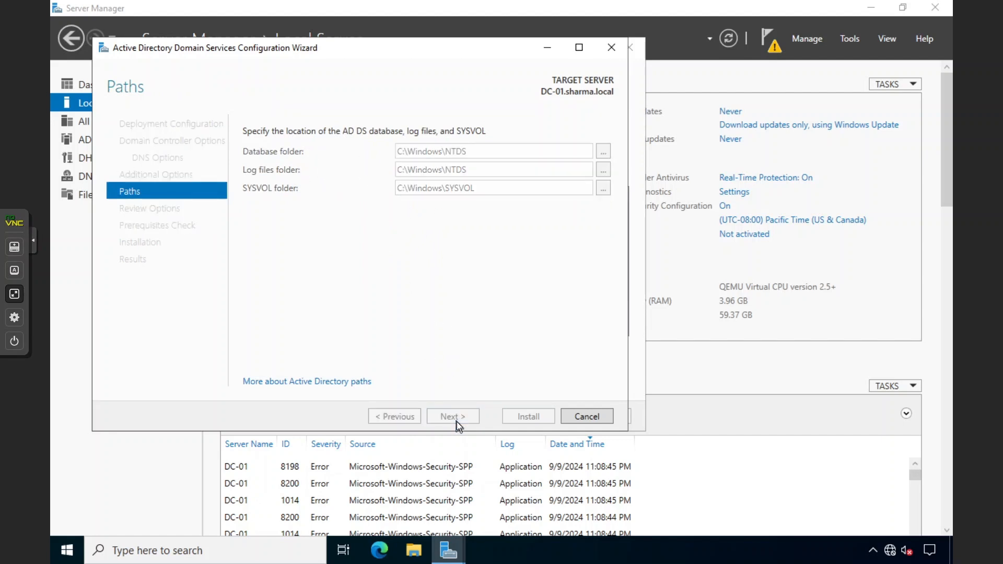
{"action": "left_click", "coordinate": [456, 420]}
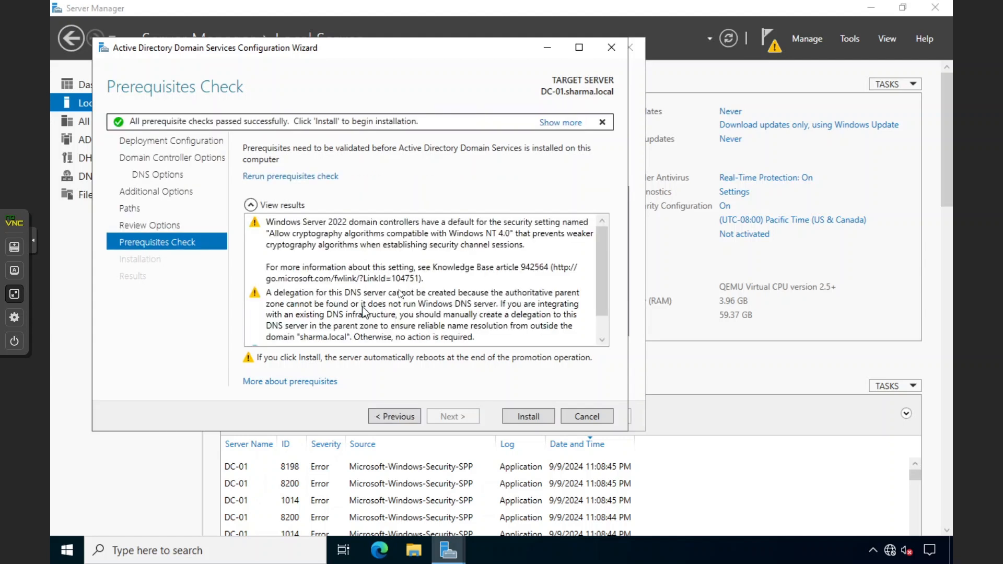
{"action": "left_click", "coordinate": [525, 415]}
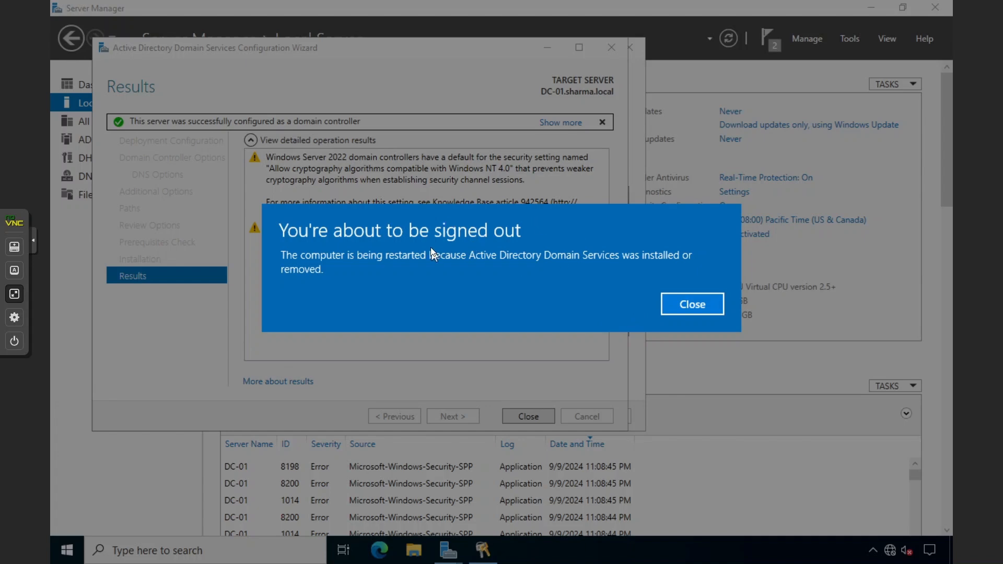
Dismiss the sign-out warning, close the AD DS wizards, and exit the full-screen console
{"action": "left_click", "coordinate": [681, 308]}
{"action": "left_click", "coordinate": [521, 417]}
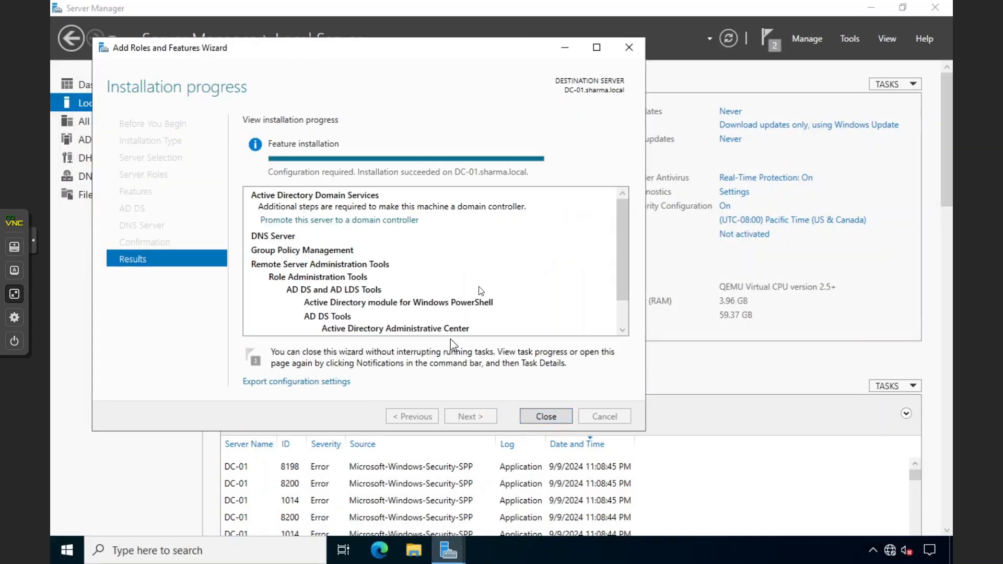
{"action": "left_click", "coordinate": [537, 415]}
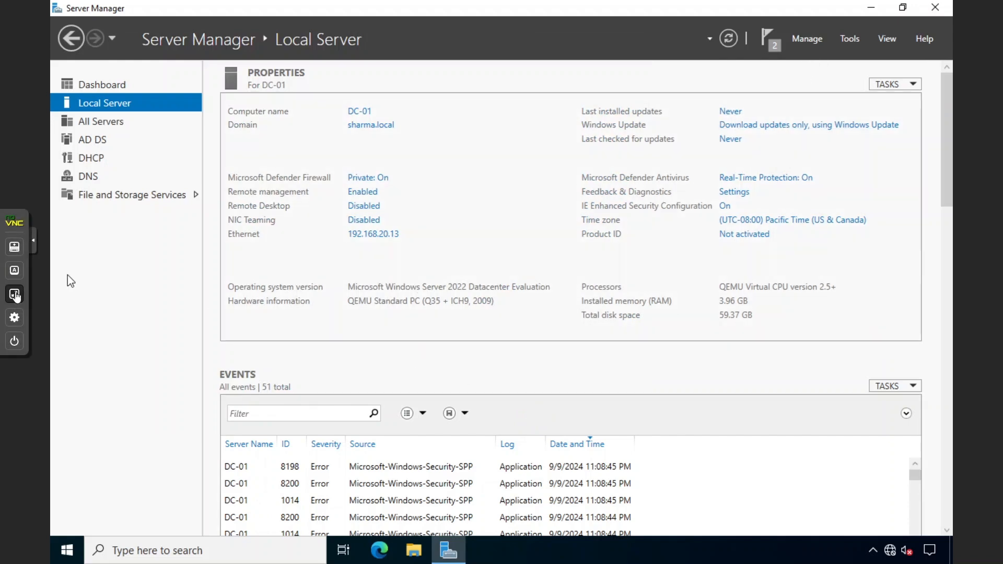
{"action": "left_click", "coordinate": [14, 294]}
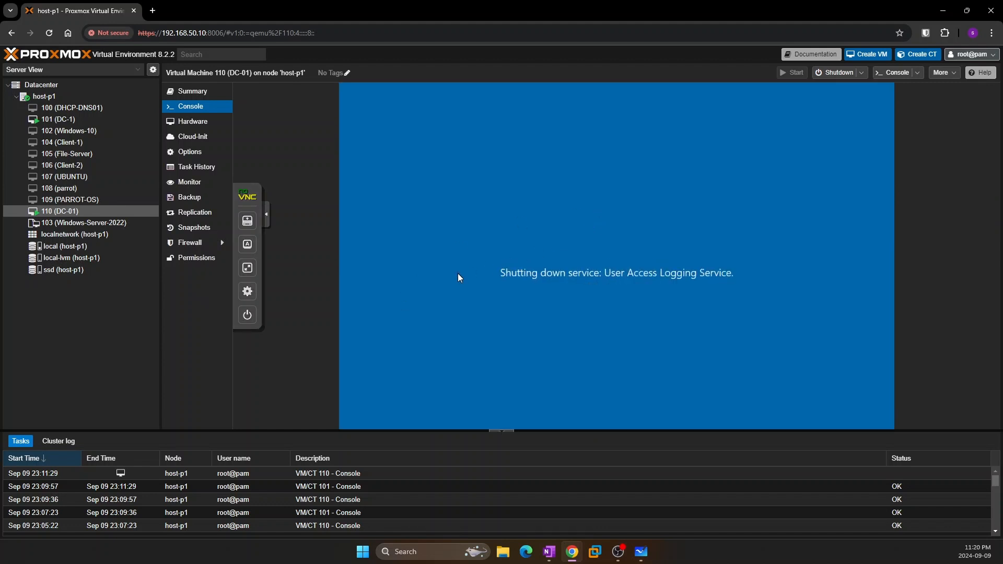
Open DC-1's console full screen, send Ctrl+Alt+Del, and enter the admin password
{"action": "left_click", "coordinate": [61, 123]}
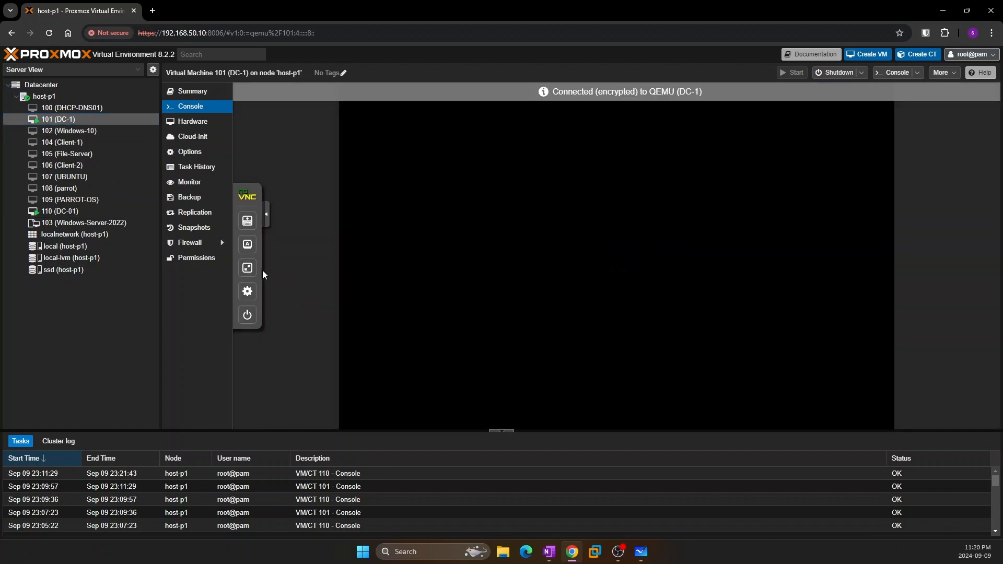
{"action": "left_click", "coordinate": [247, 268]}
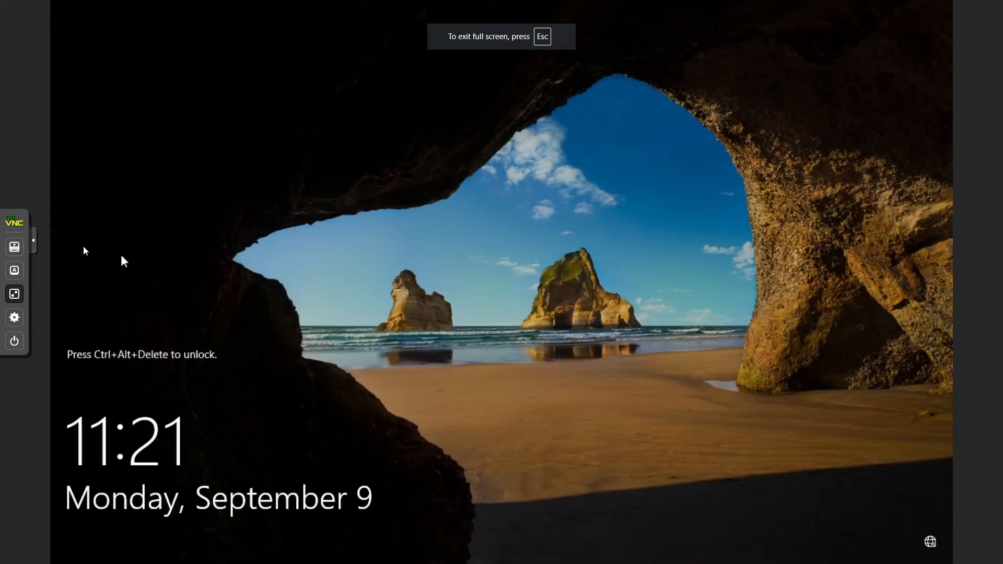
{"action": "left_click", "coordinate": [14, 270]}
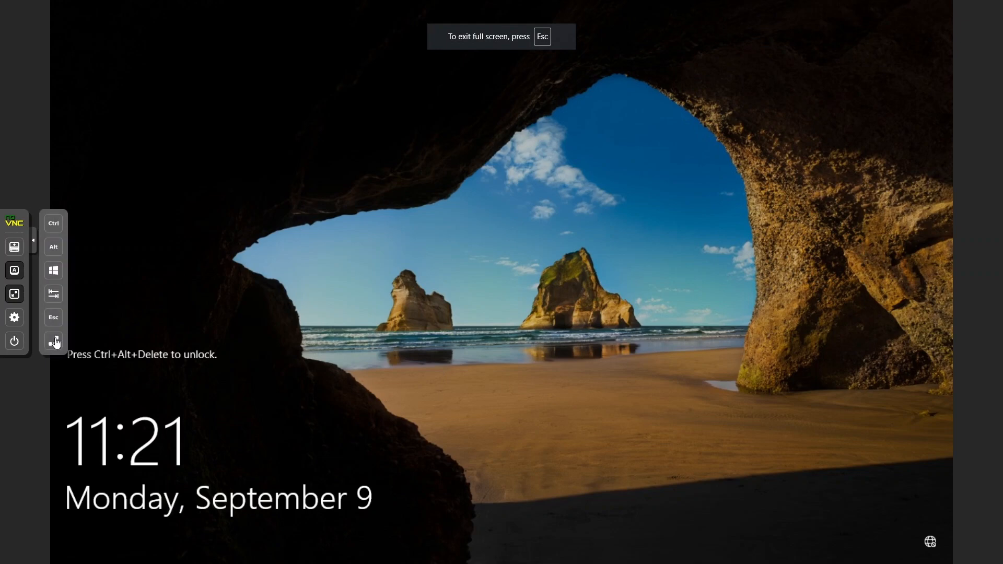
{"action": "left_click", "coordinate": [54, 341]}
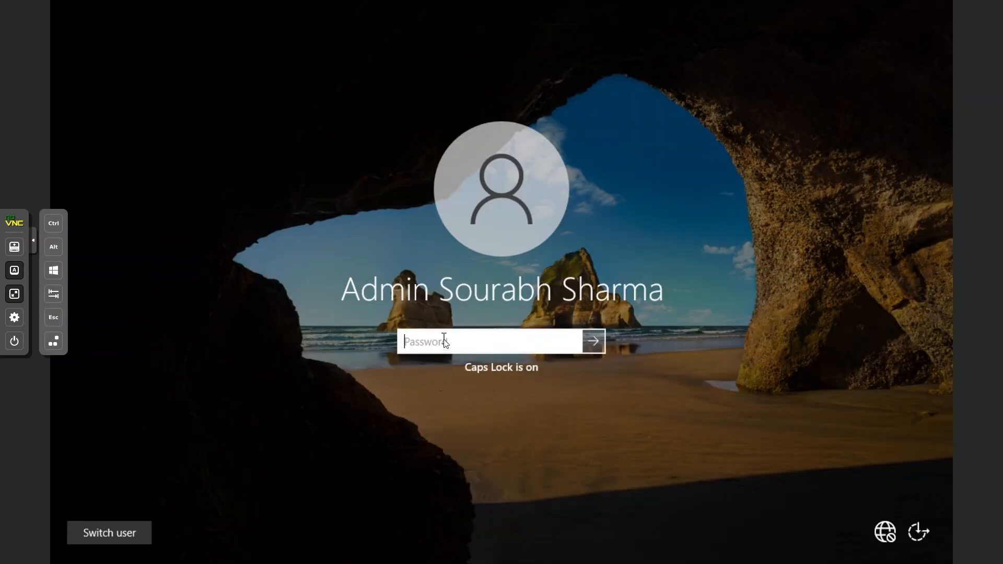
{"action": "type", "text": "••••••"}
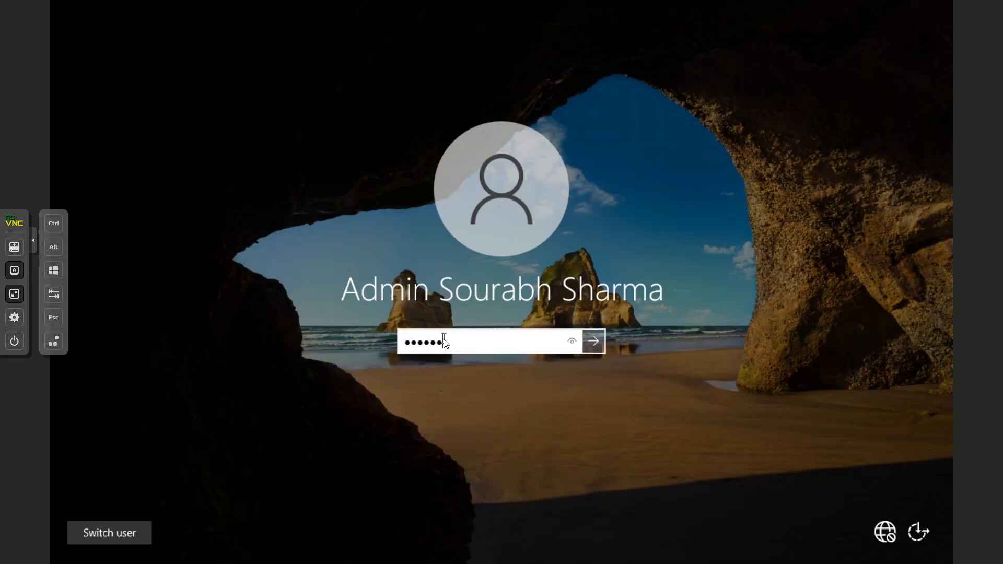
{"action": "type", "text": "••••"}
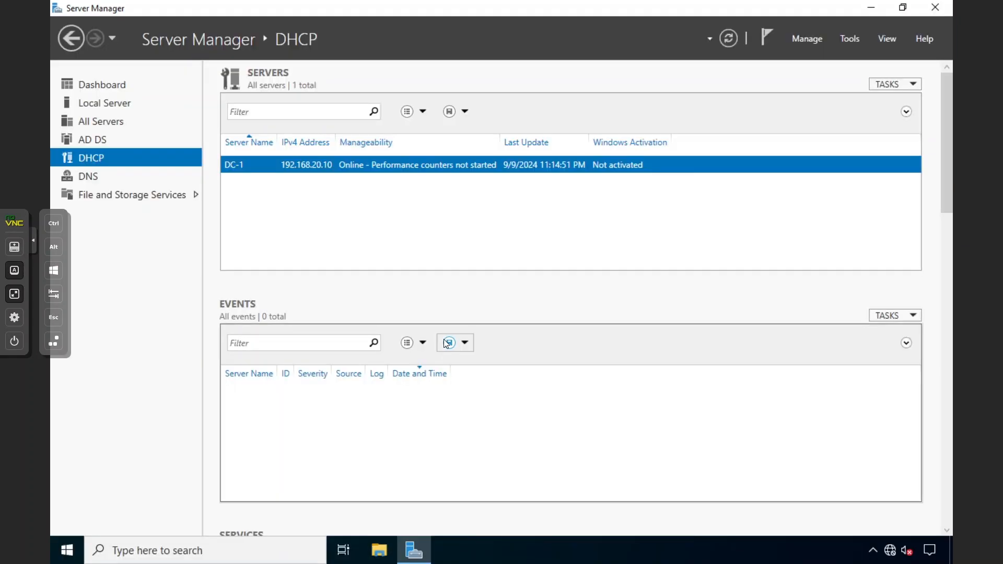
Hide the console side panel and launch Command Prompt on DC-1 by searching 'cmd'
{"action": "left_click", "coordinate": [34, 247]}
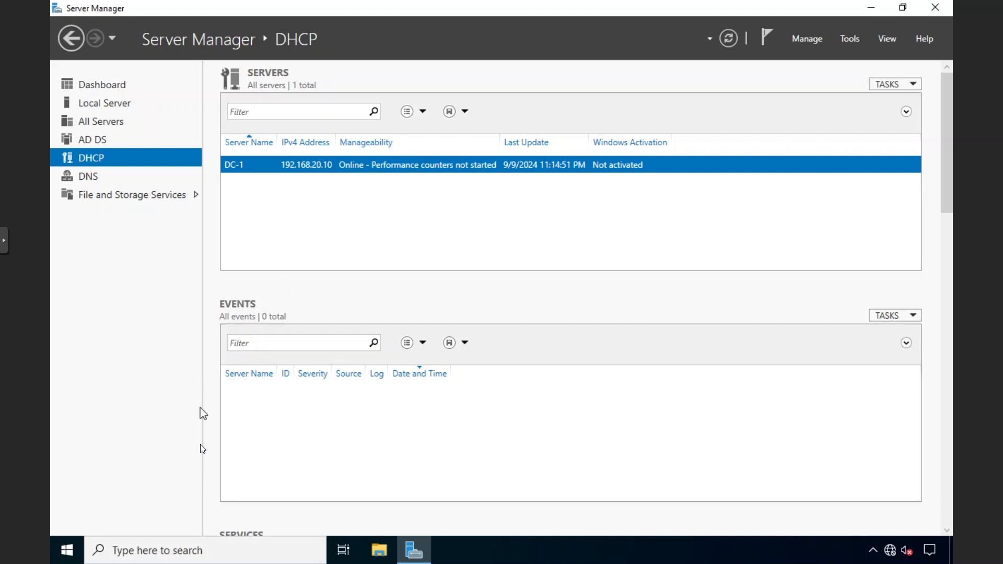
{"action": "left_click", "coordinate": [131, 549]}
{"action": "type", "text": "cmd"}
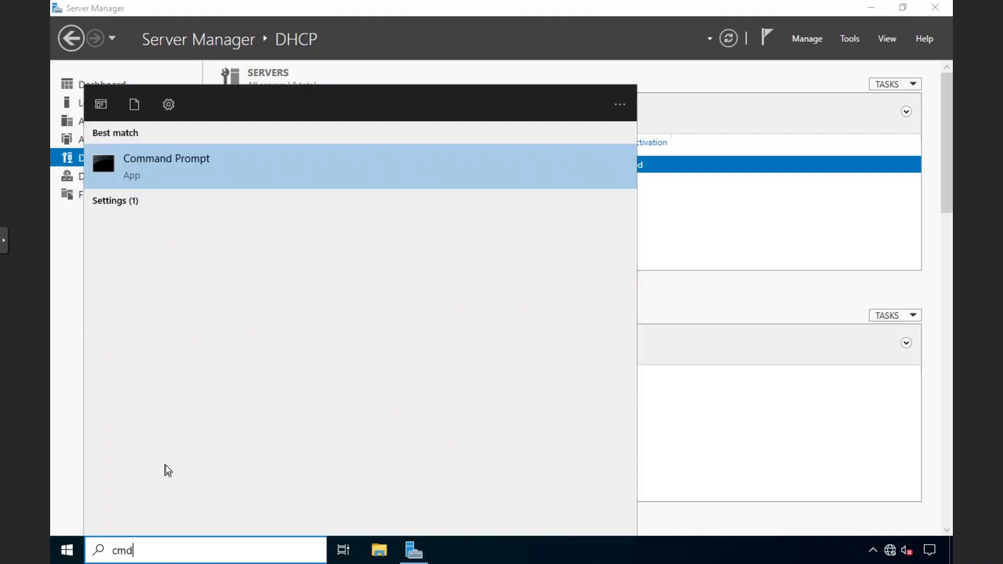
{"action": "key", "text": "Return"}
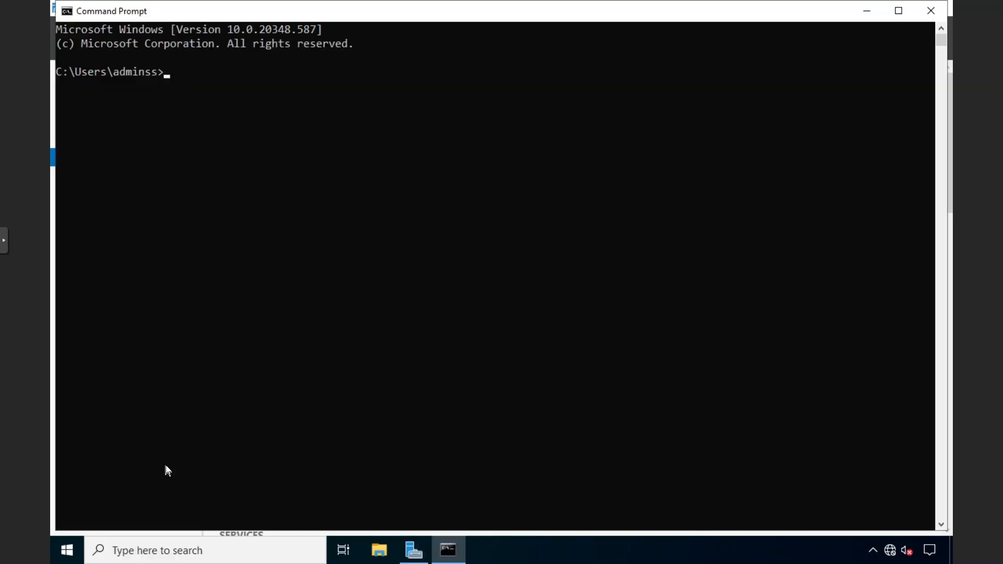
Set the Command Prompt font size to 20 in its Properties
{"action": "right_click", "coordinate": [265, 6]}
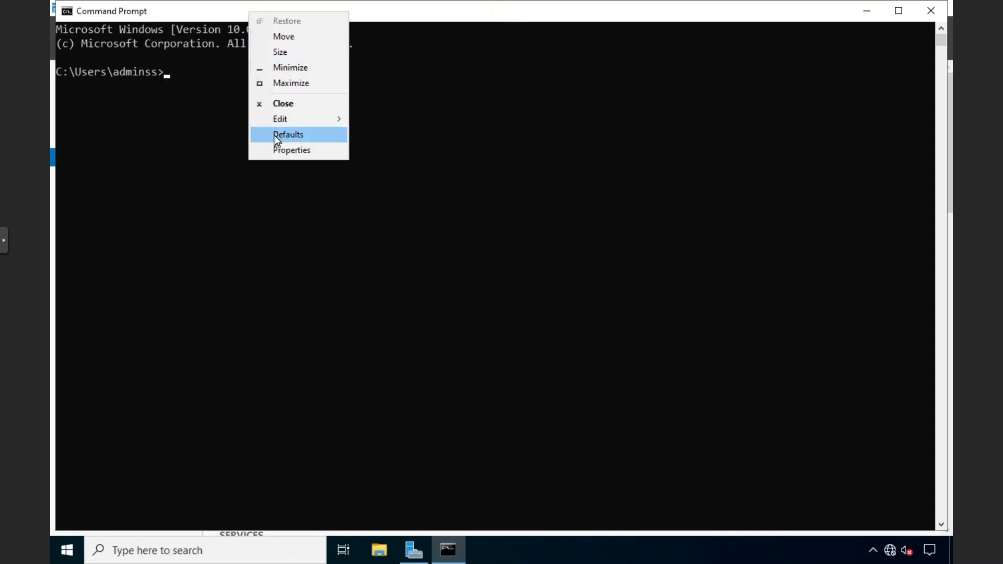
{"action": "left_click", "coordinate": [282, 150]}
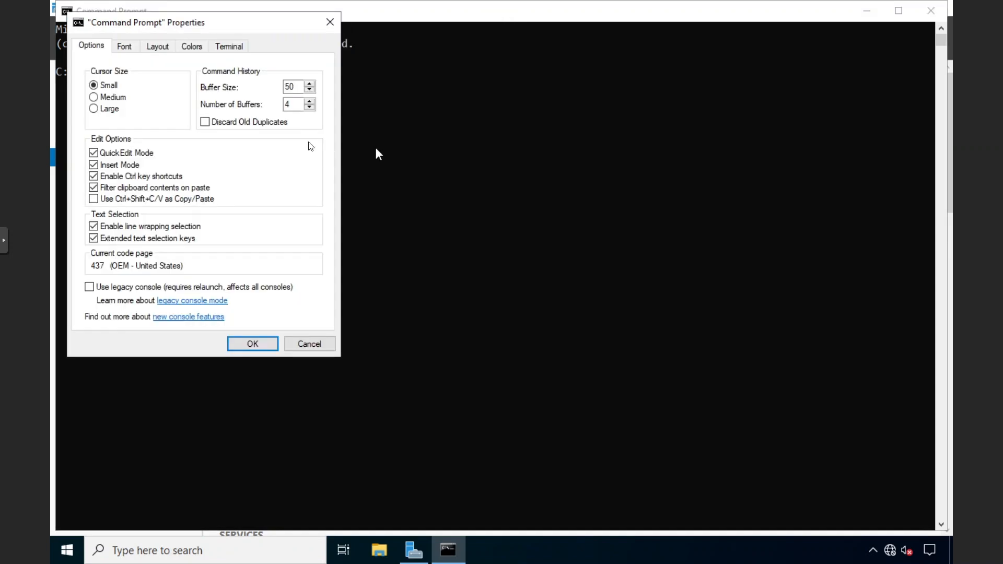
{"action": "left_click", "coordinate": [128, 49]}
{"action": "left_click", "coordinate": [95, 121]}
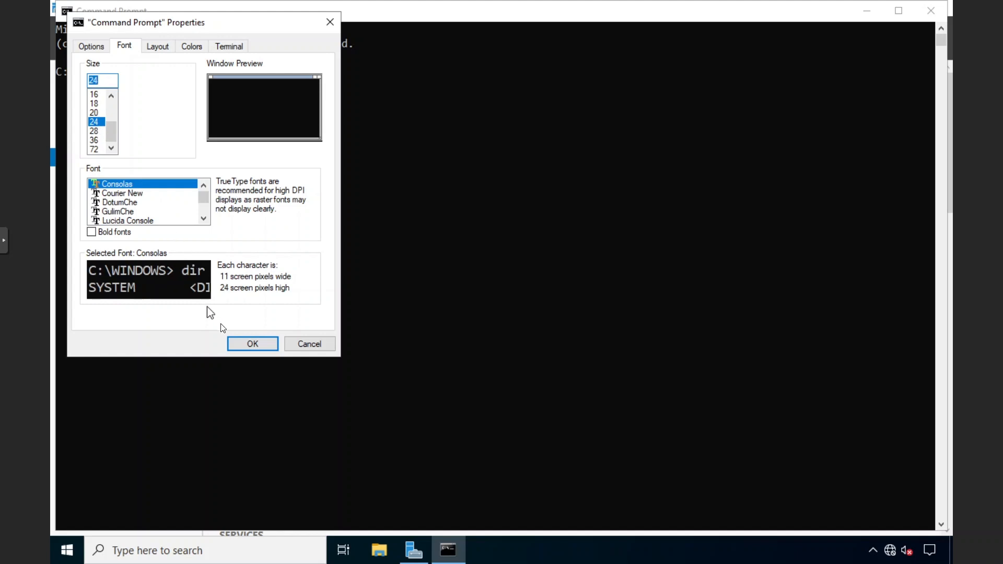
{"action": "left_click", "coordinate": [94, 112]}
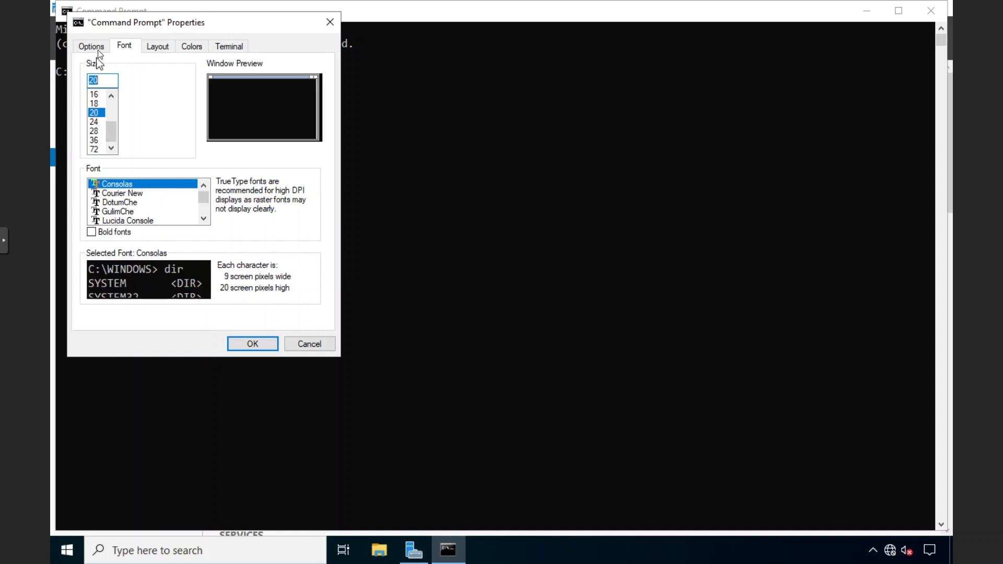
{"action": "left_click", "coordinate": [99, 52]}
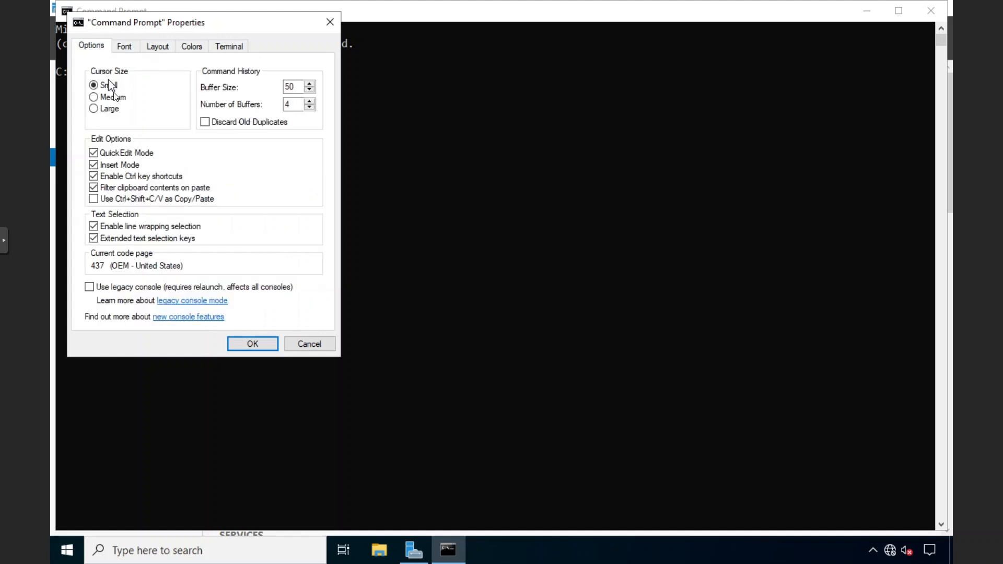
{"action": "left_click", "coordinate": [256, 343]}
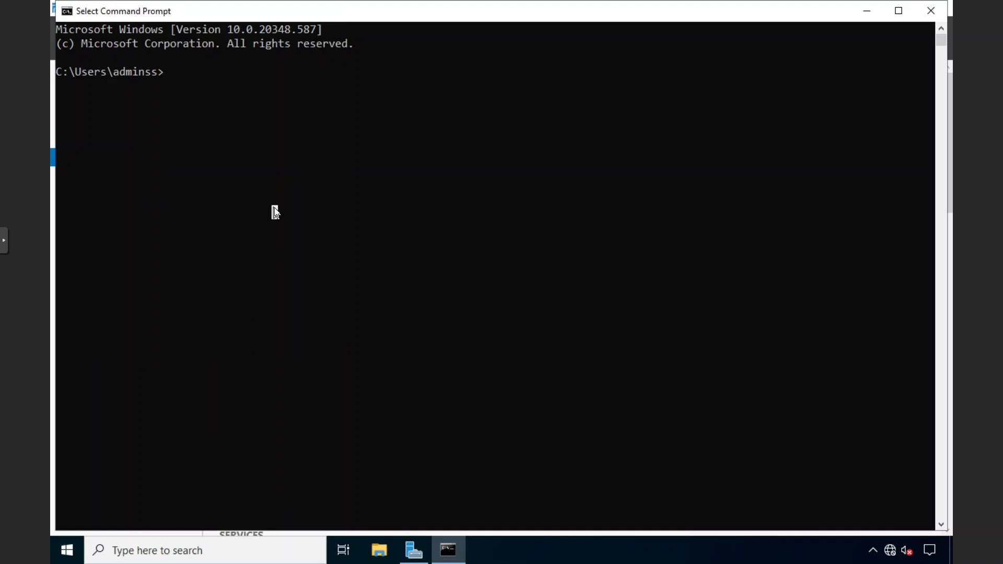
Run 'netdom query fsmo' and highlight the Schema master holder, DC-1.sharma.local
{"action": "type", "text": "netdom que"}
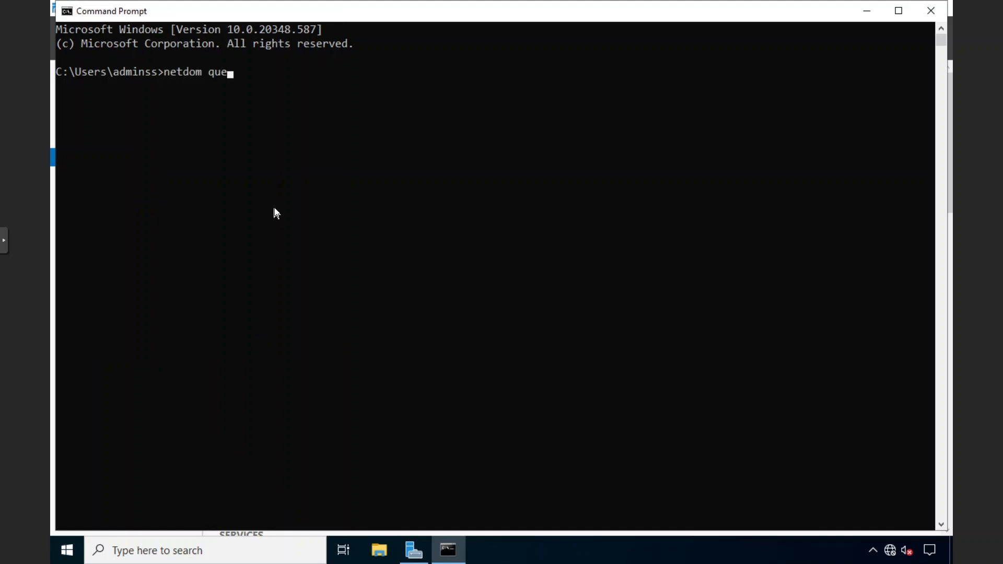
{"action": "type", "text": "ry fsmo"}
{"action": "key", "text": "Return"}
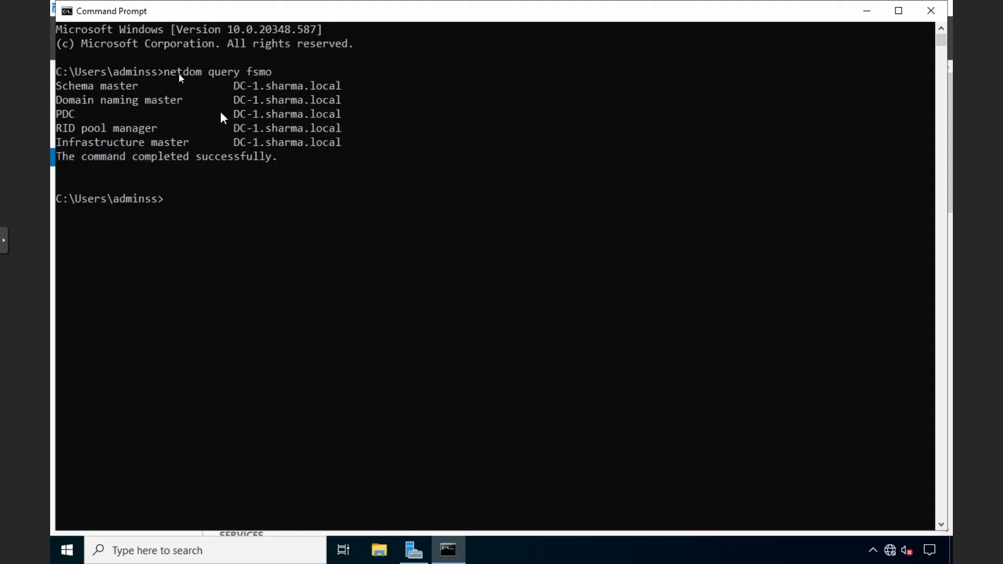
{"action": "left_click_drag", "start_coordinate": [58, 87], "coordinate": [138, 87]}
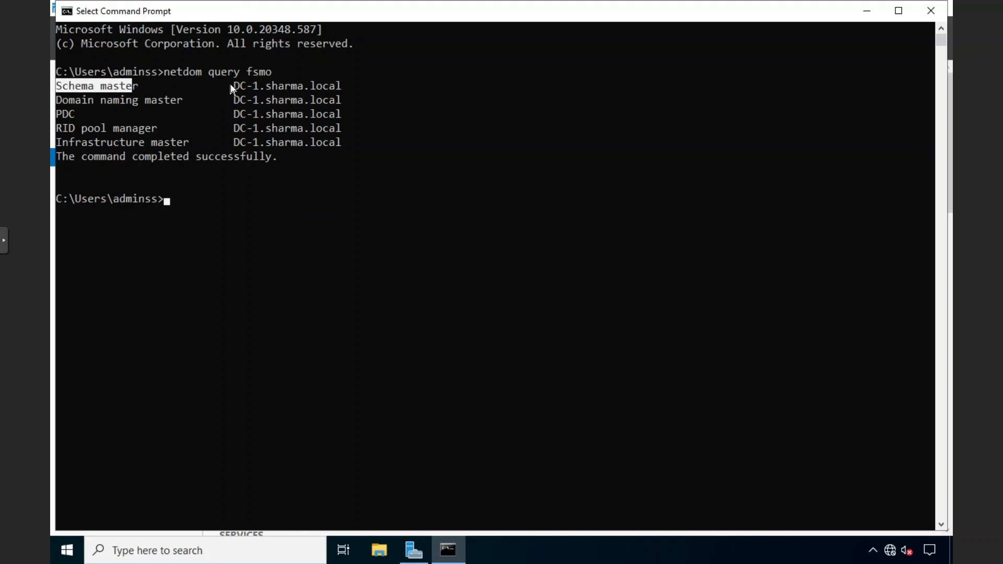
{"action": "left_click_drag", "start_coordinate": [230, 85], "coordinate": [335, 87]}
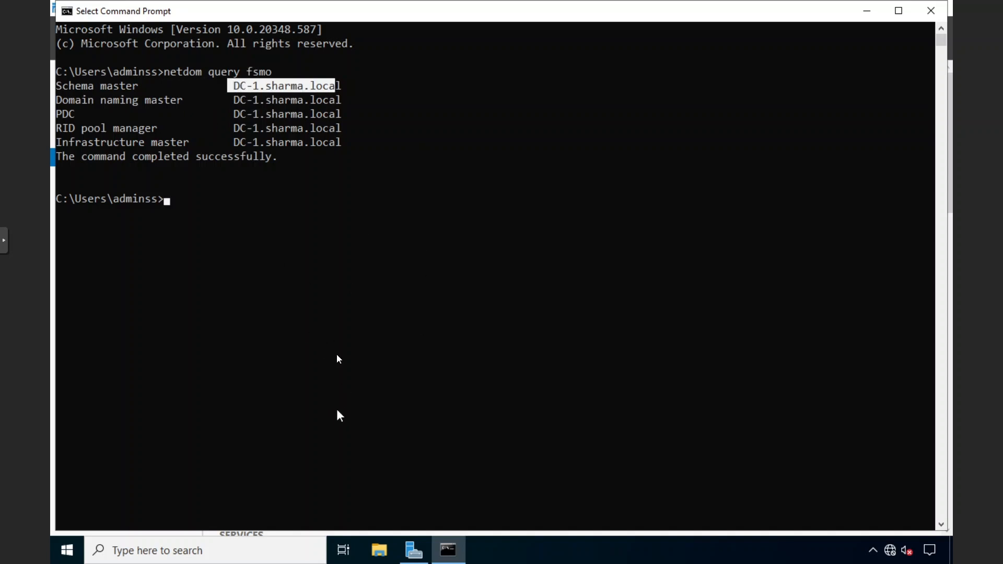
{"action": "left_click_drag", "start_coordinate": [302, 10], "coordinate": [336, 190]}
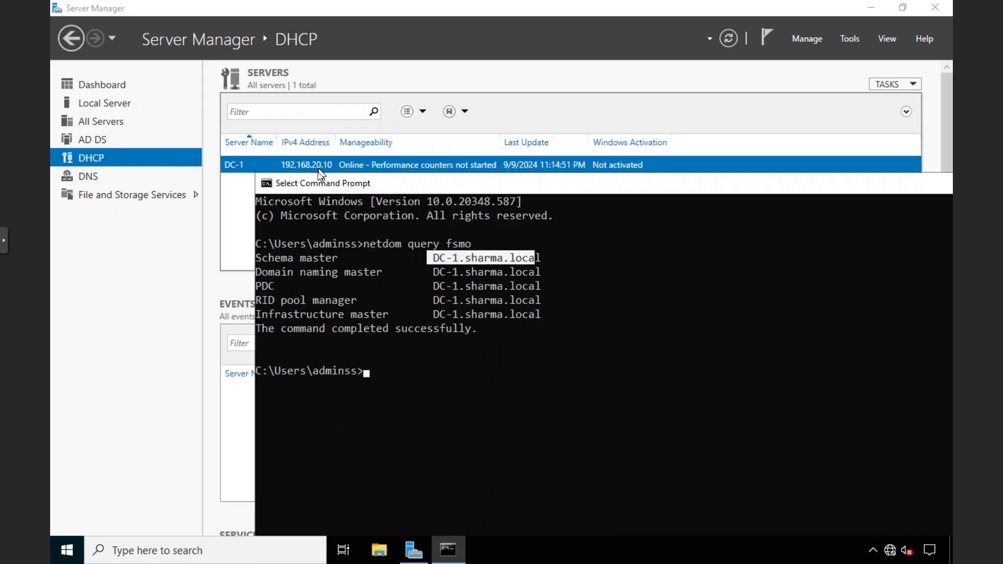
Maximize Command Prompt and highlight the Domain naming, PDC and RID pool entries on DC-1.sharma.local
{"action": "left_click", "coordinate": [135, 109]}
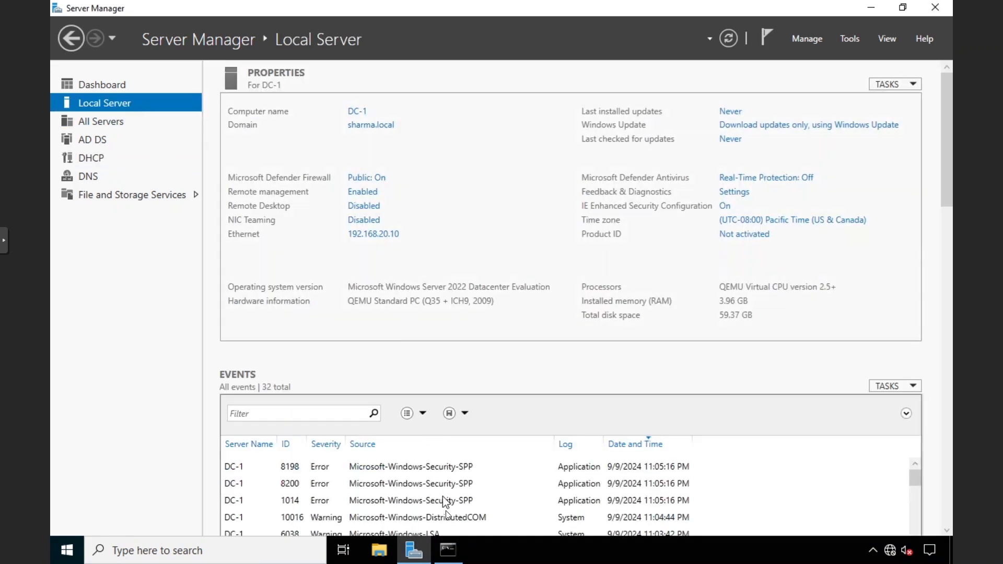
{"action": "left_click", "coordinate": [449, 550]}
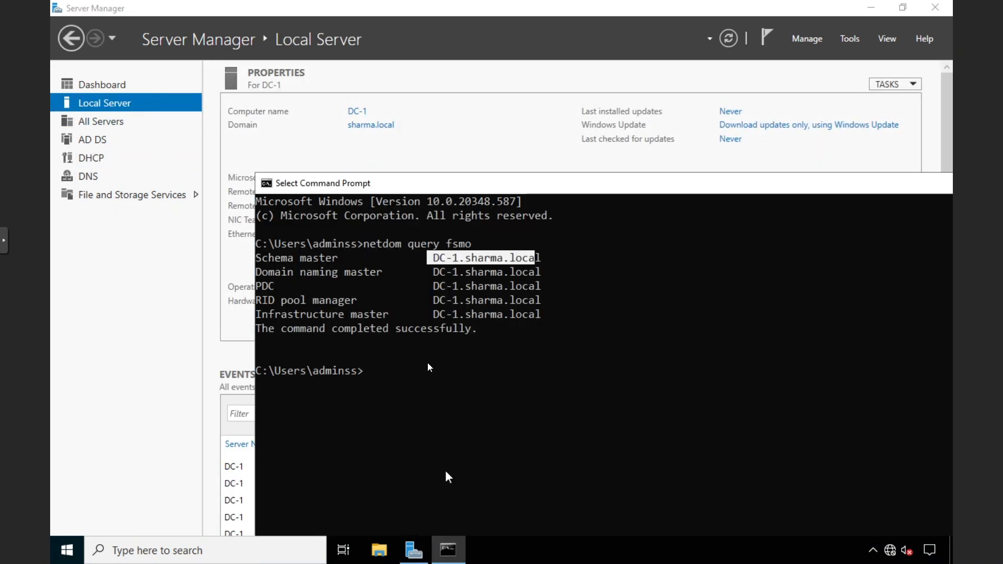
{"action": "double_click", "coordinate": [403, 184]}
{"action": "left_click_drag", "start_coordinate": [341, 136], "coordinate": [51, 76]}
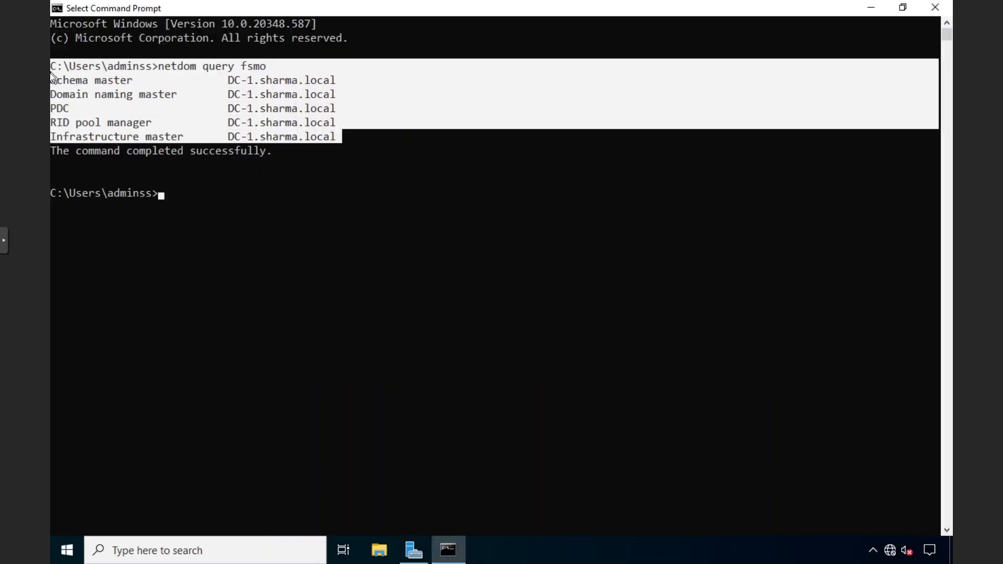
{"action": "left_click", "coordinate": [66, 80]}
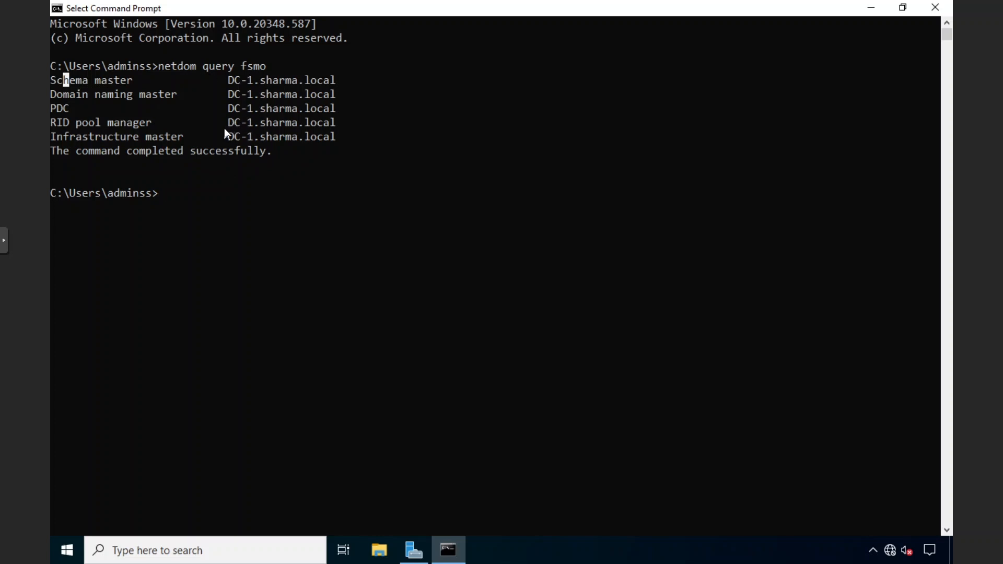
{"action": "left_click_drag", "start_coordinate": [55, 94], "coordinate": [134, 94]}
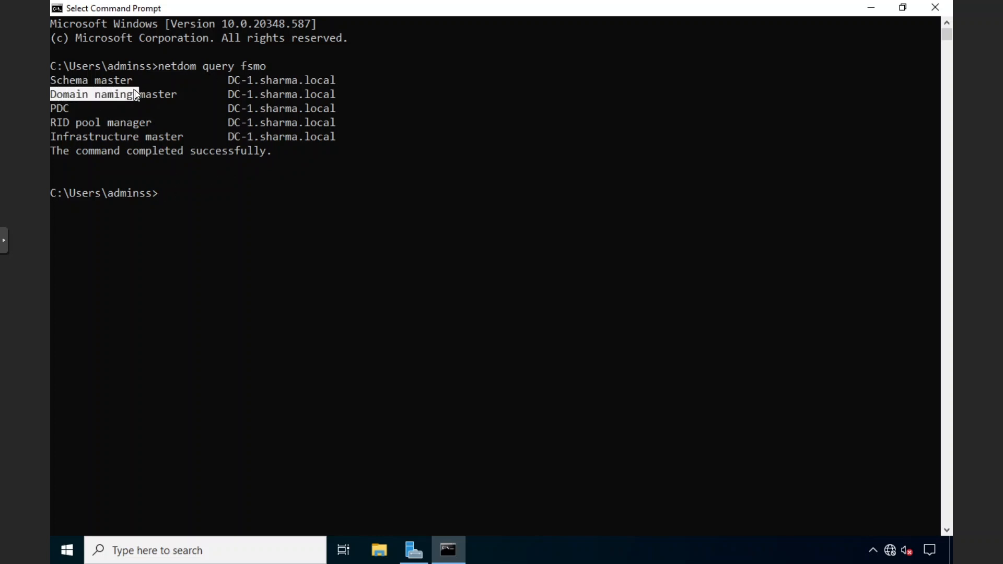
{"action": "left_click", "coordinate": [134, 95]}
{"action": "left_click_drag", "start_coordinate": [61, 105], "coordinate": [127, 124]}
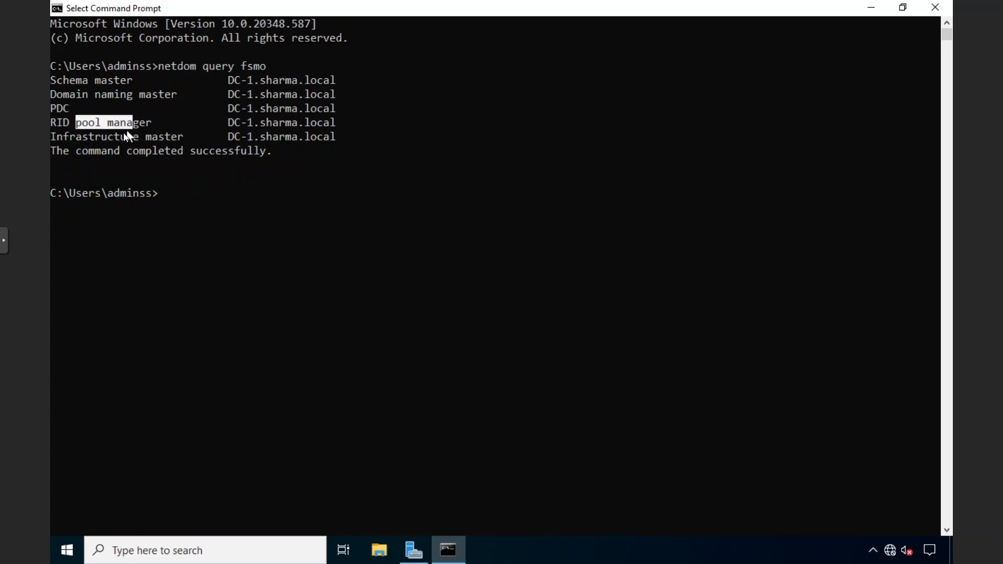
{"action": "left_click", "coordinate": [124, 136]}
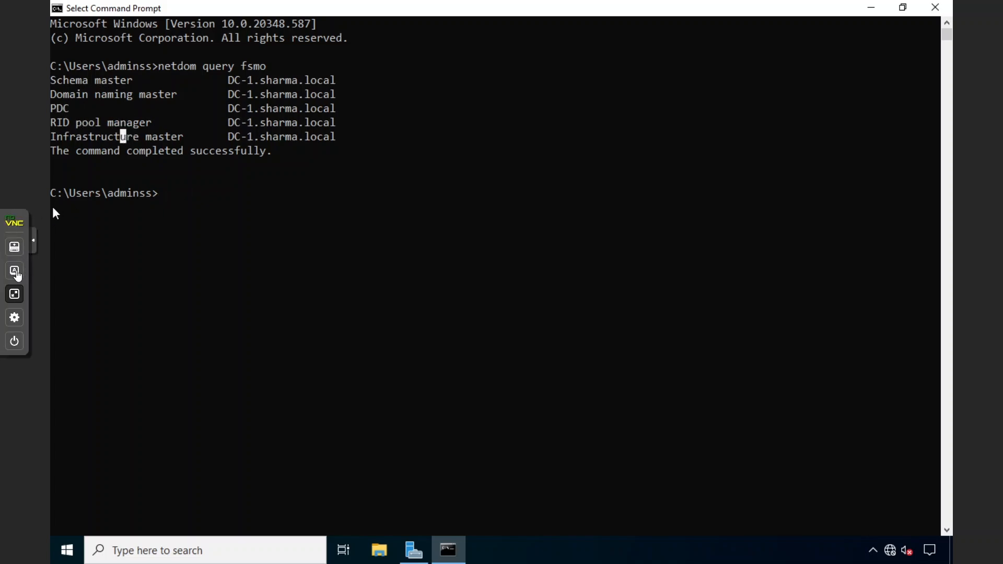
Leave full screen, switch to the DC-01 (VM 110) console and send the unlock key combination
{"action": "left_click", "coordinate": [19, 297]}
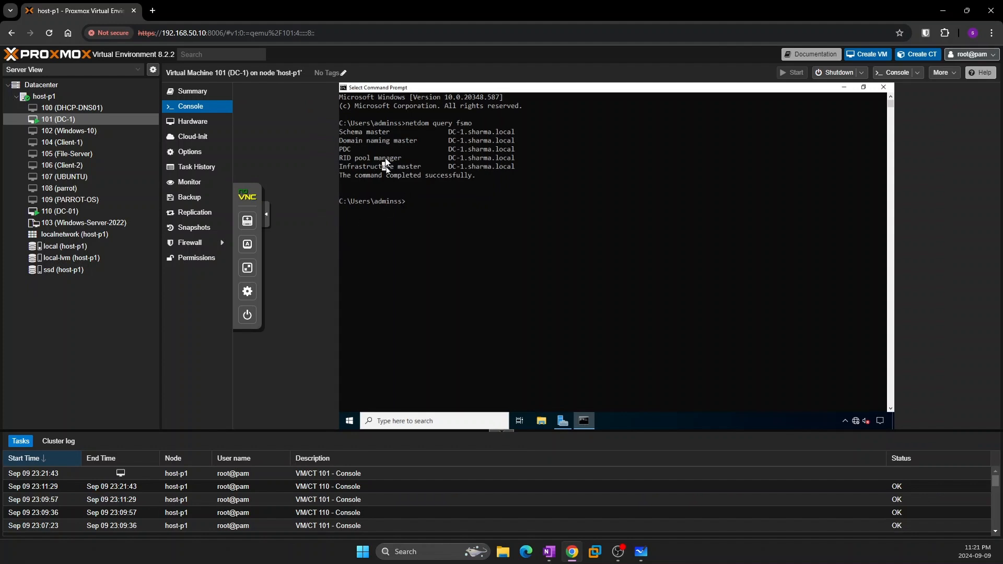
{"action": "left_click", "coordinate": [62, 211]}
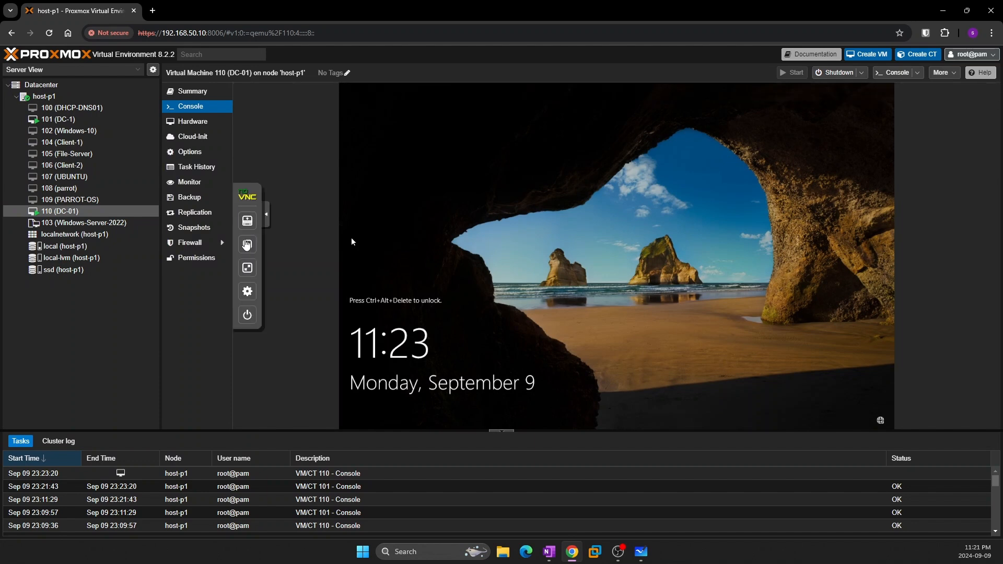
{"action": "left_click", "coordinate": [250, 247]}
{"action": "left_click", "coordinate": [286, 314]}
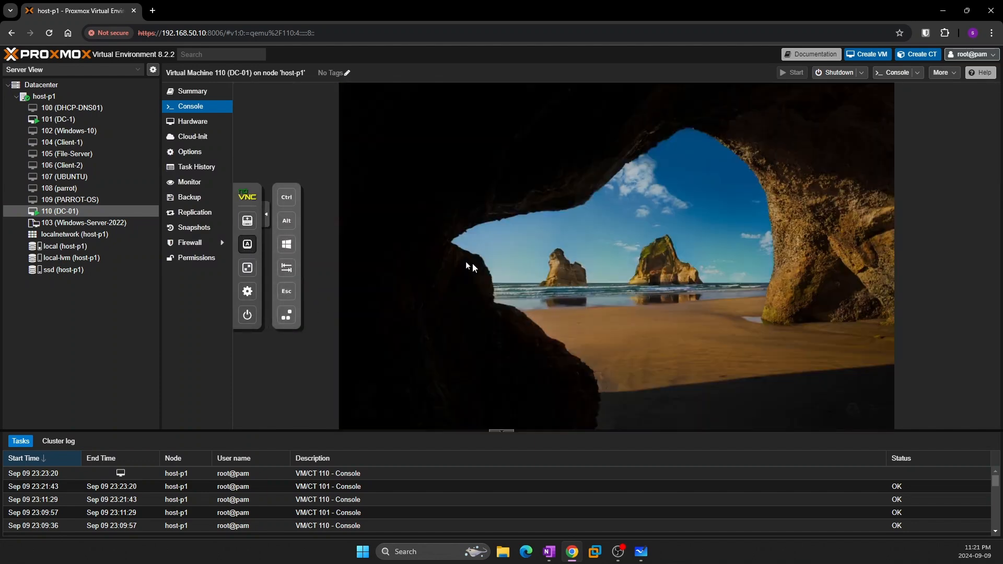
Sign in to DC-01 with the account password, retrying after the incorrect-password error
{"action": "type", "text": "AD"}
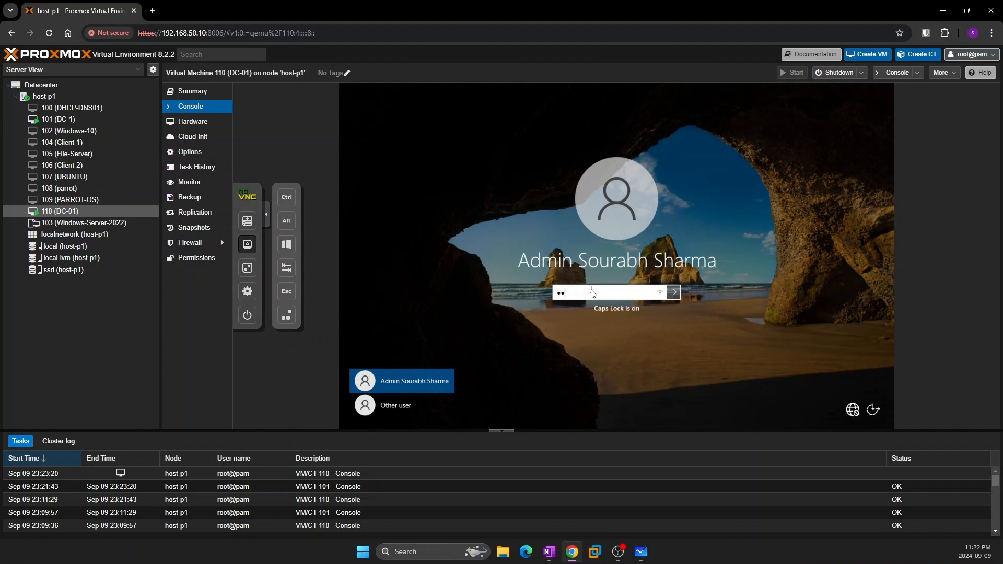
{"action": "type", "text": "••••••••••"}
{"action": "key", "text": "Return"}
{"action": "left_click", "coordinate": [606, 301]}
{"action": "type", "text": "•••"}
{"action": "key", "text": "Return"}
{"action": "type", "text": "•••"}
{"action": "key", "text": "Return"}
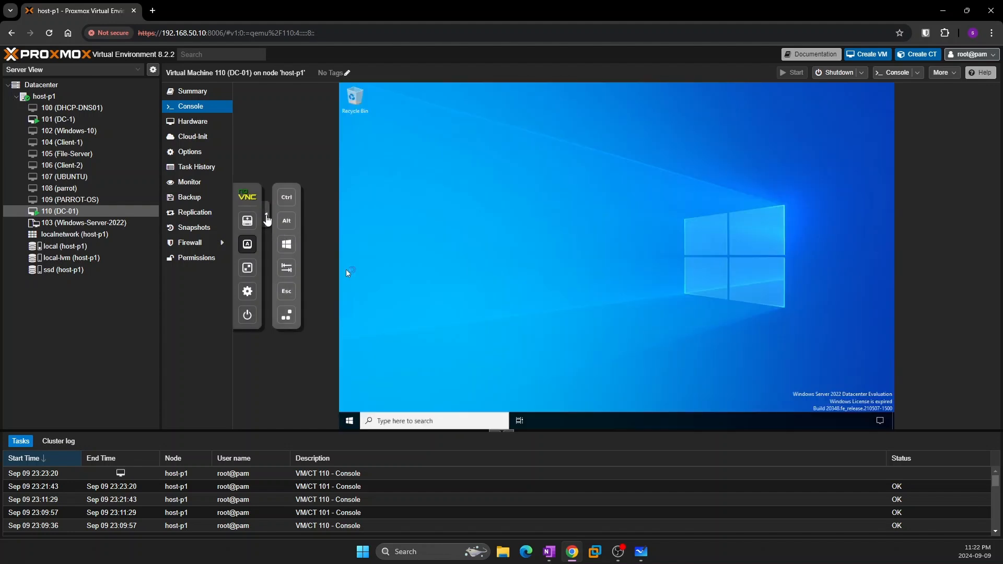
Switch the DC-01 console to full screen
{"action": "left_click", "coordinate": [267, 220]}
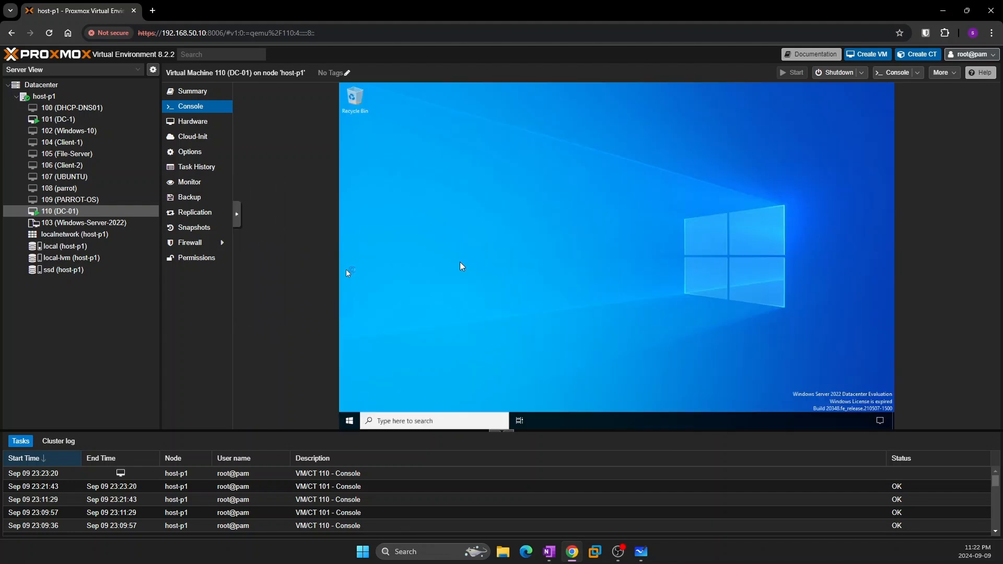
{"action": "left_click", "coordinate": [242, 217]}
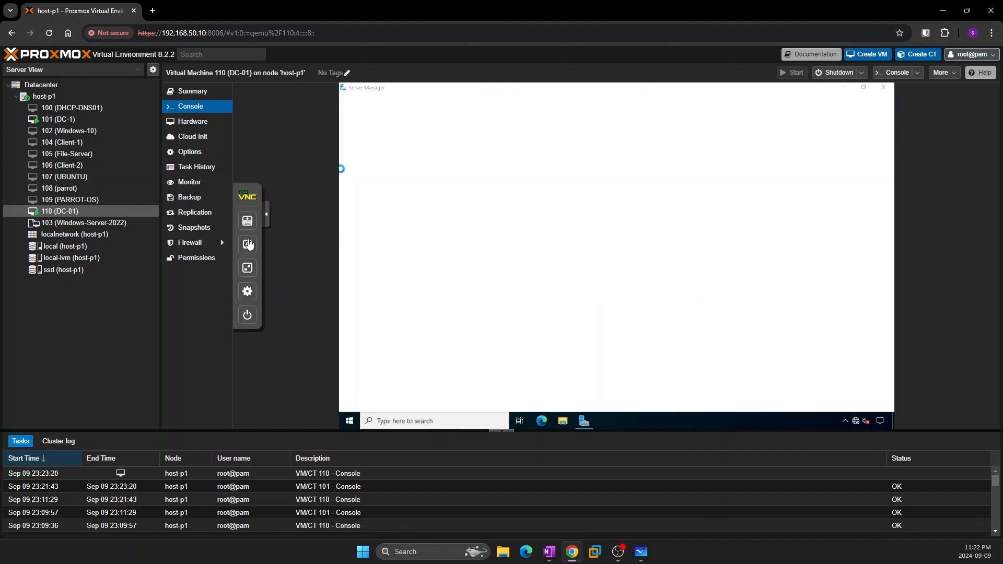
{"action": "left_click", "coordinate": [248, 270]}
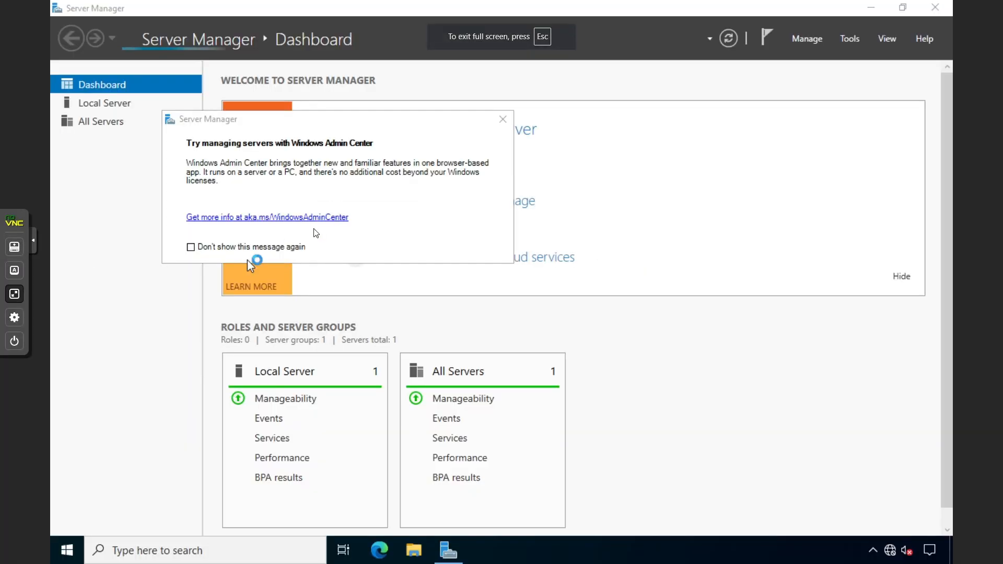
Dismiss the Windows Admin Center prompt, then launch Active Directory Users and Computers maximized
{"action": "left_click", "coordinate": [503, 119]}
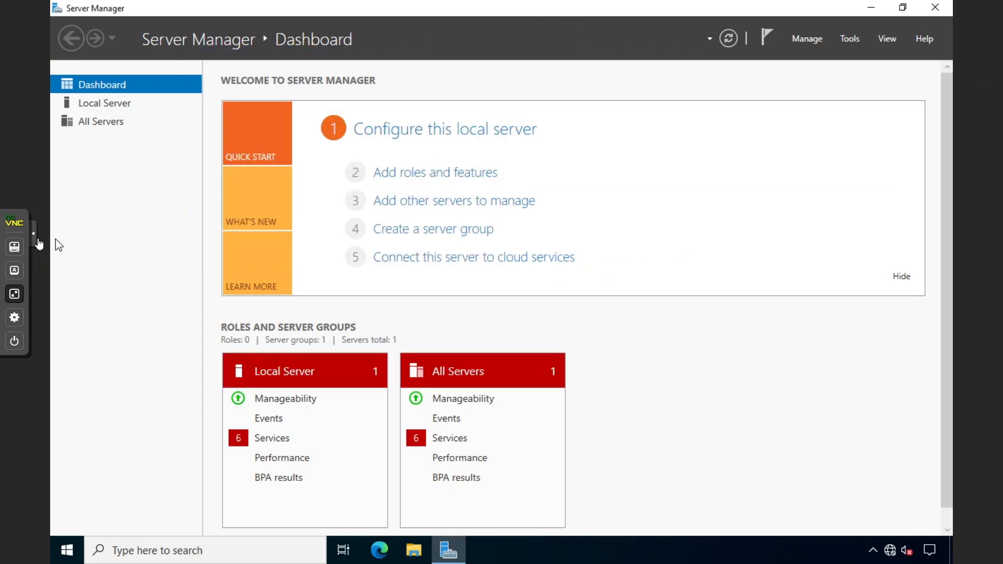
{"action": "left_click", "coordinate": [35, 240]}
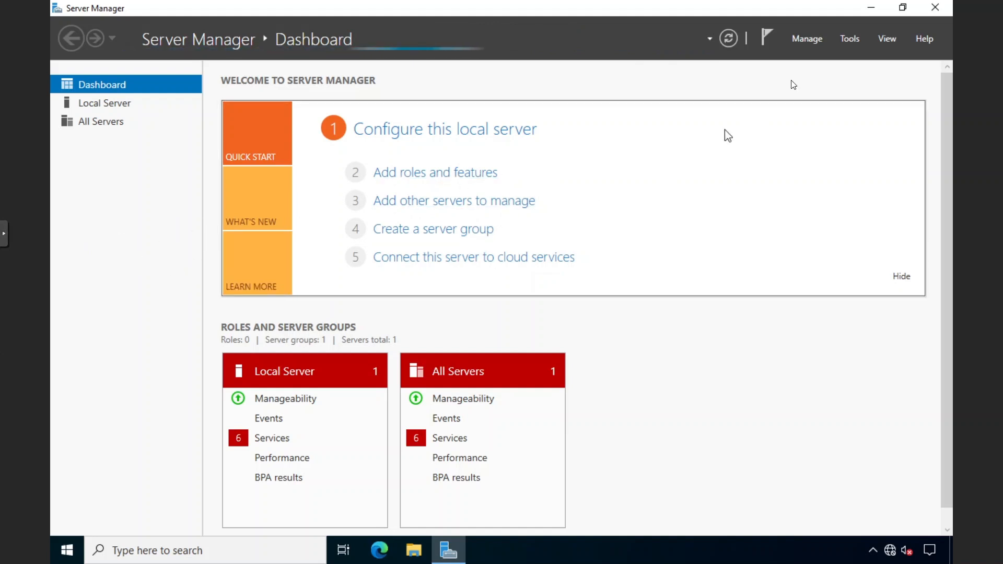
{"action": "left_click", "coordinate": [851, 39]}
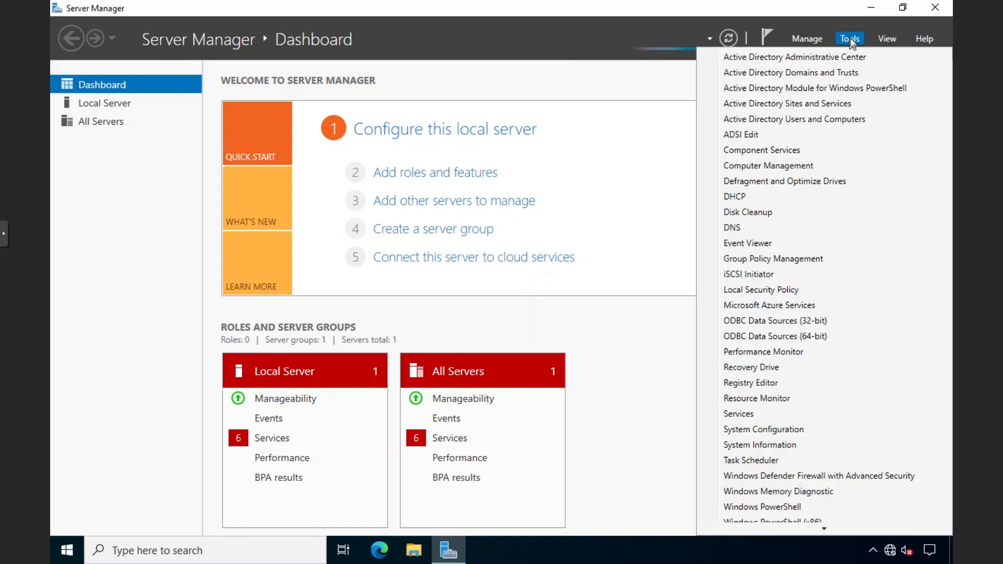
{"action": "left_click", "coordinate": [791, 119]}
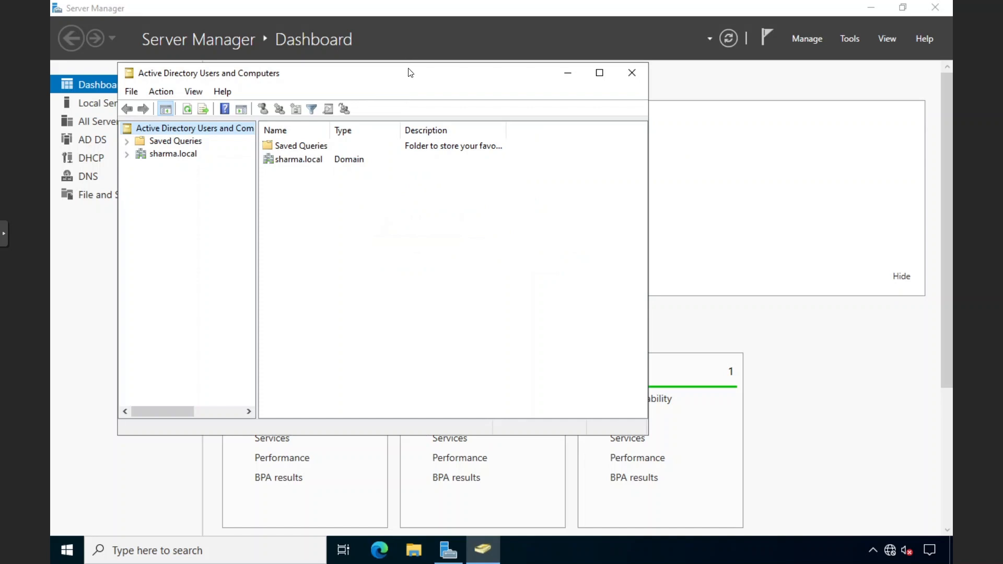
{"action": "double_click", "coordinate": [397, 71]}
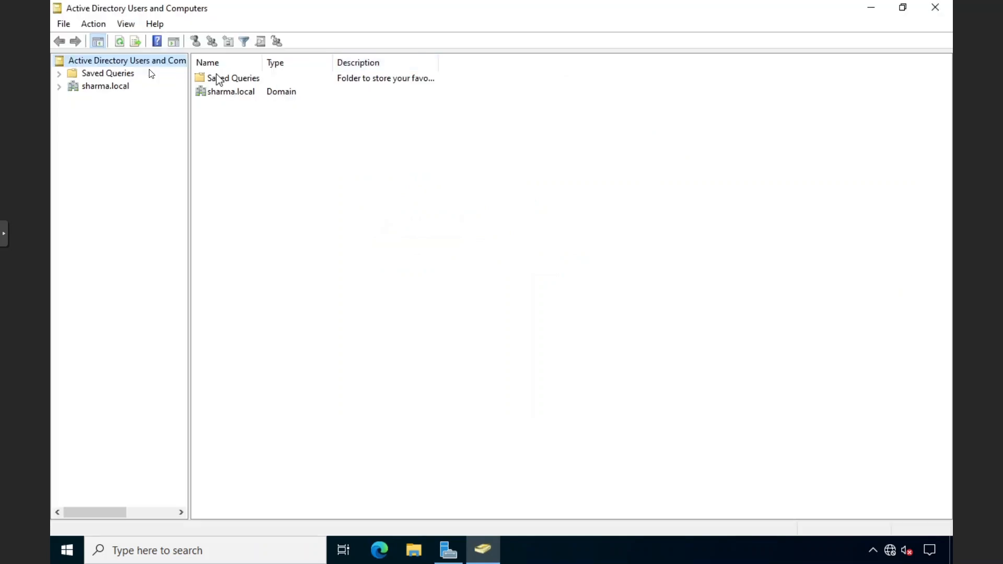
Select the sharma.local domain and bring up its context menu
{"action": "right_click", "coordinate": [105, 61]}
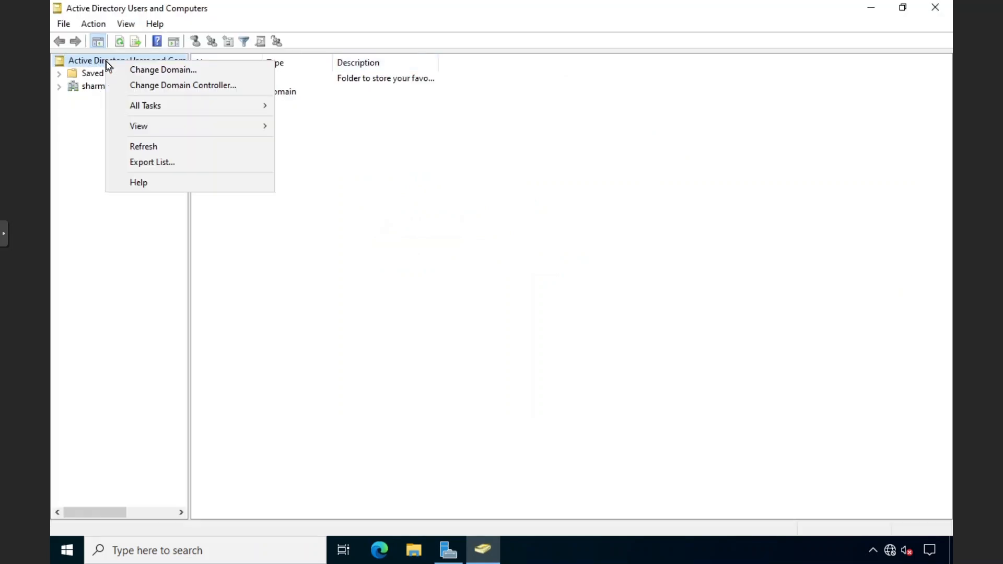
{"action": "left_click", "coordinate": [90, 107]}
{"action": "left_click", "coordinate": [97, 87]}
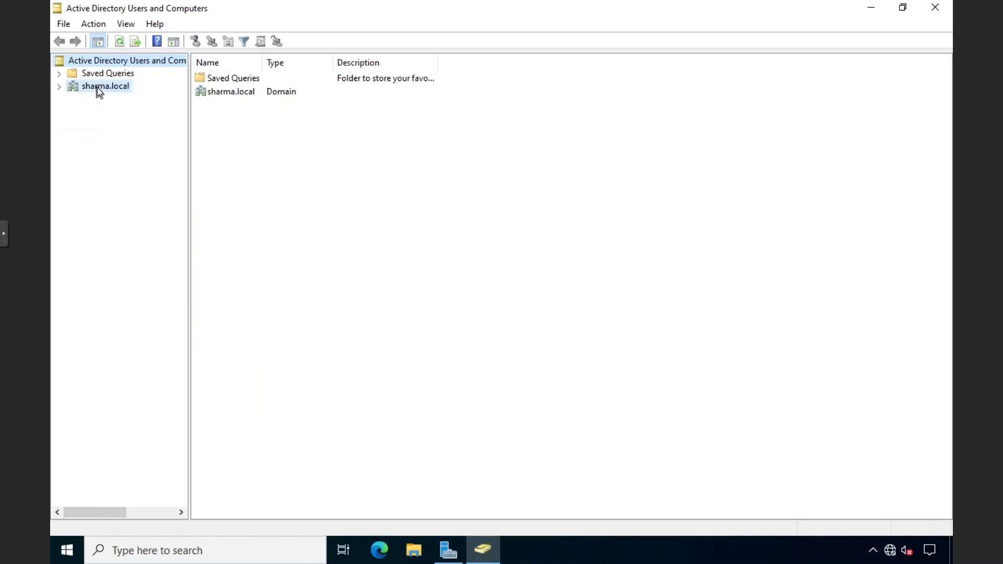
{"action": "right_click", "coordinate": [99, 87]}
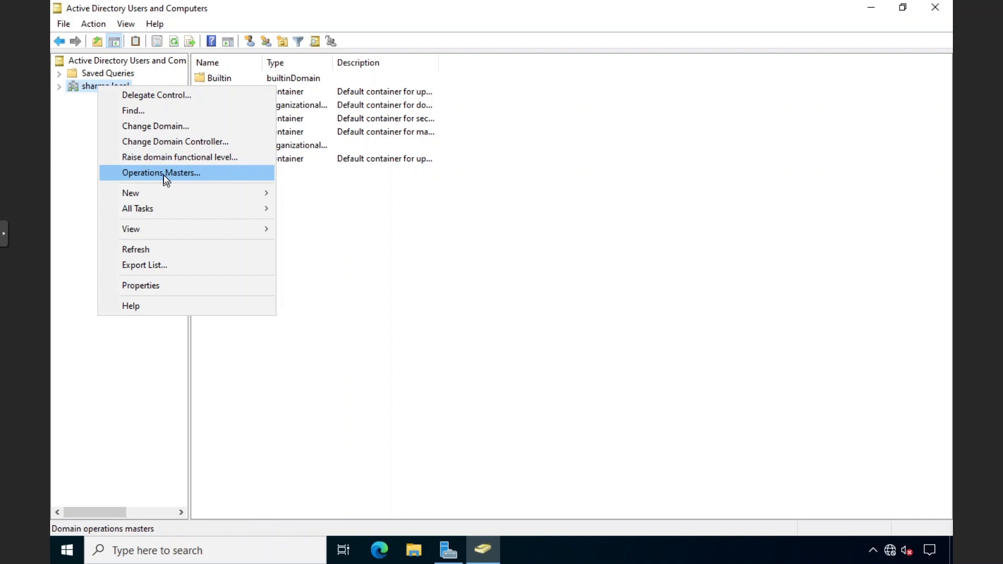
In Operations Masters, review the role holders and transfer the RID master to DC-01.sharma.local
{"action": "left_click", "coordinate": [176, 173]}
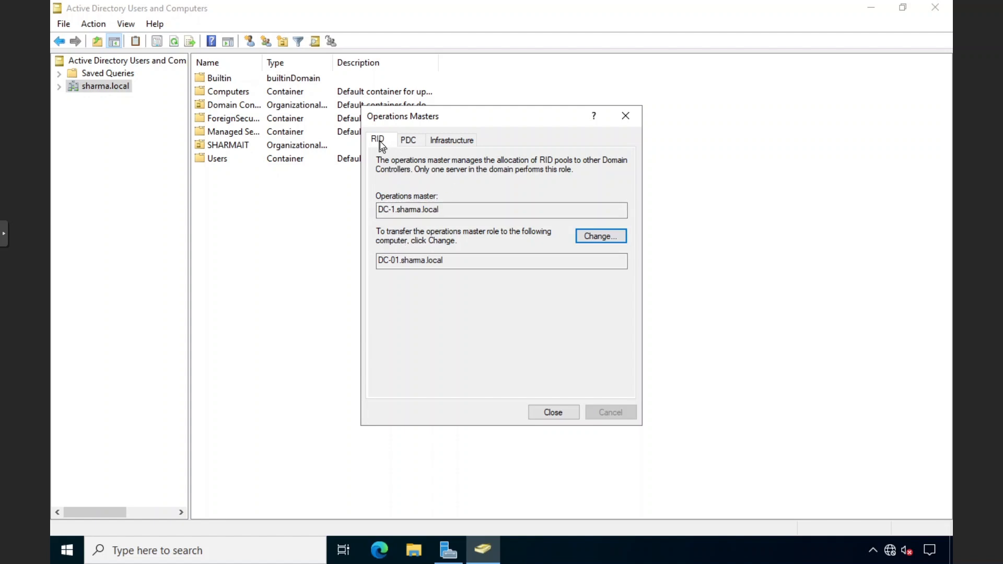
{"action": "left_click", "coordinate": [409, 140]}
{"action": "left_click", "coordinate": [453, 143]}
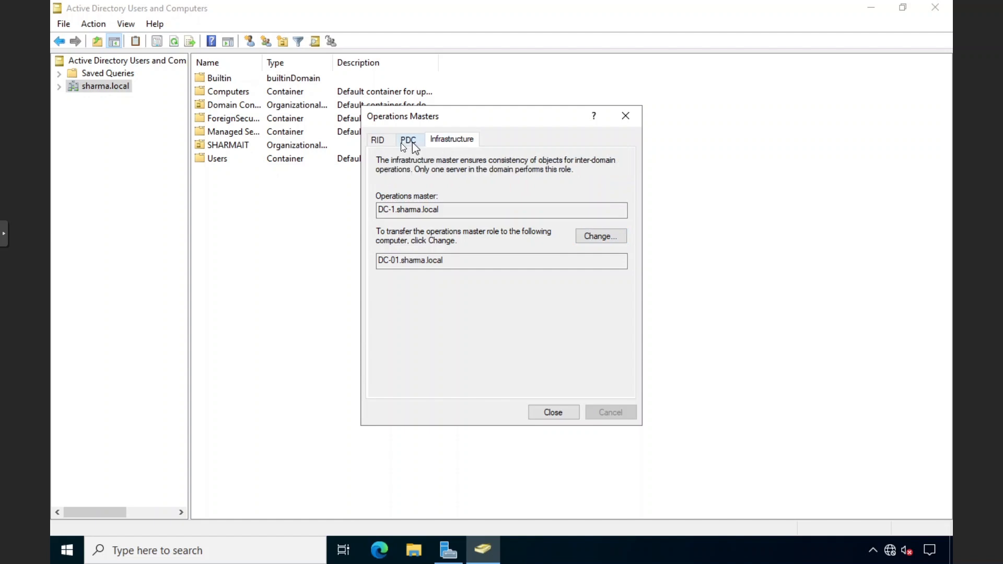
{"action": "left_click", "coordinate": [384, 141]}
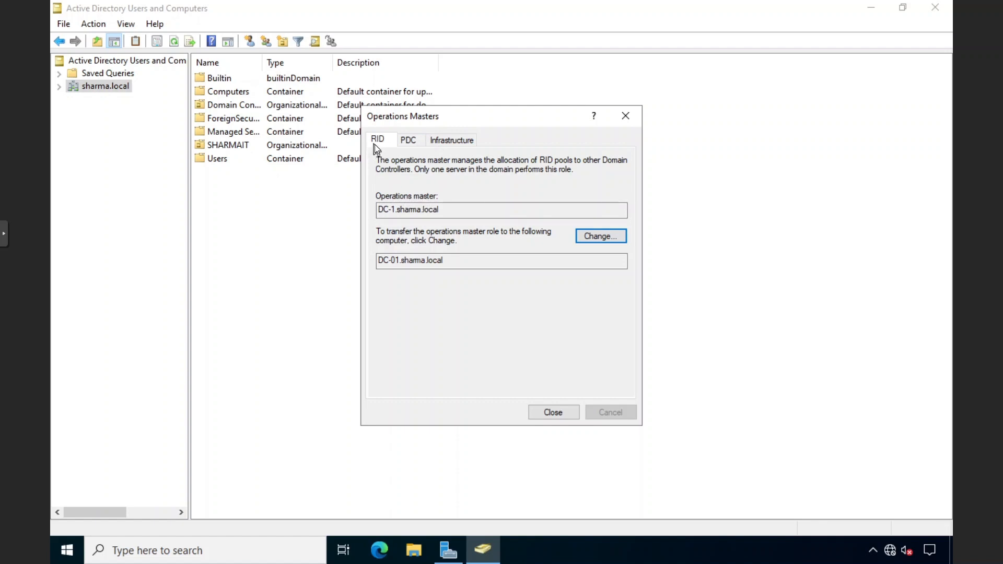
{"action": "left_click_drag", "start_coordinate": [442, 210], "coordinate": [392, 210]}
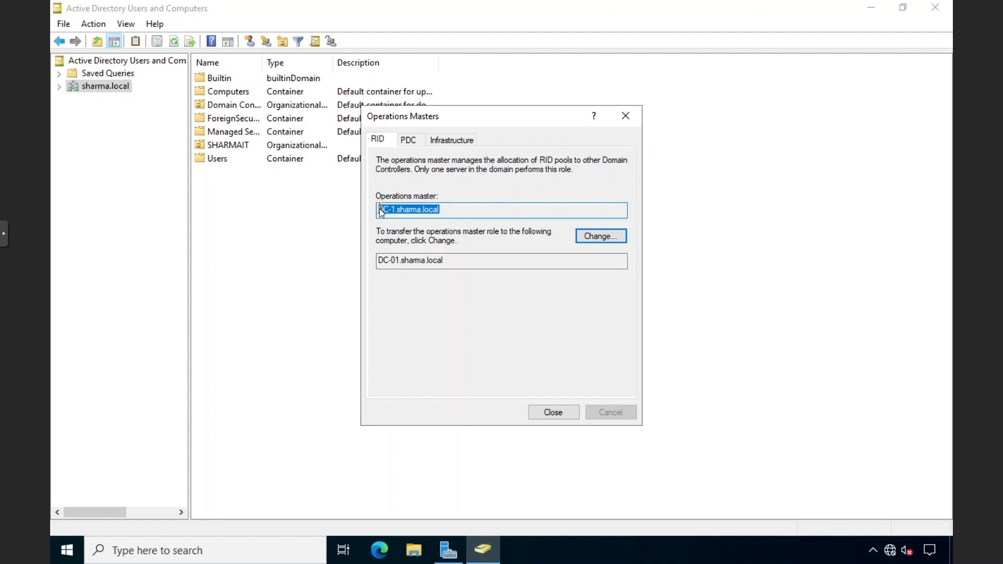
{"action": "left_click", "coordinate": [412, 214]}
{"action": "left_click", "coordinate": [439, 261]}
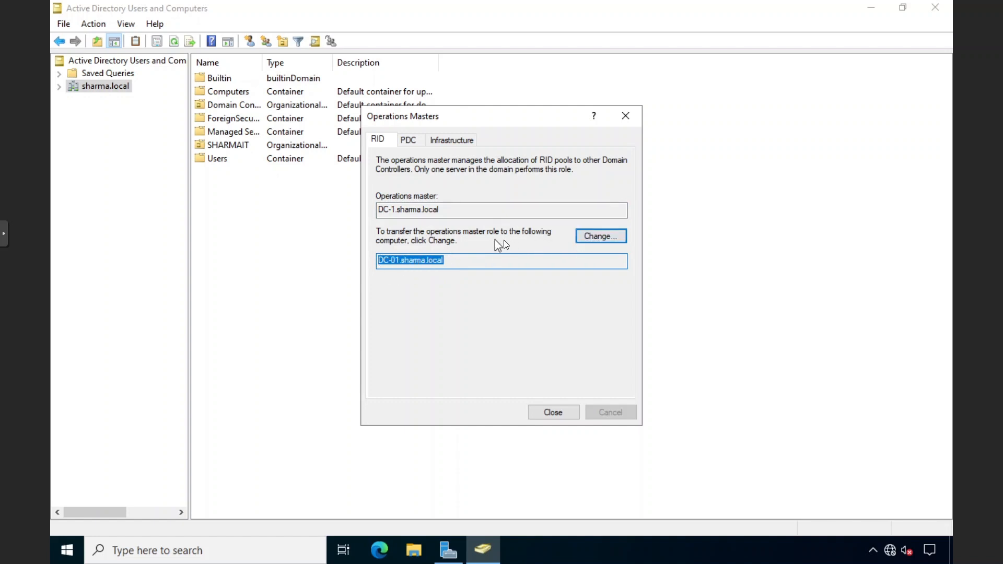
{"action": "left_click", "coordinate": [594, 239]}
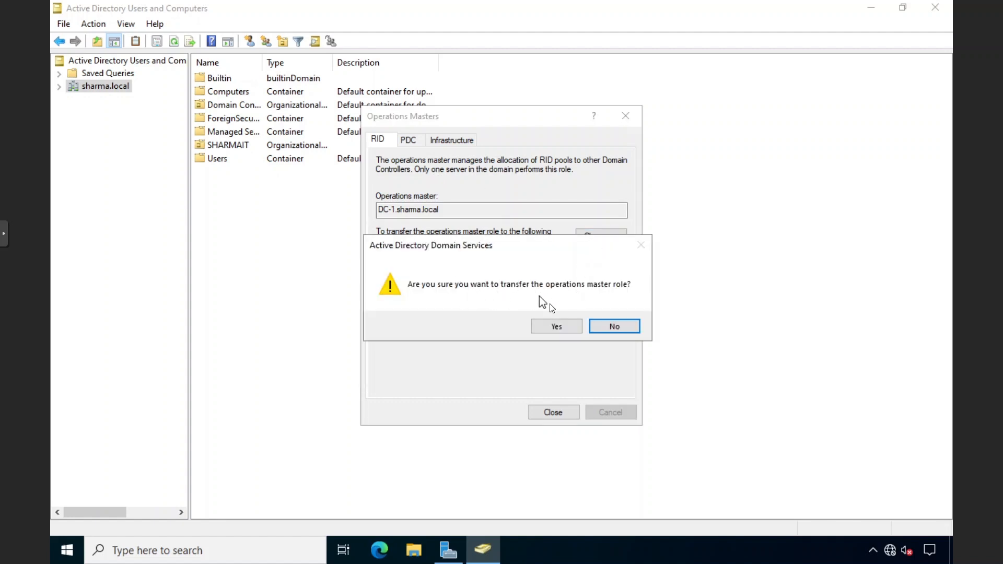
{"action": "left_click", "coordinate": [559, 326]}
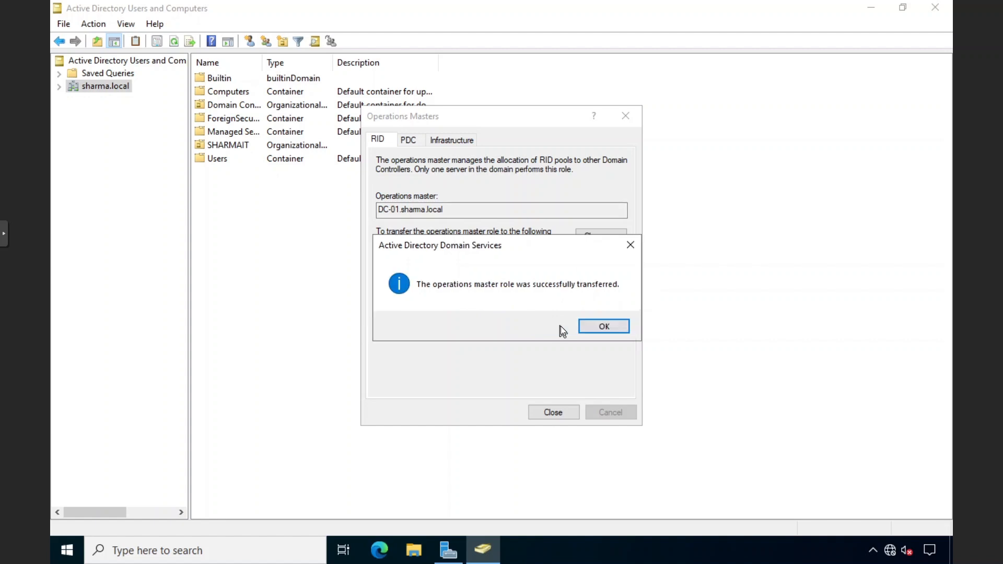
{"action": "left_click", "coordinate": [604, 325]}
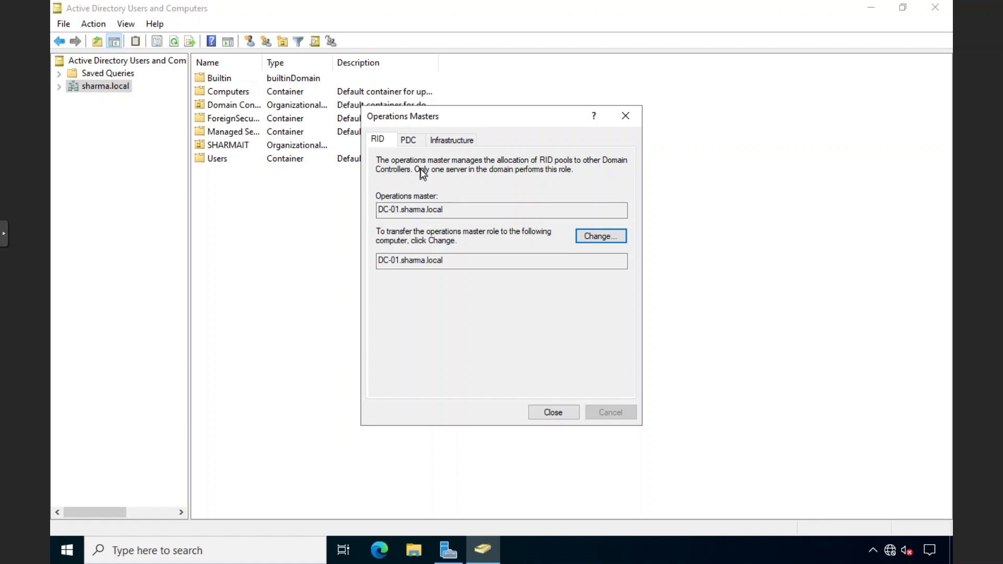
Transfer the PDC and Infrastructure masters to DC-01.sharma.local and close the dialog
{"action": "left_click", "coordinate": [410, 140]}
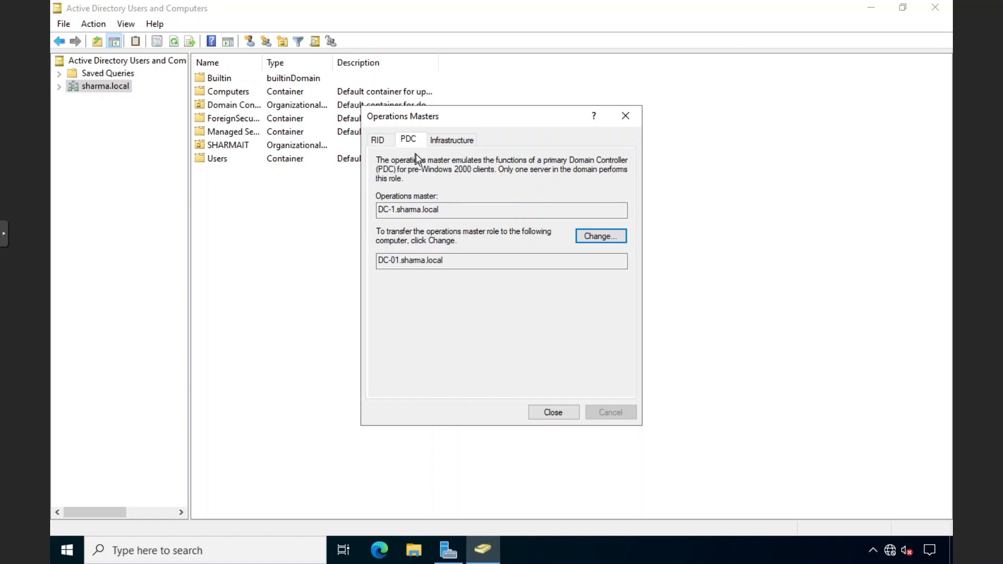
{"action": "left_click", "coordinate": [584, 236]}
{"action": "left_click", "coordinate": [553, 324]}
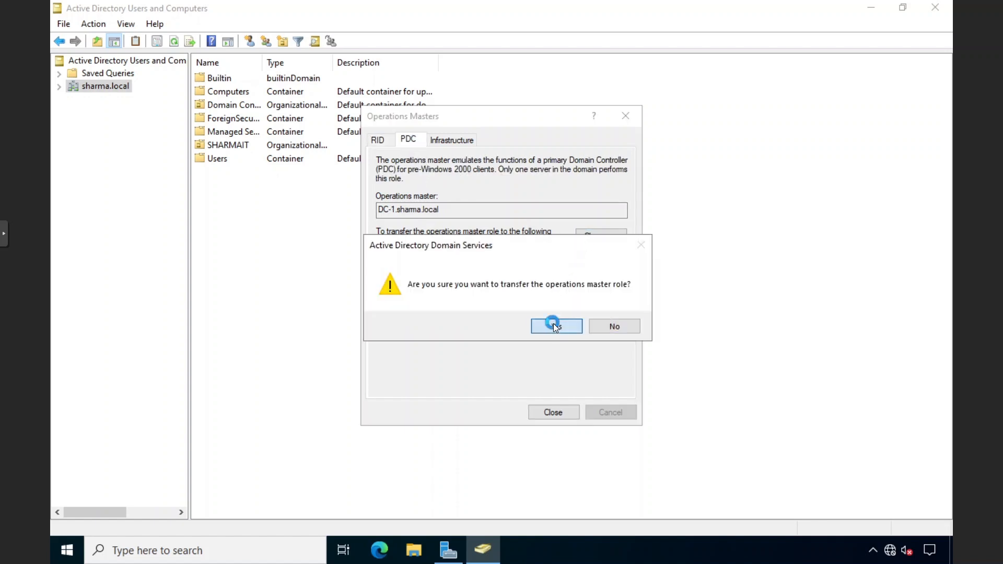
{"action": "left_click", "coordinate": [590, 328]}
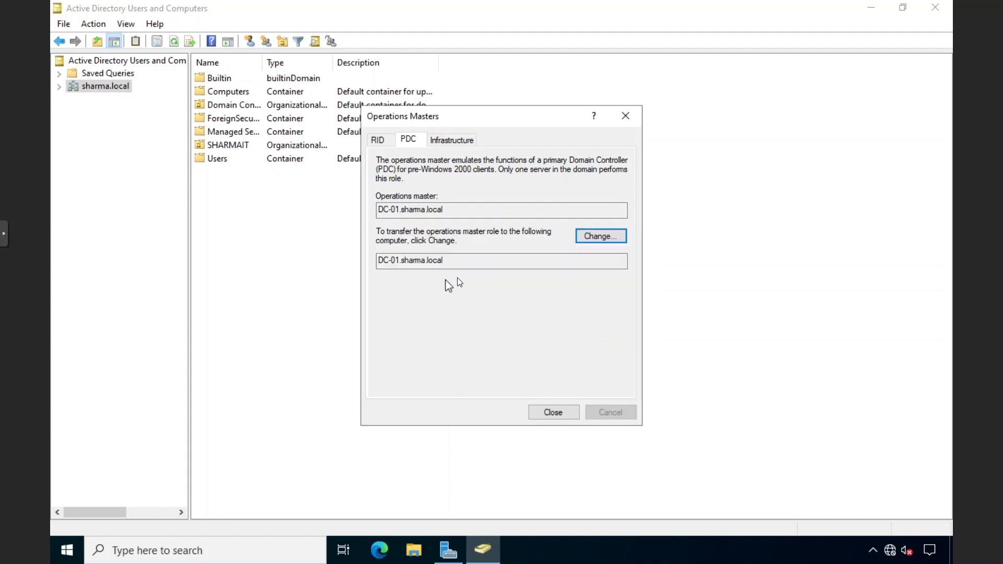
{"action": "left_click", "coordinate": [456, 141]}
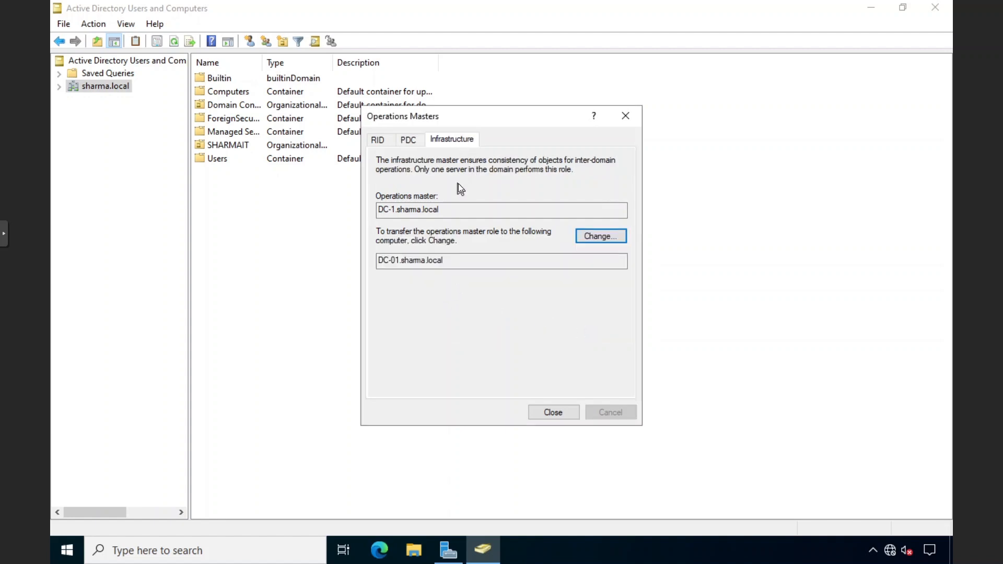
{"action": "left_click", "coordinate": [590, 235]}
{"action": "left_click", "coordinate": [556, 325]}
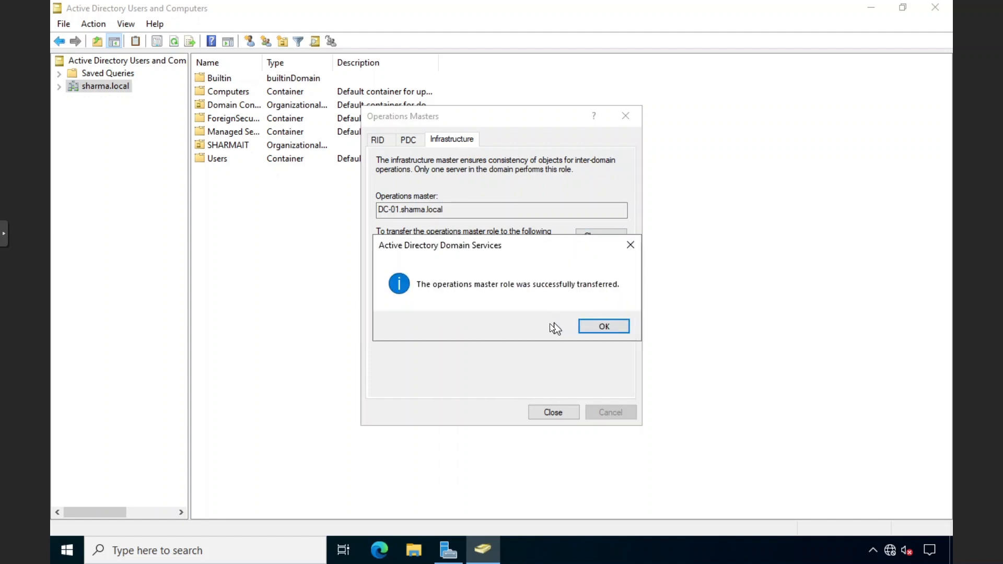
{"action": "left_click", "coordinate": [583, 325]}
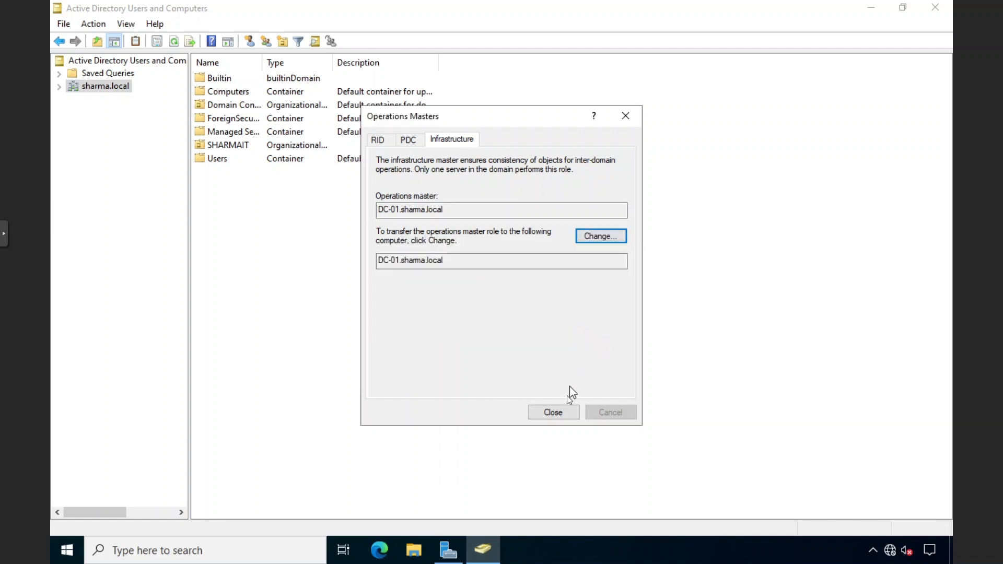
{"action": "left_click", "coordinate": [555, 412]}
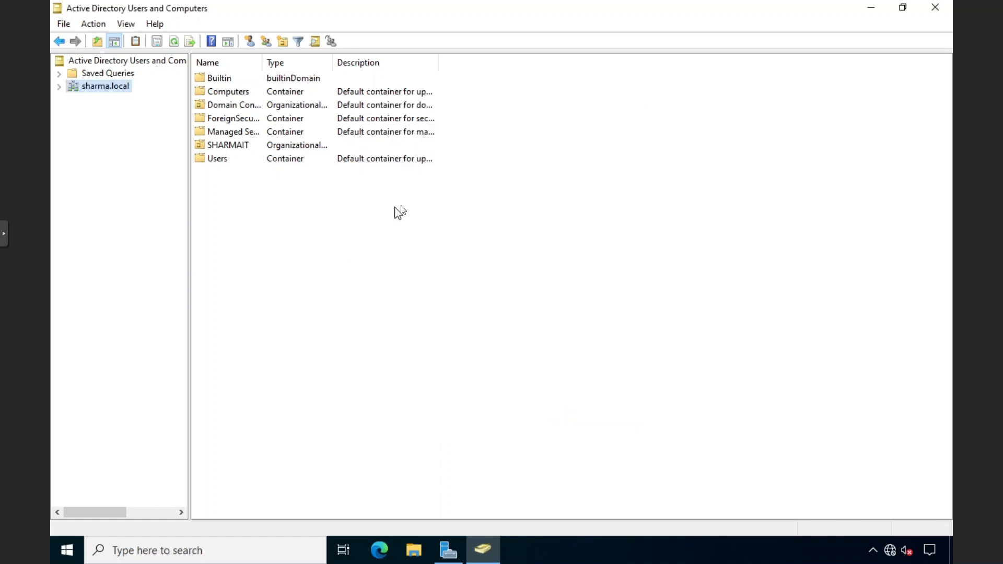
Reopen sharma.local's Operations Masters to verify the new holders, then close it
{"action": "right_click", "coordinate": [115, 90]}
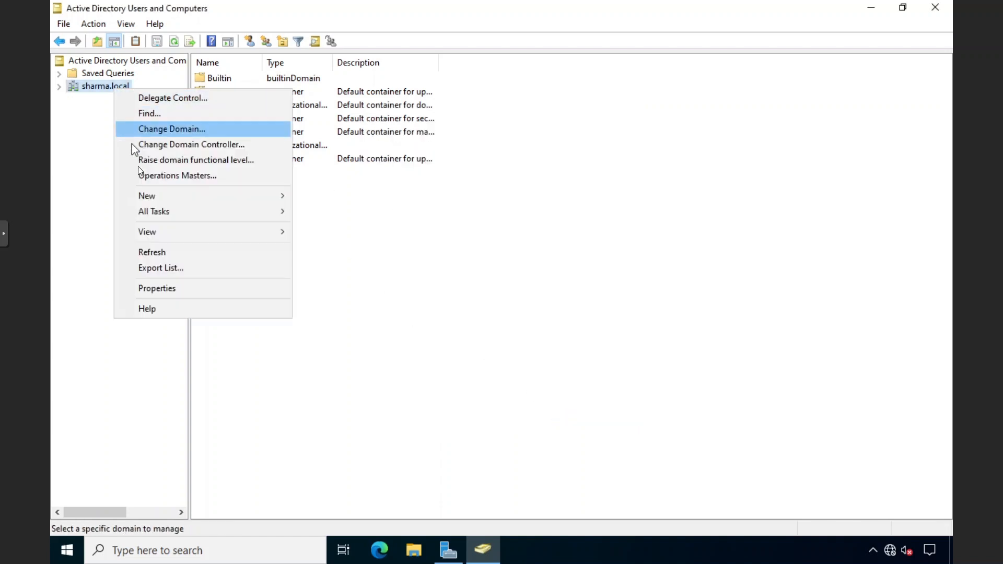
{"action": "left_click", "coordinate": [92, 151]}
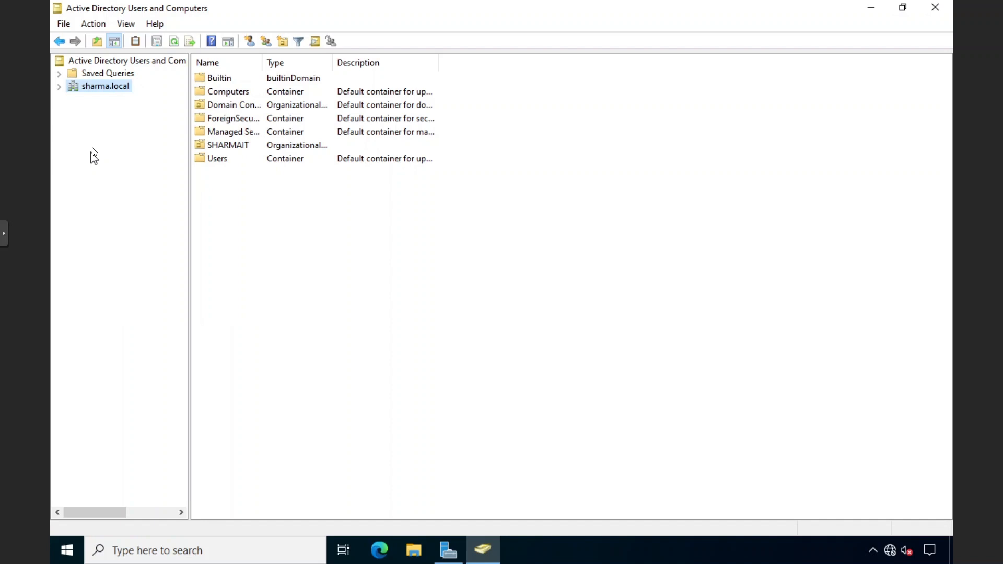
{"action": "right_click", "coordinate": [96, 88]}
{"action": "left_click", "coordinate": [132, 175]}
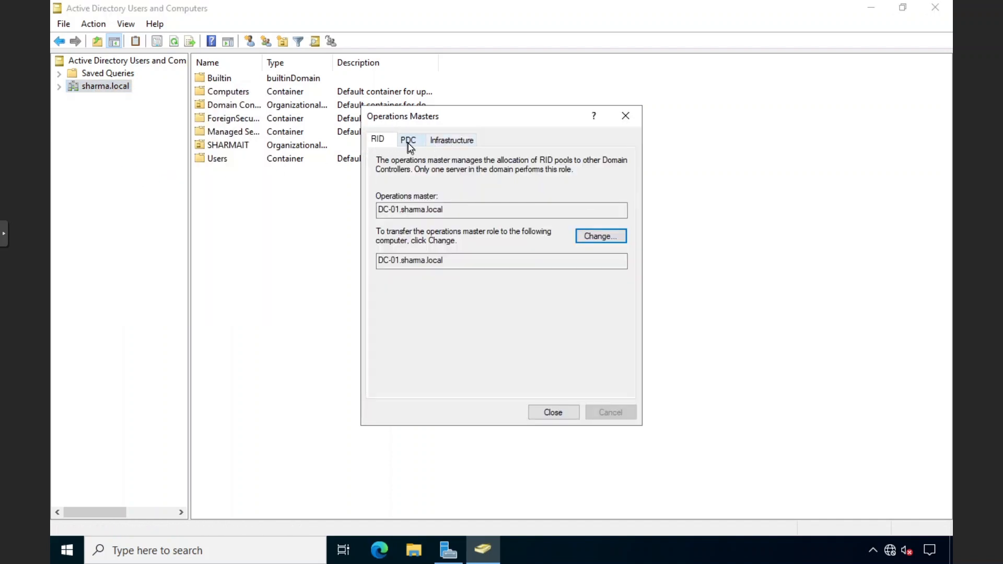
{"action": "left_click", "coordinate": [625, 116]}
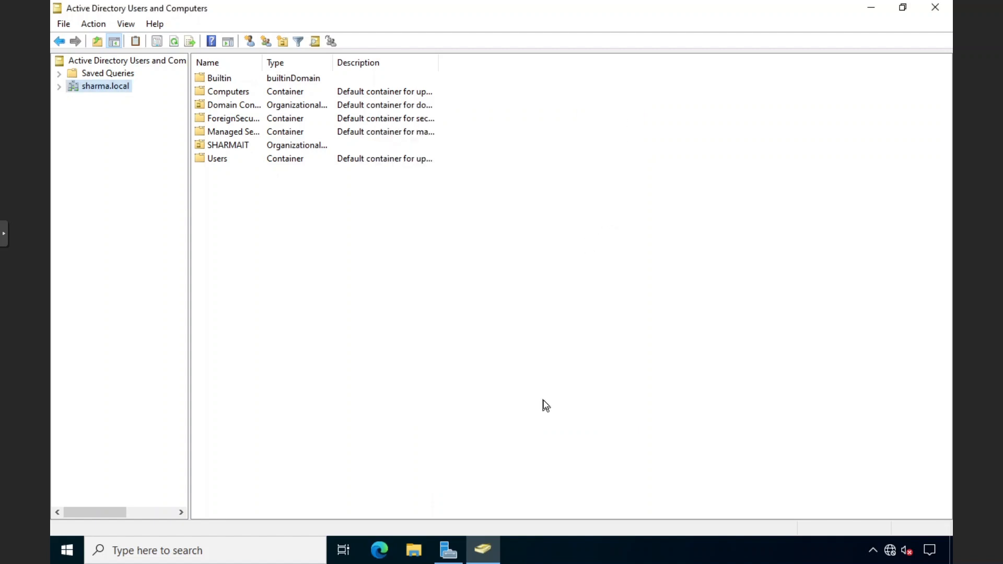
Close Users and Computers and open the Operations Master dialog in Active Directory Domains and Trusts
{"action": "left_click", "coordinate": [926, 11]}
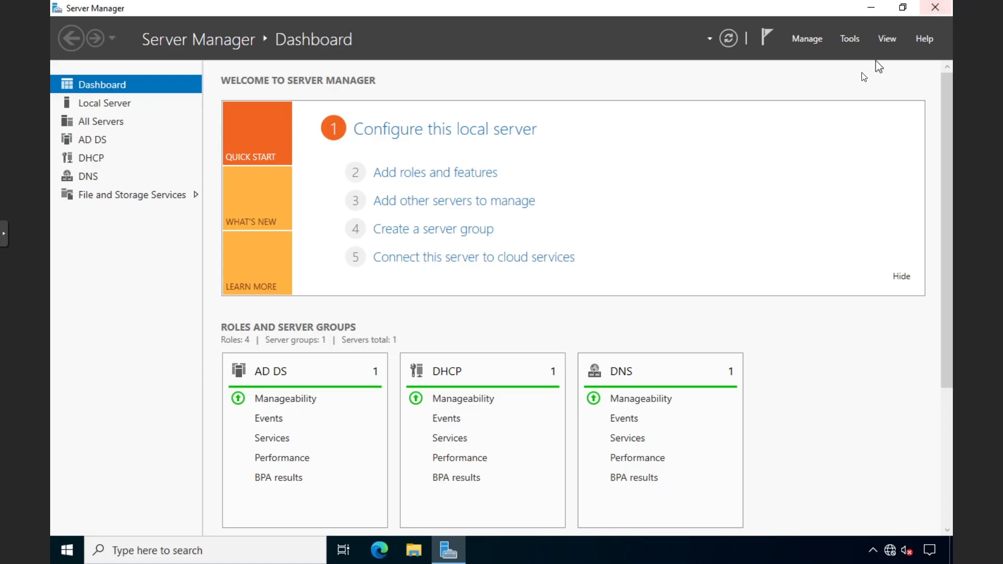
{"action": "left_click", "coordinate": [851, 40]}
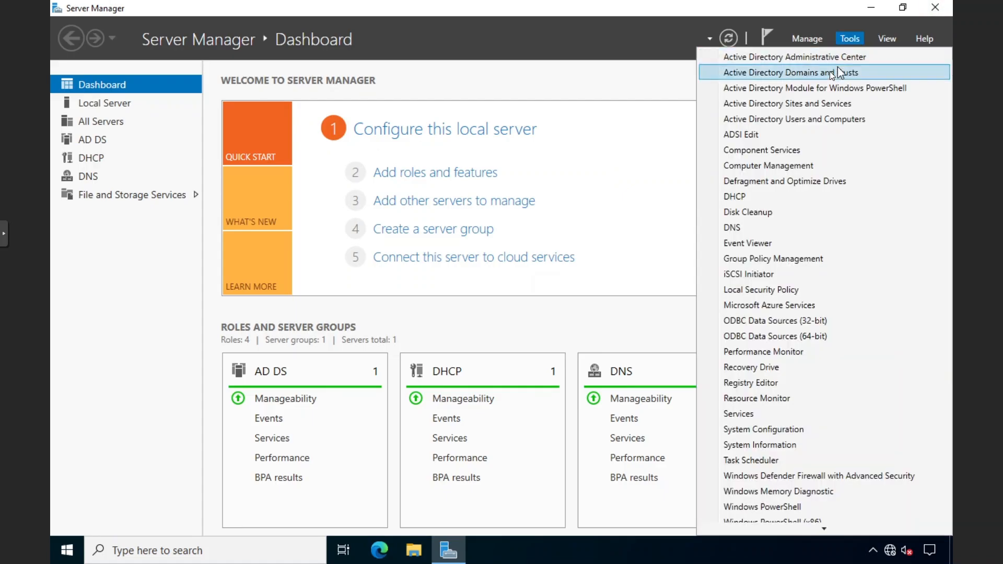
{"action": "left_click", "coordinate": [793, 73]}
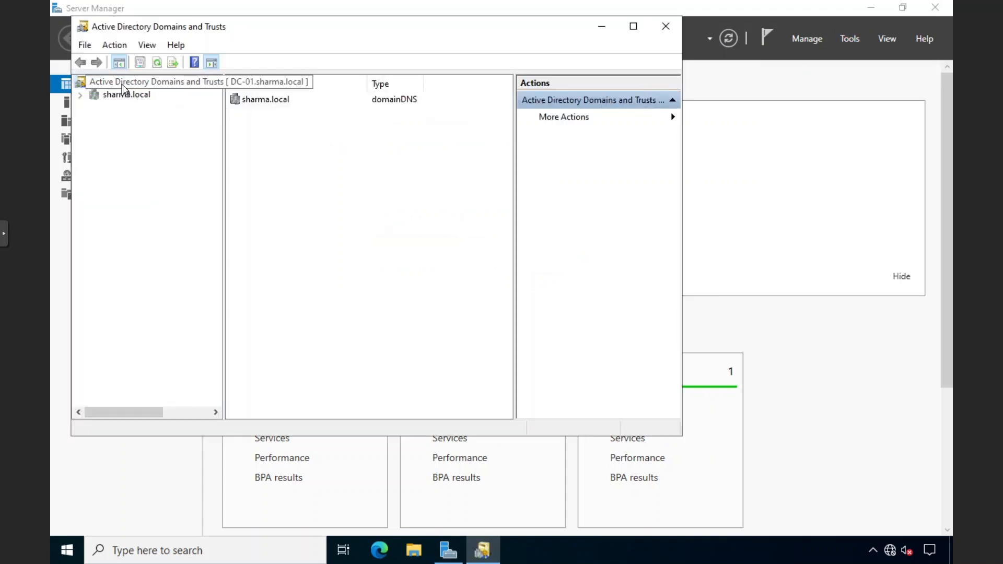
{"action": "right_click", "coordinate": [153, 83]}
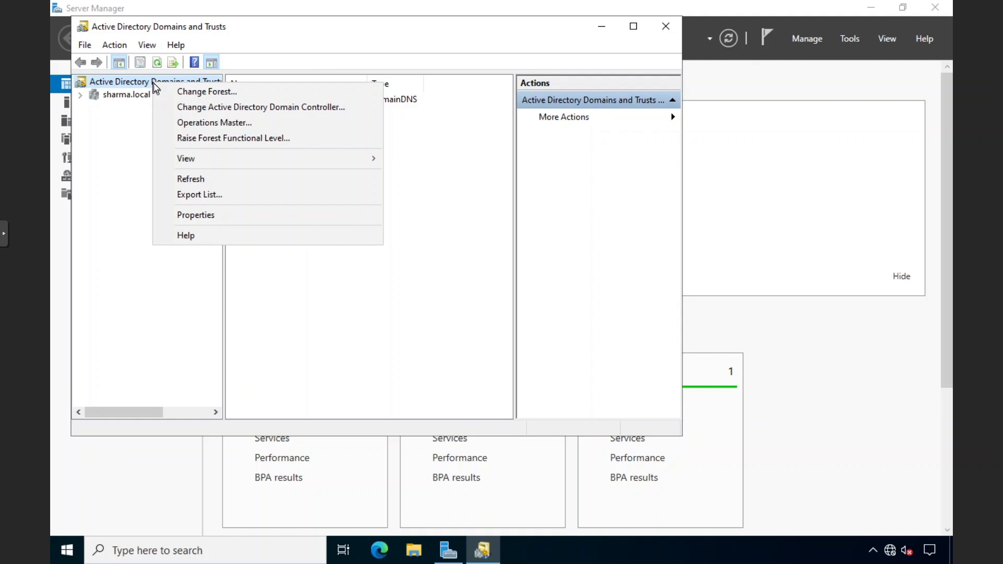
{"action": "left_click", "coordinate": [208, 124]}
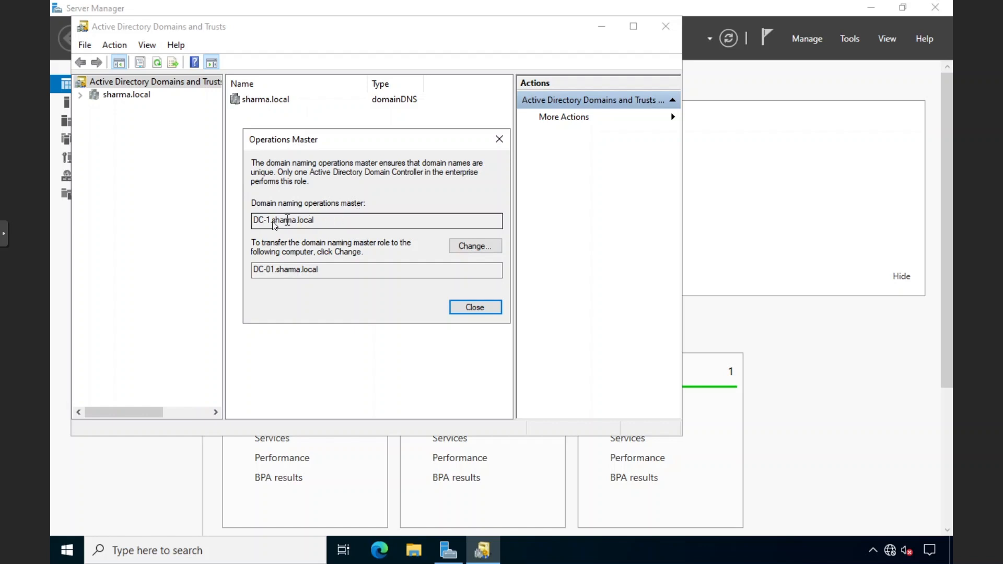
Move the domain naming master from DC-1.sharma.local to DC-01.sharma.local and close the dialog
{"action": "left_click_drag", "start_coordinate": [260, 222], "coordinate": [318, 223]}
{"action": "left_click", "coordinate": [318, 222]}
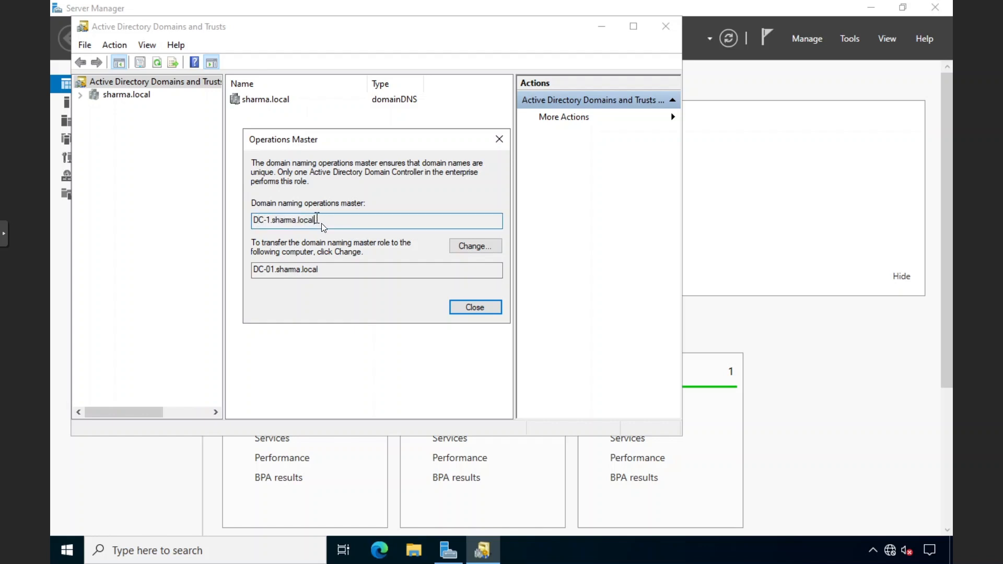
{"action": "left_click_drag", "start_coordinate": [341, 270], "coordinate": [263, 271]}
{"action": "left_click", "coordinate": [466, 246]}
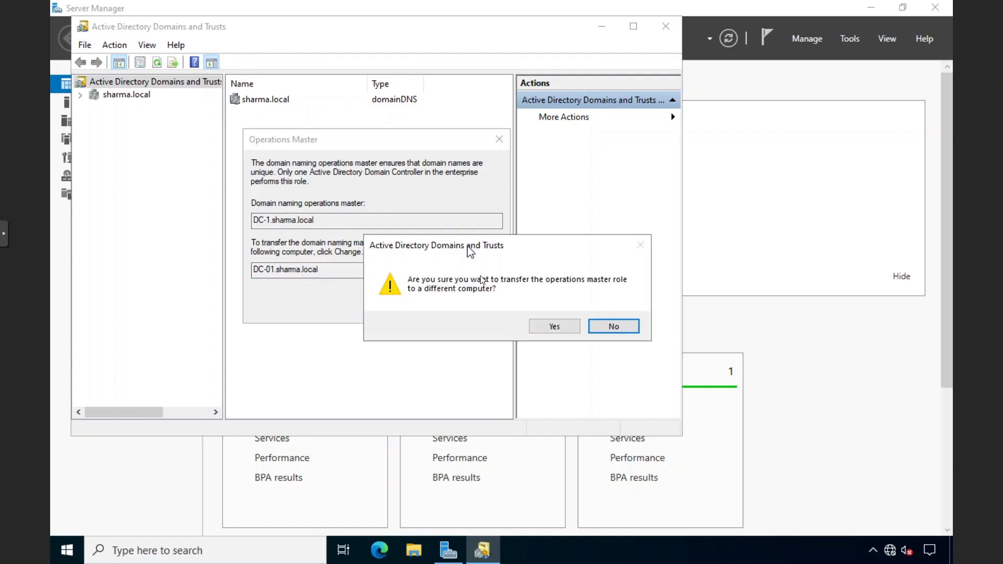
{"action": "left_click", "coordinate": [547, 325]}
{"action": "left_click", "coordinate": [597, 327]}
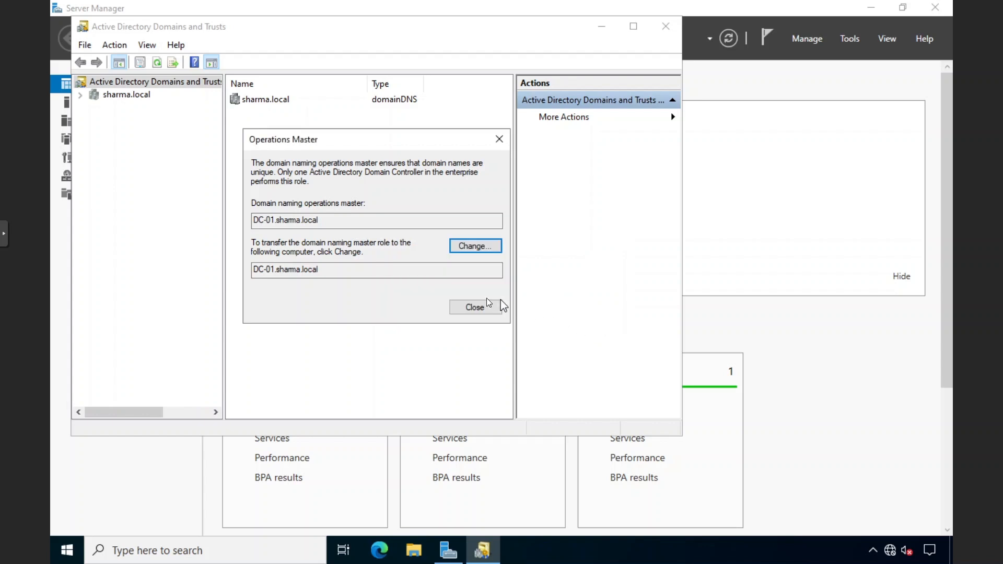
{"action": "left_click", "coordinate": [476, 308]}
Close Domains and Trusts and run 'netdom query fsmo' in Command Prompt
{"action": "left_click", "coordinate": [659, 29]}
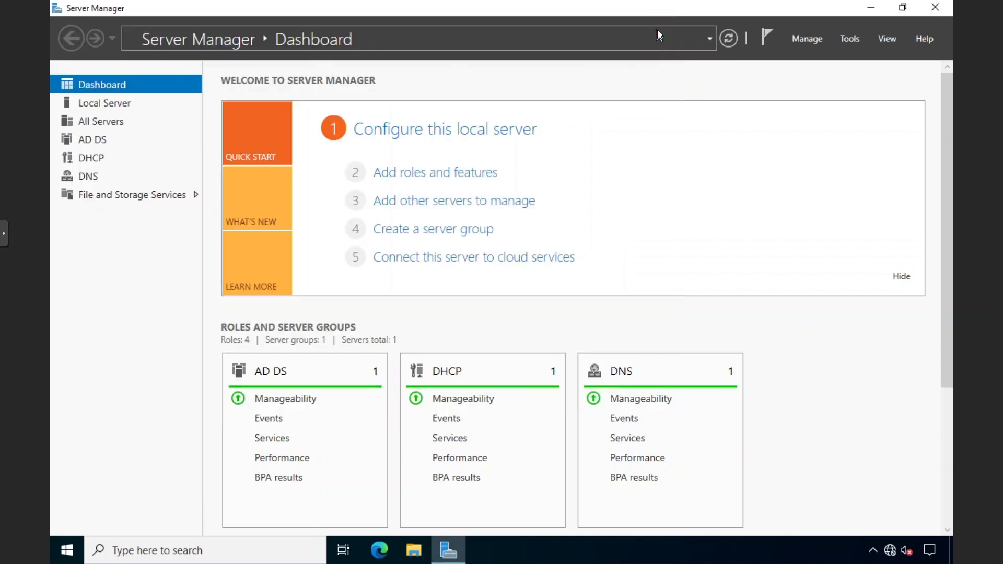
{"action": "left_click", "coordinate": [151, 545]}
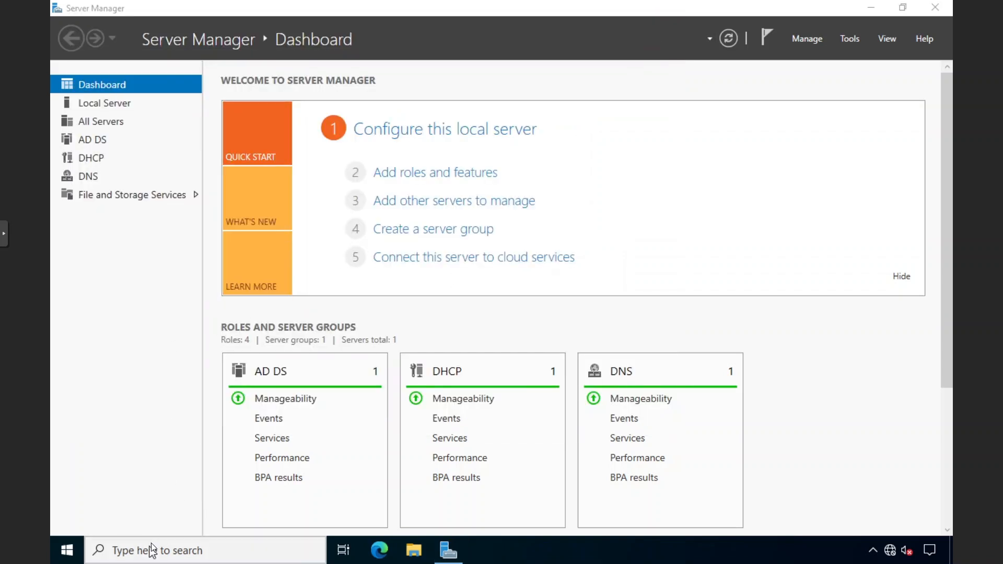
{"action": "type", "text": "cmd"}
{"action": "key", "text": "Return"}
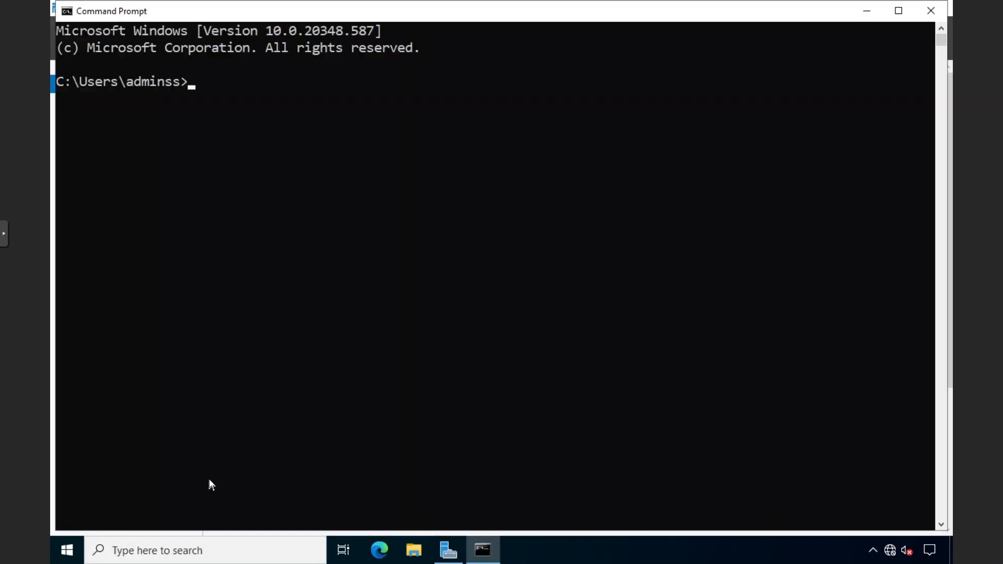
{"action": "type", "text": "netdom query fsmo"}
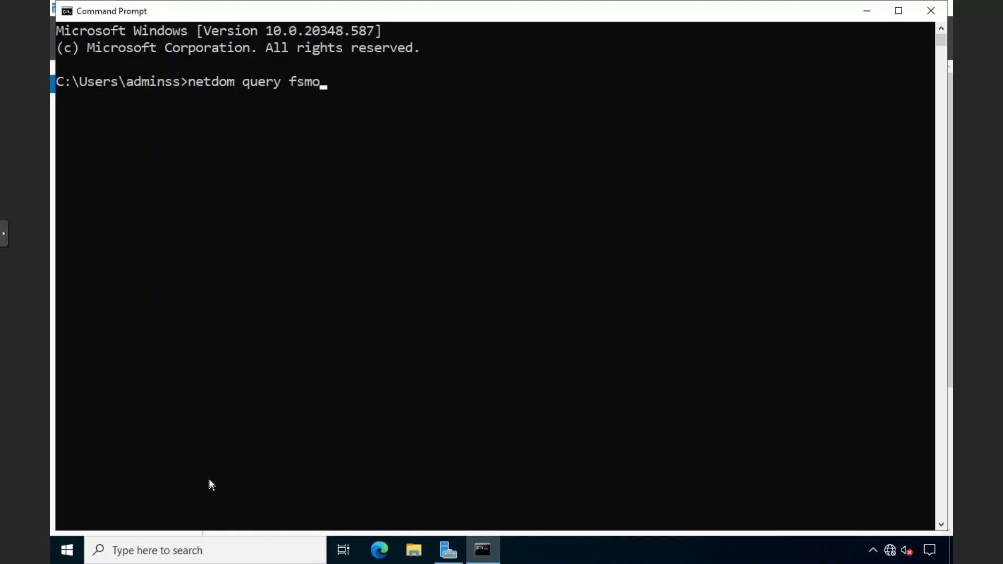
{"action": "key", "text": "Return"}
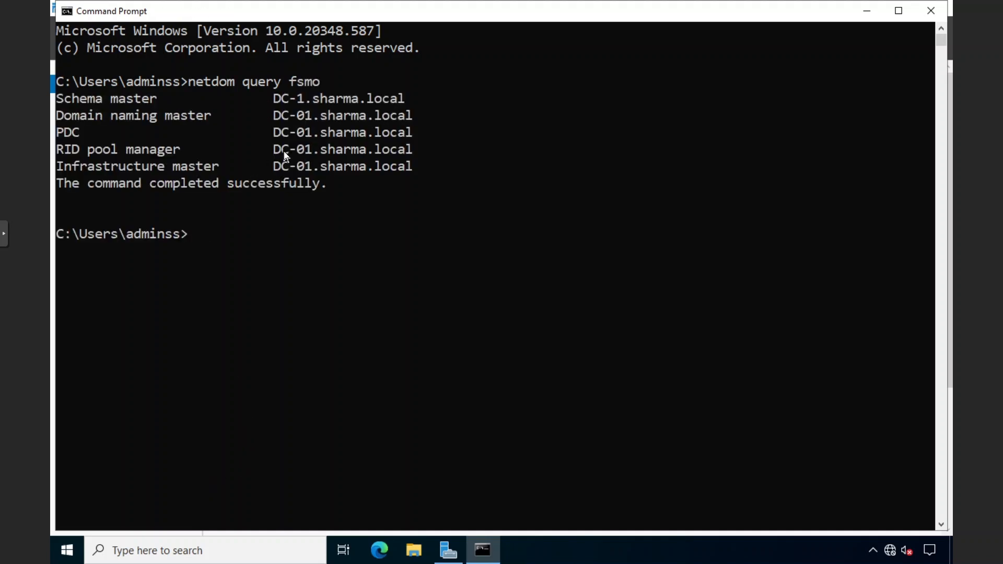
Review the output: four roles on DC-01, Schema master still on DC-1; then close Command Prompt
{"action": "left_click_drag", "start_coordinate": [413, 170], "coordinate": [221, 134]}
{"action": "left_click_drag", "start_coordinate": [112, 126], "coordinate": [57, 117]}
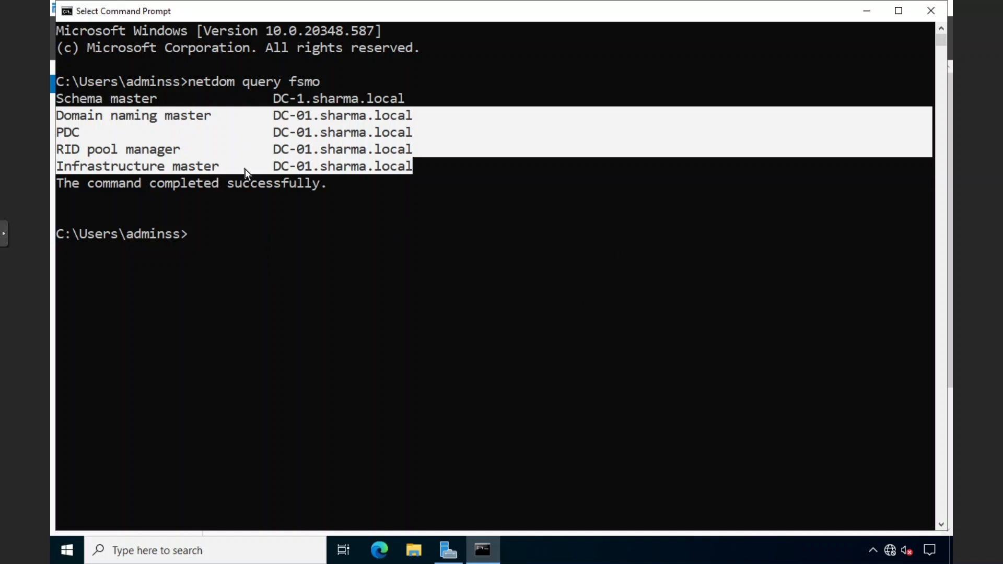
{"action": "left_click", "coordinate": [153, 166]}
{"action": "left_click_drag", "start_coordinate": [154, 101], "coordinate": [90, 103]}
{"action": "left_click", "coordinate": [61, 102]}
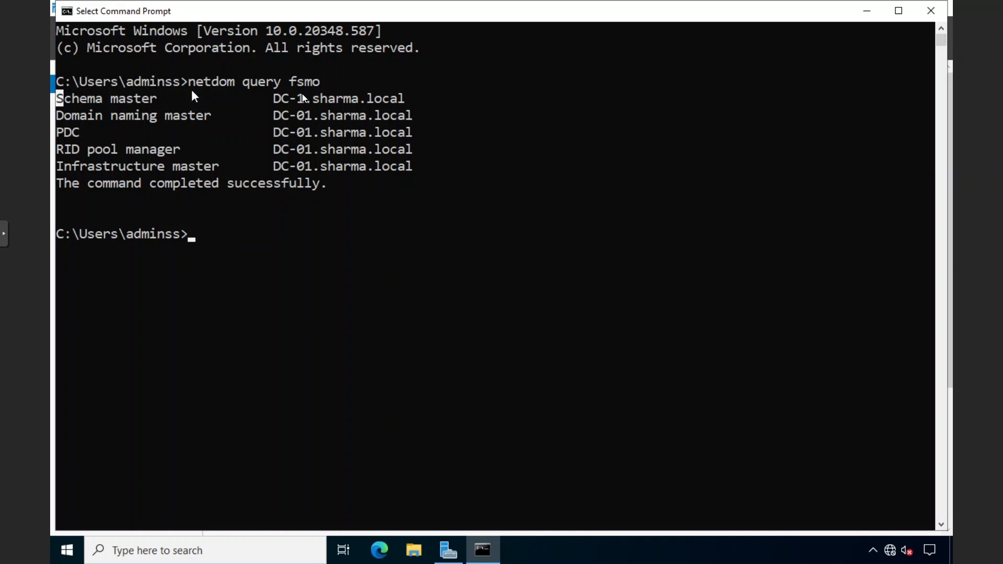
{"action": "left_click", "coordinate": [277, 100]}
{"action": "left_click", "coordinate": [299, 100]}
{"action": "left_click_drag", "start_coordinate": [150, 101], "coordinate": [63, 98]}
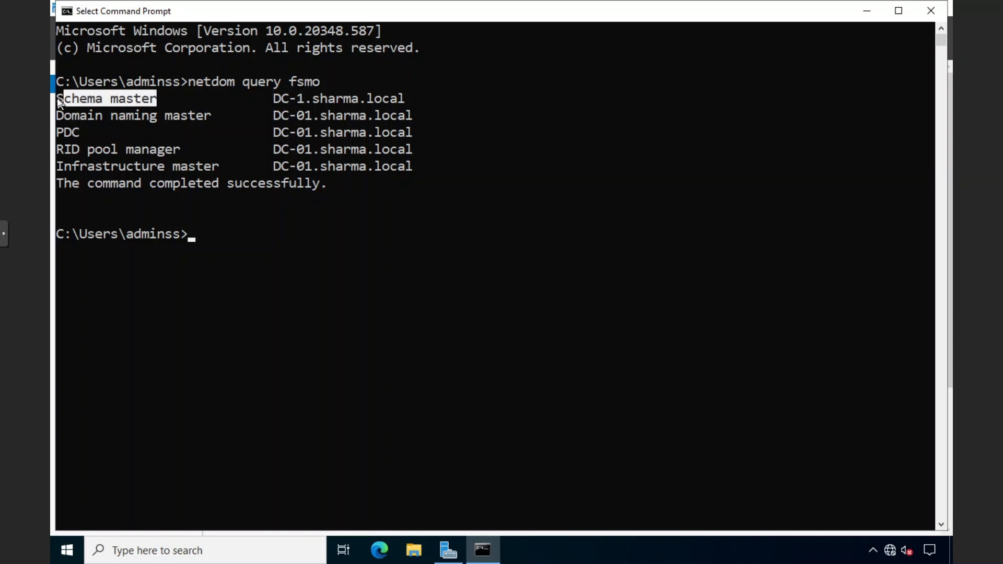
{"action": "left_click", "coordinate": [64, 98]}
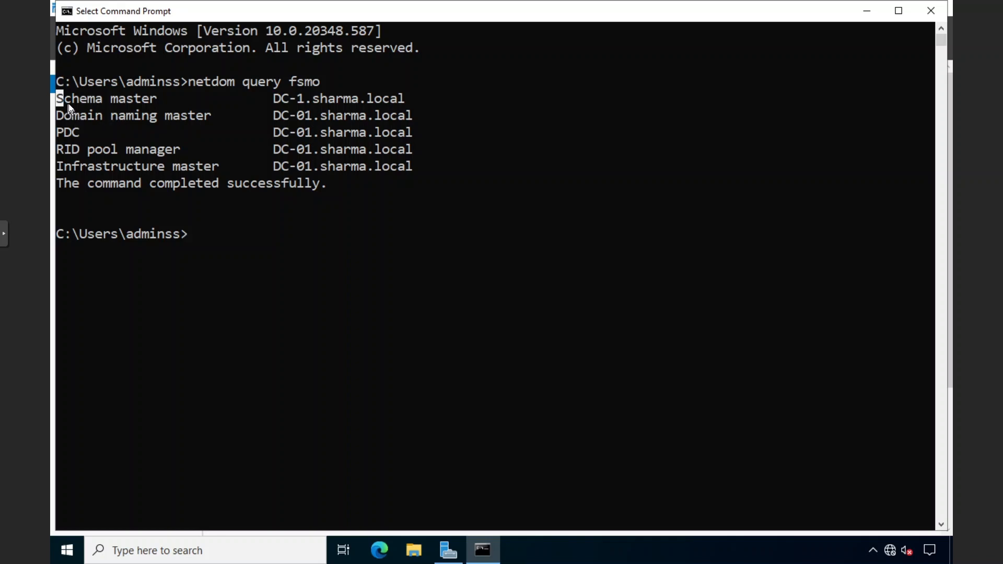
{"action": "left_click_drag", "start_coordinate": [61, 96], "coordinate": [152, 102]}
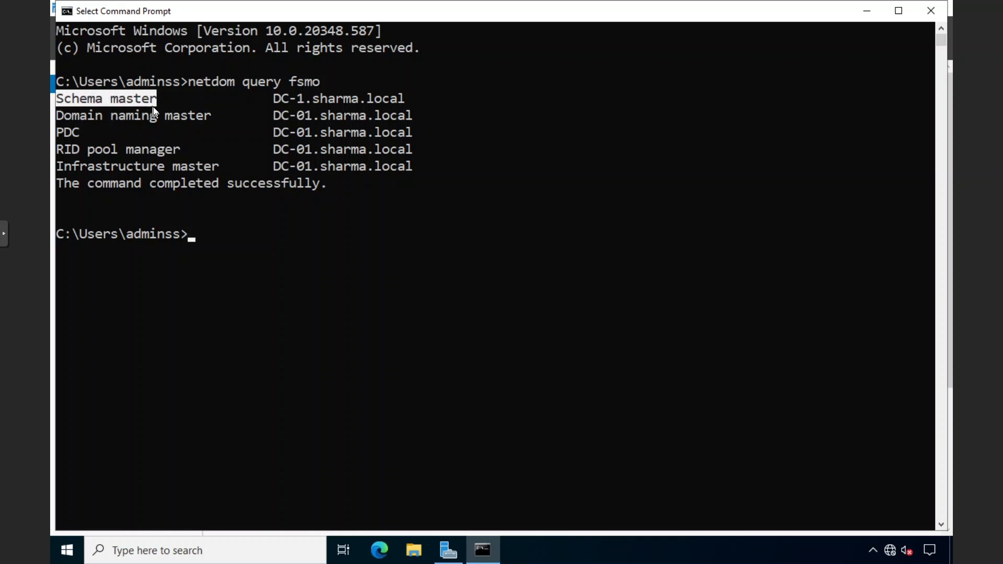
{"action": "left_click", "coordinate": [152, 100]}
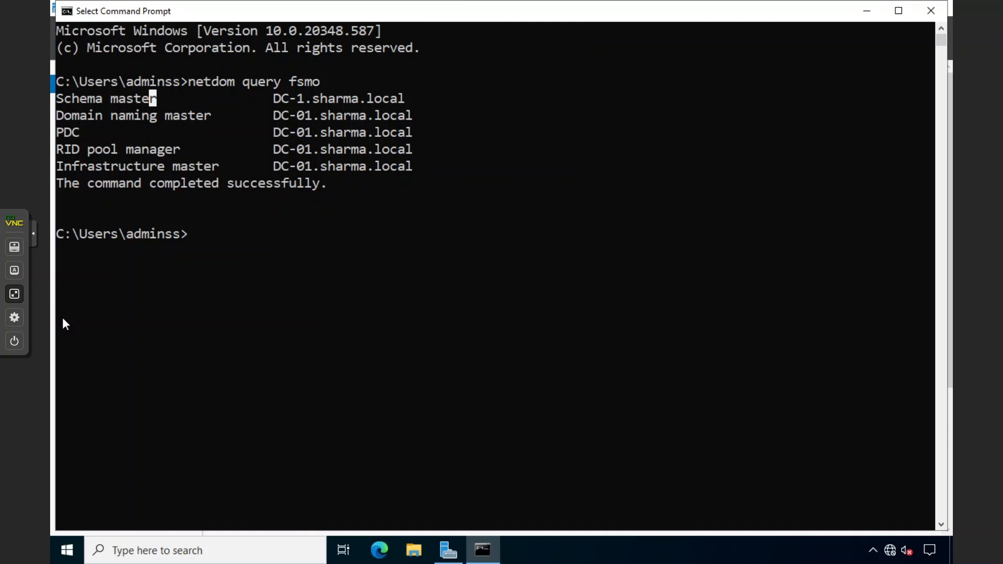
{"action": "left_click", "coordinate": [316, 284]}
{"action": "left_click", "coordinate": [927, 11]}
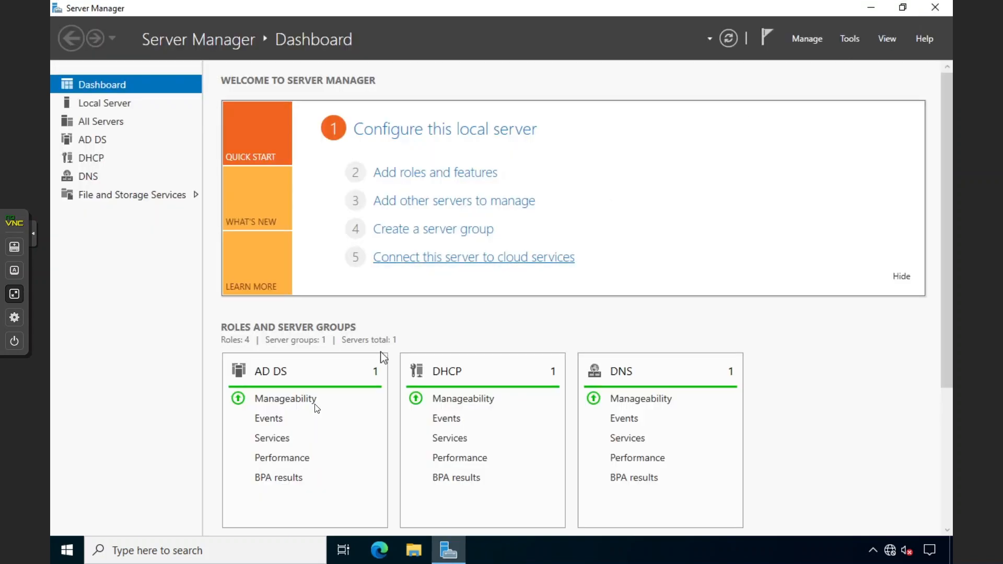
Open a regular Command Prompt via the CMD search, then close it again
{"action": "left_click", "coordinate": [72, 547]}
{"action": "type", "text": "CMD"}
{"action": "key", "text": "Return"}
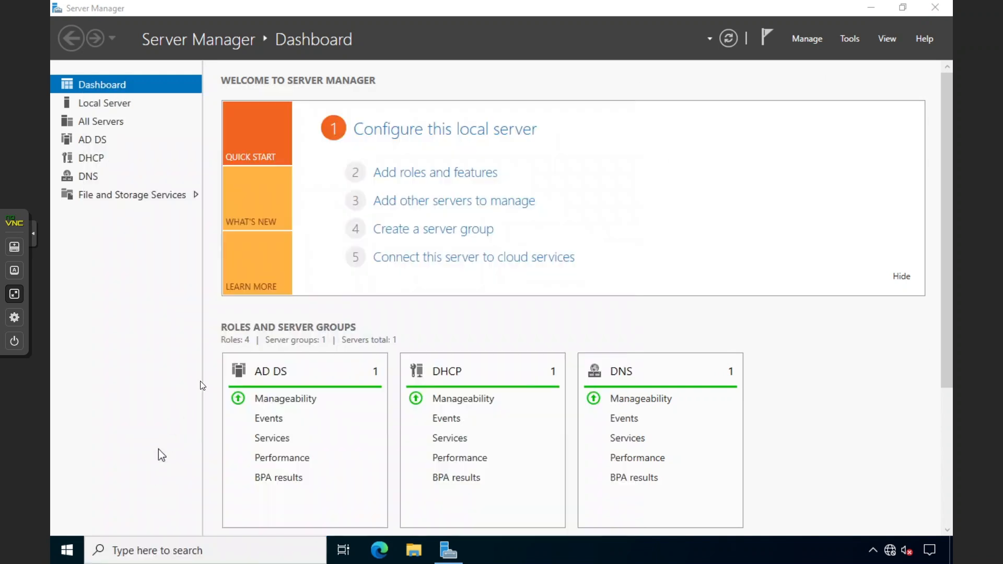
{"action": "left_click", "coordinate": [927, 11]}
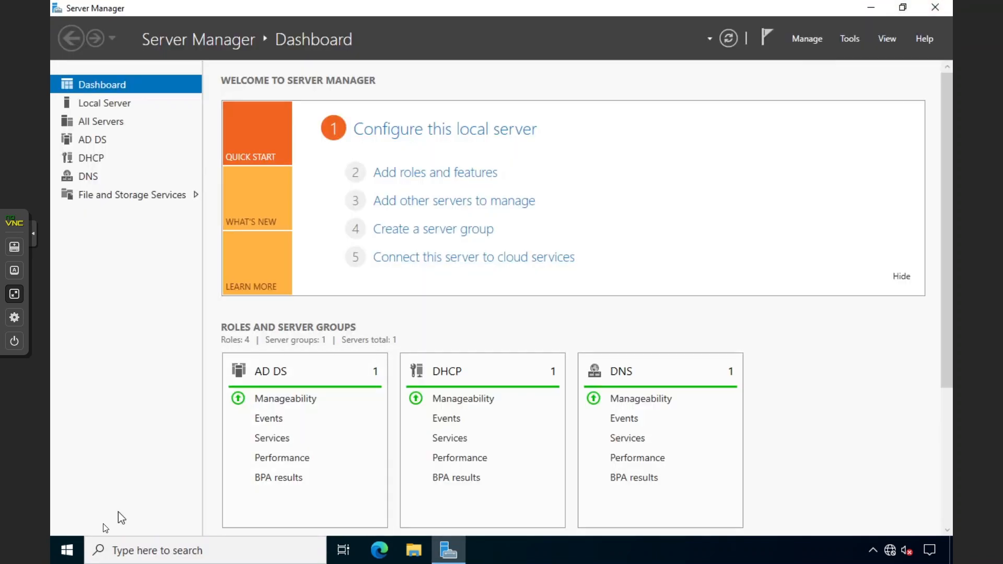
Launch Command Prompt with Run as administrator and approve the UAC prompt
{"action": "left_click", "coordinate": [109, 543]}
{"action": "type", "text": "CMD"}
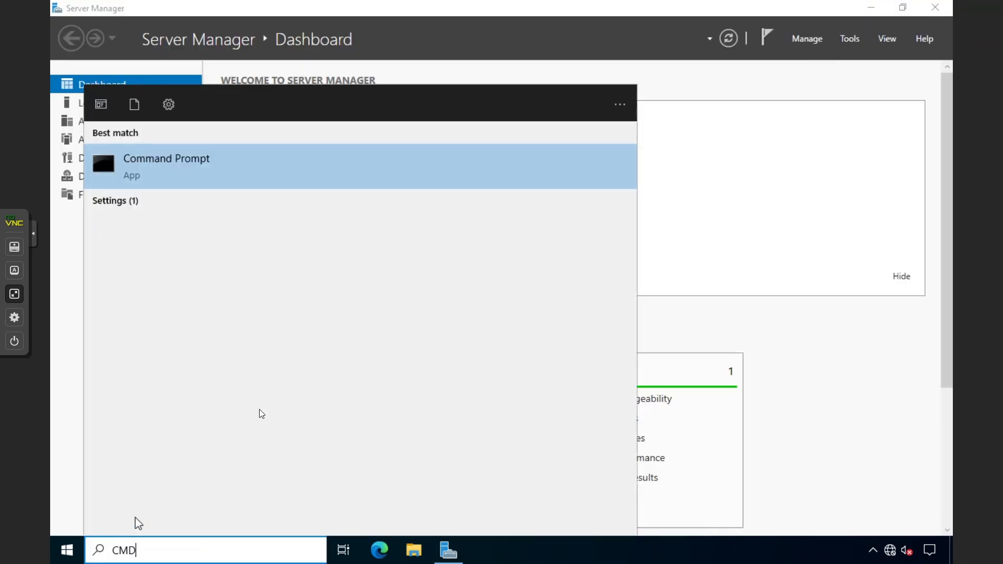
{"action": "right_click", "coordinate": [300, 175]}
{"action": "left_click", "coordinate": [334, 187]}
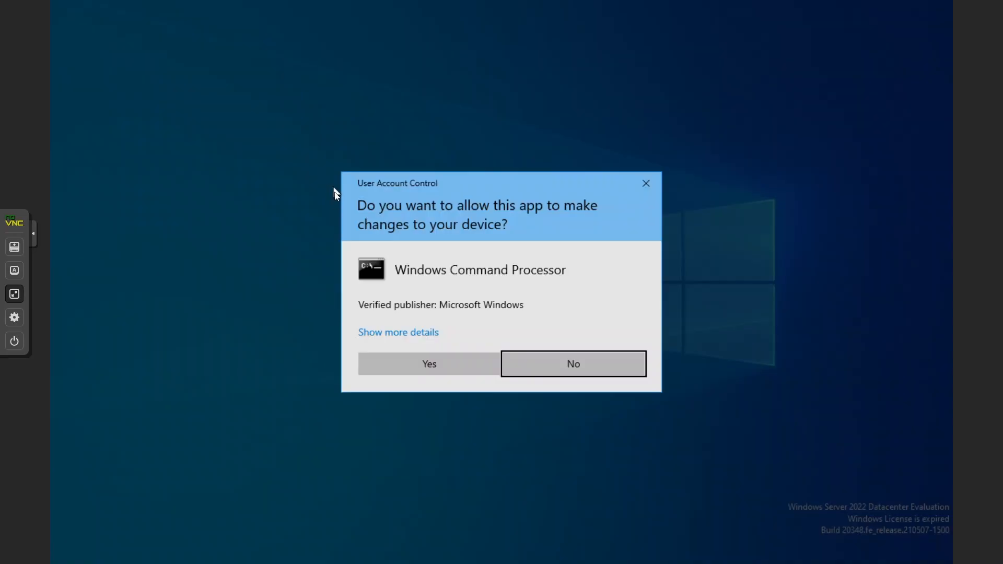
{"action": "left_click", "coordinate": [433, 371]}
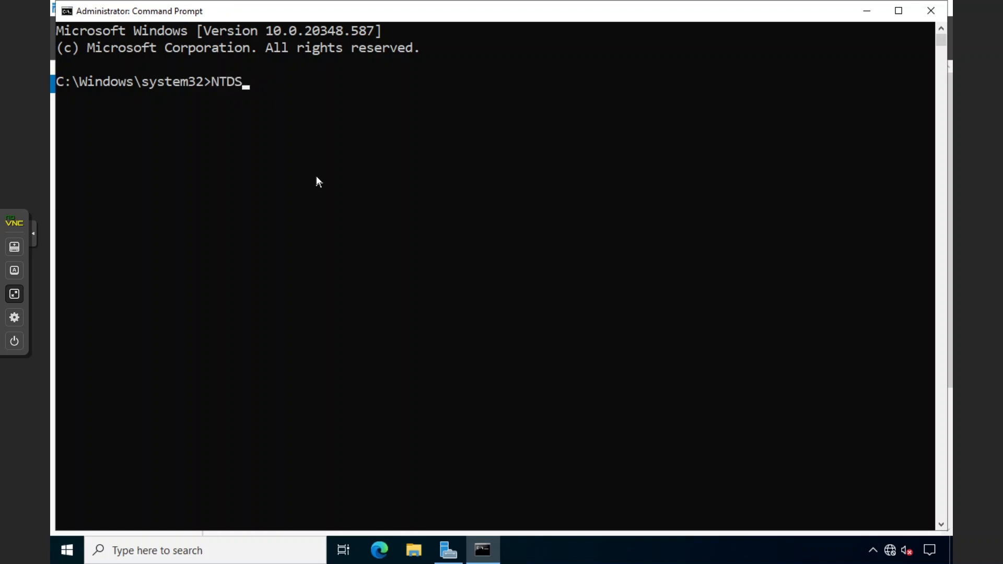
Start ntdsutil and enter FSMO role maintenance with 'roles'
{"action": "type", "text": "ntdsutil"}
{"action": "key", "text": "Return"}
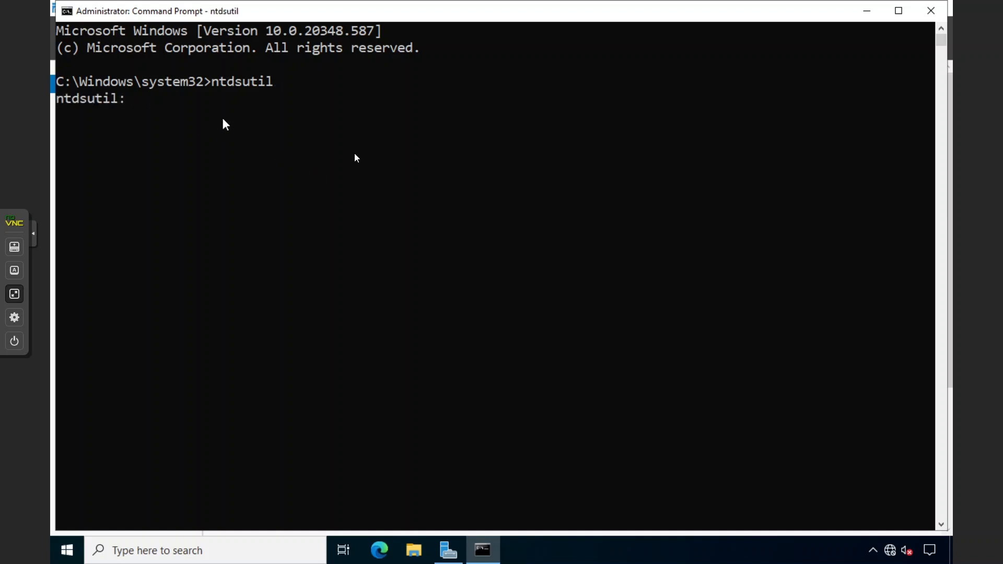
{"action": "type", "text": "roles"}
{"action": "key", "text": "Return"}
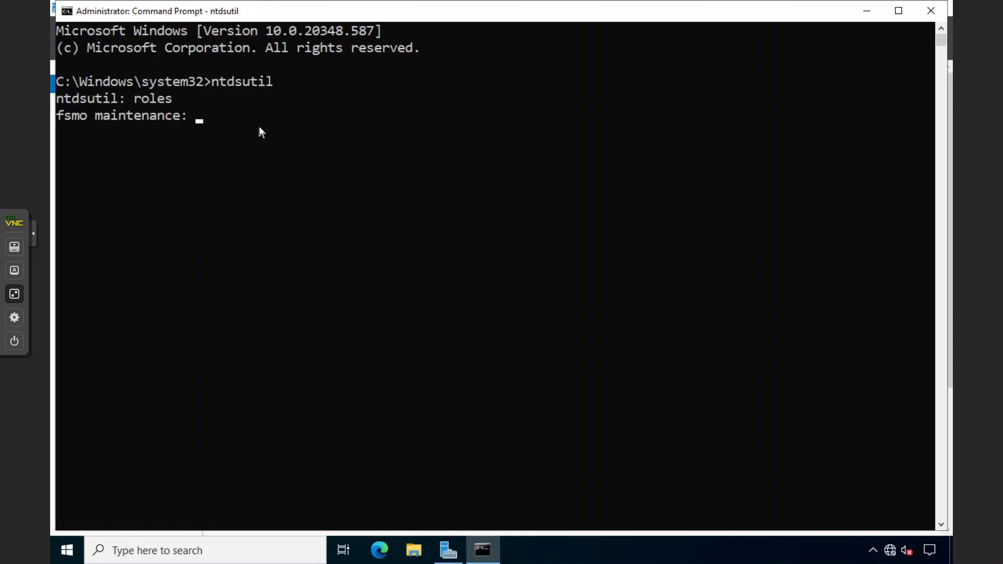
Switch to server connections, begin a 'connect to server' command, and move the console aside
{"action": "type", "text": "connections"}
{"action": "key", "text": "Return"}
{"action": "type", "text": "co"}
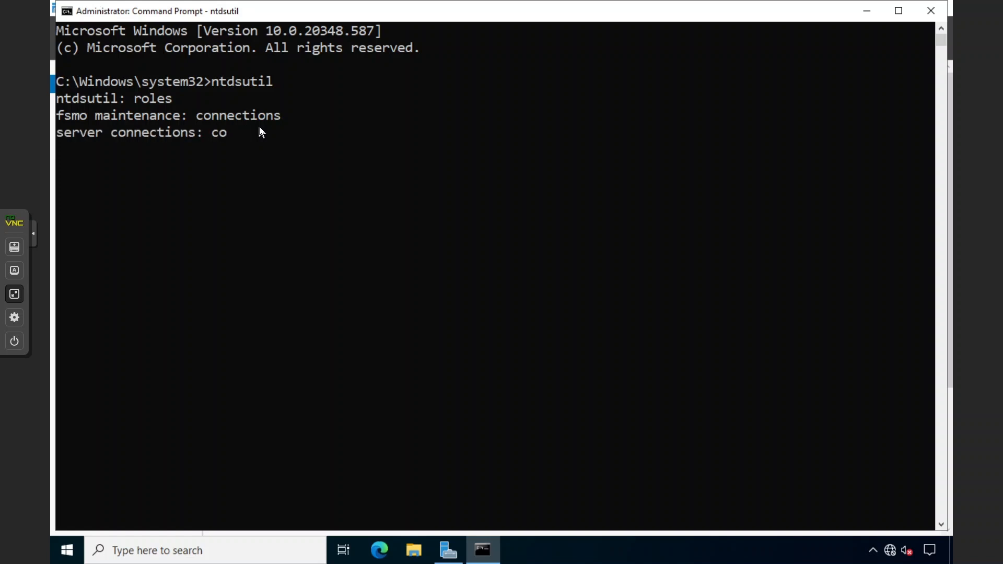
{"action": "type", "text": "nnect to server"}
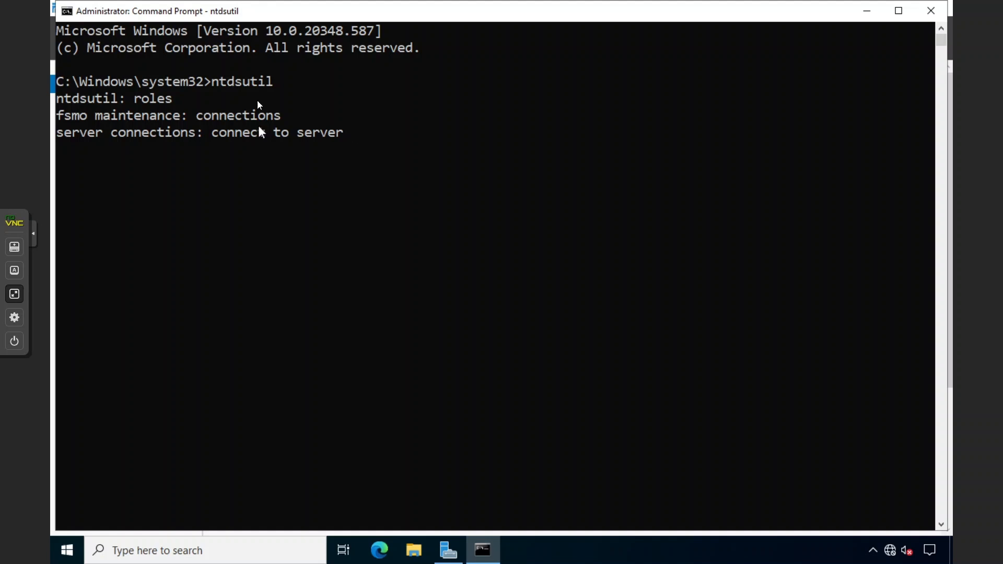
{"action": "left_click_drag", "start_coordinate": [233, 12], "coordinate": [393, 166]}
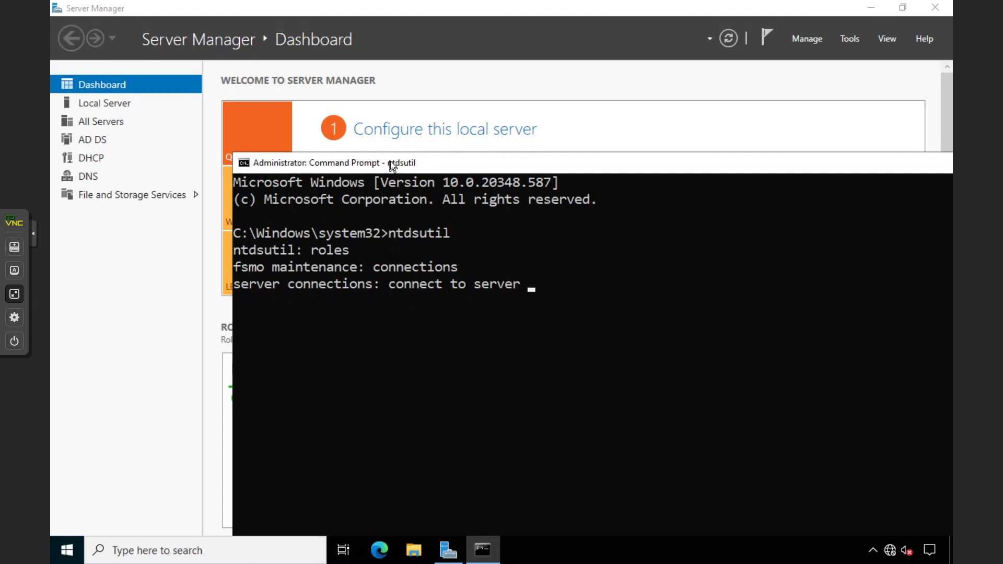
Confirm on Server Manager's Local Server page that the computer name is DC-01
{"action": "left_click", "coordinate": [175, 242]}
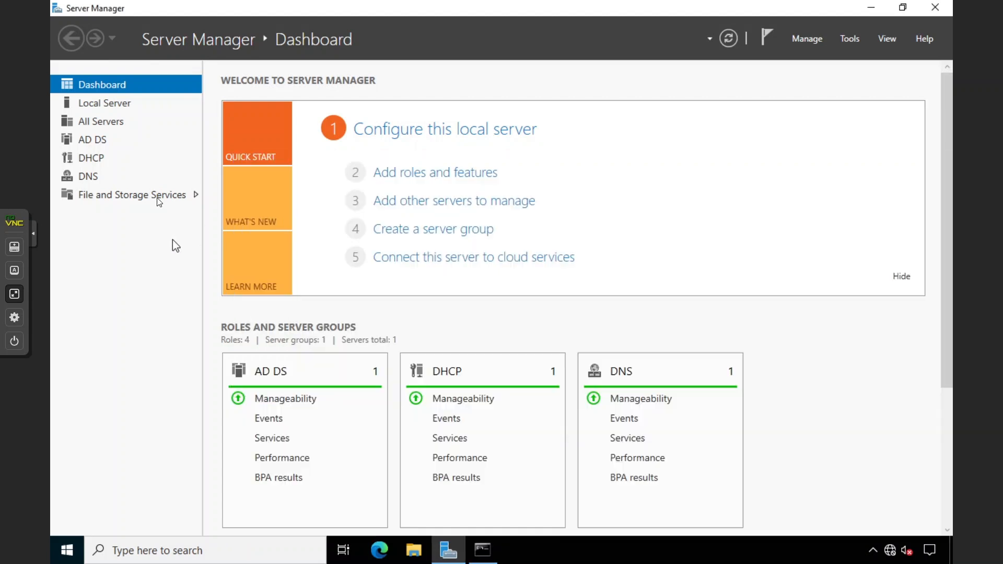
{"action": "left_click", "coordinate": [123, 107]}
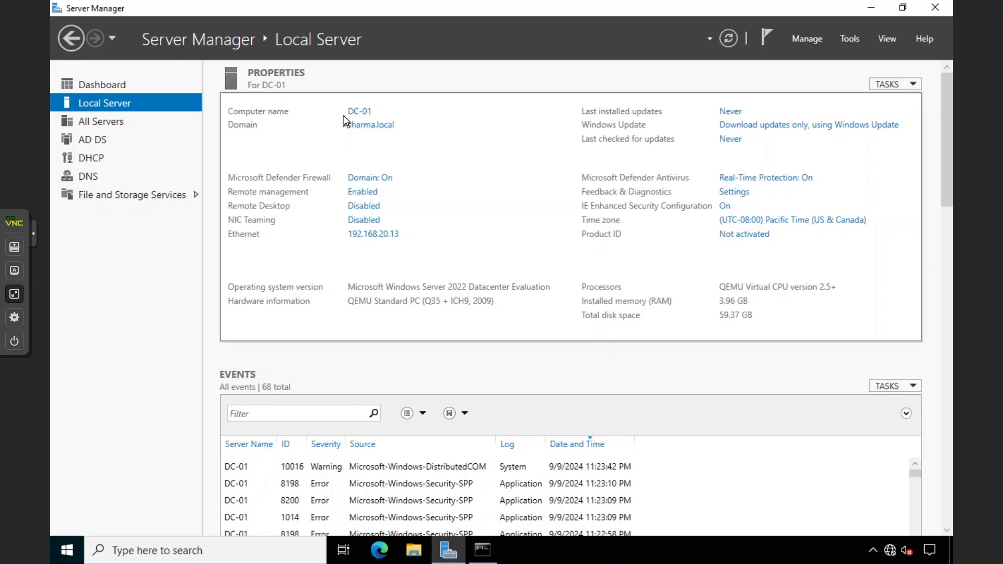
{"action": "left_click", "coordinate": [481, 548]}
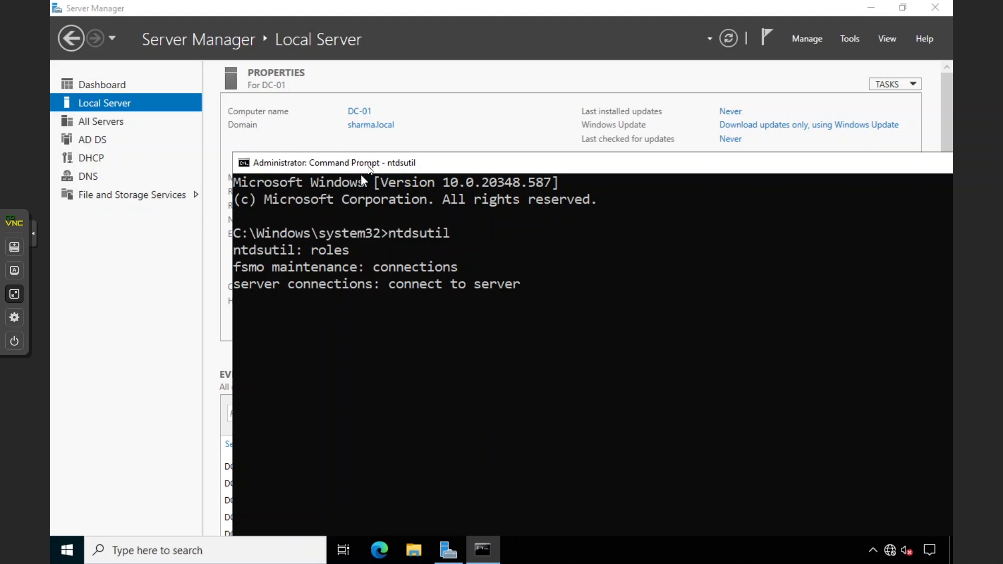
Complete the command as 'connect to server DC-01.sharma.local' with the console maximized
{"action": "double_click", "coordinate": [368, 163]}
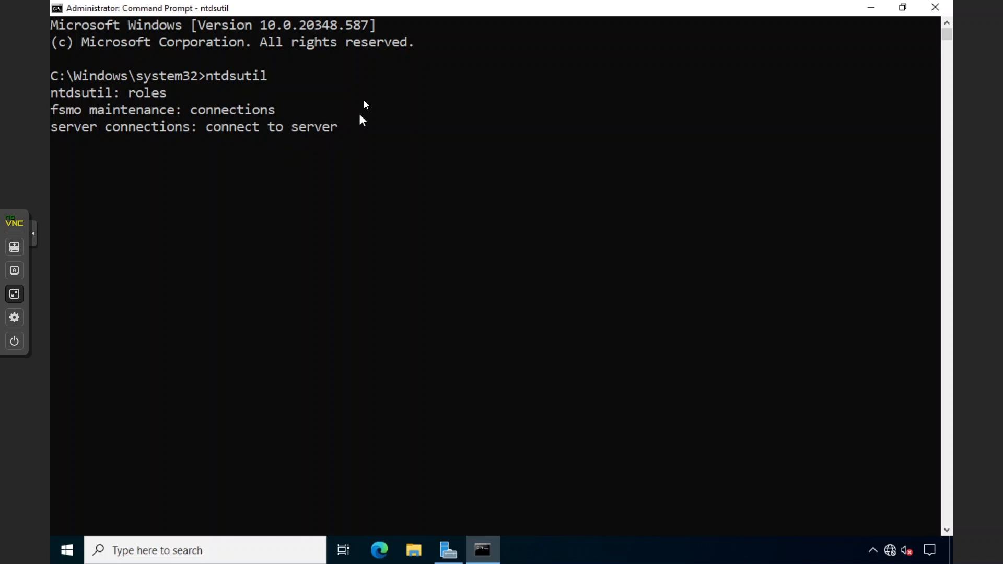
{"action": "left_click_drag", "start_coordinate": [351, 19], "coordinate": [413, 186]}
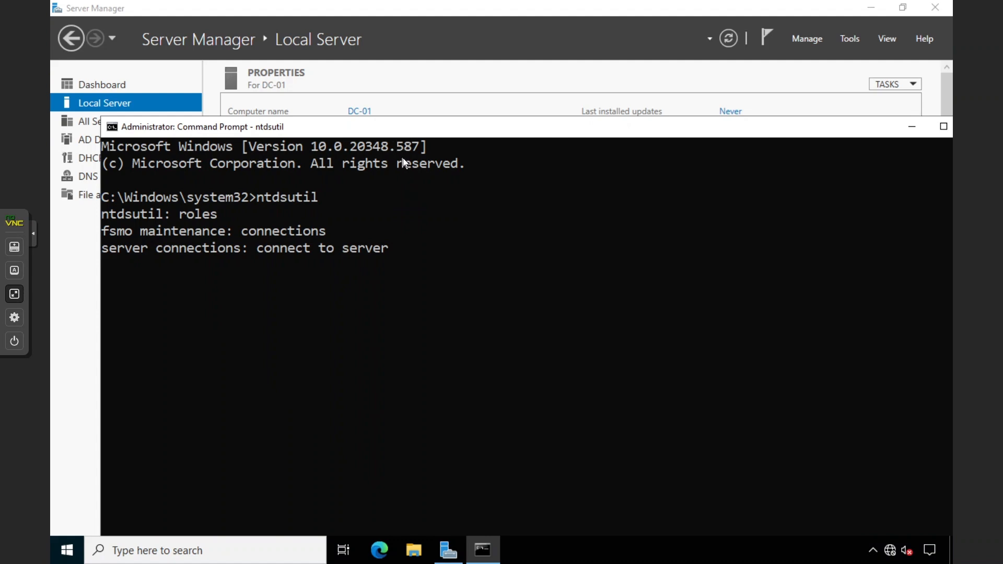
{"action": "type", "text": "DC-01.shar"}
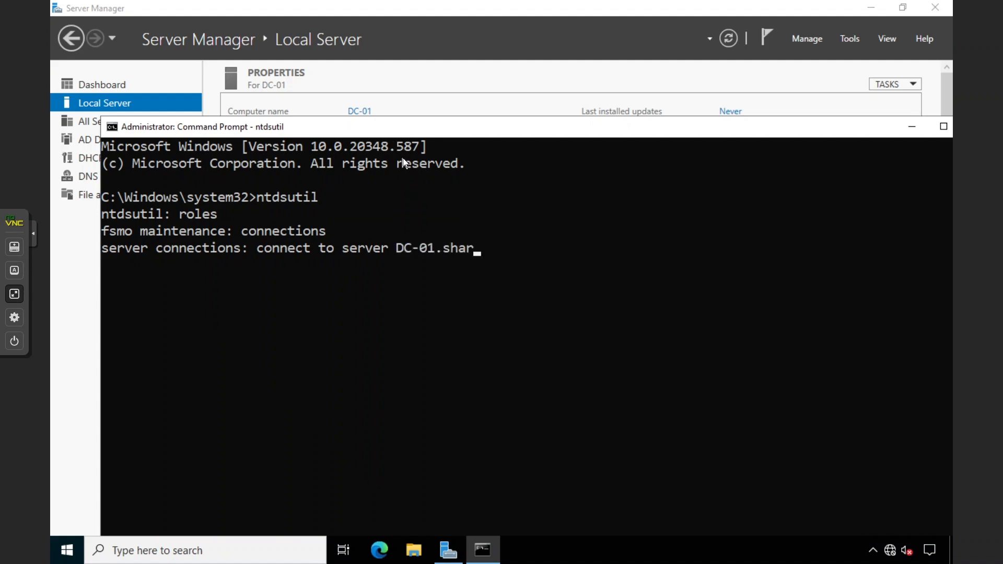
{"action": "type", "text": "ma.local"}
{"action": "double_click", "coordinate": [373, 126]}
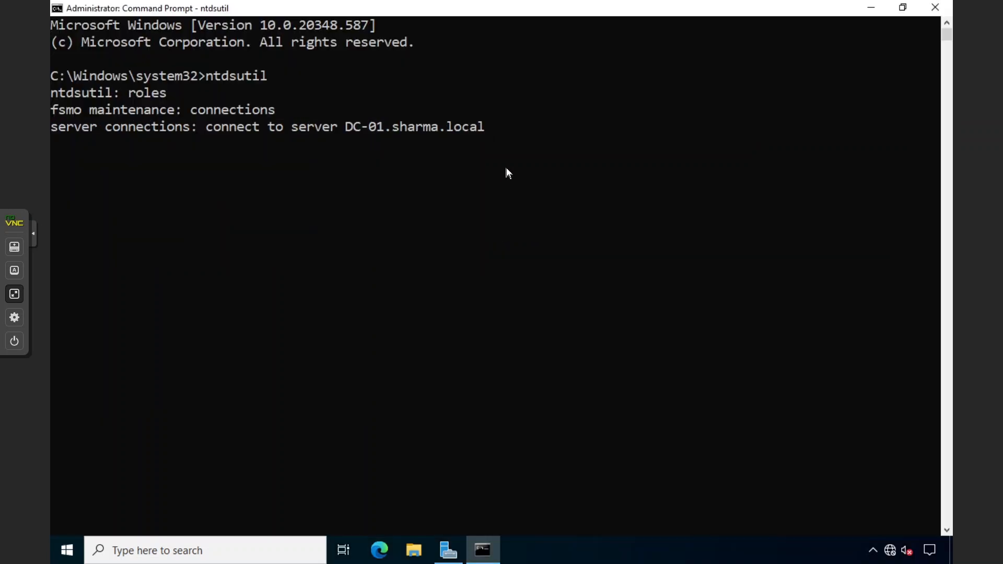
Connect ntdsutil to DC-01.sharma.local and inspect the resulting connection message
{"action": "key", "text": "Return"}
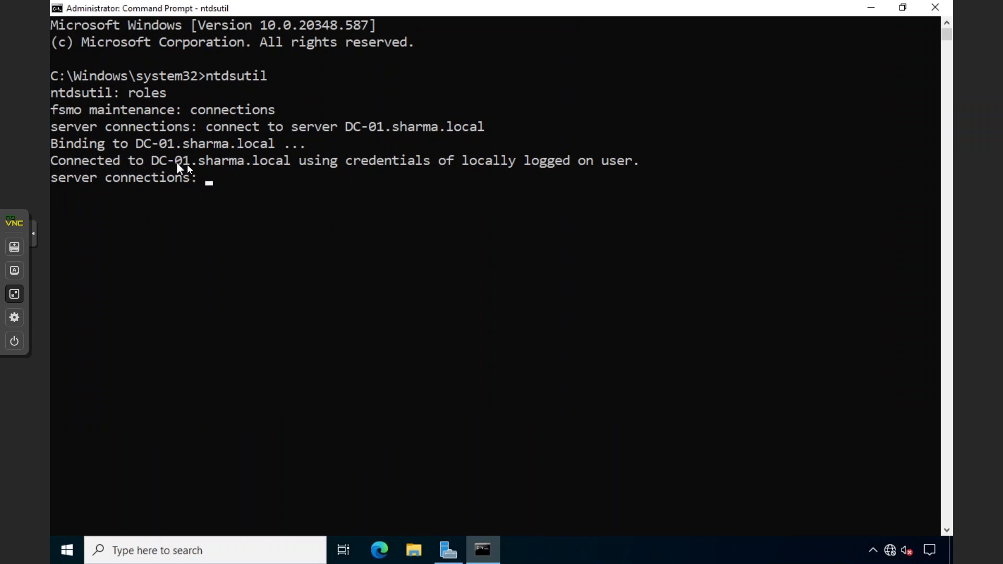
{"action": "left_click_drag", "start_coordinate": [152, 160], "coordinate": [565, 160]}
{"action": "left_click", "coordinate": [565, 160]}
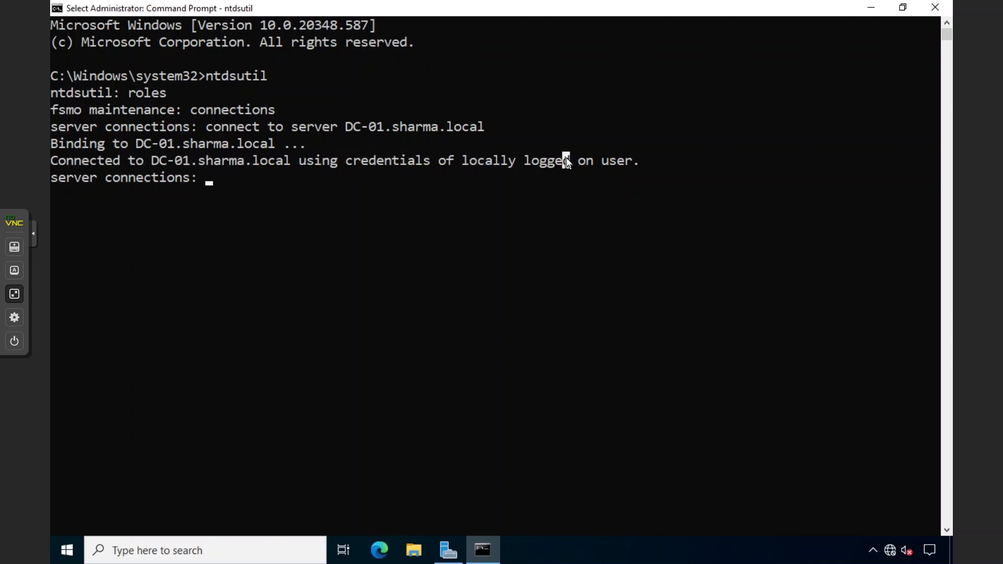
{"action": "left_click", "coordinate": [67, 550]}
{"action": "left_click", "coordinate": [74, 384]}
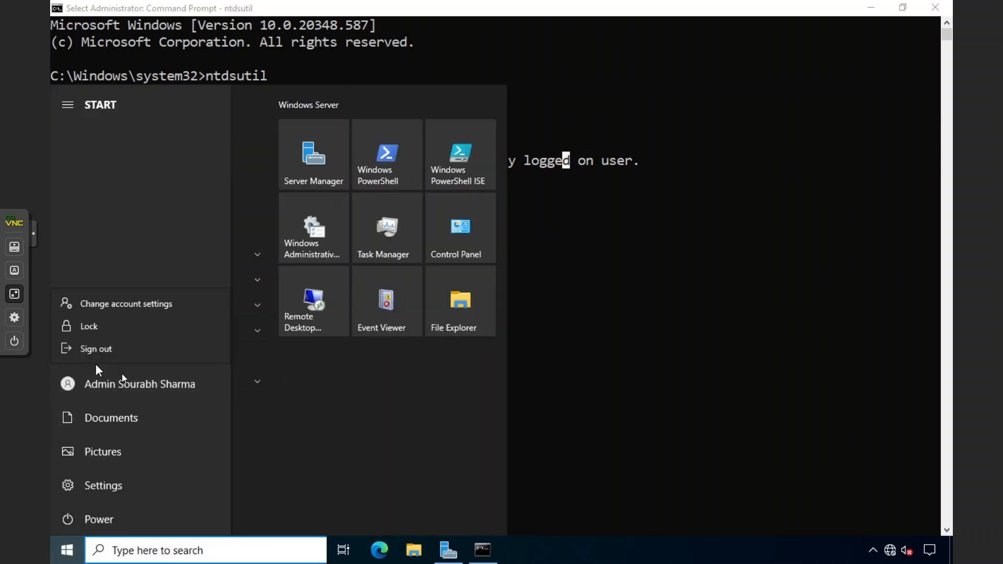
{"action": "left_click", "coordinate": [541, 290]}
{"action": "left_click", "coordinate": [603, 229]}
{"action": "left_click", "coordinate": [495, 161]}
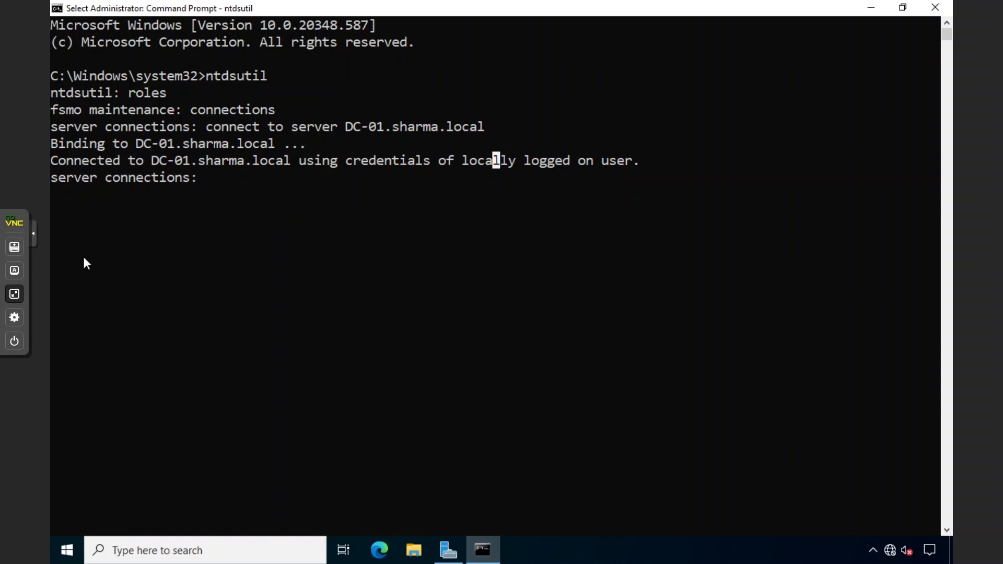
Try 'transfer schema master' at server connections, which returns Invalid Syntax
{"action": "left_click", "coordinate": [316, 235]}
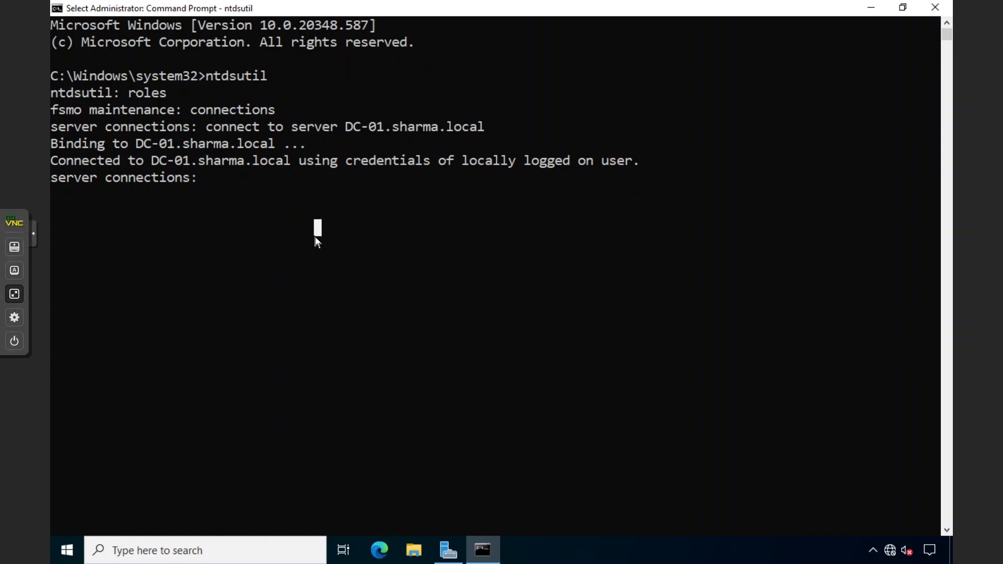
{"action": "type", "text": "tra"}
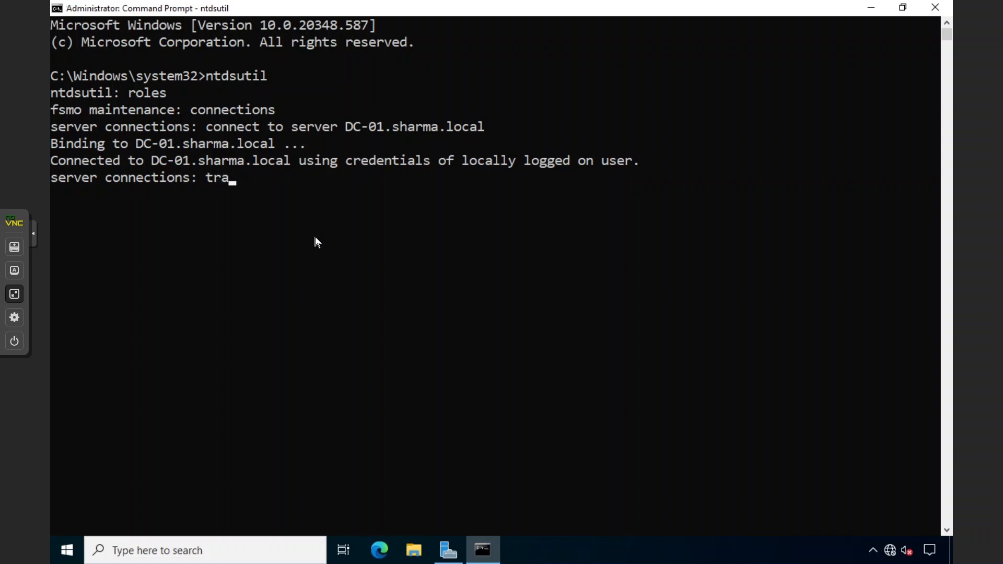
{"action": "type", "text": "nsfer schema master"}
{"action": "key", "text": "Return"}
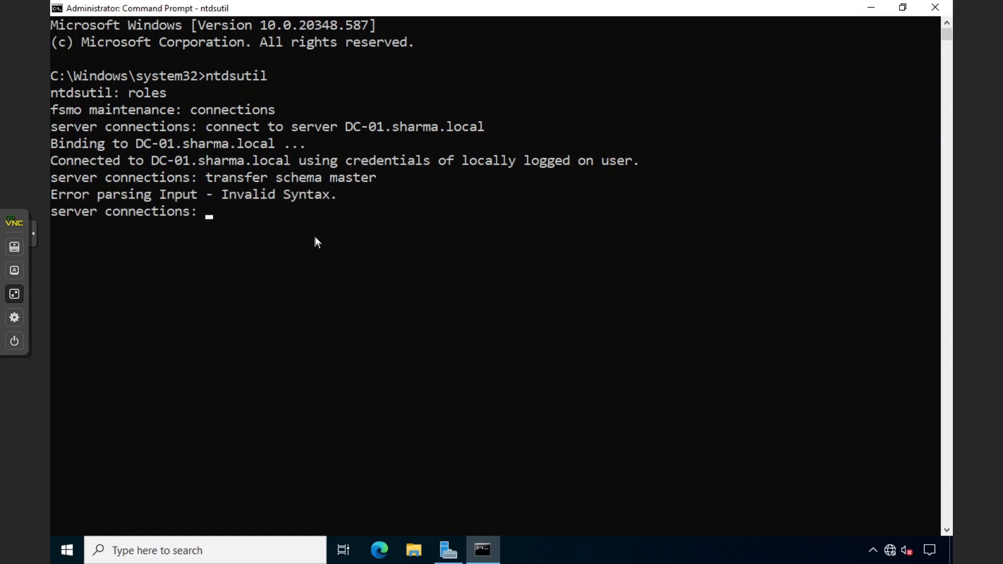
Quit server connections to return to the FSMO maintenance prompt
{"action": "type", "text": "quit"}
{"action": "key", "text": "Return"}
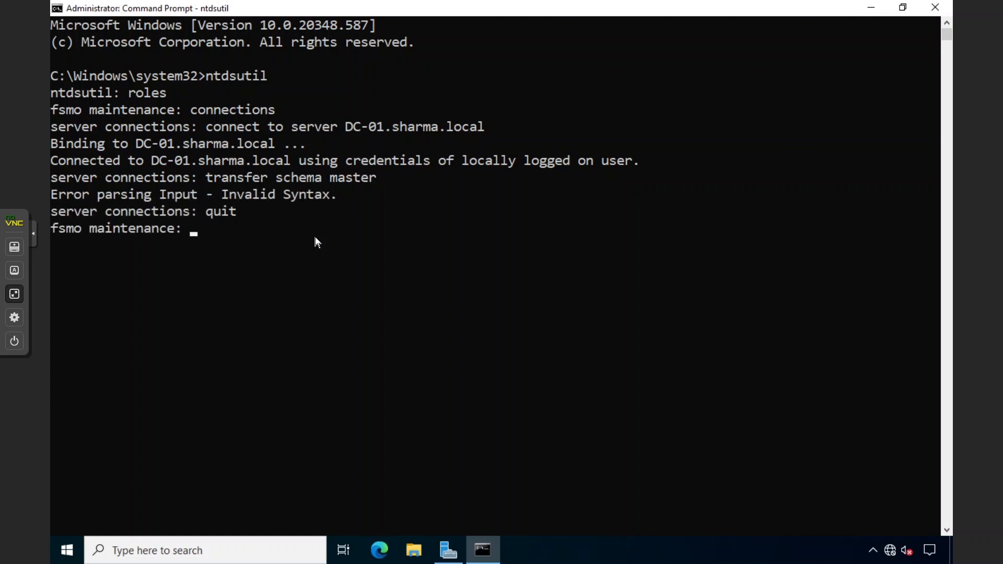
{"action": "left_click_drag", "start_coordinate": [210, 128], "coordinate": [466, 126]}
{"action": "left_click", "coordinate": [466, 124]}
{"action": "left_click_drag", "start_coordinate": [241, 211], "coordinate": [218, 210]}
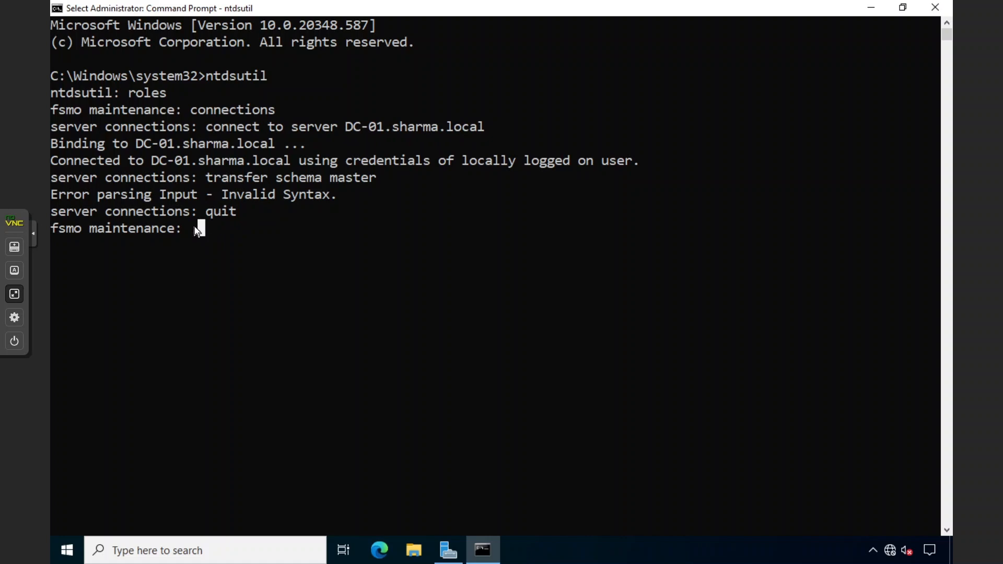
{"action": "key", "text": "Escape"}
Transfer the schema master to DC-01, confirm with Yes, and review all five roles on DC-01
{"action": "type", "text": "transfer "}
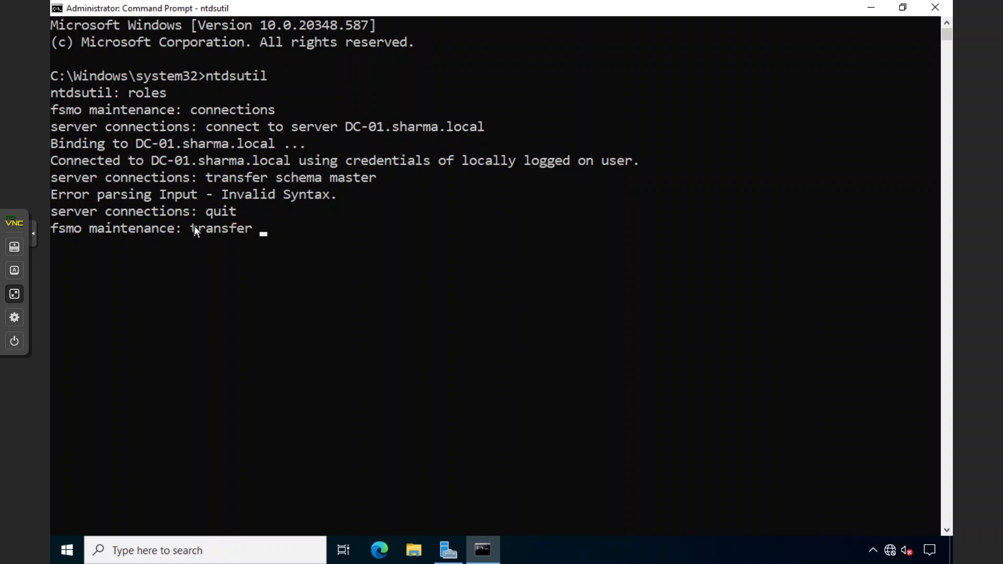
{"action": "type", "text": "schema maste"}
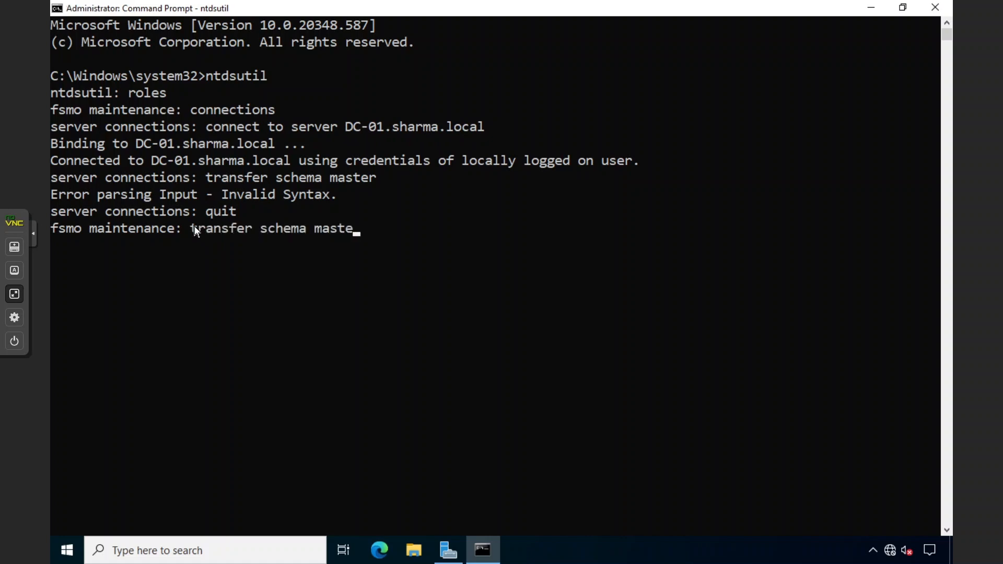
{"action": "type", "text": "r"}
{"action": "key", "text": "Return"}
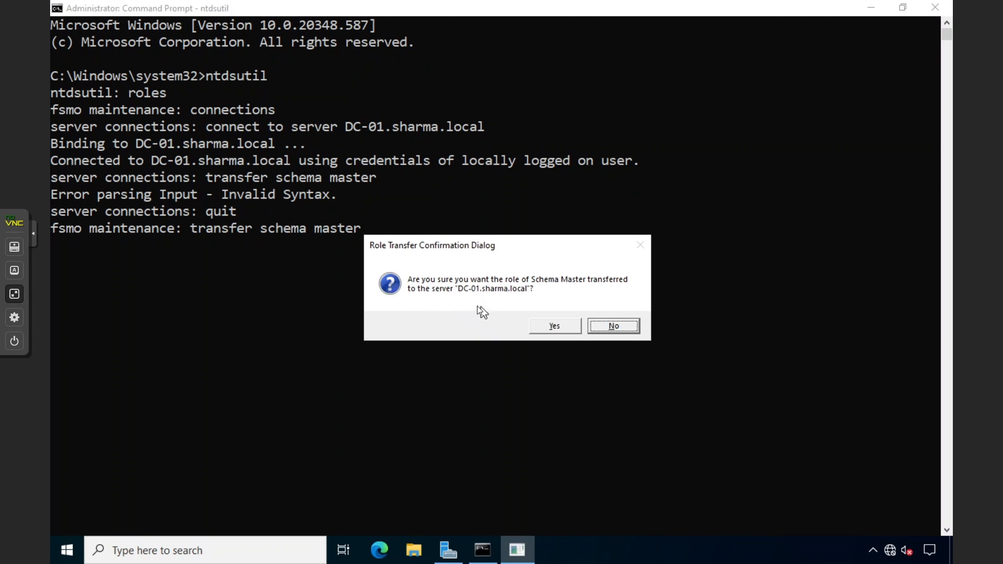
{"action": "left_click", "coordinate": [558, 325]}
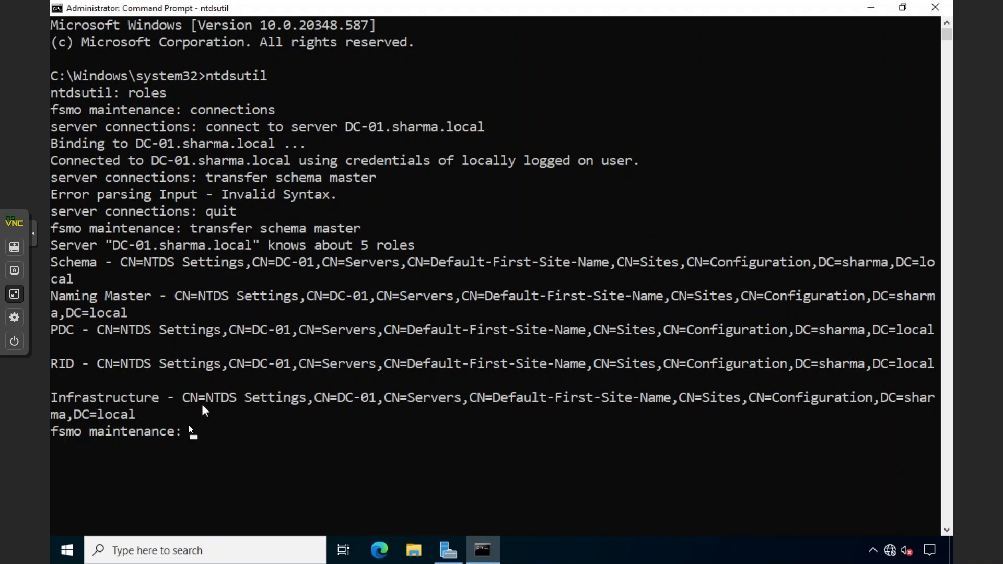
{"action": "left_click_drag", "start_coordinate": [183, 427], "coordinate": [58, 263]}
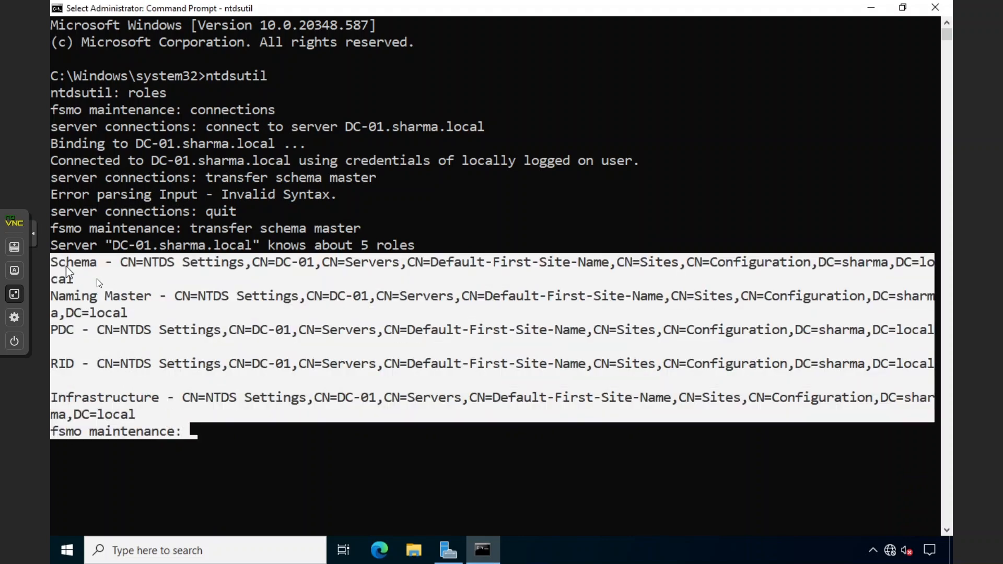
{"action": "left_click", "coordinate": [231, 330]}
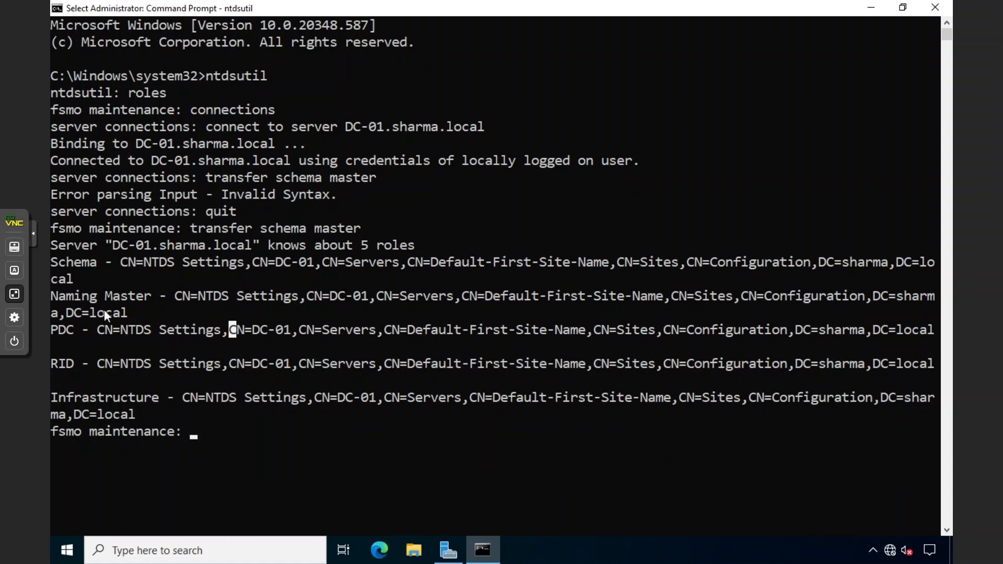
{"action": "left_click", "coordinate": [349, 364]}
Quit ntdsutil, clear the console with cls, and type 'netdom query fsmo'
{"action": "type", "text": "quit"}
{"action": "key", "text": "Return"}
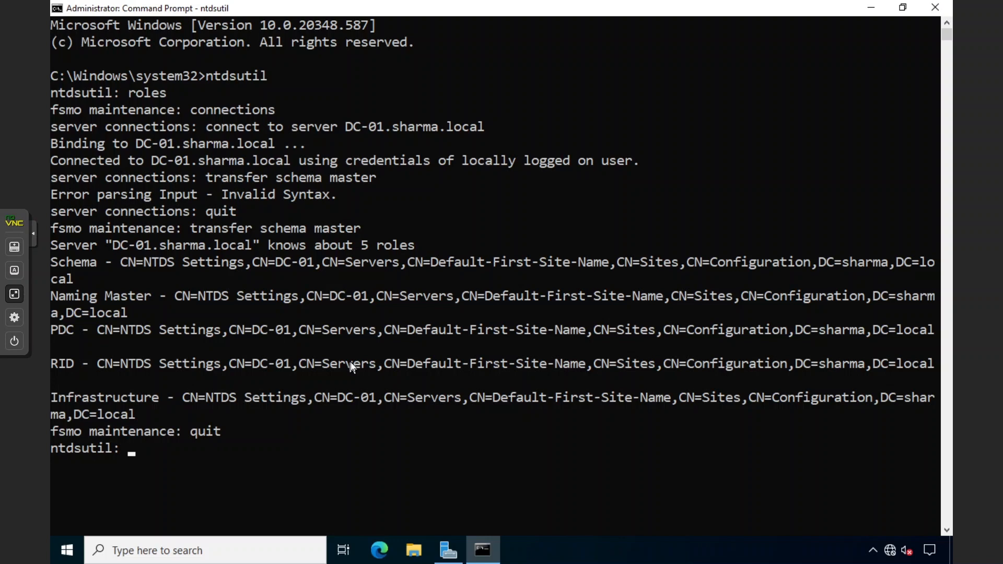
{"action": "type", "text": "quit"}
{"action": "key", "text": "Return"}
{"action": "type", "text": "cls"}
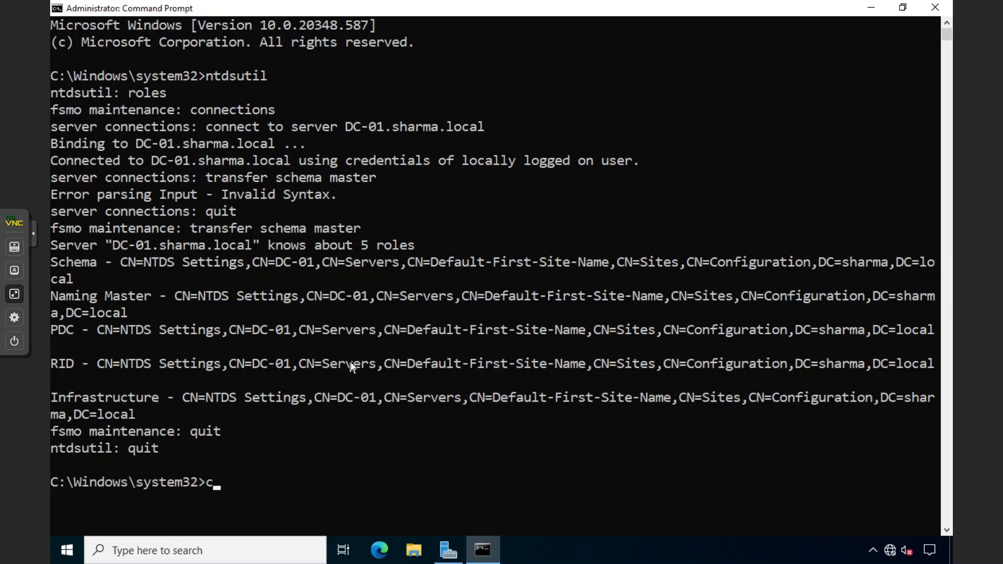
{"action": "key", "text": "Return"}
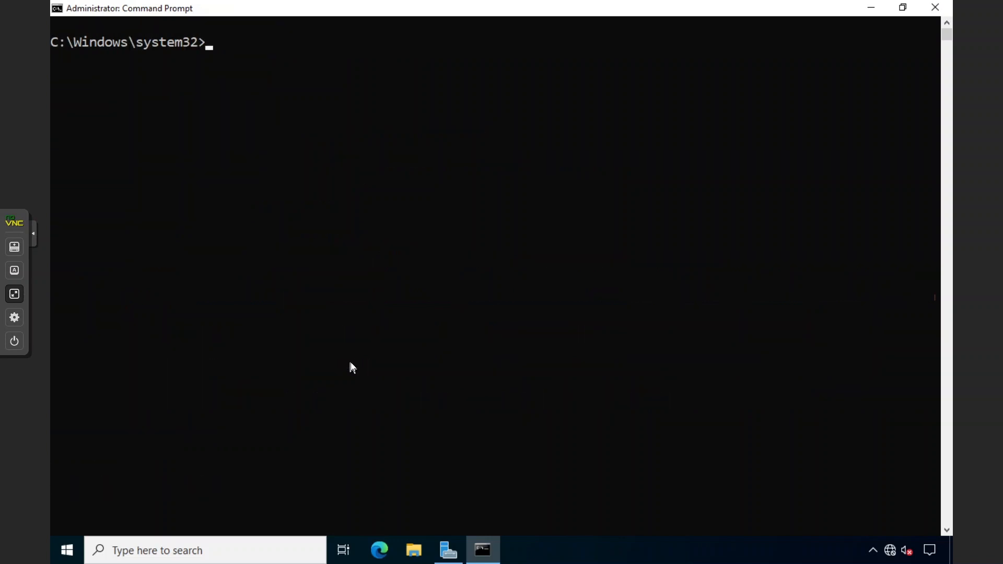
Run netdom query fsmo, confirm DC-01.sharma.local holds all five roles, and close Command Prompt
{"action": "type", "text": "netd"}
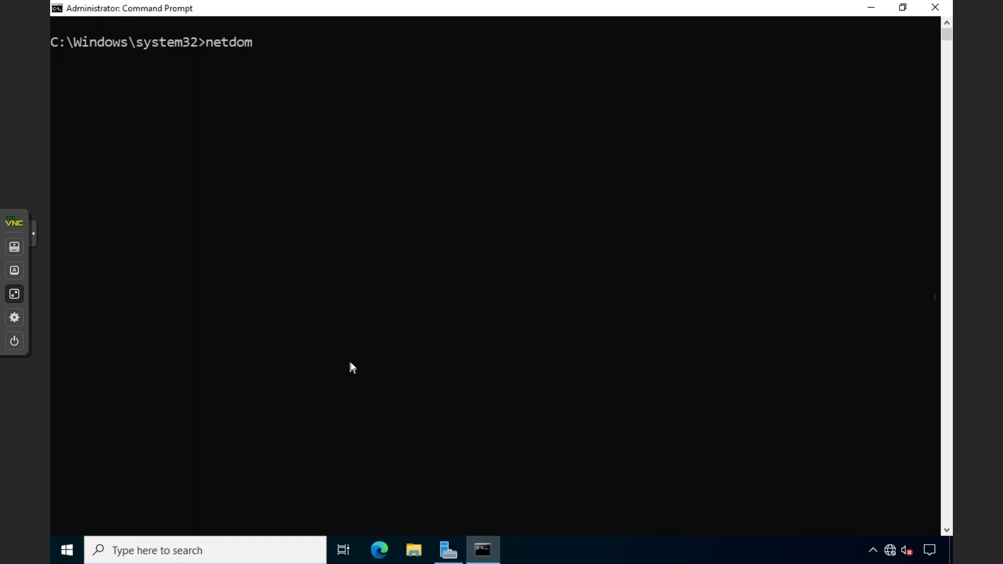
Quit ntdsutil, clear the console with cls, and type 'netdom query fsmo'
Run netdom query fsmo, confirm DC-01.sharma.local holds all five roles, and close Command Prompt
{"action": "type", "text": "om query fsmo"}
{"action": "key", "text": "Return"}
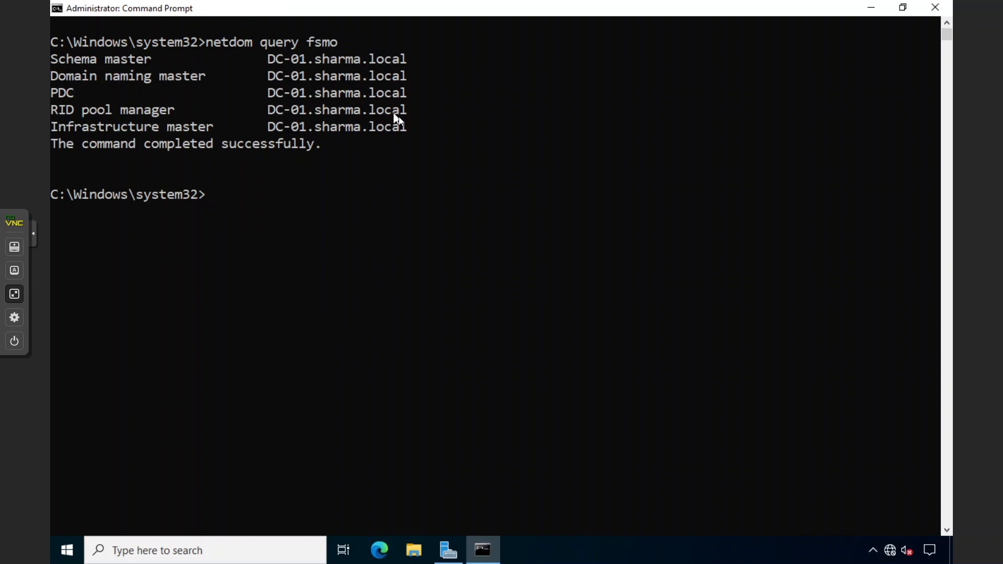
{"action": "left_click_drag", "start_coordinate": [405, 127], "coordinate": [64, 66]}
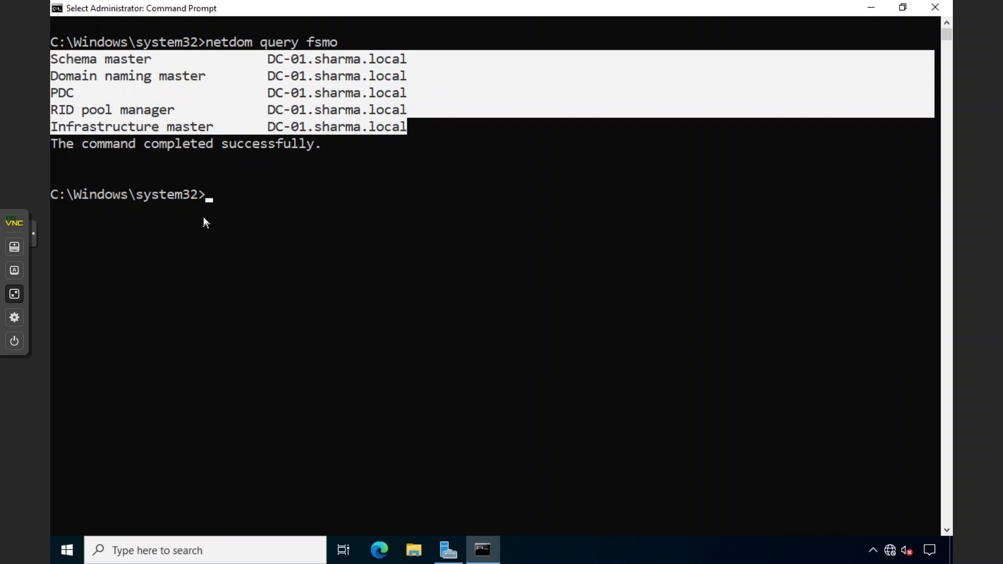
{"action": "left_click", "coordinate": [128, 125]}
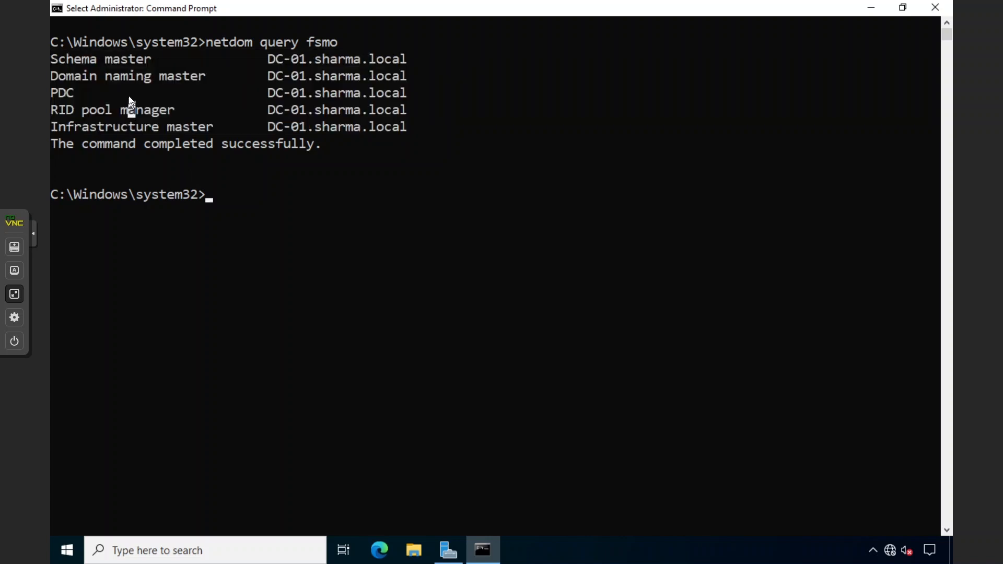
{"action": "left_click", "coordinate": [131, 77]}
{"action": "left_click", "coordinate": [262, 376]}
{"action": "left_click", "coordinate": [930, 13]}
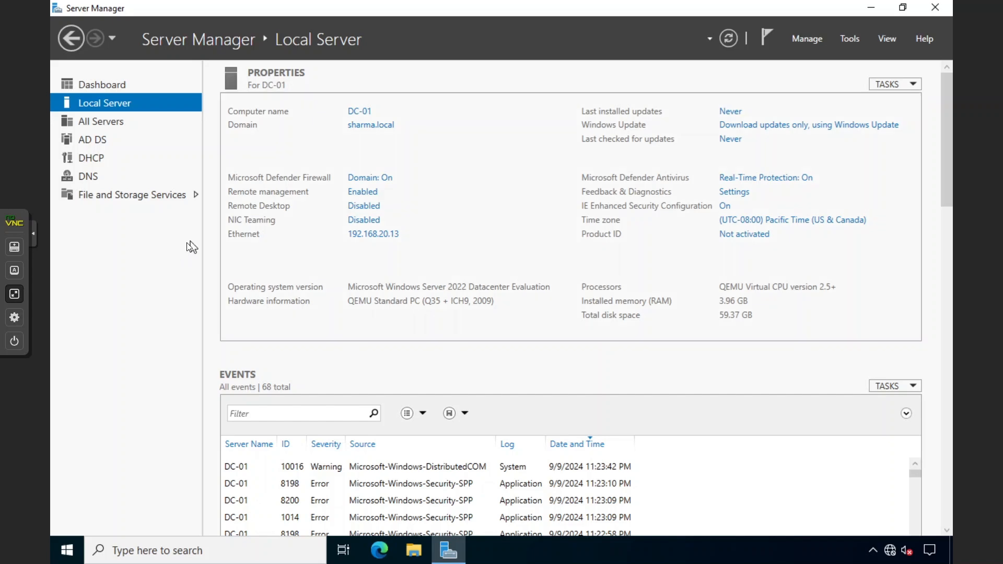
Switch to DC-1's console in full screen and close its command prompt
{"action": "left_click", "coordinate": [14, 293]}
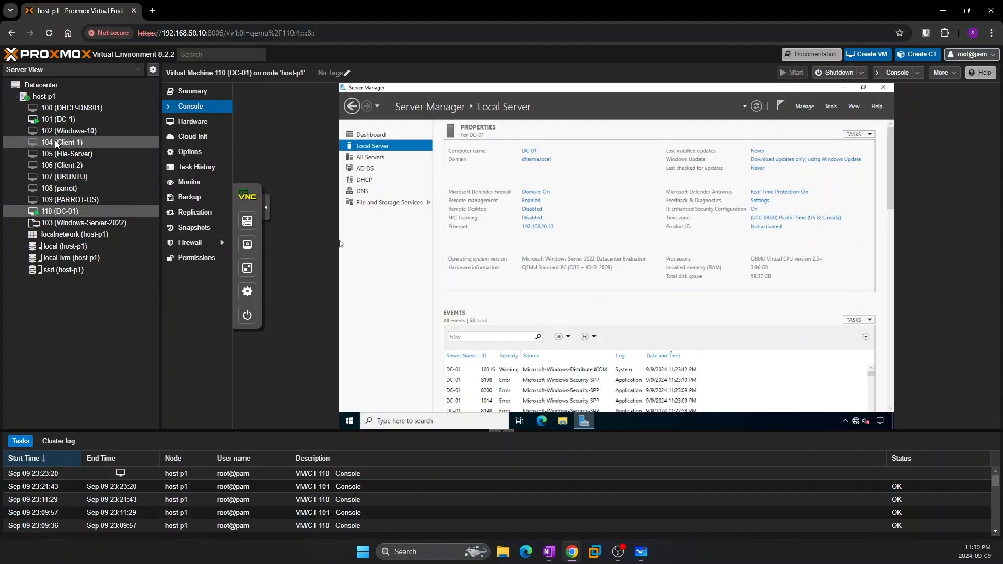
{"action": "left_click", "coordinate": [56, 119]}
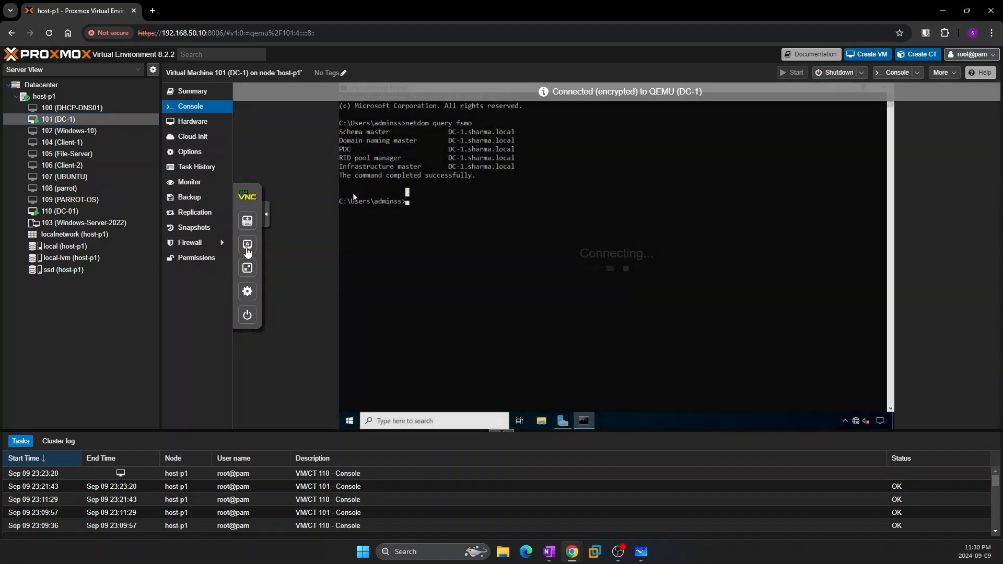
{"action": "left_click", "coordinate": [248, 268]}
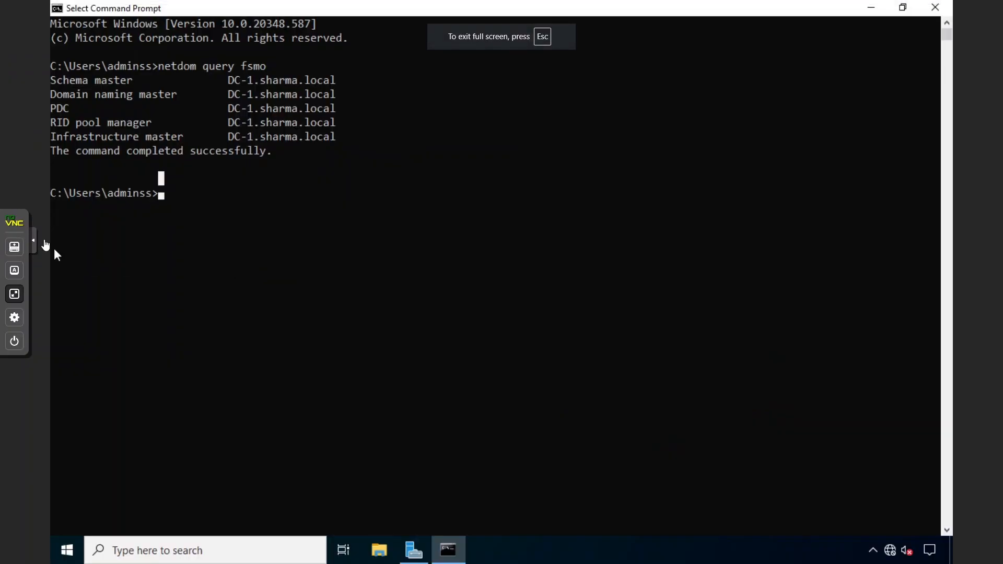
{"action": "left_click", "coordinate": [934, 7]}
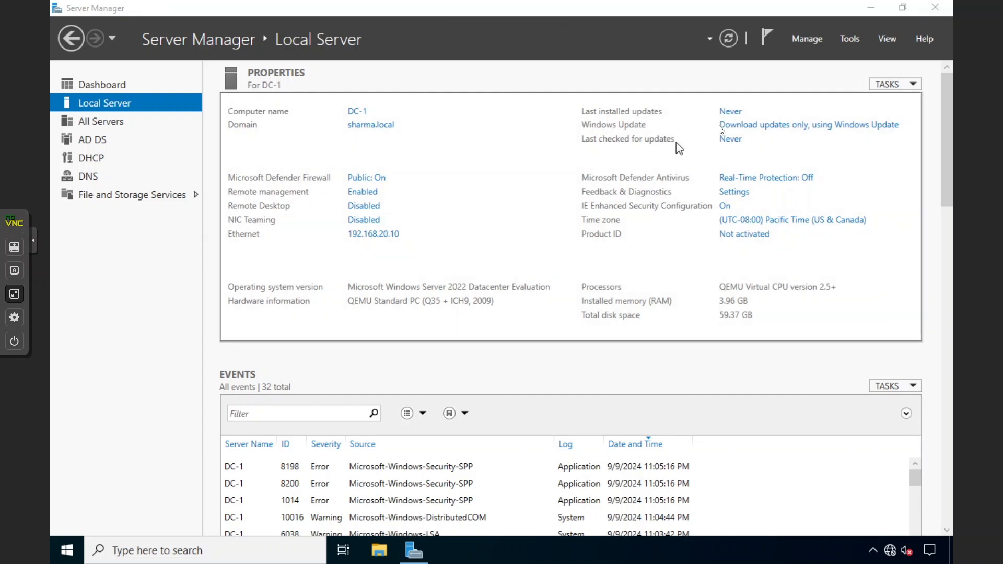
Start Remove Roles and Features and untick Active Directory Domain Services on the Server Roles page
{"action": "left_click", "coordinate": [817, 40]}
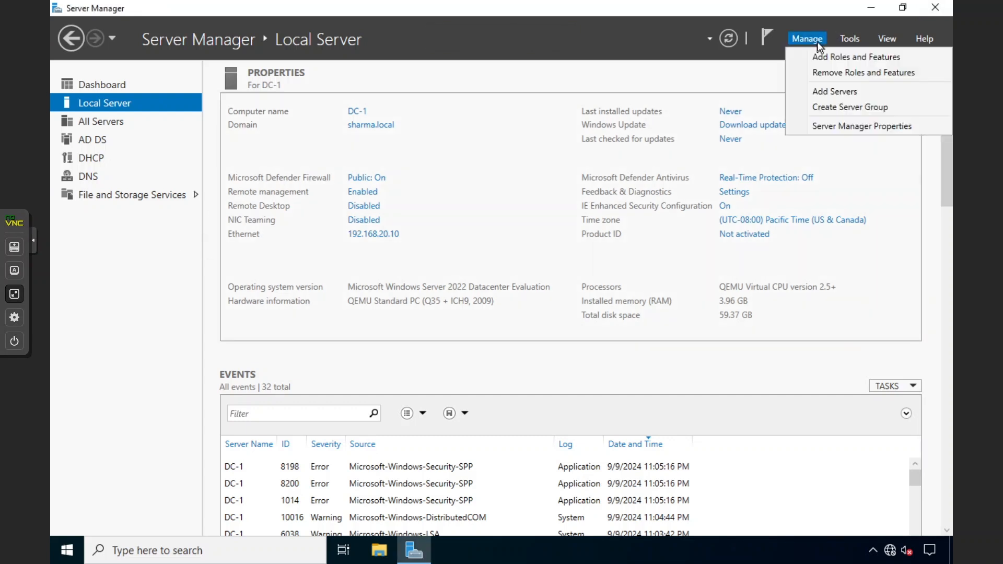
{"action": "left_click", "coordinate": [817, 75]}
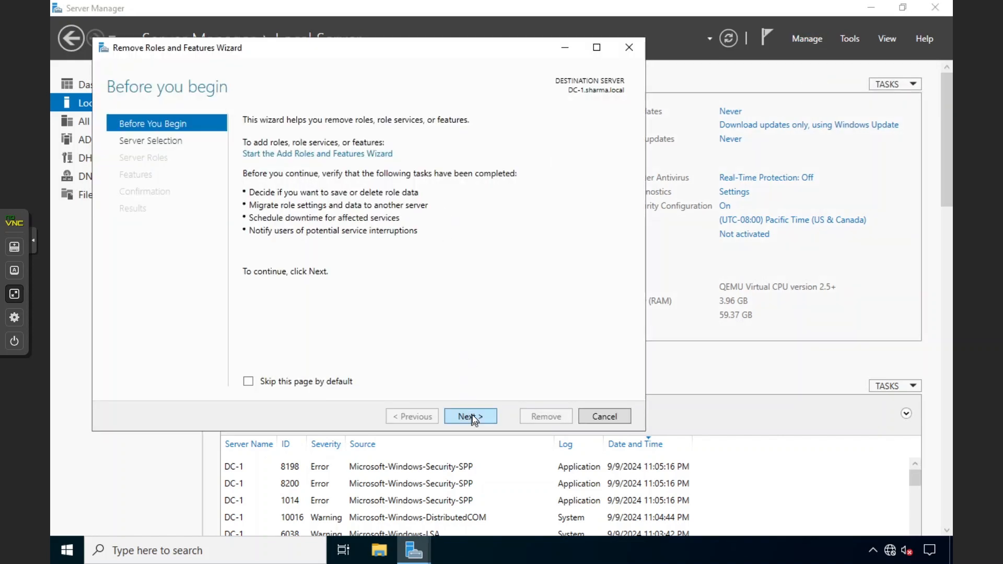
{"action": "left_click", "coordinate": [472, 416]}
{"action": "left_click", "coordinate": [472, 416]}
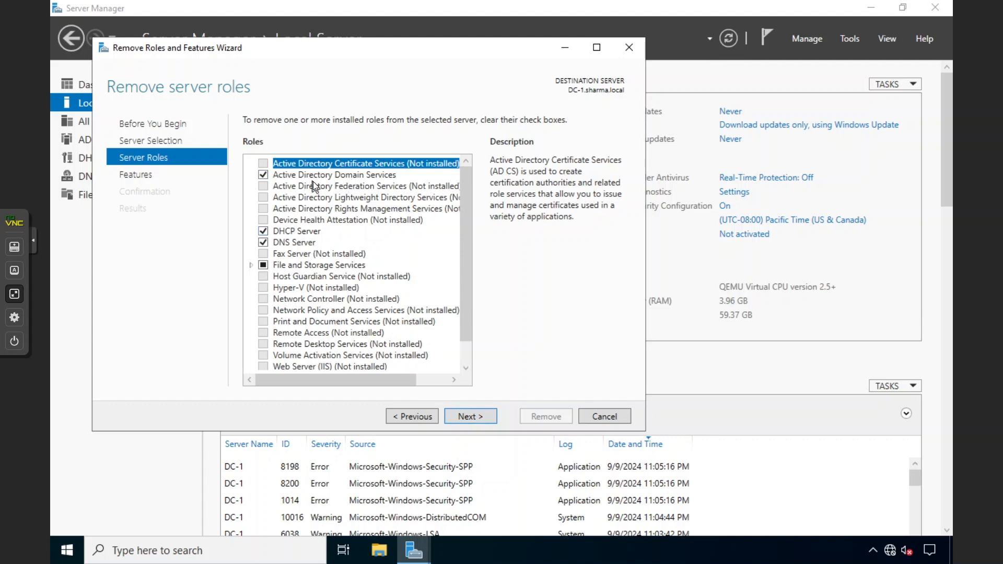
{"action": "left_click", "coordinate": [268, 174]}
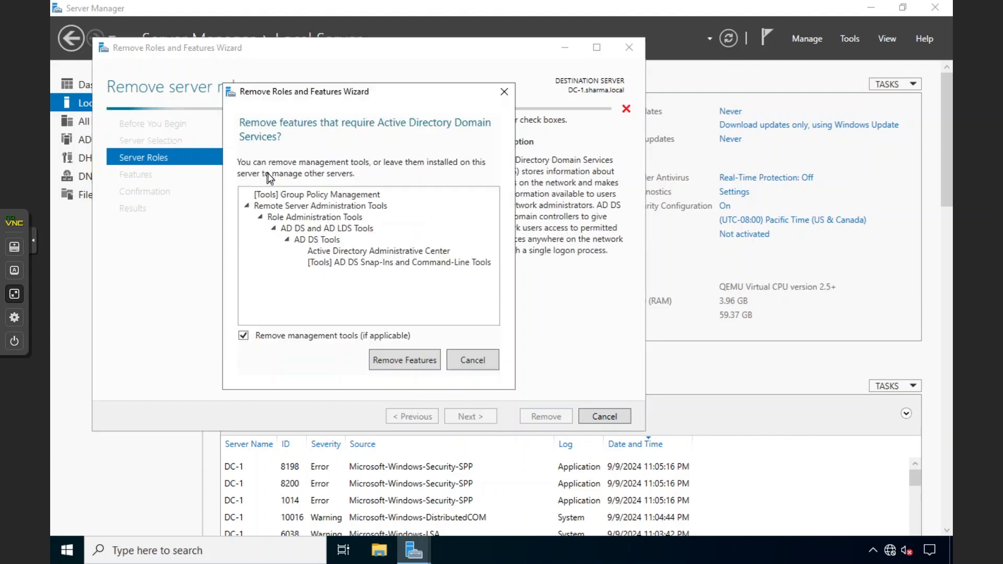
Confirm removing the dependent AD DS features and move the Validation Results dialog to read the demotion error
{"action": "left_click", "coordinate": [397, 359]}
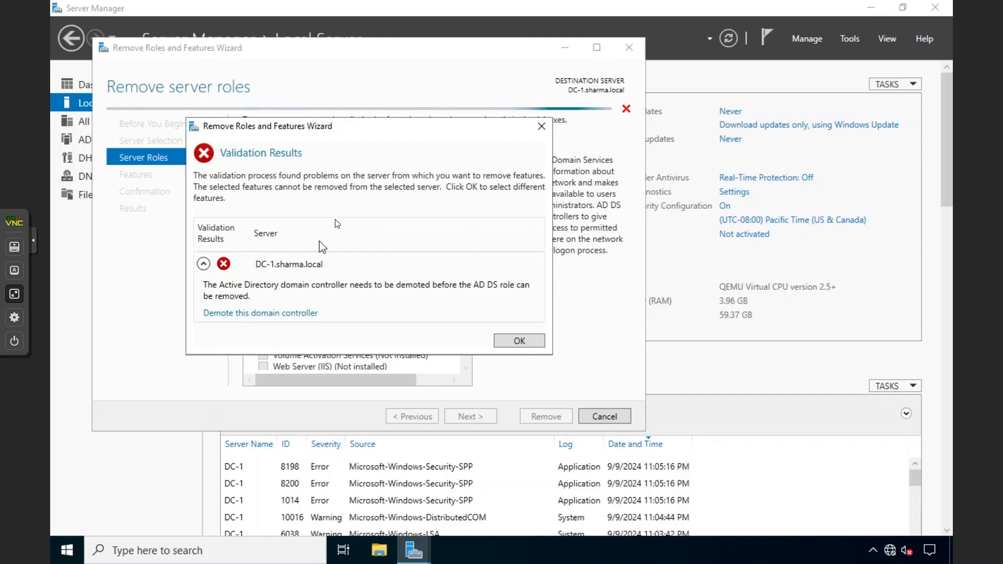
{"action": "left_click_drag", "start_coordinate": [350, 130], "coordinate": [557, 145]}
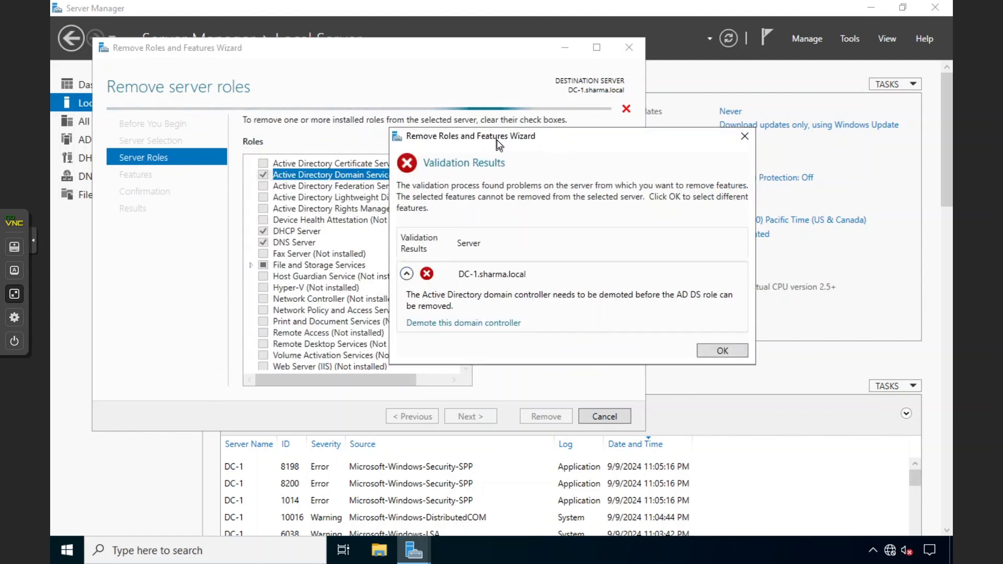
{"action": "left_click_drag", "start_coordinate": [497, 140], "coordinate": [348, 105]}
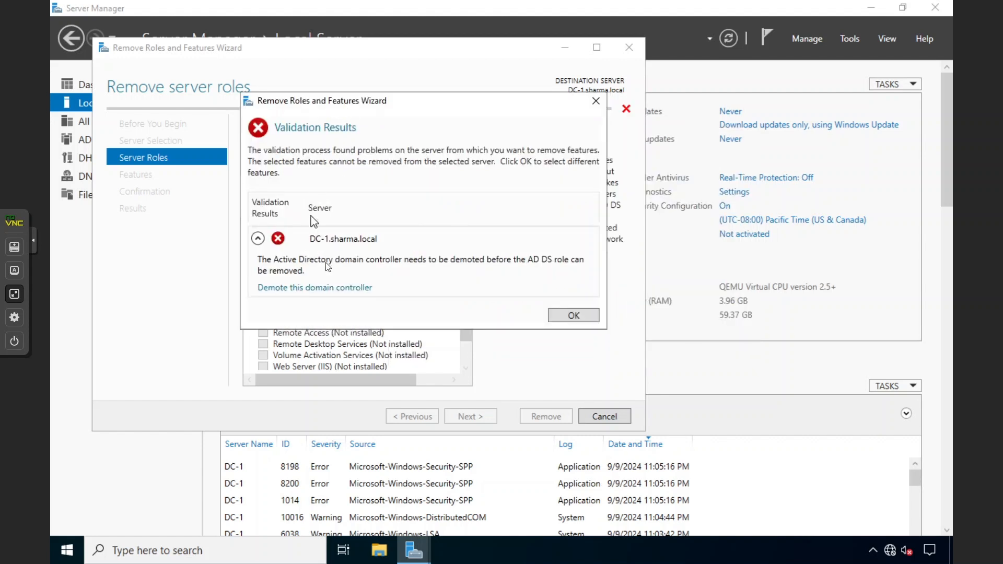
Choose 'Demote this domain controller', keep the current credentials, and continue to the Warnings page
{"action": "left_click", "coordinate": [290, 293]}
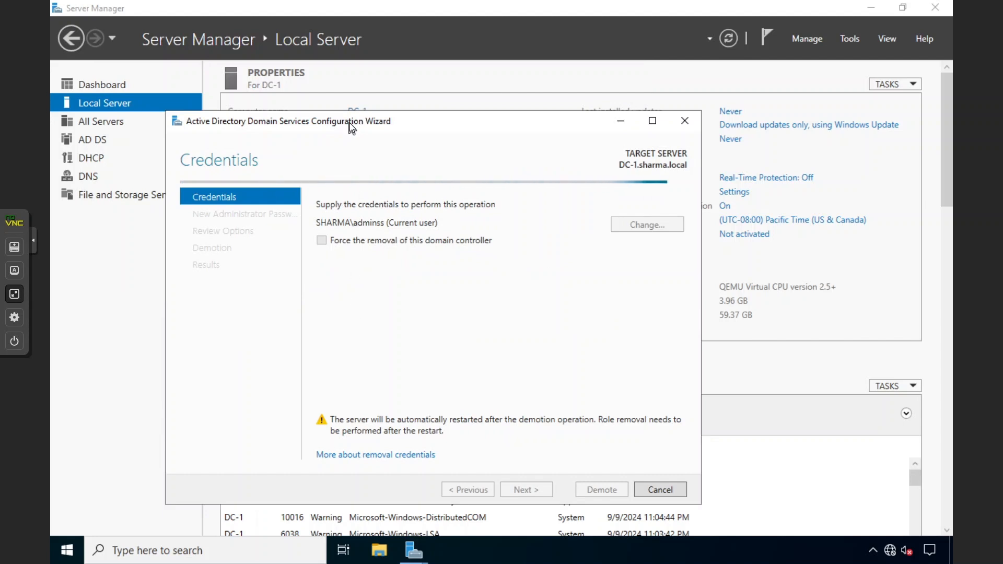
{"action": "left_click_drag", "start_coordinate": [349, 123], "coordinate": [353, 105]}
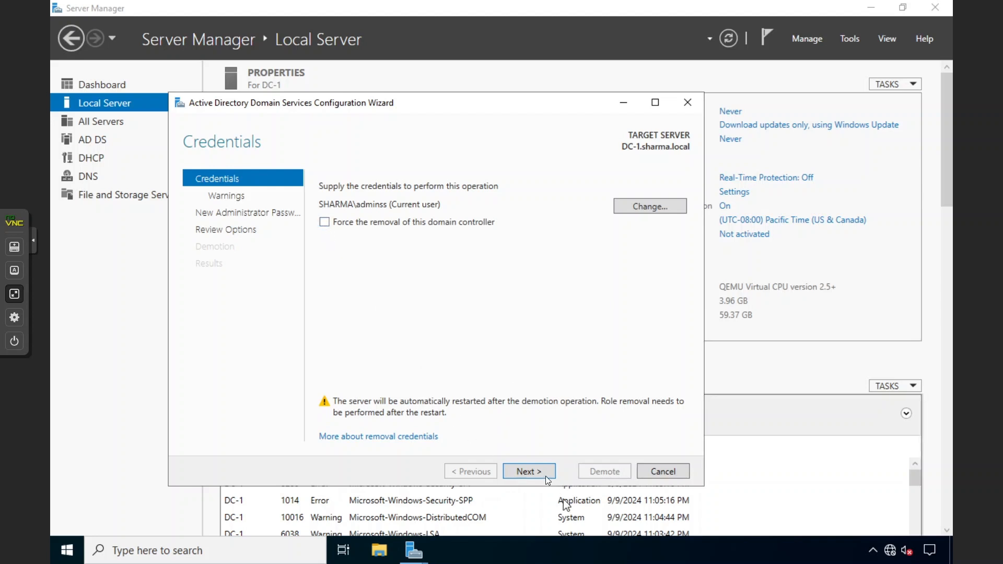
{"action": "left_click", "coordinate": [521, 471]}
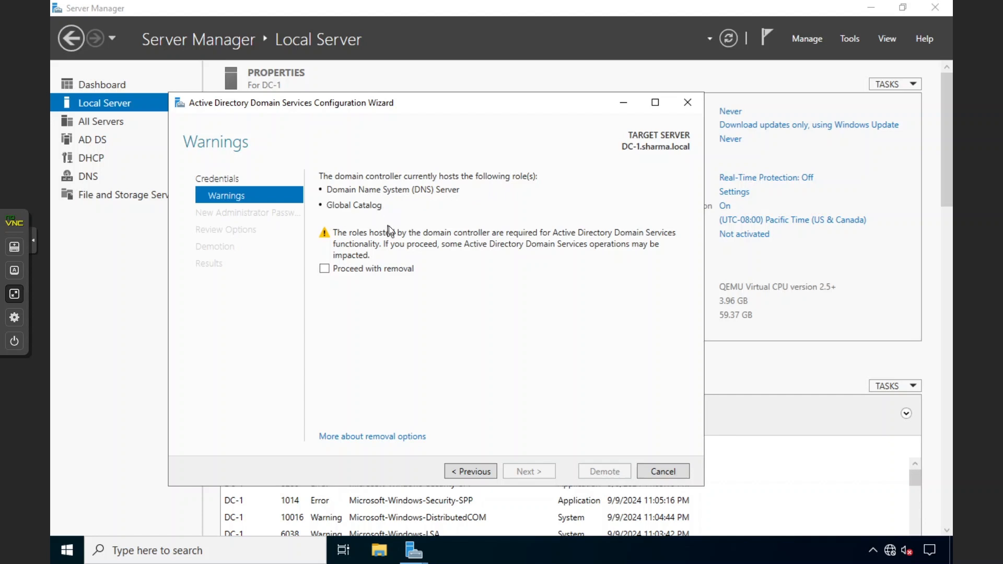
{"action": "left_click", "coordinate": [15, 294]}
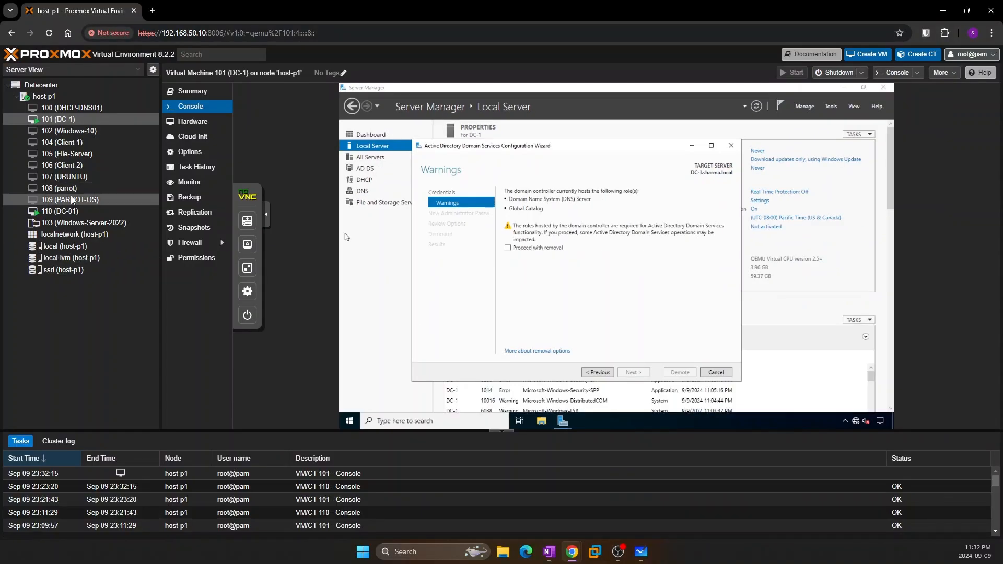
Switch to DC-01's console in full screen and launch DNS Manager
{"action": "left_click", "coordinate": [67, 214]}
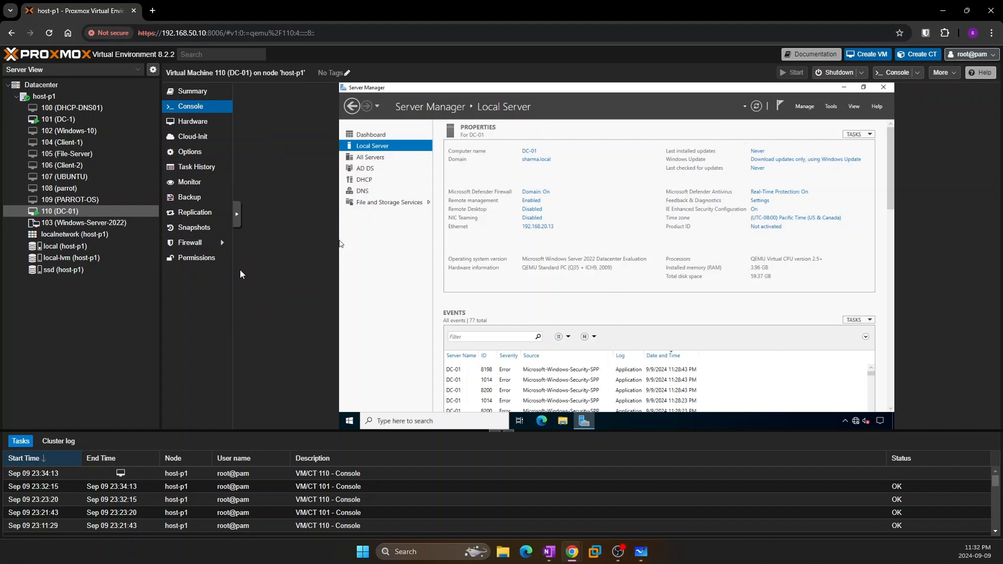
{"action": "left_click", "coordinate": [237, 229]}
{"action": "left_click", "coordinate": [245, 269]}
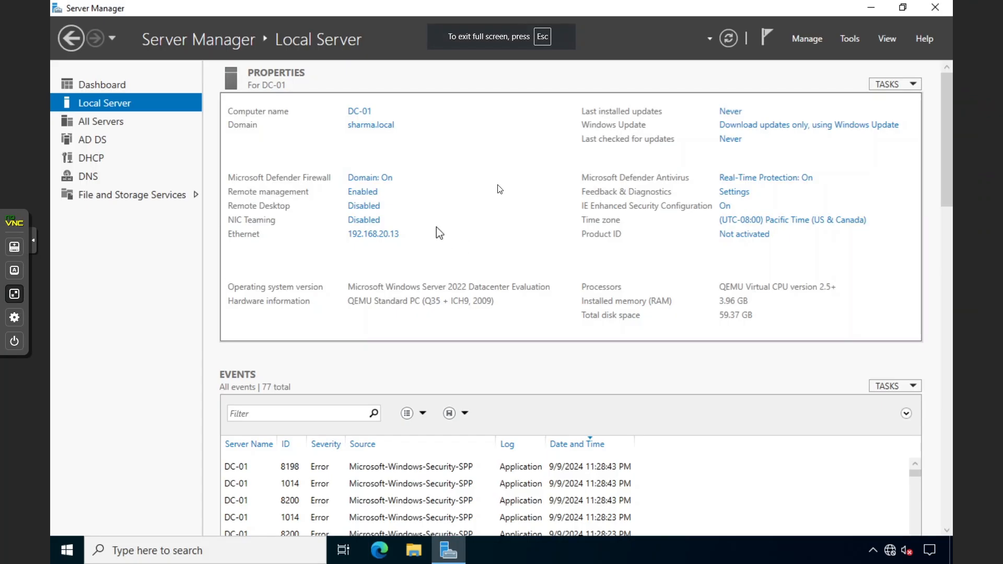
{"action": "left_click", "coordinate": [847, 40]}
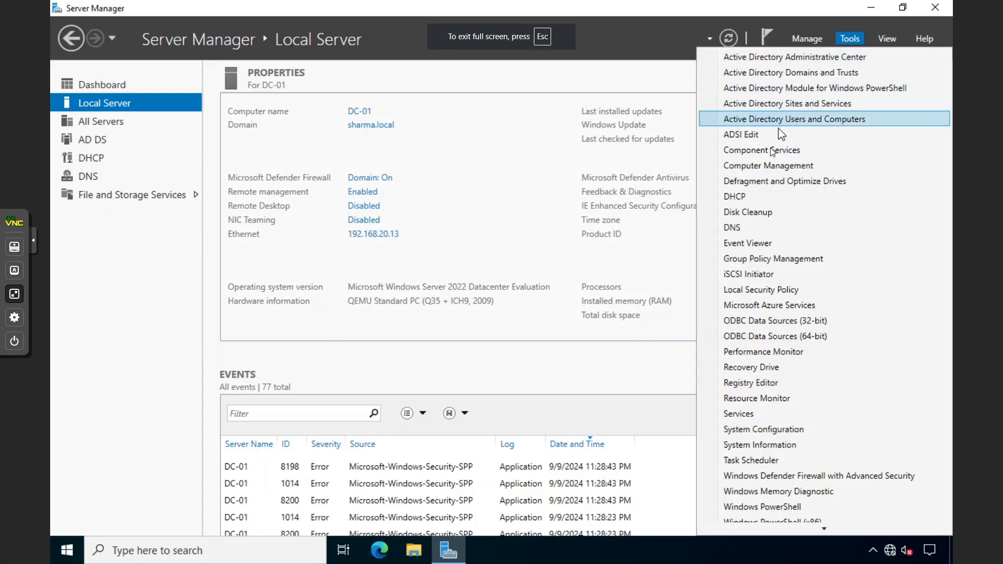
{"action": "left_click", "coordinate": [749, 227]}
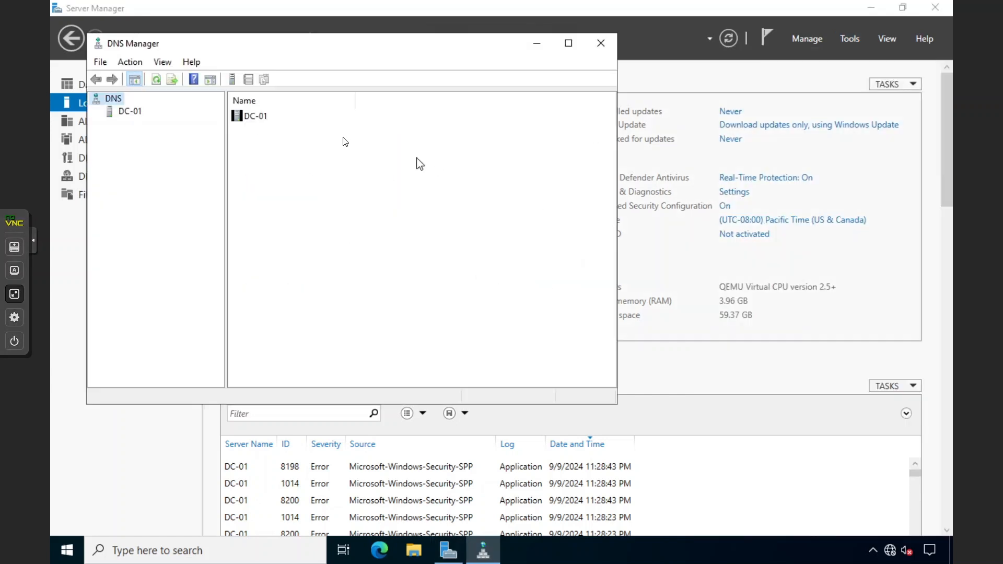
Browse the sharma.local and 20.168.192.in-addr.arpa zone records and maximize DNS Manager
{"action": "left_click", "coordinate": [133, 114]}
{"action": "left_click", "coordinate": [96, 113]}
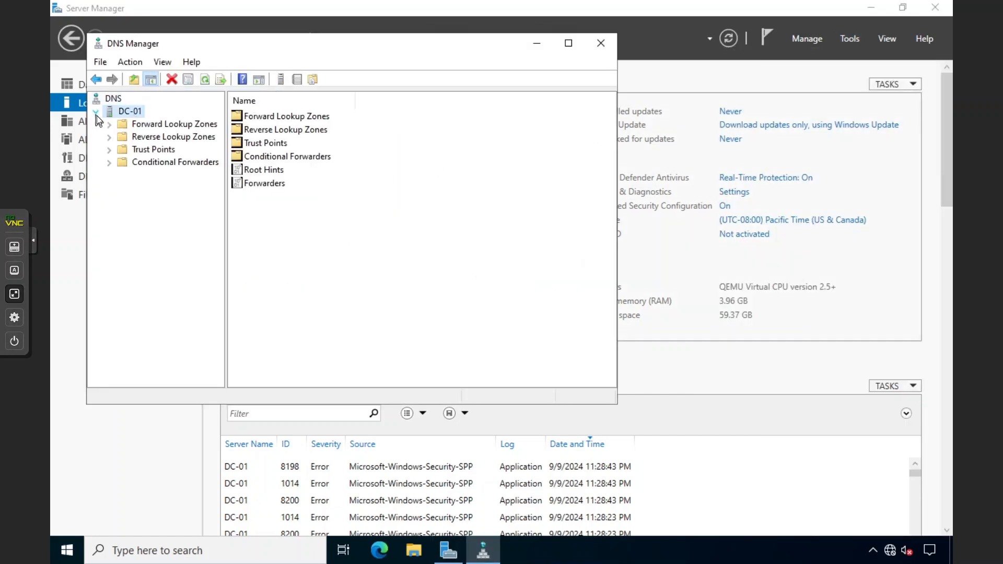
{"action": "double_click", "coordinate": [127, 126]}
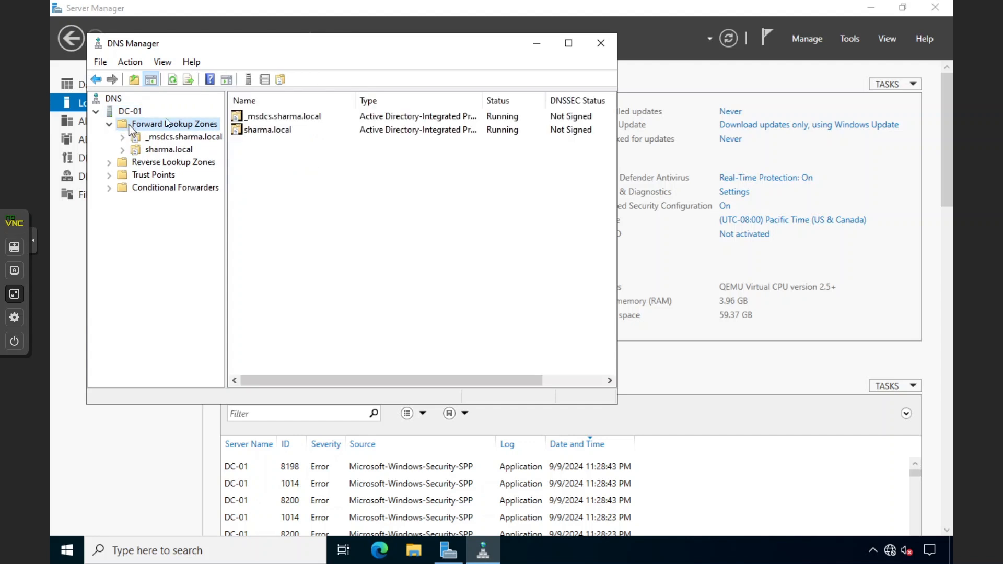
{"action": "double_click", "coordinate": [255, 131]}
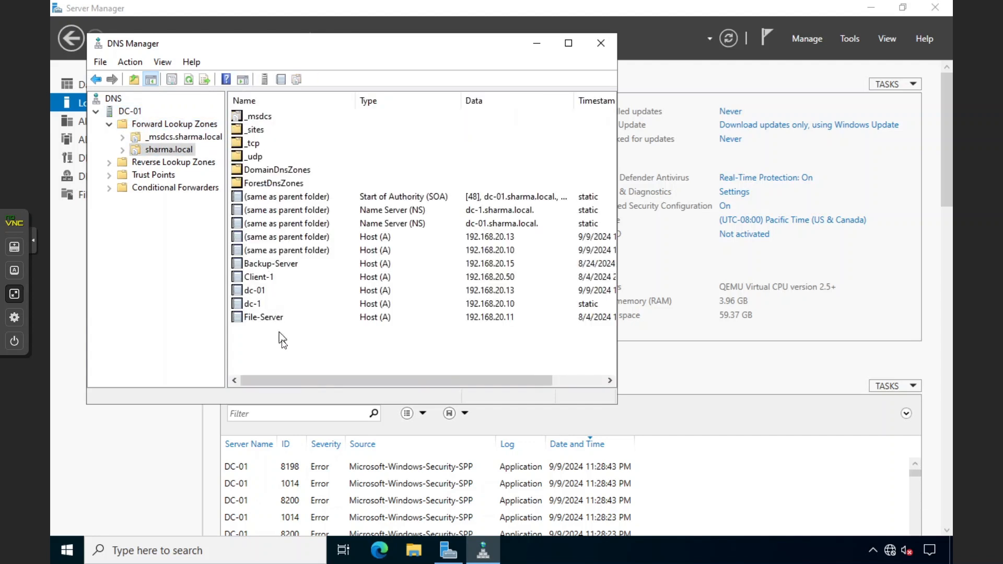
{"action": "left_click_drag", "start_coordinate": [283, 340], "coordinate": [206, 210]}
{"action": "double_click", "coordinate": [161, 163]}
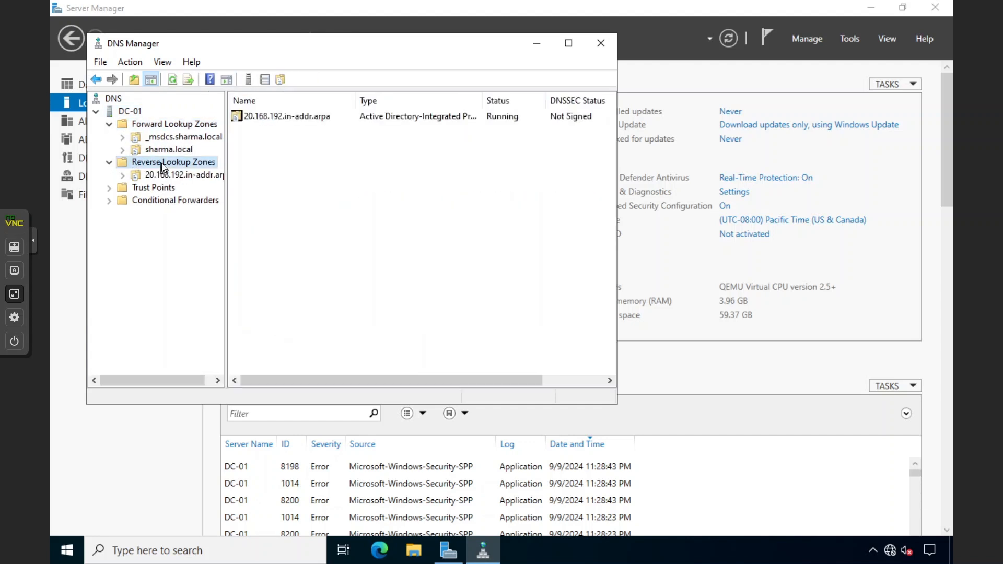
{"action": "double_click", "coordinate": [271, 117]}
{"action": "mouse_move", "coordinate": [299, 237]}
{"action": "left_mouse_down"}
{"action": "mouse_move", "coordinate": [322, 116]}
{"action": "mouse_move", "coordinate": [315, 243]}
{"action": "left_mouse_up"}
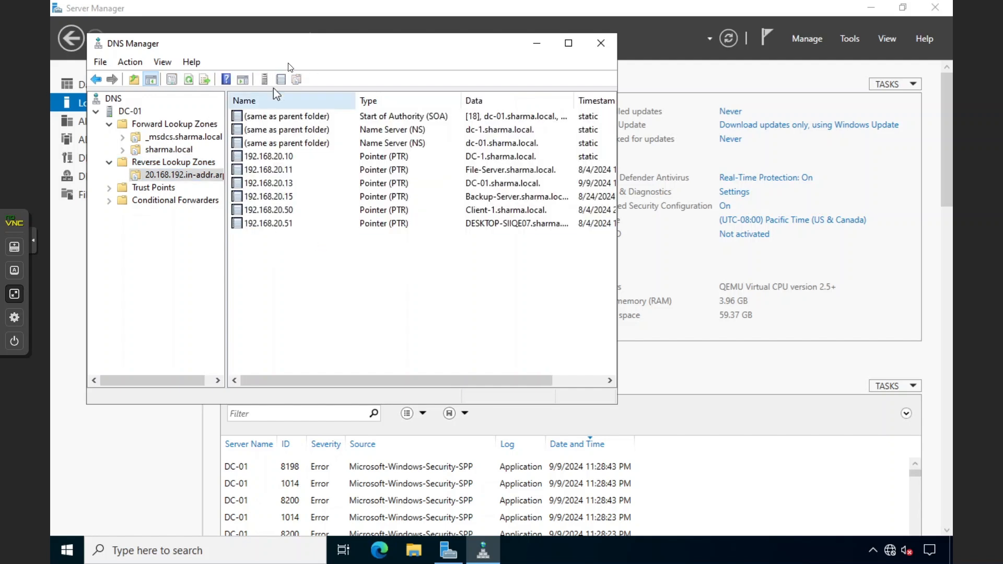
{"action": "double_click", "coordinate": [303, 48]}
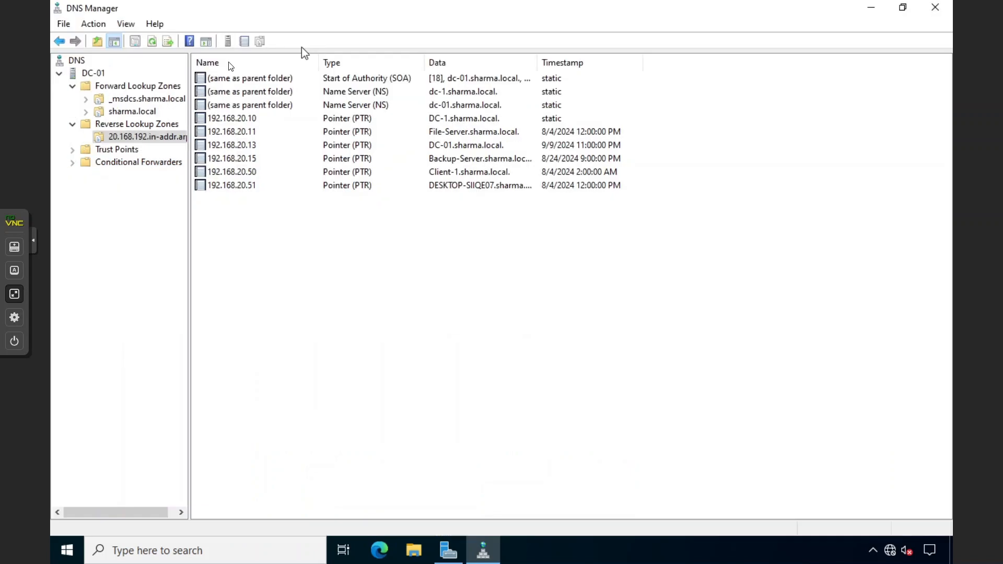
Open the properties of the sharma.local forward lookup zone
{"action": "right_click", "coordinate": [92, 86]}
{"action": "key", "text": "Escape"}
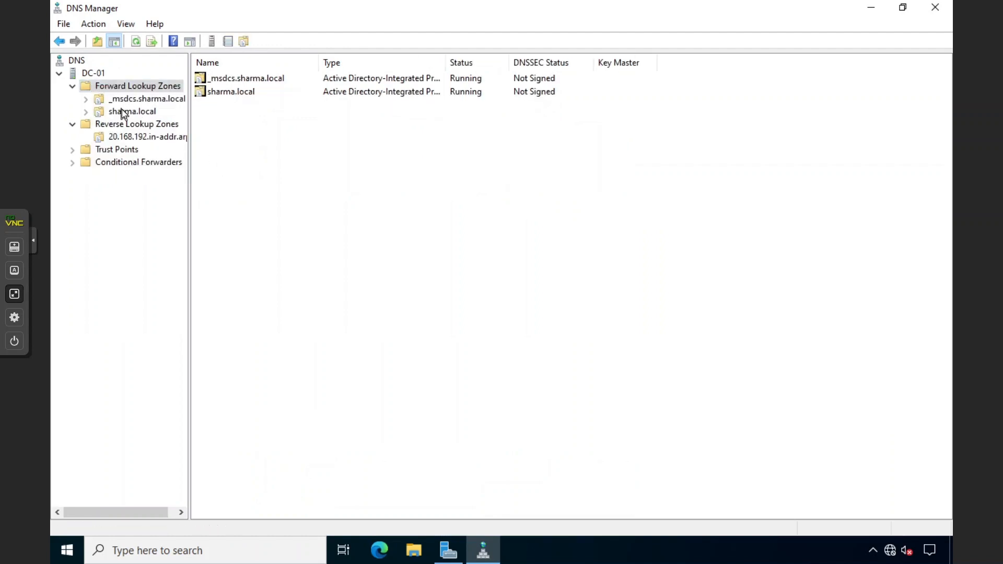
{"action": "right_click", "coordinate": [116, 111]}
{"action": "left_click", "coordinate": [175, 354]}
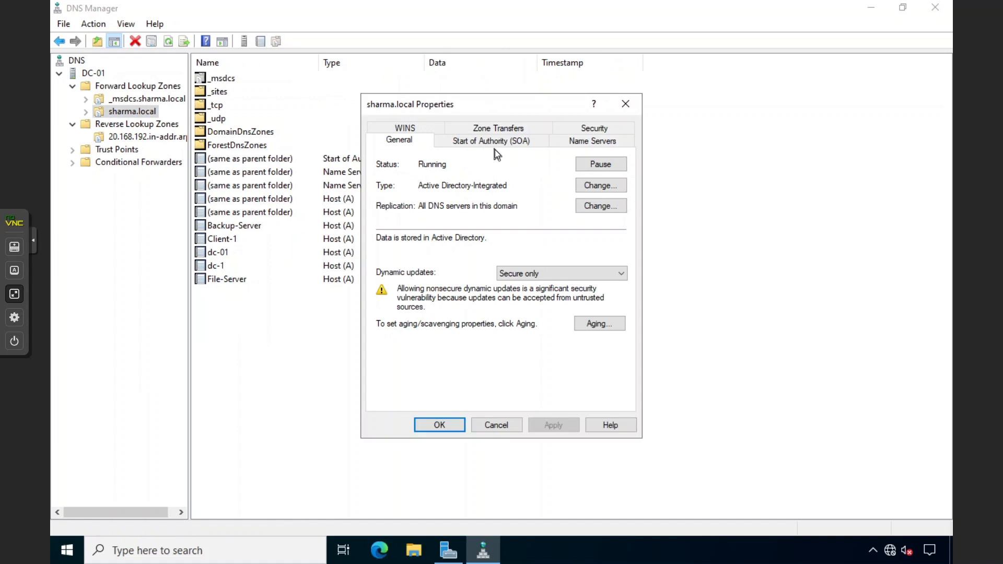
Review the dc-01 and dc-1 name servers, cancel the properties, and collapse both lookup zone folders
{"action": "left_click", "coordinate": [587, 138]}
{"action": "left_click", "coordinate": [424, 243]}
{"action": "left_click", "coordinate": [422, 230]}
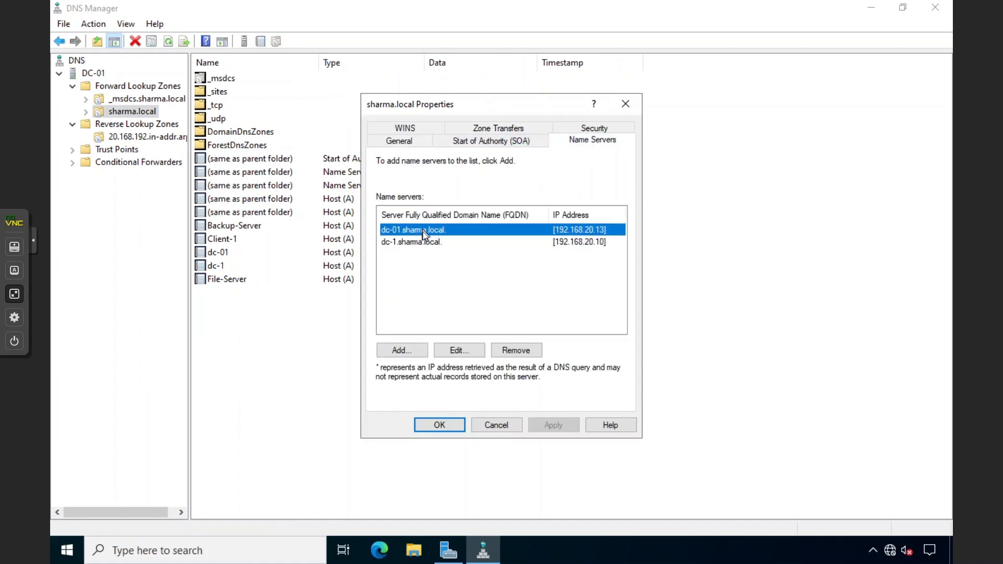
{"action": "left_click", "coordinate": [422, 258]}
{"action": "left_click", "coordinate": [399, 232]}
{"action": "left_click", "coordinate": [515, 426]}
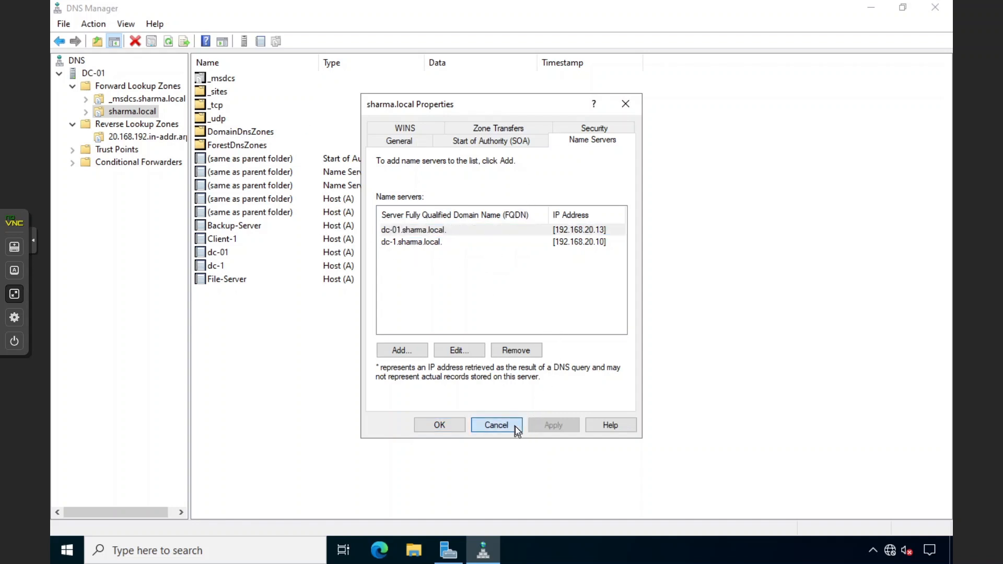
{"action": "left_click", "coordinate": [73, 86]}
{"action": "left_click", "coordinate": [73, 101]}
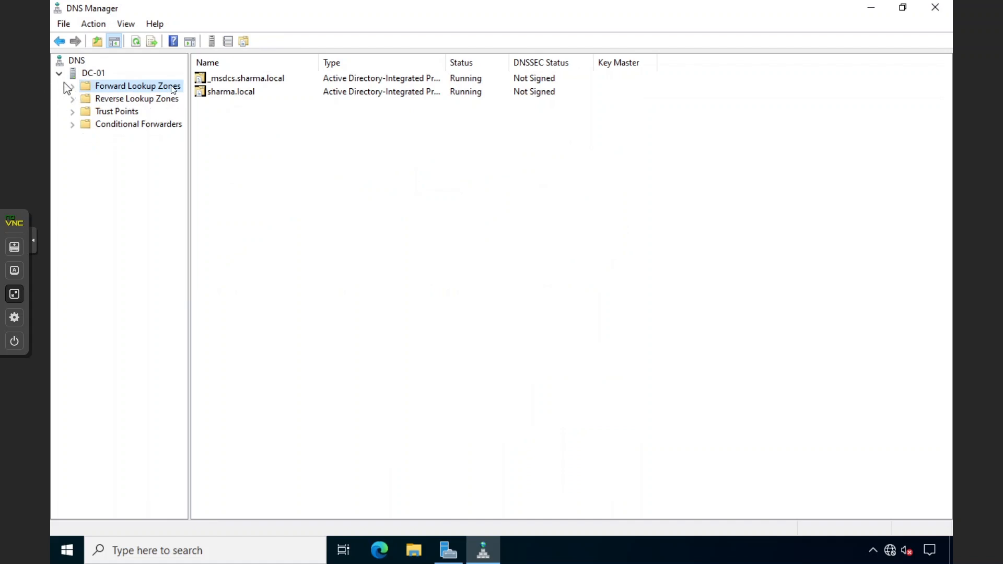
Expand Forward and Reverse Lookup Zones and review sharma.local's name server and host records
{"action": "left_click", "coordinate": [72, 87]}
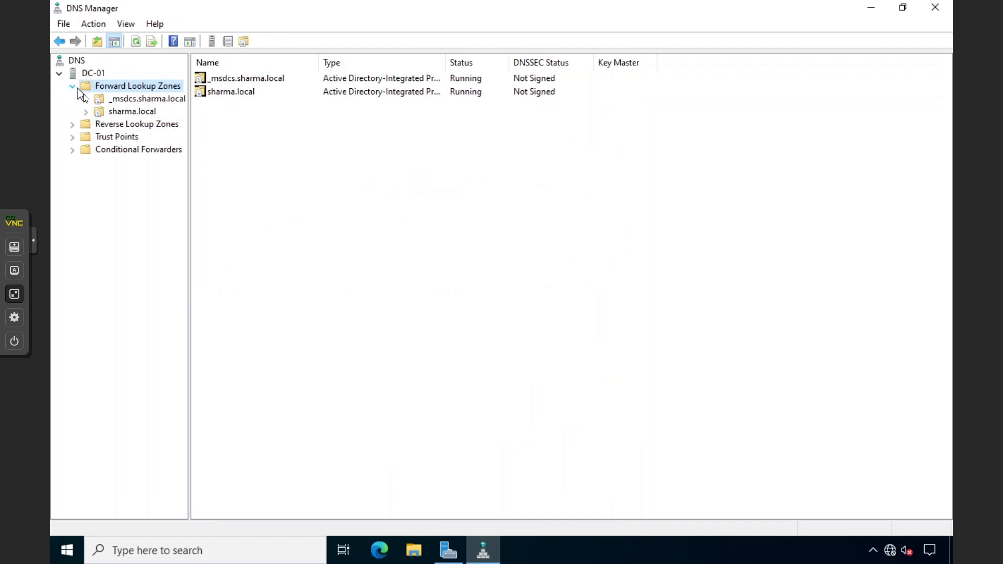
{"action": "double_click", "coordinate": [109, 111]}
{"action": "left_click_drag", "start_coordinate": [280, 305], "coordinate": [268, 168]}
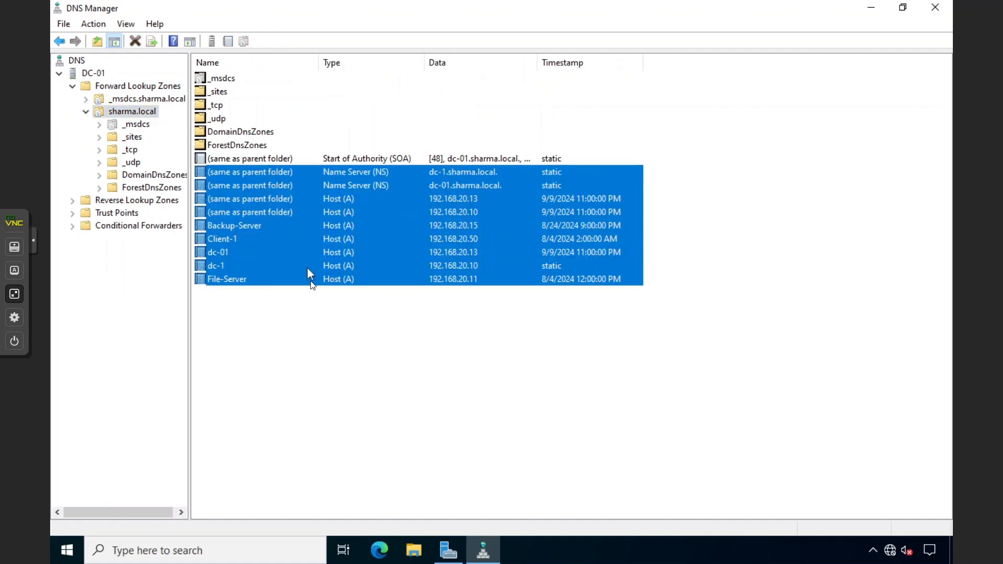
{"action": "left_click", "coordinate": [72, 200]}
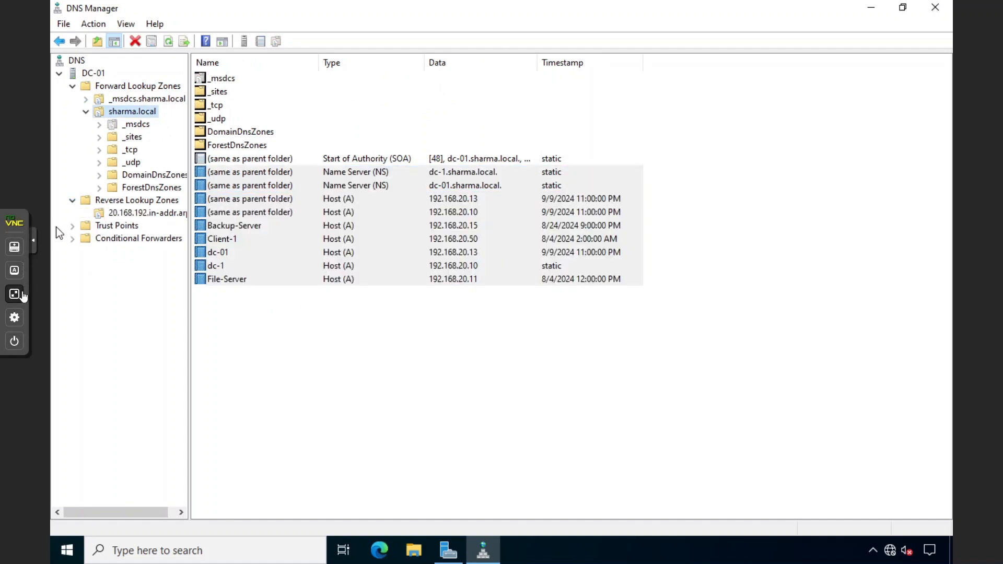
{"action": "left_click", "coordinate": [242, 304]}
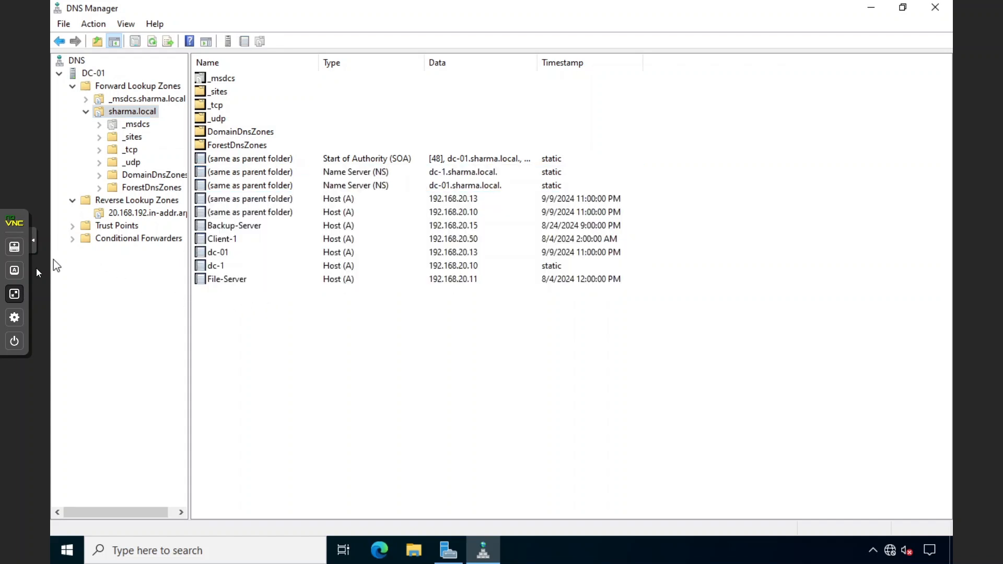
Switch to DC-1 (VM 101) in Proxmox and show its console full screen
{"action": "left_click", "coordinate": [14, 293]}
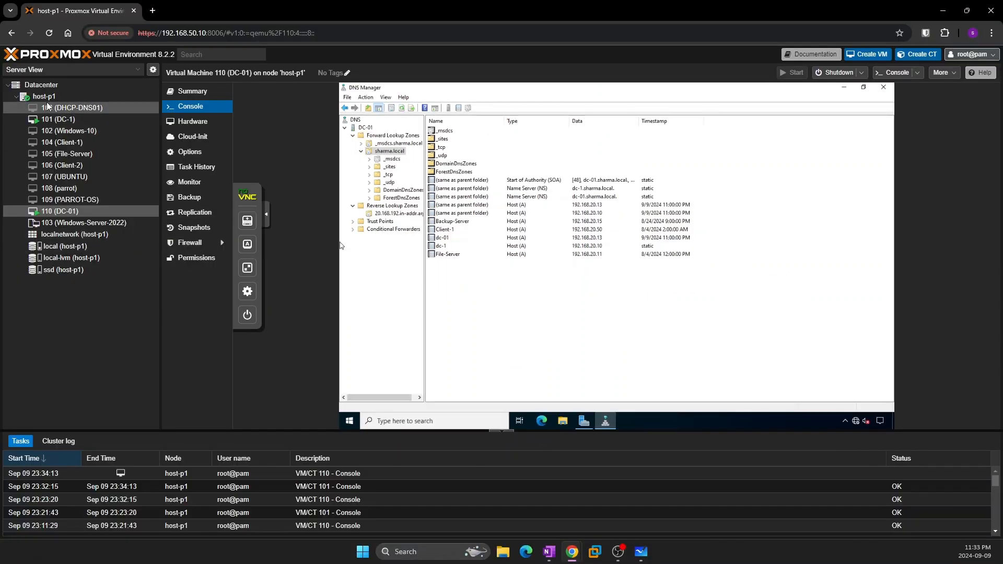
{"action": "left_click", "coordinate": [48, 119]}
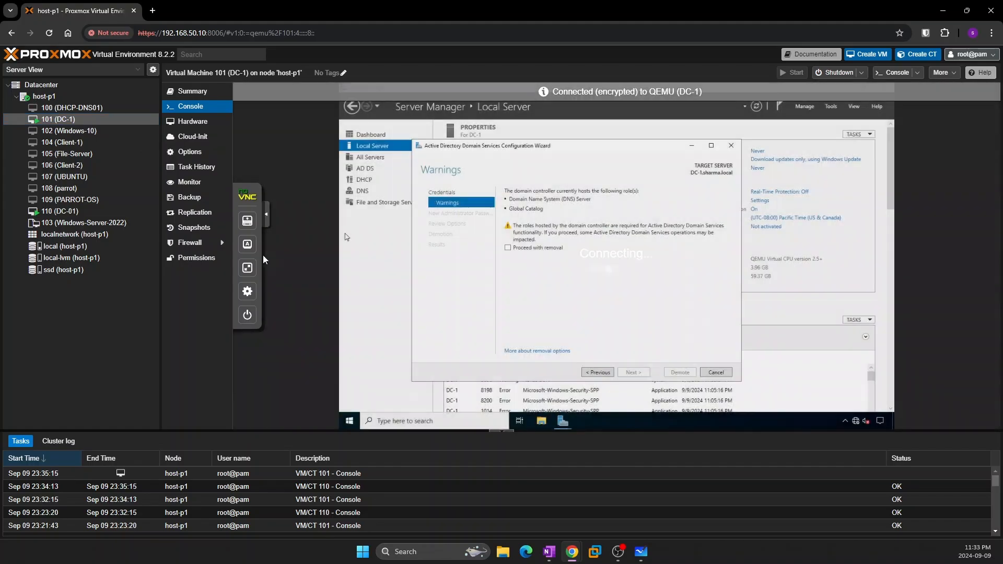
{"action": "left_click", "coordinate": [249, 270]}
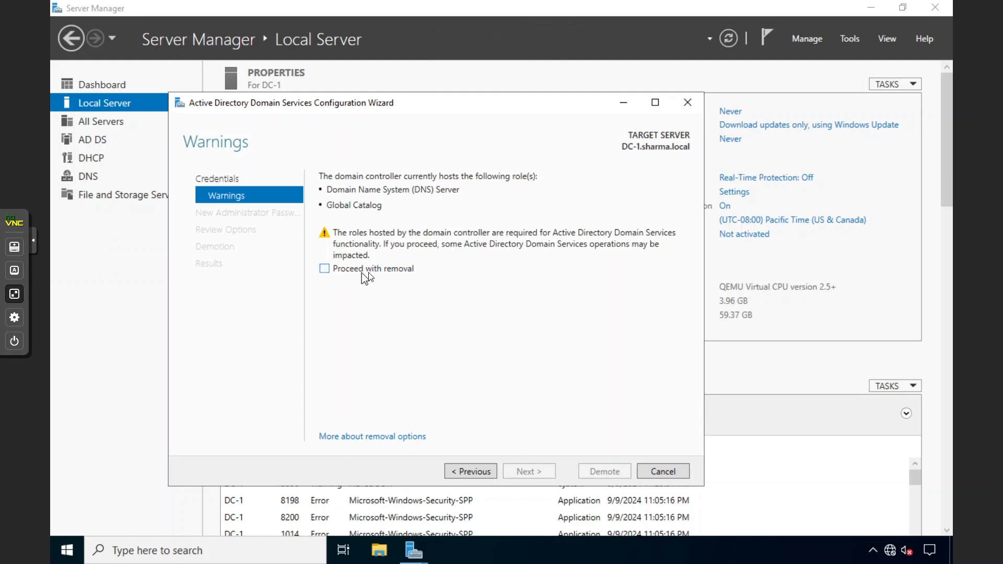
Back on DC-01, close DNS Manager and launch Active Directory Sites and Services
{"action": "left_click", "coordinate": [14, 294]}
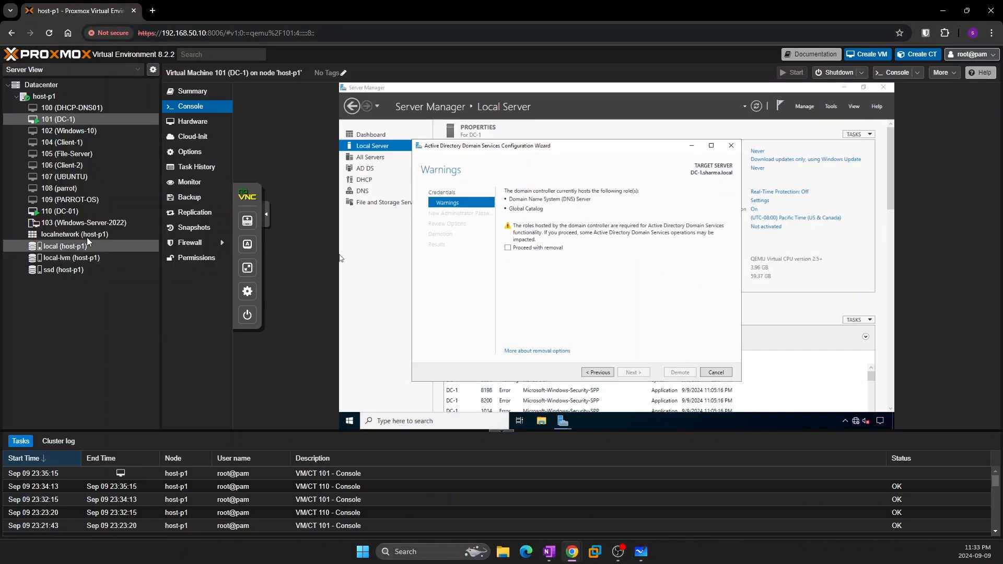
{"action": "left_click", "coordinate": [100, 208]}
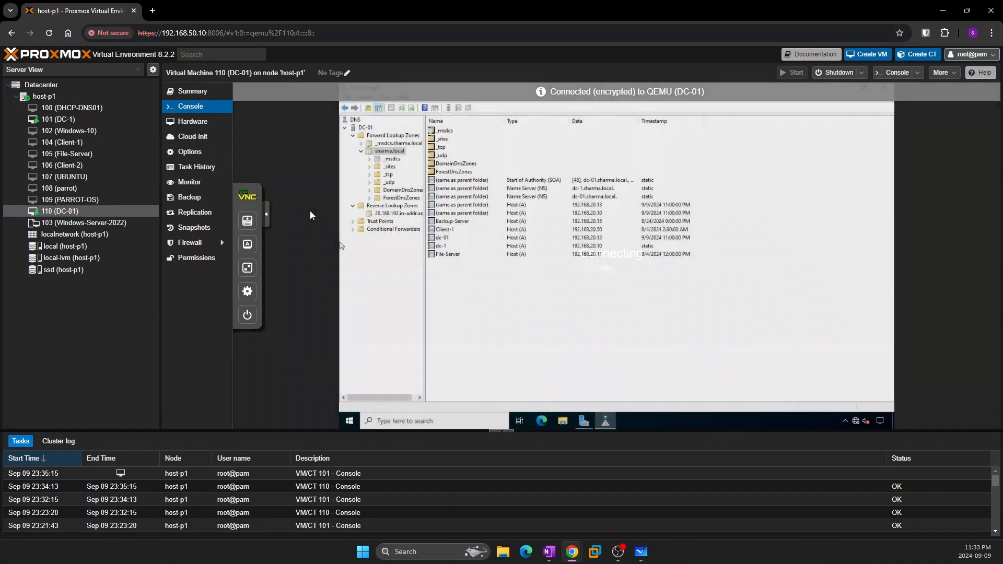
{"action": "left_click", "coordinate": [247, 268]}
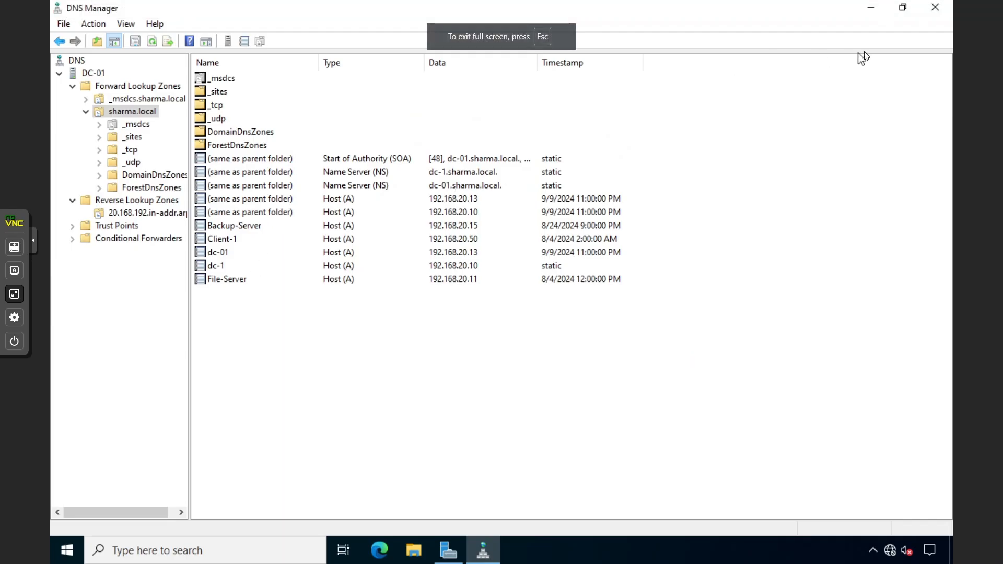
{"action": "left_click", "coordinate": [922, 11]}
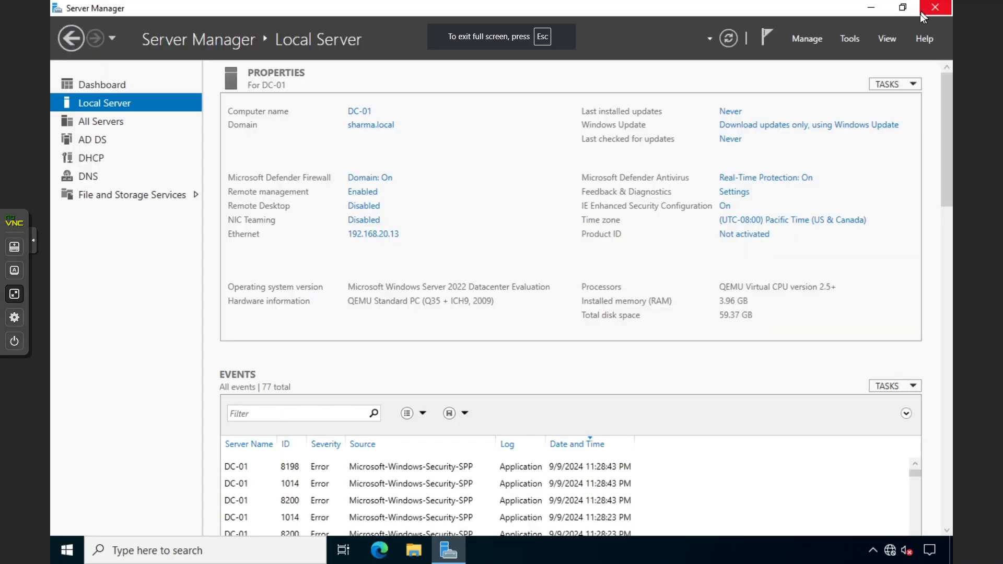
{"action": "left_click", "coordinate": [846, 41]}
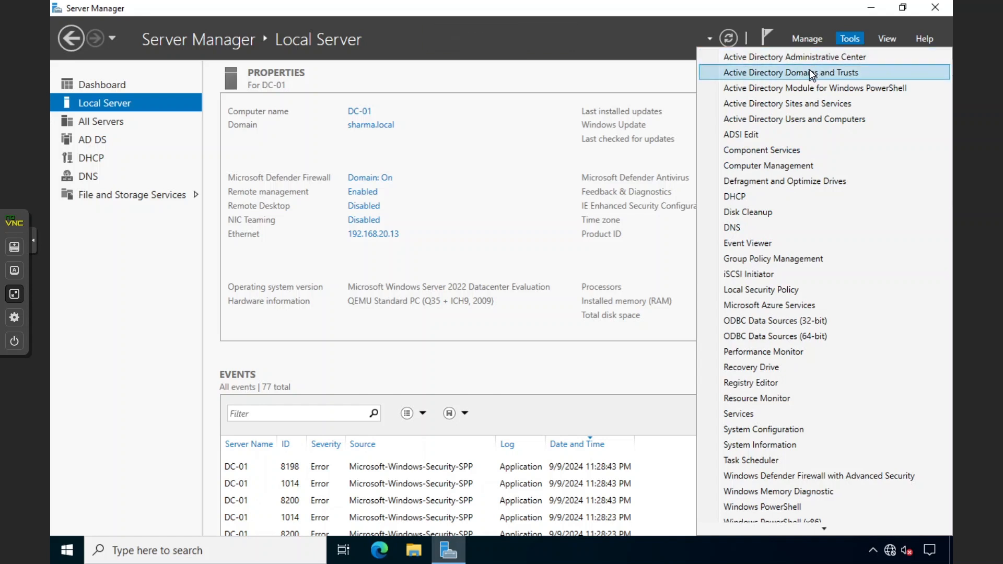
{"action": "left_click", "coordinate": [783, 106]}
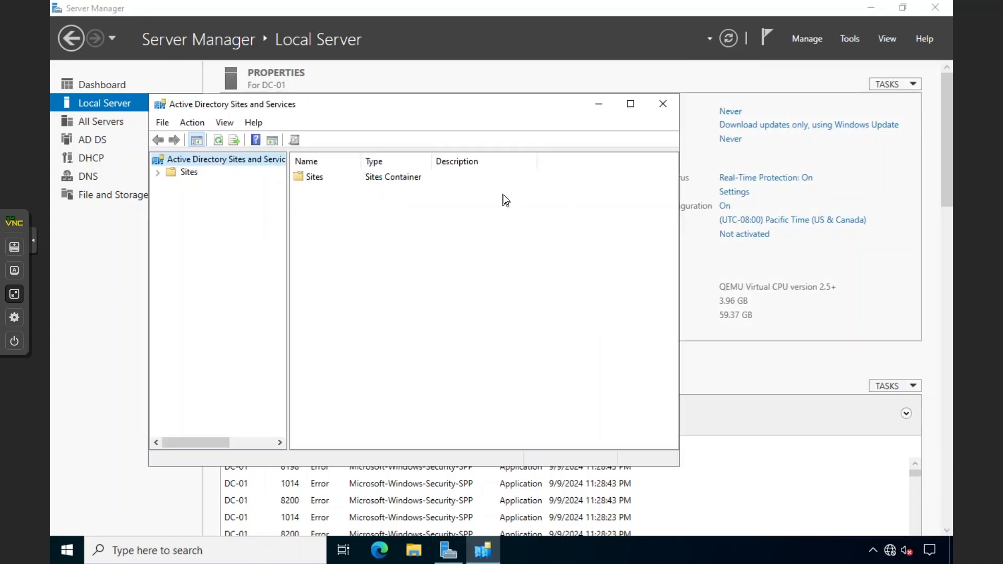
Expand Default-First-Site-Name's servers and open DC-01's properties
{"action": "left_click", "coordinate": [158, 174]}
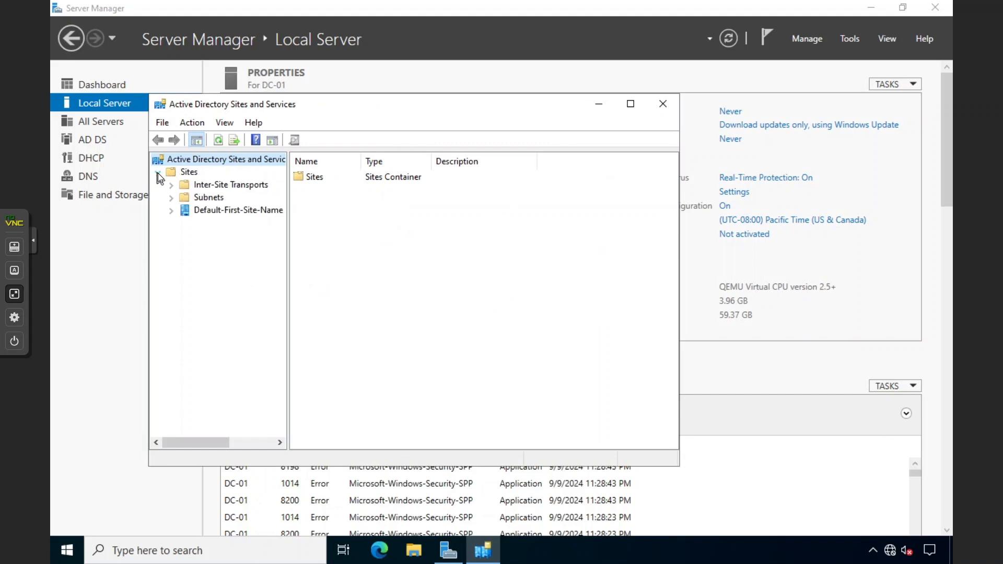
{"action": "double_click", "coordinate": [249, 103]}
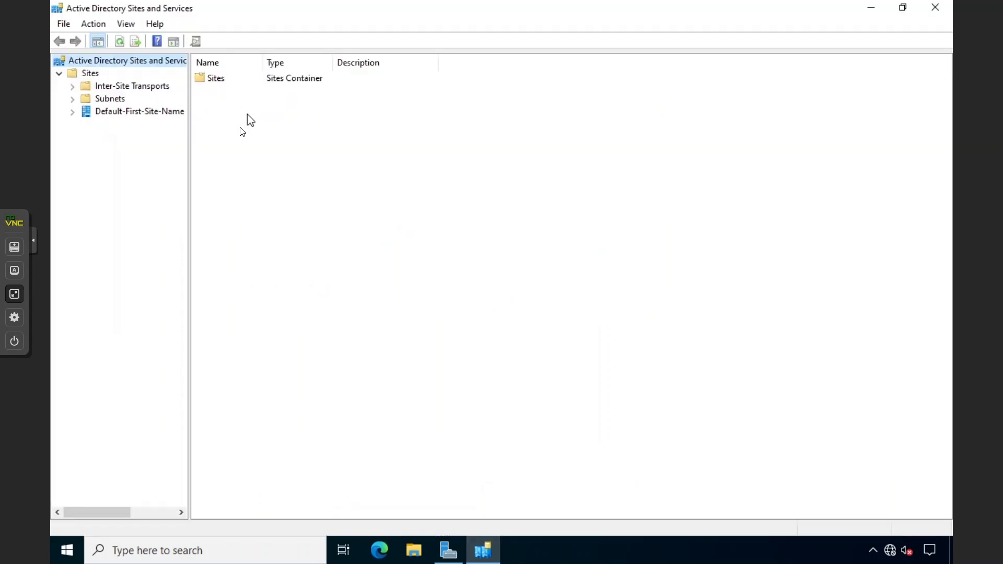
{"action": "left_click", "coordinate": [73, 112]}
{"action": "left_click", "coordinate": [87, 125]}
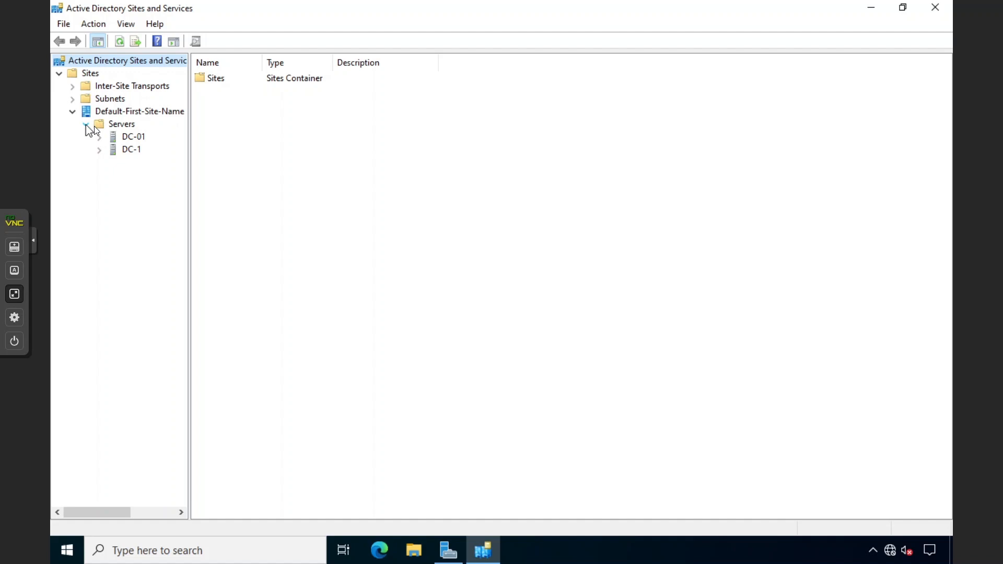
{"action": "left_click", "coordinate": [135, 138]}
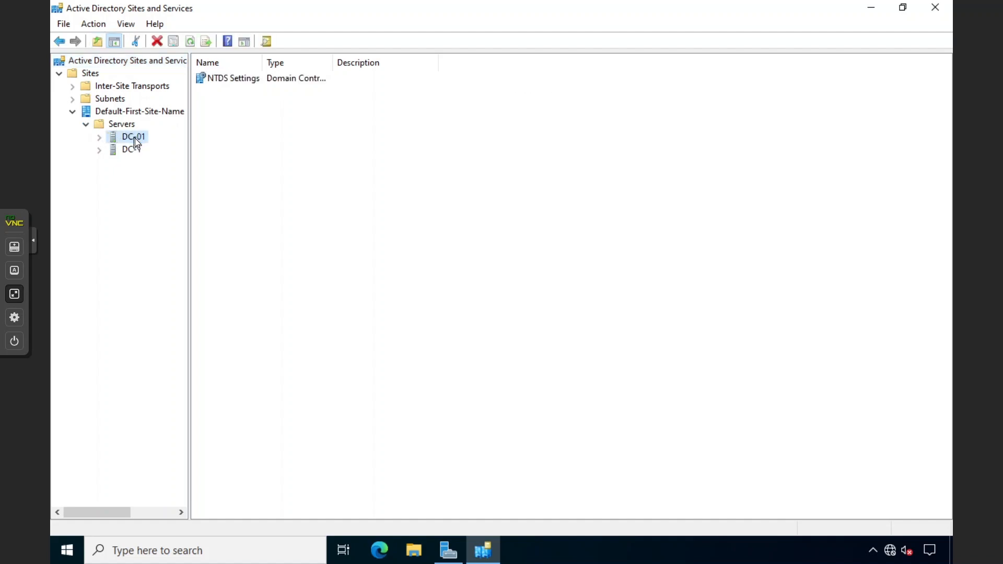
{"action": "right_click", "coordinate": [135, 138]}
{"action": "left_click", "coordinate": [174, 322]}
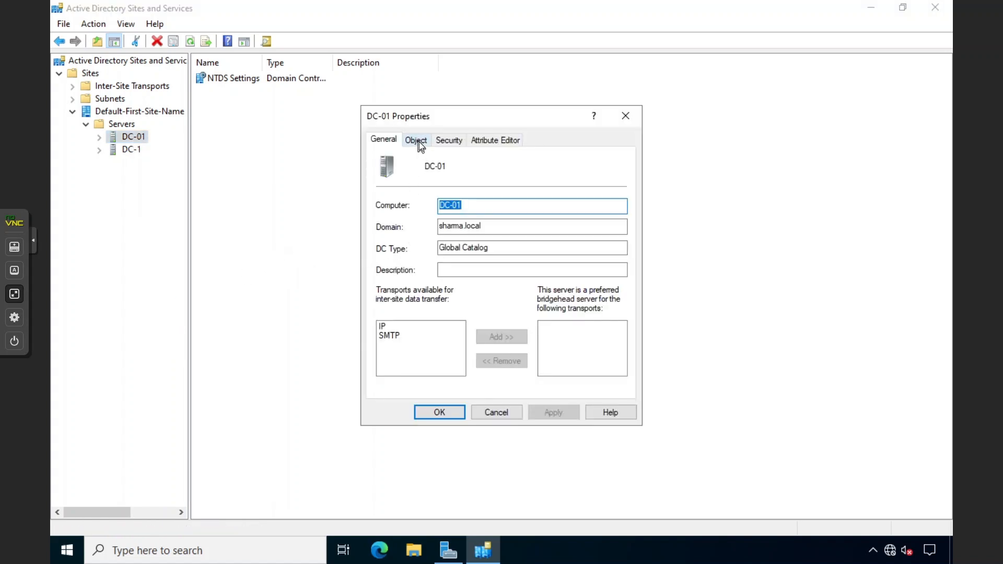
Review DC-01's property tabs, confirm its DC type is Global Catalog, and cancel
{"action": "left_click", "coordinate": [419, 142]}
{"action": "left_click", "coordinate": [451, 141]}
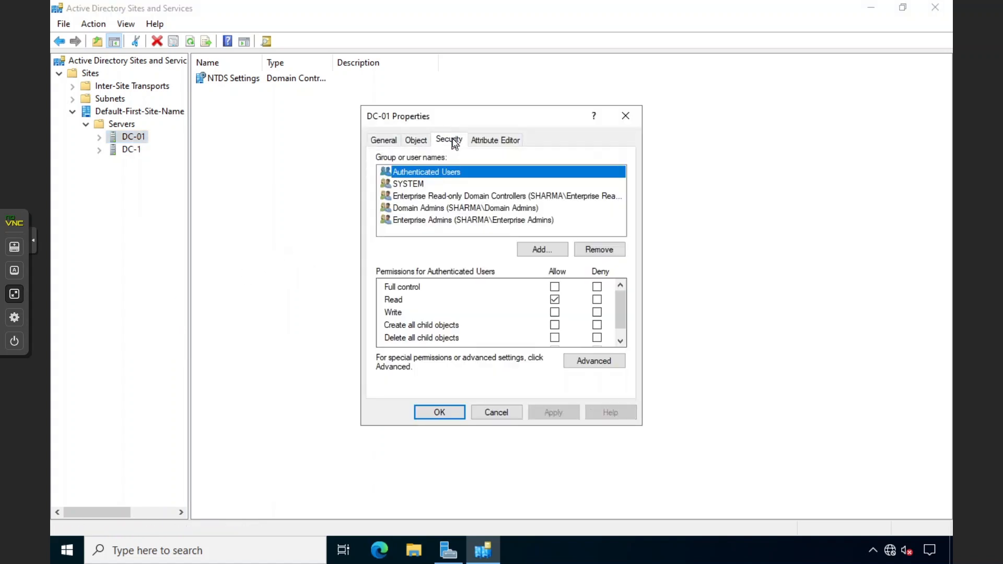
{"action": "left_click", "coordinate": [478, 140]}
{"action": "left_click", "coordinate": [384, 139]}
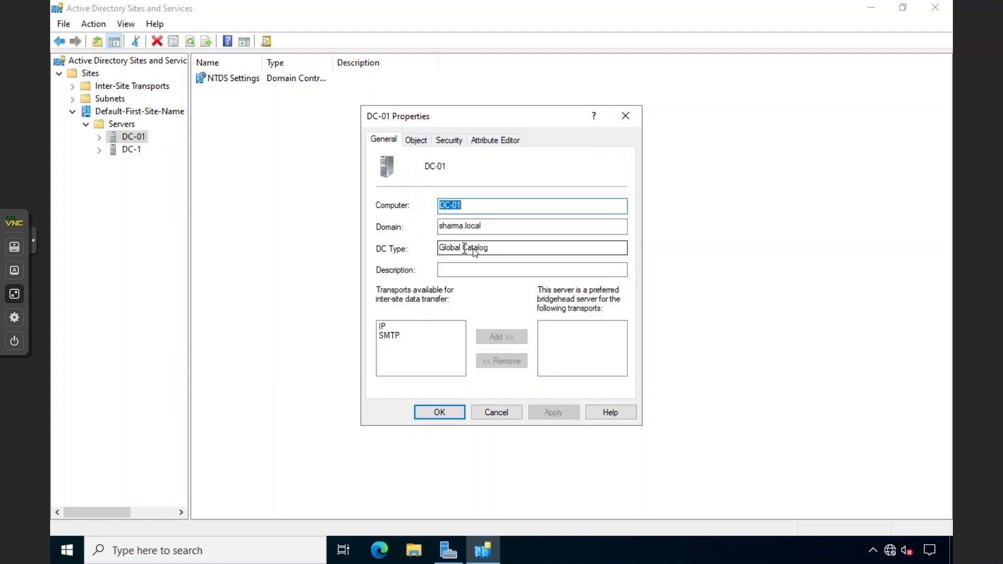
{"action": "left_click_drag", "start_coordinate": [489, 249], "coordinate": [438, 255]}
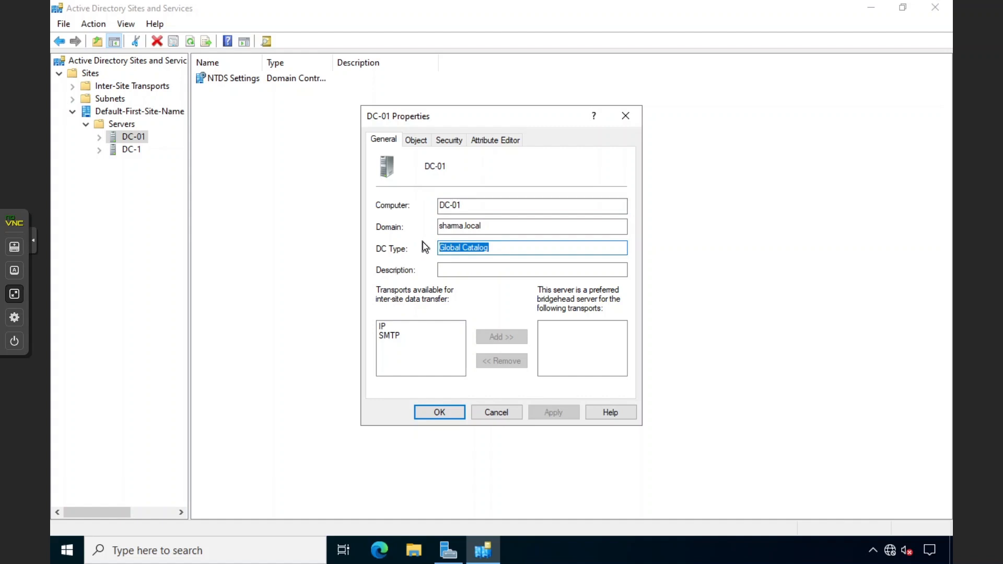
{"action": "left_click", "coordinate": [490, 409]}
Check DC-1's properties, cancel, and close Active Directory Sites and Services
{"action": "left_click", "coordinate": [241, 82]}
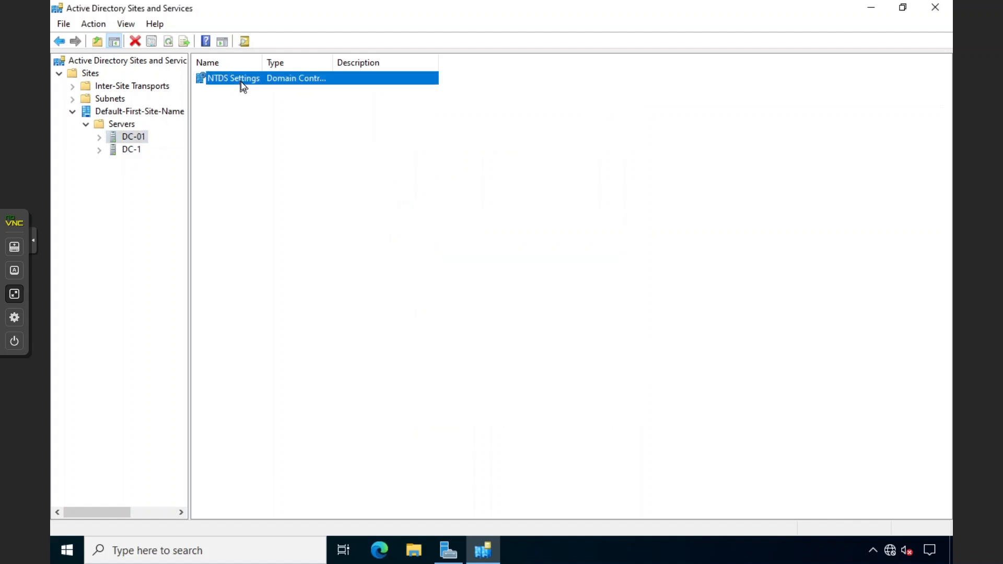
{"action": "left_click", "coordinate": [136, 148]}
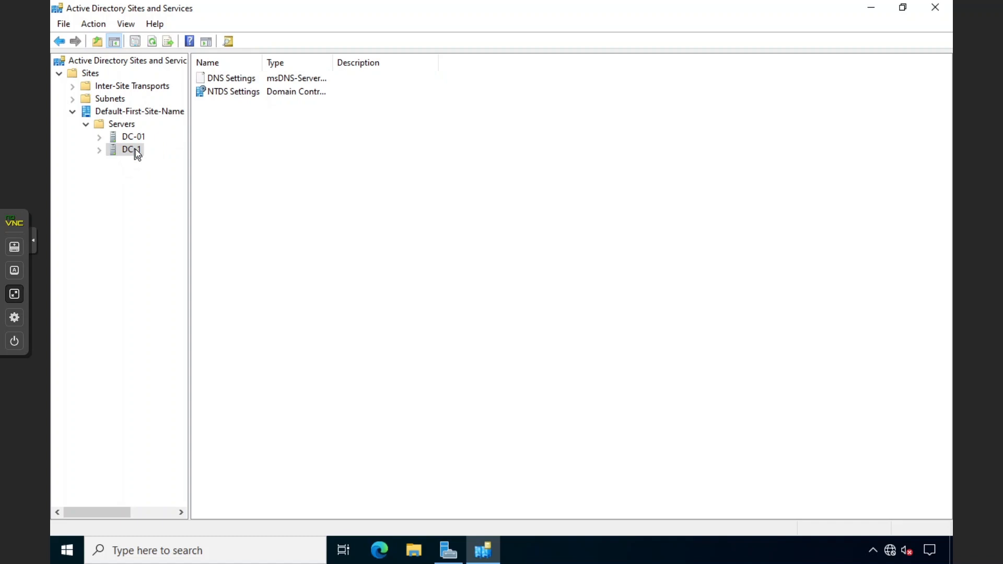
{"action": "right_click", "coordinate": [136, 149]}
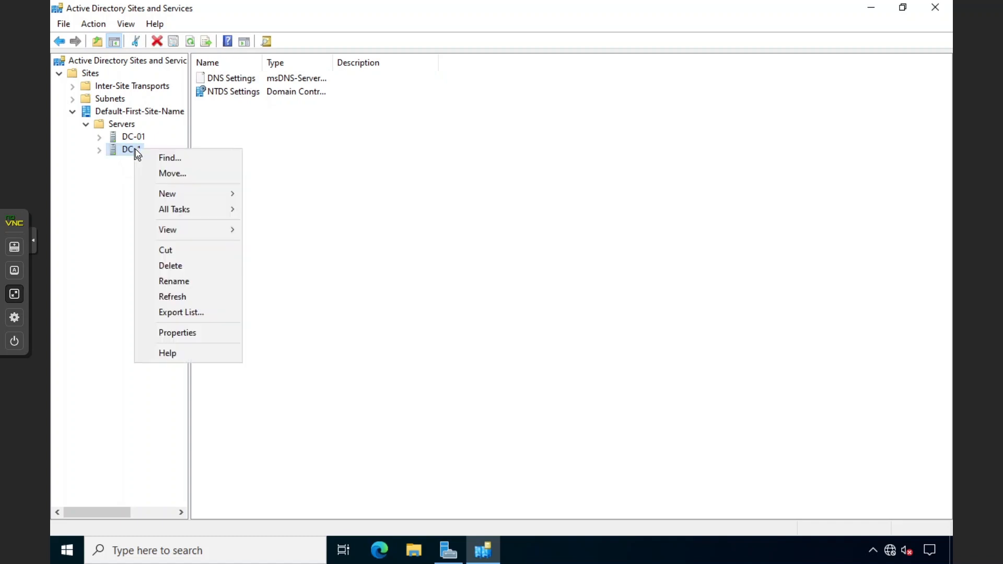
{"action": "left_click", "coordinate": [175, 332]}
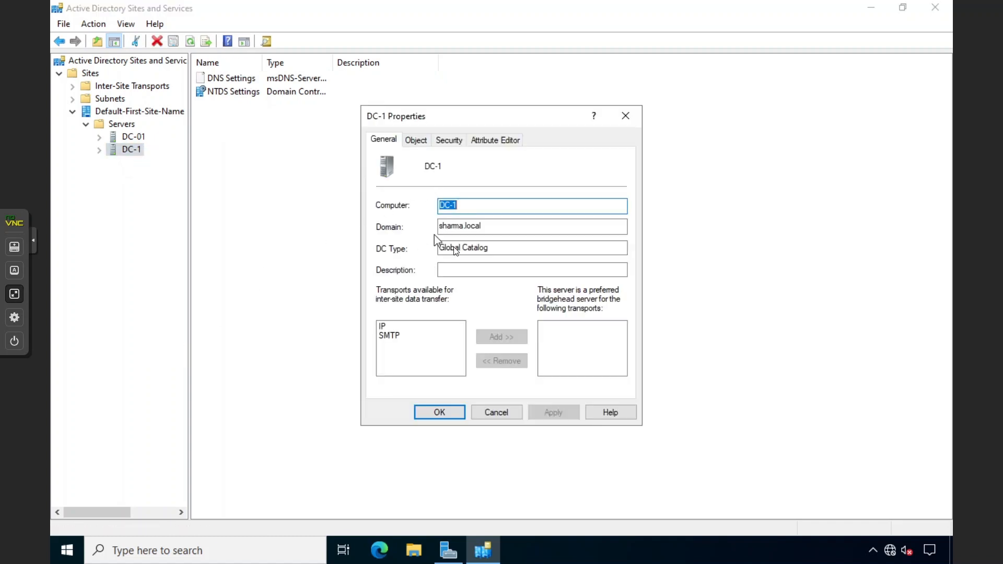
{"action": "left_click", "coordinate": [519, 412]}
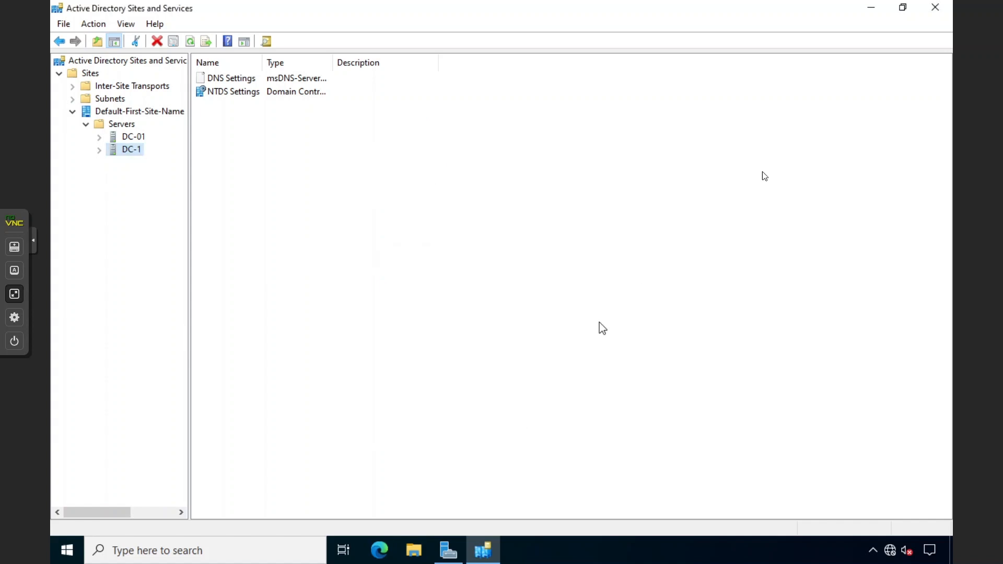
{"action": "left_click", "coordinate": [934, 7]}
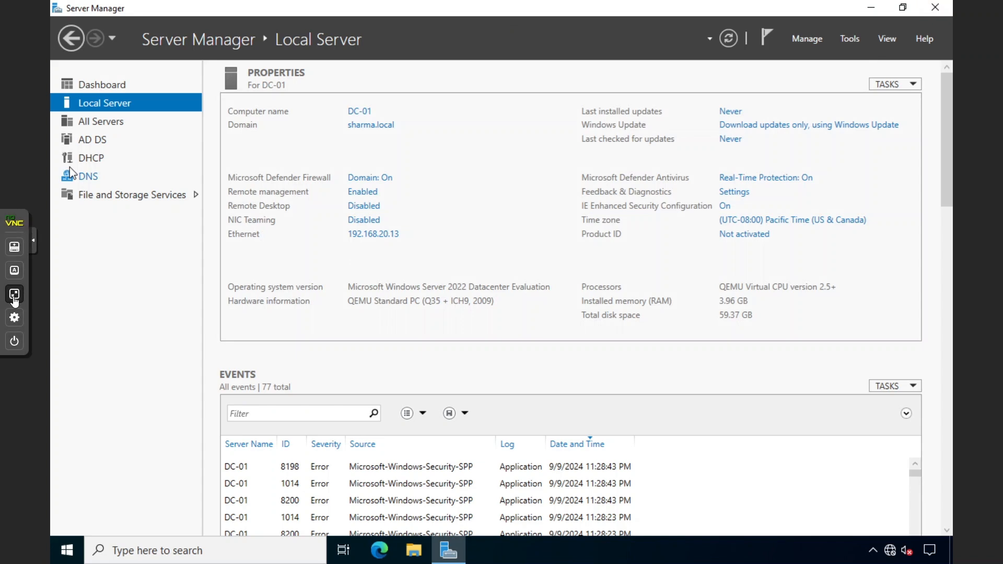
Return to DC-1's console in full screen
{"action": "left_click", "coordinate": [14, 293]}
{"action": "double_click", "coordinate": [73, 107]}
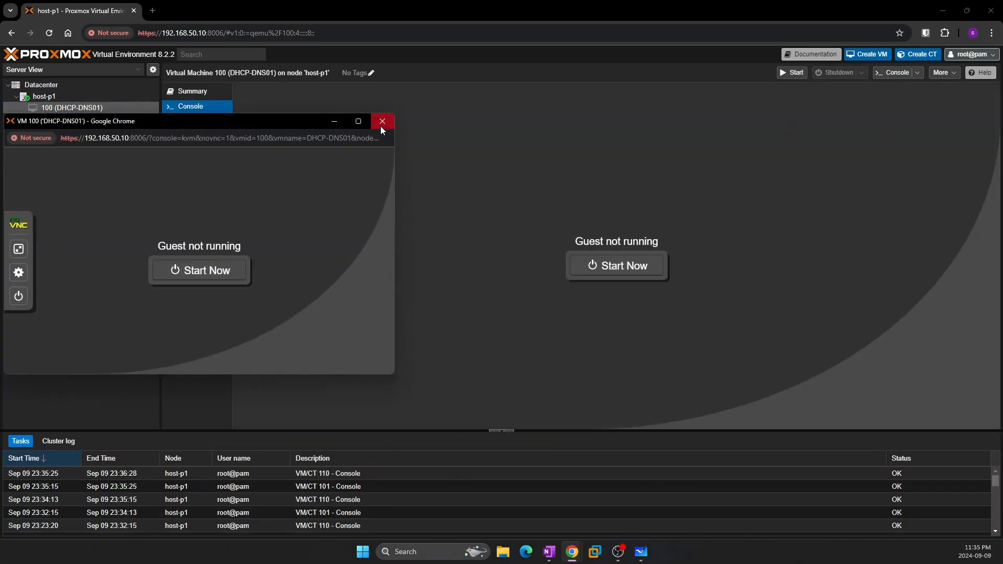
{"action": "left_click", "coordinate": [381, 121]}
{"action": "left_click", "coordinate": [58, 119]}
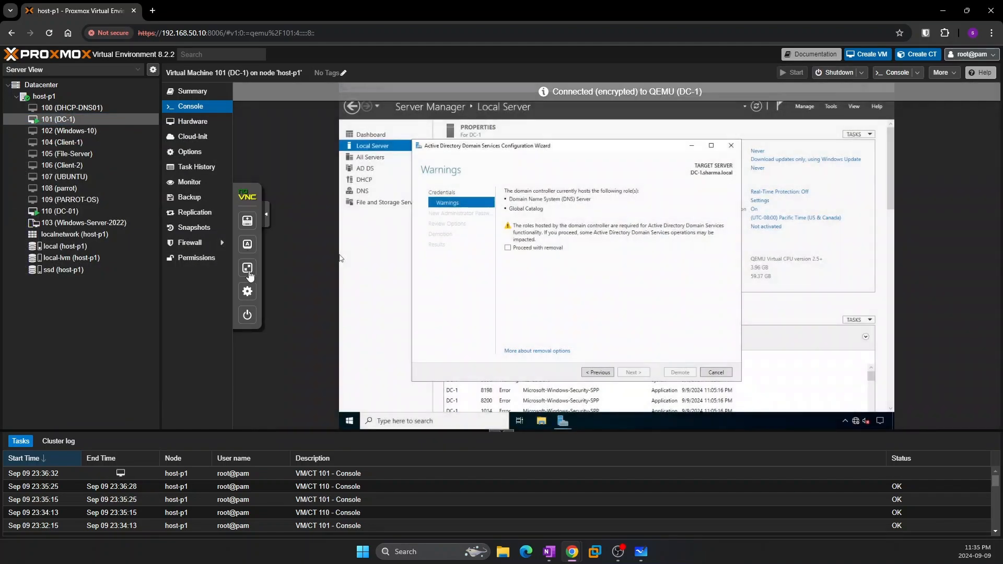
{"action": "left_click", "coordinate": [247, 267]}
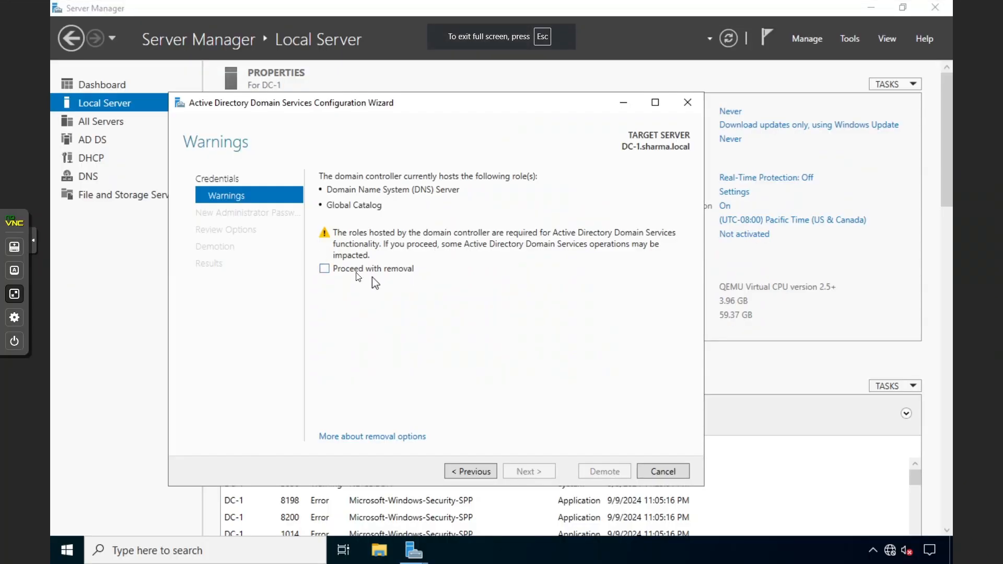
Proceed with removal, set a new Administrator password, demote DC-1, and dismiss the sign-out notice
{"action": "left_click", "coordinate": [328, 271]}
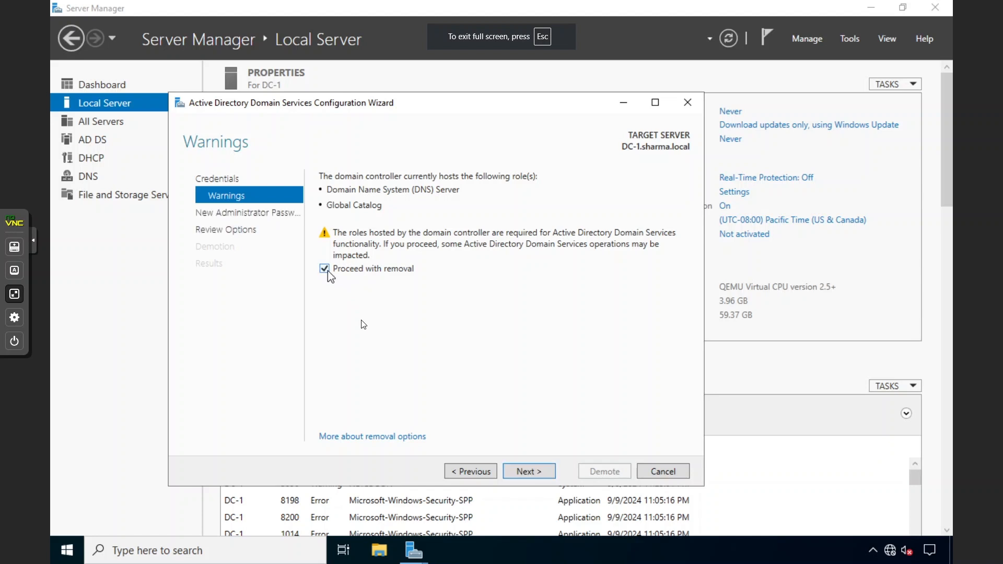
{"action": "left_click", "coordinate": [526, 470]}
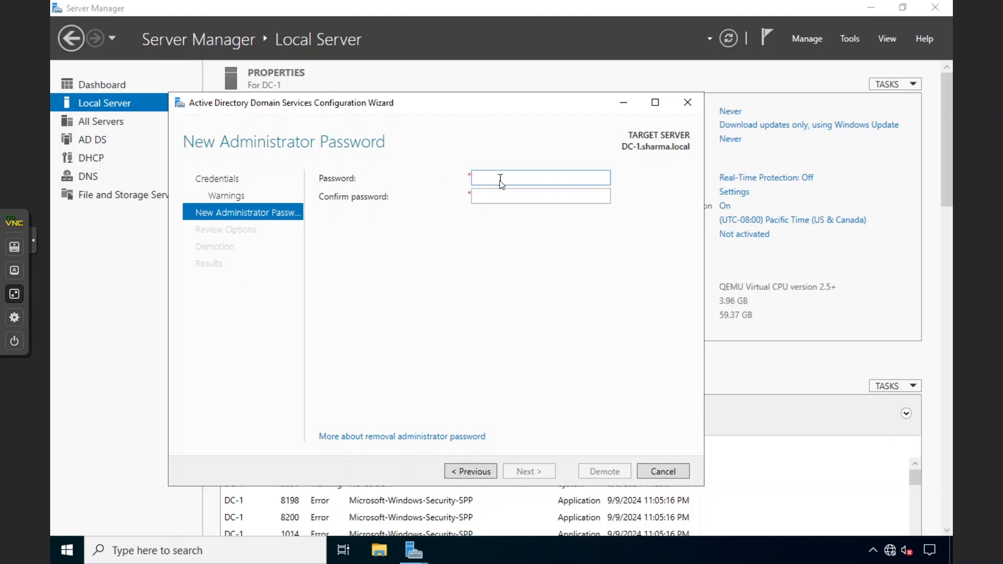
{"action": "type", "text": "••••••••••••"}
{"action": "key", "text": "Tab"}
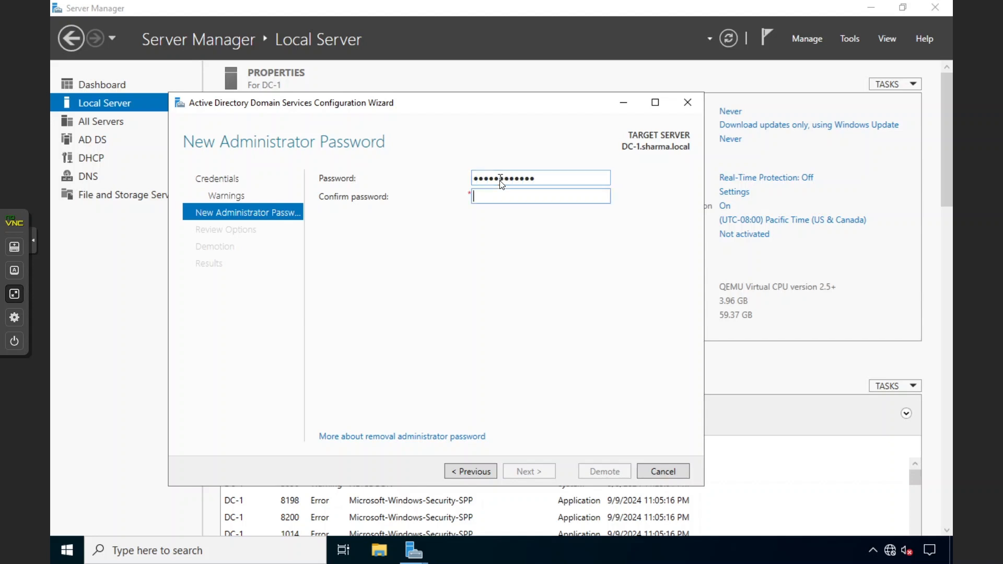
{"action": "type", "text": "••••••••••••"}
{"action": "key", "text": "Return"}
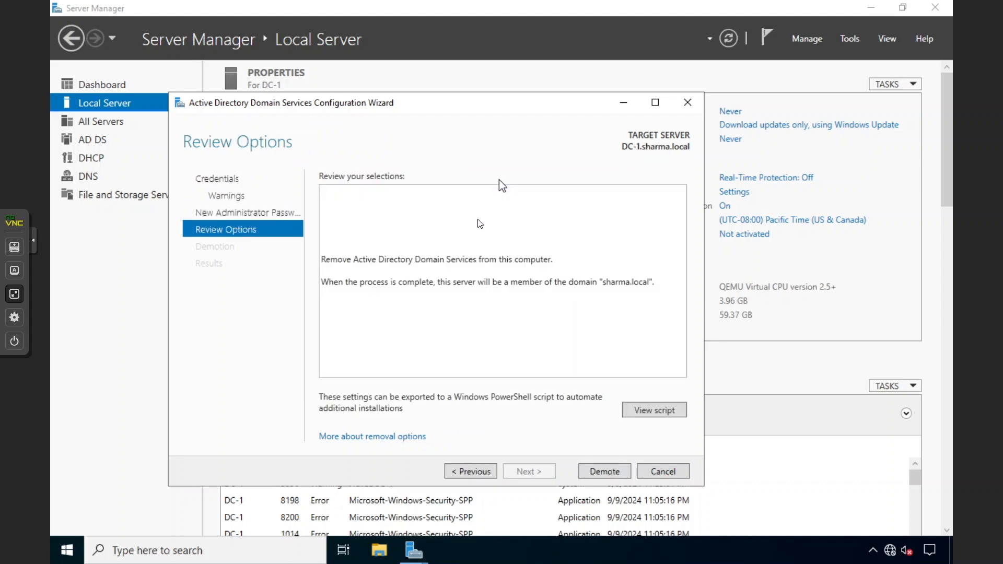
{"action": "left_click", "coordinate": [599, 472]}
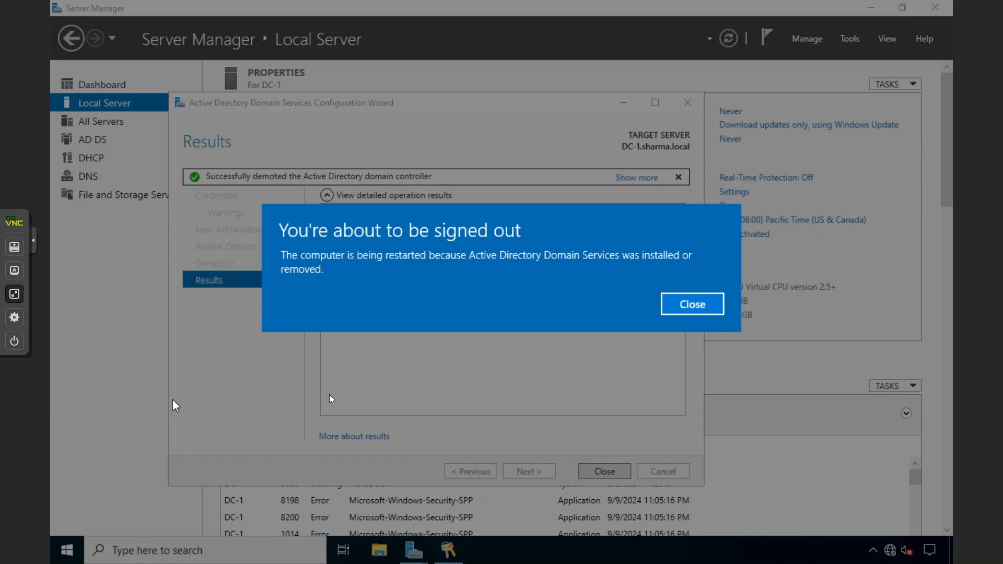
{"action": "left_click", "coordinate": [687, 305]}
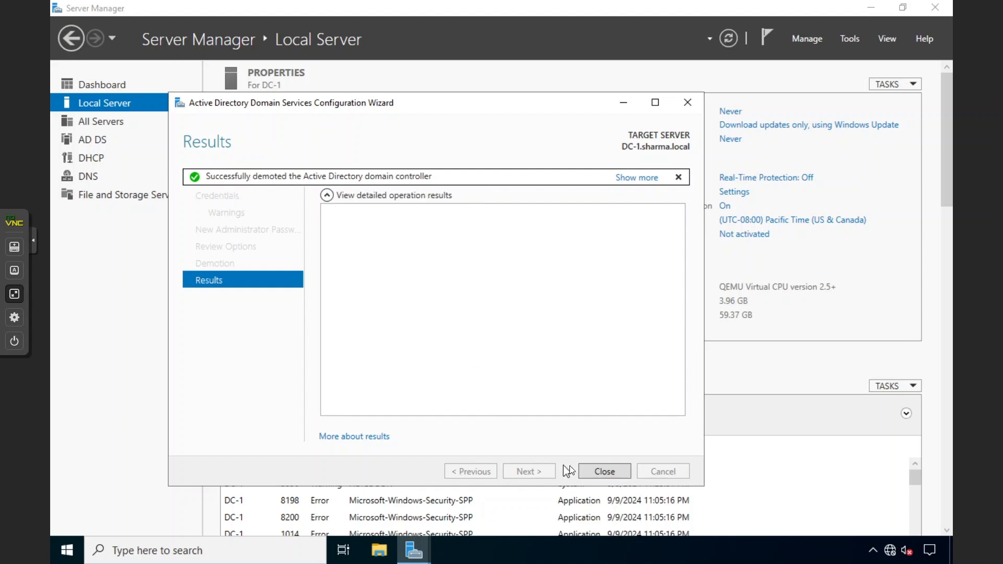
Close the demotion wizard and attempt signing in with the domain account password
{"action": "left_click", "coordinate": [587, 472]}
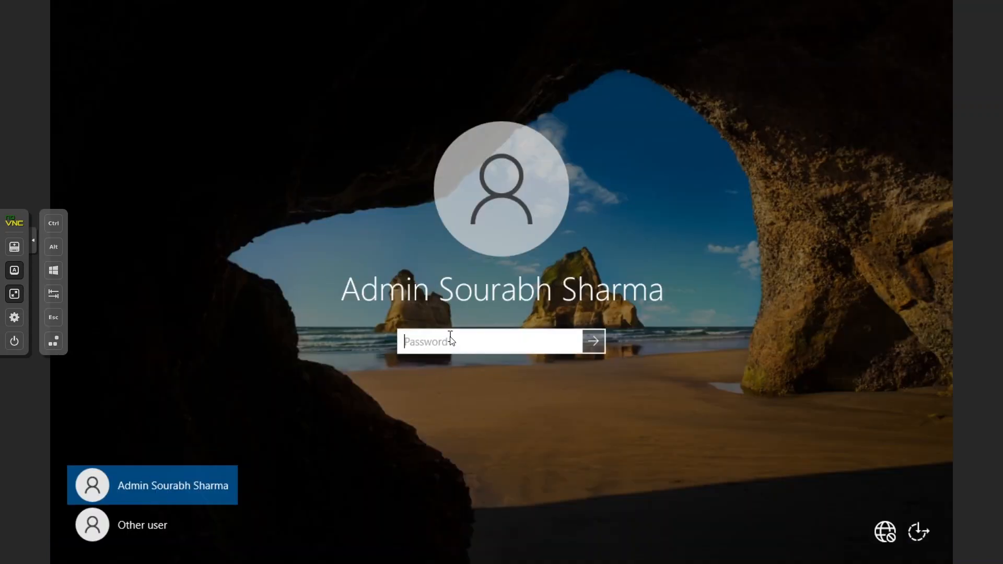
{"action": "type", "text": "•••••••••••••"}
{"action": "key", "text": "Return"}
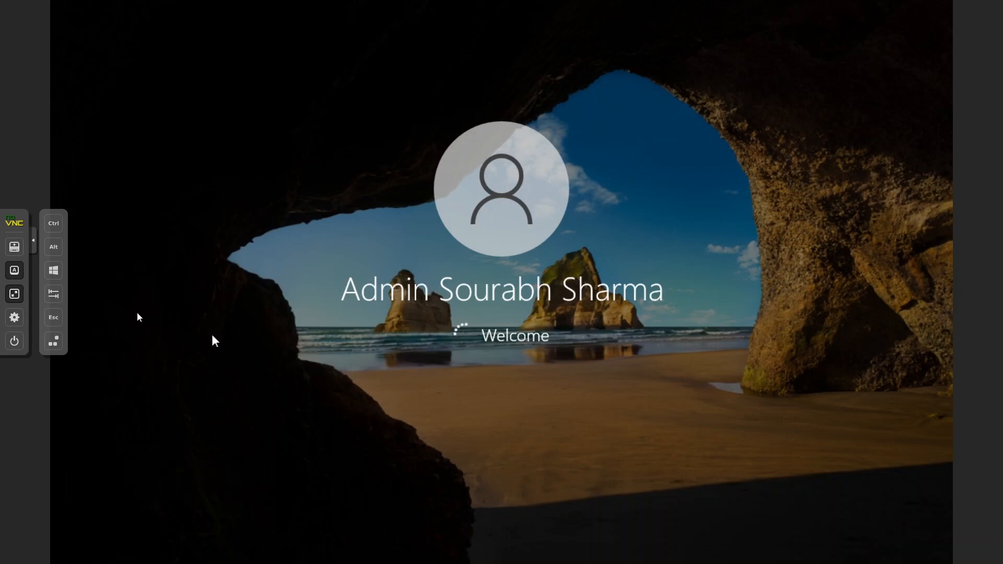
{"action": "left_click", "coordinate": [73, 278]}
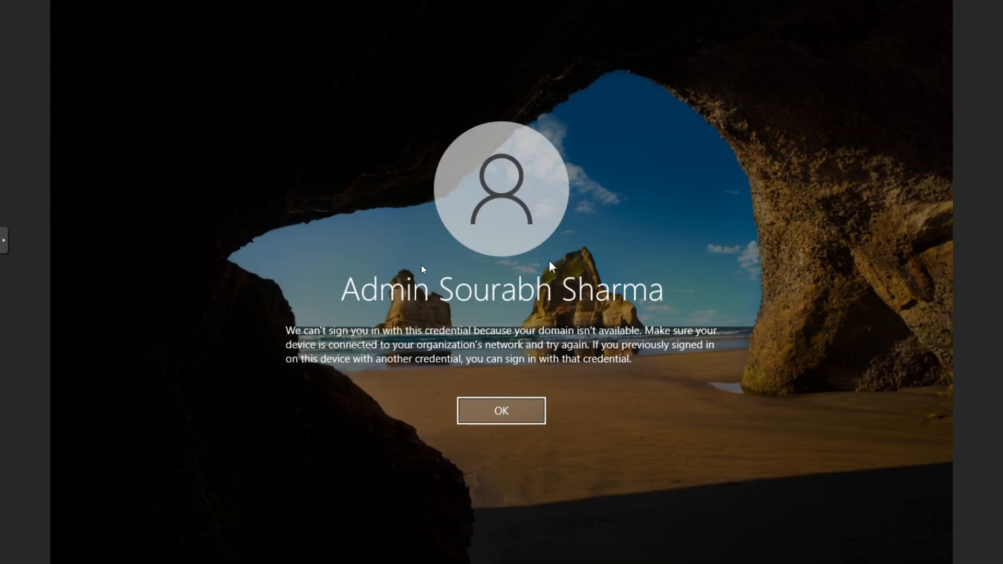
Dismiss the domain-unavailable error and sign in as .\Administrator with its local password
{"action": "left_click", "coordinate": [495, 407]}
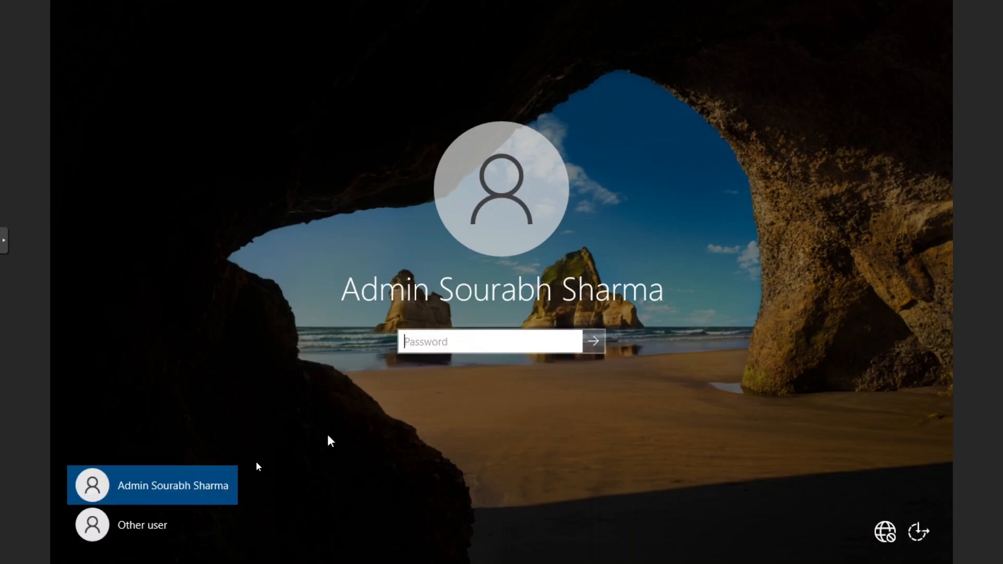
{"action": "left_click", "coordinate": [127, 525]}
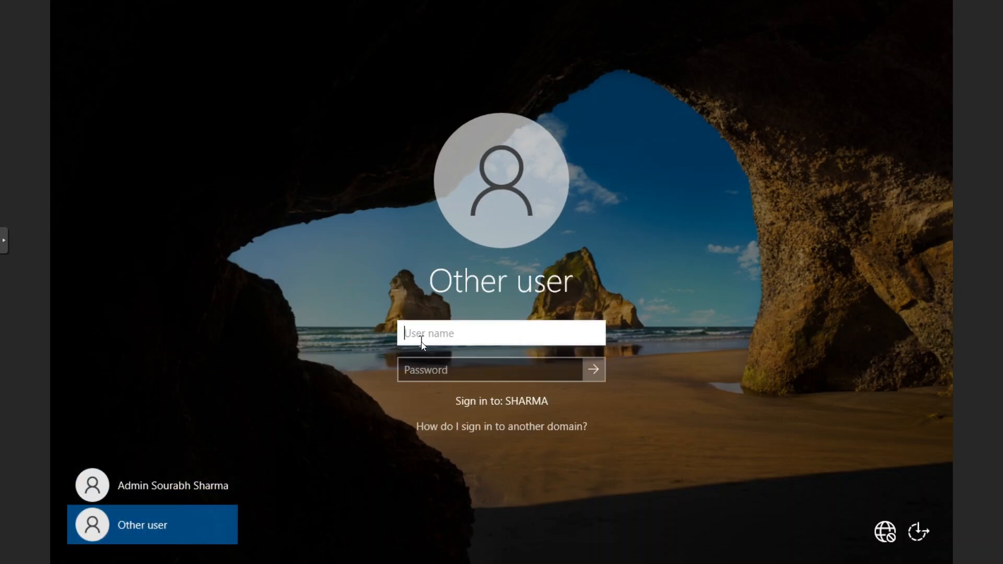
{"action": "type", "text": "."}
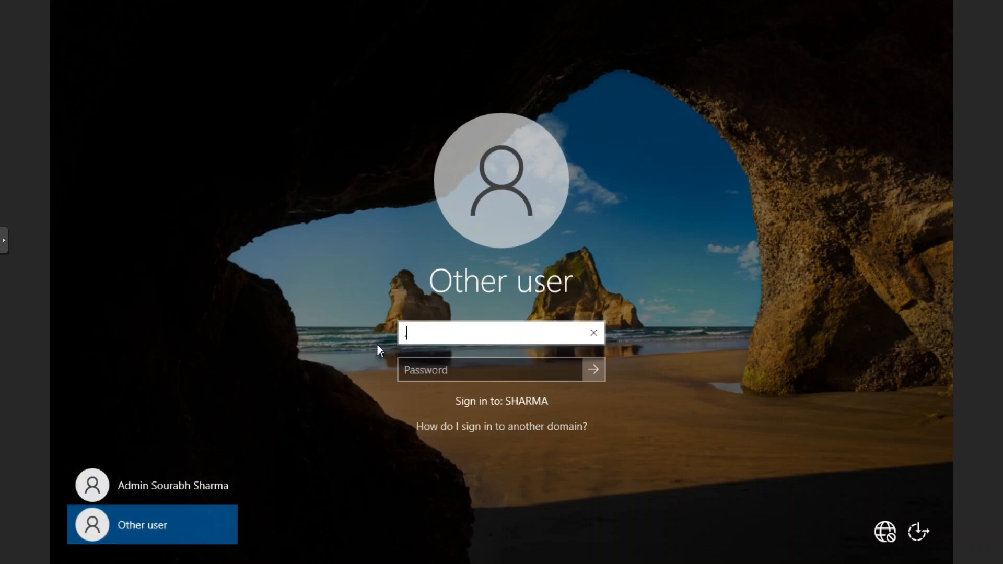
{"action": "type", "text": "\\Administrator"}
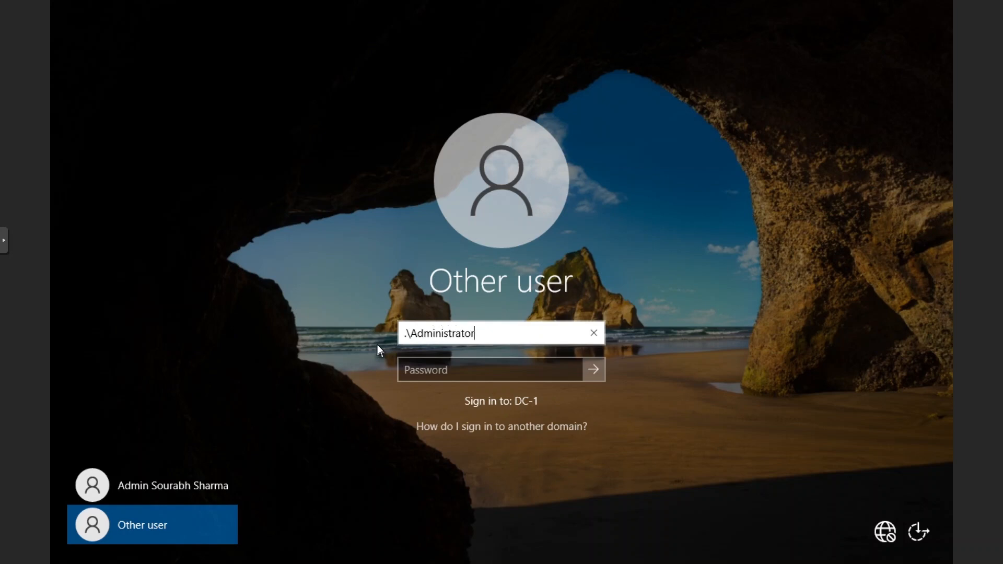
{"action": "key", "text": "Tab"}
{"action": "type", "text": "P••"}
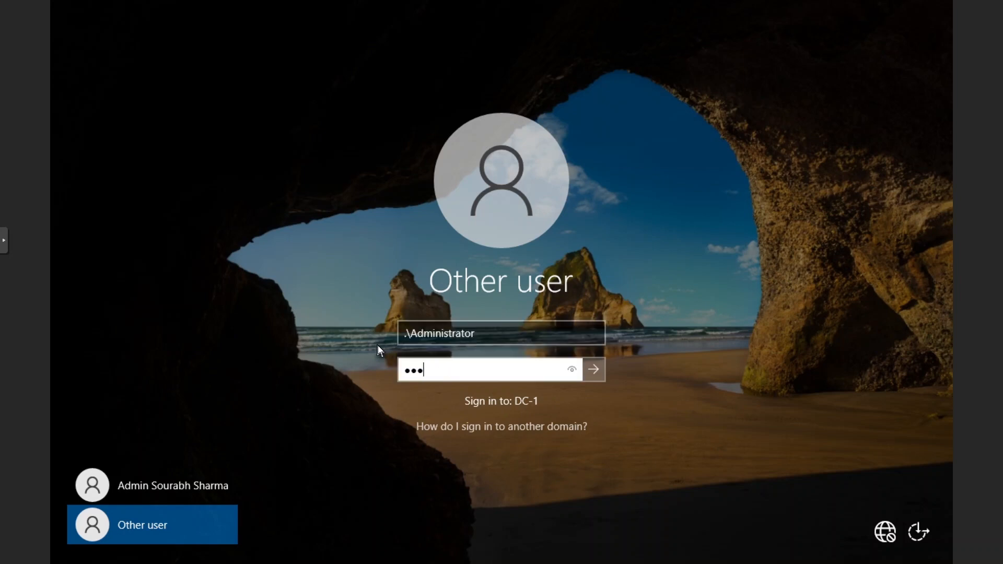
{"action": "key", "text": "ctrl+a"}
{"action": "type", "text": "•••••••••••••"}
{"action": "key", "text": "Return"}
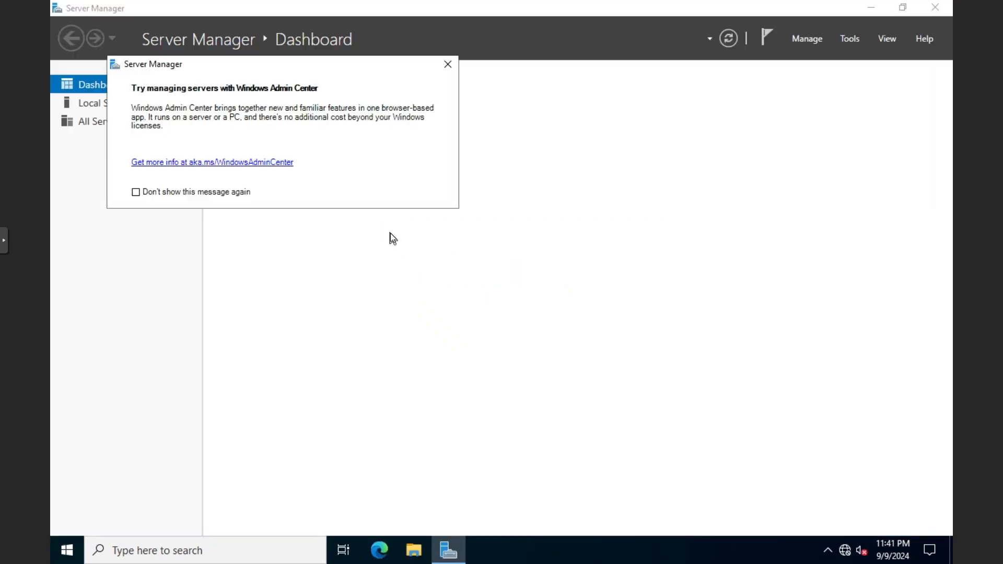
Dismiss the Windows Admin Center prompt and view DC-1's Local Server page (sharma.local, 192.168.20.10)
{"action": "left_click", "coordinate": [448, 64]}
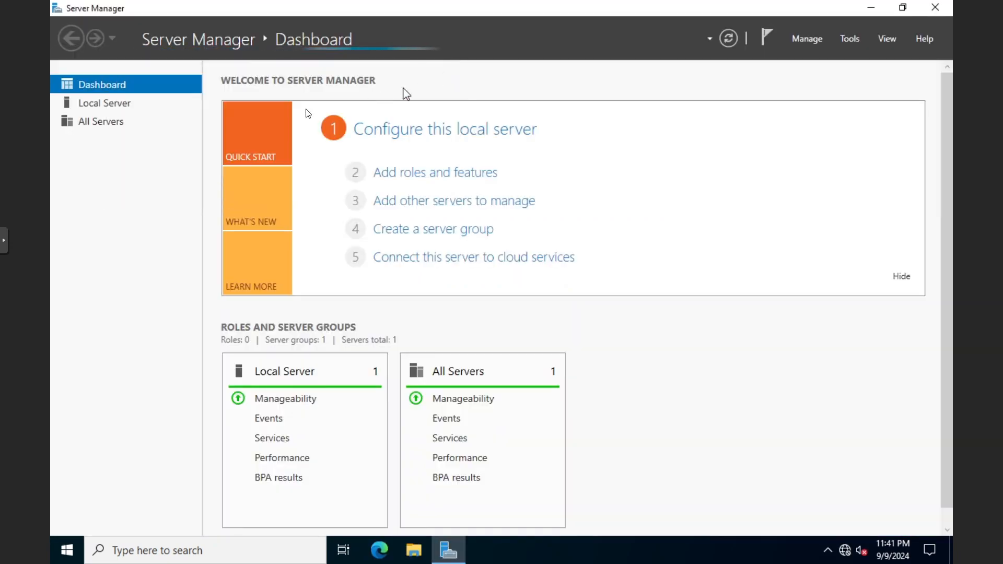
{"action": "left_click", "coordinate": [137, 106]}
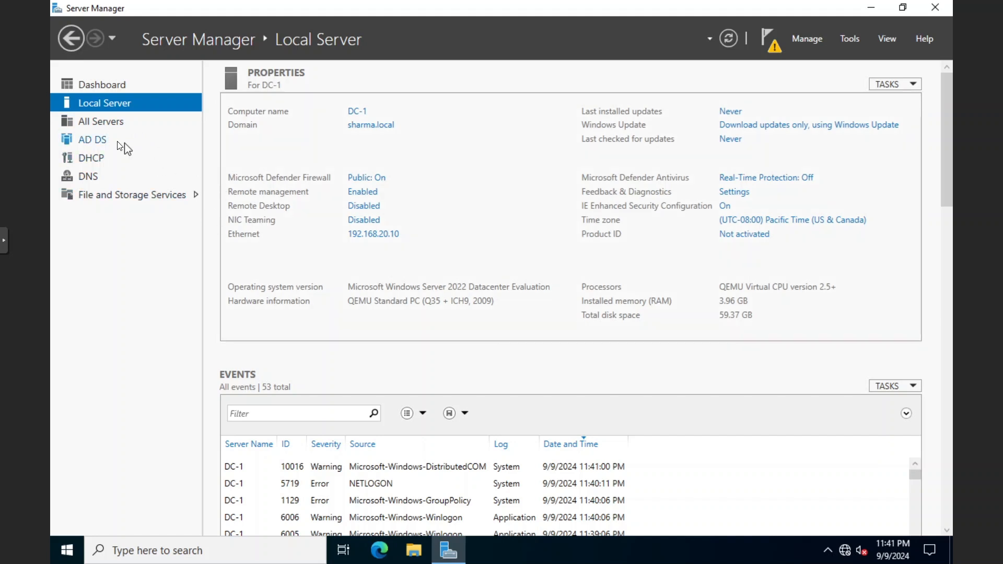
{"action": "left_click", "coordinate": [850, 38]}
{"action": "left_click", "coordinate": [666, 67]}
{"action": "left_click", "coordinate": [846, 47]}
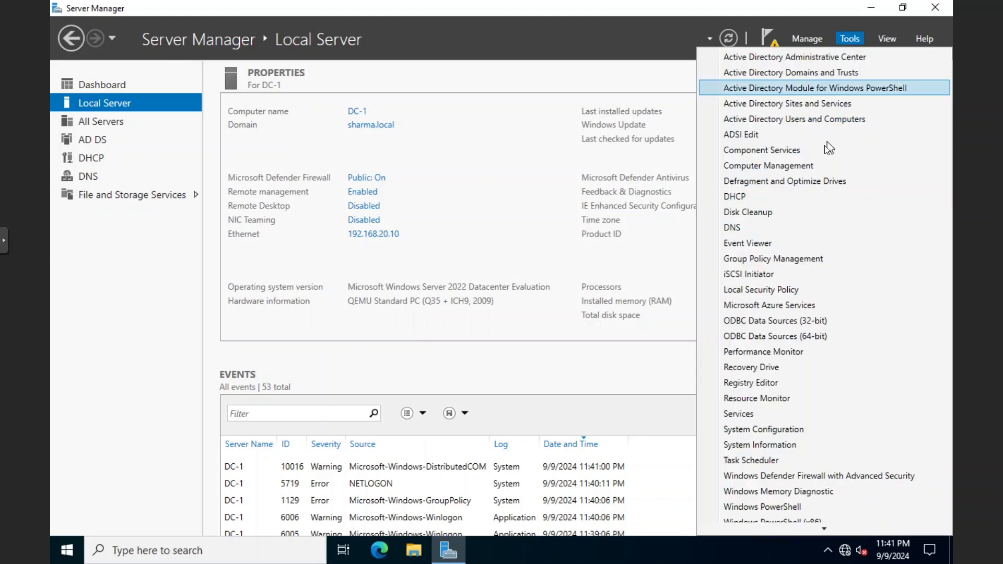
Start the Remove Roles and Features wizard and advance to the server roles list
{"action": "left_click", "coordinate": [668, 74]}
{"action": "left_click", "coordinate": [804, 40]}
{"action": "left_click", "coordinate": [815, 72]}
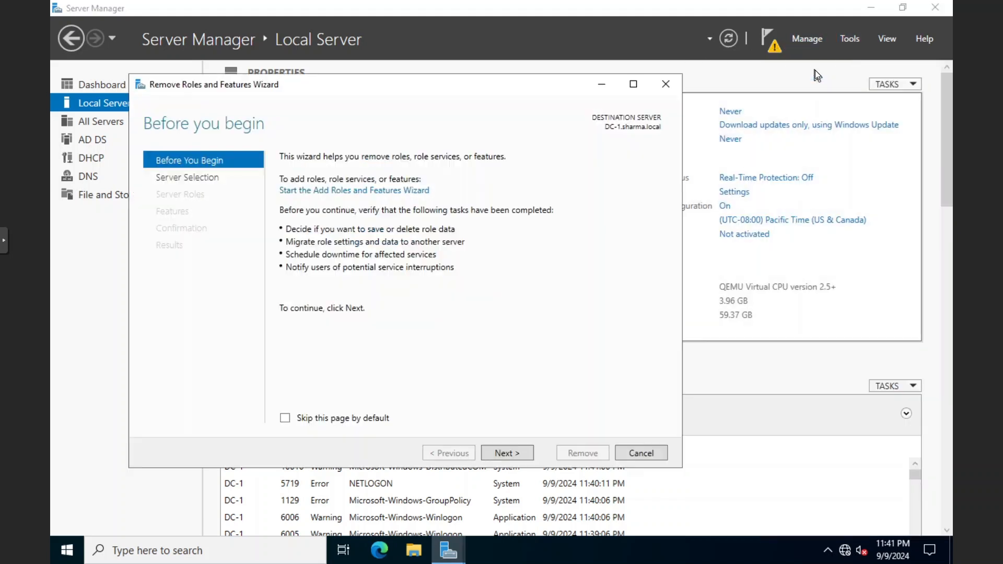
{"action": "left_click", "coordinate": [503, 455]}
{"action": "left_click", "coordinate": [503, 455]}
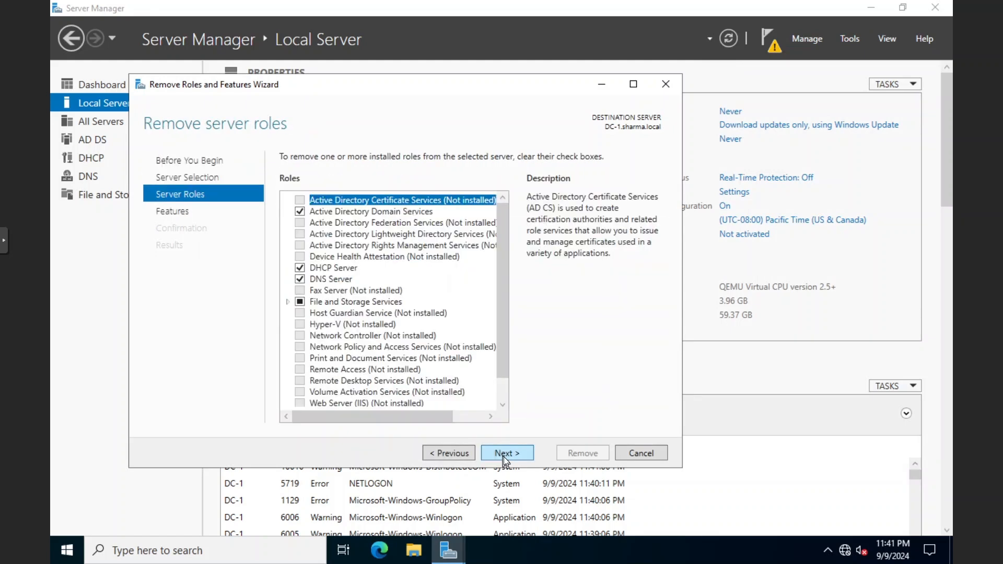
Untick Active Directory Domain Services, DHCP Server and DNS Server, removing their dependent features
{"action": "left_click", "coordinate": [309, 213]}
{"action": "left_click", "coordinate": [439, 332]}
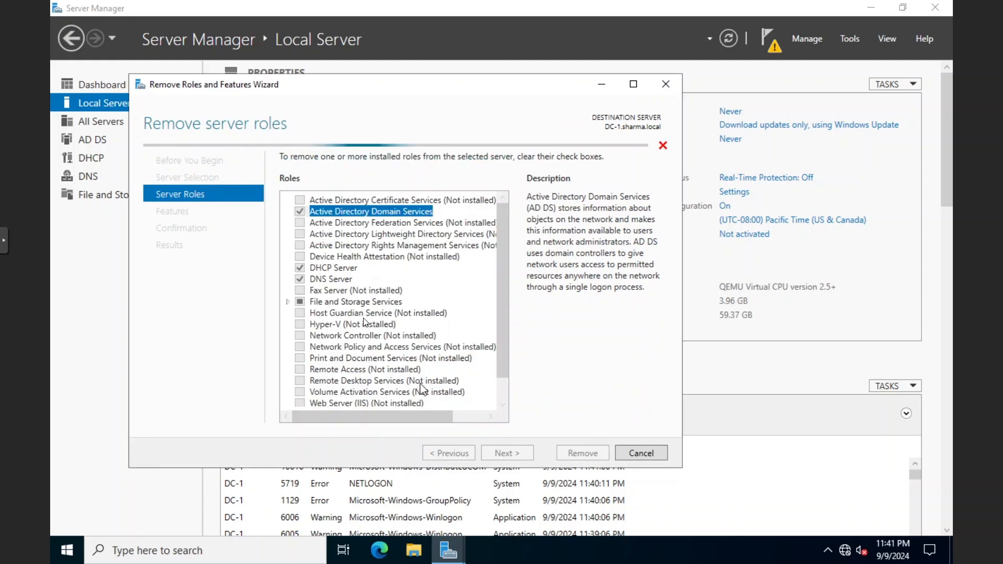
{"action": "left_click", "coordinate": [300, 268]}
{"action": "left_click", "coordinate": [439, 328]}
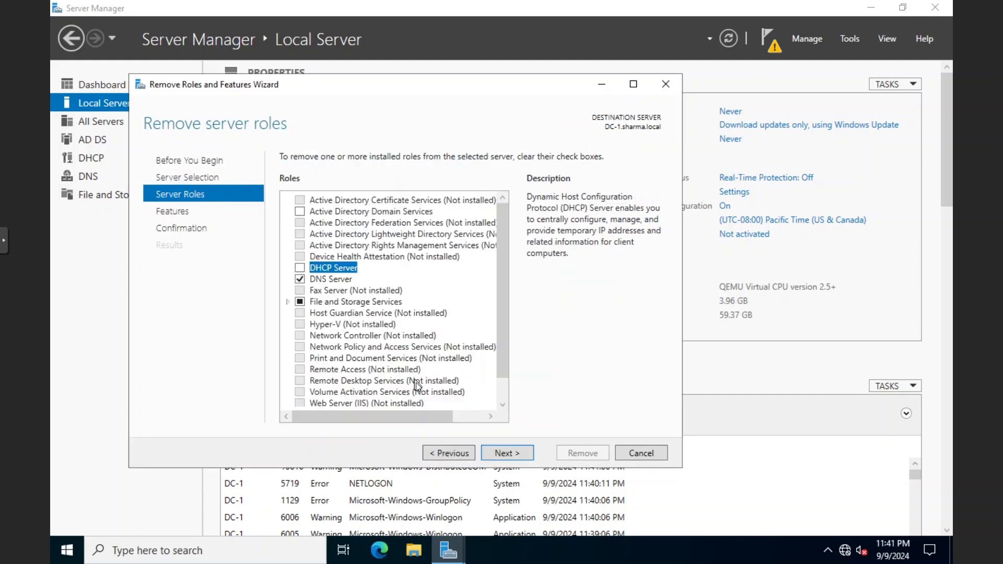
{"action": "left_click", "coordinate": [303, 280]}
{"action": "left_click", "coordinate": [465, 394]}
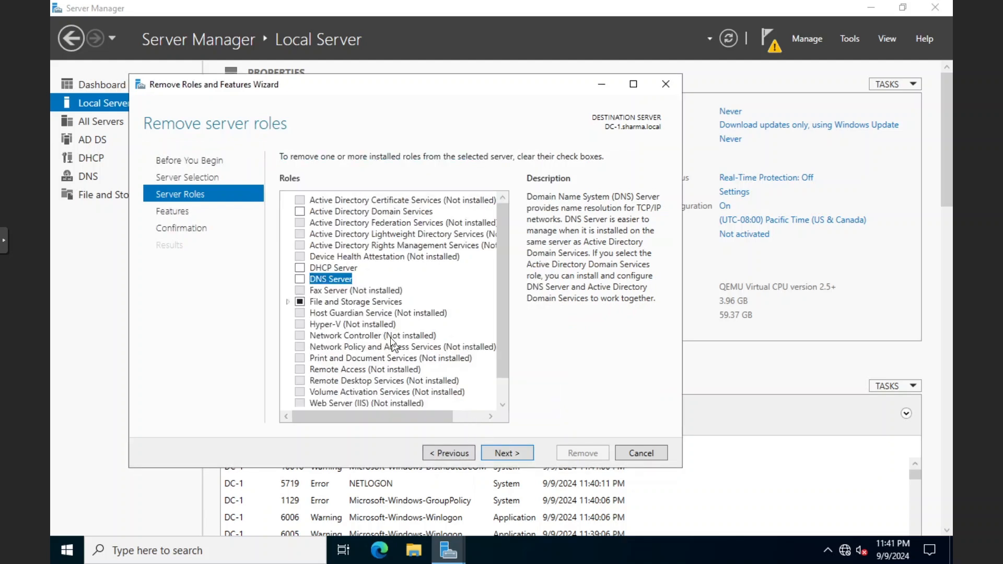
{"action": "scroll", "coordinate": [391, 342], "scroll_direction": "down", "scroll_amount": 1}
Confirm and run the role removal, then close the wizard
{"action": "left_click", "coordinate": [500, 454]}
{"action": "left_click", "coordinate": [500, 454]}
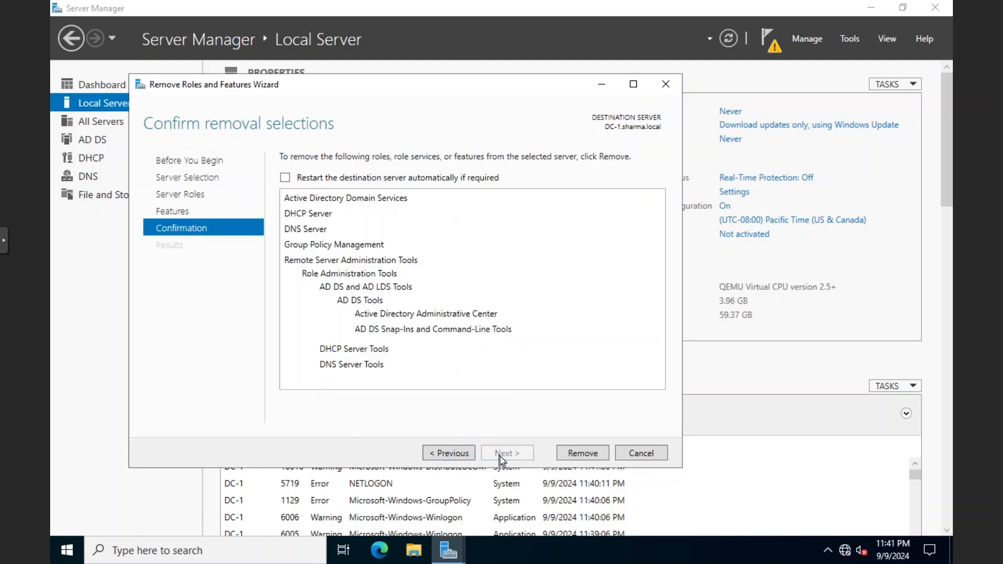
{"action": "left_click", "coordinate": [564, 452]}
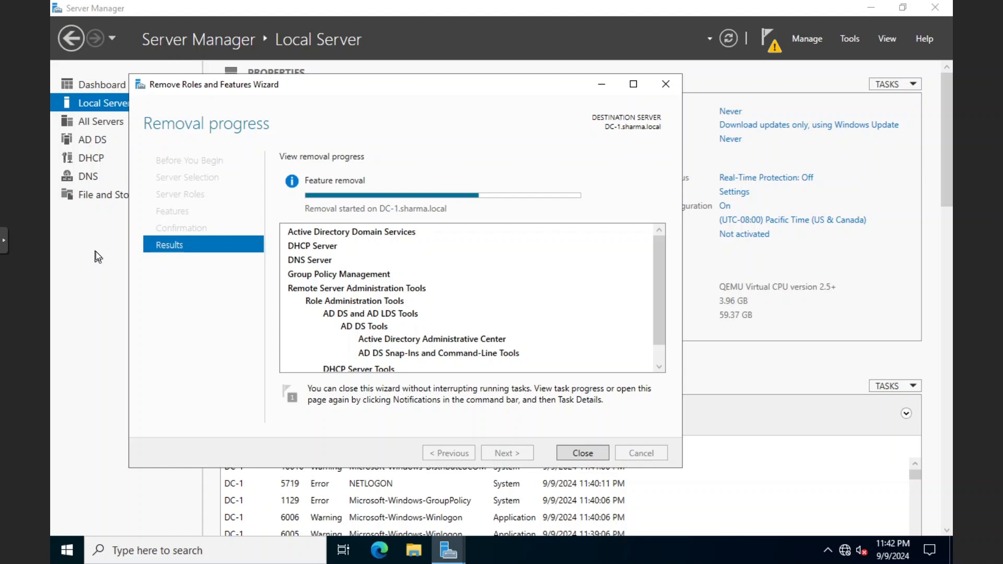
{"action": "left_click", "coordinate": [587, 452]}
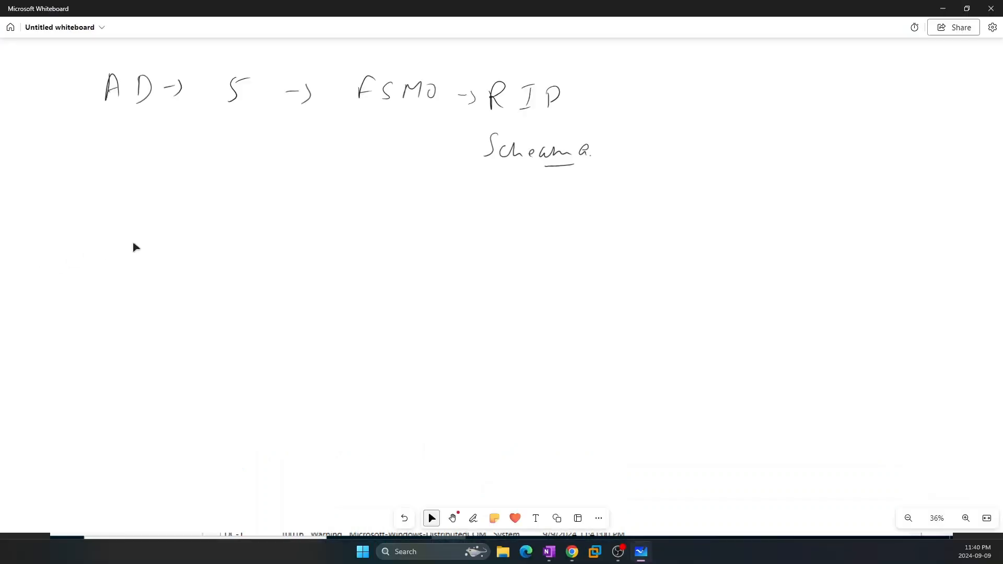
Clear the whiteboard and draw a box labelled DC-1 with the pen
{"action": "key", "text": "ctrl+a"}
{"action": "key", "text": "Delete"}
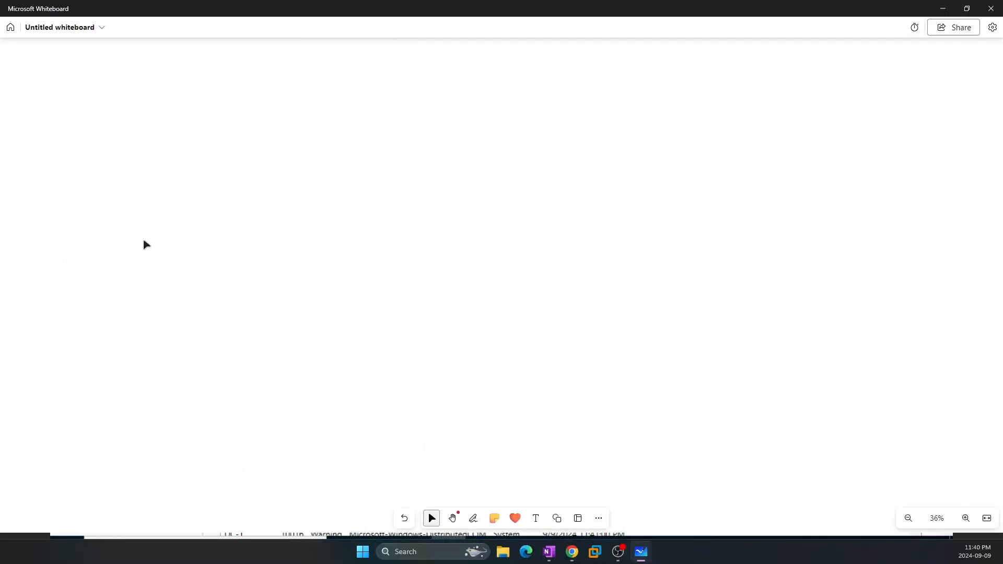
{"action": "key", "text": "alt+w"}
{"action": "mouse_move", "coordinate": [139, 111]}
{"action": "left_mouse_down"}
{"action": "mouse_move", "coordinate": [136, 149]}
{"action": "mouse_move", "coordinate": [191, 94]}
{"action": "mouse_move", "coordinate": [140, 178]}
{"action": "mouse_move", "coordinate": [136, 150]}
{"action": "mouse_move", "coordinate": [143, 218]}
{"action": "left_mouse_up"}
{"action": "mouse_move", "coordinate": [141, 190]}
{"action": "left_mouse_down"}
{"action": "mouse_move", "coordinate": [149, 220]}
{"action": "mouse_move", "coordinate": [183, 207]}
{"action": "left_mouse_up"}
{"action": "left_click_drag", "start_coordinate": [190, 192], "coordinate": [190, 210]}
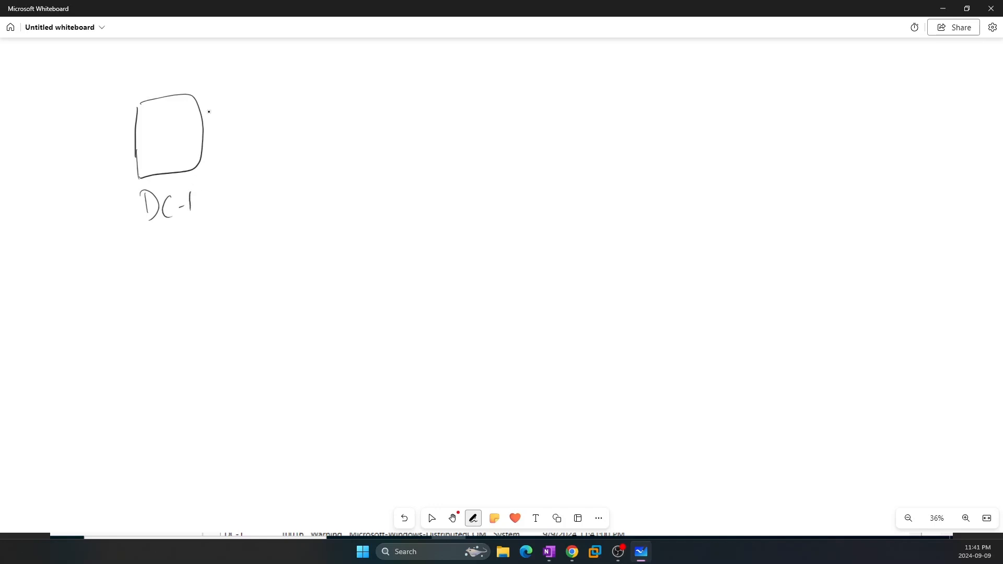
Draw an arrow from the DC-1 box to the address 192.168.20.10
{"action": "mouse_move", "coordinate": [206, 119]}
{"action": "left_mouse_down"}
{"action": "mouse_move", "coordinate": [242, 109]}
{"action": "mouse_move", "coordinate": [243, 118]}
{"action": "mouse_move", "coordinate": [336, 118]}
{"action": "left_mouse_up"}
{"action": "left_click", "coordinate": [323, 117]}
{"action": "mouse_move", "coordinate": [357, 99]}
{"action": "left_mouse_down"}
{"action": "mouse_move", "coordinate": [349, 112]}
{"action": "mouse_move", "coordinate": [370, 99]}
{"action": "mouse_move", "coordinate": [401, 121]}
{"action": "left_mouse_up"}
{"action": "left_click", "coordinate": [379, 117]}
{"action": "left_click_drag", "start_coordinate": [415, 110], "coordinate": [437, 120]}
{"action": "left_click_drag", "start_coordinate": [451, 108], "coordinate": [450, 109]}
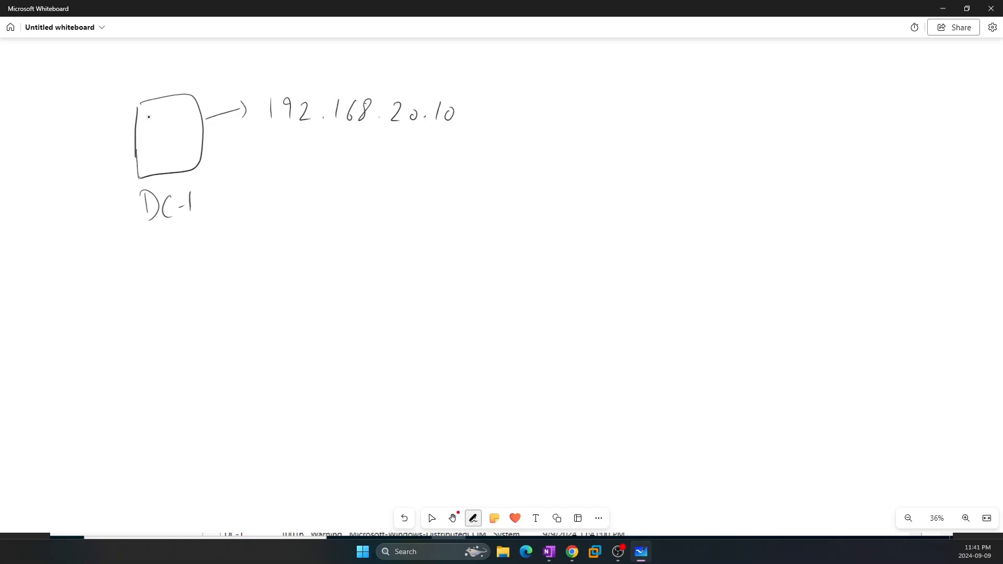
Write DNS and DHCP inside the DC-1 box
{"action": "mouse_move", "coordinate": [146, 111]}
{"action": "left_mouse_down"}
{"action": "mouse_move", "coordinate": [147, 123]}
{"action": "mouse_move", "coordinate": [178, 109]}
{"action": "mouse_move", "coordinate": [181, 122]}
{"action": "mouse_move", "coordinate": [149, 158]}
{"action": "left_mouse_up"}
{"action": "left_click_drag", "start_coordinate": [148, 143], "coordinate": [151, 160]}
{"action": "mouse_move", "coordinate": [162, 142]}
{"action": "left_mouse_down"}
{"action": "mouse_move", "coordinate": [163, 154]}
{"action": "mouse_move", "coordinate": [177, 153]}
{"action": "left_mouse_up"}
{"action": "mouse_move", "coordinate": [183, 154]}
{"action": "left_mouse_down"}
{"action": "mouse_move", "coordinate": [188, 139]}
{"action": "mouse_move", "coordinate": [184, 147]}
{"action": "left_mouse_up"}
{"action": "left_click_drag", "start_coordinate": [161, 104], "coordinate": [159, 104]}
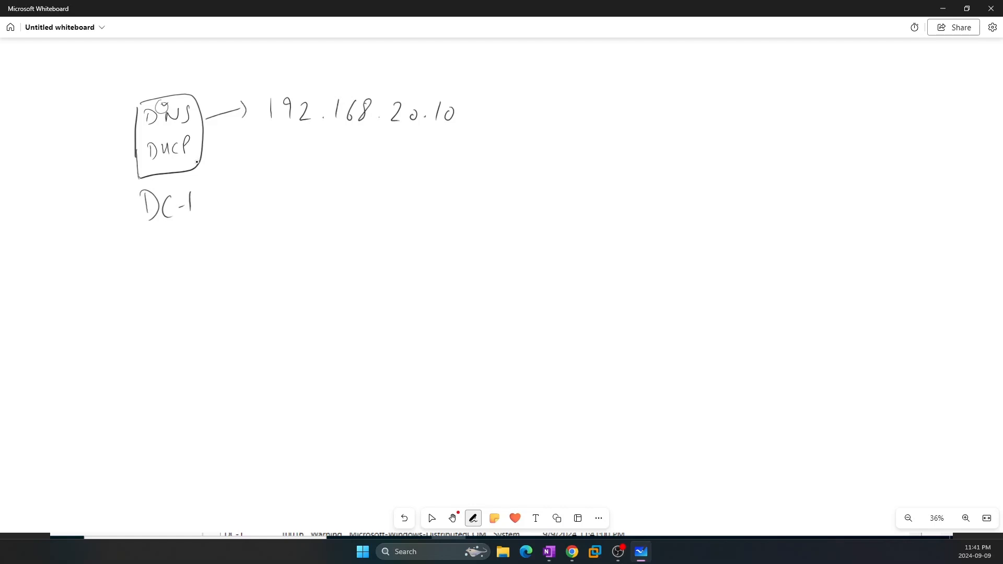
Draw a curved arrow down to the notes 'IP / Subne / DG' and 'DNS'
{"action": "mouse_move", "coordinate": [199, 163]}
{"action": "left_mouse_down"}
{"action": "mouse_move", "coordinate": [218, 179]}
{"action": "mouse_move", "coordinate": [254, 256]}
{"action": "mouse_move", "coordinate": [269, 241]}
{"action": "left_mouse_up"}
{"action": "left_click_drag", "start_coordinate": [214, 285], "coordinate": [231, 281]}
{"action": "mouse_move", "coordinate": [222, 285]}
{"action": "left_mouse_down"}
{"action": "mouse_move", "coordinate": [209, 305]}
{"action": "mouse_move", "coordinate": [232, 308]}
{"action": "left_mouse_up"}
{"action": "mouse_move", "coordinate": [233, 289]}
{"action": "left_mouse_down"}
{"action": "mouse_move", "coordinate": [255, 309]}
{"action": "mouse_move", "coordinate": [312, 303]}
{"action": "left_mouse_up"}
{"action": "mouse_move", "coordinate": [325, 286]}
{"action": "left_mouse_down"}
{"action": "mouse_move", "coordinate": [322, 307]}
{"action": "mouse_move", "coordinate": [360, 296]}
{"action": "mouse_move", "coordinate": [363, 308]}
{"action": "left_mouse_up"}
{"action": "mouse_move", "coordinate": [387, 278]}
{"action": "left_mouse_down"}
{"action": "mouse_move", "coordinate": [370, 313]}
{"action": "mouse_move", "coordinate": [402, 309]}
{"action": "left_mouse_up"}
{"action": "mouse_move", "coordinate": [402, 285]}
{"action": "left_mouse_down"}
{"action": "mouse_move", "coordinate": [403, 307]}
{"action": "mouse_move", "coordinate": [441, 309]}
{"action": "left_mouse_up"}
{"action": "left_click", "coordinate": [424, 293]}
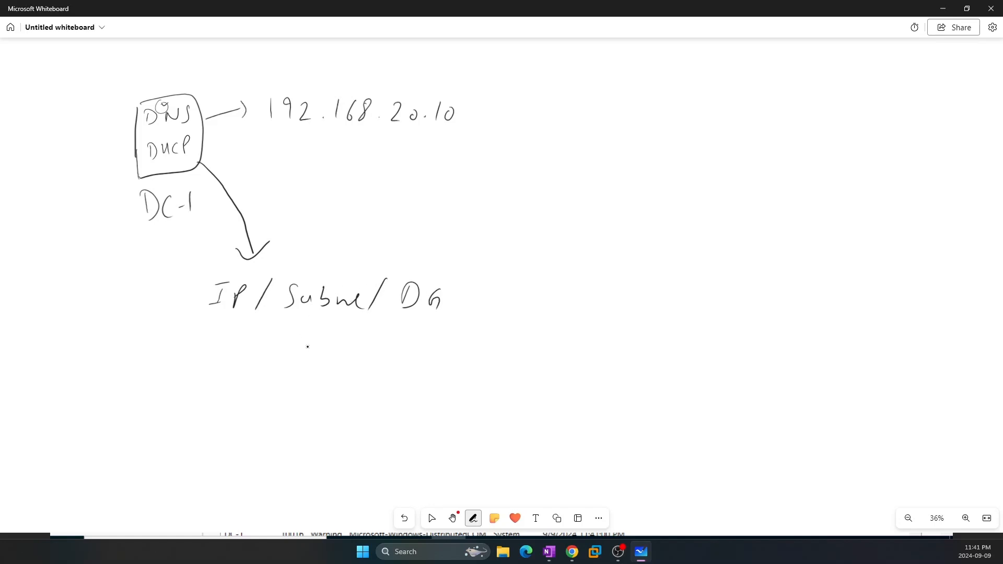
{"action": "mouse_move", "coordinate": [270, 357]}
{"action": "left_mouse_down"}
{"action": "mouse_move", "coordinate": [272, 376]}
{"action": "mouse_move", "coordinate": [309, 353]}
{"action": "left_mouse_up"}
{"action": "mouse_move", "coordinate": [321, 349]}
{"action": "left_mouse_down"}
{"action": "mouse_move", "coordinate": [306, 373]}
{"action": "mouse_move", "coordinate": [322, 378]}
{"action": "left_mouse_up"}
Bracket the network settings notes and the 192.168.20.10 address
{"action": "mouse_move", "coordinate": [207, 281]}
{"action": "left_mouse_down"}
{"action": "mouse_move", "coordinate": [174, 379]}
{"action": "mouse_move", "coordinate": [217, 390]}
{"action": "left_mouse_up"}
{"action": "left_click_drag", "start_coordinate": [443, 278], "coordinate": [397, 378]}
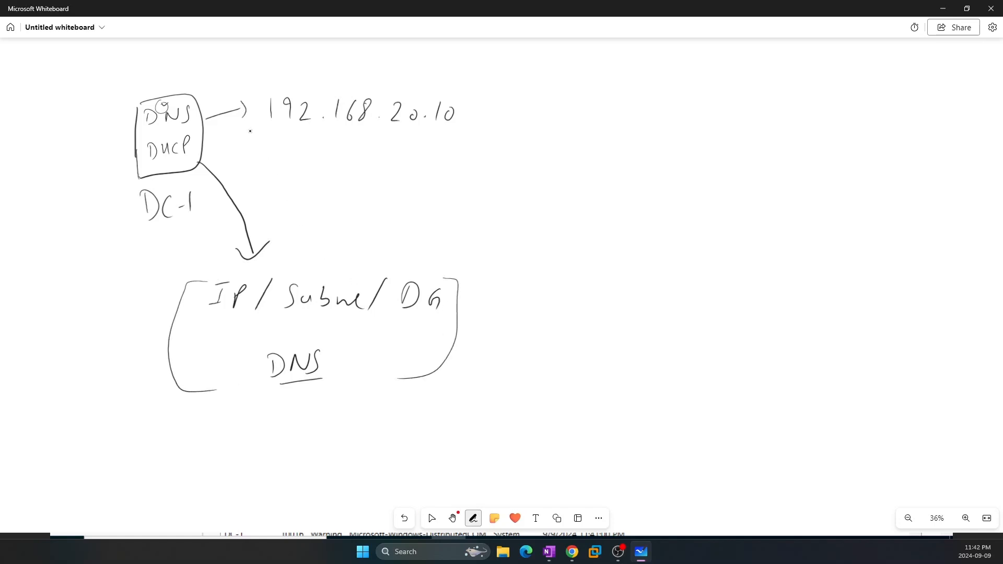
{"action": "left_click_drag", "start_coordinate": [258, 94], "coordinate": [259, 133]}
{"action": "mouse_move", "coordinate": [465, 98]}
{"action": "left_mouse_down"}
{"action": "mouse_move", "coordinate": [476, 96]}
{"action": "mouse_move", "coordinate": [448, 141]}
{"action": "left_mouse_up"}
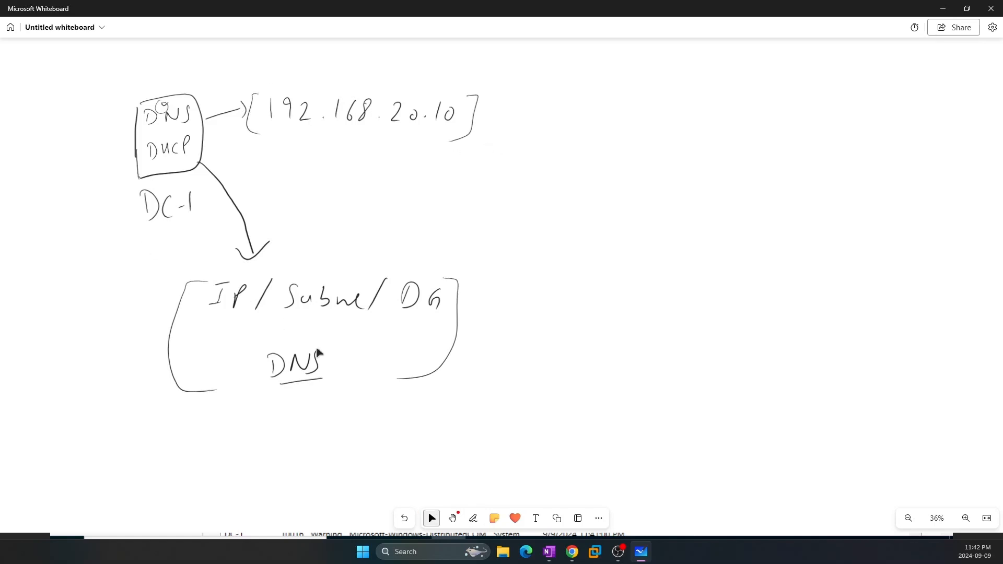
Switch to Proxmox and show the DC-01 (VM 110) console full screen
{"action": "mouse_move", "coordinate": [577, 555]}
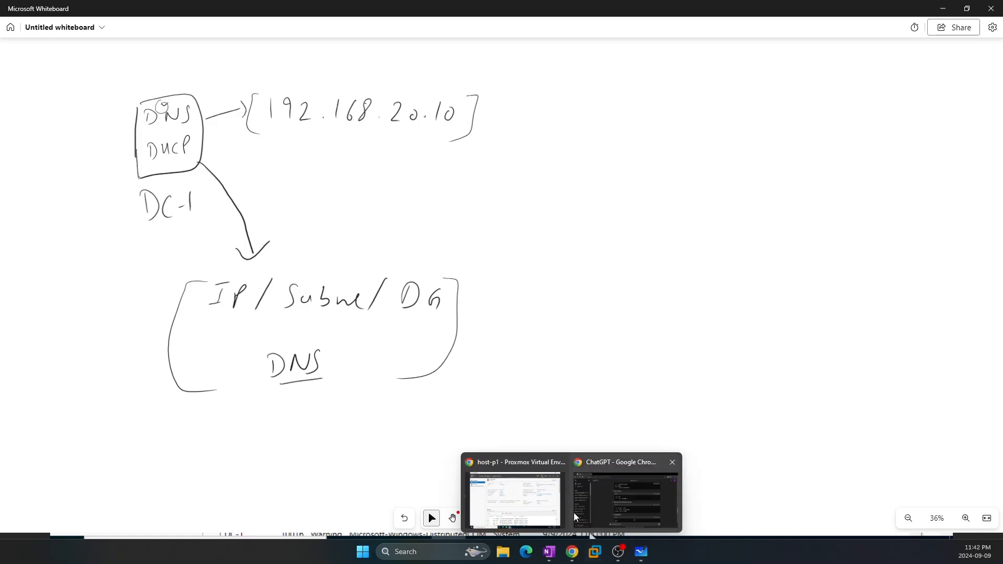
{"action": "left_click", "coordinate": [560, 525]}
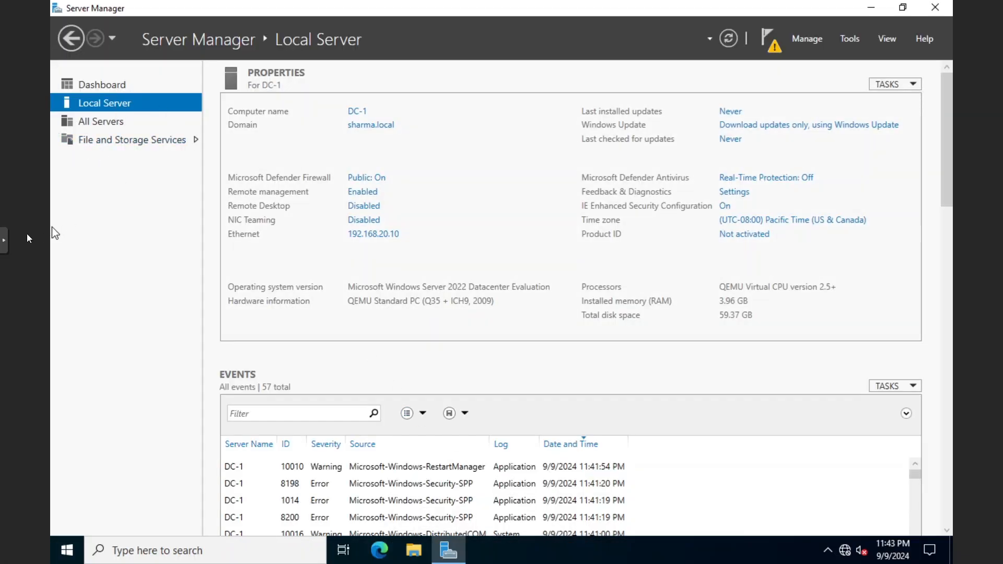
{"action": "left_click", "coordinate": [5, 241]}
{"action": "left_click", "coordinate": [14, 293]}
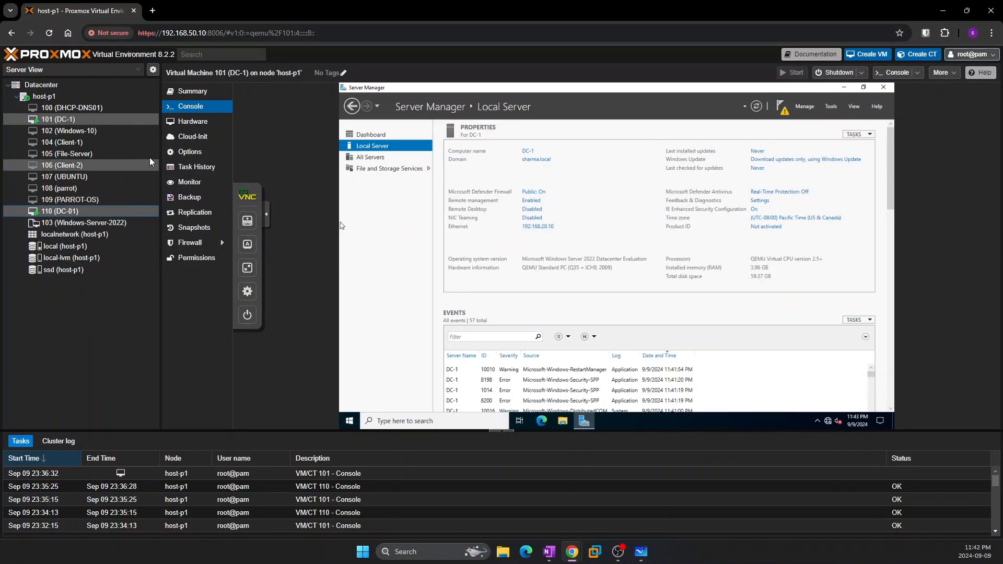
{"action": "left_click", "coordinate": [85, 211]}
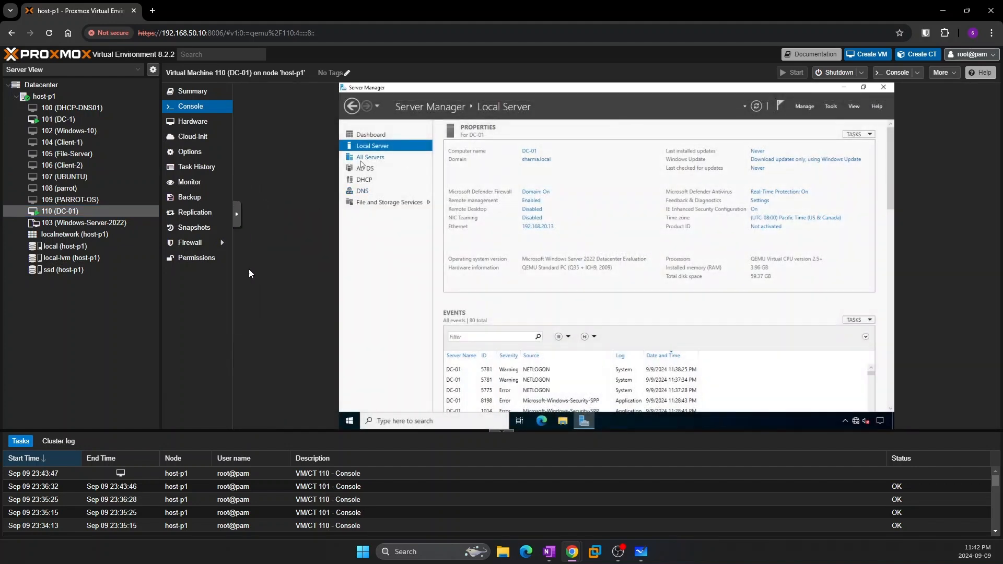
{"action": "left_click", "coordinate": [248, 268]}
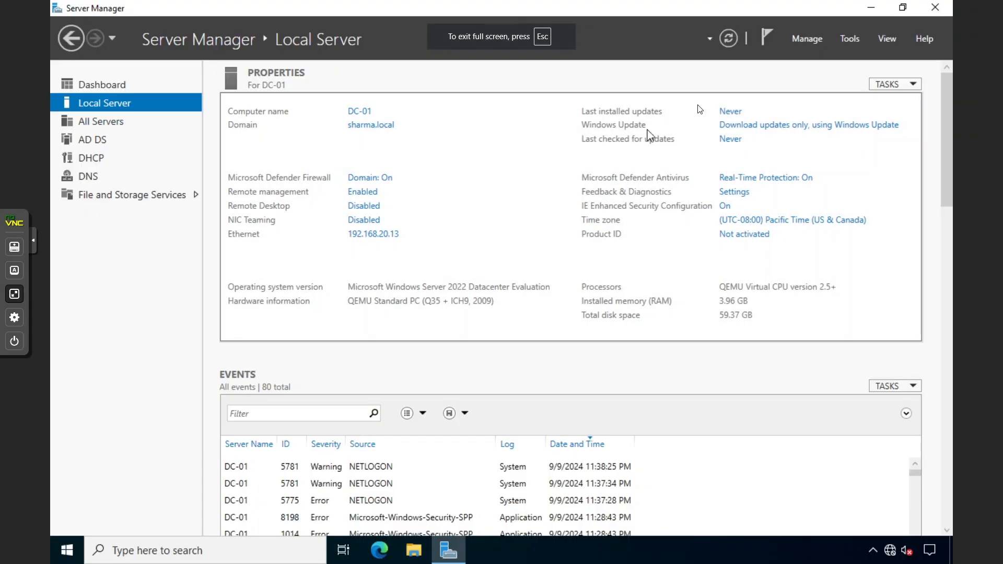
{"action": "left_click", "coordinate": [848, 39]}
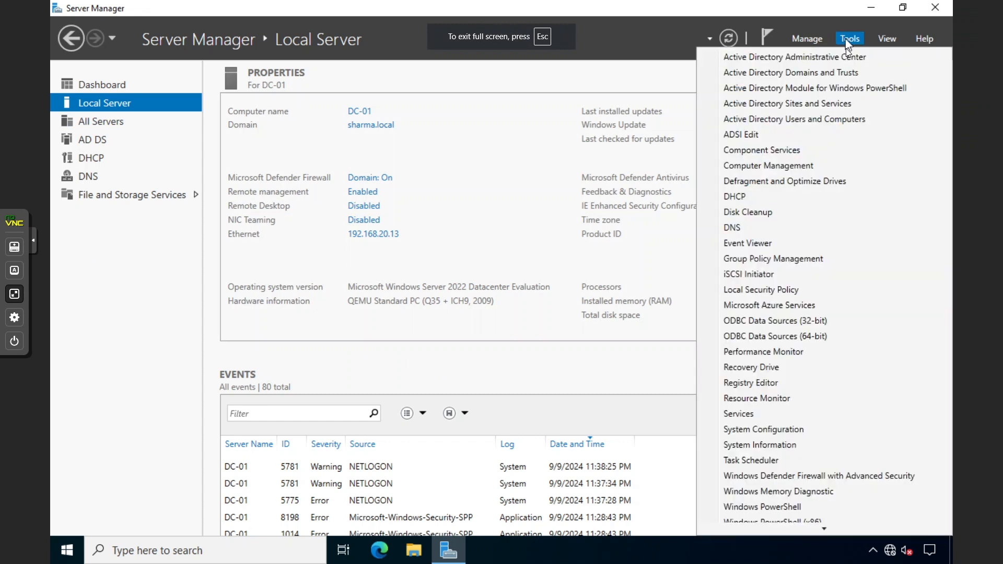
Open the DHCP console on dc-01.sharma.local and go to the Guest-Network scope options
{"action": "left_click", "coordinate": [756, 198]}
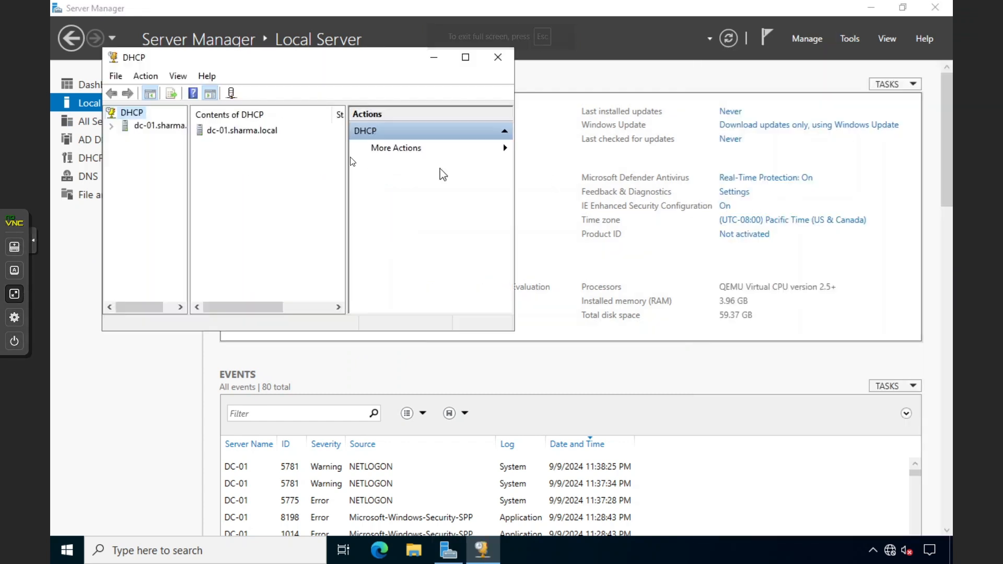
{"action": "left_click", "coordinate": [153, 126]}
{"action": "double_click", "coordinate": [218, 59]}
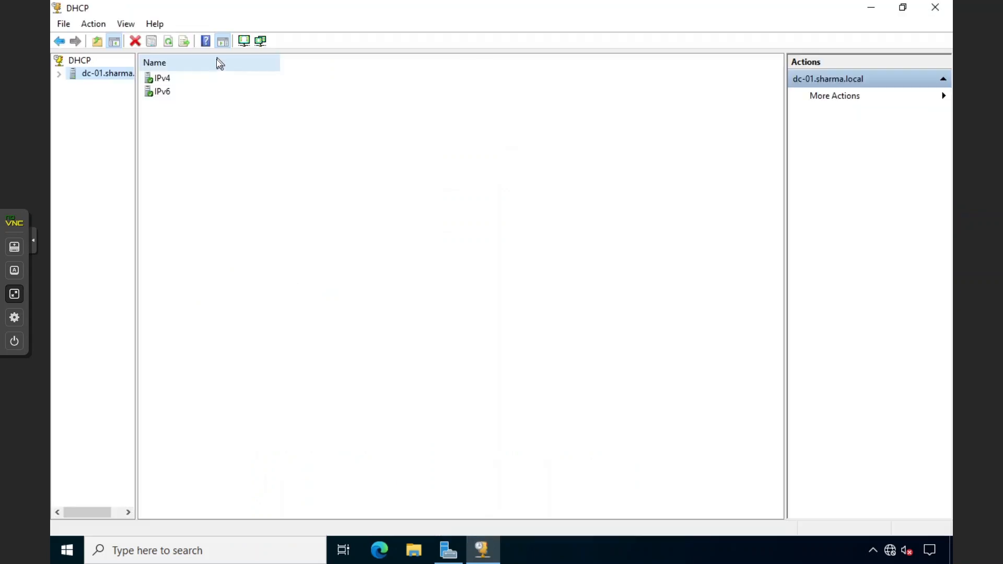
{"action": "double_click", "coordinate": [161, 77]}
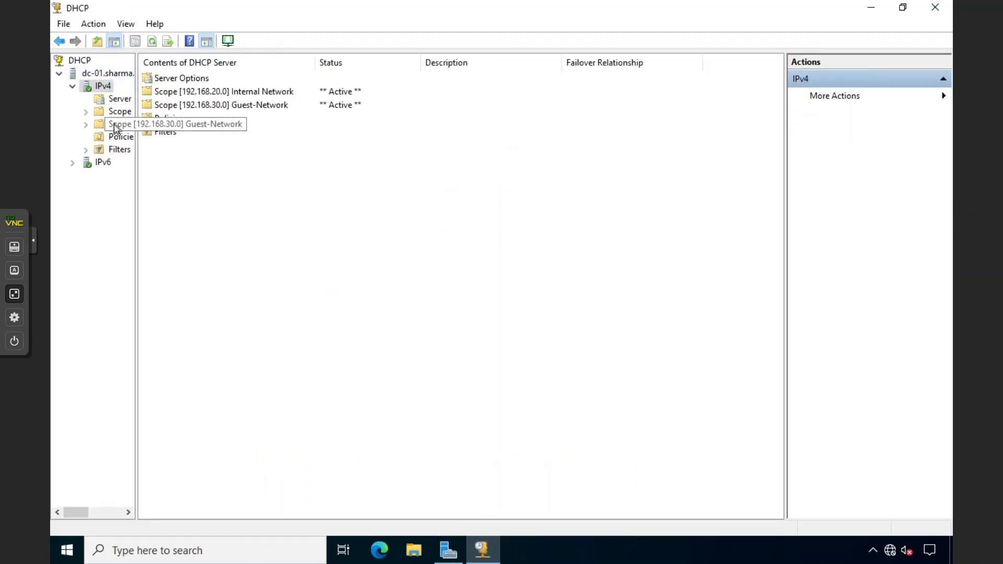
{"action": "left_click", "coordinate": [114, 124]}
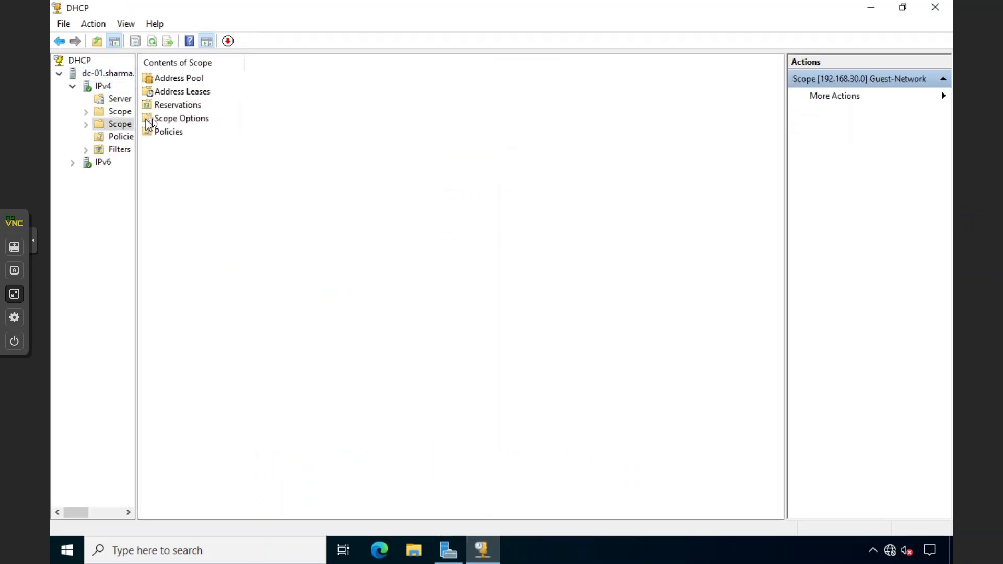
{"action": "double_click", "coordinate": [172, 118]}
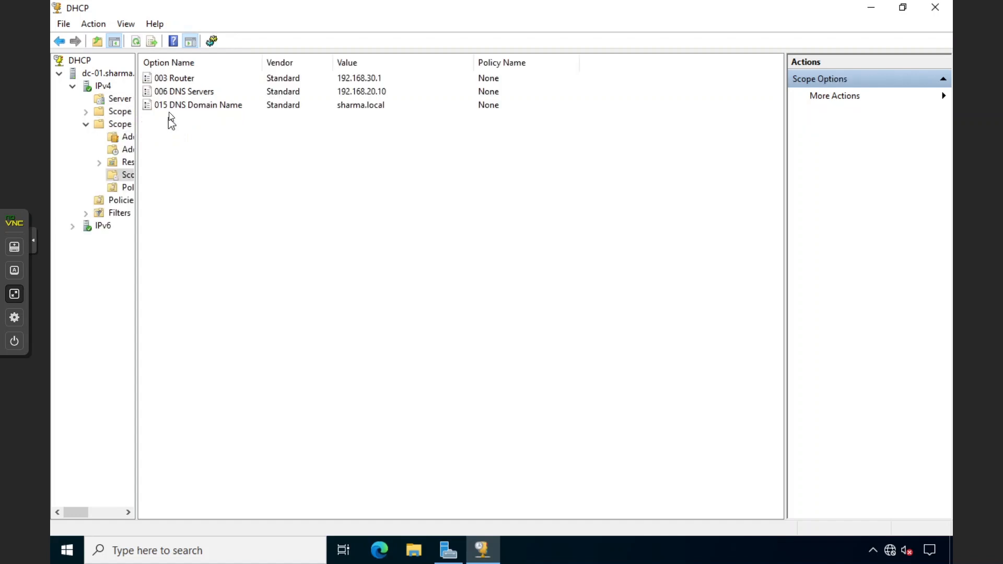
{"action": "left_click", "coordinate": [192, 93]}
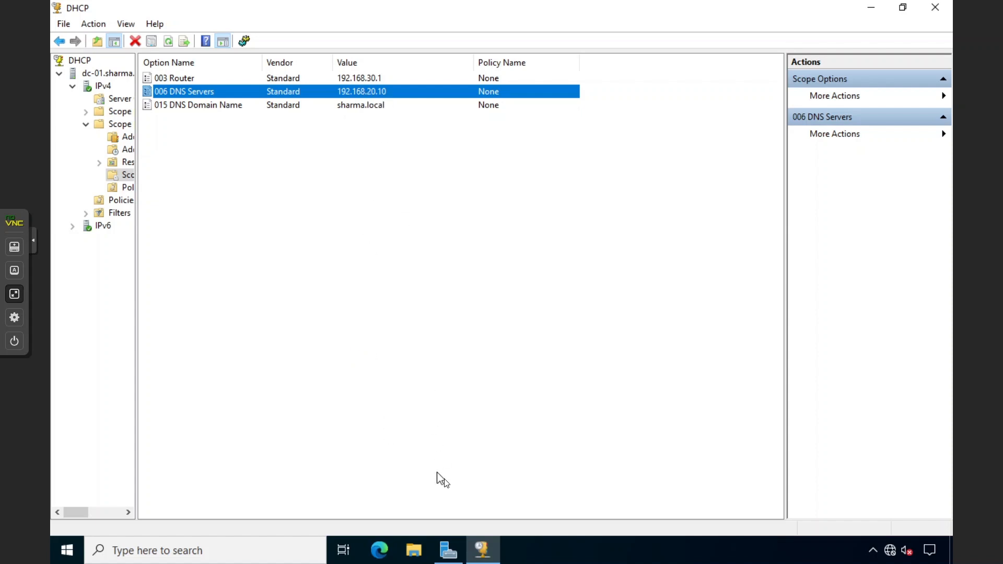
Replace DNS server 192.168.20.10 with 192.168.20.13 in option 006 and apply
{"action": "left_click", "coordinate": [446, 551]}
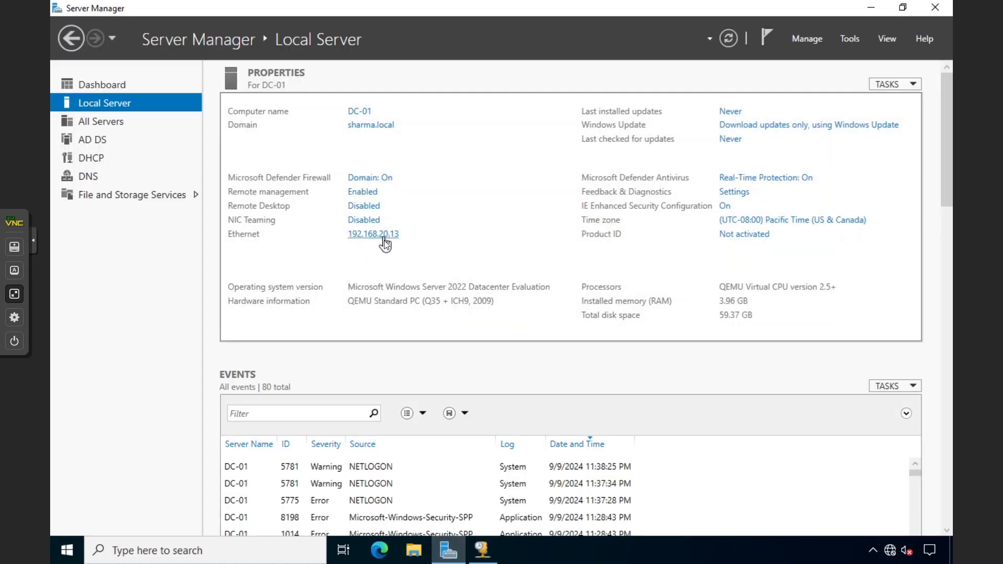
{"action": "left_click", "coordinate": [449, 551]}
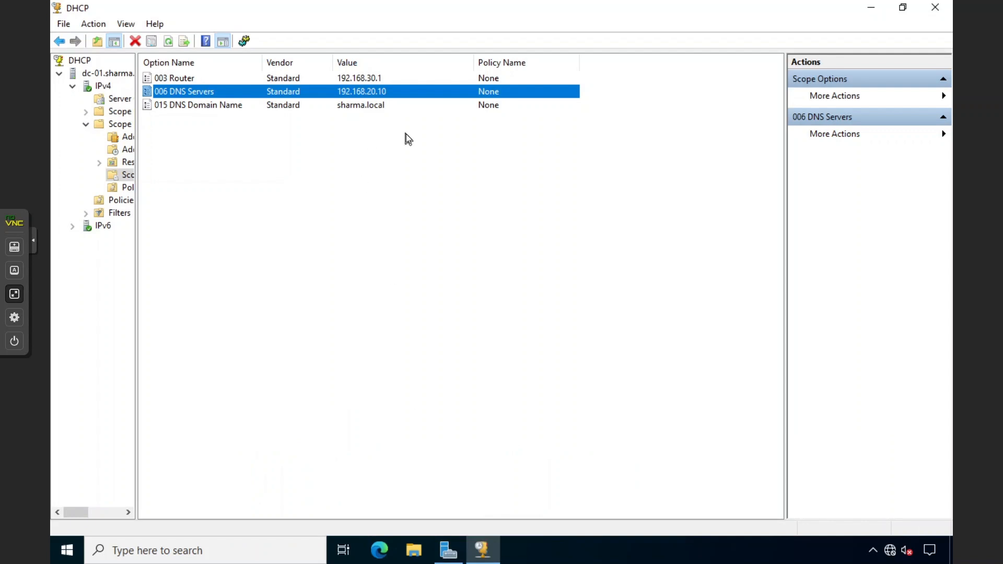
{"action": "double_click", "coordinate": [367, 89]}
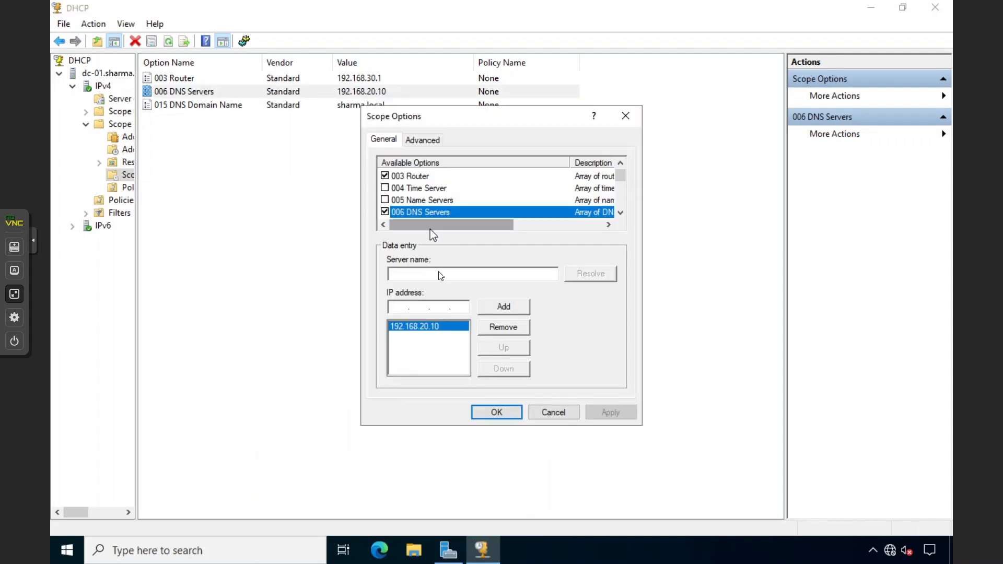
{"action": "left_click", "coordinate": [502, 325]}
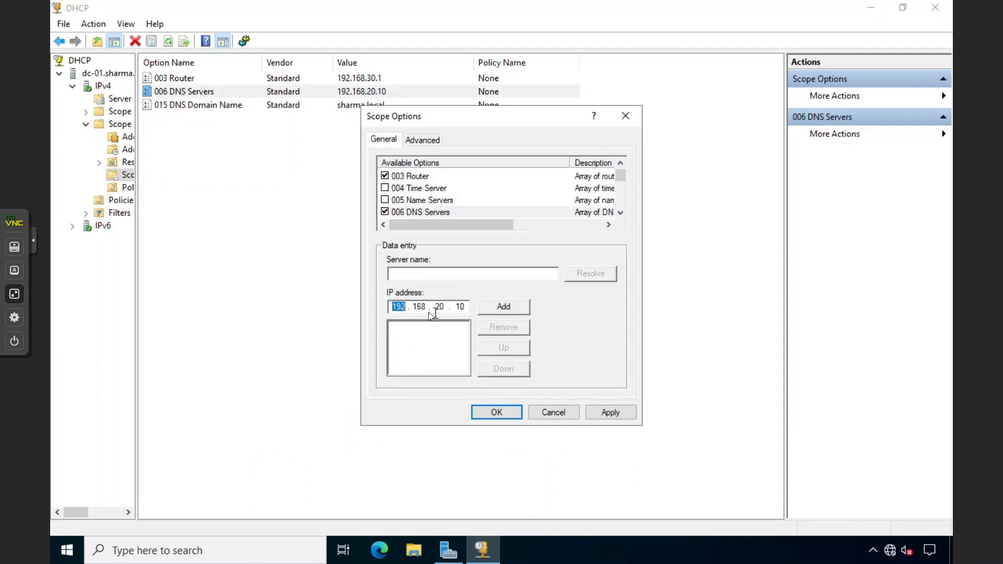
{"action": "left_click", "coordinate": [463, 309]}
{"action": "key", "text": "BackSpace"}
{"action": "key", "text": "BackSpace"}
{"action": "type", "text": "13"}
{"action": "left_click", "coordinate": [514, 308]}
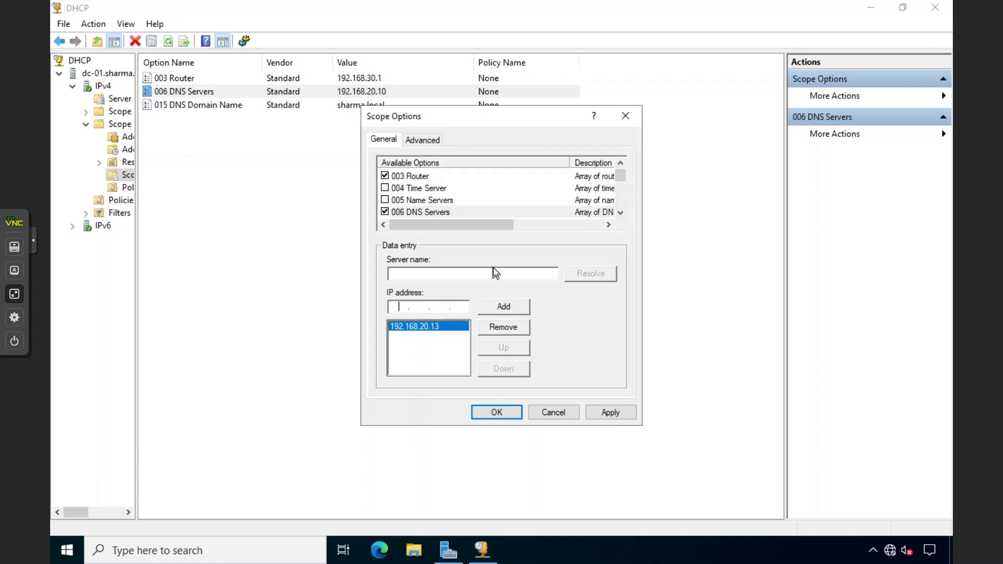
{"action": "left_click", "coordinate": [598, 411]}
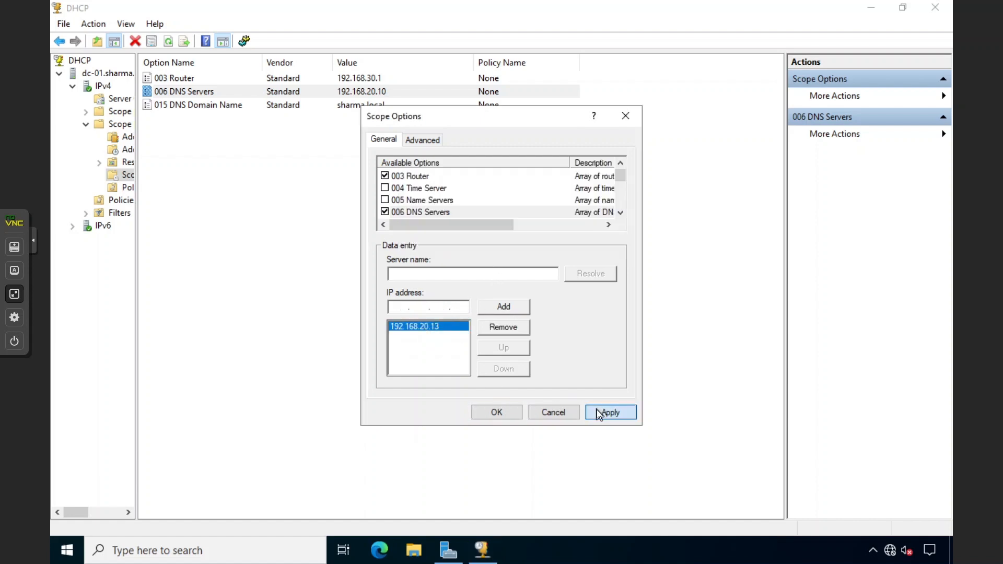
{"action": "left_click", "coordinate": [515, 412]}
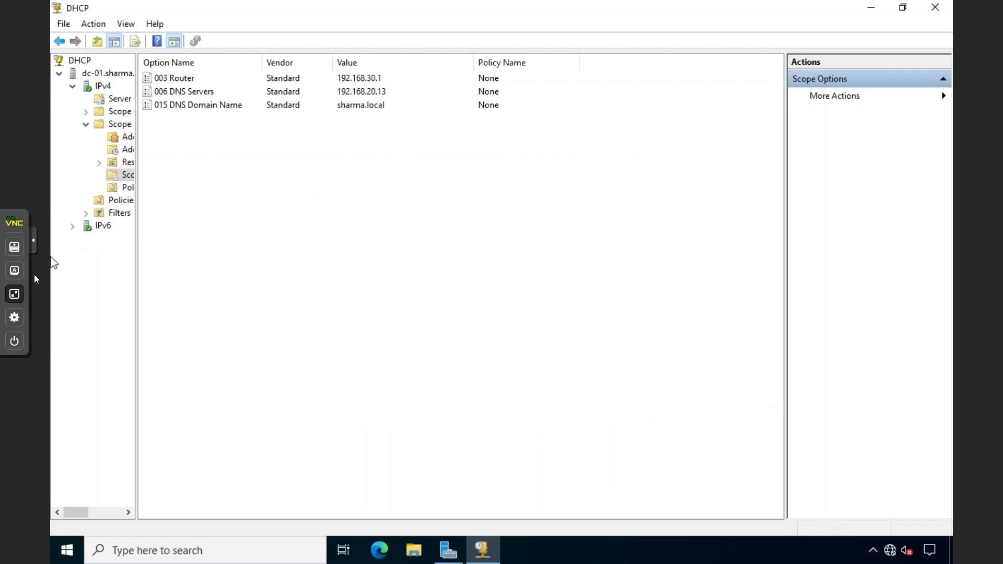
{"action": "left_click", "coordinate": [14, 294]}
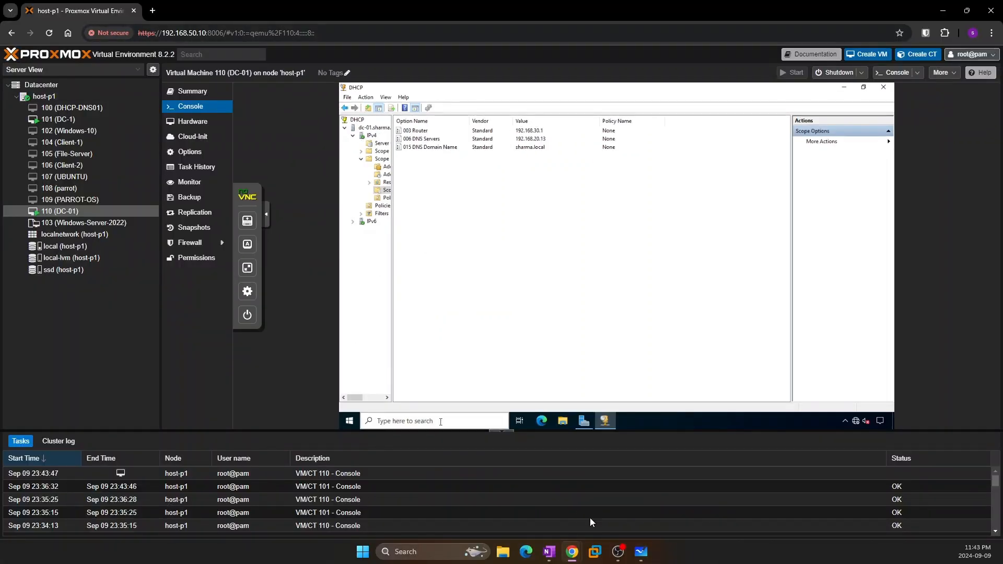
Return to the whiteboard and delete the entire old diagram
{"action": "left_click", "coordinate": [642, 552]}
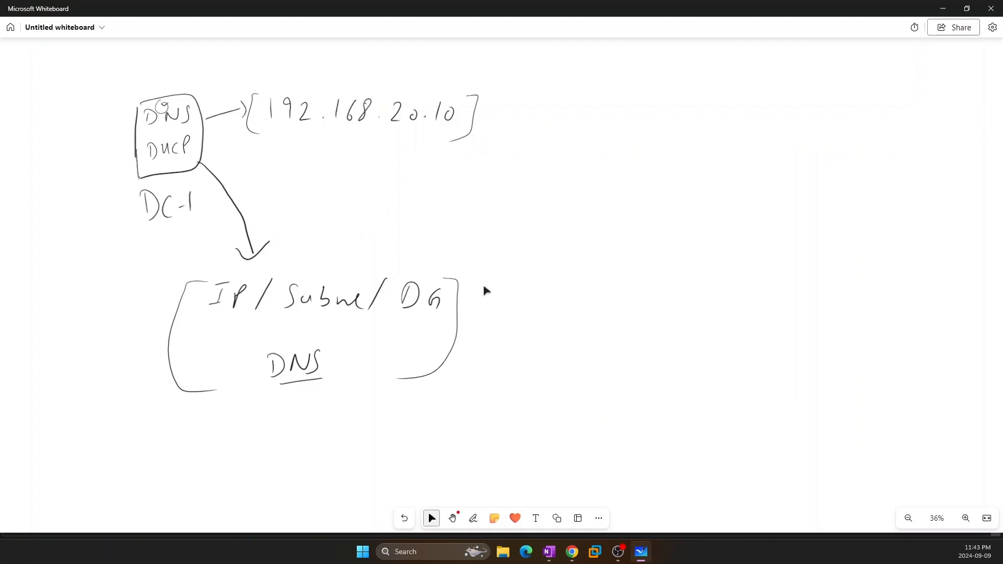
{"action": "mouse_move", "coordinate": [181, 446]}
{"action": "left_mouse_down"}
{"action": "mouse_move", "coordinate": [275, 148]}
{"action": "mouse_move", "coordinate": [329, 127]}
{"action": "mouse_move", "coordinate": [278, 291]}
{"action": "mouse_move", "coordinate": [410, 228]}
{"action": "left_mouse_up"}
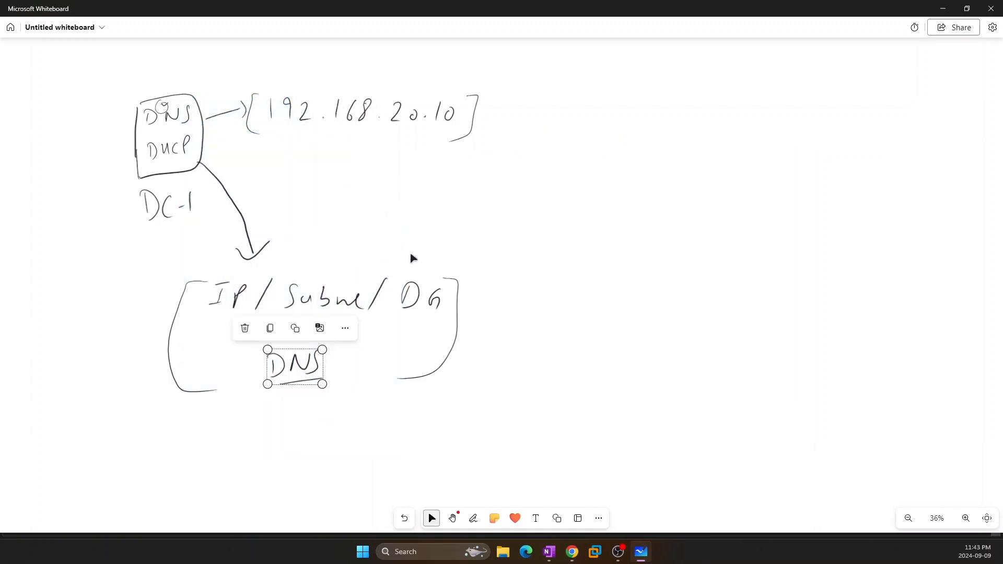
{"action": "left_click", "coordinate": [514, 296]}
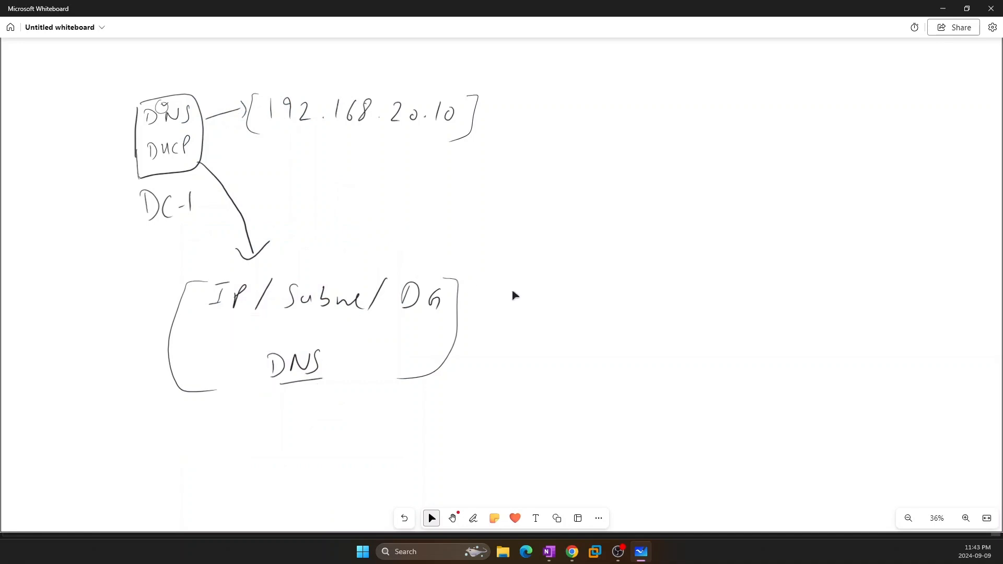
{"action": "key", "text": "ctrl+a"}
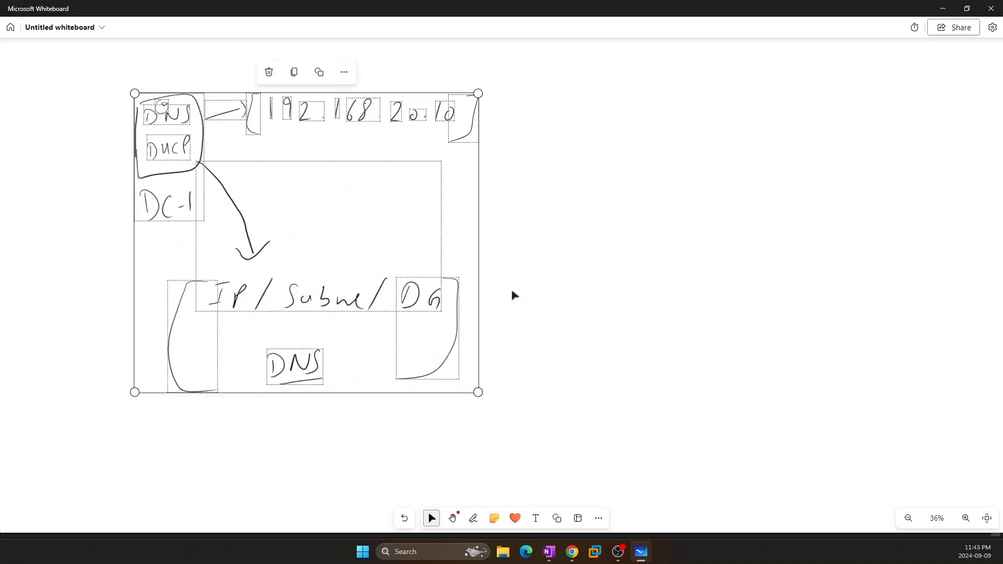
{"action": "key", "text": "Delete"}
Sketch a DC-1 server box with the IP 192.168.20.10 beside it
{"action": "left_click_drag", "start_coordinate": [92, 96], "coordinate": [91, 174]}
{"action": "mouse_move", "coordinate": [121, 152]}
{"action": "left_mouse_down"}
{"action": "mouse_move", "coordinate": [122, 169]}
{"action": "mouse_move", "coordinate": [134, 156]}
{"action": "left_mouse_up"}
{"action": "left_click_drag", "start_coordinate": [147, 146], "coordinate": [145, 164]}
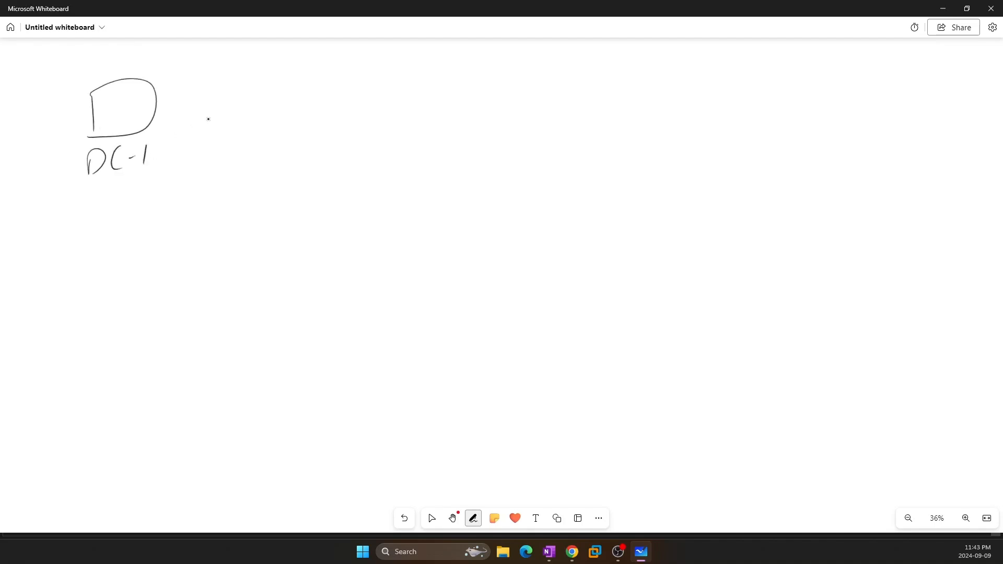
{"action": "mouse_move", "coordinate": [191, 91]}
{"action": "left_mouse_down"}
{"action": "mouse_move", "coordinate": [192, 110]}
{"action": "mouse_move", "coordinate": [211, 110]}
{"action": "left_mouse_up"}
{"action": "left_click_drag", "start_coordinate": [224, 93], "coordinate": [239, 110]}
{"action": "left_click", "coordinate": [248, 105]}
{"action": "mouse_move", "coordinate": [258, 90]}
{"action": "left_mouse_down"}
{"action": "mouse_move", "coordinate": [259, 107]}
{"action": "mouse_move", "coordinate": [324, 102]}
{"action": "left_mouse_up"}
{"action": "left_click", "coordinate": [297, 105]}
{"action": "left_click", "coordinate": [340, 103]}
{"action": "mouse_move", "coordinate": [348, 84]}
{"action": "left_mouse_down"}
{"action": "mouse_move", "coordinate": [344, 102]}
{"action": "mouse_move", "coordinate": [361, 95]}
{"action": "left_mouse_up"}
Write DNS inside the DC-1 box
{"action": "left_click", "coordinate": [431, 518]}
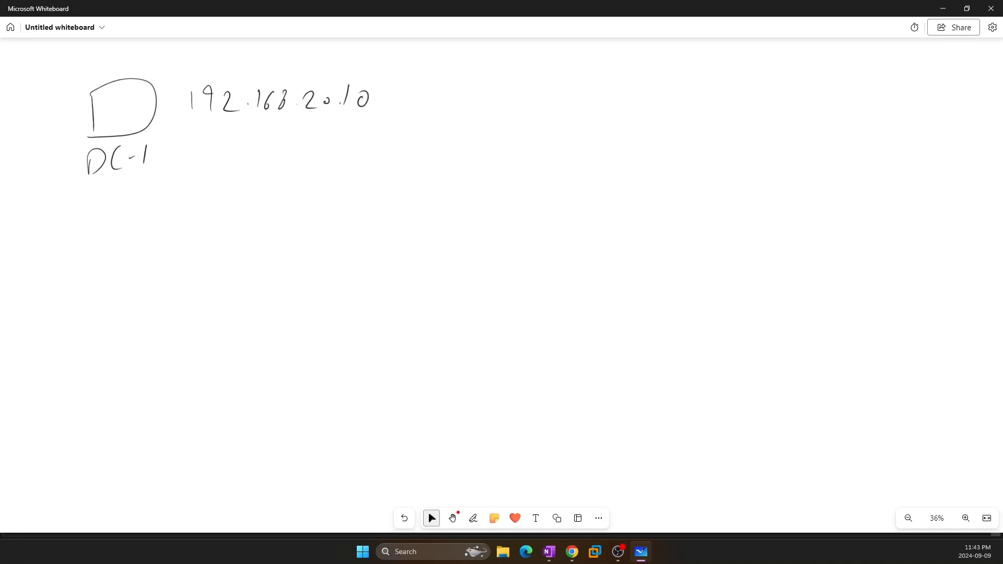
{"action": "left_click", "coordinate": [473, 518]}
{"action": "left_click_drag", "start_coordinate": [96, 99], "coordinate": [109, 115]}
{"action": "left_click_drag", "start_coordinate": [116, 101], "coordinate": [138, 108]}
{"action": "left_click", "coordinate": [431, 518]}
{"action": "left_click", "coordinate": [473, 518]}
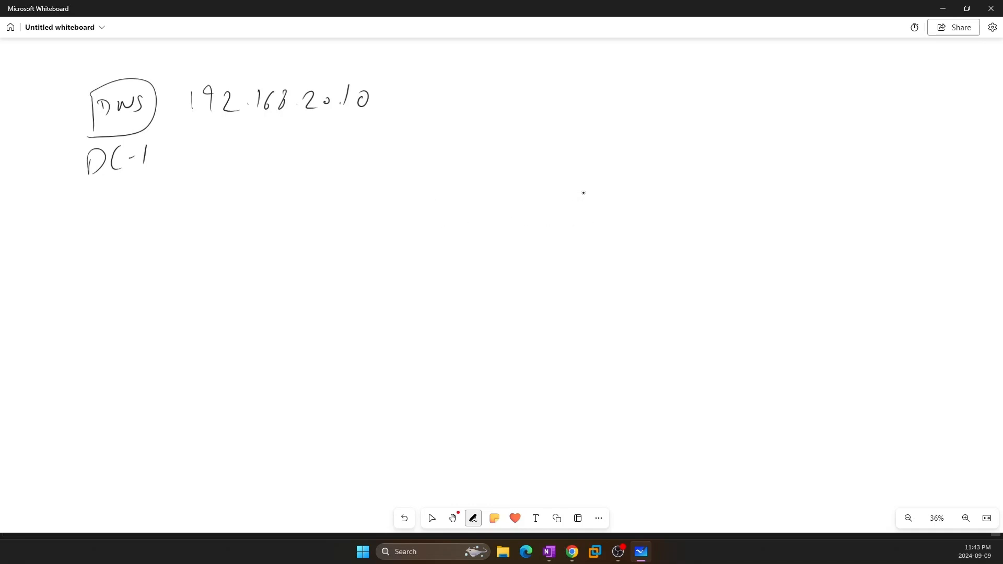
Draw a Win7 client box on the right with an arrow leading out of it
{"action": "left_click_drag", "start_coordinate": [584, 192], "coordinate": [582, 241]}
{"action": "mouse_move", "coordinate": [588, 184]}
{"action": "left_mouse_down"}
{"action": "mouse_move", "coordinate": [616, 181]}
{"action": "mouse_move", "coordinate": [594, 259]}
{"action": "left_mouse_up"}
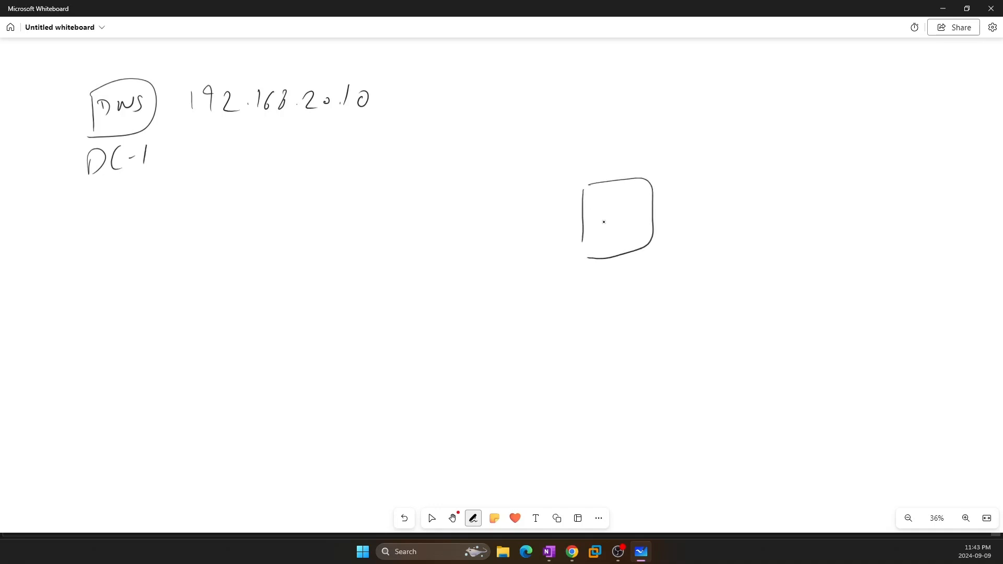
{"action": "left_click_drag", "start_coordinate": [592, 210], "coordinate": [642, 227]}
{"action": "left_click_drag", "start_coordinate": [654, 207], "coordinate": [719, 200]}
Write 'Static DNS 192.168.20.10' beside the Win7 arrow
{"action": "left_click_drag", "start_coordinate": [715, 194], "coordinate": [736, 196]}
{"action": "left_click_drag", "start_coordinate": [743, 182], "coordinate": [748, 189]}
{"action": "mouse_move", "coordinate": [761, 186]}
{"action": "left_mouse_down"}
{"action": "mouse_move", "coordinate": [760, 196]}
{"action": "mouse_move", "coordinate": [776, 197]}
{"action": "left_mouse_up"}
{"action": "left_click_drag", "start_coordinate": [708, 226], "coordinate": [706, 242]}
{"action": "mouse_move", "coordinate": [732, 228]}
{"action": "left_mouse_down"}
{"action": "mouse_move", "coordinate": [735, 240]}
{"action": "mouse_move", "coordinate": [755, 225]}
{"action": "mouse_move", "coordinate": [755, 248]}
{"action": "left_mouse_up"}
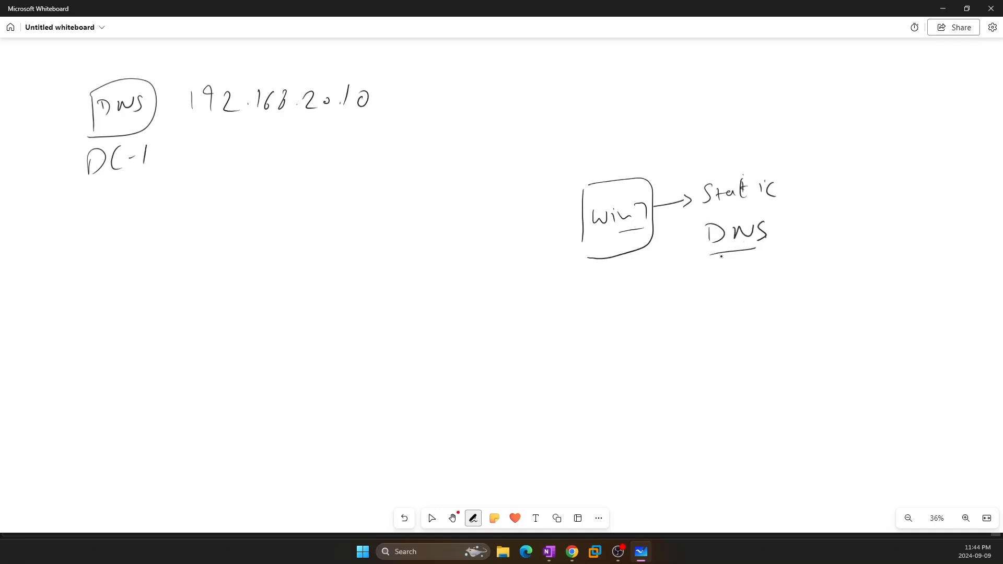
{"action": "mouse_move", "coordinate": [710, 274]}
{"action": "left_mouse_down"}
{"action": "mouse_move", "coordinate": [709, 292]}
{"action": "mouse_move", "coordinate": [769, 281]}
{"action": "left_mouse_up"}
{"action": "left_click", "coordinate": [757, 279]}
{"action": "mouse_move", "coordinate": [782, 266]}
{"action": "left_mouse_down"}
{"action": "mouse_move", "coordinate": [777, 277]}
{"action": "mouse_move", "coordinate": [799, 260]}
{"action": "mouse_move", "coordinate": [832, 280]}
{"action": "mouse_move", "coordinate": [848, 267]}
{"action": "mouse_move", "coordinate": [867, 276]}
{"action": "left_mouse_up"}
{"action": "left_click_drag", "start_coordinate": [882, 266], "coordinate": [882, 263]}
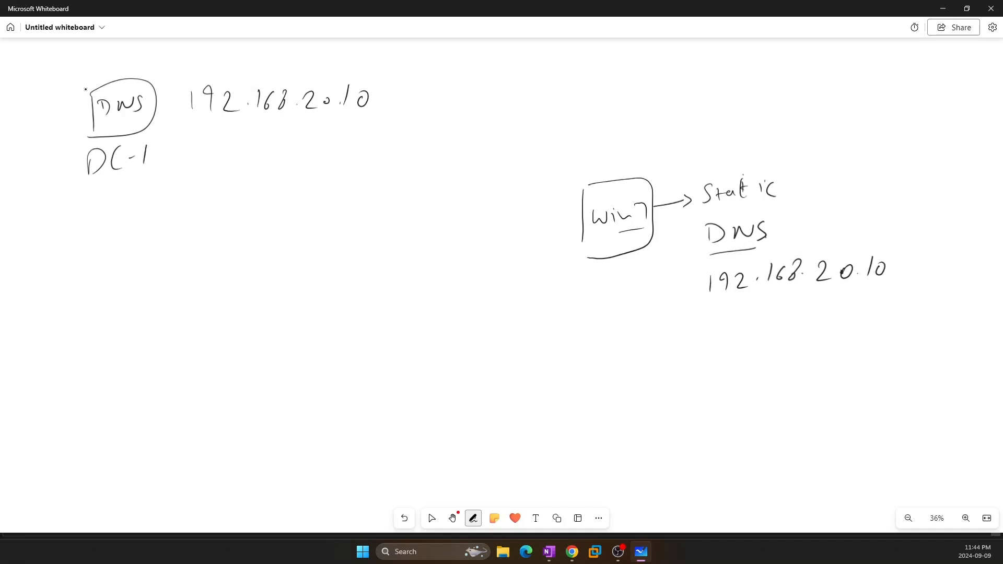
Cross out the DC-1 DNS box and draw a down arrow beside Win7
{"action": "left_click_drag", "start_coordinate": [88, 88], "coordinate": [135, 156]}
{"action": "left_click_drag", "start_coordinate": [120, 100], "coordinate": [103, 149]}
{"action": "mouse_move", "coordinate": [543, 208]}
{"action": "left_mouse_down"}
{"action": "mouse_move", "coordinate": [547, 239]}
{"action": "mouse_move", "coordinate": [559, 228]}
{"action": "left_mouse_up"}
Bracket Win7's DNS address and draw a new top box with an arrow labelled DNS
{"action": "mouse_move", "coordinate": [695, 265]}
{"action": "left_mouse_down"}
{"action": "mouse_move", "coordinate": [684, 301]}
{"action": "mouse_move", "coordinate": [703, 310]}
{"action": "left_mouse_up"}
{"action": "mouse_move", "coordinate": [880, 244]}
{"action": "left_mouse_down"}
{"action": "mouse_move", "coordinate": [897, 245]}
{"action": "mouse_move", "coordinate": [855, 310]}
{"action": "left_mouse_up"}
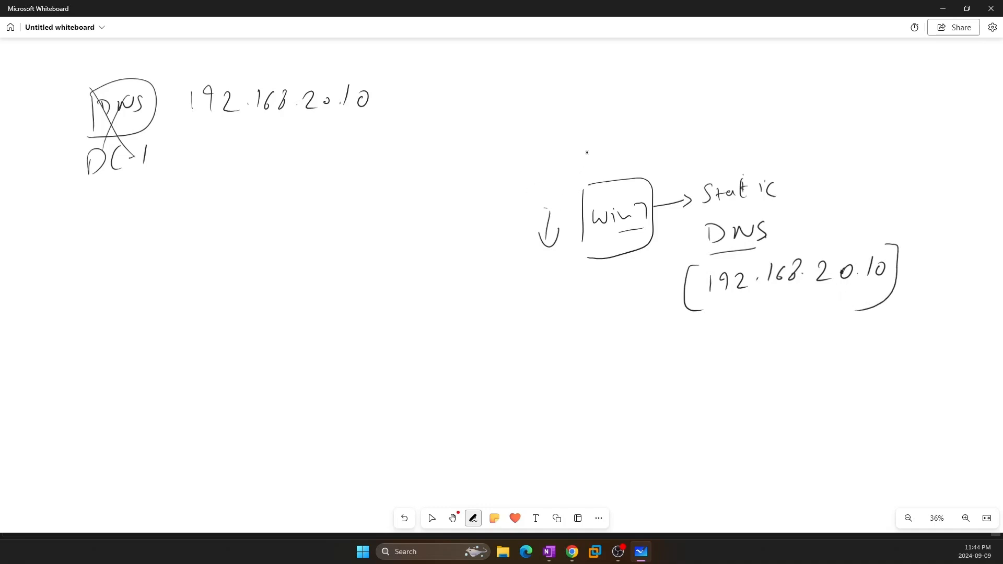
{"action": "left_click_drag", "start_coordinate": [591, 59], "coordinate": [592, 85]}
{"action": "mouse_move", "coordinate": [592, 56]}
{"action": "left_mouse_down"}
{"action": "mouse_move", "coordinate": [627, 58]}
{"action": "mouse_move", "coordinate": [589, 92]}
{"action": "left_mouse_up"}
{"action": "left_click_drag", "start_coordinate": [629, 70], "coordinate": [644, 69]}
{"action": "mouse_move", "coordinate": [646, 64]}
{"action": "left_mouse_down"}
{"action": "mouse_move", "coordinate": [673, 76]}
{"action": "mouse_move", "coordinate": [695, 63]}
{"action": "mouse_move", "coordinate": [699, 79]}
{"action": "left_mouse_up"}
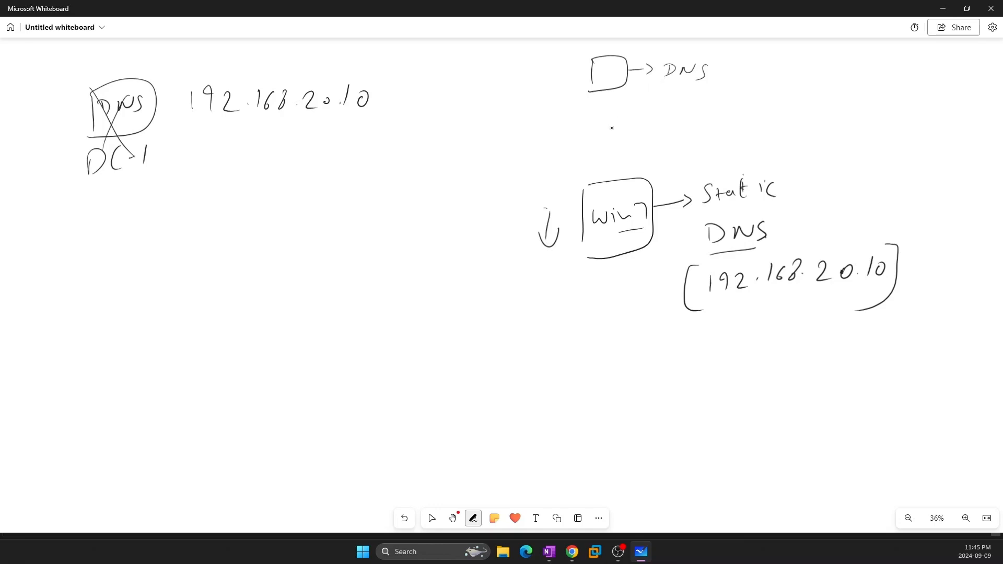
Add circled ticks to the Win7 and top boxes, then an arrow after the top DNS
{"action": "mouse_move", "coordinate": [584, 172]}
{"action": "left_mouse_down"}
{"action": "mouse_move", "coordinate": [595, 164]}
{"action": "mouse_move", "coordinate": [576, 174]}
{"action": "left_mouse_up"}
{"action": "mouse_move", "coordinate": [574, 51]}
{"action": "left_mouse_down"}
{"action": "mouse_move", "coordinate": [583, 47]}
{"action": "mouse_move", "coordinate": [579, 68]}
{"action": "left_mouse_up"}
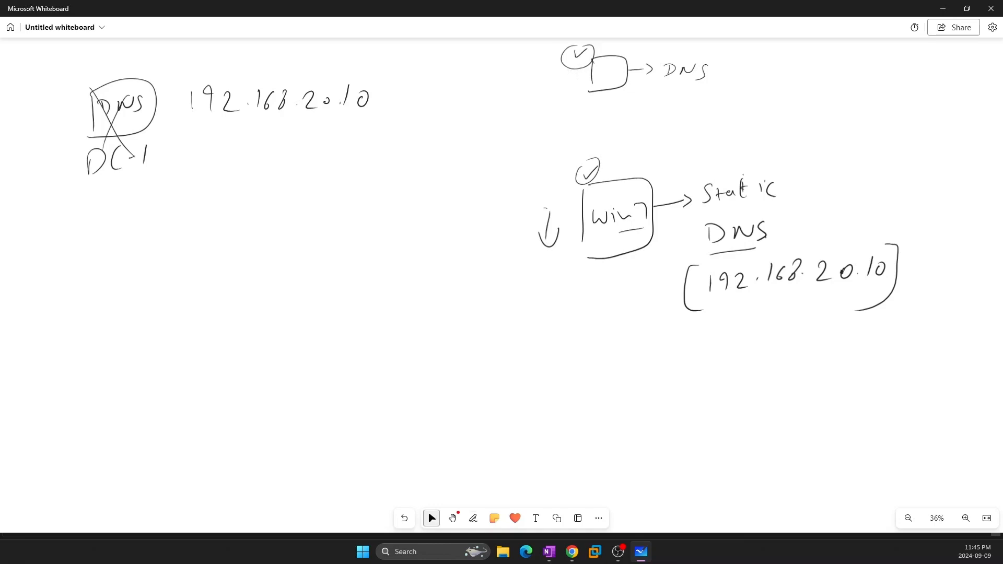
{"action": "left_click_drag", "start_coordinate": [713, 73], "coordinate": [733, 77]}
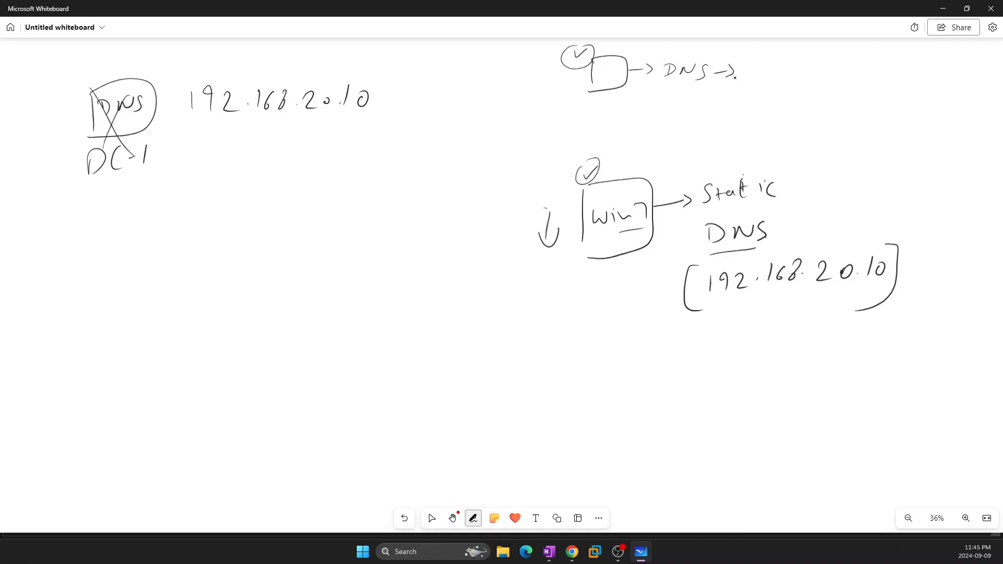
{"action": "left_click_drag", "start_coordinate": [744, 60], "coordinate": [750, 67]}
Put the whiteboard away and show DC-1's VM console full screen
{"action": "left_click", "coordinate": [431, 518]}
{"action": "left_click", "coordinate": [942, 9]}
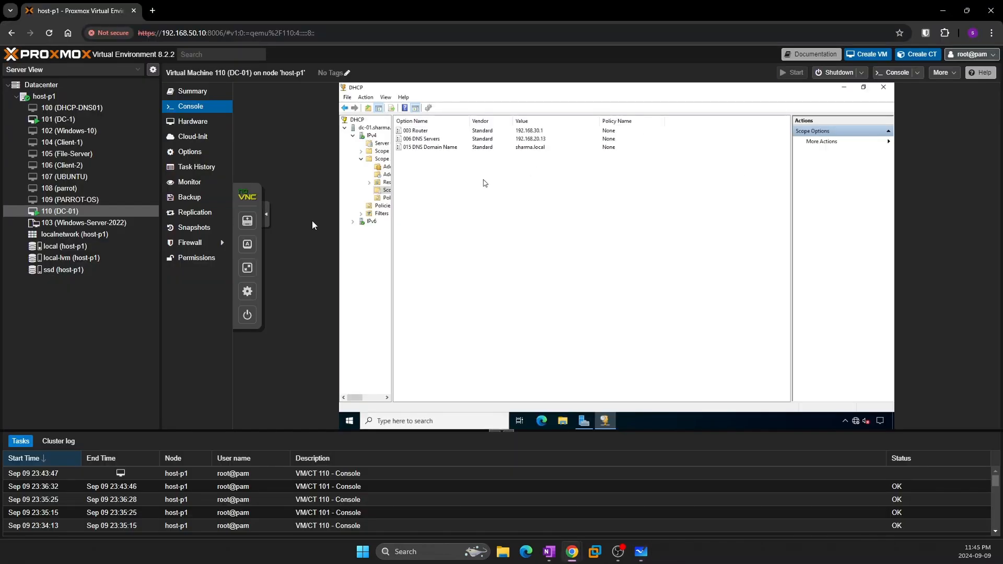
{"action": "left_click", "coordinate": [50, 118]}
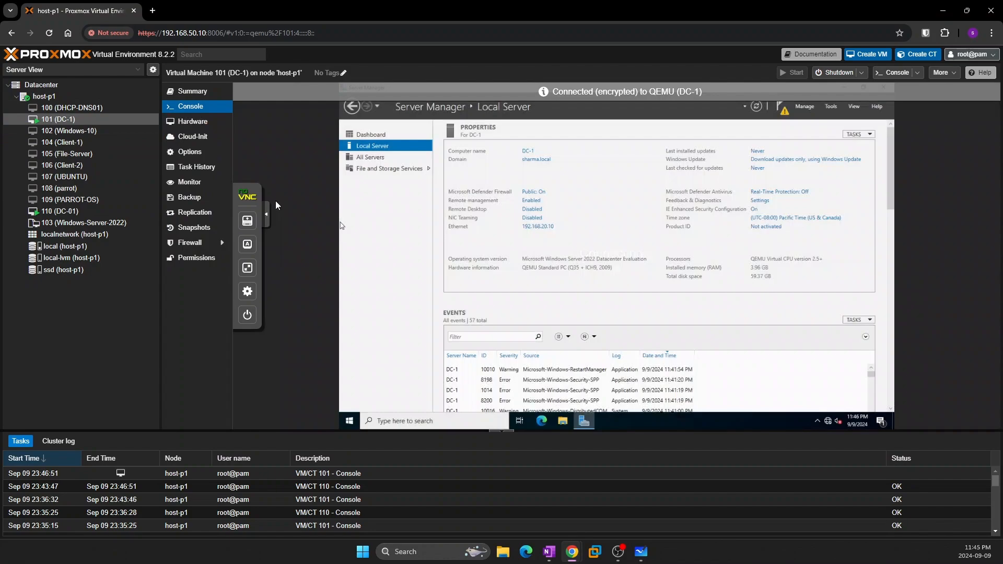
{"action": "left_click", "coordinate": [247, 267]}
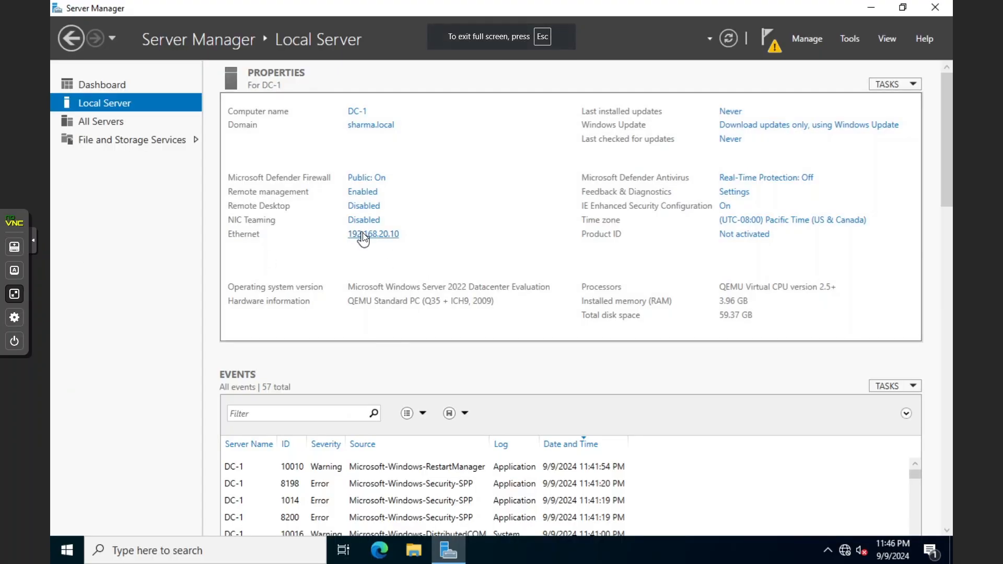
Set DC-1's Ethernet IPv4 to obtain IP and DNS automatically, then switch to DC-01's console
{"action": "left_click", "coordinate": [363, 235]}
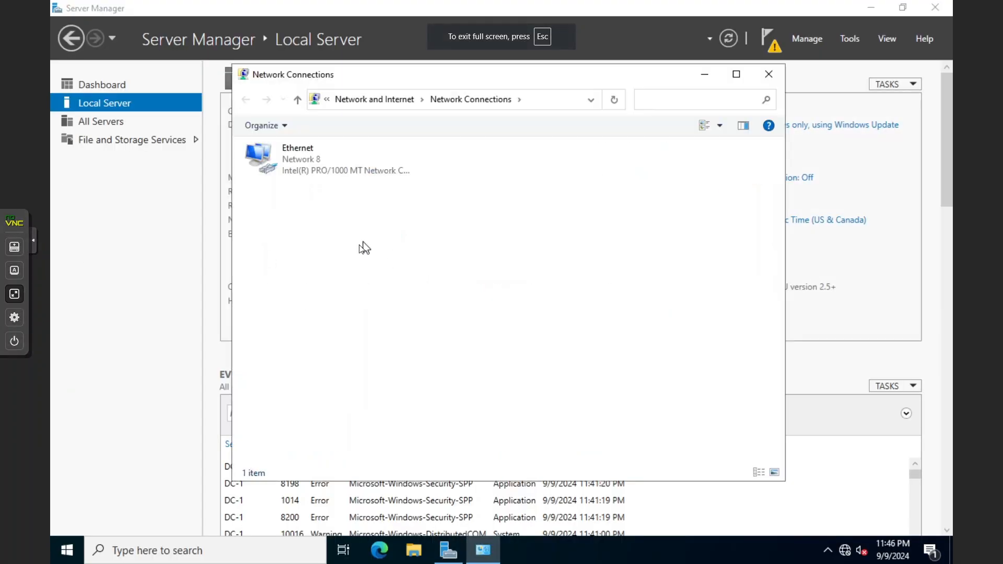
{"action": "double_click", "coordinate": [287, 165]}
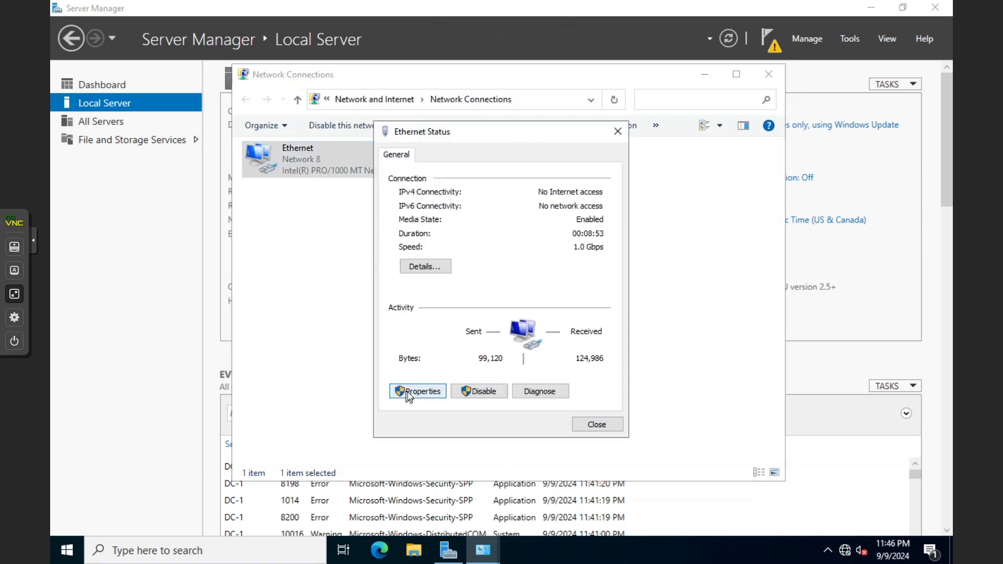
{"action": "left_click", "coordinate": [408, 392]}
{"action": "left_click", "coordinate": [459, 296]}
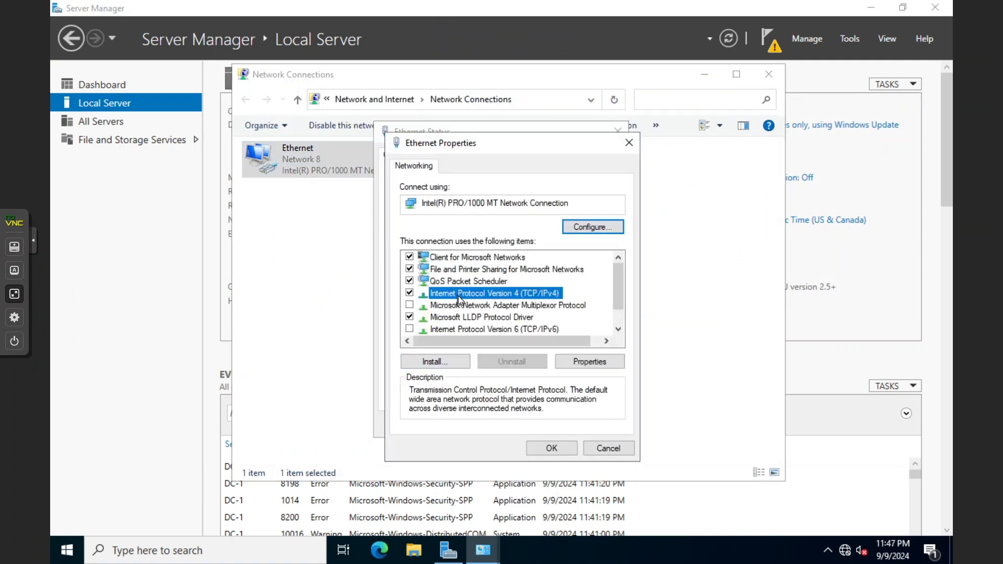
{"action": "double_click", "coordinate": [459, 296]}
{"action": "left_click", "coordinate": [476, 287]}
{"action": "left_click", "coordinate": [485, 380]}
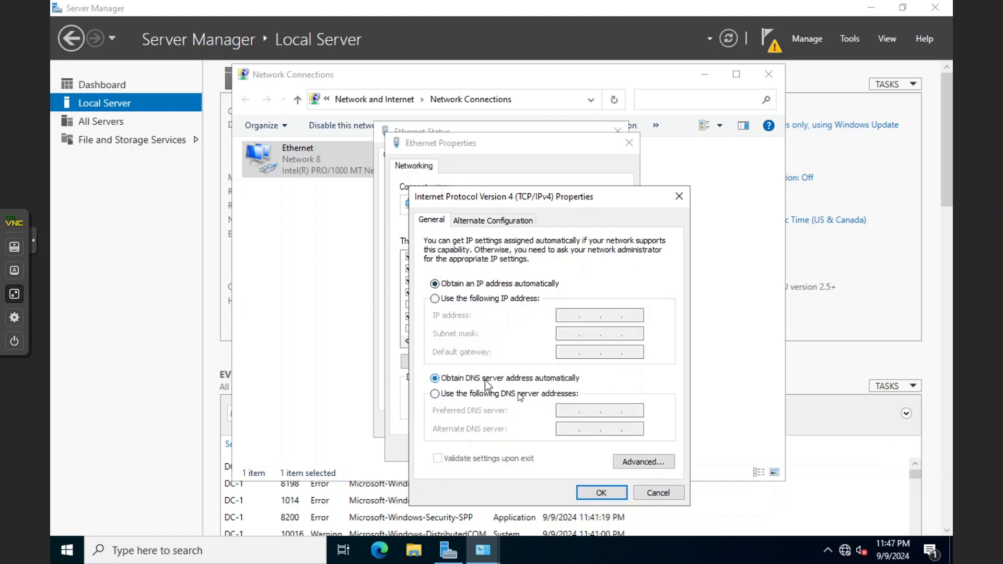
{"action": "left_click", "coordinate": [601, 491]}
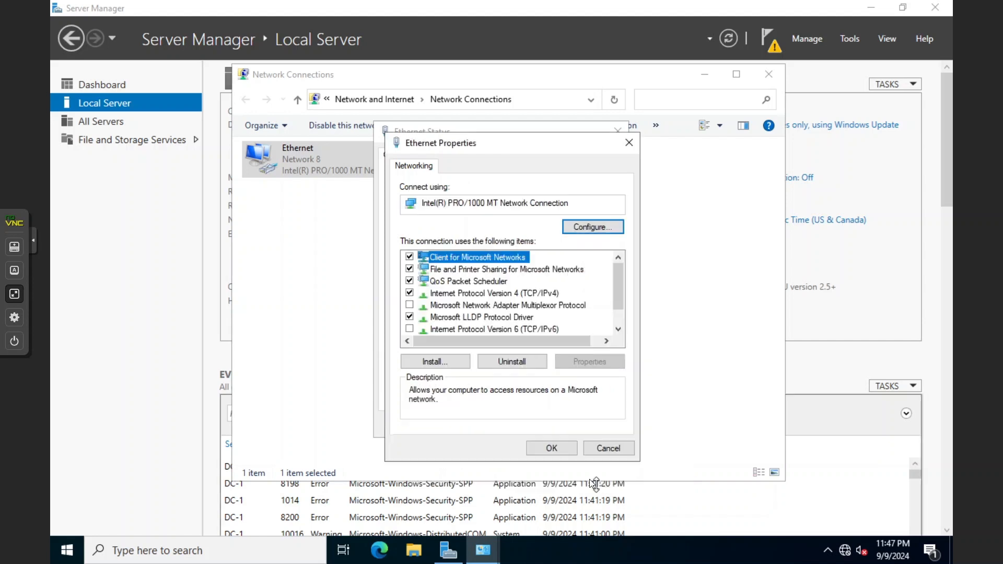
{"action": "left_click", "coordinate": [562, 454]}
{"action": "left_click", "coordinate": [579, 431]}
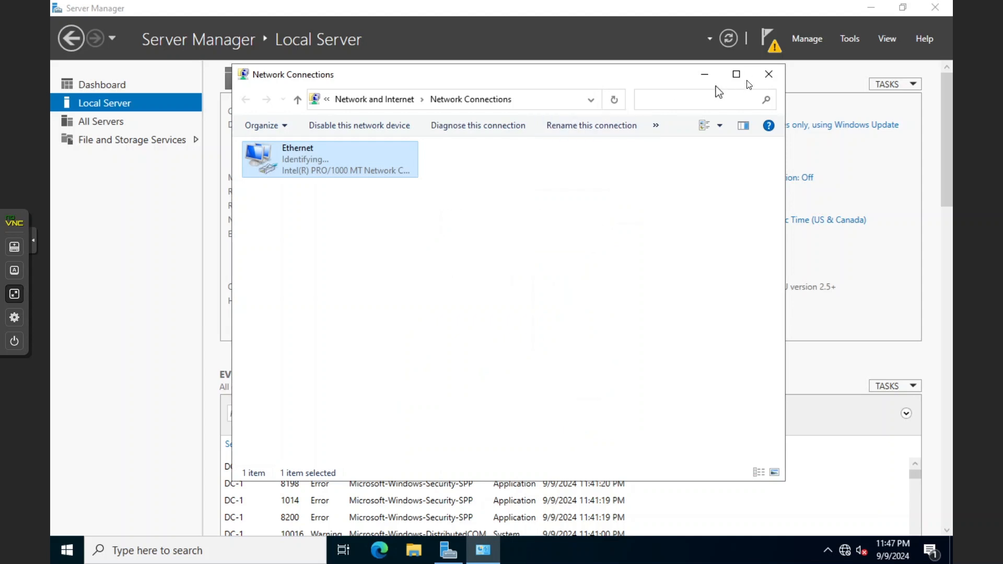
{"action": "left_click", "coordinate": [767, 75]}
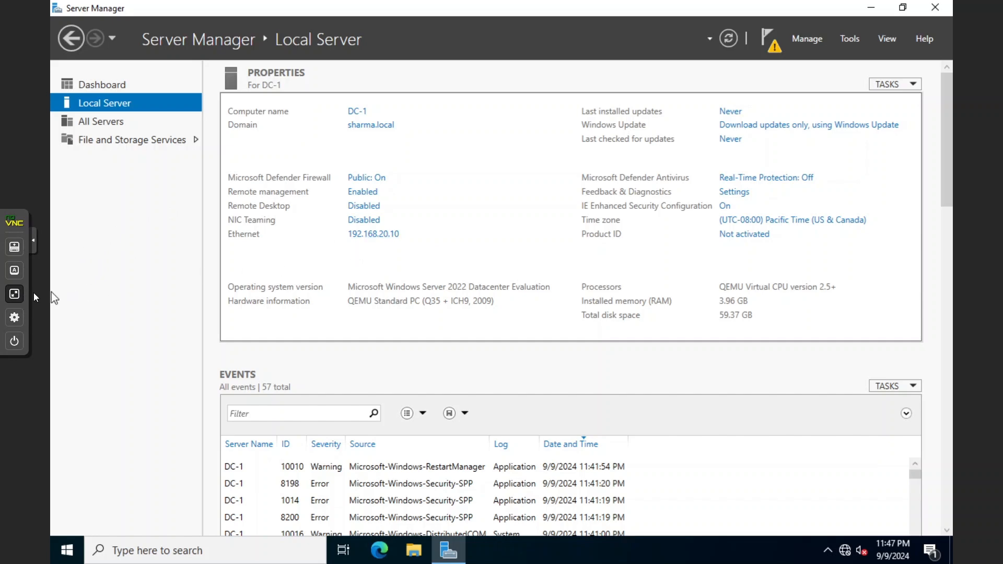
{"action": "left_click", "coordinate": [14, 295]}
{"action": "left_click", "coordinate": [69, 210]}
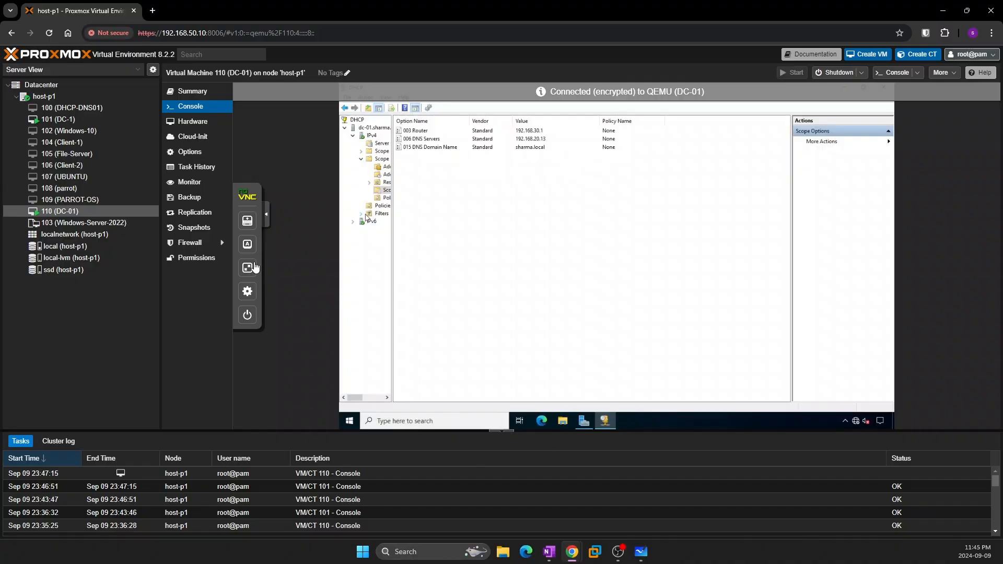
Close the DHCP console and bring up DC-01's Ethernet advanced TCP/IP settings
{"action": "left_click", "coordinate": [247, 267]}
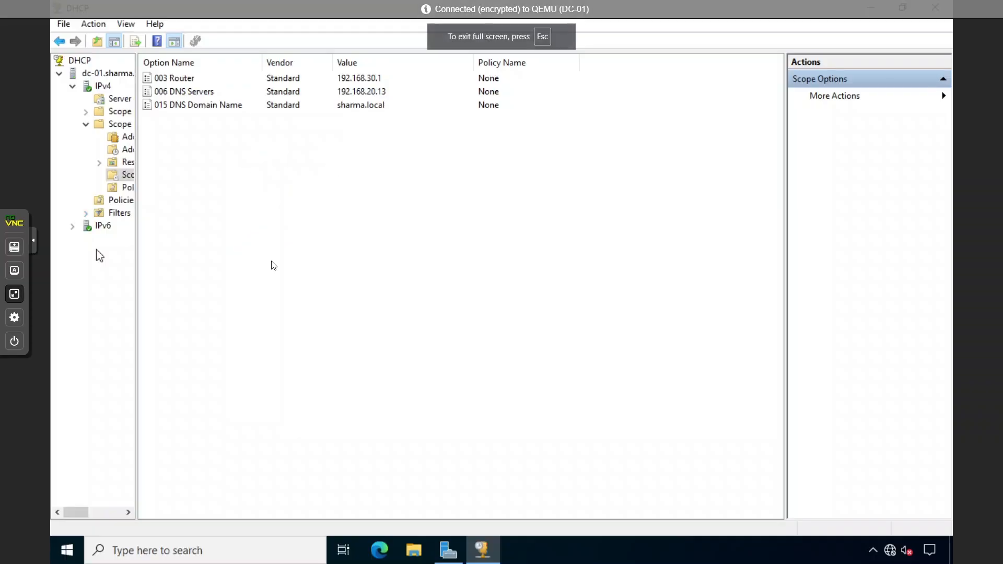
{"action": "left_click", "coordinate": [926, 11]}
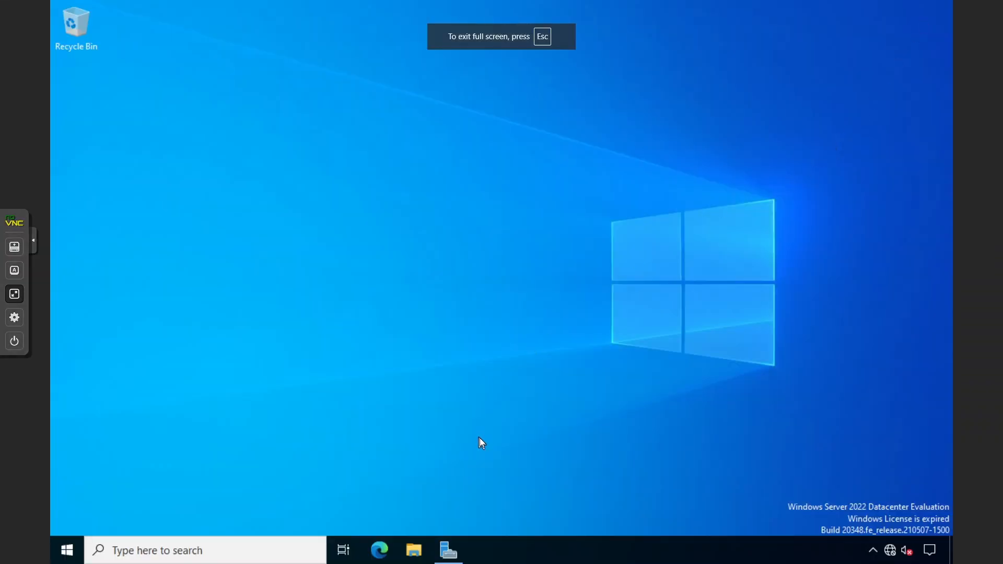
{"action": "left_click", "coordinate": [449, 551]}
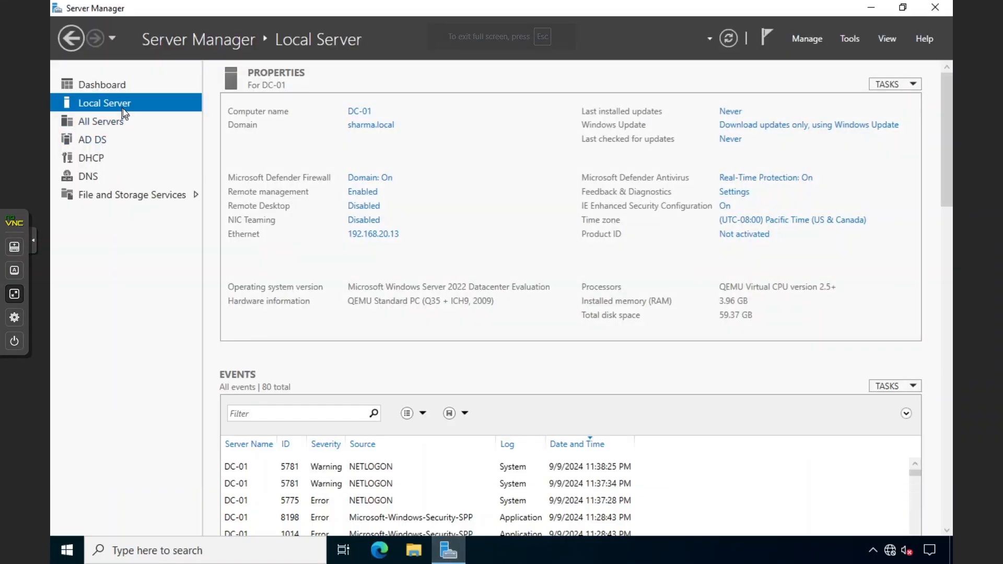
{"action": "left_click", "coordinate": [364, 234]}
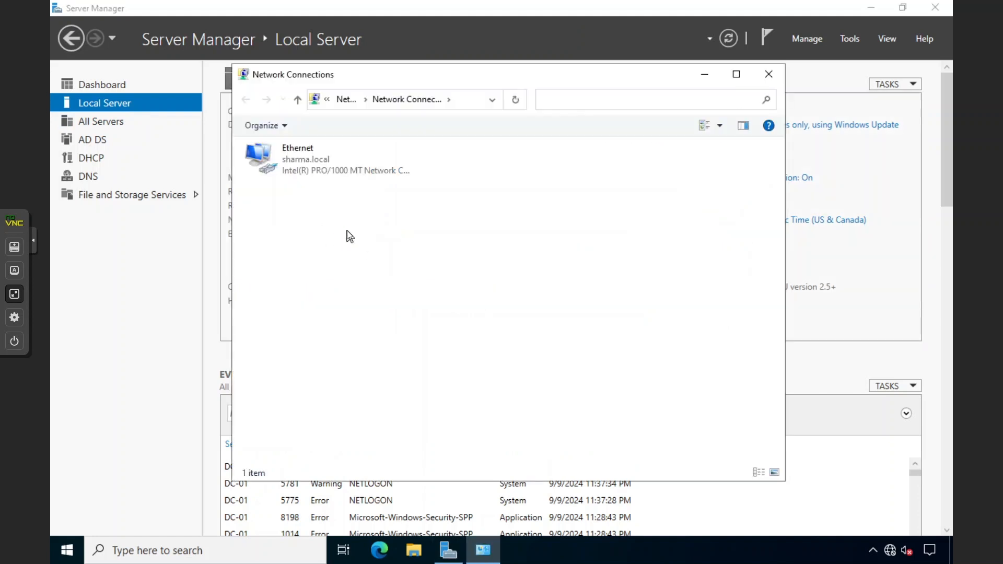
{"action": "double_click", "coordinate": [306, 161]}
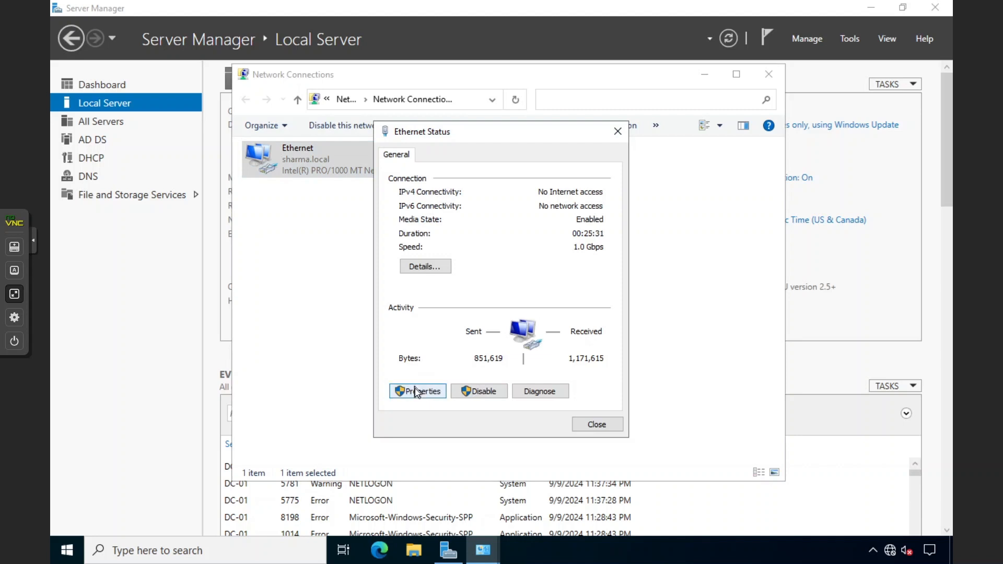
{"action": "left_click", "coordinate": [415, 389]}
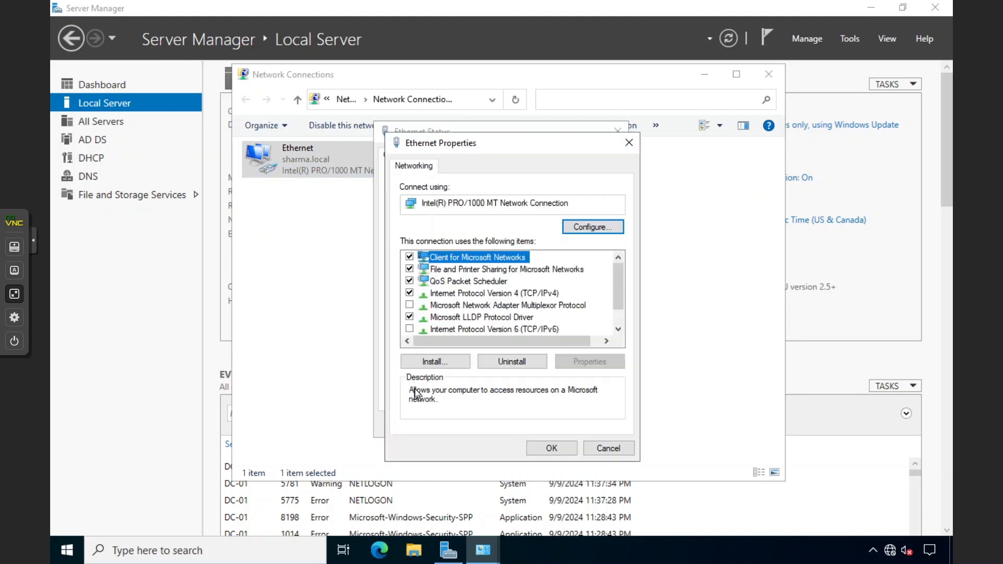
{"action": "double_click", "coordinate": [500, 297]}
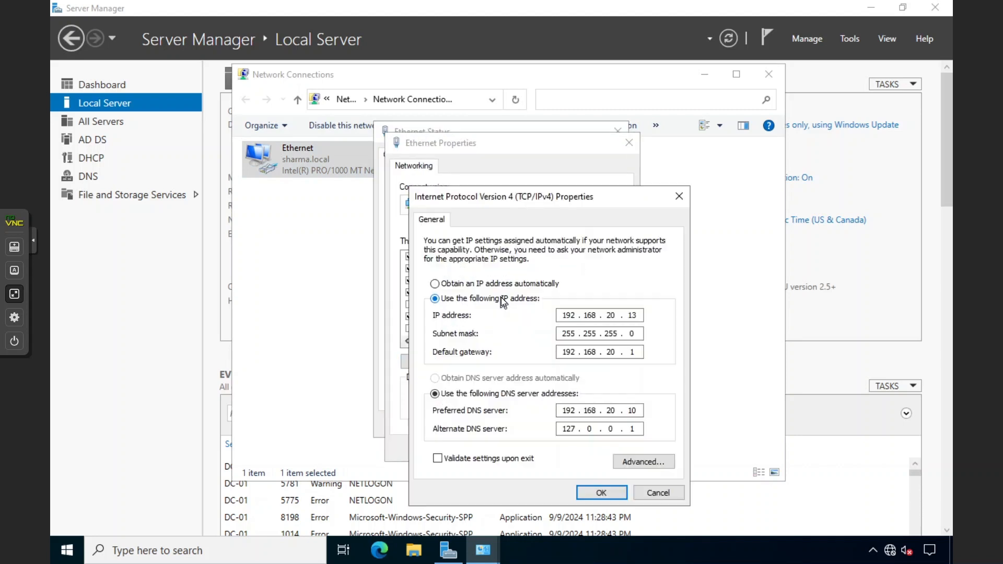
{"action": "left_click", "coordinate": [637, 462]}
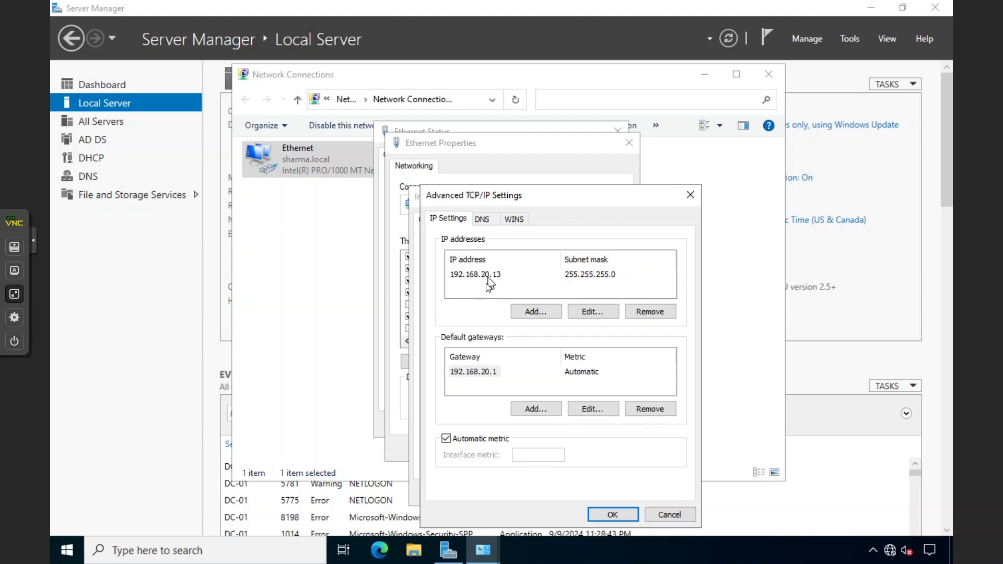
Add 192.168.20.10 with mask 255.255.255.0 alongside the existing 192.168.20.13
{"action": "left_click", "coordinate": [533, 313]}
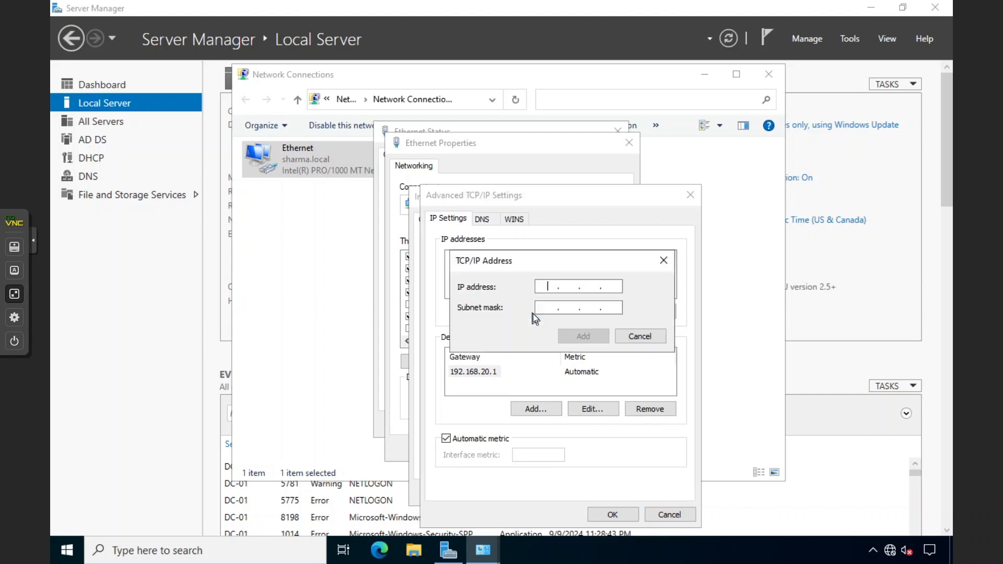
{"action": "type", "text": "192.168."}
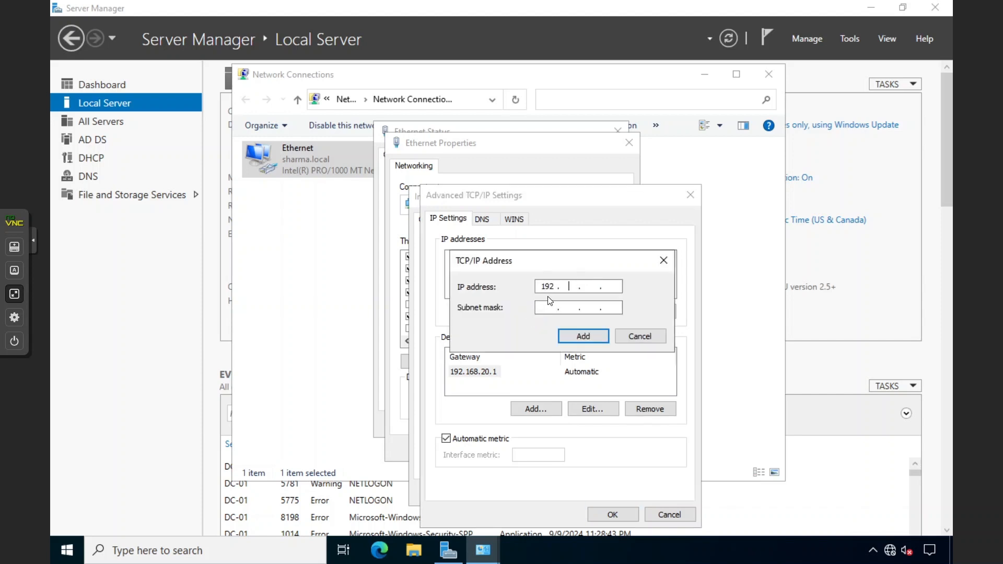
{"action": "type", "text": "20.10"}
{"action": "key", "text": "Tab"}
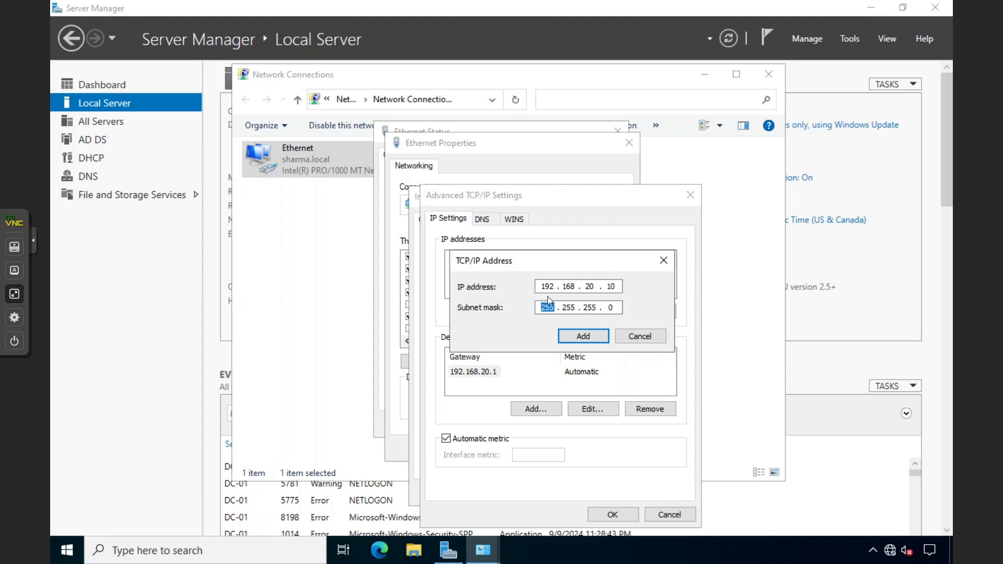
{"action": "left_click", "coordinate": [564, 340]}
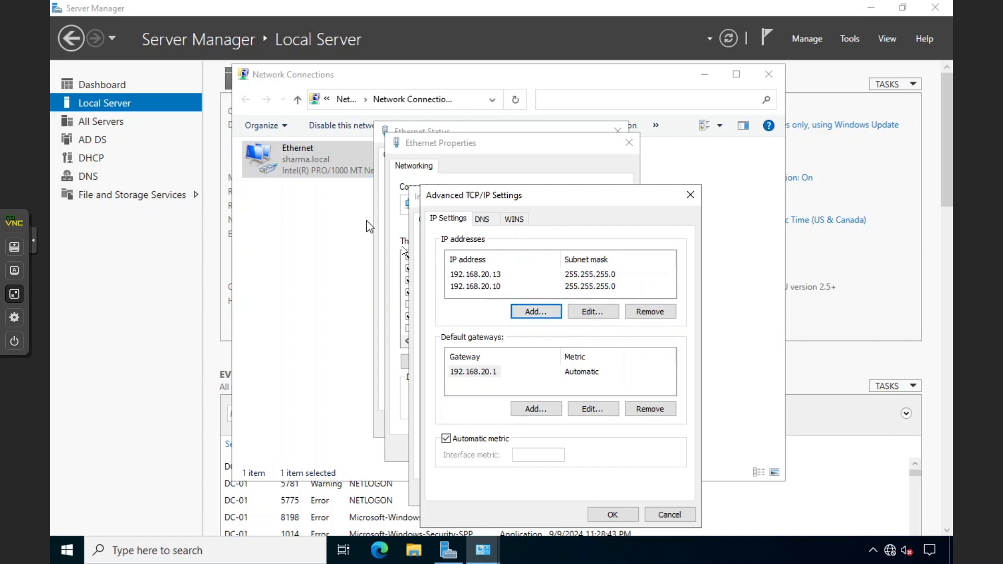
{"action": "left_click", "coordinate": [466, 274]}
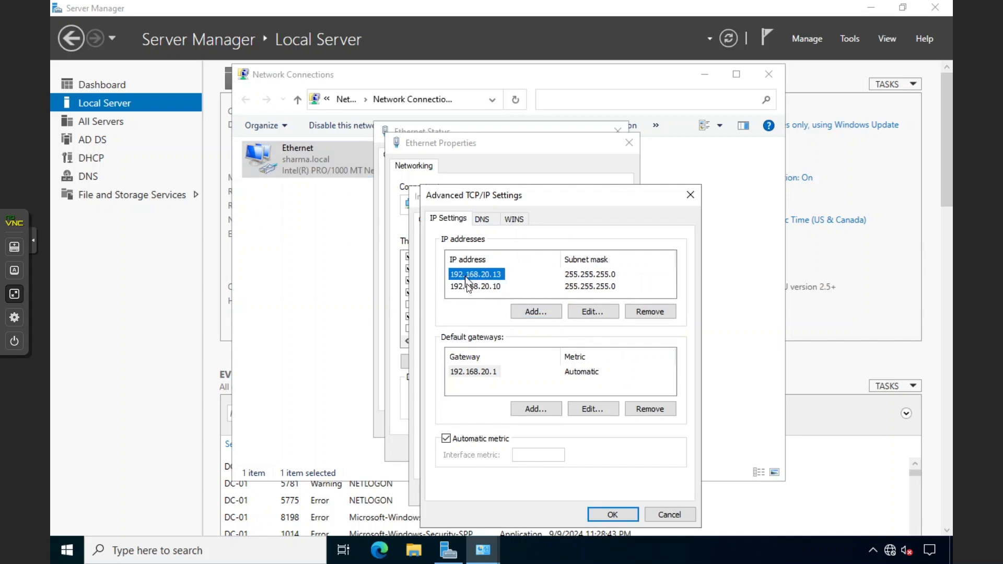
{"action": "left_click", "coordinate": [467, 288]}
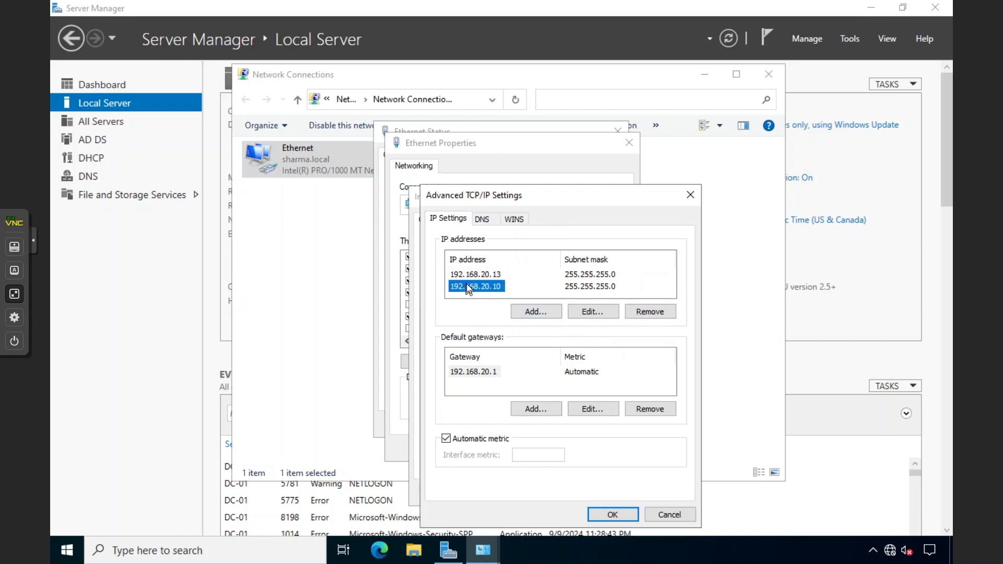
Save all adapter dialogs and refresh Server Manager to show Multiple IP addresses
{"action": "left_click", "coordinate": [613, 514]}
{"action": "left_click", "coordinate": [601, 493]}
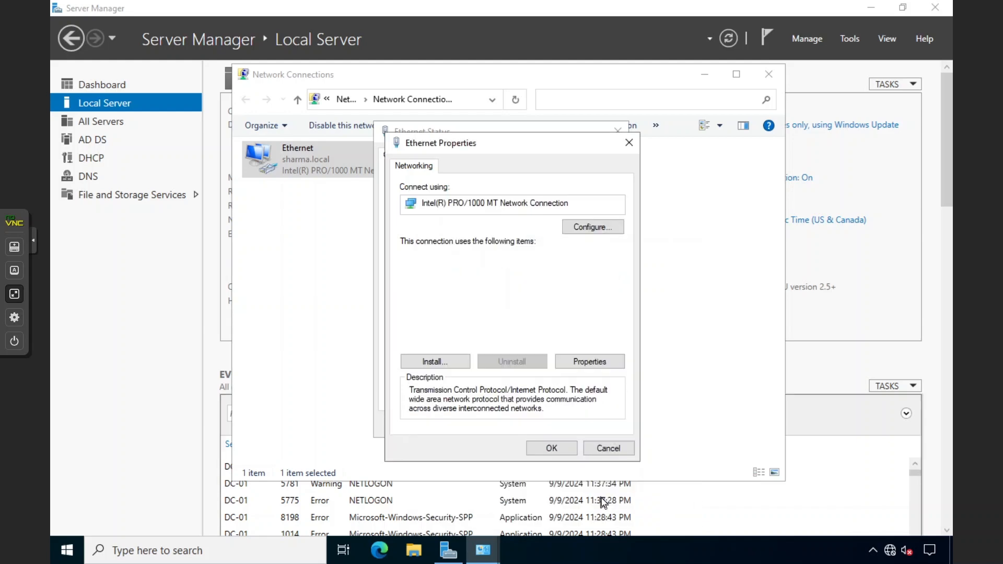
{"action": "left_click", "coordinate": [562, 447]}
{"action": "left_click", "coordinate": [593, 425]}
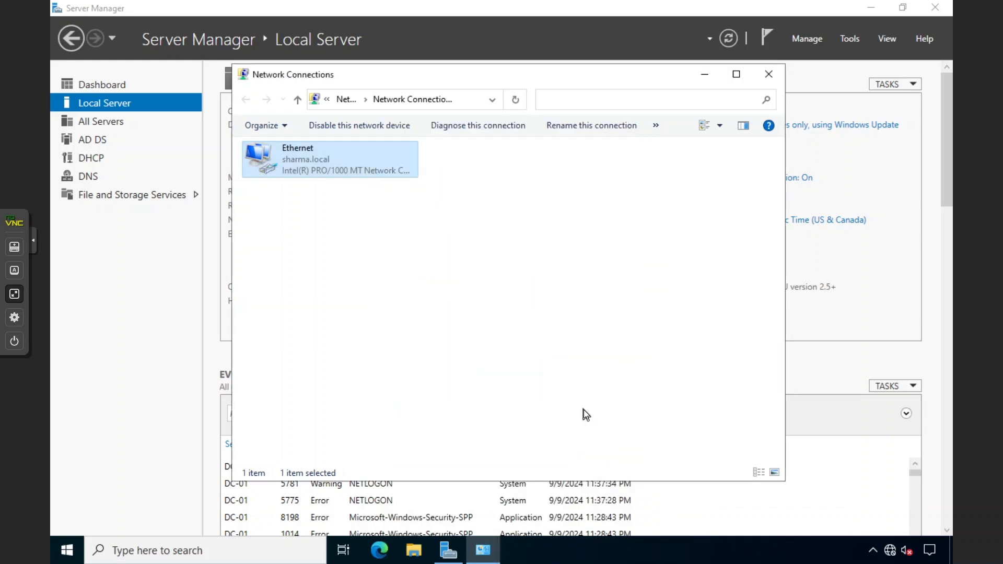
{"action": "left_click", "coordinate": [768, 75]}
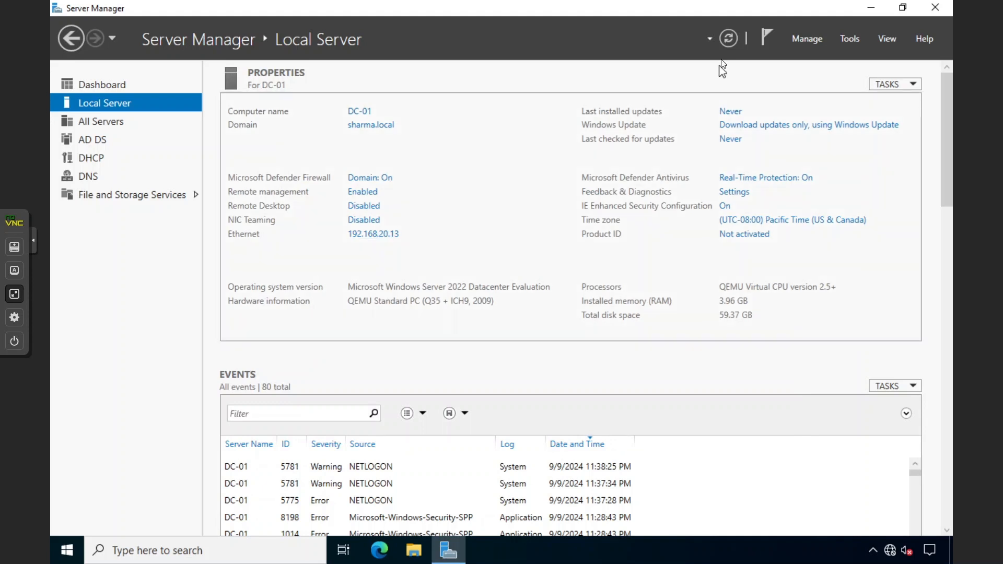
{"action": "left_click", "coordinate": [728, 38]}
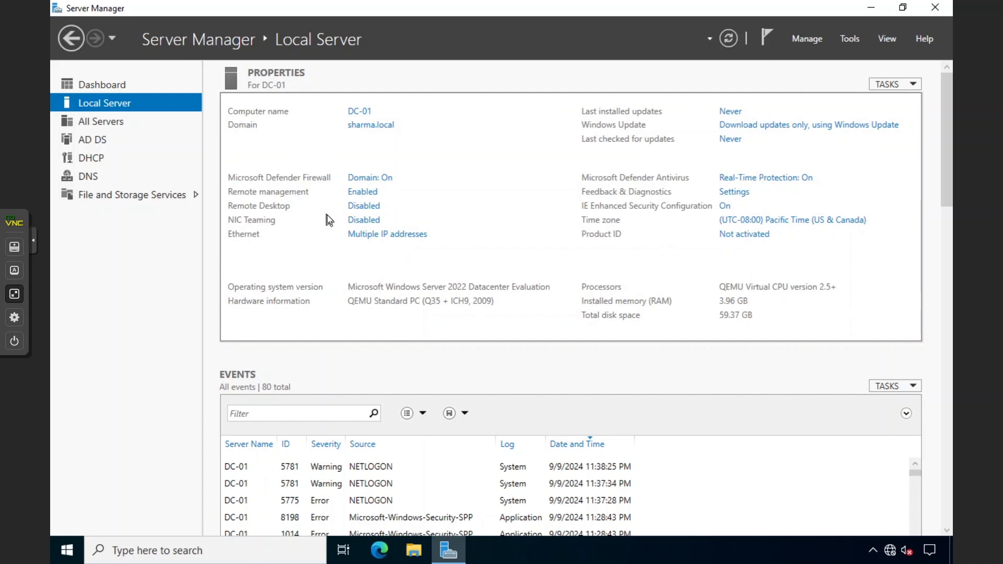
{"action": "left_click", "coordinate": [15, 294]}
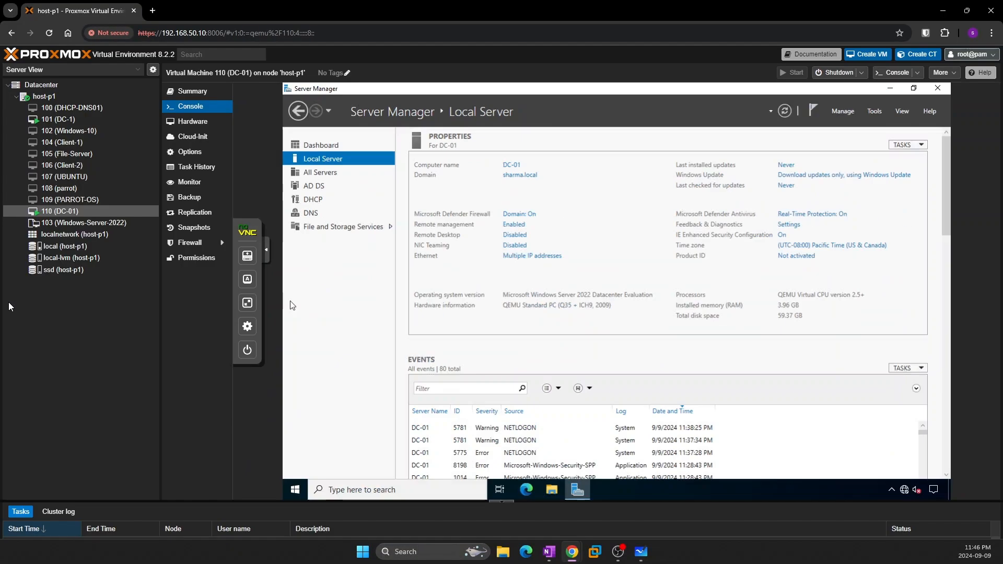
On the whiteboard, draw a new box labelled DC-01 and underline the label
{"action": "left_click", "coordinate": [641, 552]}
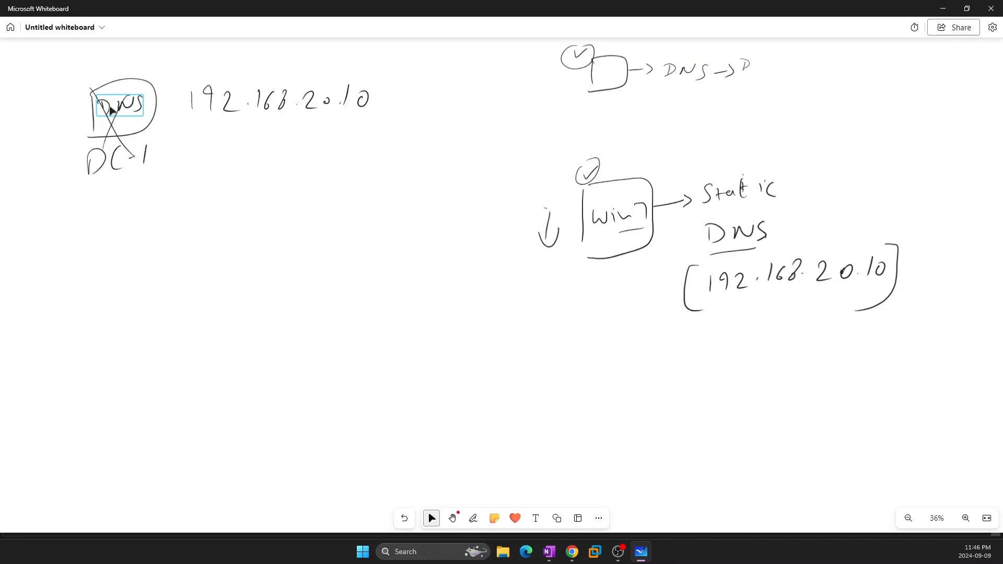
{"action": "key", "text": "alt+w"}
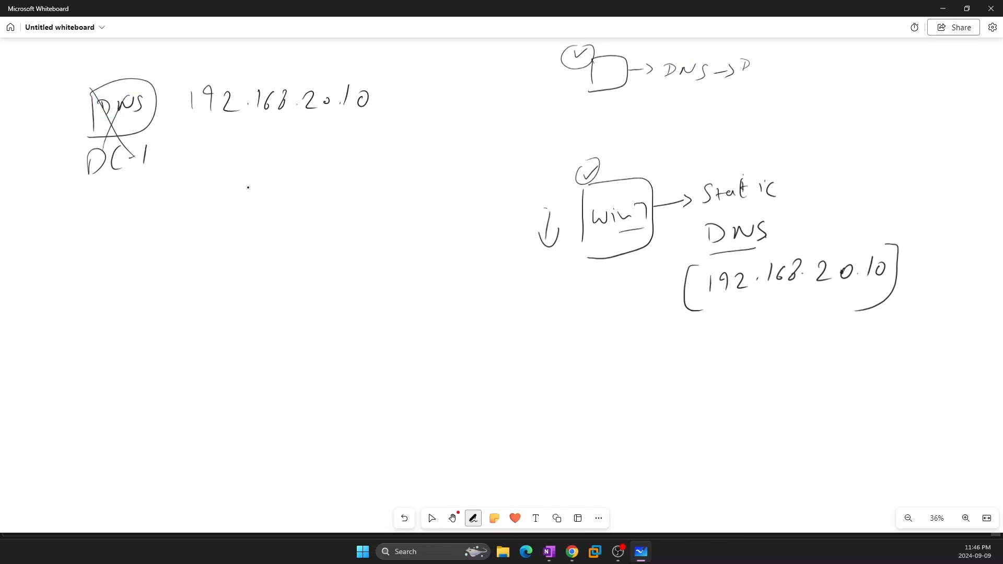
{"action": "mouse_move", "coordinate": [155, 242]}
{"action": "left_mouse_down"}
{"action": "mouse_move", "coordinate": [160, 339]}
{"action": "mouse_move", "coordinate": [148, 355]}
{"action": "left_mouse_up"}
{"action": "mouse_move", "coordinate": [178, 324]}
{"action": "left_mouse_down"}
{"action": "mouse_move", "coordinate": [182, 345]}
{"action": "mouse_move", "coordinate": [198, 335]}
{"action": "left_mouse_up"}
{"action": "left_click_drag", "start_coordinate": [211, 325], "coordinate": [220, 339]}
{"action": "left_click_drag", "start_coordinate": [159, 371], "coordinate": [218, 350]}
Draw an arrow from 192.168.20.10 to DC-01, link it to Win, and note 20.13
{"action": "mouse_move", "coordinate": [242, 131]}
{"action": "left_mouse_down"}
{"action": "mouse_move", "coordinate": [205, 228]}
{"action": "mouse_move", "coordinate": [230, 212]}
{"action": "left_mouse_up"}
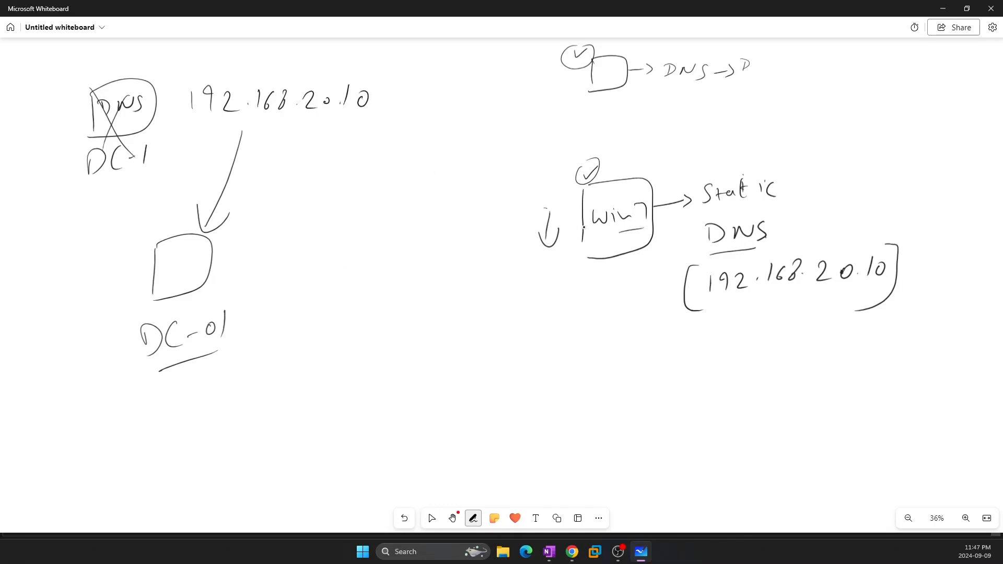
{"action": "mouse_move", "coordinate": [583, 227]}
{"action": "left_mouse_down"}
{"action": "mouse_move", "coordinate": [540, 179]}
{"action": "mouse_move", "coordinate": [396, 68]}
{"action": "mouse_move", "coordinate": [291, 174]}
{"action": "mouse_move", "coordinate": [232, 212]}
{"action": "mouse_move", "coordinate": [236, 221]}
{"action": "left_mouse_up"}
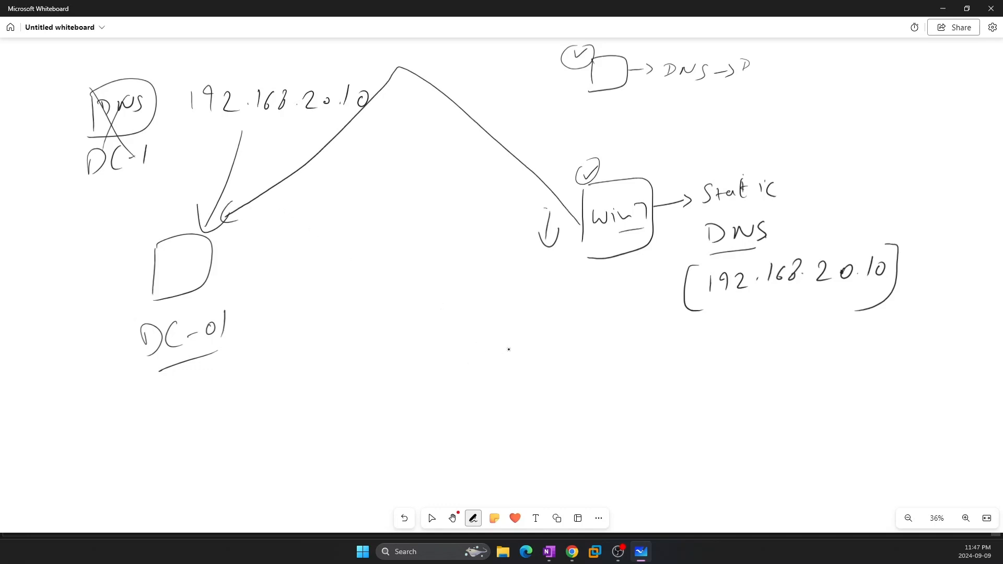
{"action": "mouse_move", "coordinate": [238, 299]}
{"action": "left_mouse_down"}
{"action": "mouse_move", "coordinate": [239, 317]}
{"action": "mouse_move", "coordinate": [255, 315]}
{"action": "left_mouse_up"}
{"action": "mouse_move", "coordinate": [266, 297]}
{"action": "left_mouse_down"}
{"action": "mouse_move", "coordinate": [268, 315]}
{"action": "mouse_move", "coordinate": [268, 296]}
{"action": "mouse_move", "coordinate": [294, 313]}
{"action": "left_mouse_up"}
{"action": "left_click", "coordinate": [286, 312]}
{"action": "mouse_move", "coordinate": [300, 292]}
{"action": "left_mouse_down"}
{"action": "mouse_move", "coordinate": [313, 307]}
{"action": "mouse_move", "coordinate": [301, 324]}
{"action": "left_mouse_up"}
{"action": "mouse_move", "coordinate": [582, 372]}
{"action": "left_mouse_down"}
{"action": "mouse_move", "coordinate": [598, 374]}
{"action": "mouse_move", "coordinate": [335, 317]}
{"action": "left_mouse_up"}
{"action": "left_click_drag", "start_coordinate": [335, 308], "coordinate": [325, 331]}
{"action": "left_click_drag", "start_coordinate": [333, 307], "coordinate": [359, 308]}
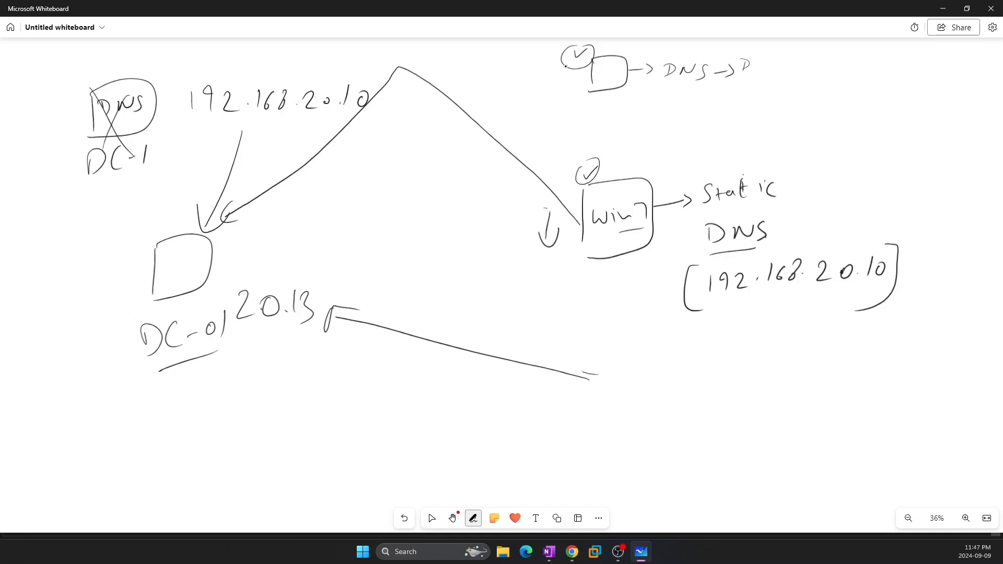
Add checkmarks by the Win box, cross out 168, and minimize the whiteboard
{"action": "mouse_move", "coordinate": [566, 67]}
{"action": "left_mouse_down"}
{"action": "mouse_move", "coordinate": [574, 77]}
{"action": "mouse_move", "coordinate": [589, 58]}
{"action": "left_mouse_up"}
{"action": "left_click_drag", "start_coordinate": [533, 166], "coordinate": [565, 166]}
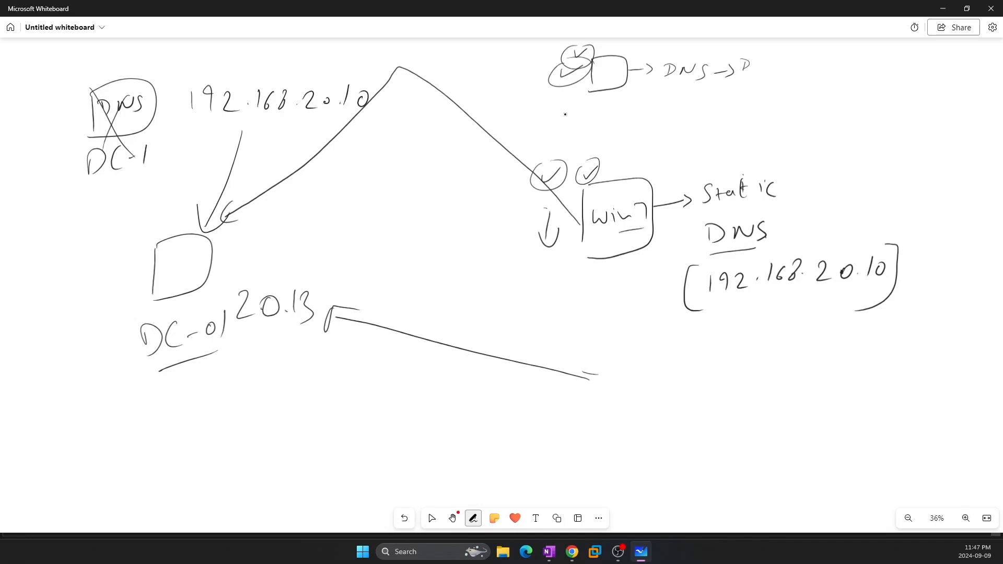
{"action": "left_click_drag", "start_coordinate": [628, 168], "coordinate": [651, 160]}
{"action": "mouse_move", "coordinate": [257, 83]}
{"action": "left_mouse_down"}
{"action": "mouse_move", "coordinate": [271, 124]}
{"action": "mouse_move", "coordinate": [271, 93]}
{"action": "left_mouse_up"}
{"action": "left_click", "coordinate": [431, 519]}
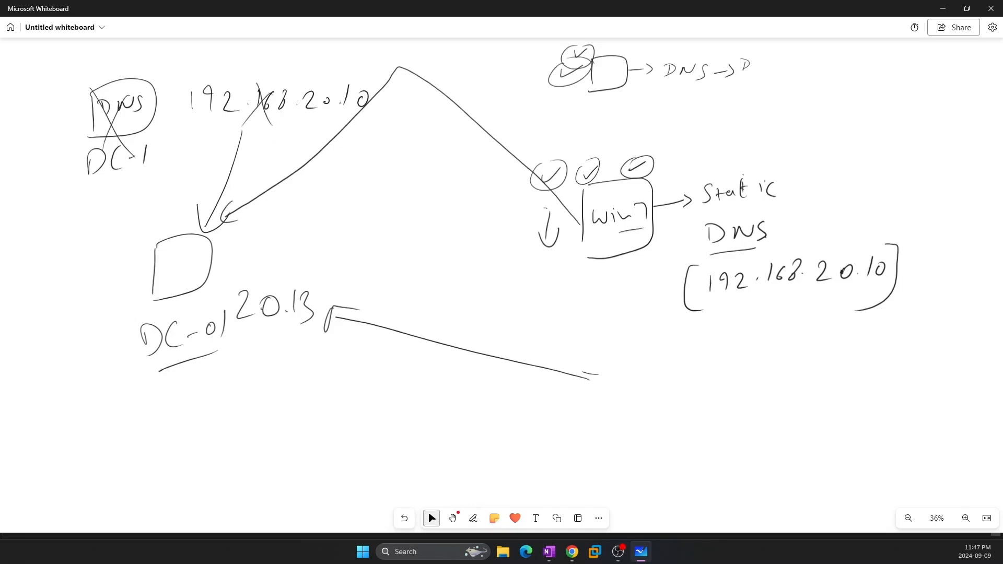
{"action": "left_click", "coordinate": [943, 8]}
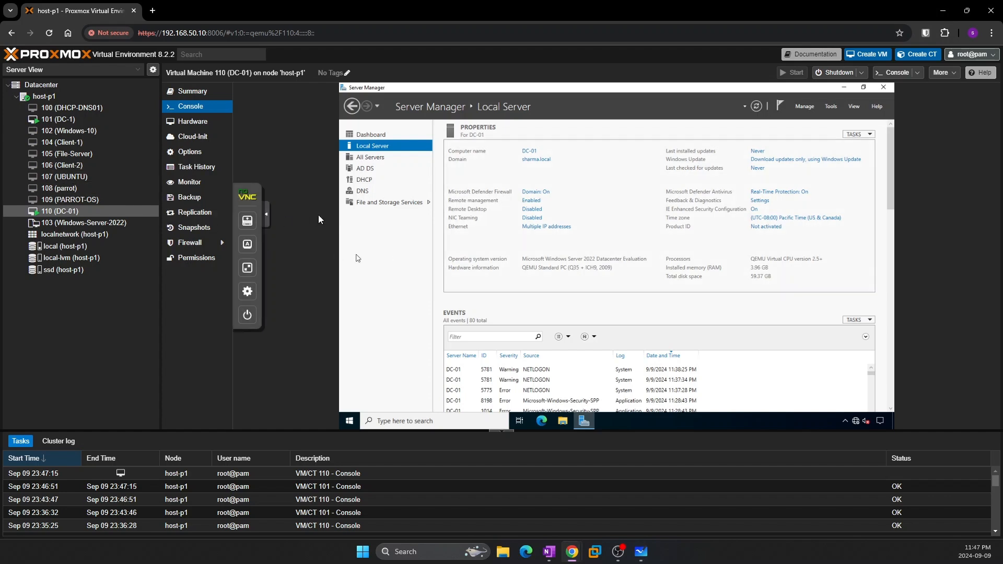
Open DNS Manager from Tools and display the sharma.local forward lookup zone
{"action": "left_click", "coordinate": [247, 268]}
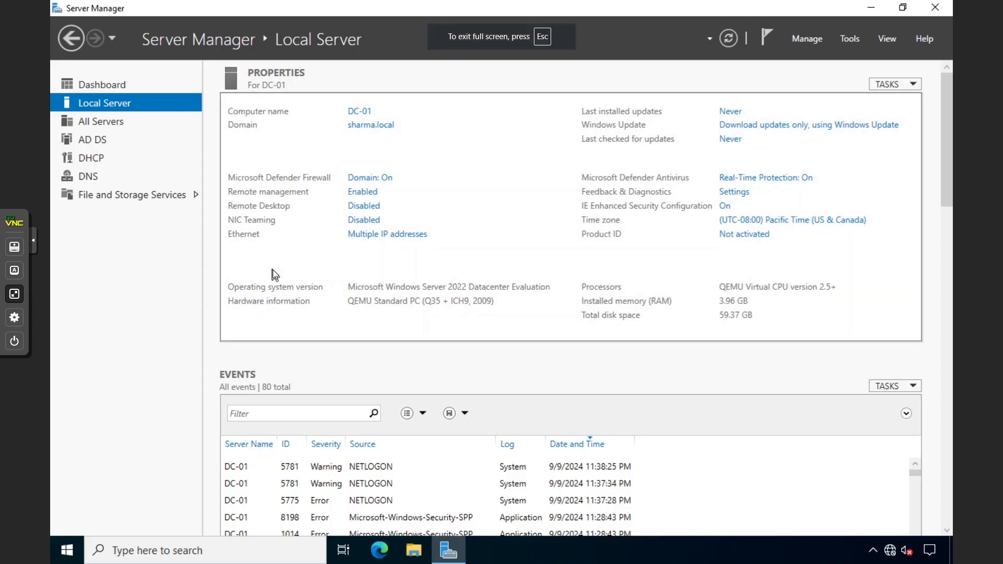
{"action": "left_click", "coordinate": [72, 547]}
{"action": "left_click", "coordinate": [550, 389]}
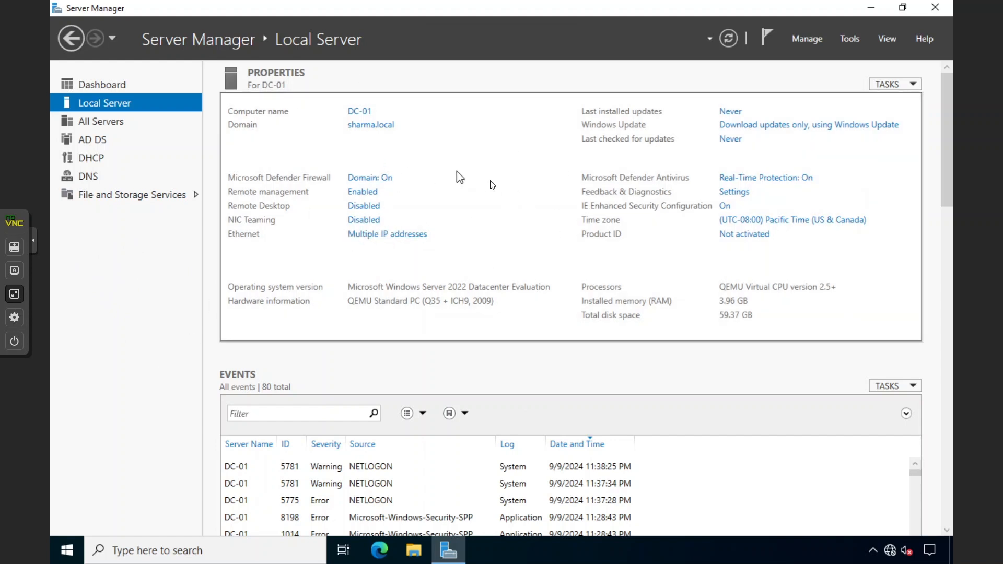
{"action": "left_click", "coordinate": [849, 39]}
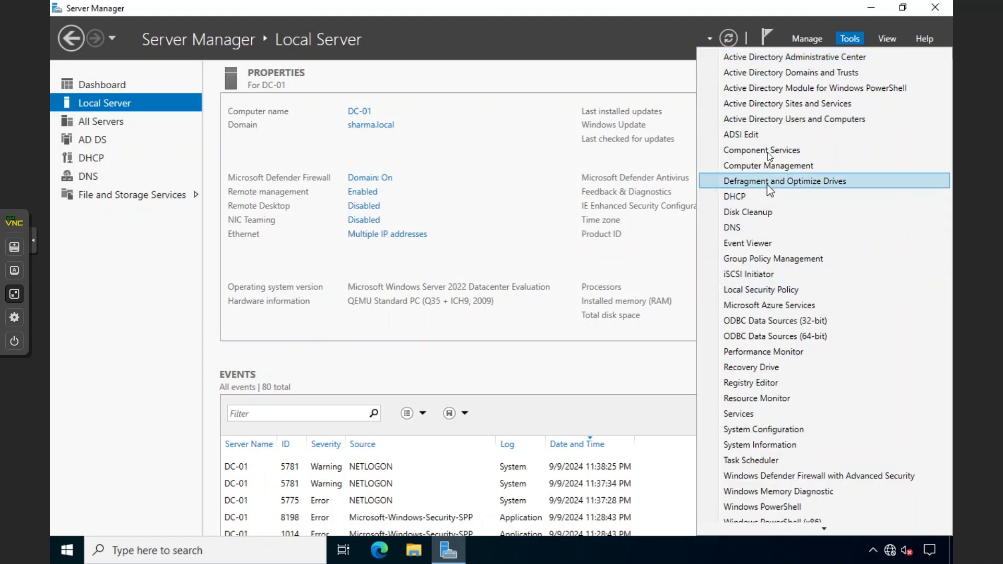
{"action": "left_click", "coordinate": [752, 227]}
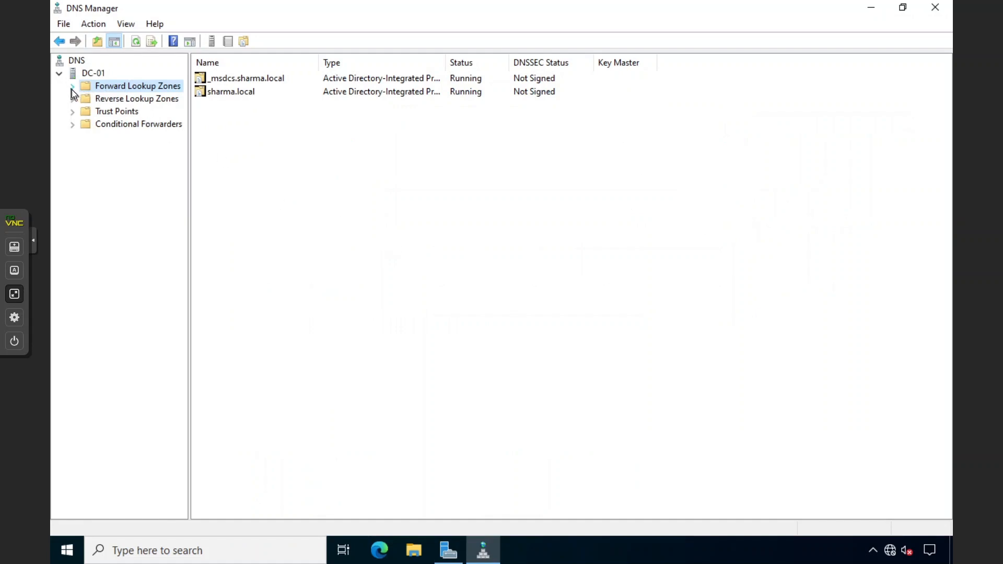
{"action": "left_click", "coordinate": [72, 88]}
{"action": "double_click", "coordinate": [116, 110]}
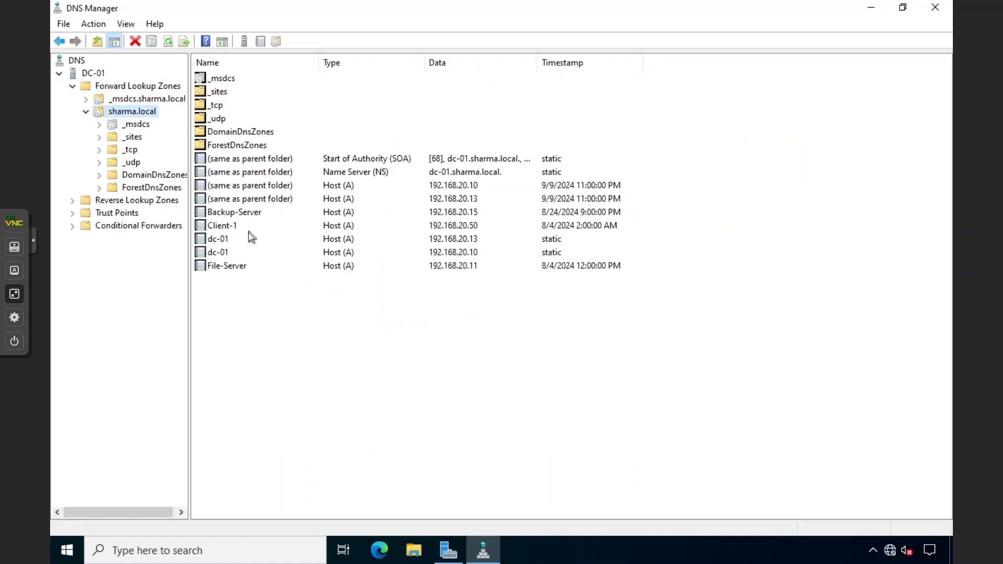
Inspect the dc-01 host records for 192.168.20.10 and 192.168.20.13
{"action": "left_click", "coordinate": [220, 253]}
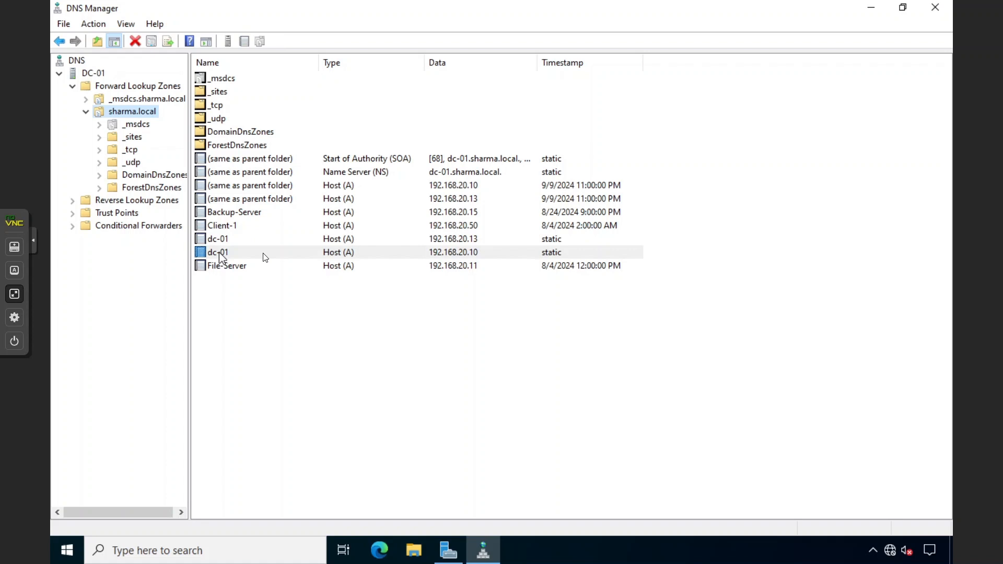
{"action": "left_click", "coordinate": [388, 229]}
{"action": "left_click", "coordinate": [355, 241]}
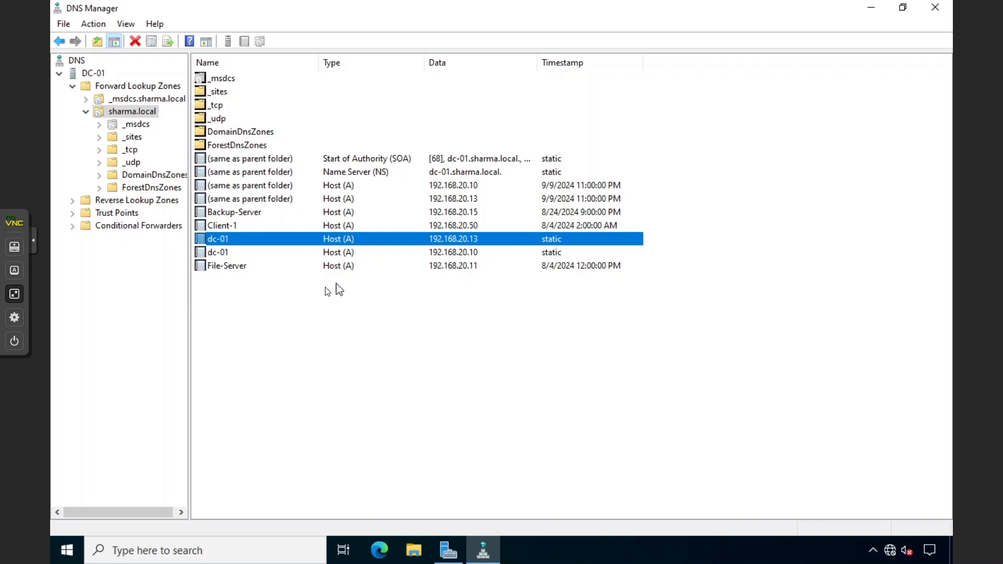
{"action": "left_click", "coordinate": [318, 265], "text": "shift"}
{"action": "left_click", "coordinate": [318, 294]}
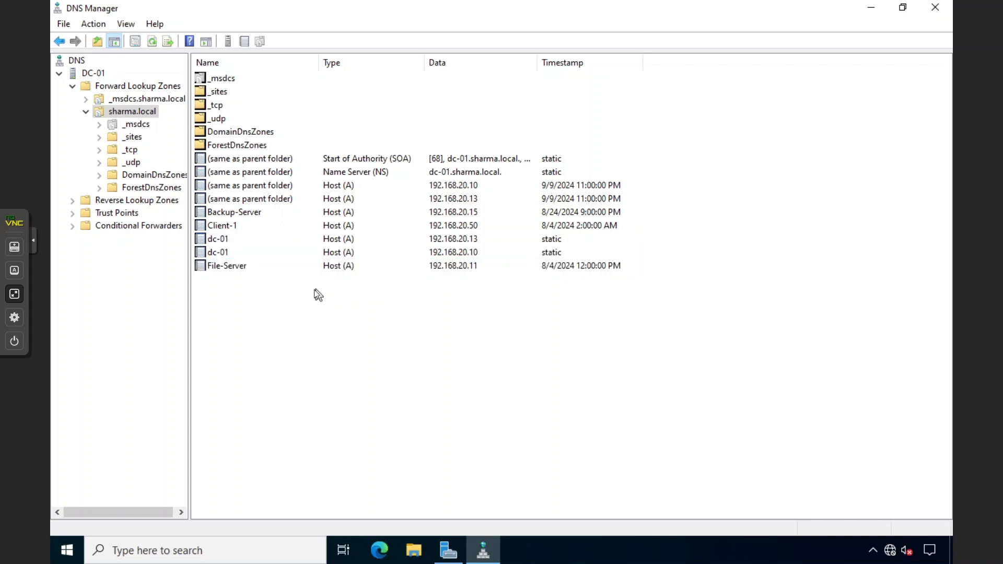
{"action": "left_click", "coordinate": [259, 252]}
{"action": "left_click", "coordinate": [253, 238]}
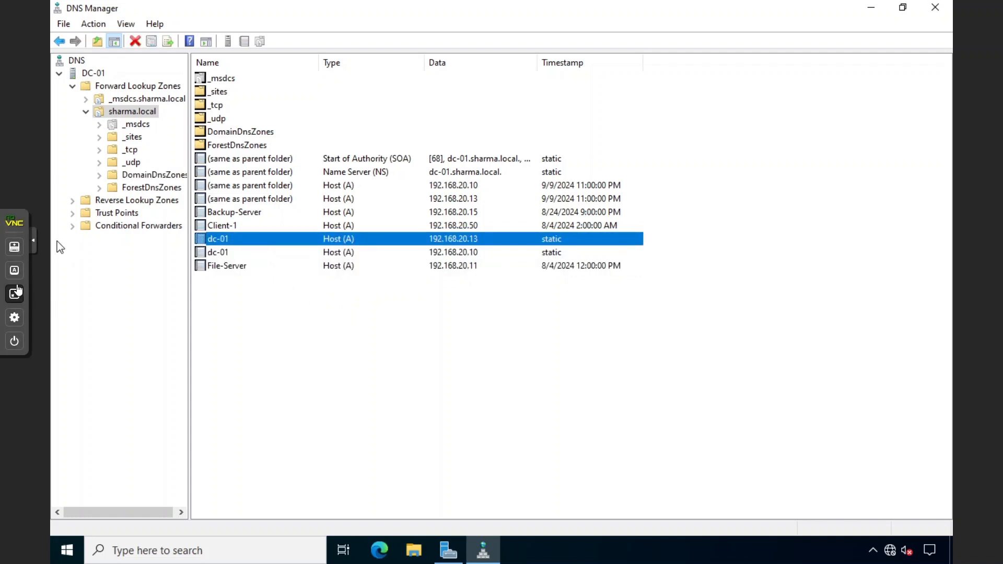
{"action": "left_click", "coordinate": [14, 294]}
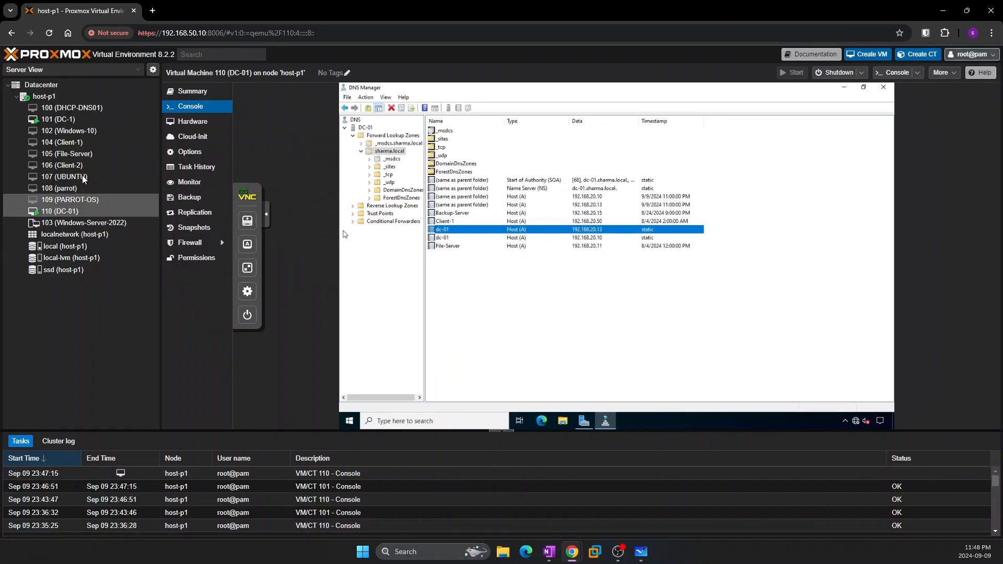
On DC-1's full-screen console, open the computer name and domain membership settings
{"action": "left_click", "coordinate": [58, 116]}
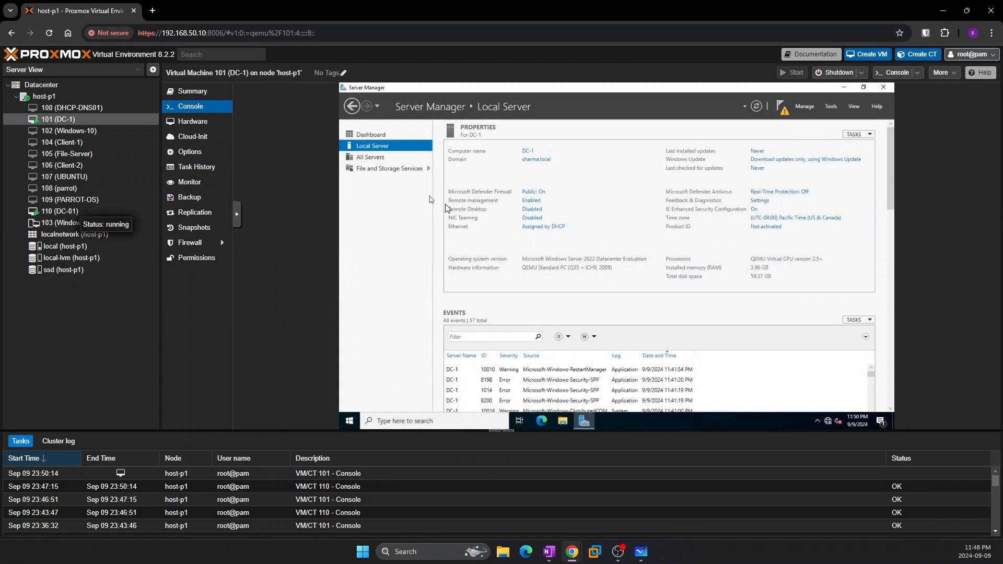
{"action": "left_click", "coordinate": [241, 266]}
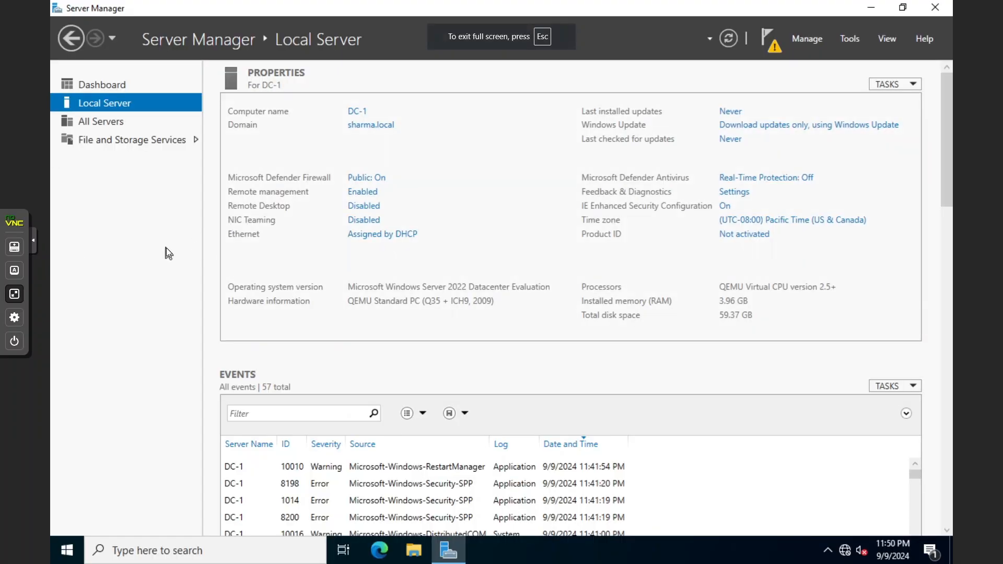
{"action": "left_click", "coordinate": [362, 125]}
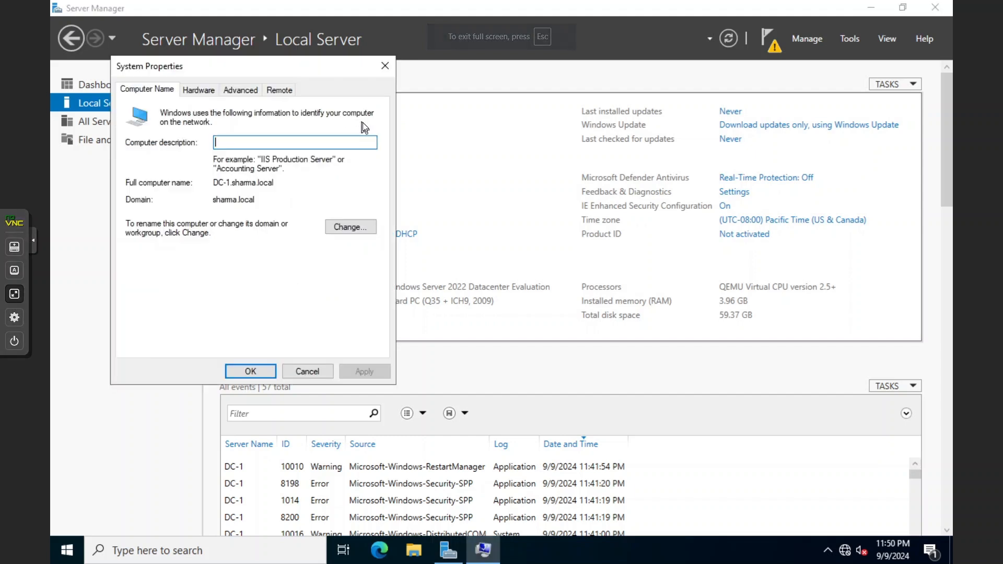
{"action": "left_click", "coordinate": [385, 66]}
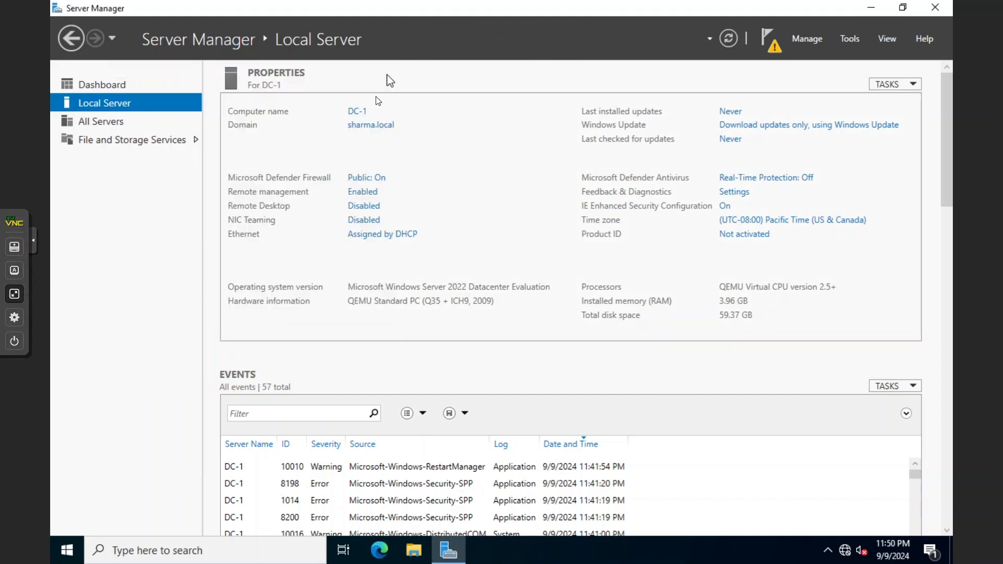
{"action": "left_click", "coordinate": [368, 128]}
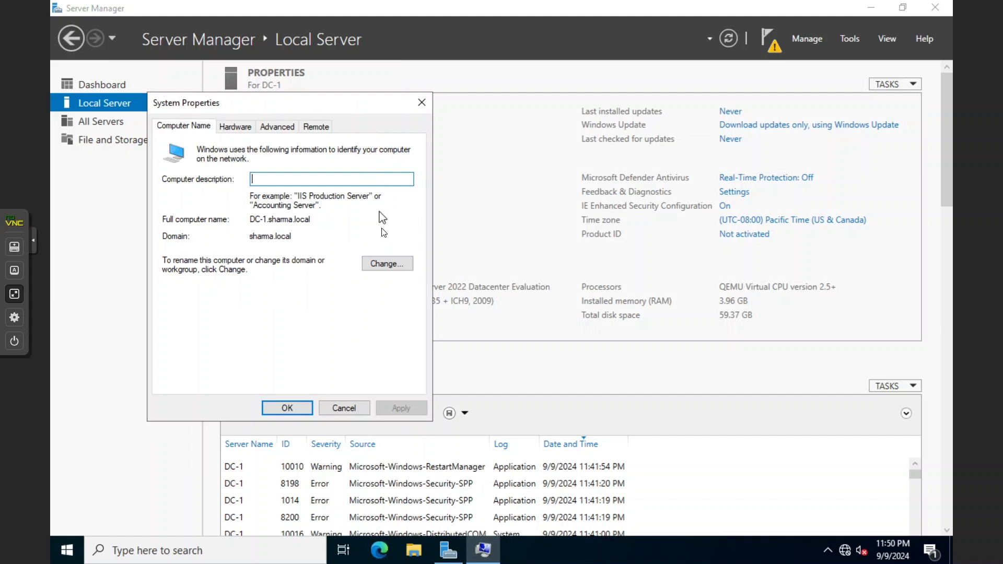
{"action": "left_click", "coordinate": [381, 261]}
Move DC-1 from sharma.local to workgroup WORKGROUP using the domain administrator credentials
{"action": "left_click", "coordinate": [186, 326]}
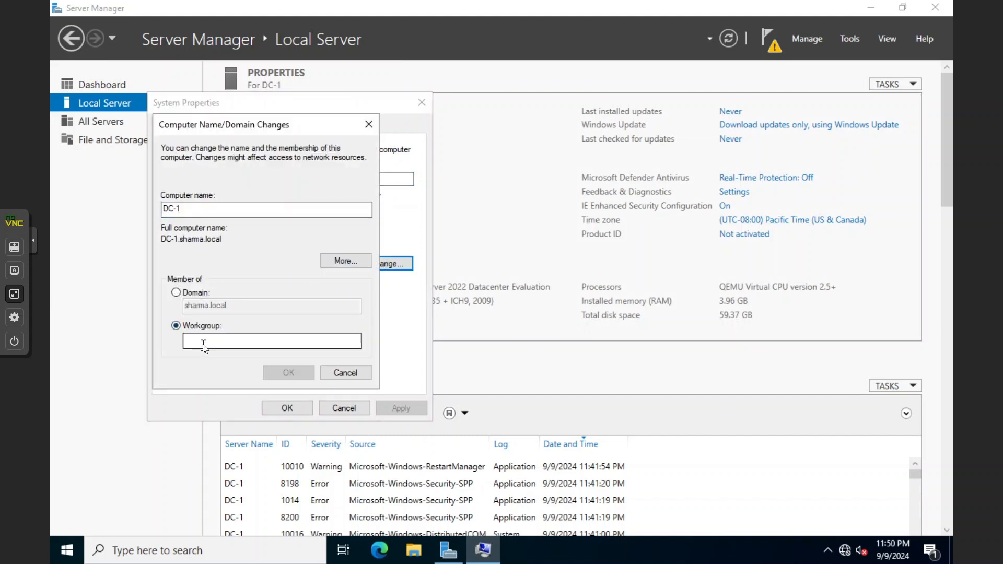
{"action": "type", "text": "WORKGROUP"}
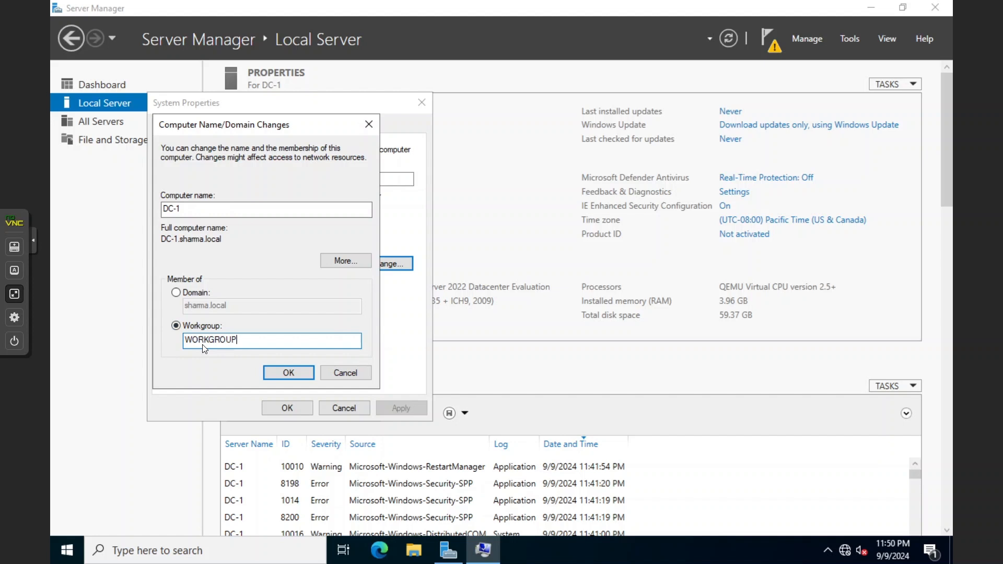
{"action": "left_click", "coordinate": [276, 372]}
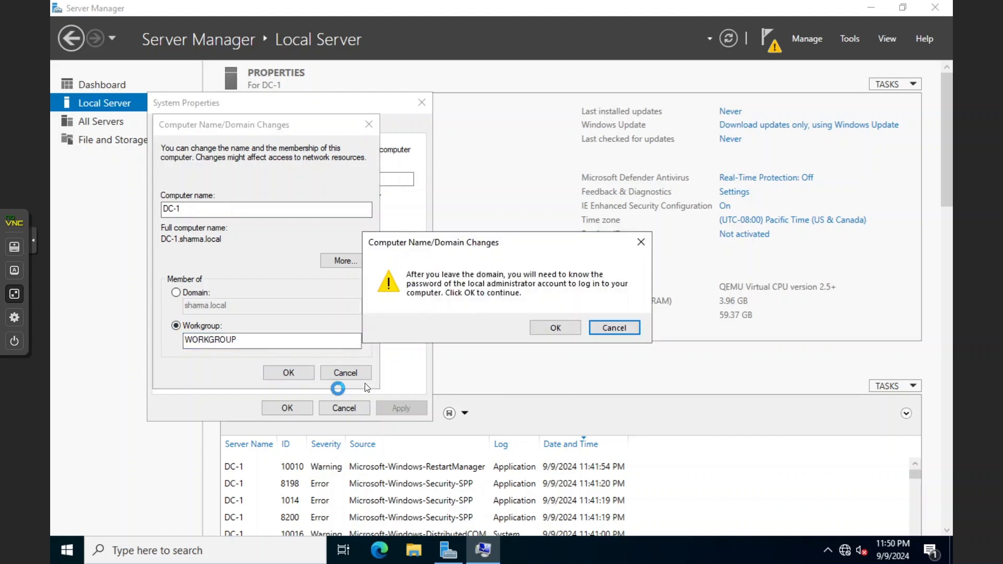
{"action": "left_click", "coordinate": [569, 328]}
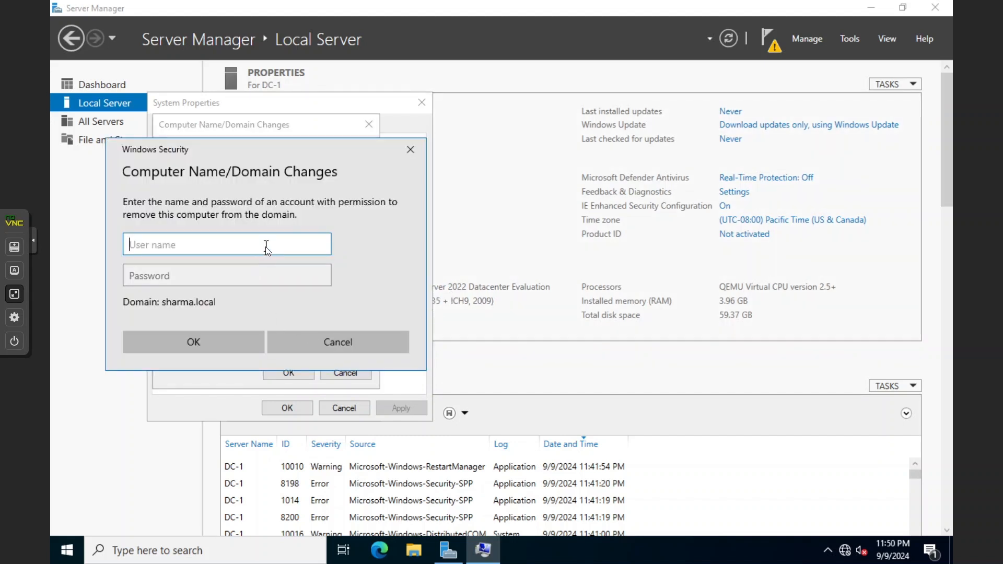
{"action": "type", "text": "Administrator"}
{"action": "key", "text": "Tab"}
{"action": "type", "text": "••••••••••"}
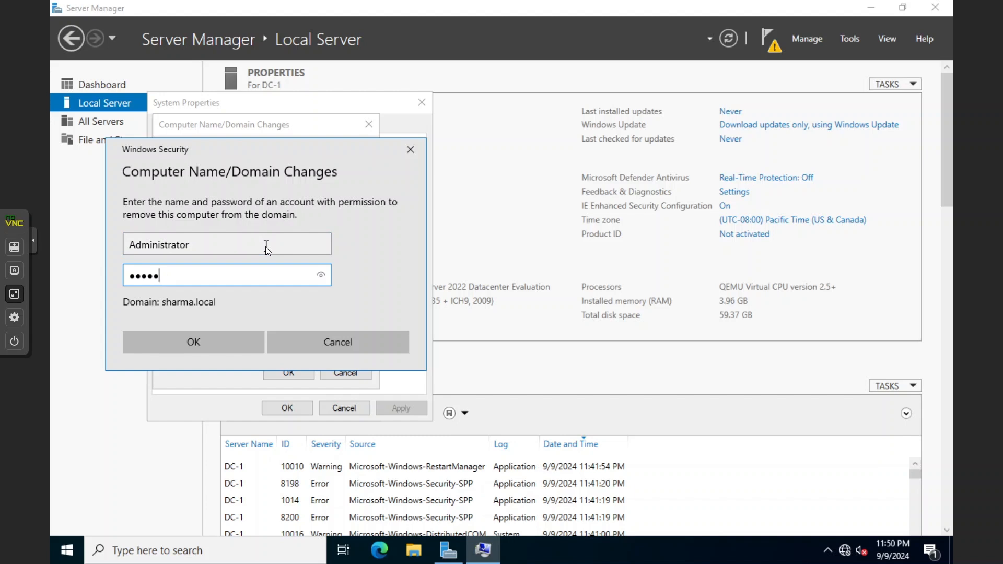
{"action": "key", "text": "Return"}
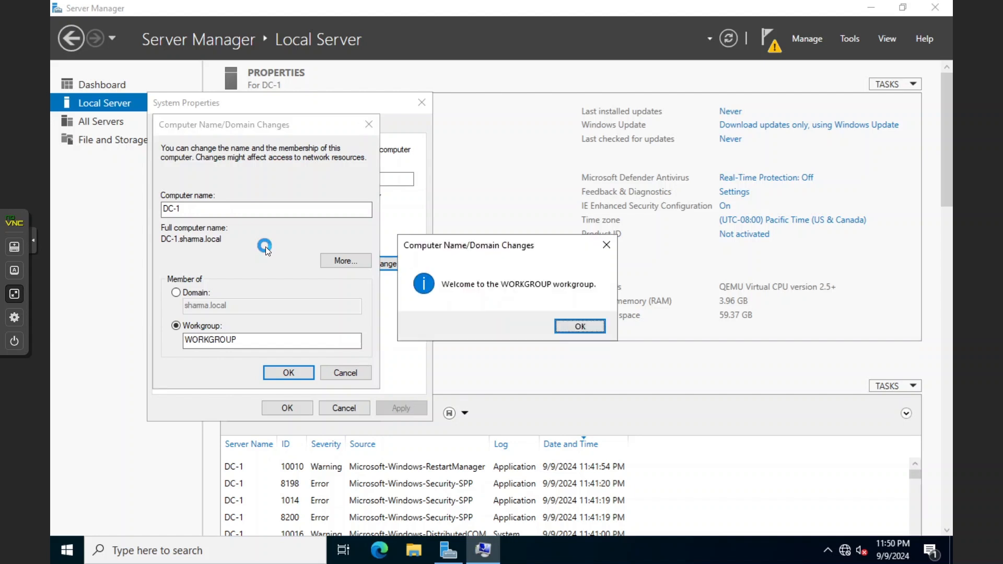
Acknowledge the WORKGROUP welcome, choose Restart Later, and shut down DC-1
{"action": "left_click", "coordinate": [578, 326]}
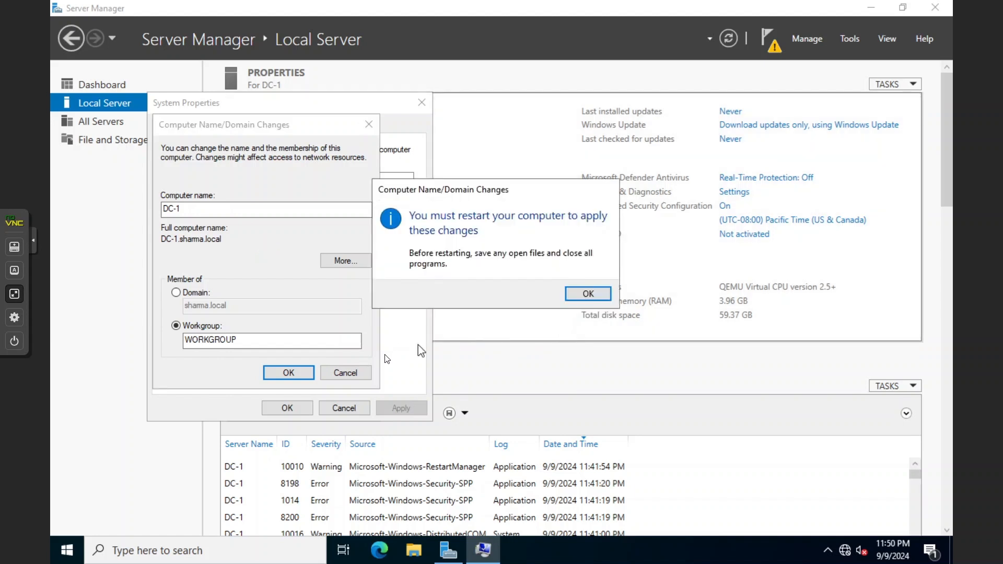
{"action": "left_click", "coordinate": [586, 295]}
{"action": "left_click", "coordinate": [308, 406]}
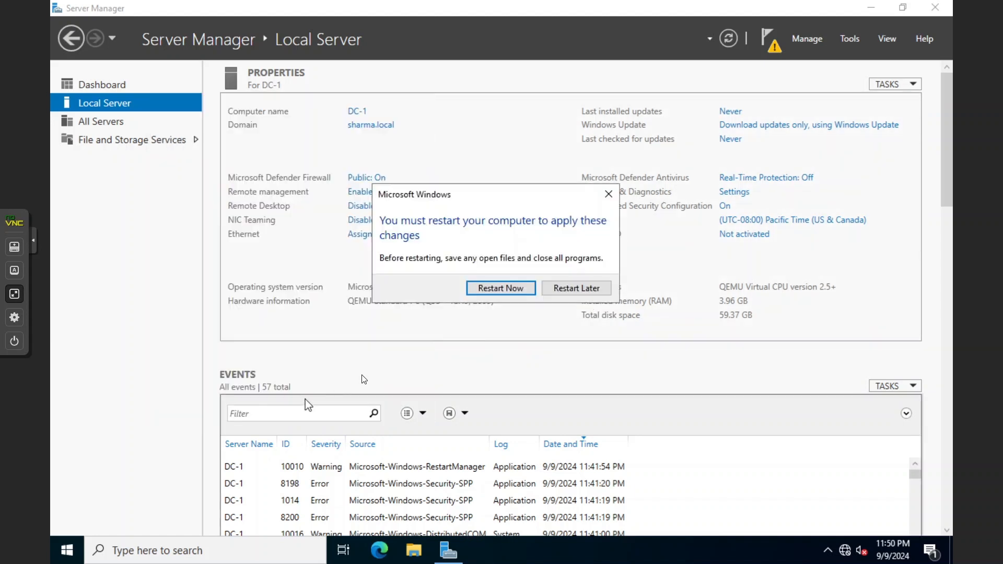
{"action": "left_click", "coordinate": [570, 287]}
{"action": "left_click", "coordinate": [66, 549]}
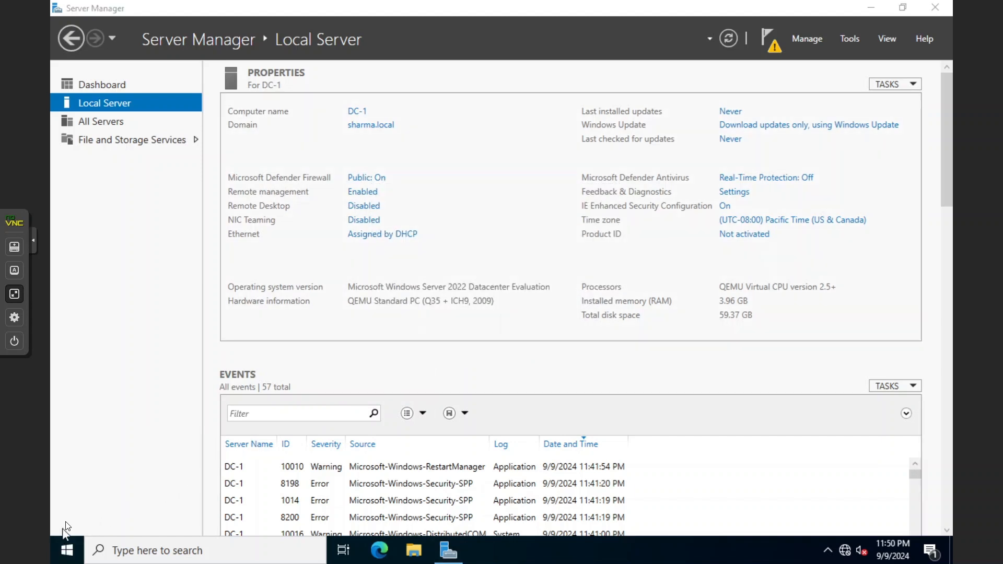
{"action": "left_click", "coordinate": [61, 528]}
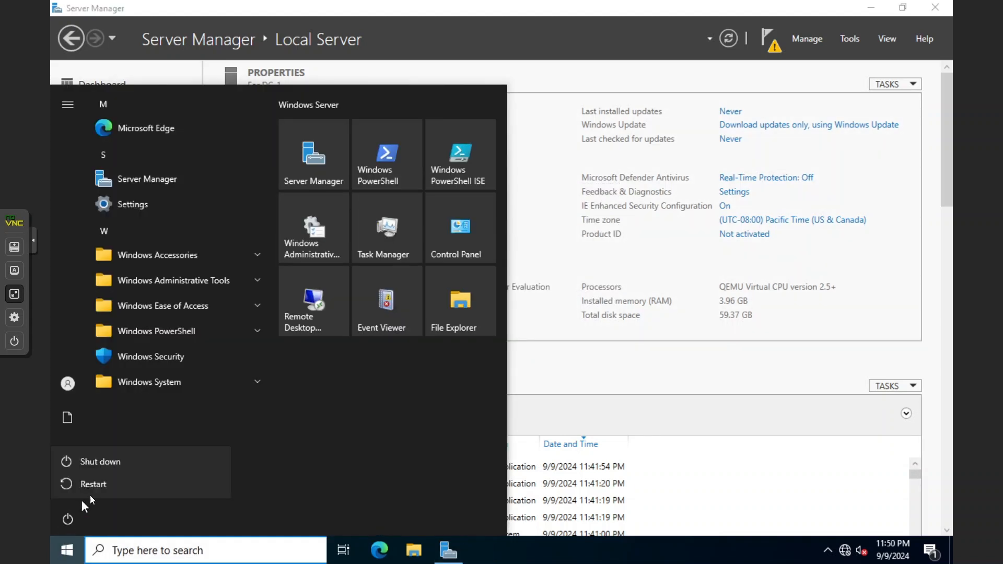
{"action": "left_click", "coordinate": [110, 465]}
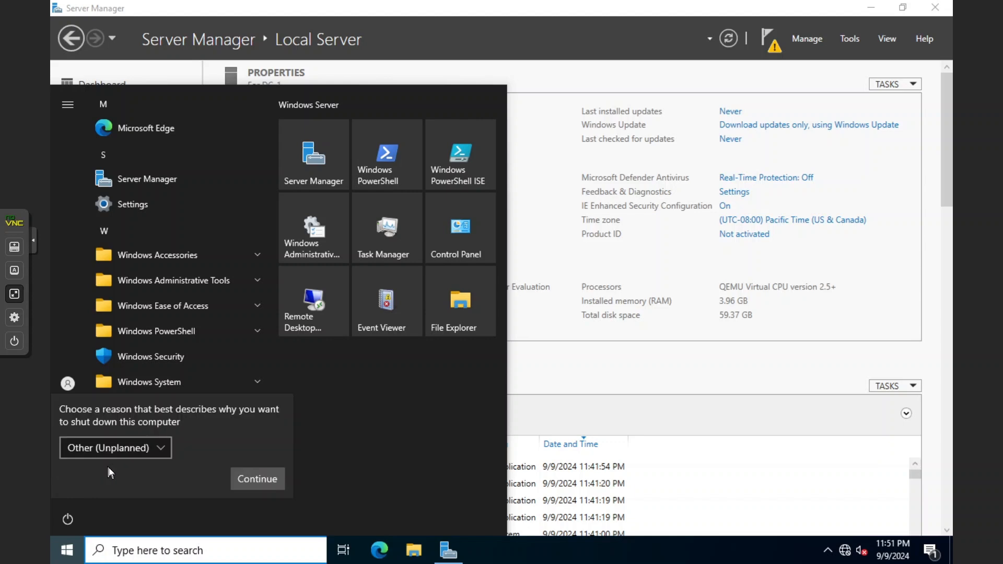
{"action": "left_click", "coordinate": [244, 475]}
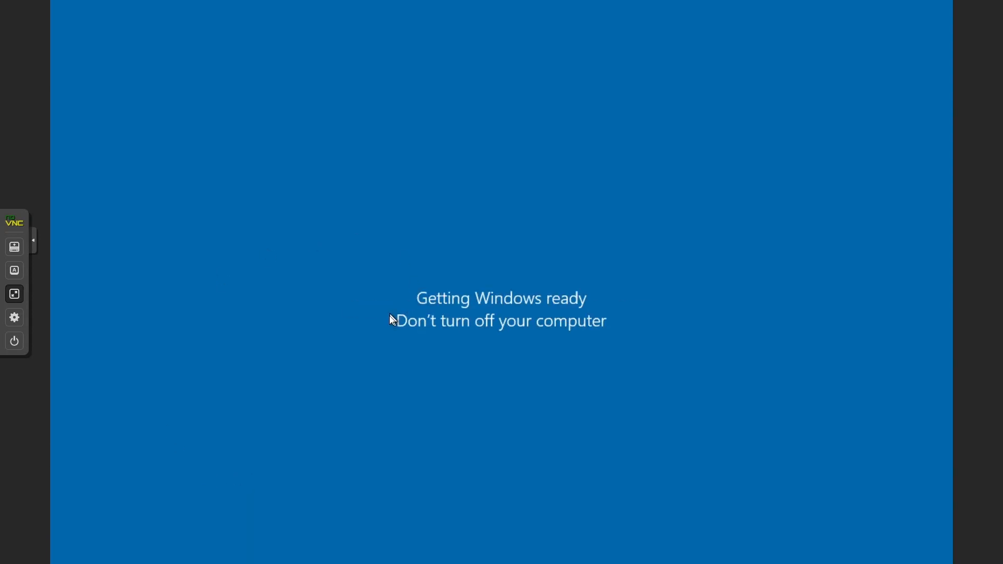
Show VM 110 (DC-01) full screen, collapse the sharma.local DNS tree, and minimize DNS Manager
{"action": "left_click", "coordinate": [15, 293]}
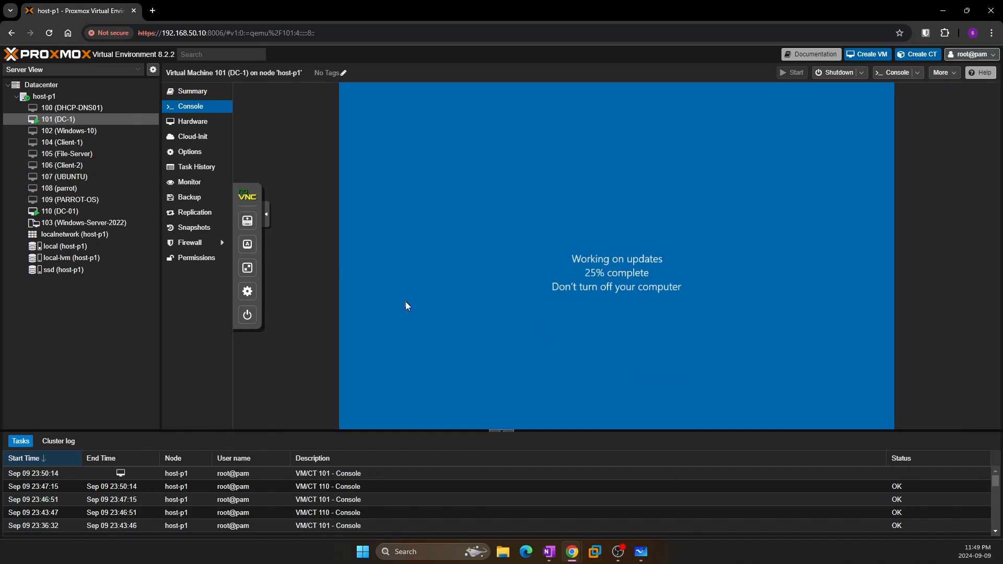
{"action": "left_click", "coordinate": [60, 211]}
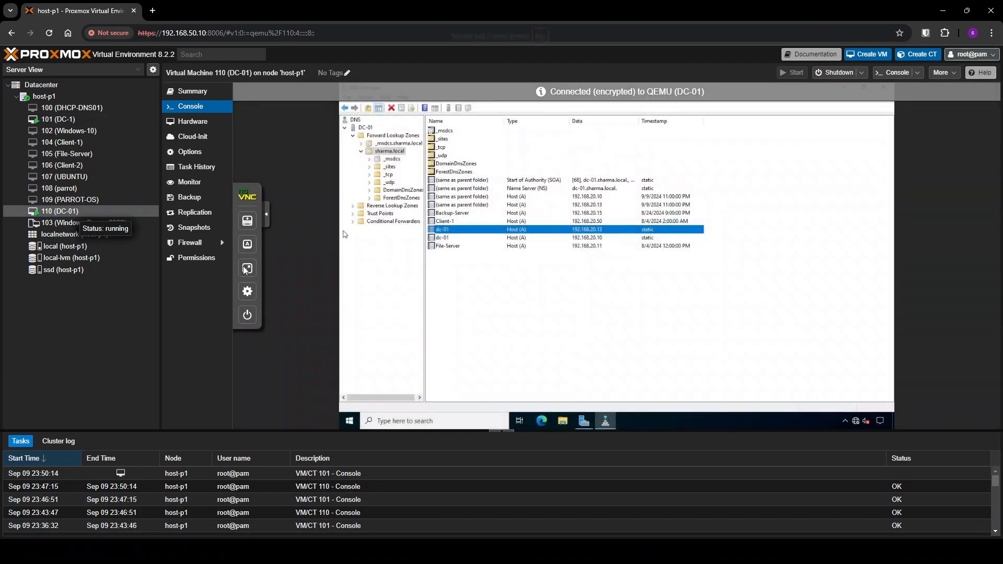
{"action": "left_click", "coordinate": [247, 291]}
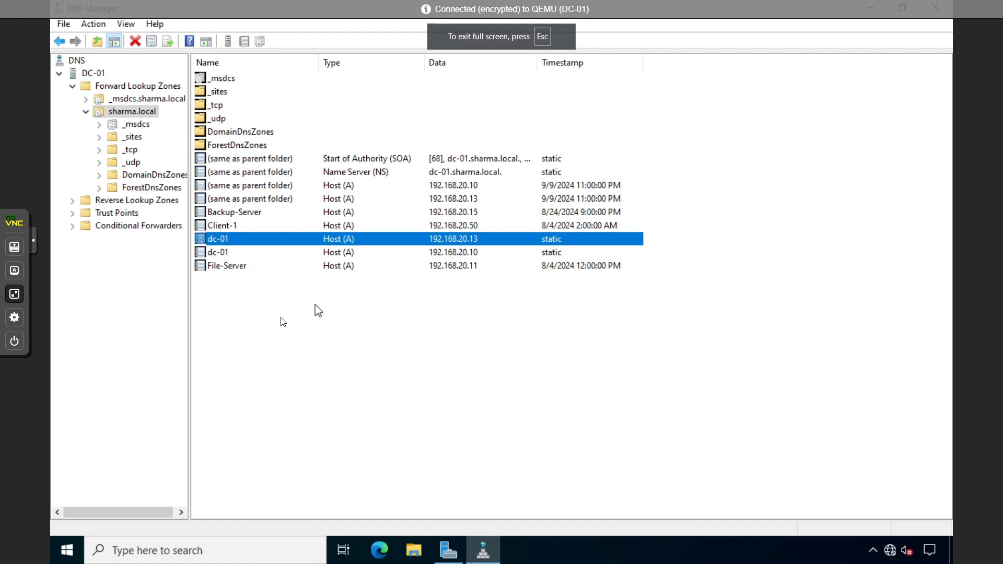
{"action": "left_click", "coordinate": [85, 112]}
{"action": "left_click", "coordinate": [73, 88]}
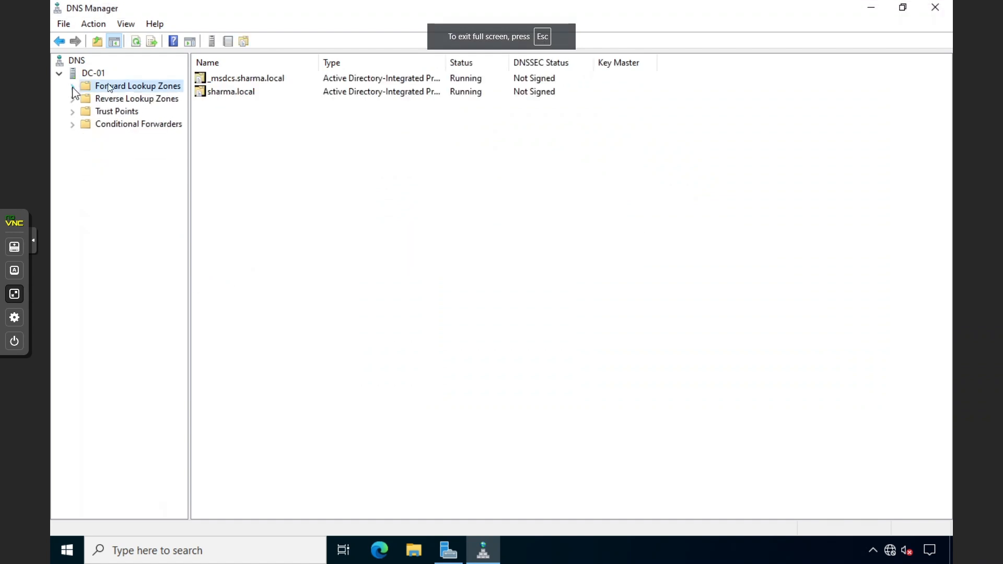
{"action": "left_click", "coordinate": [870, 7]}
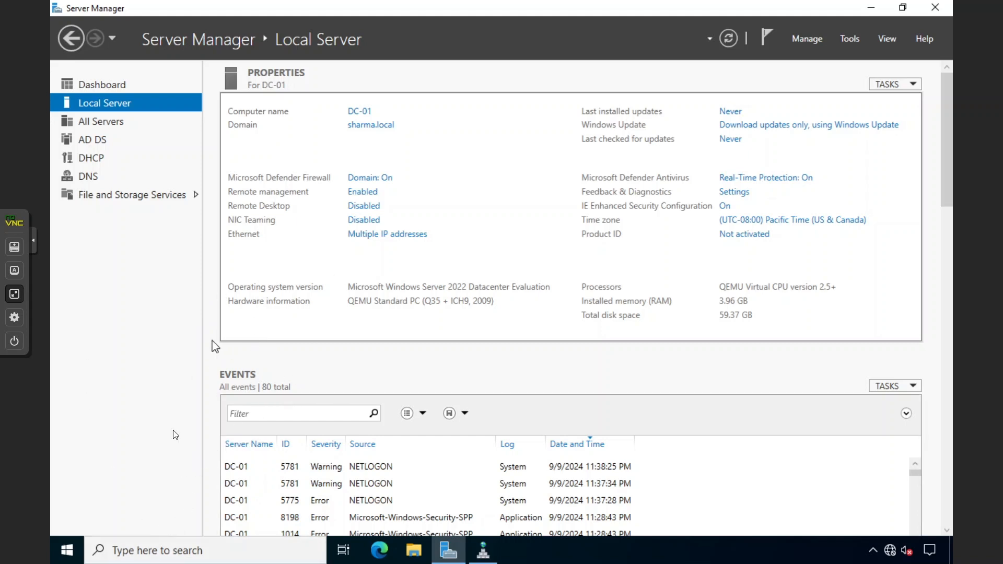
Search for cmd and run Command Prompt as administrator, approving the UAC prompt
{"action": "left_click", "coordinate": [145, 546]}
{"action": "type", "text": "cMD"}
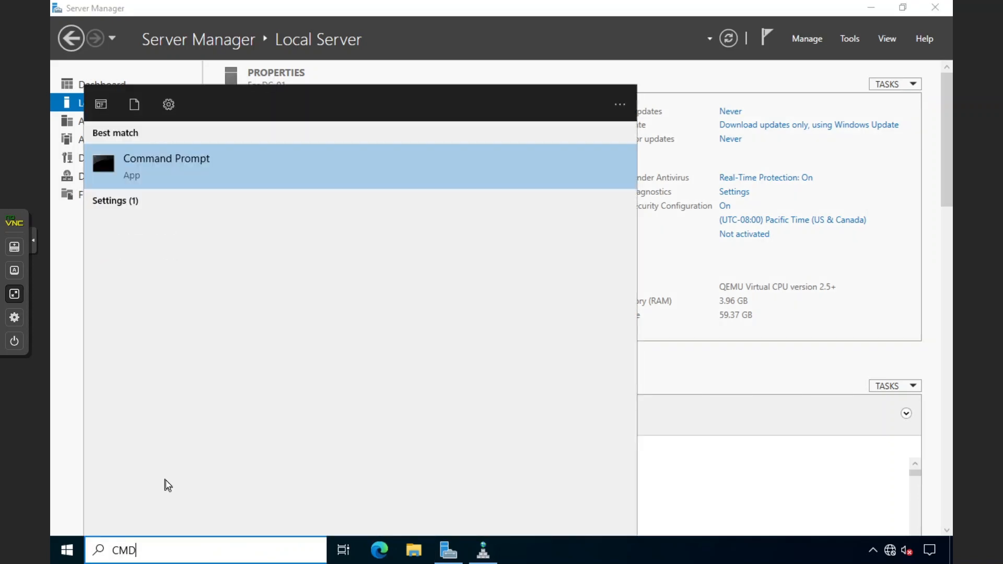
{"action": "right_click", "coordinate": [240, 173]}
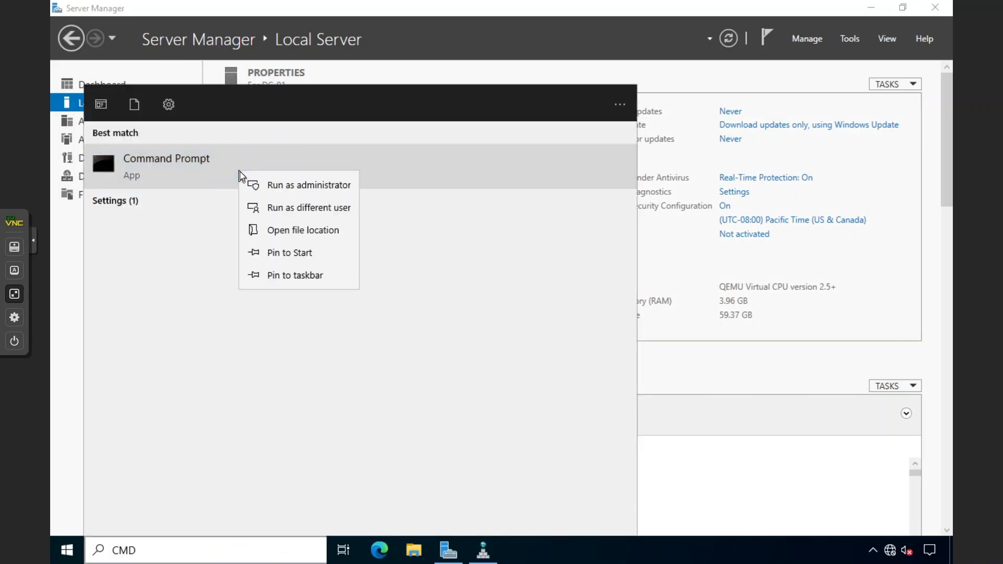
{"action": "left_click", "coordinate": [272, 185]}
{"action": "left_click", "coordinate": [423, 372]}
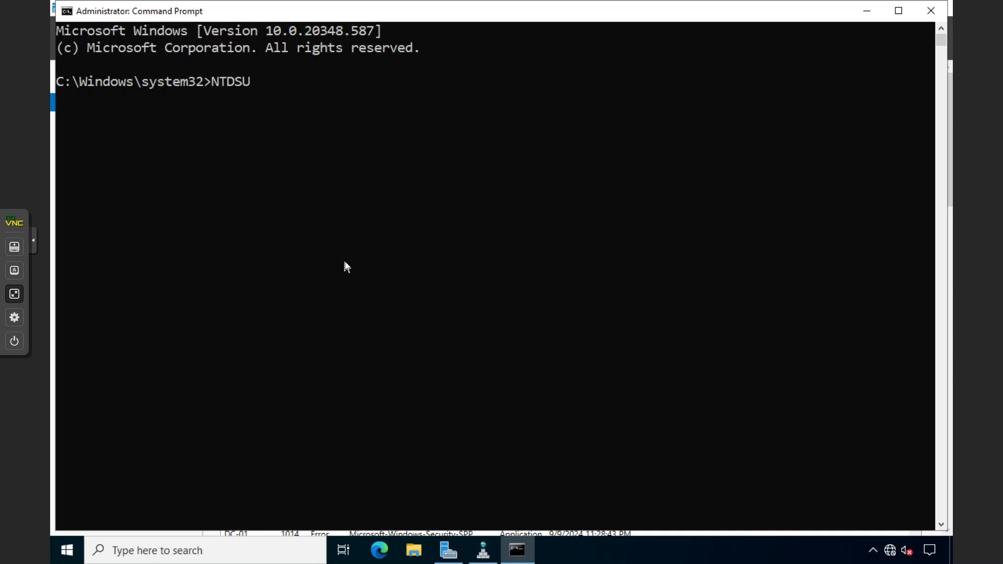
Start NTDSUTIL and enter its metadata cleanup and server connections contexts
{"action": "type", "text": "TIL"}
{"action": "key", "text": "Return"}
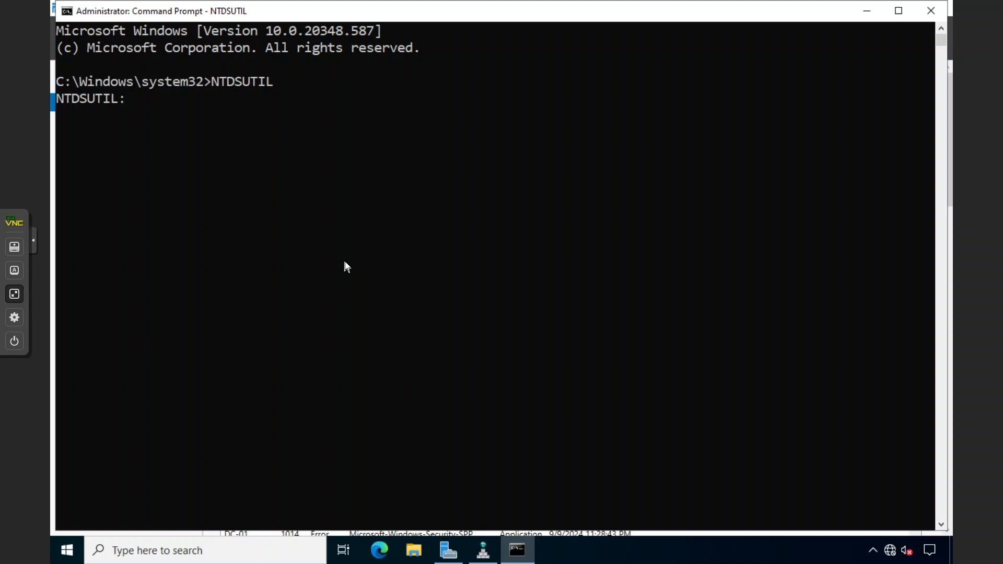
{"action": "type", "text": "metadata cleany"}
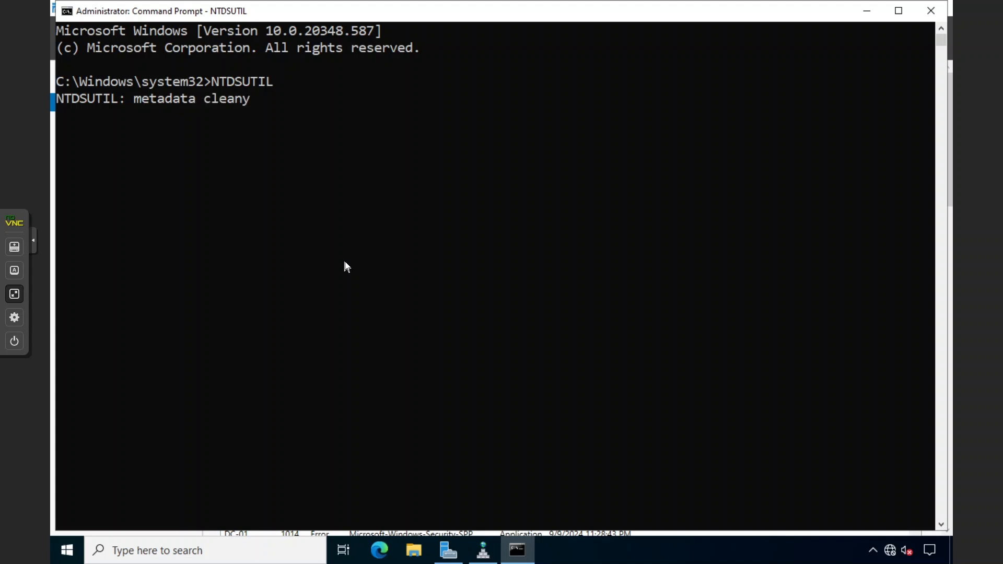
{"action": "key", "text": "BackSpace"}
{"action": "type", "text": "up"}
{"action": "key", "text": "Return"}
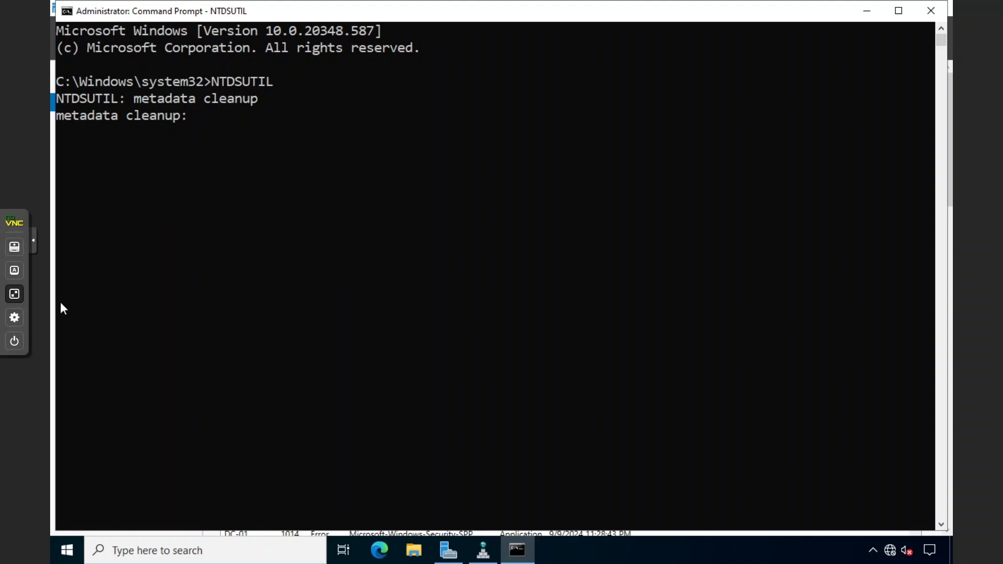
{"action": "left_click", "coordinate": [339, 221]}
{"action": "type", "text": "connections"}
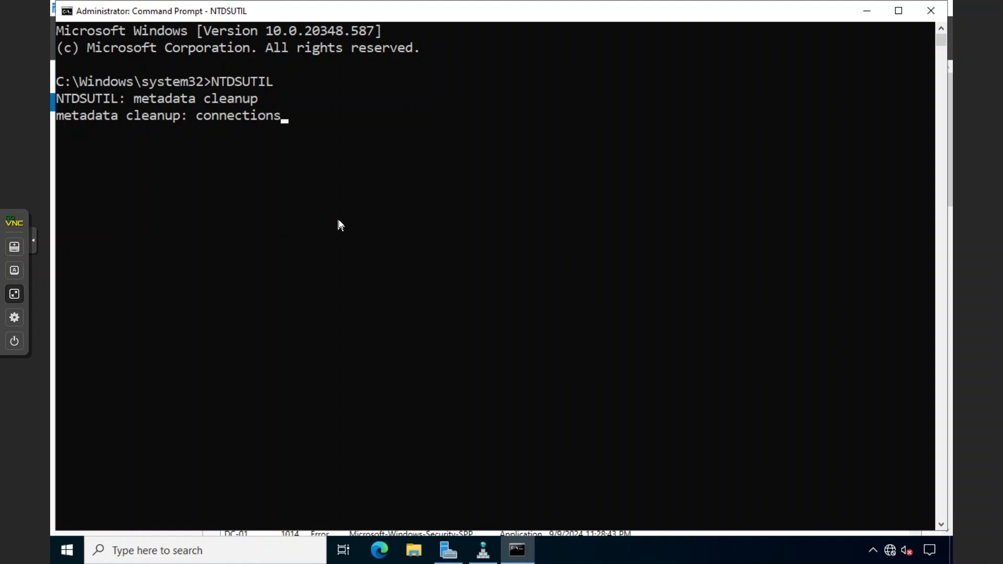
{"action": "key", "text": "Return"}
Maximize the console and connect to server DC-01.sharma.local
{"action": "type", "text": "conn"}
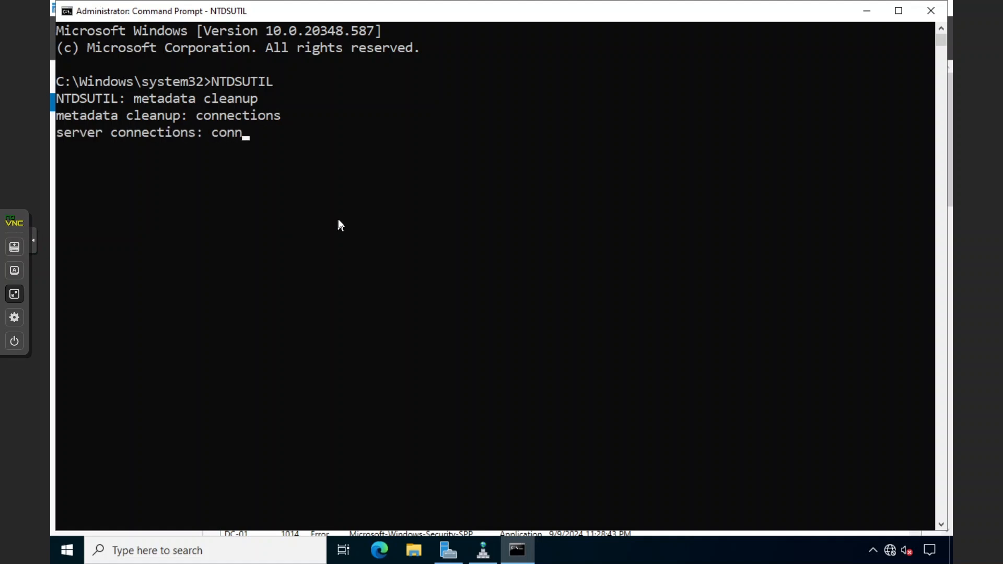
{"action": "type", "text": "ect to server"}
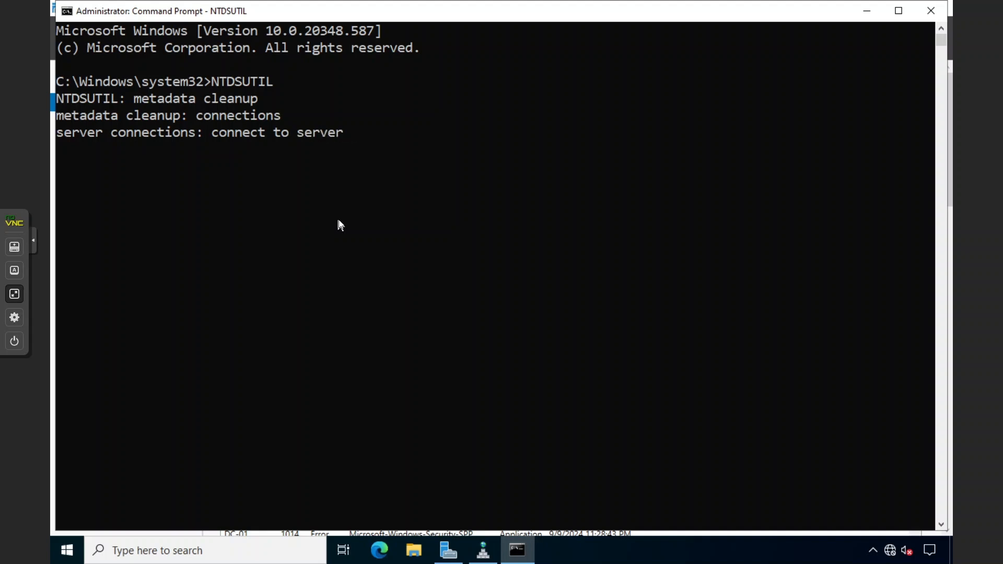
{"action": "mouse_move", "coordinate": [291, 9]}
{"action": "left_mouse_down"}
{"action": "mouse_move", "coordinate": [406, 200]}
{"action": "mouse_move", "coordinate": [343, 153]}
{"action": "mouse_move", "coordinate": [282, 20]}
{"action": "mouse_move", "coordinate": [300, 21]}
{"action": "left_mouse_up"}
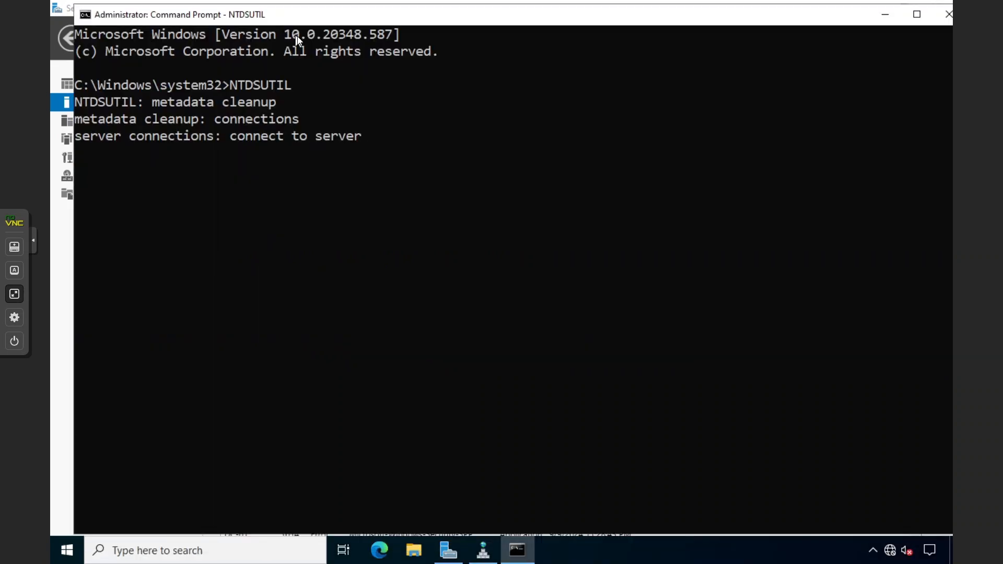
{"action": "double_click", "coordinate": [300, 21]}
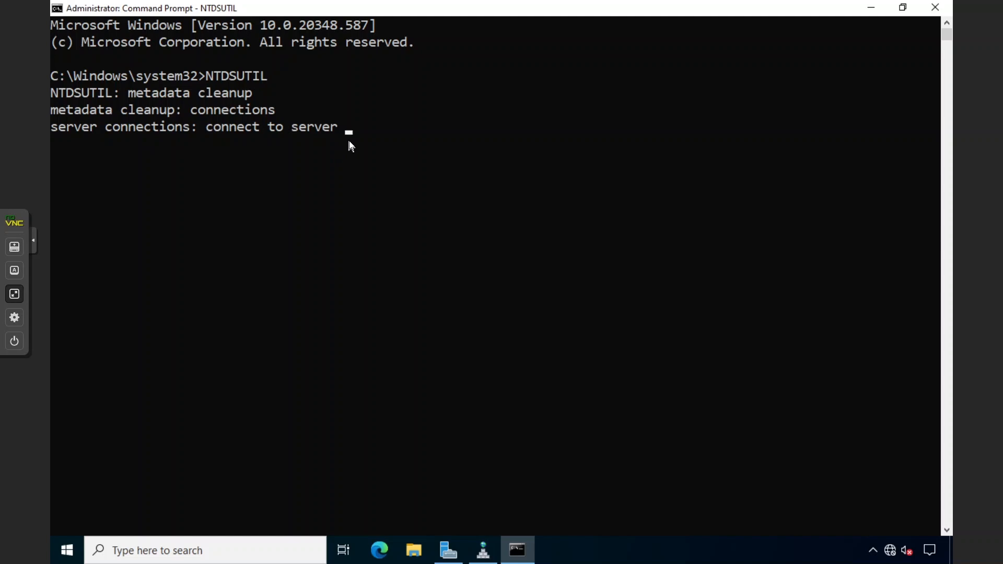
{"action": "type", "text": "DC-01.sharma.local"}
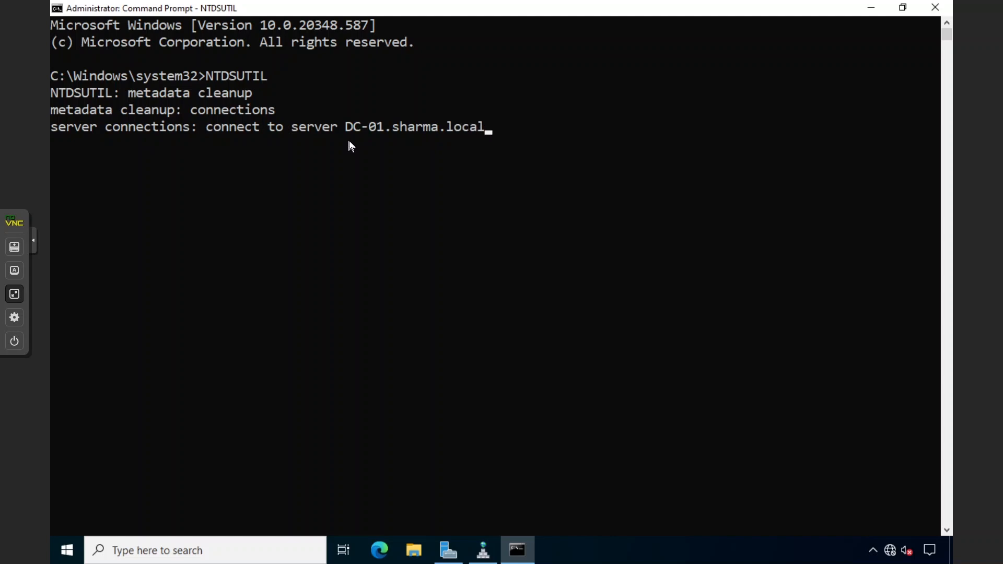
{"action": "key", "text": "Return"}
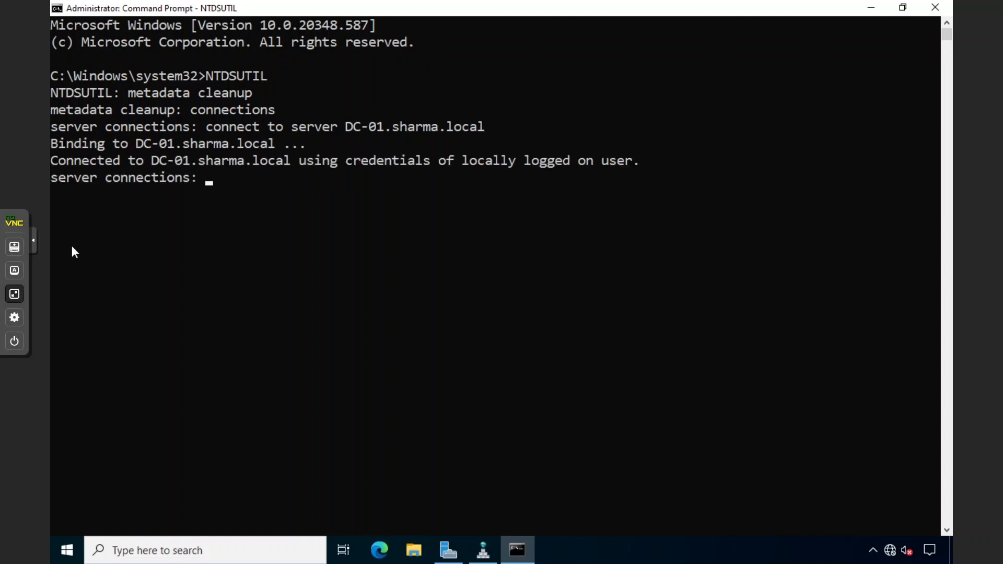
{"action": "left_click", "coordinate": [268, 283]}
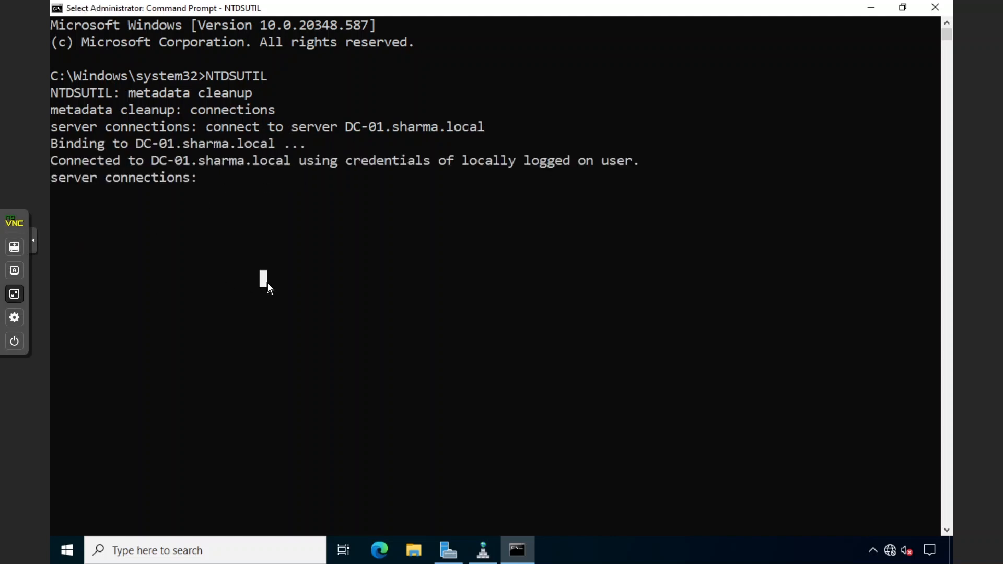
Quit back to metadata cleanup and enter the select operation target context
{"action": "type", "text": "quit"}
{"action": "key", "text": "Return"}
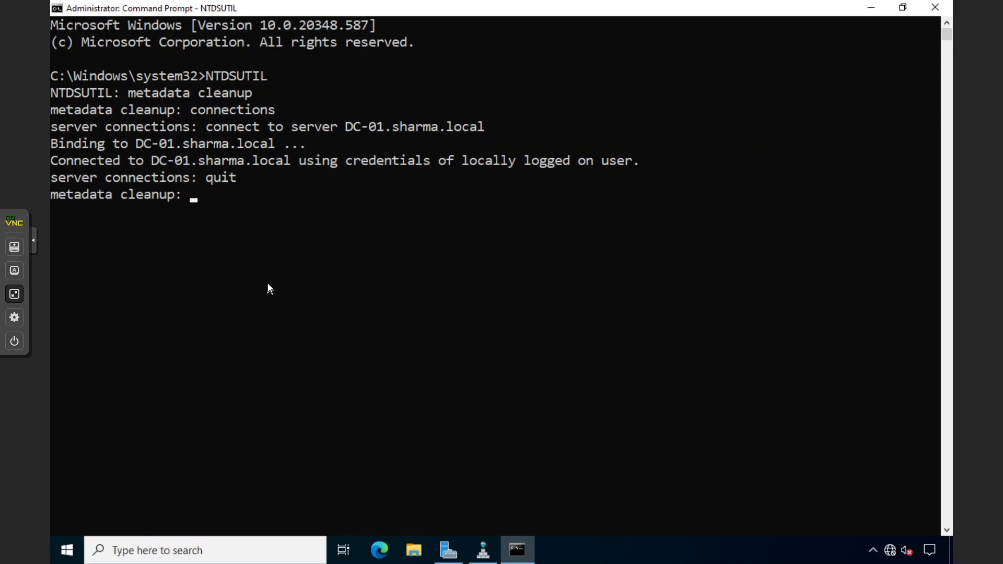
{"action": "type", "text": "select operations"}
{"action": "key", "text": "BackSpace"}
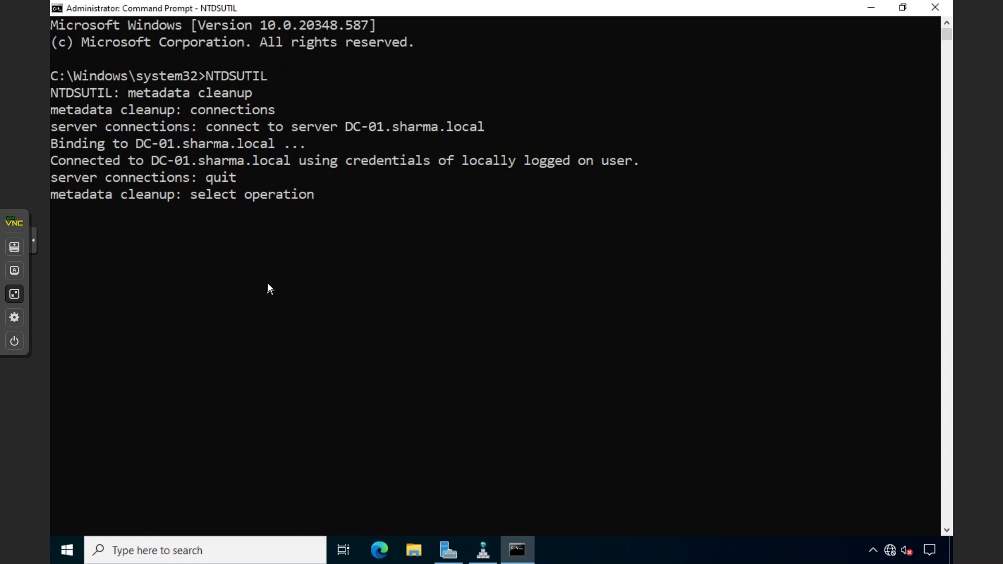
{"action": "type", "text": "target"}
{"action": "key", "text": "Return"}
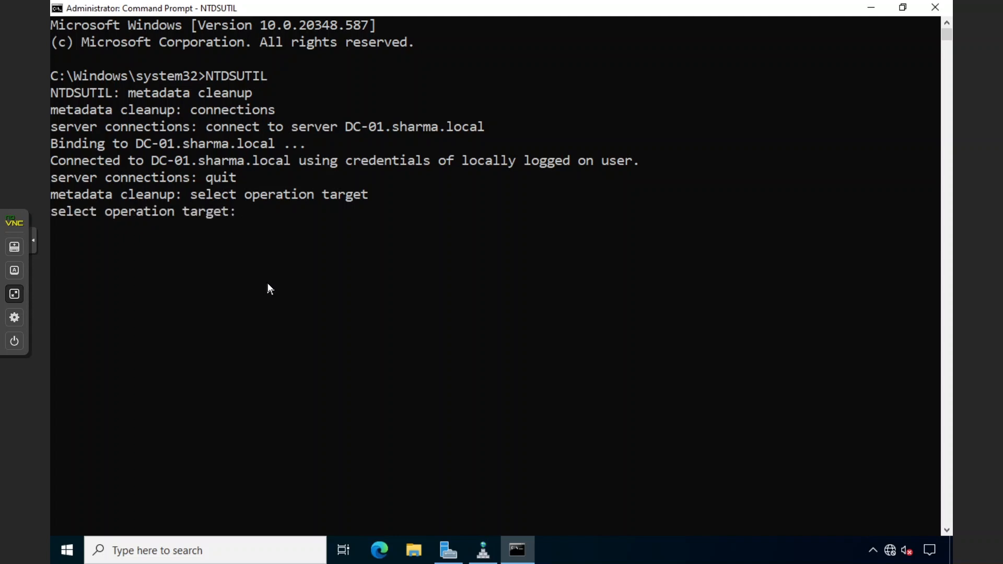
List domains and select domain 0 (DC=sharma,DC=local), noting no site or server is chosen
{"action": "type", "text": "list domain"}
{"action": "key", "text": "Return"}
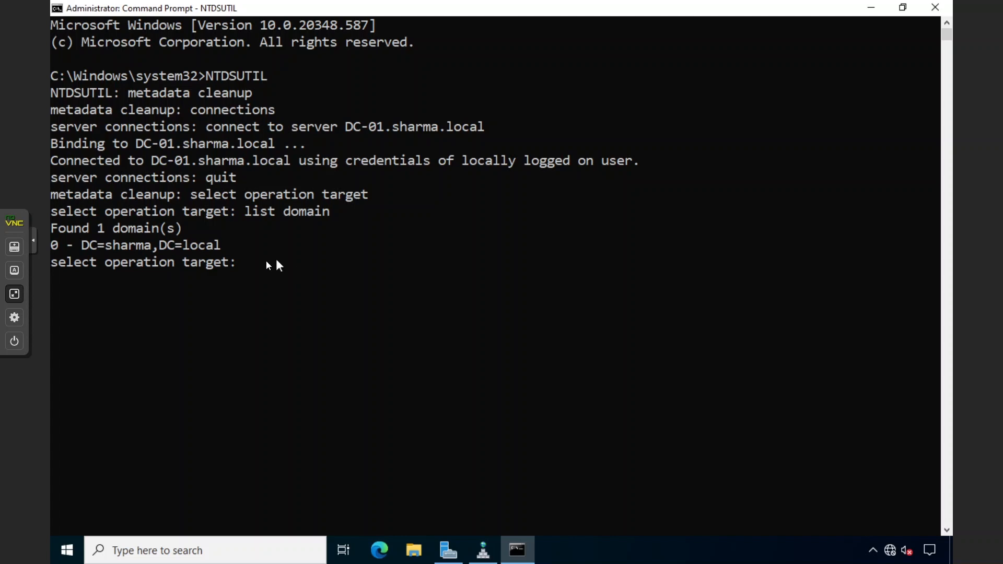
{"action": "left_click", "coordinate": [57, 244]}
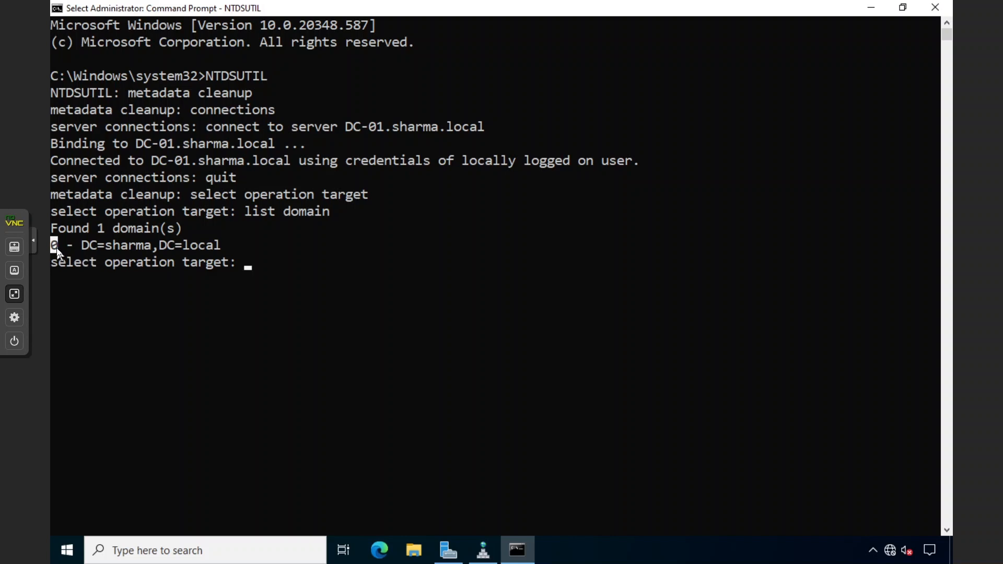
{"action": "left_click", "coordinate": [239, 265]}
{"action": "type", "text": "se"}
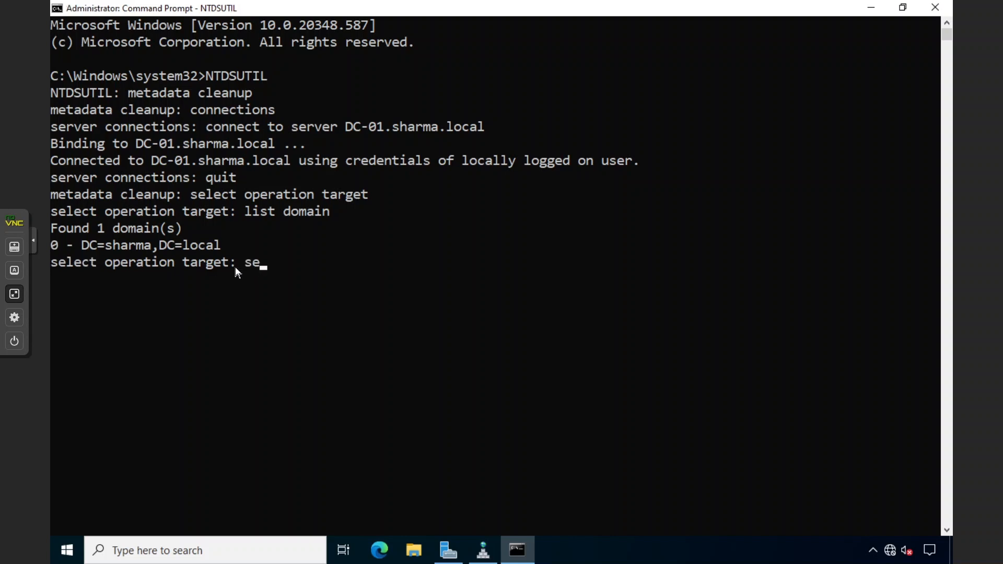
{"action": "type", "text": "lect domain 0"}
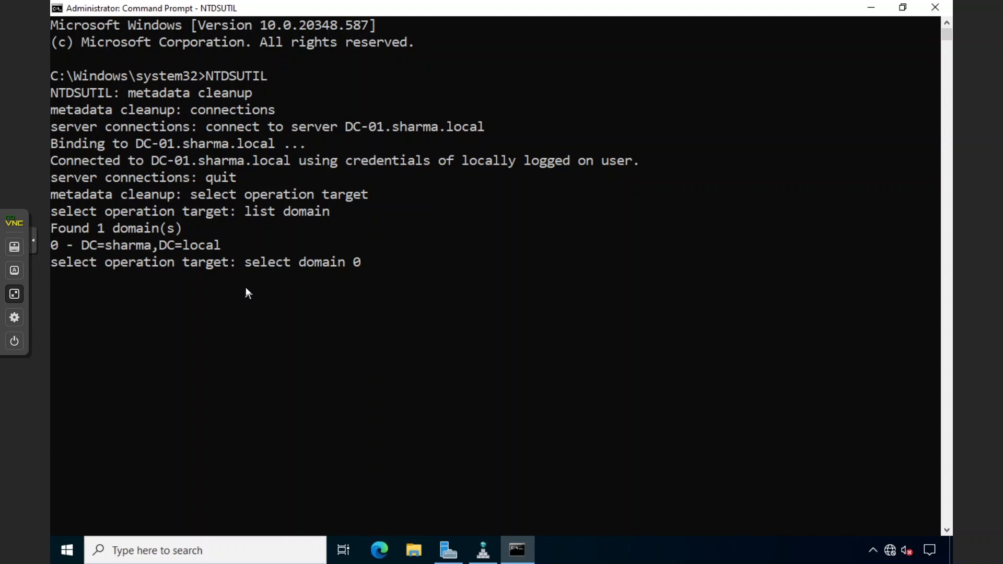
{"action": "key", "text": "Return"}
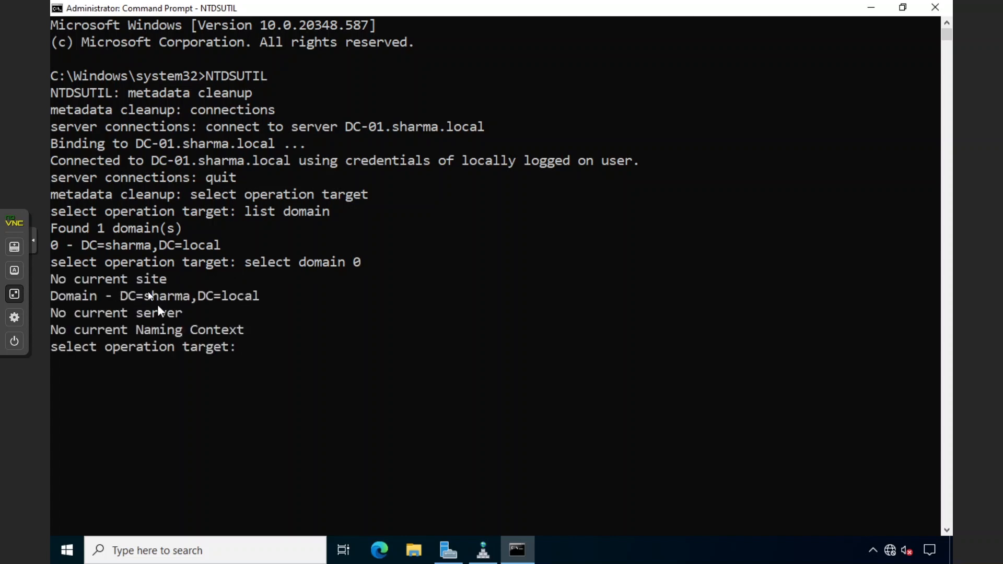
{"action": "left_click_drag", "start_coordinate": [60, 301], "coordinate": [146, 293]}
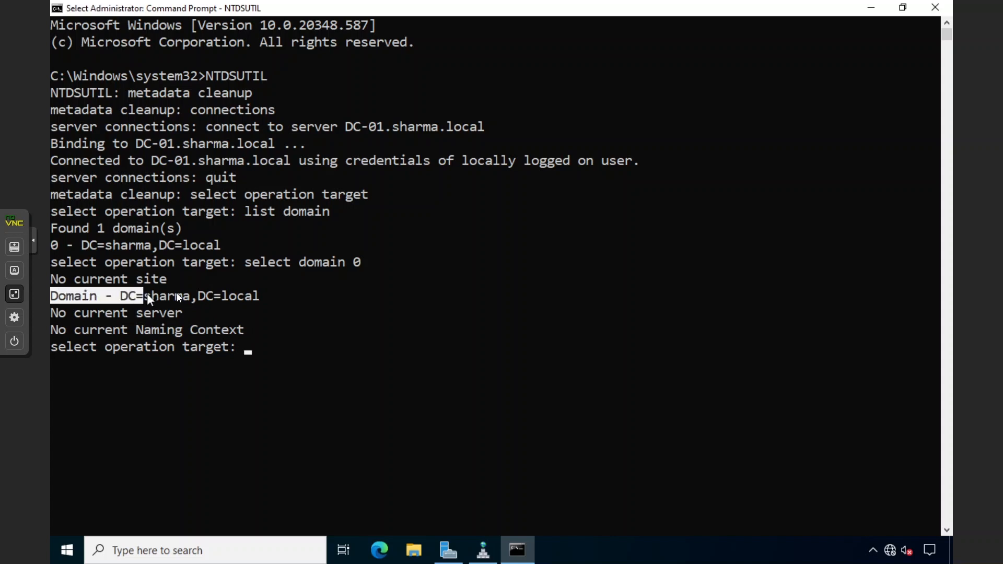
{"action": "left_click", "coordinate": [193, 296]}
{"action": "left_click_drag", "start_coordinate": [60, 283], "coordinate": [130, 280]}
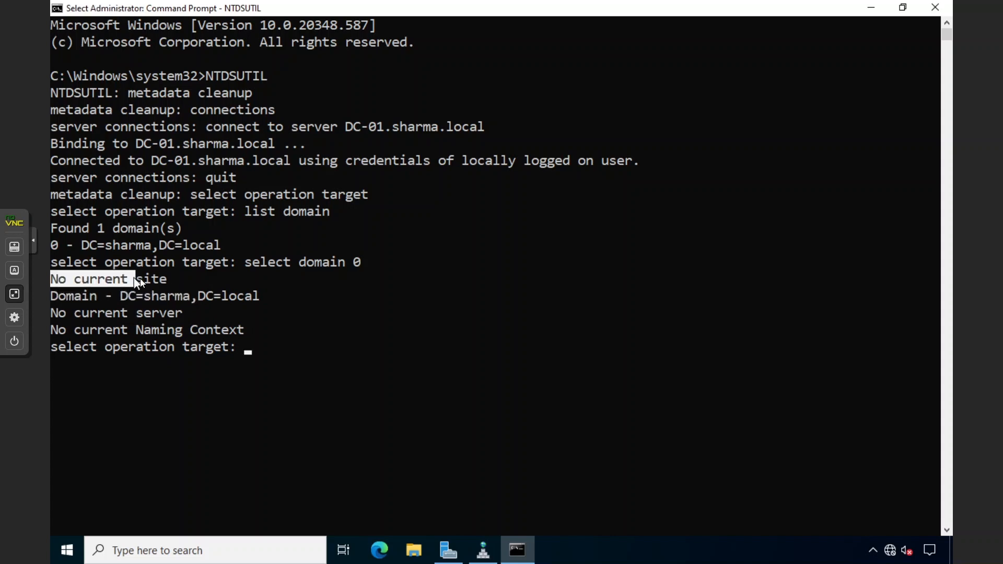
{"action": "left_click_drag", "start_coordinate": [61, 313], "coordinate": [128, 315]}
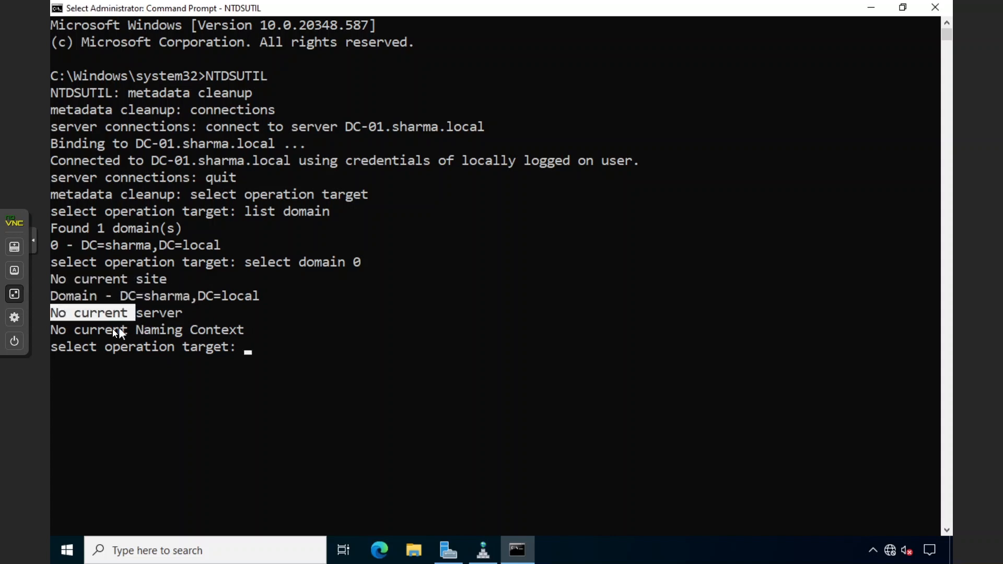
{"action": "left_click", "coordinate": [259, 335]}
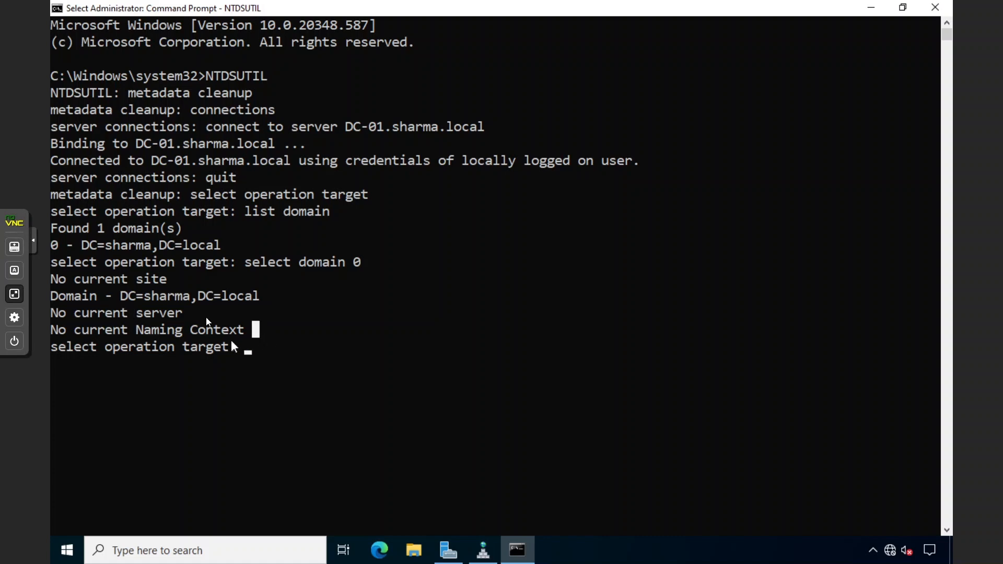
List the domain's sites and select site 0, Default-First-Site-Name
{"action": "key", "text": "Escape"}
{"action": "type", "text": "lis"}
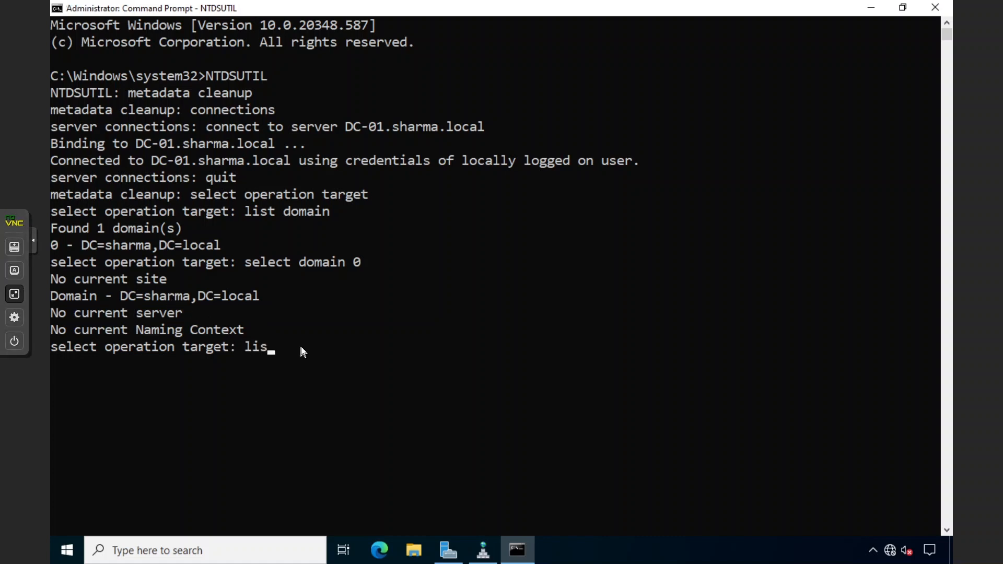
{"action": "type", "text": "t sites"}
{"action": "key", "text": "Return"}
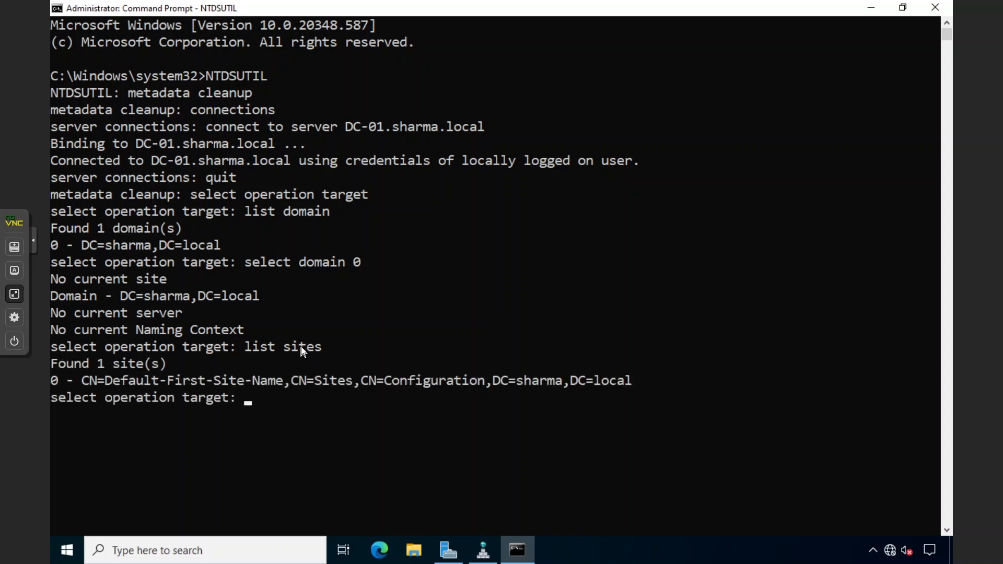
{"action": "left_click", "coordinate": [308, 396]}
{"action": "type", "text": "select site 0"}
{"action": "key", "text": "Return"}
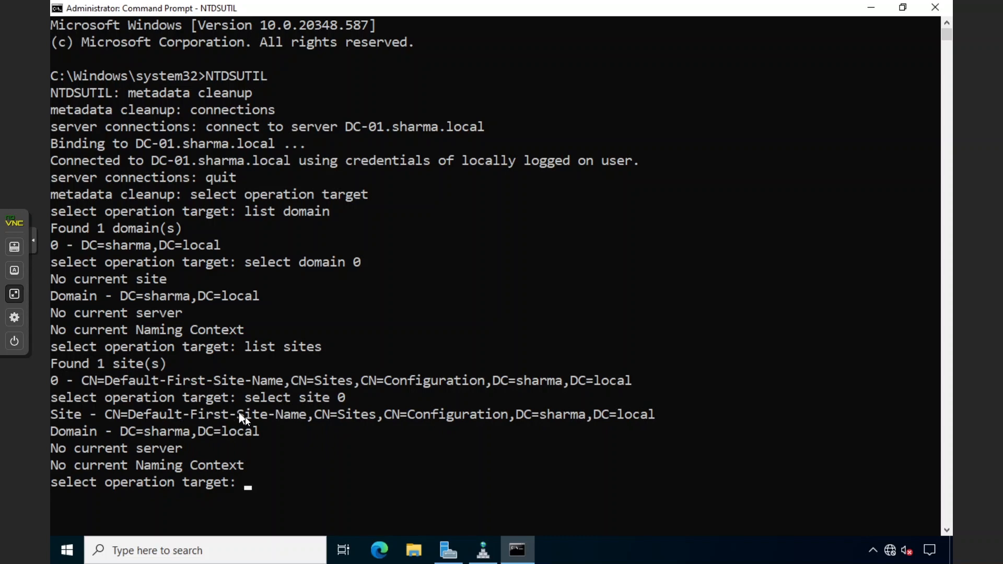
List the servers in the site and highlight the single entry, DC-01
{"action": "left_click", "coordinate": [219, 425]}
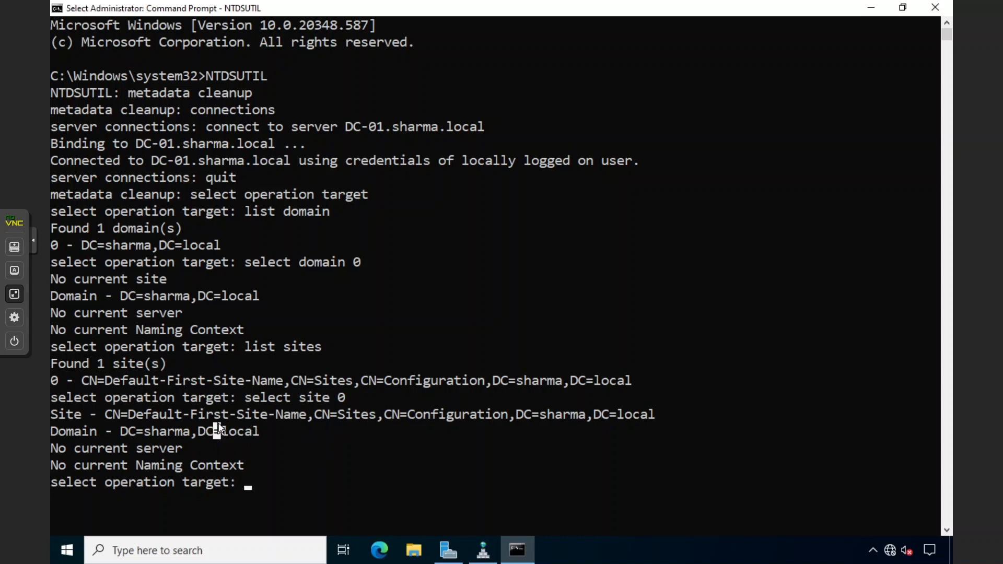
{"action": "type", "text": "list site"}
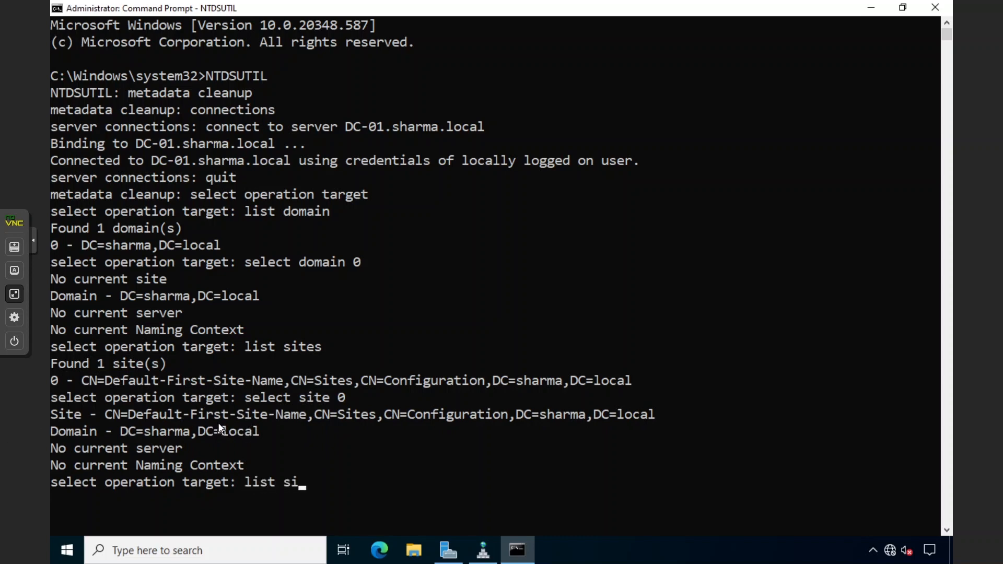
{"action": "key", "text": "BackSpace"}
{"action": "key", "text": "BackSpace"}
{"action": "key", "text": "BackSpace"}
{"action": "key", "text": "BackSpace"}
{"action": "key", "text": "BackSpace"}
{"action": "type", "text": "servers in site"}
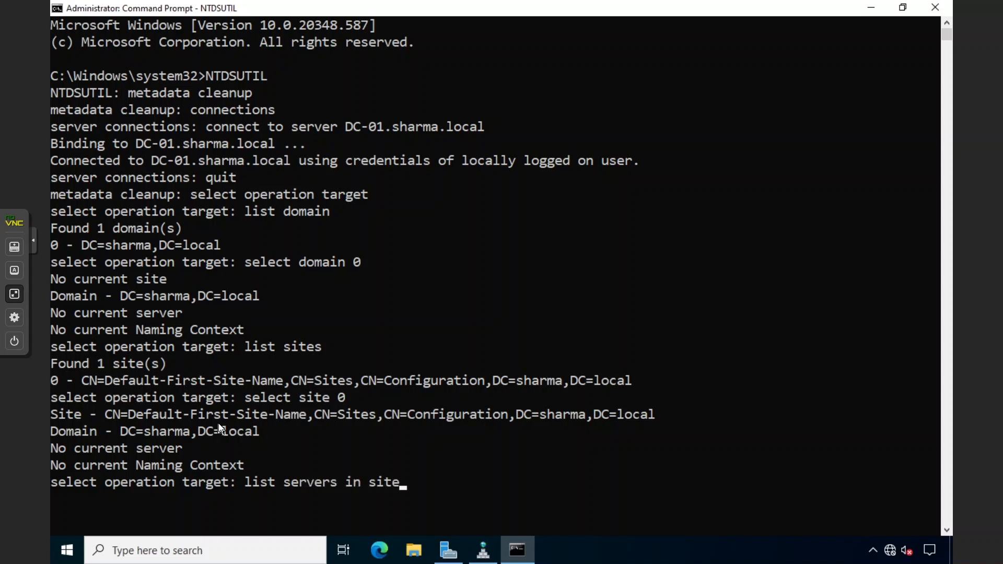
{"action": "key", "text": "Return"}
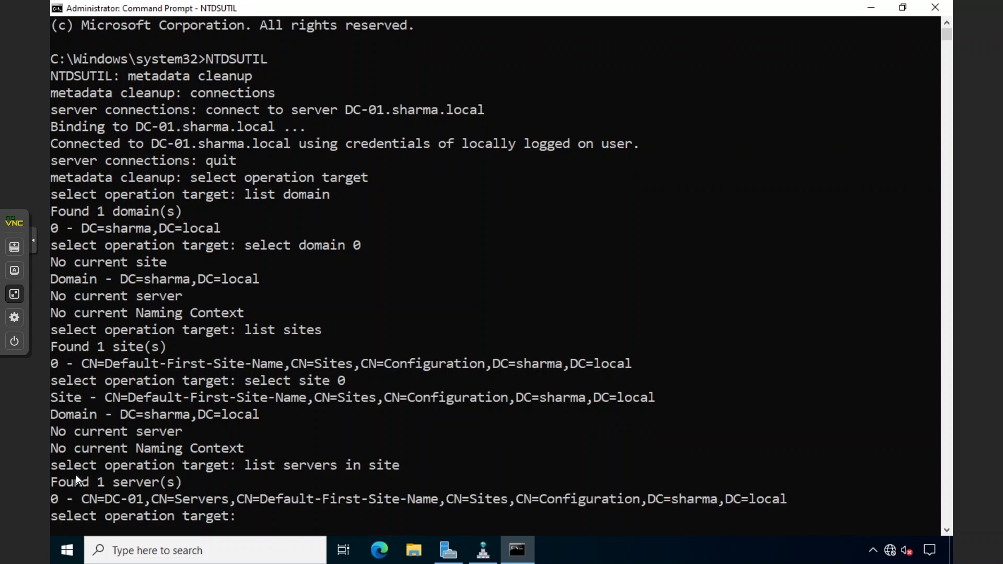
{"action": "left_click_drag", "start_coordinate": [52, 499], "coordinate": [155, 500]}
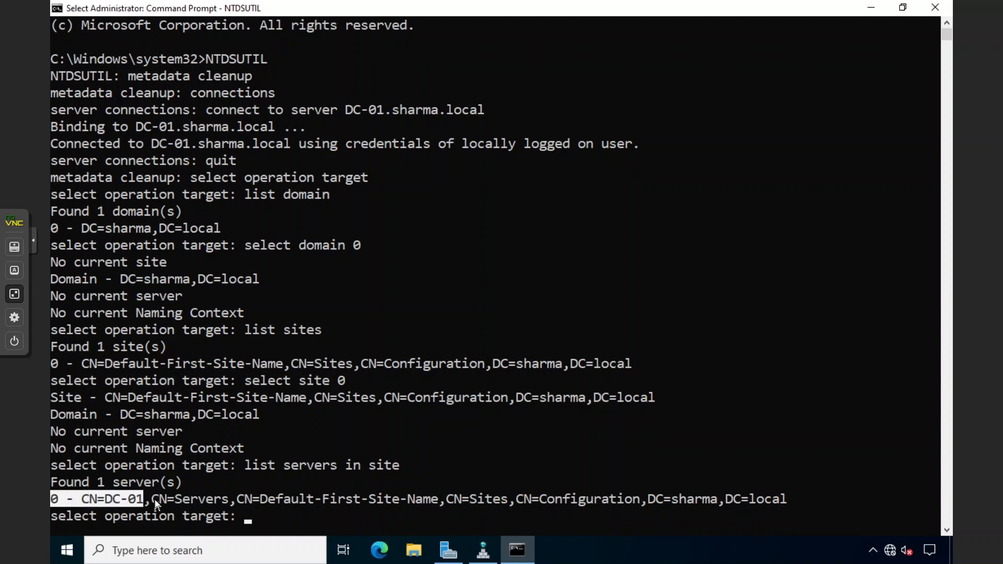
{"action": "left_click", "coordinate": [155, 499]}
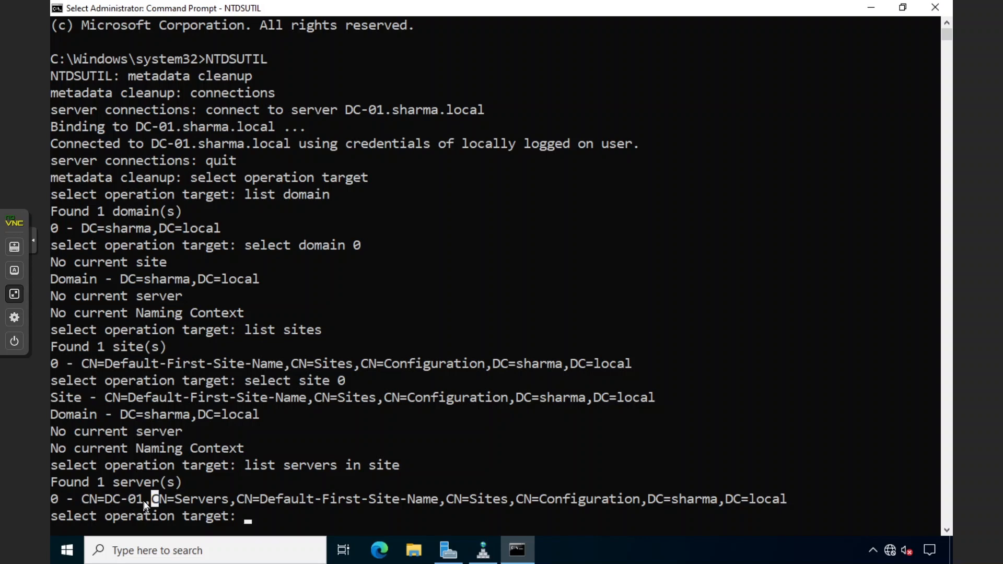
{"action": "left_click", "coordinate": [86, 500]}
{"action": "left_click_drag", "start_coordinate": [85, 499], "coordinate": [142, 499]}
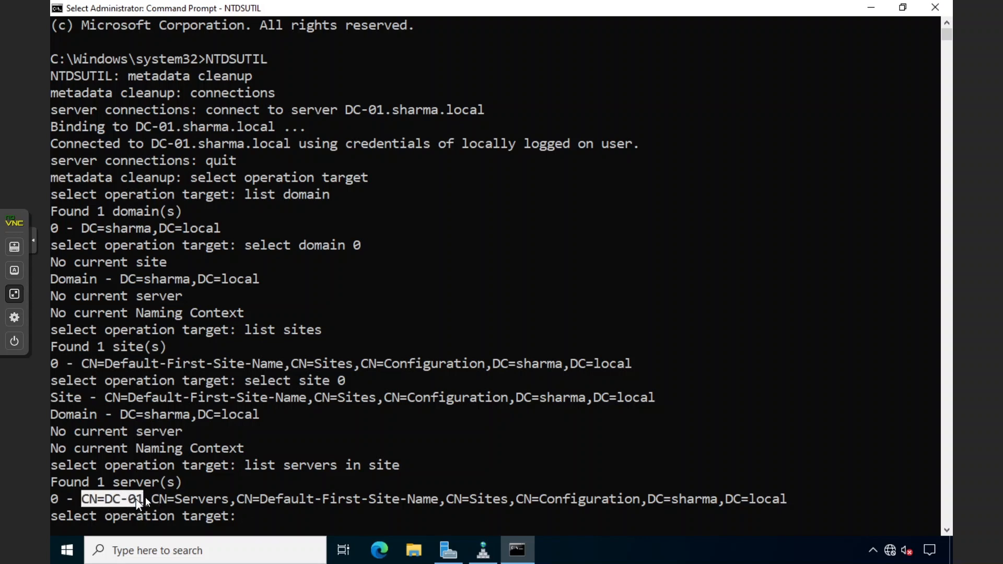
{"action": "left_click", "coordinate": [132, 500]}
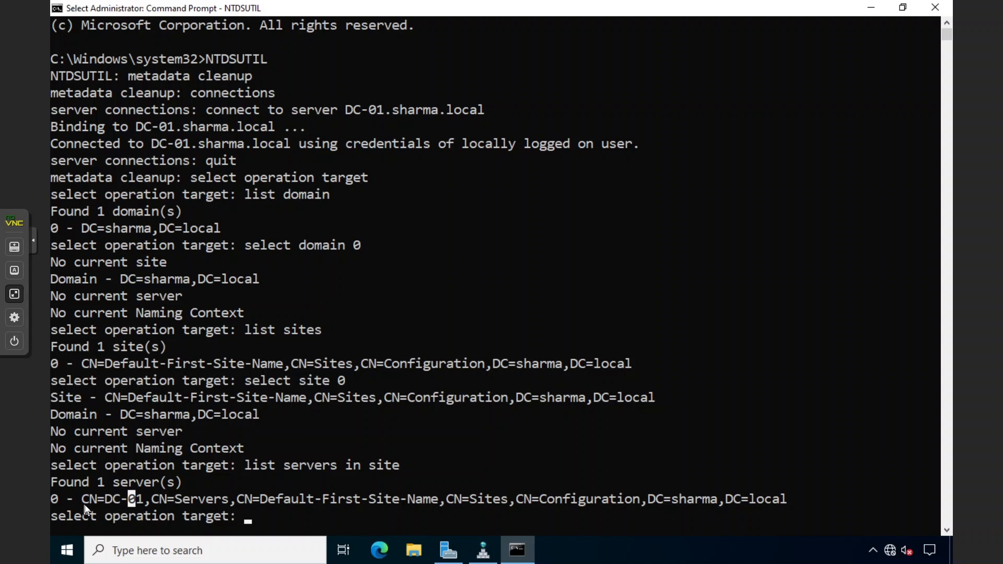
{"action": "left_click_drag", "start_coordinate": [85, 500], "coordinate": [105, 500]}
Select server 0 (DC-01) as the operation target
{"action": "left_click", "coordinate": [156, 500]}
{"action": "left_click_drag", "start_coordinate": [92, 500], "coordinate": [144, 500]}
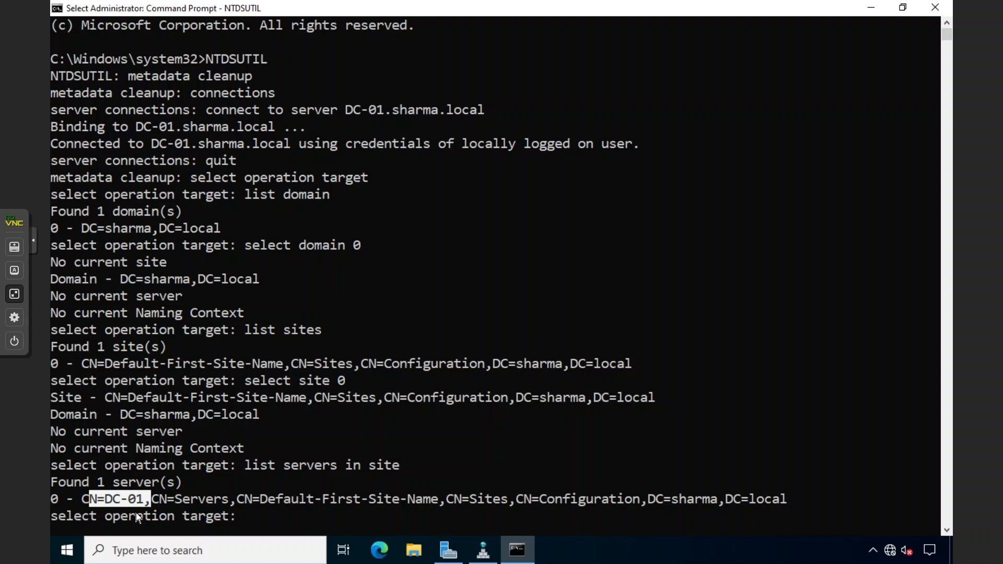
{"action": "left_click", "coordinate": [233, 499]}
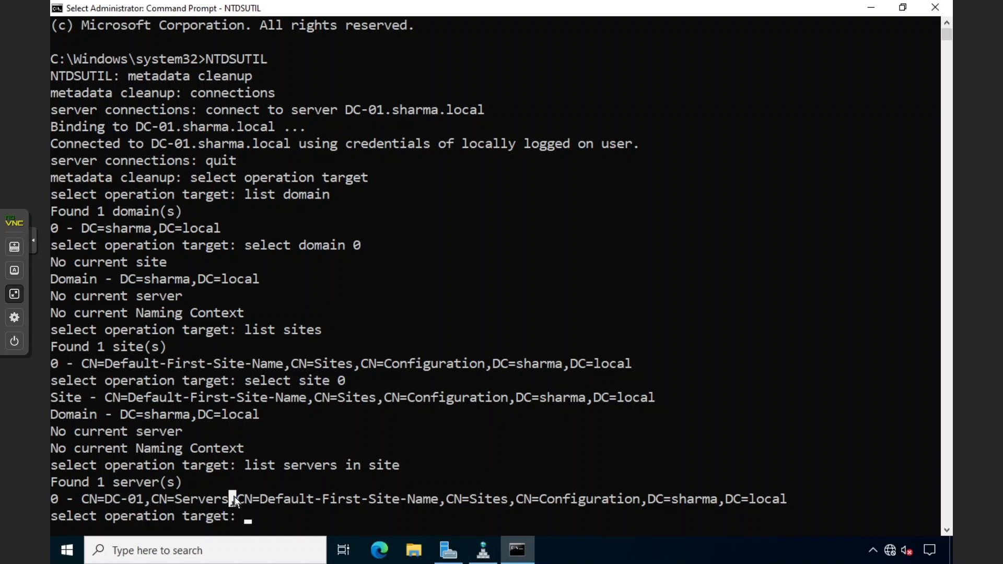
{"action": "key", "text": "Escape"}
{"action": "type", "text": "select"}
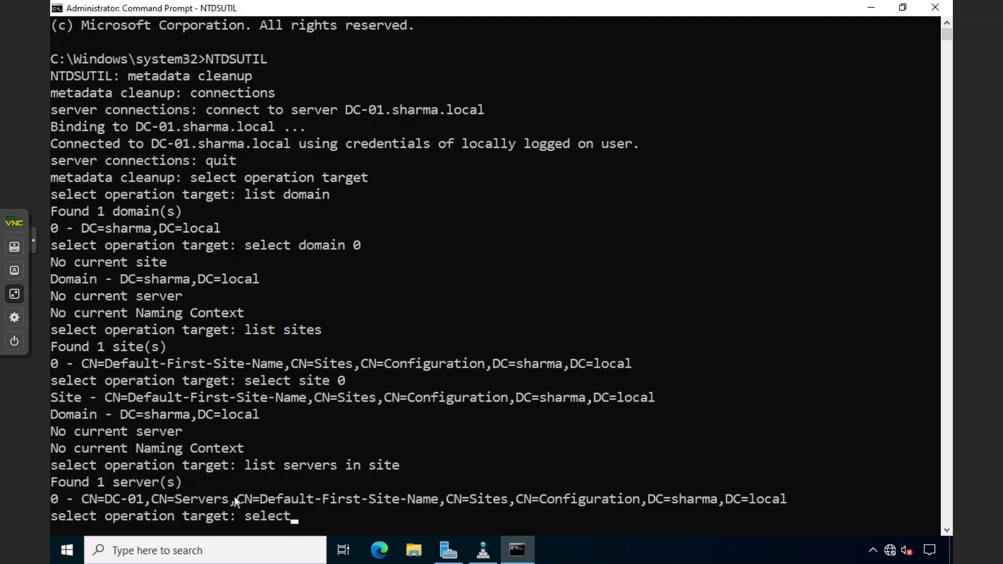
{"action": "type", "text": " server 0"}
{"action": "left_click", "coordinate": [54, 499]}
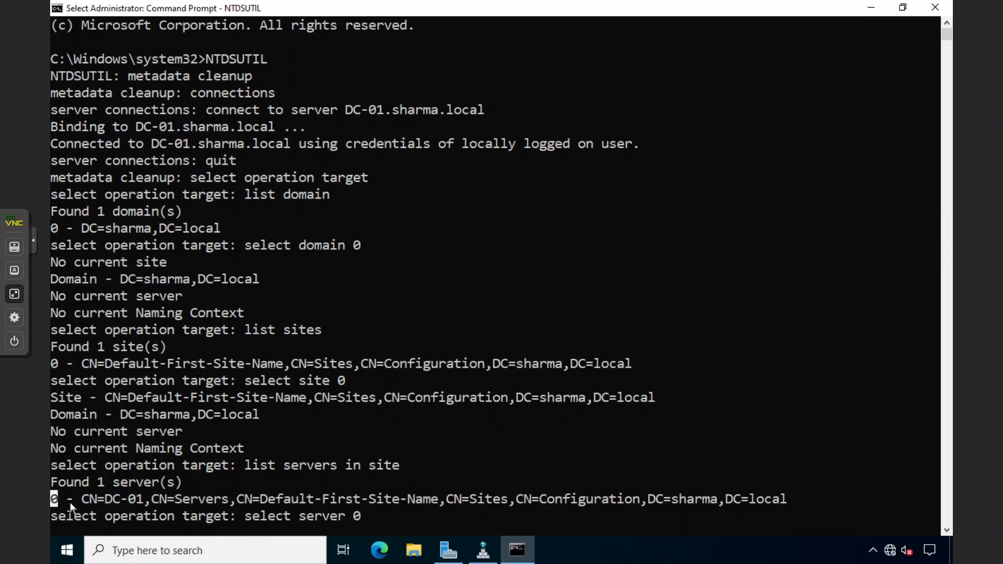
{"action": "left_click", "coordinate": [358, 512]}
{"action": "key", "text": "Return"}
{"action": "key", "text": "Return"}
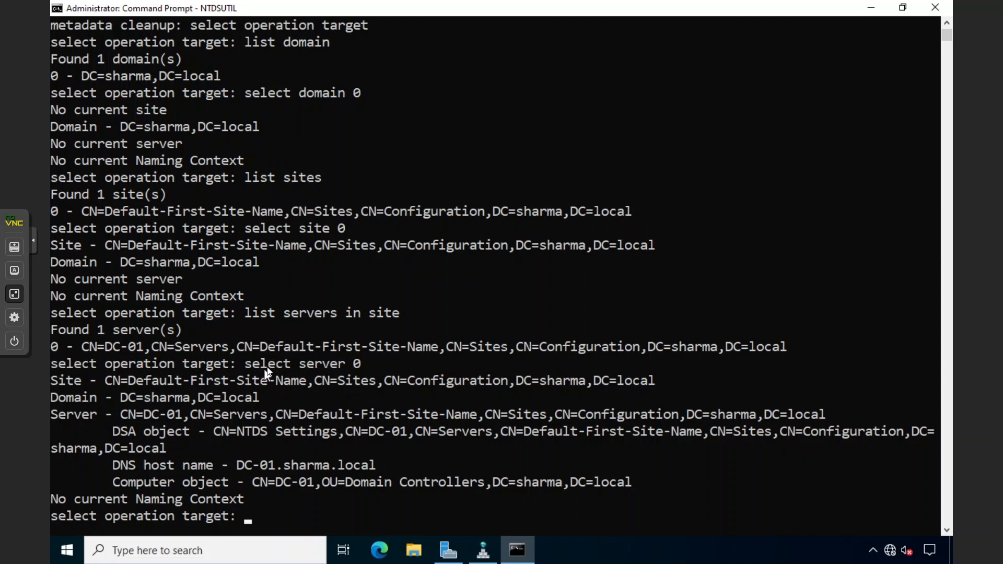
Highlight the selected site, domain and CN=DC-01 server lines to review the target
{"action": "left_click_drag", "start_coordinate": [69, 379], "coordinate": [132, 381]}
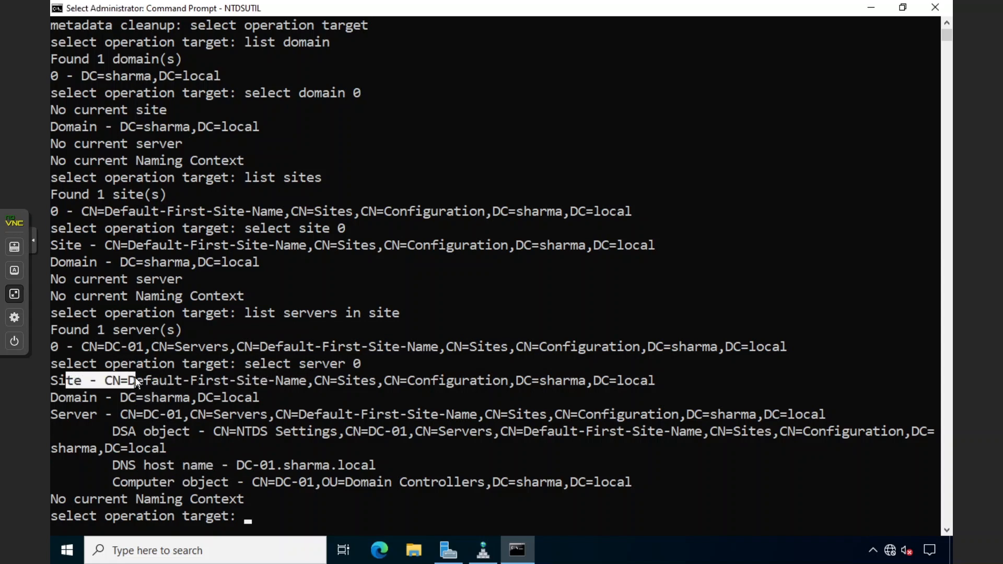
{"action": "left_click", "coordinate": [53, 380]}
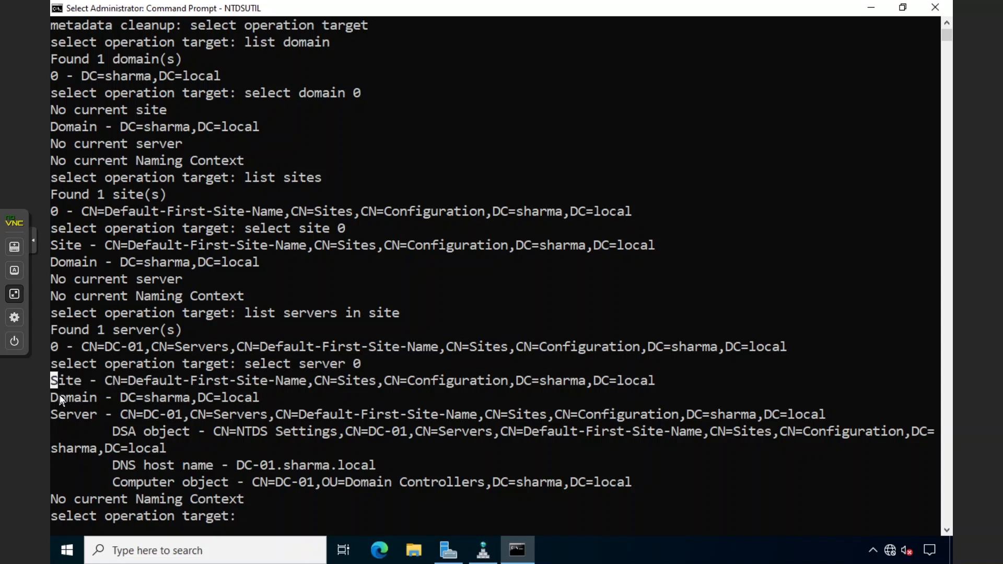
{"action": "left_click", "coordinate": [60, 399]}
{"action": "left_click_drag", "start_coordinate": [56, 415], "coordinate": [177, 415]}
{"action": "left_click", "coordinate": [139, 414]}
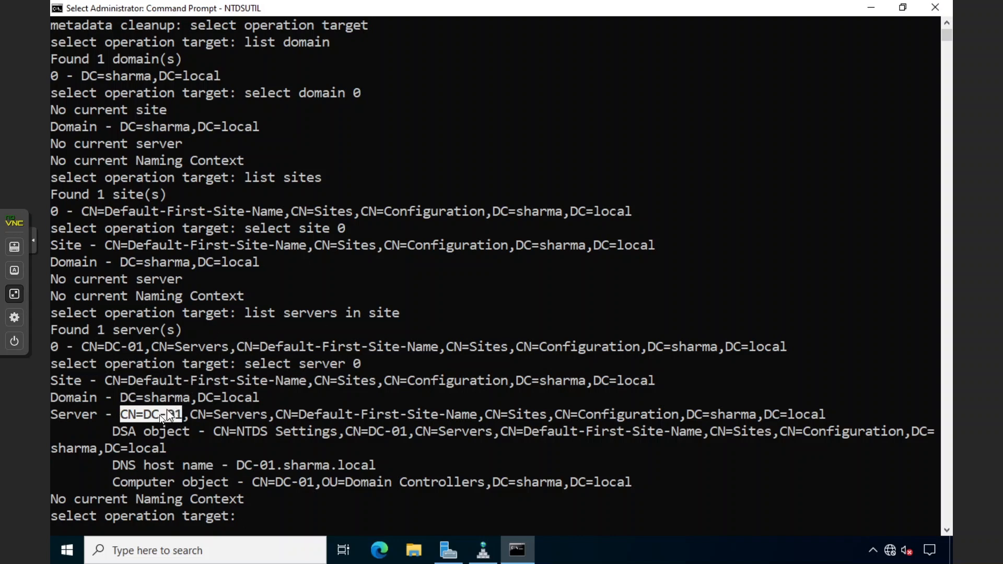
{"action": "left_click_drag", "start_coordinate": [57, 347], "coordinate": [145, 349]}
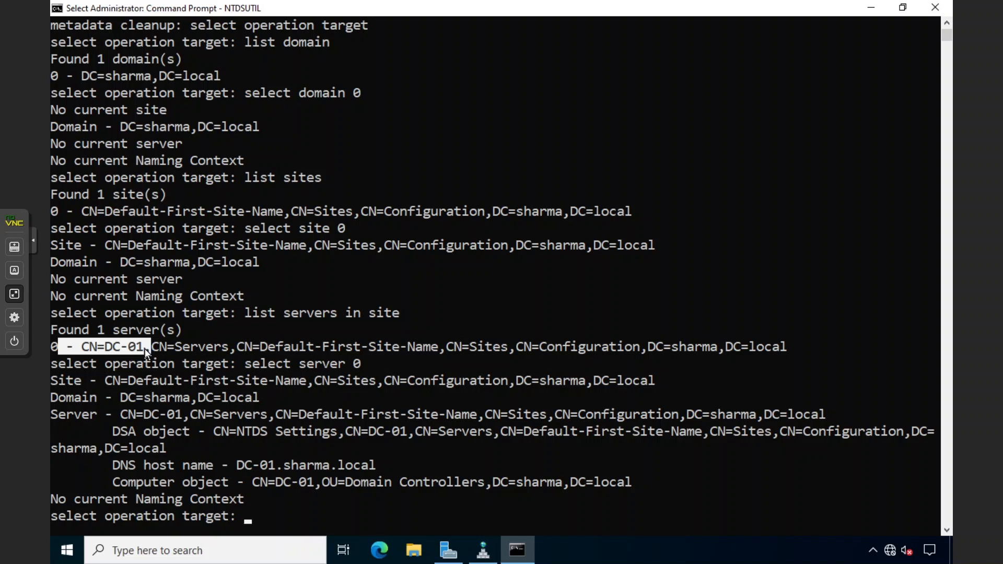
{"action": "left_click", "coordinate": [145, 349]}
{"action": "left_click_drag", "start_coordinate": [78, 345], "coordinate": [148, 345]}
{"action": "left_click", "coordinate": [148, 346]}
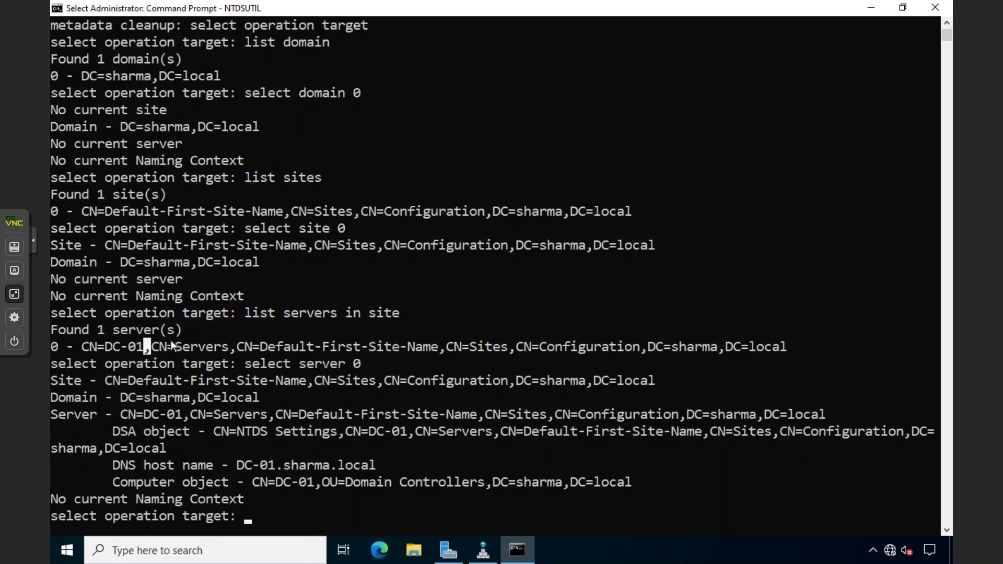
{"action": "left_click", "coordinate": [138, 344]}
{"action": "left_click_drag", "start_coordinate": [83, 346], "coordinate": [152, 347]}
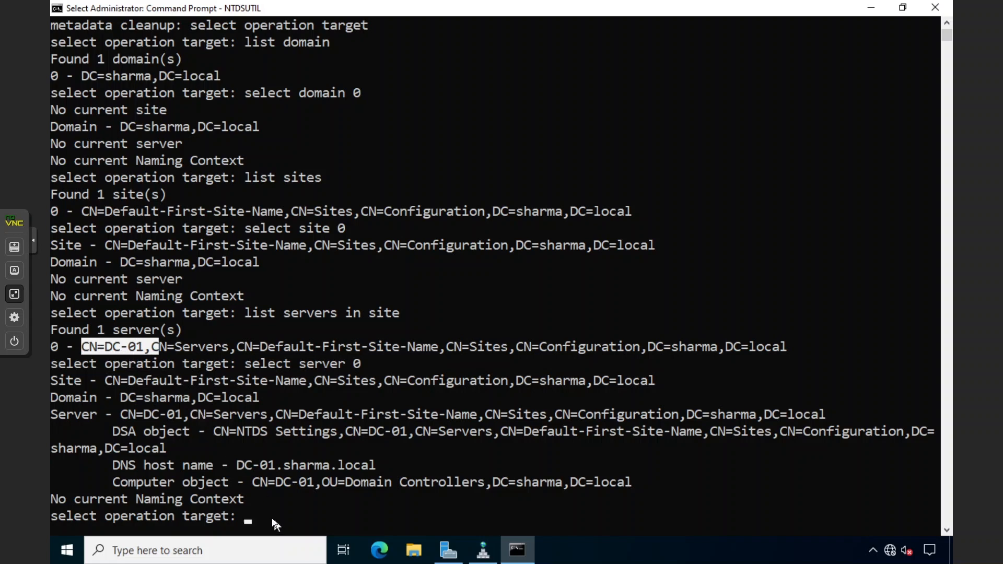
{"action": "left_click", "coordinate": [231, 515]}
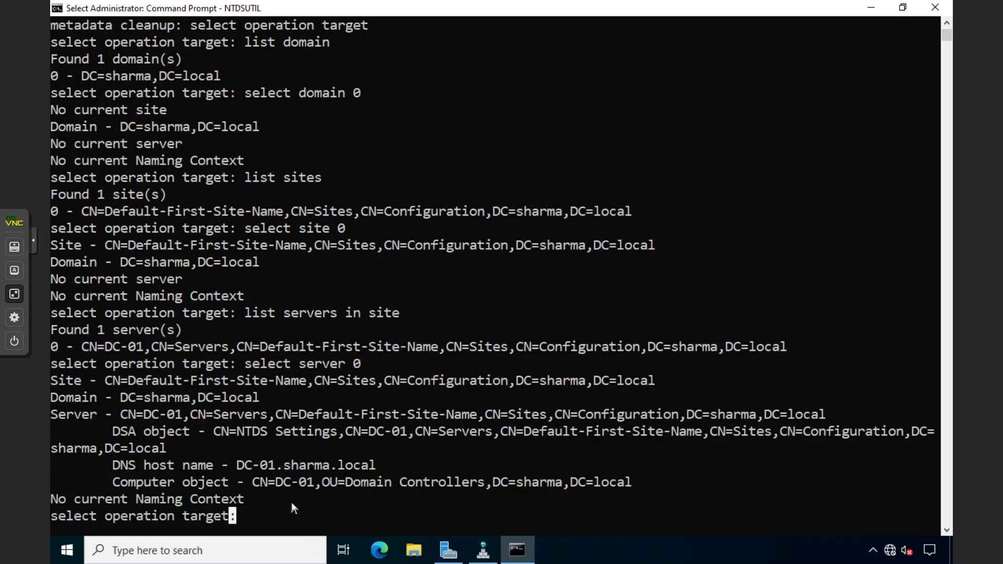
Abandon 'remove selected server', quit NTDSUTIL at every level, and clear the screen with cls
{"action": "key", "text": "Escape"}
{"action": "type", "text": "remov"}
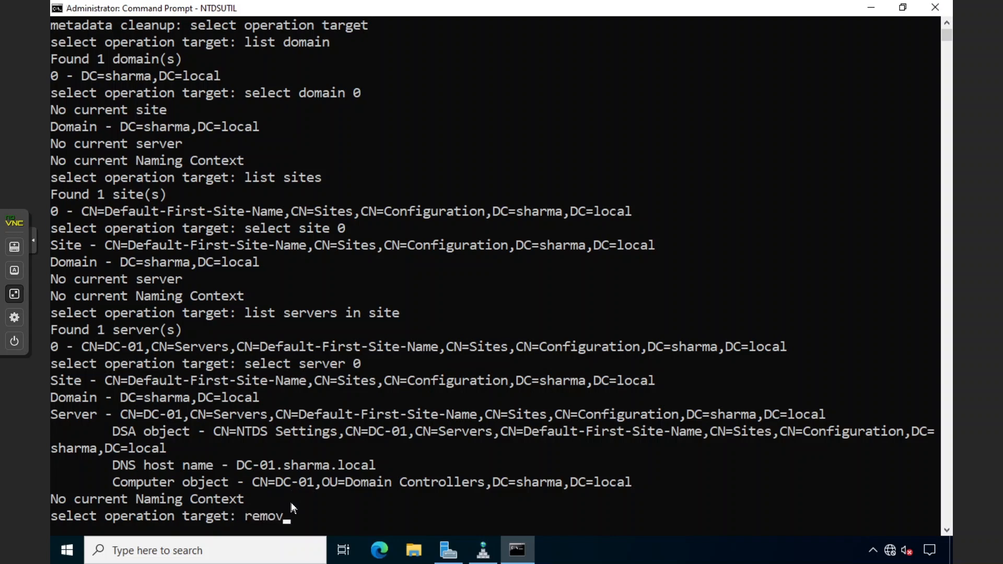
{"action": "type", "text": "e selected server"}
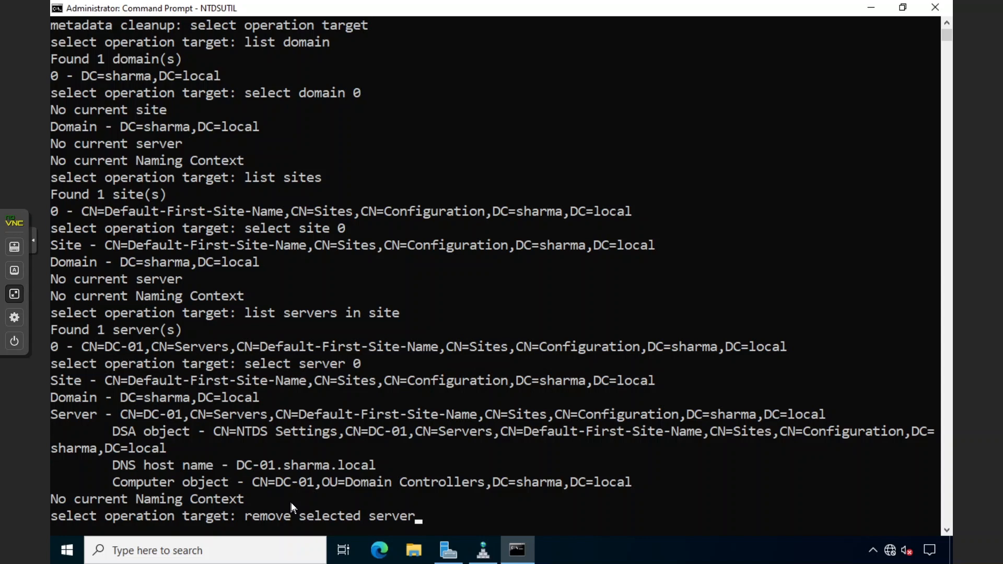
{"action": "key", "text": "BackSpace"}
{"action": "key", "text": "BackSpace"}
{"action": "key", "text": "BackSpace"}
{"action": "key", "text": "BackSpace"}
{"action": "key", "text": "BackSpace"}
{"action": "key", "text": "BackSpace"}
{"action": "key", "text": "BackSpace"}
{"action": "key", "text": "BackSpace"}
{"action": "key", "text": "BackSpace"}
{"action": "key", "text": "BackSpace"}
{"action": "key", "text": "BackSpace"}
{"action": "key", "text": "BackSpace"}
{"action": "key", "text": "BackSpace"}
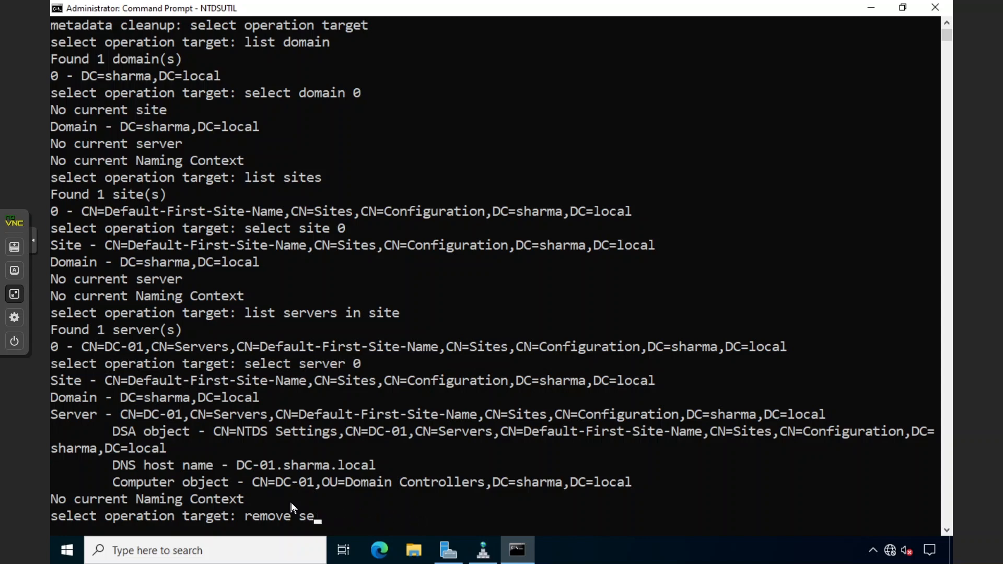
{"action": "key", "text": "BackSpace"}
{"action": "key", "text": "BackSpace"}
{"action": "key", "text": "BackSpace"}
{"action": "type", "text": "quit"}
{"action": "key", "text": "Return"}
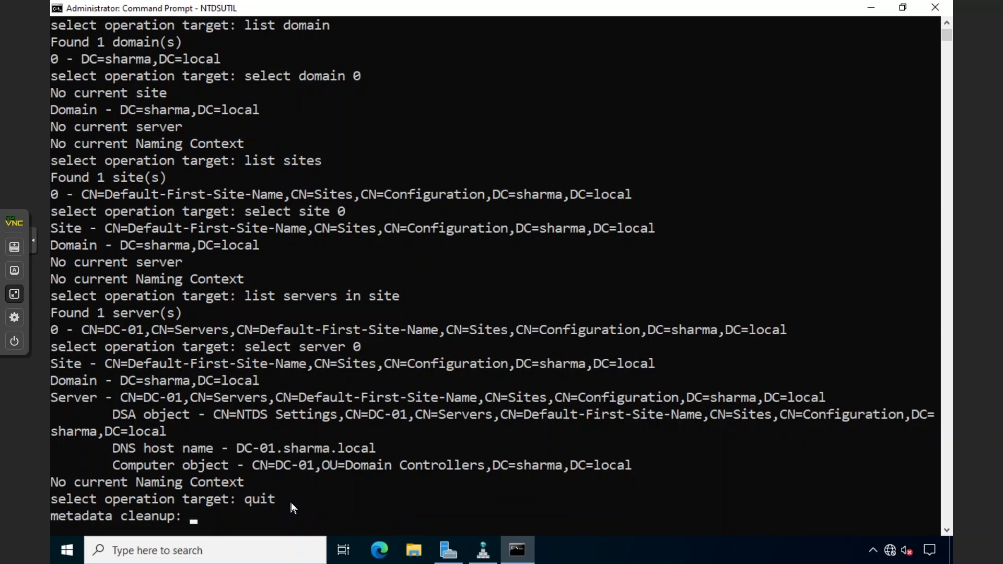
{"action": "type", "text": "quit"}
{"action": "key", "text": "Return"}
{"action": "type", "text": "quit"}
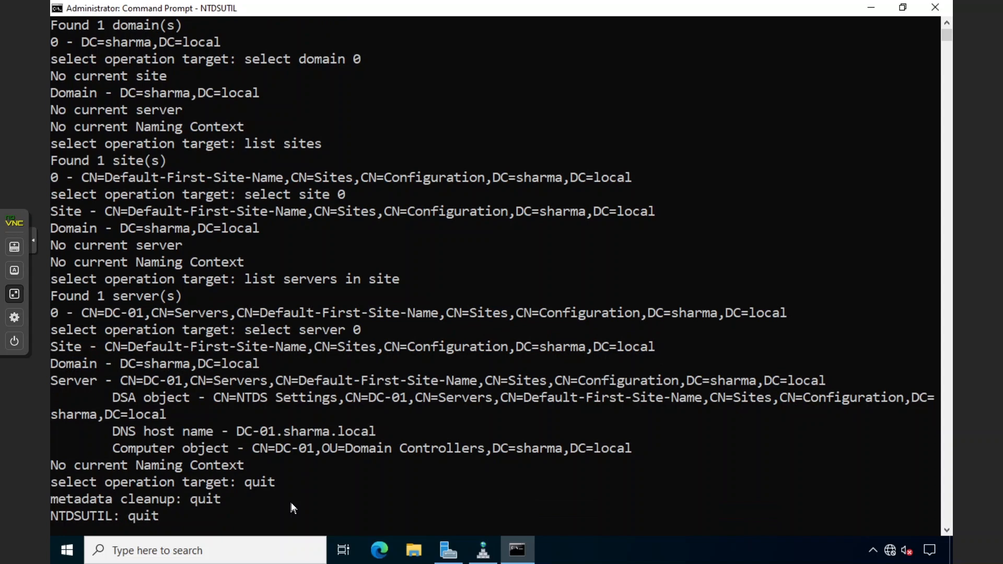
{"action": "key", "text": "Return"}
{"action": "type", "text": "cls"}
{"action": "key", "text": "Return"}
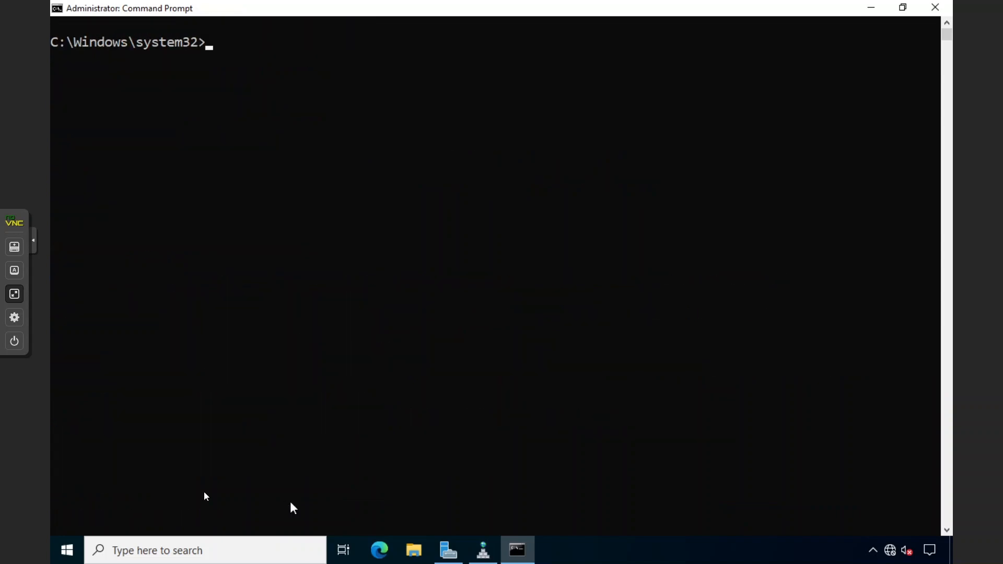
{"action": "left_click", "coordinate": [263, 363]}
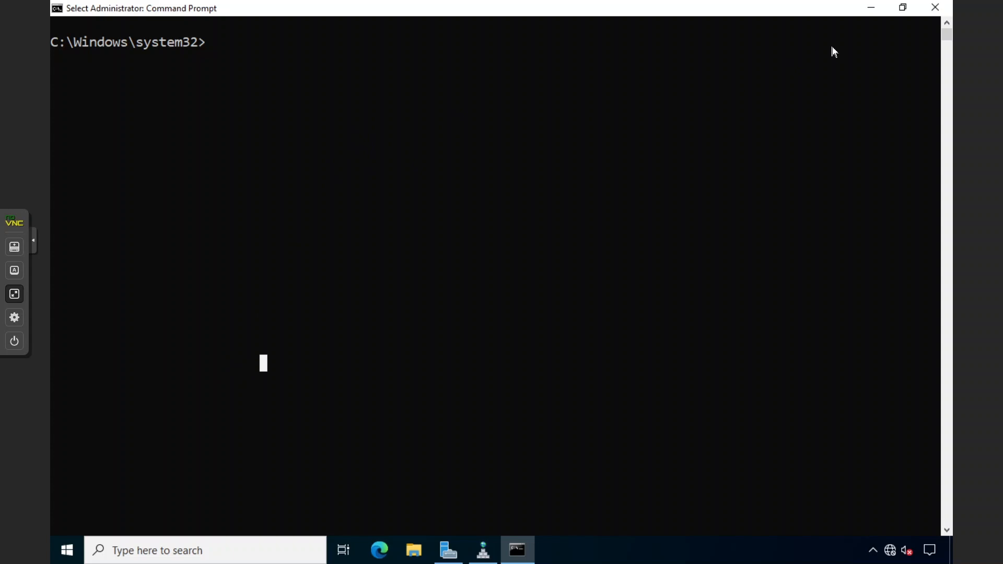
Close Command Prompt, launch AD Sites and Services, and inspect the DC-1 and DC-01 server objects
{"action": "left_click", "coordinate": [935, 7]}
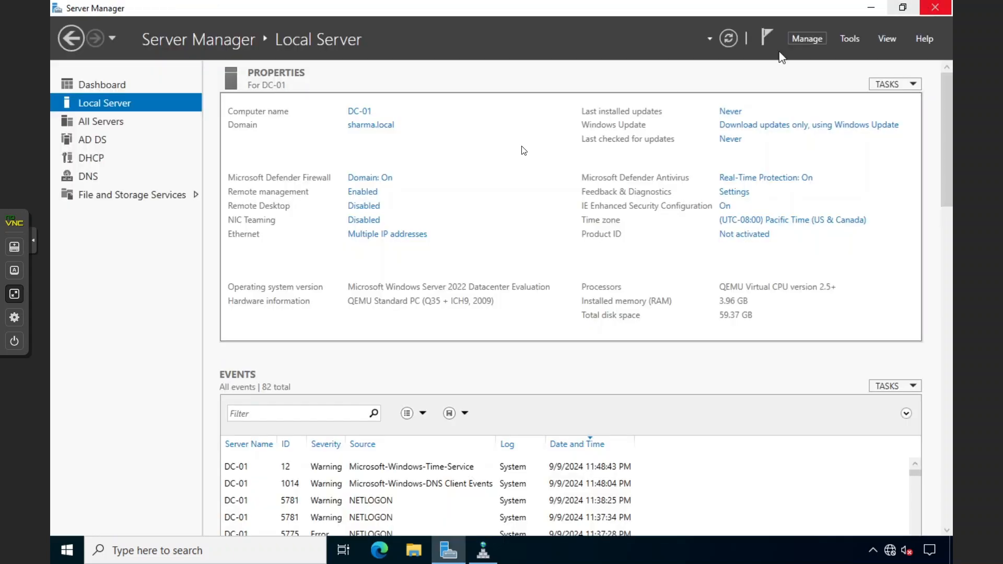
{"action": "left_click", "coordinate": [849, 38]}
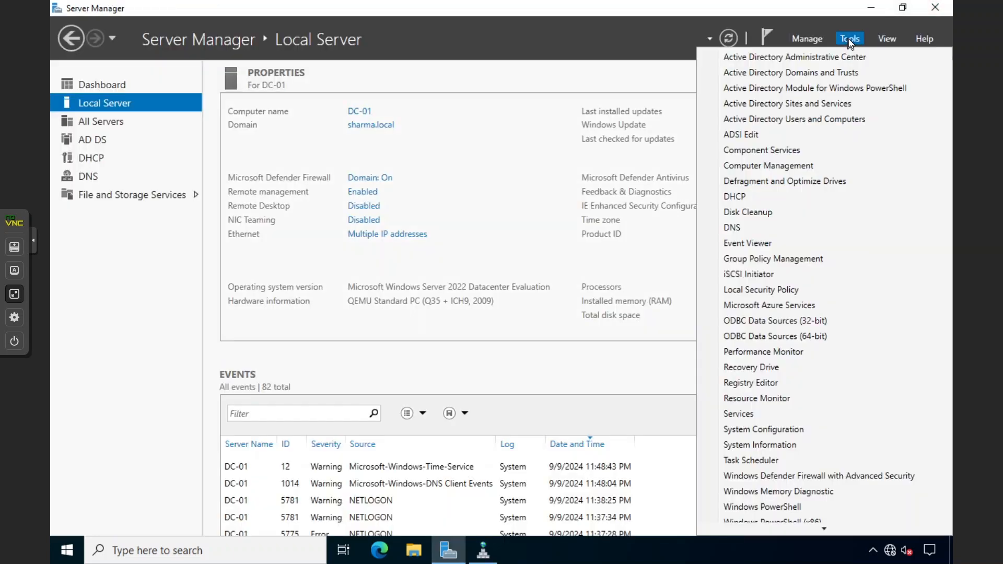
{"action": "left_click", "coordinate": [796, 105]}
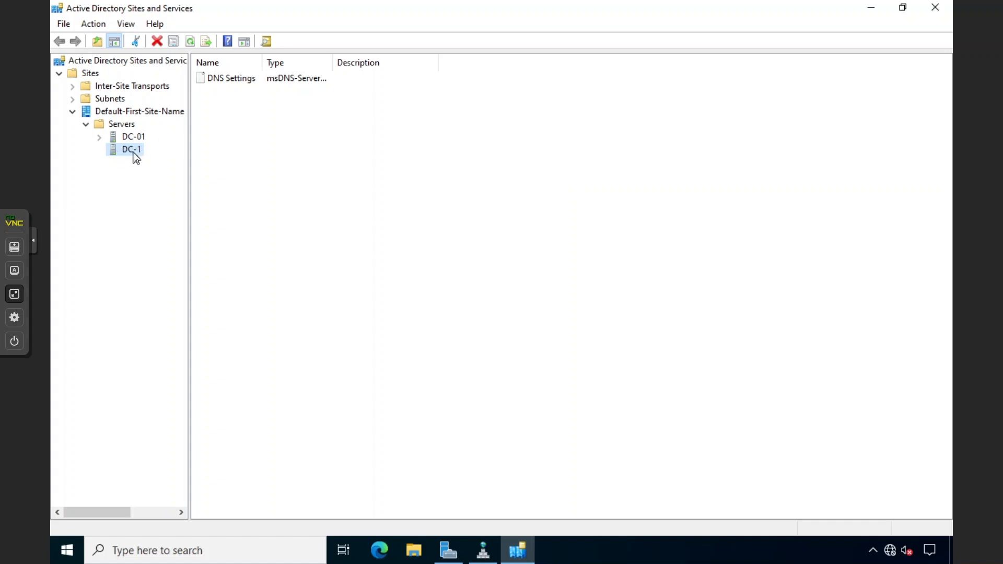
{"action": "left_click", "coordinate": [220, 79]}
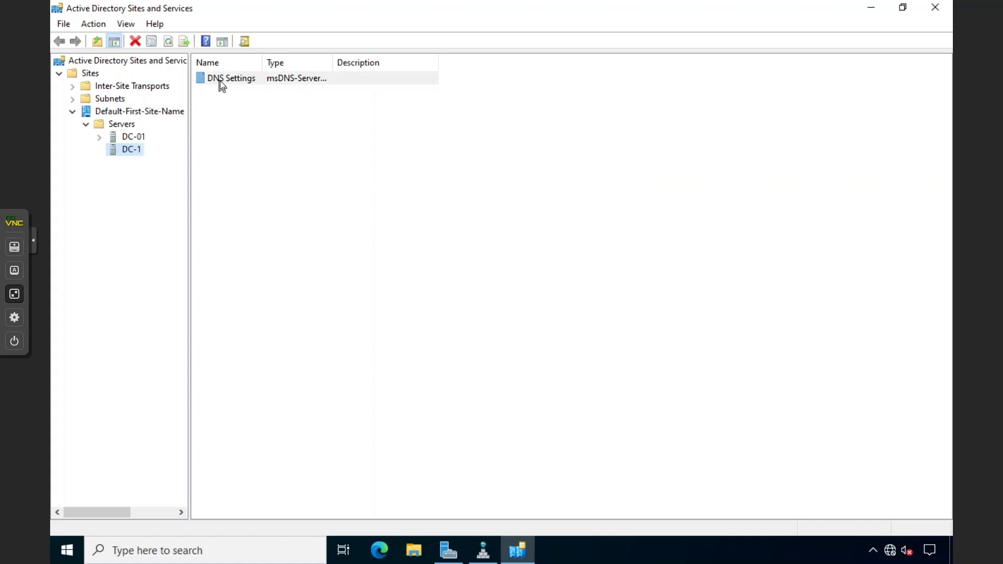
{"action": "left_click_drag", "start_coordinate": [260, 67], "coordinate": [298, 67]}
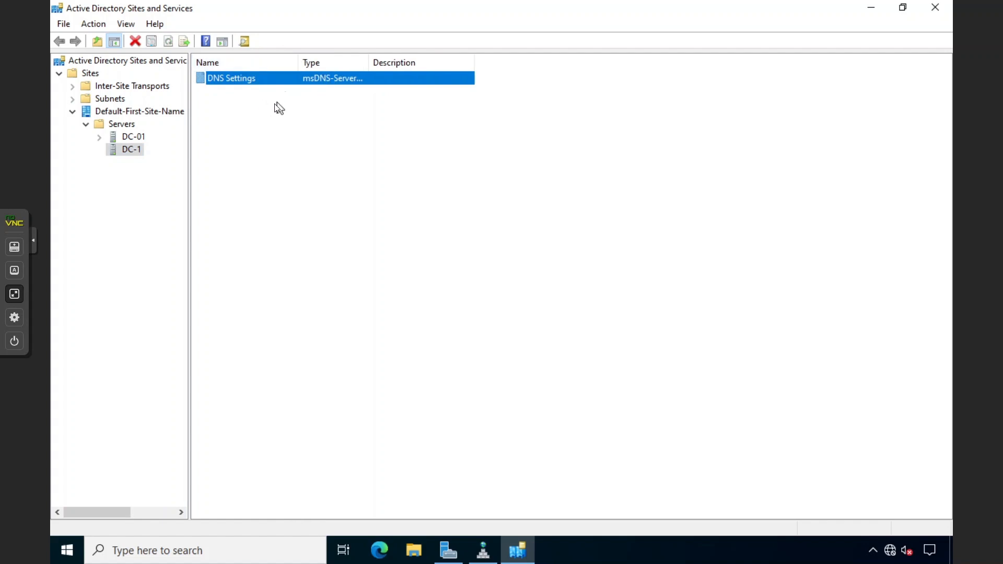
{"action": "left_click", "coordinate": [267, 97]}
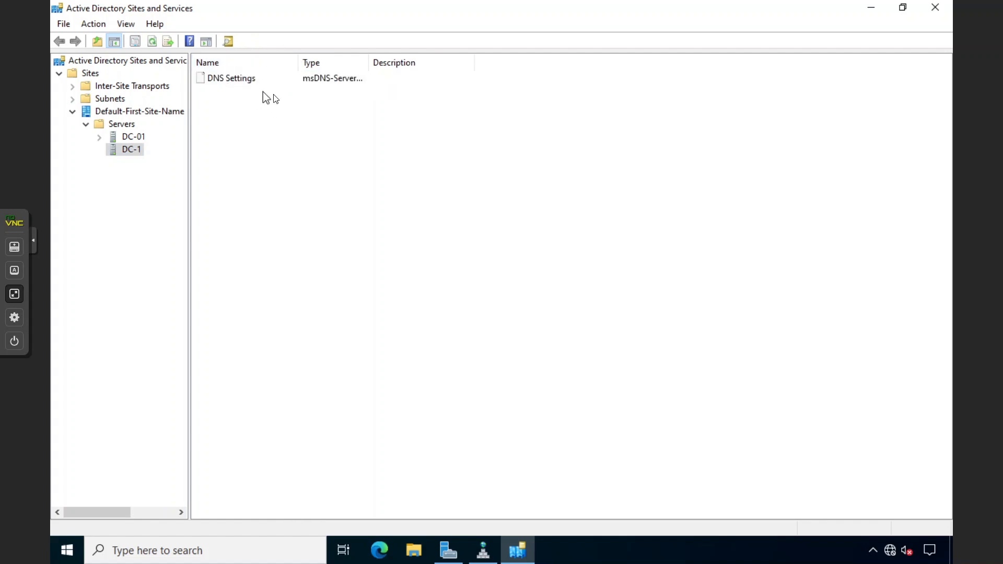
{"action": "left_click", "coordinate": [133, 137]}
{"action": "left_click", "coordinate": [230, 80]}
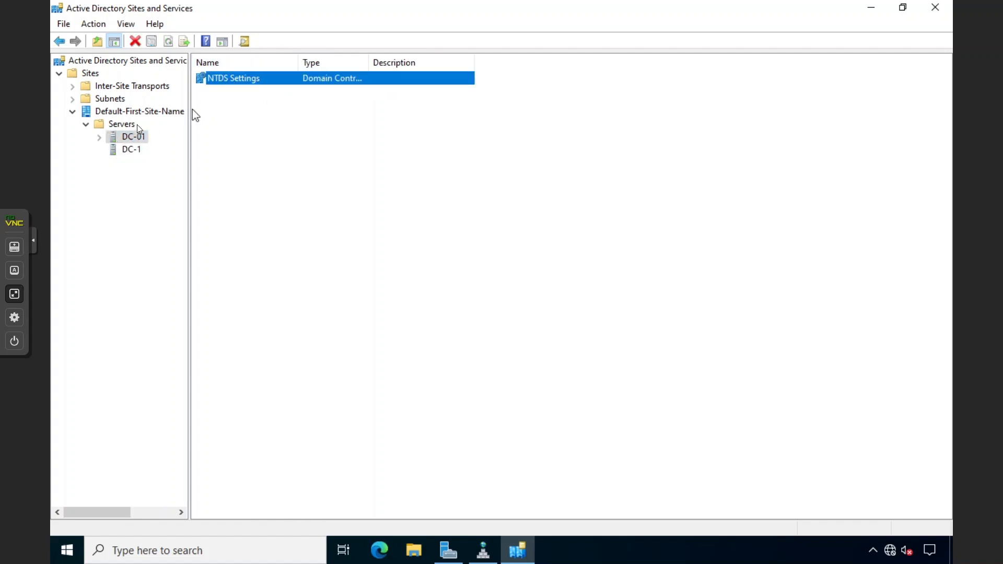
{"action": "left_click", "coordinate": [101, 138]}
{"action": "left_click", "coordinate": [126, 151]}
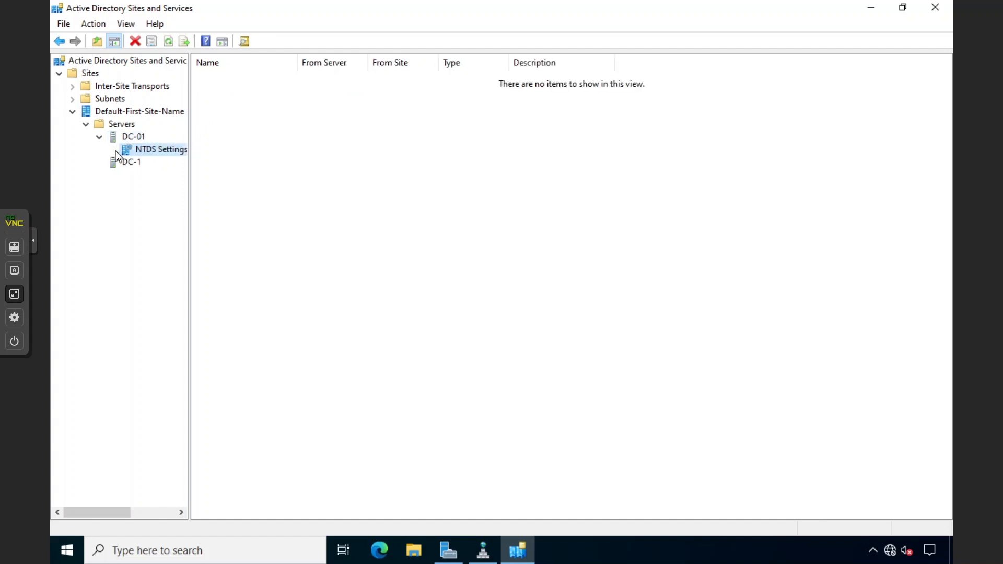
{"action": "left_click", "coordinate": [131, 163]}
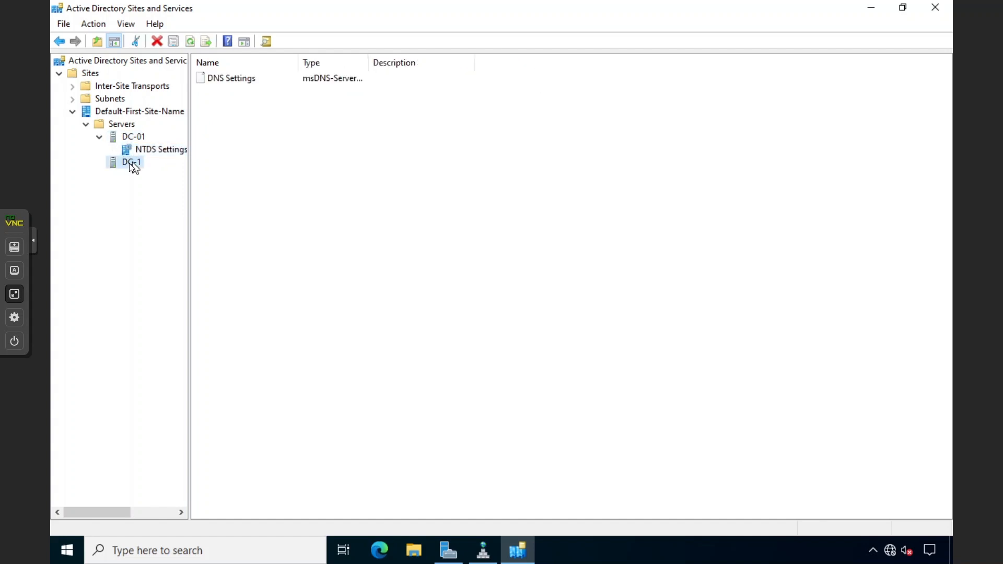
{"action": "left_click", "coordinate": [99, 136]}
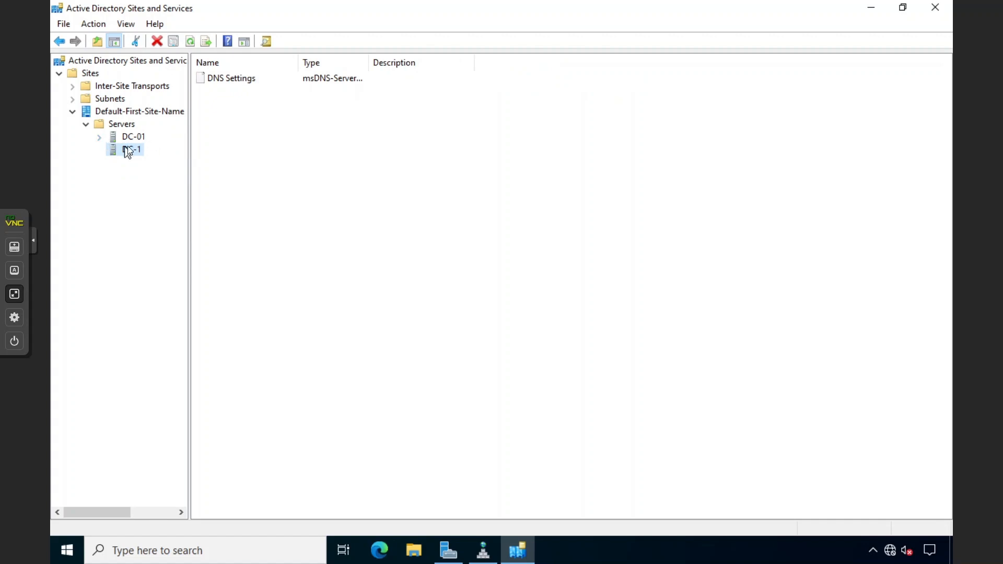
Delete the DC-1 server object, confirming with Use Delete Subtree server control ticked
{"action": "right_click", "coordinate": [131, 154]}
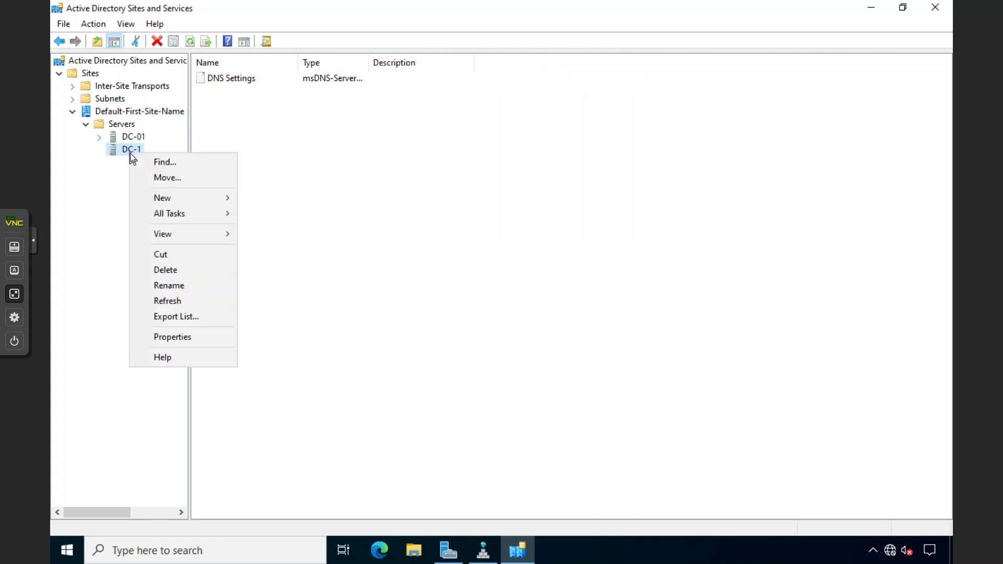
{"action": "left_click", "coordinate": [164, 270]}
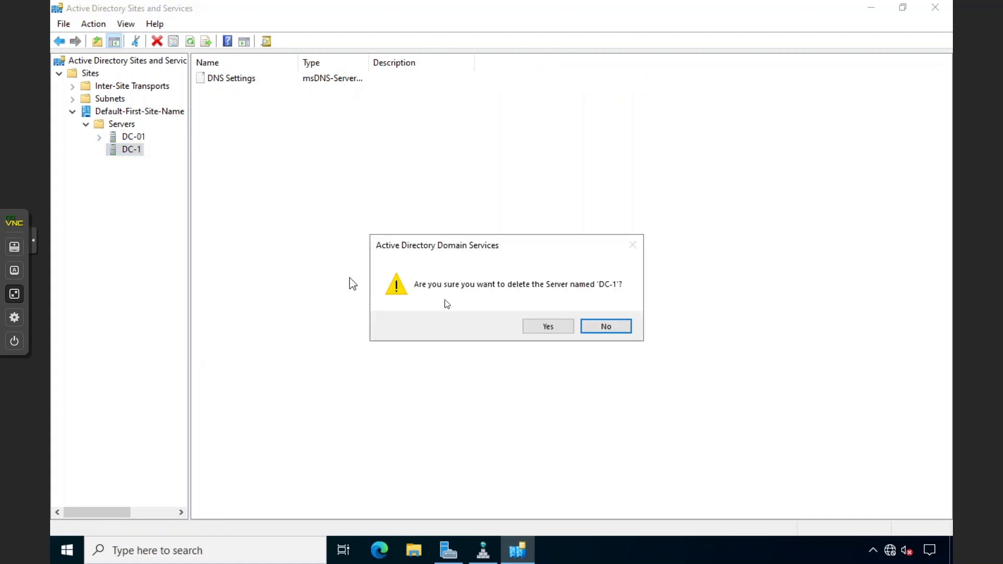
{"action": "left_click", "coordinate": [538, 328]}
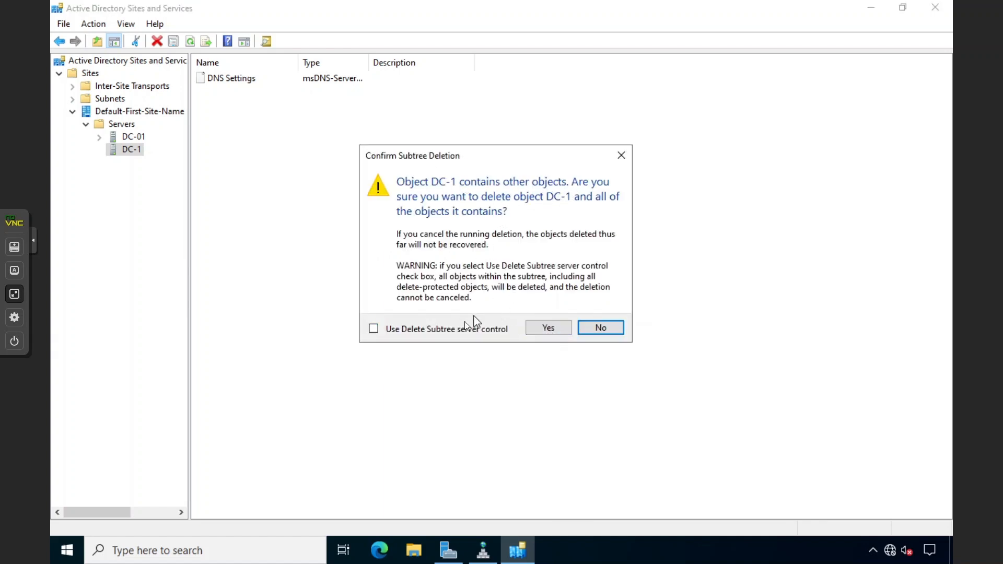
{"action": "left_click", "coordinate": [421, 329]}
{"action": "left_click", "coordinate": [560, 328]}
Check DC-01's remaining NTDS Settings, then close Sites and Services
{"action": "left_click", "coordinate": [134, 136]}
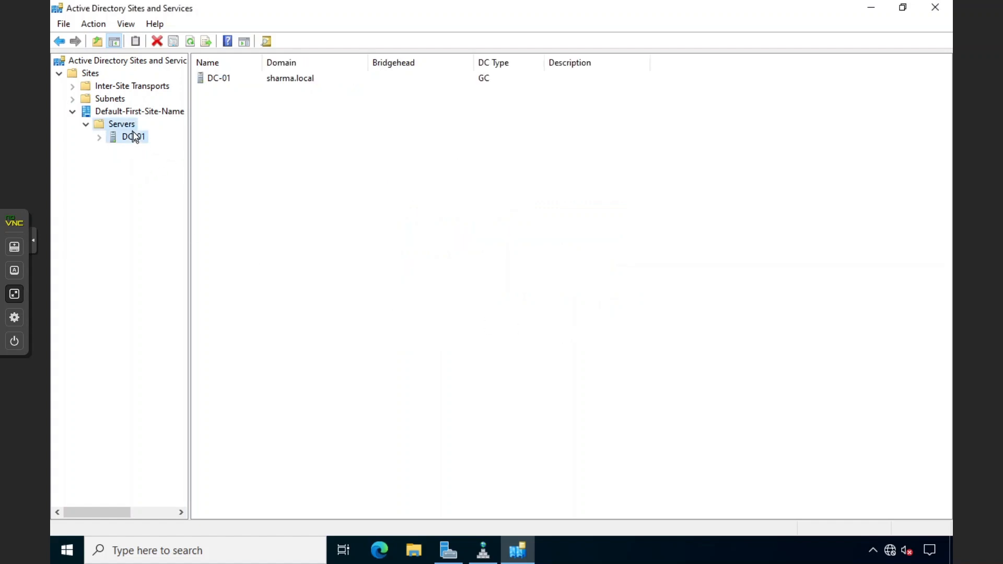
{"action": "left_click", "coordinate": [99, 137]}
{"action": "left_click", "coordinate": [134, 151]}
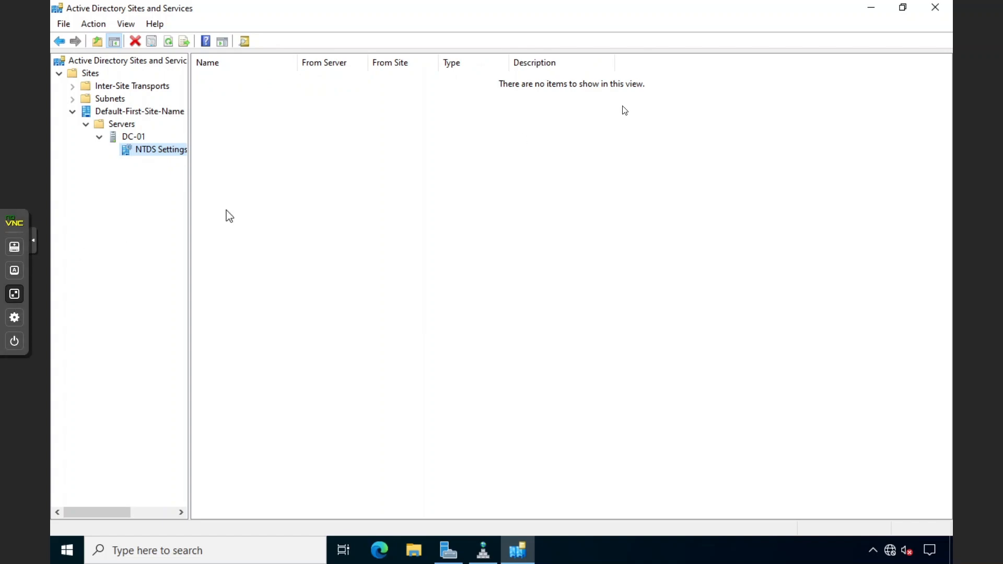
{"action": "left_click", "coordinate": [935, 7]}
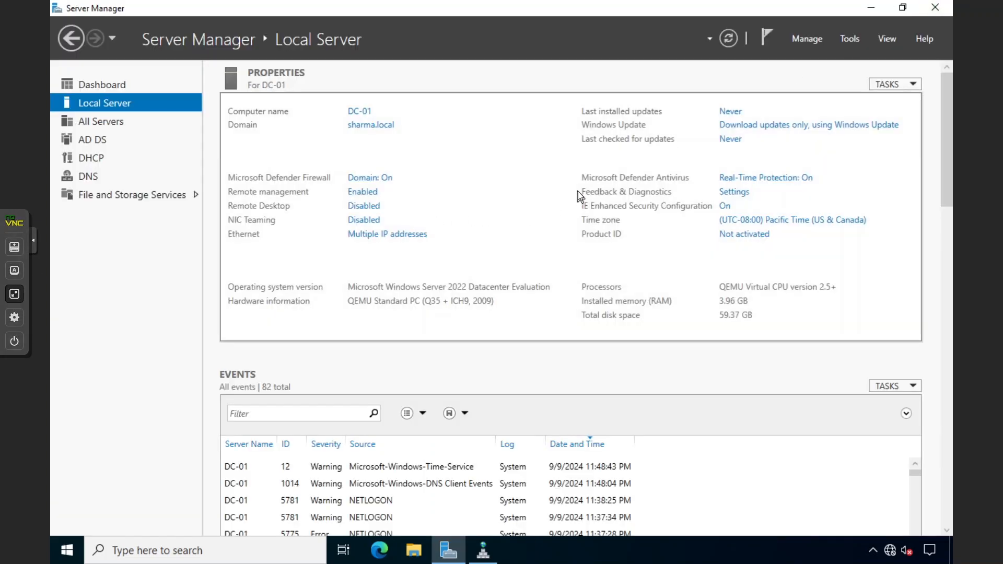